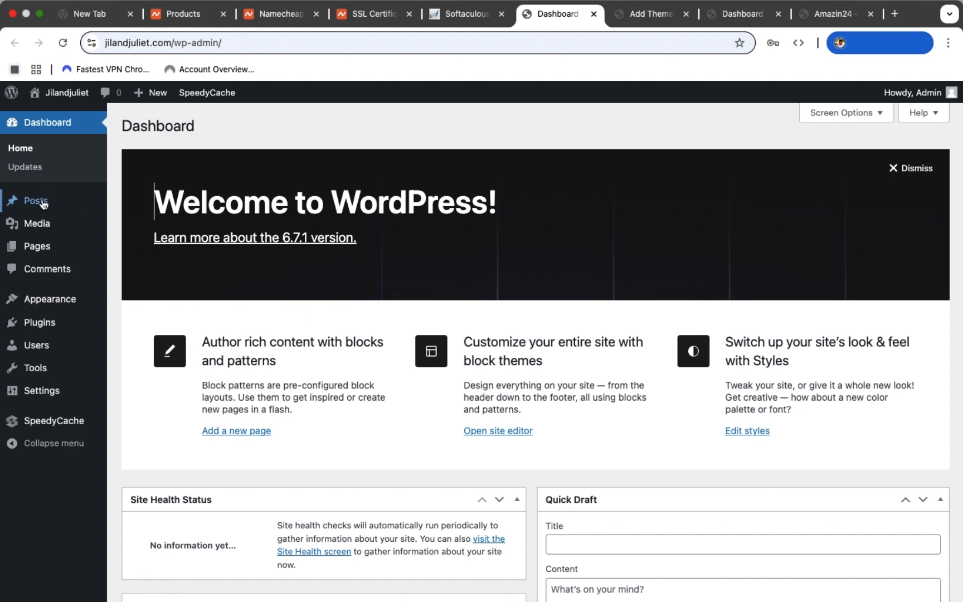
pyautogui.moveTo(42, 207)
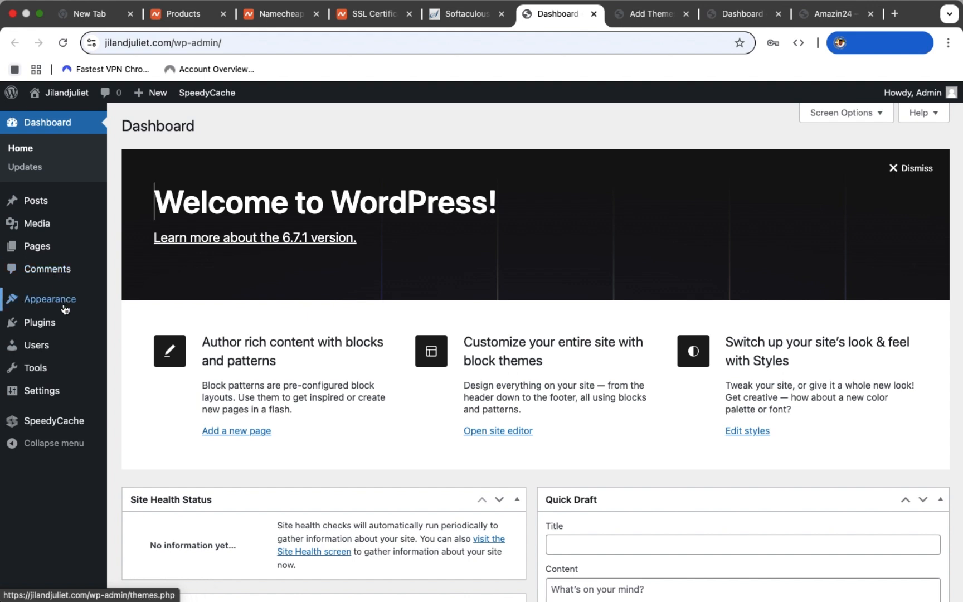
pyautogui.moveTo(65, 303)
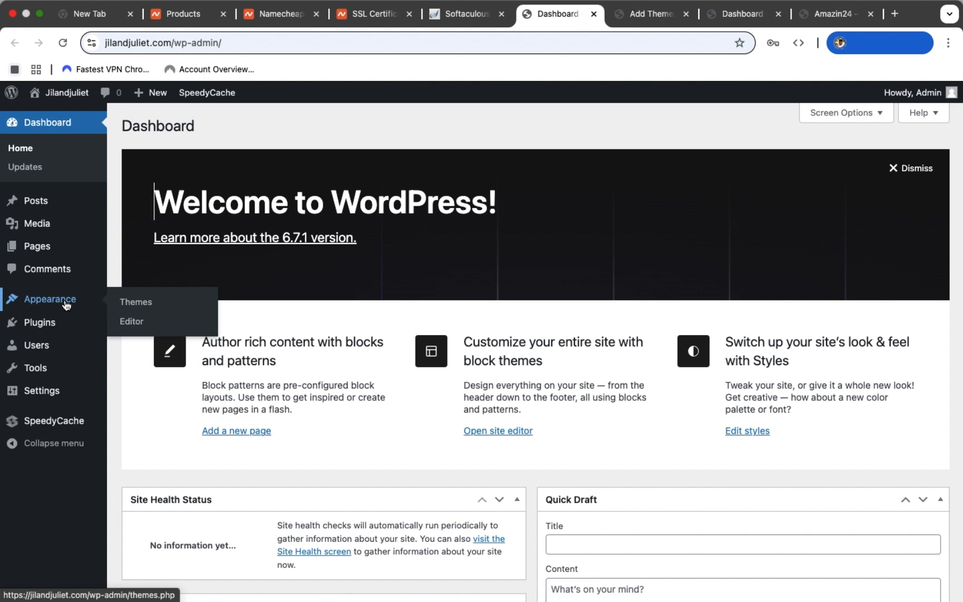
pyautogui.moveTo(44, 329)
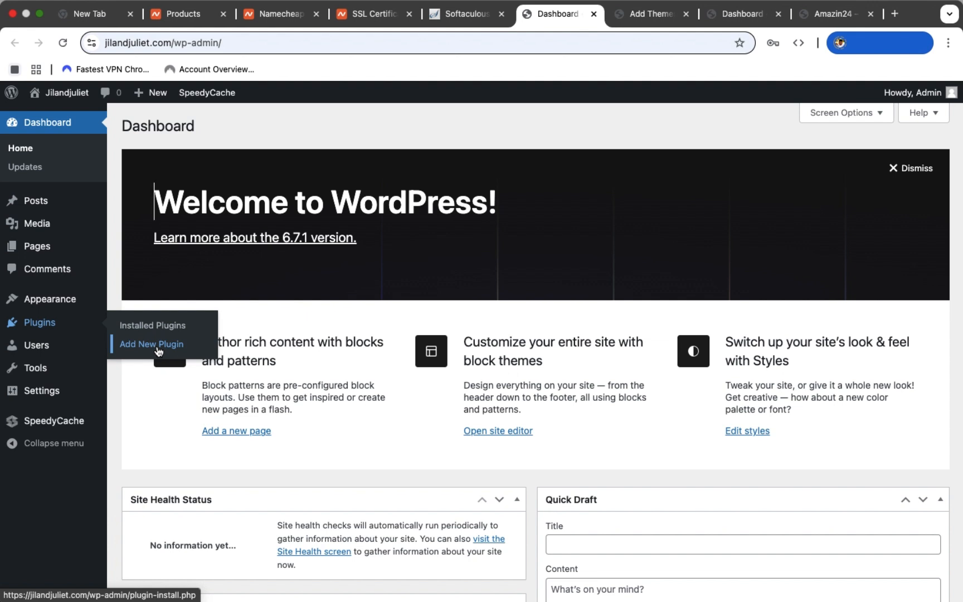
pyautogui.moveTo(38, 348)
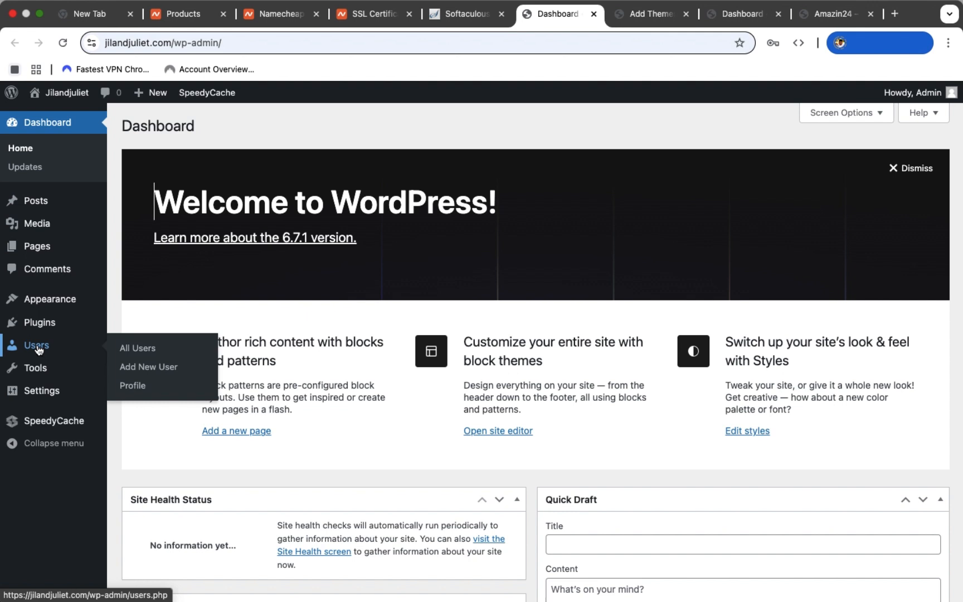
pyautogui.moveTo(40, 368)
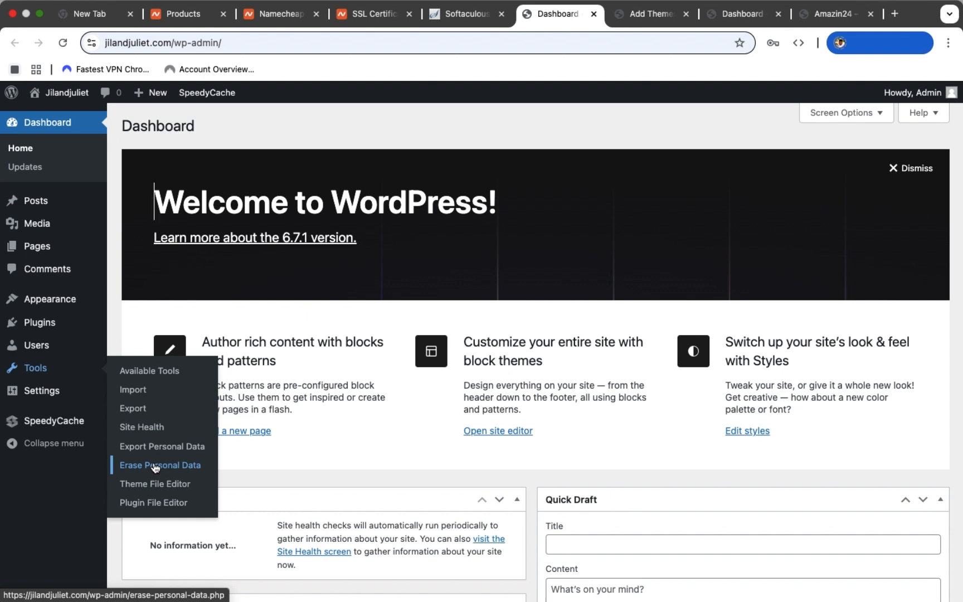
pyautogui.moveTo(40, 395)
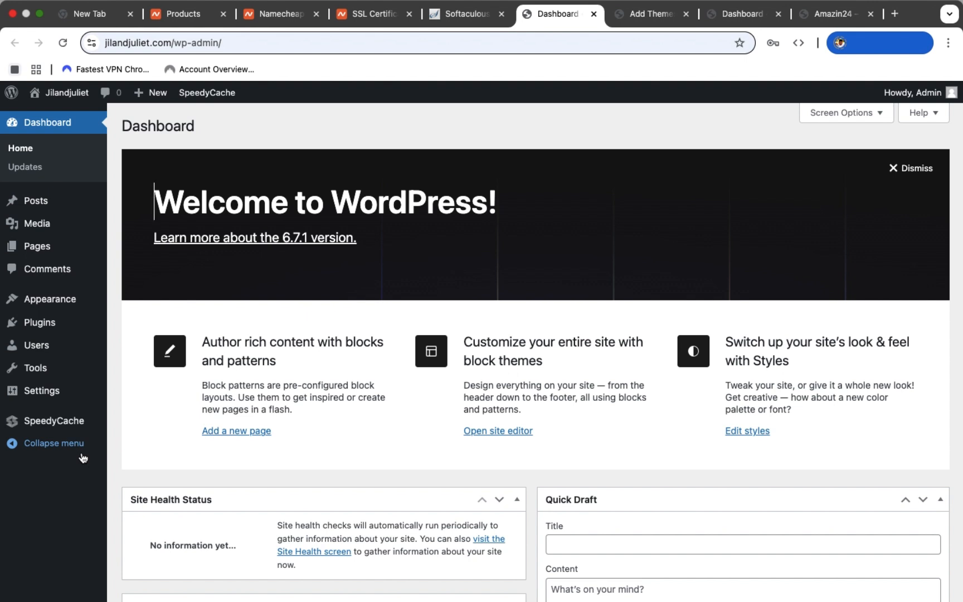
pyautogui.click(50, 444)
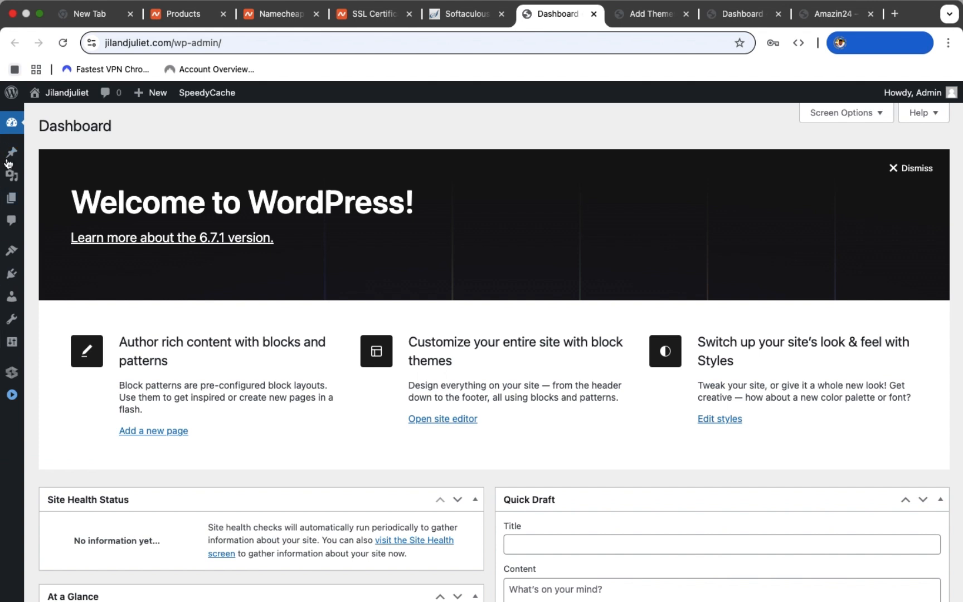
pyautogui.click(11, 395)
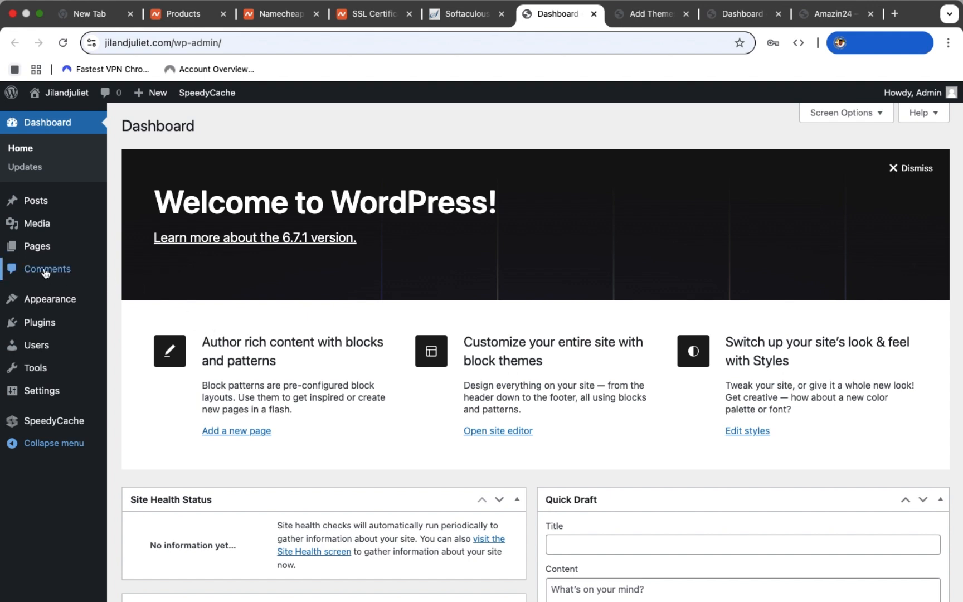
# Open the installed themes page, and visit the live Jilandjuliet site to examine its current homepage from header to footer.
pyautogui.moveTo(48, 304)
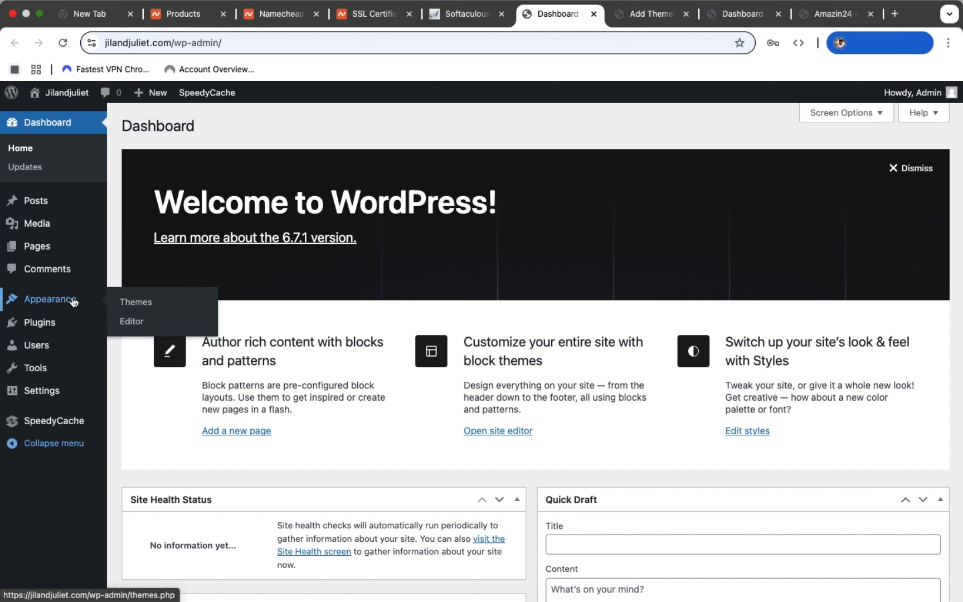
pyautogui.click(139, 305)
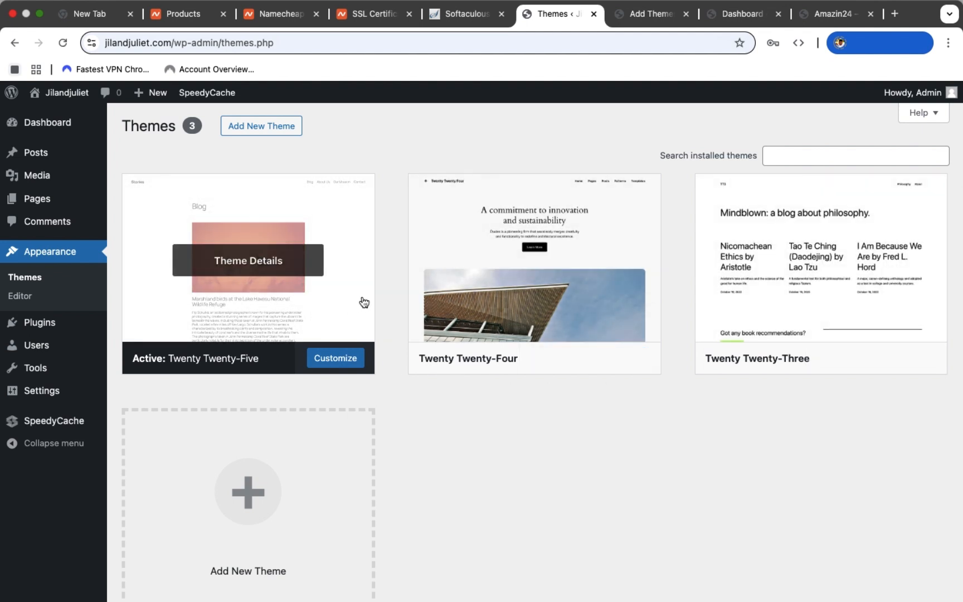
pyautogui.moveTo(62, 95)
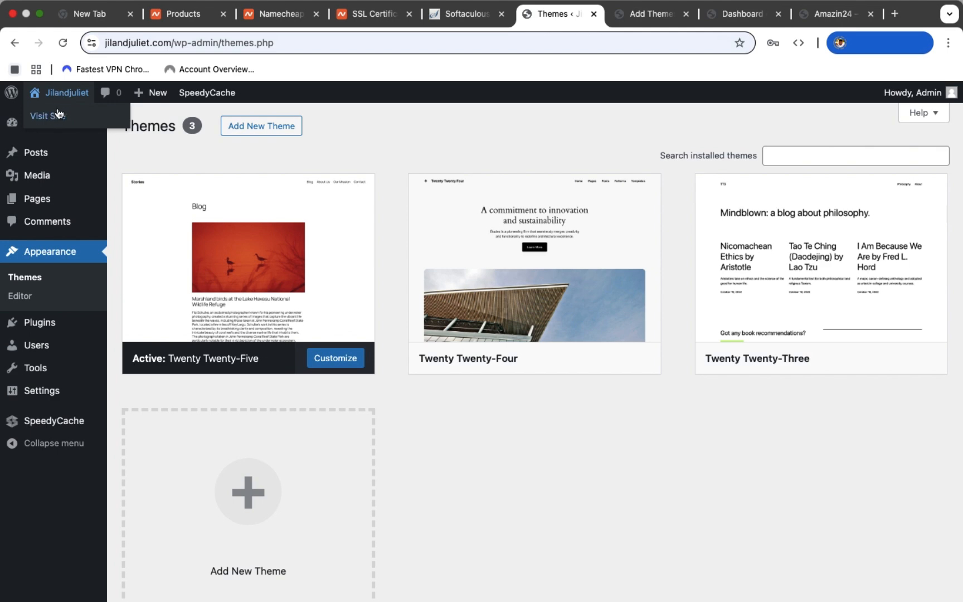
pyautogui.click(58, 118)
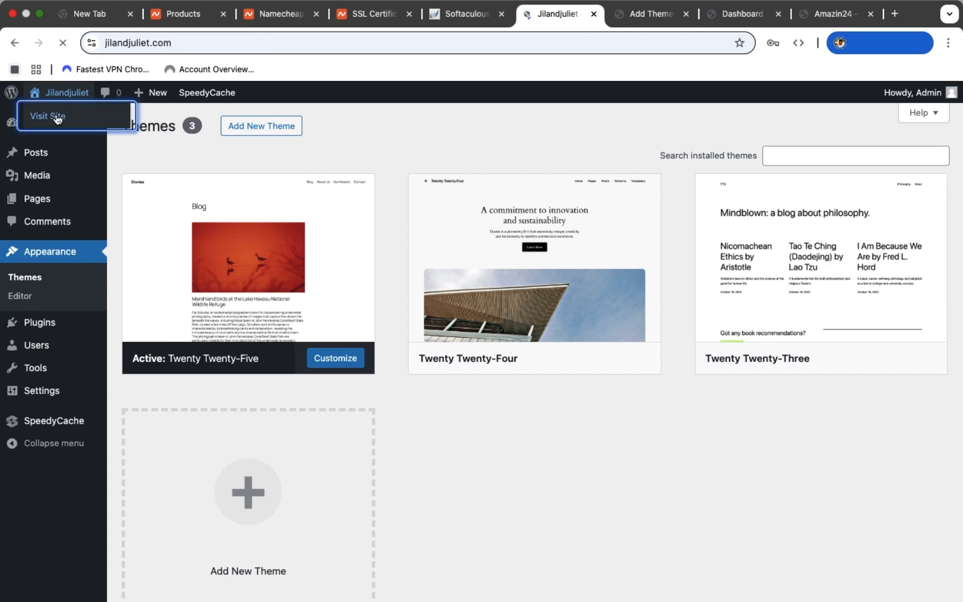
pyautogui.scroll(-10, 301, 242)
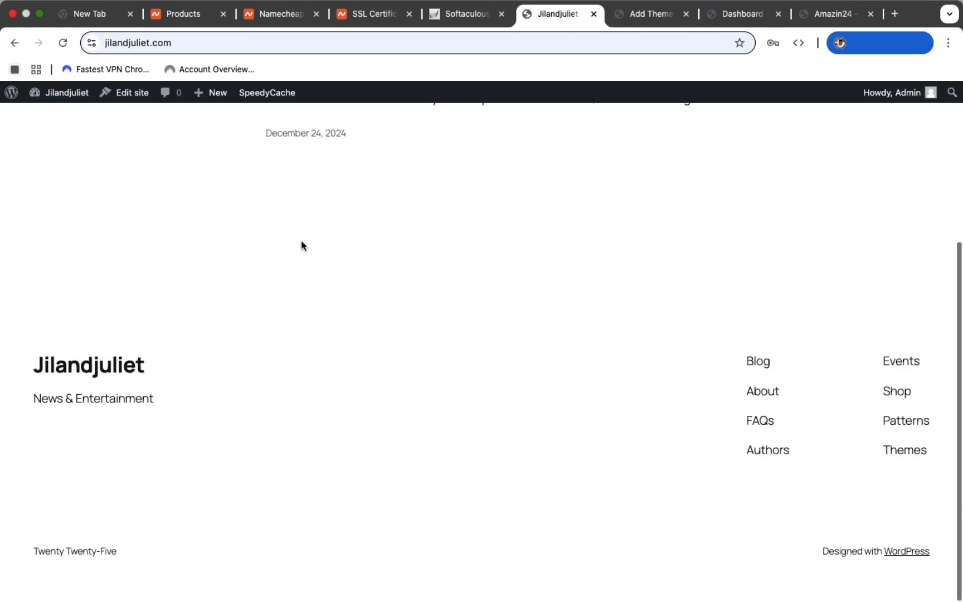
pyautogui.scroll(10, 301, 242)
pyautogui.scroll(-5, 301, 245)
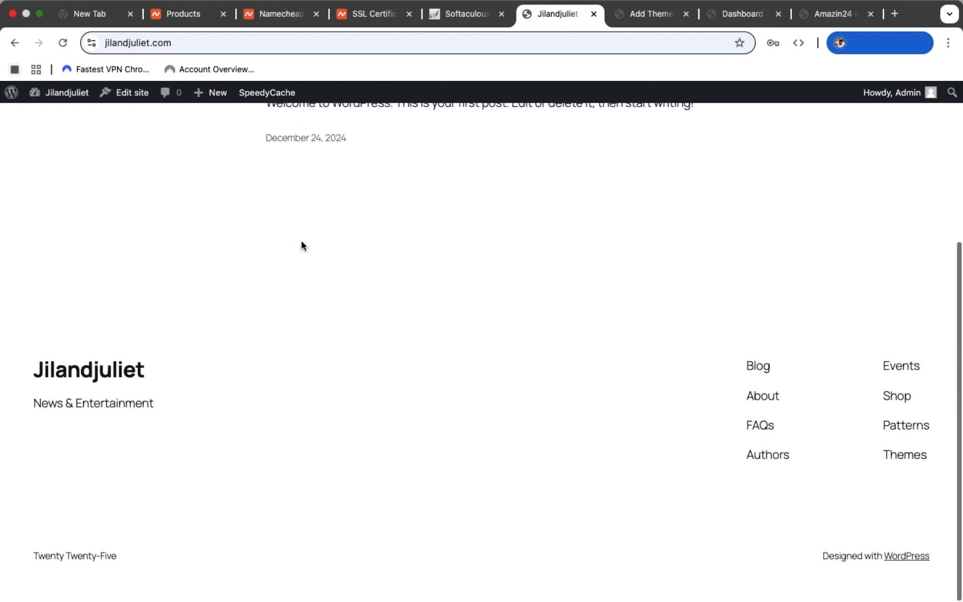
pyautogui.scroll(5, 301, 245)
pyautogui.scroll(-5, 300, 245)
pyautogui.scroll(5, 301, 246)
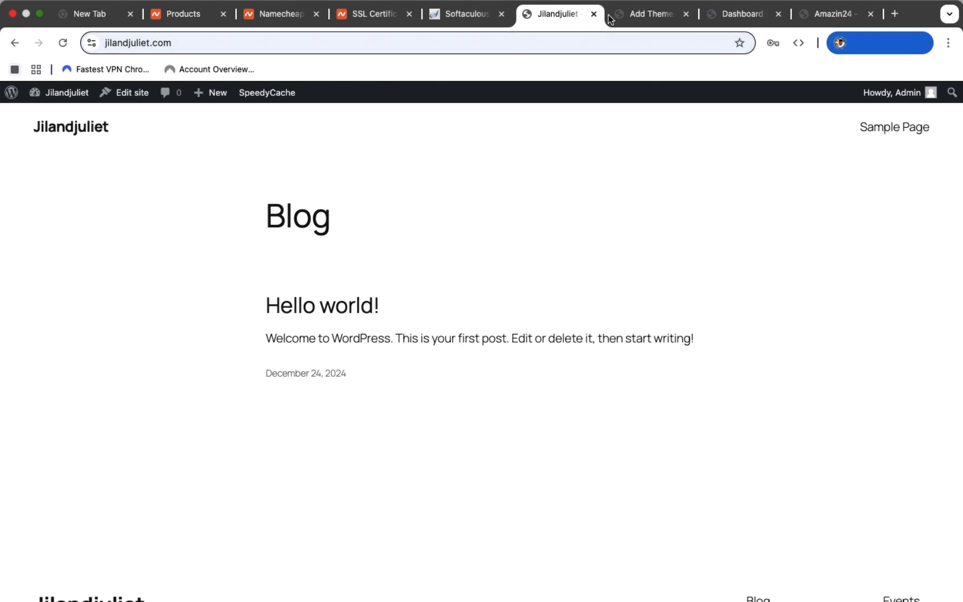
# On the Add Themes page, start a theme upload and choose squaretype.zip, searching the computer's files for "square".
pyautogui.click(655, 11)
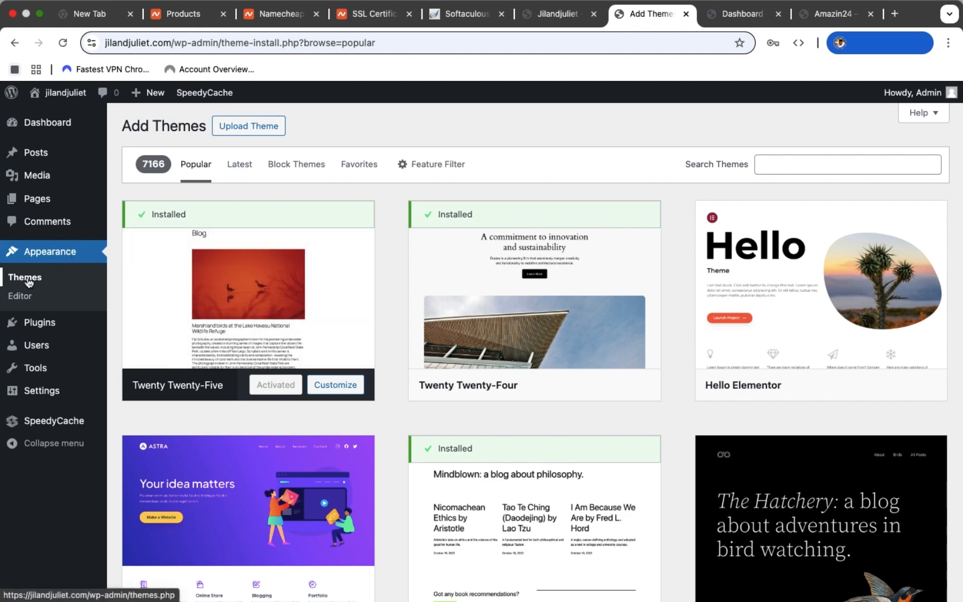
pyautogui.click(243, 131)
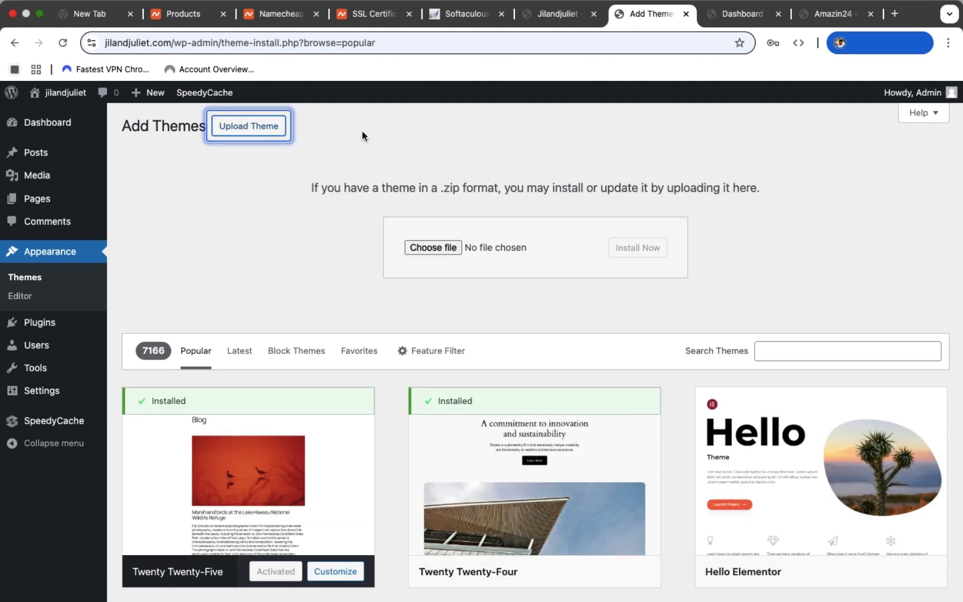
pyautogui.click(437, 250)
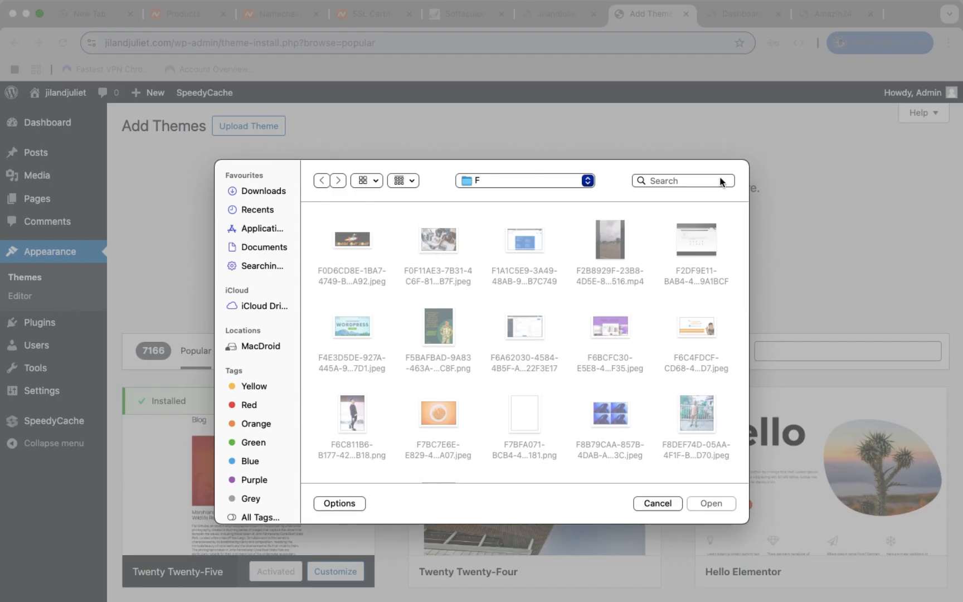
pyautogui.click(673, 180)
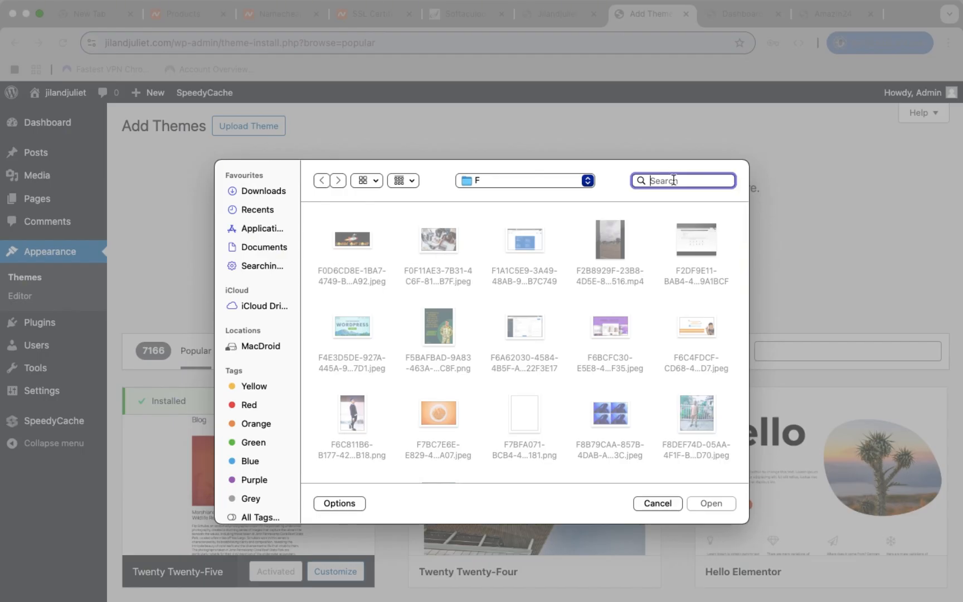
pyautogui.press('alt+super+l')
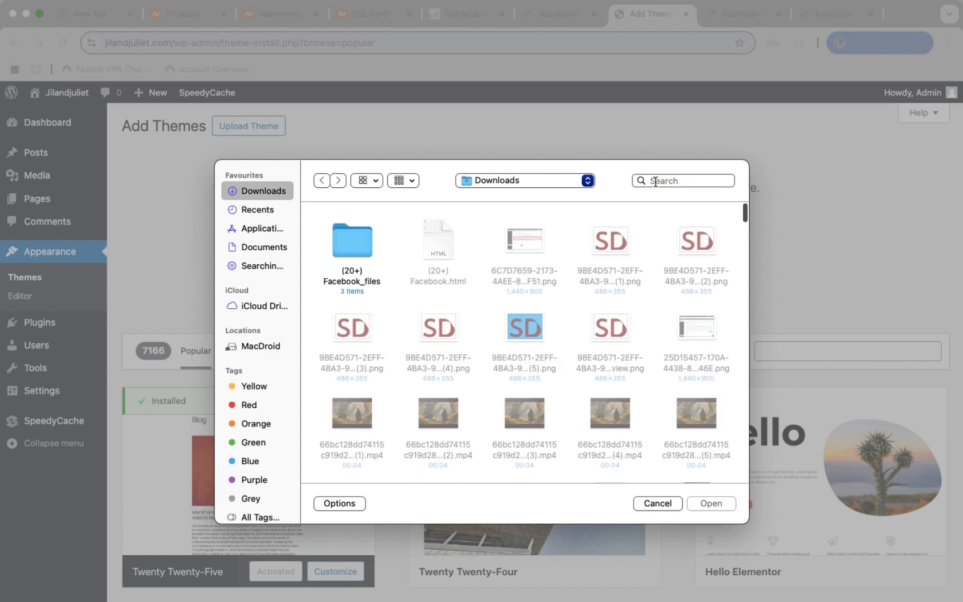
pyautogui.click(656, 180)
pyautogui.write('s')
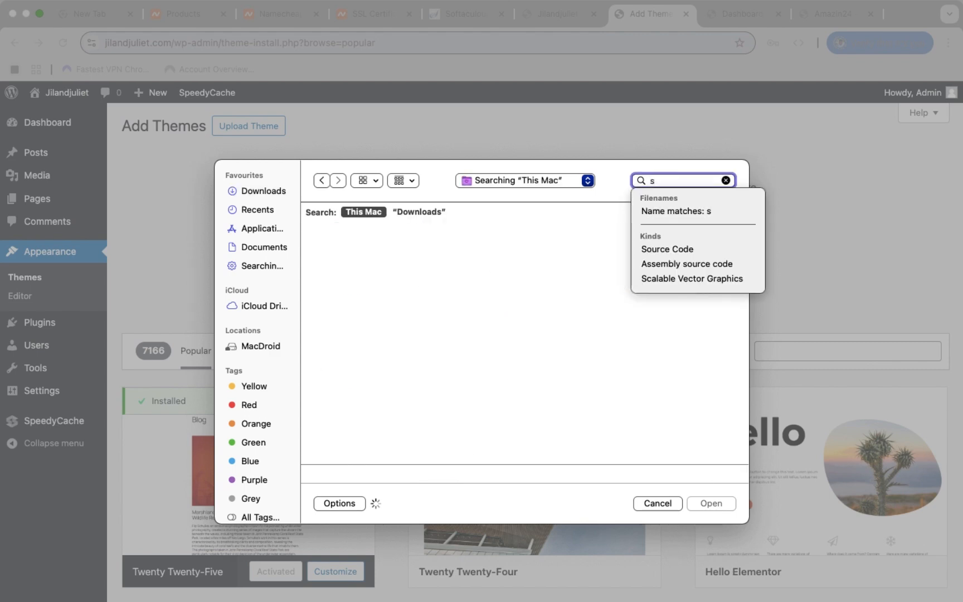
pyautogui.write('quare')
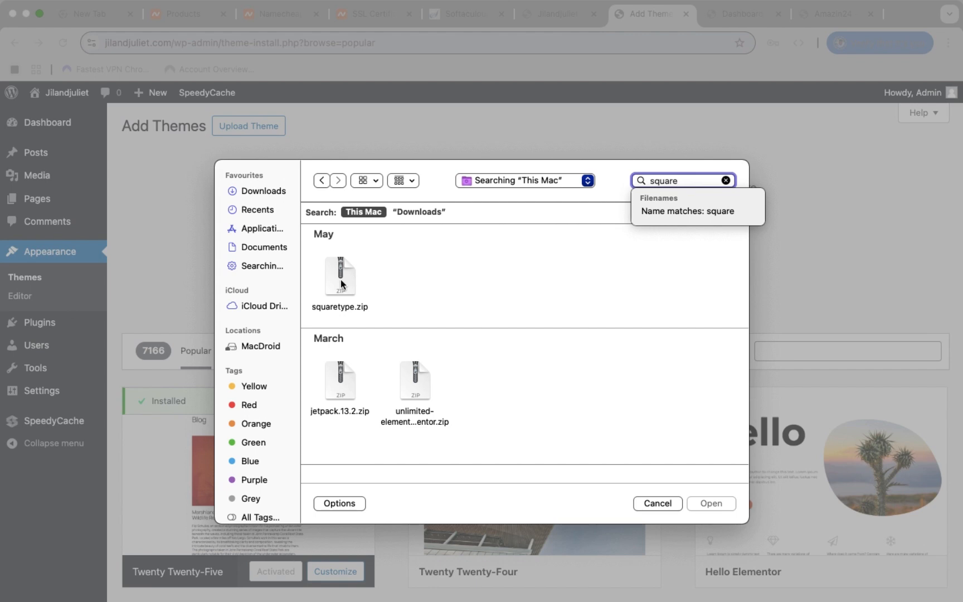
pyautogui.doubleClick(341, 280)
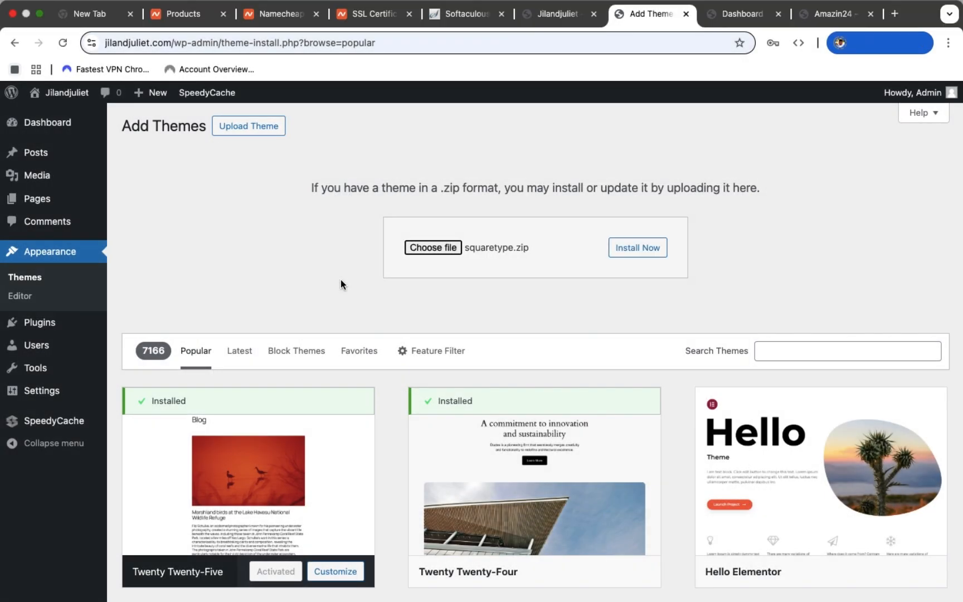
# Install the uploaded squaretype.zip theme and activate it on the site.
pyautogui.click(641, 250)
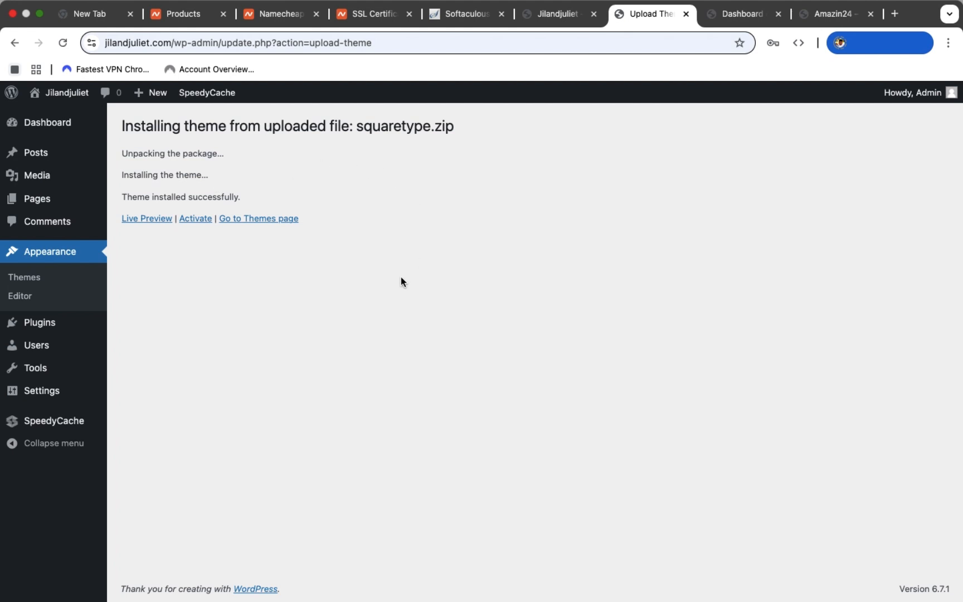
pyautogui.click(195, 222)
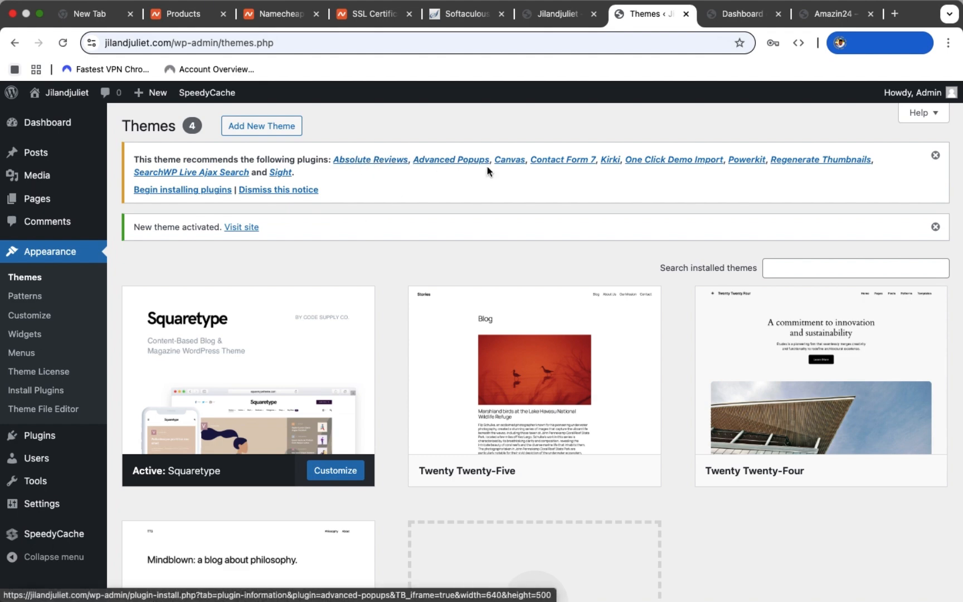
# Install and activate Kirki Customizer Framework from the theme's recommended plugins.
pyautogui.click(611, 160)
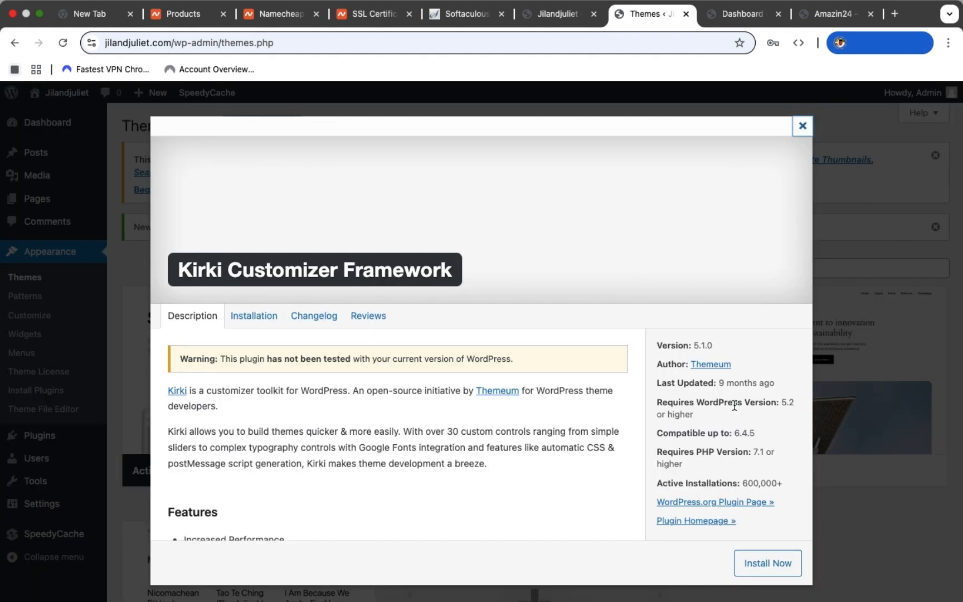
pyautogui.scroll(-7, 735, 407)
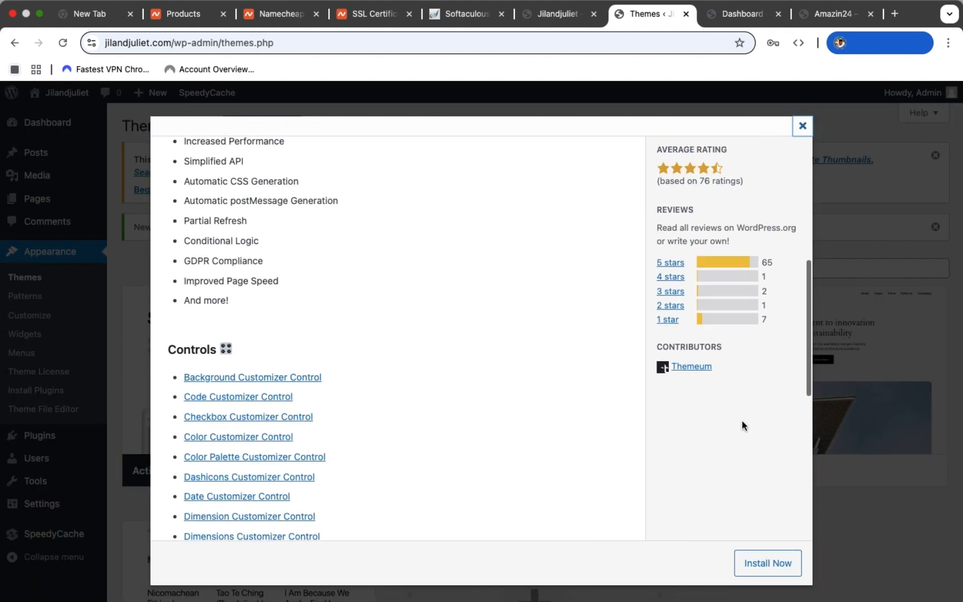
pyautogui.click(768, 564)
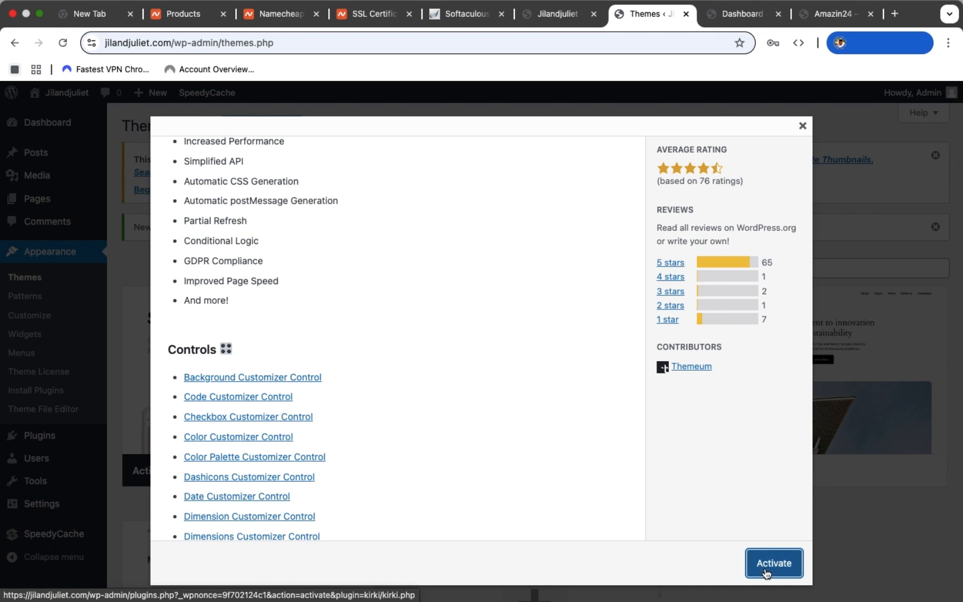
pyautogui.click(764, 571)
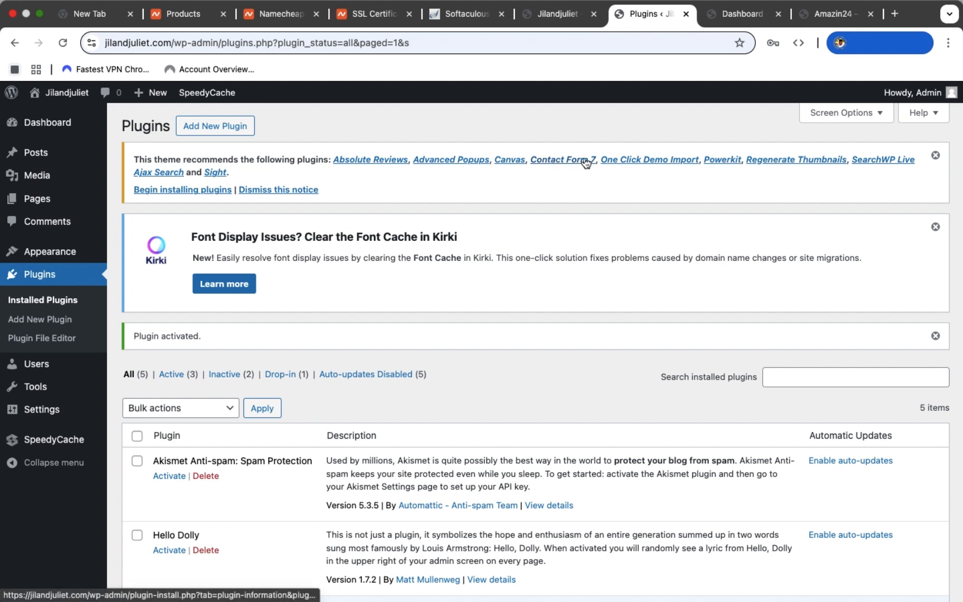
# Install and activate One Click Demo Import from the theme's recommended plugins.
pyautogui.click(656, 164)
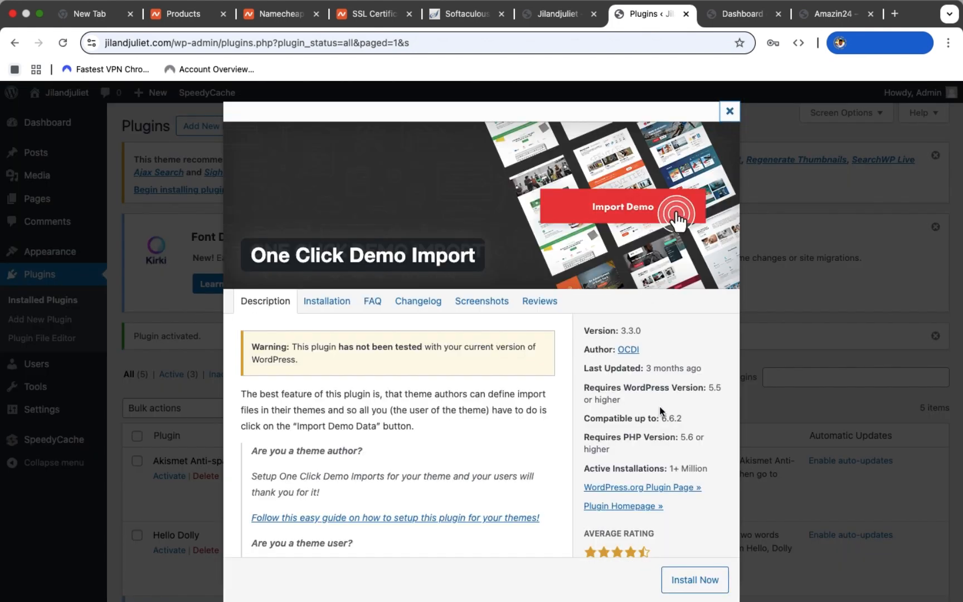
pyautogui.scroll(-5, 659, 432)
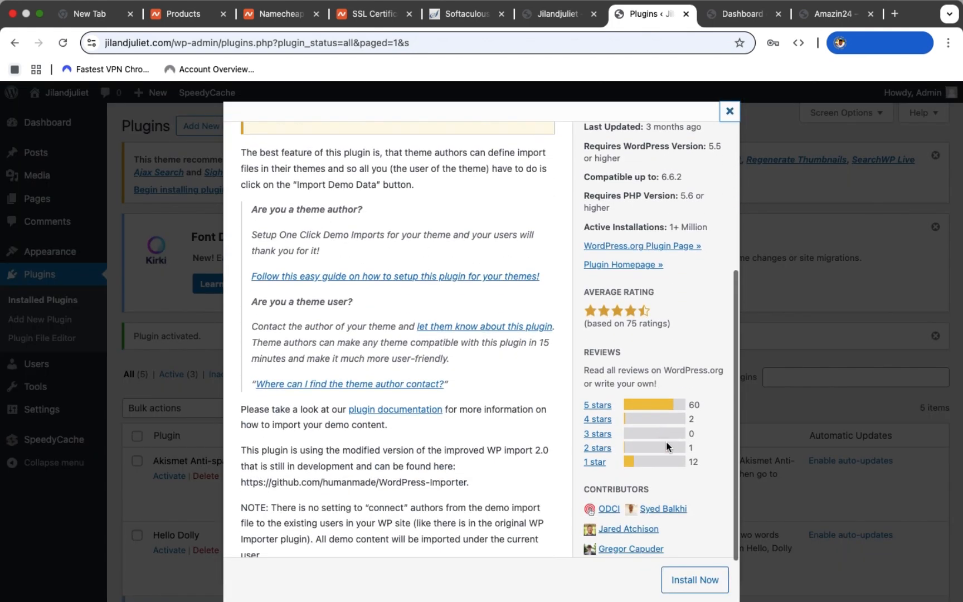
pyautogui.click(702, 585)
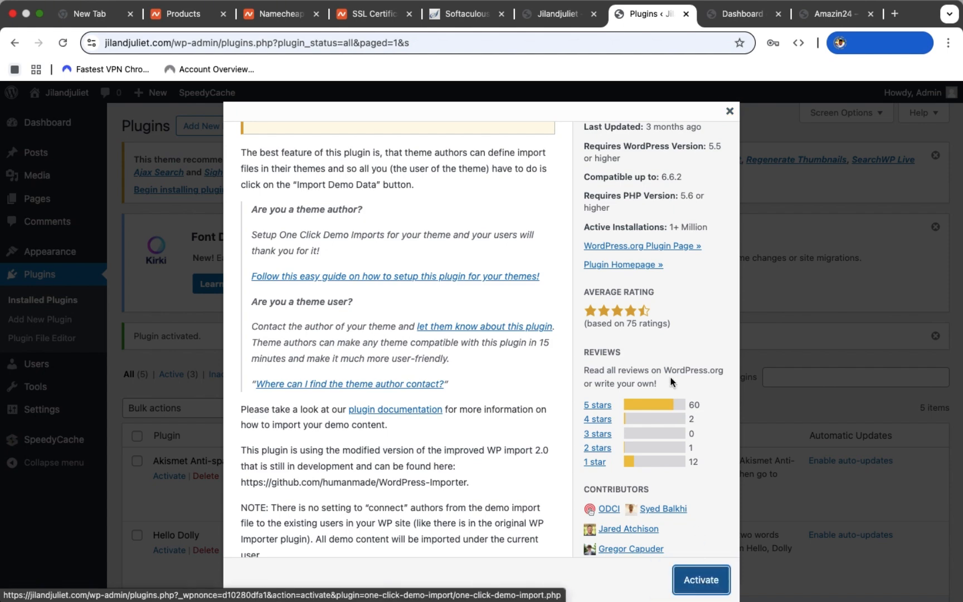
pyautogui.moveTo(703, 597)
pyautogui.click(711, 576)
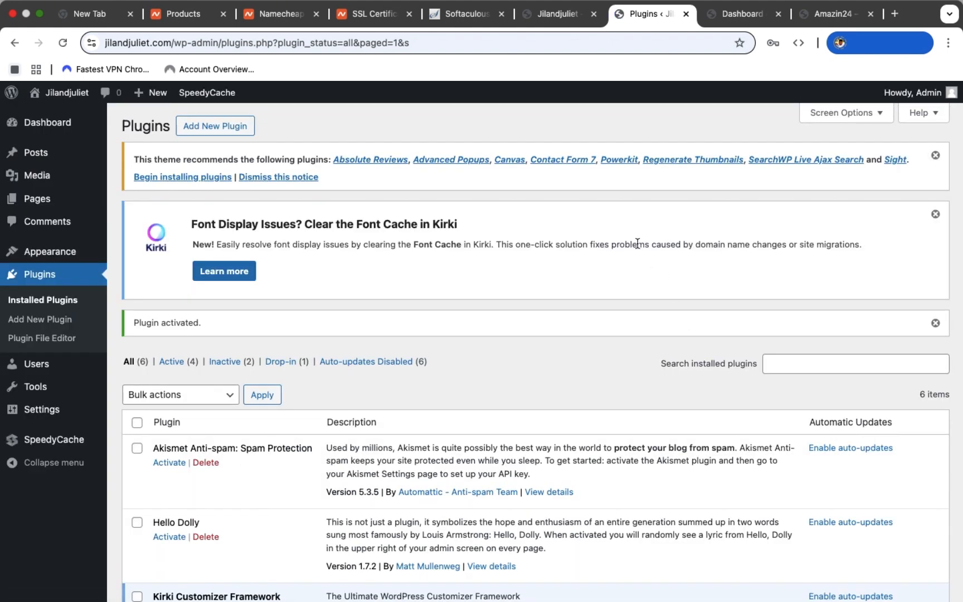
# Install and activate Powerkit and SearchWP Live Ajax Search from the theme's recommended plugins.
pyautogui.click(629, 161)
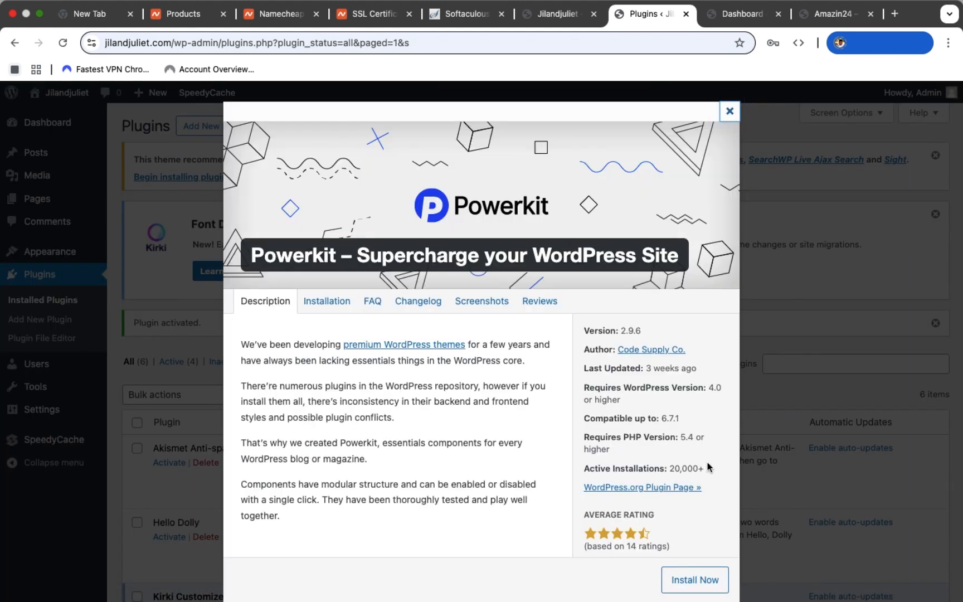
pyautogui.click(714, 585)
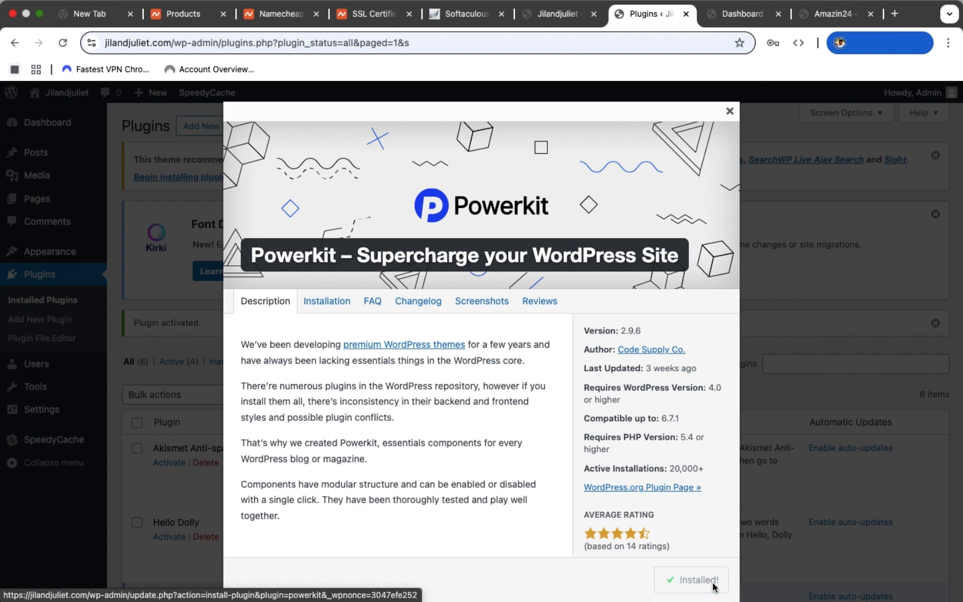
pyautogui.click(714, 588)
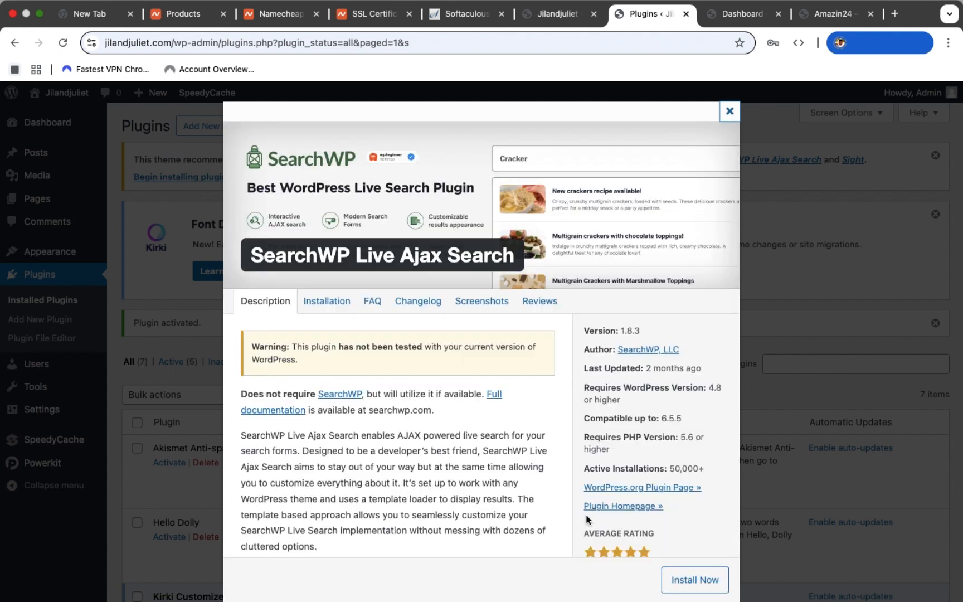
pyautogui.click(690, 579)
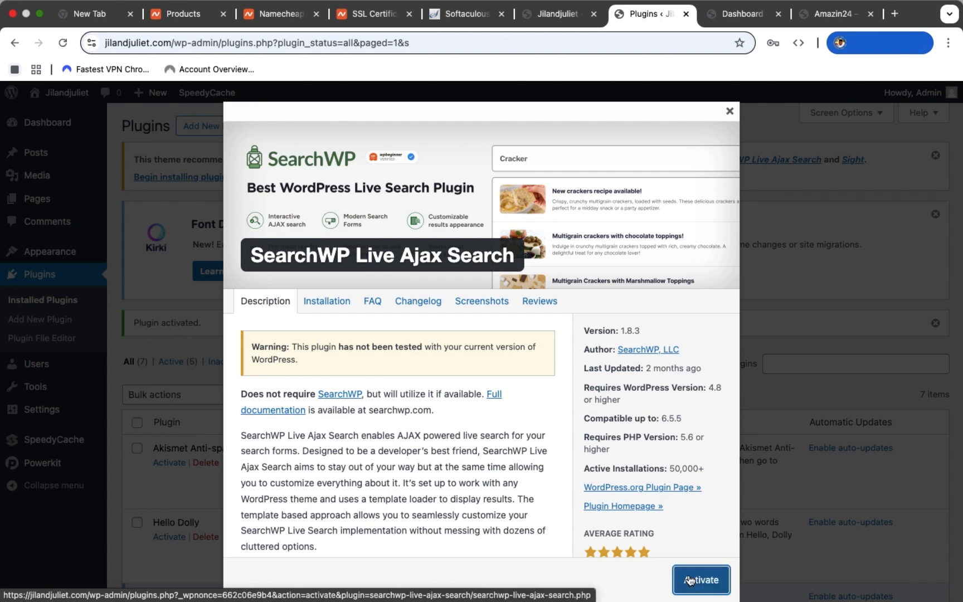
pyautogui.click(689, 580)
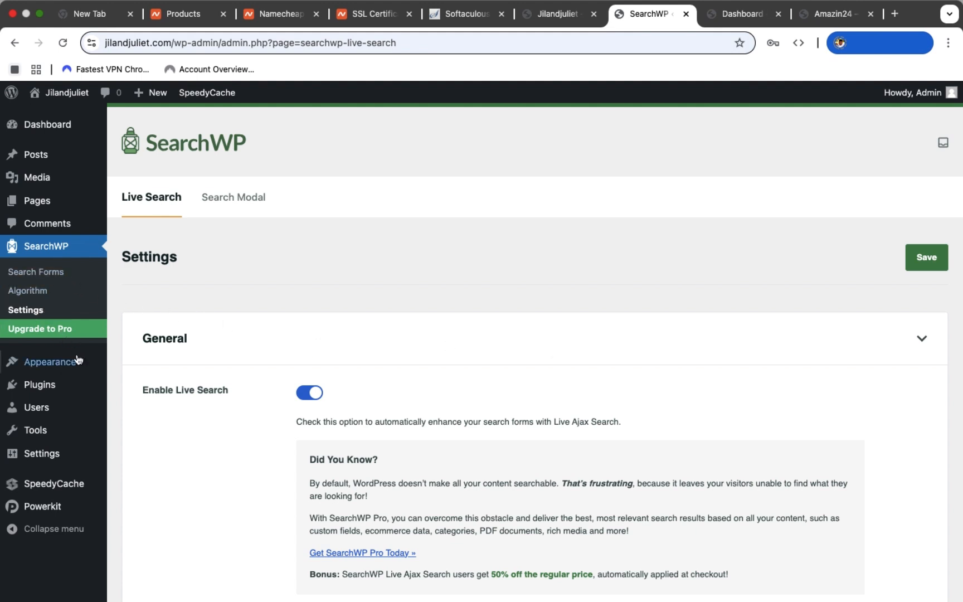
# In the installed plugins list, bulk-deactivate Akismet Anti-spam, Hello Dolly, SpeedyCache and SpeedyCache Pro.
pyautogui.moveTo(49, 392)
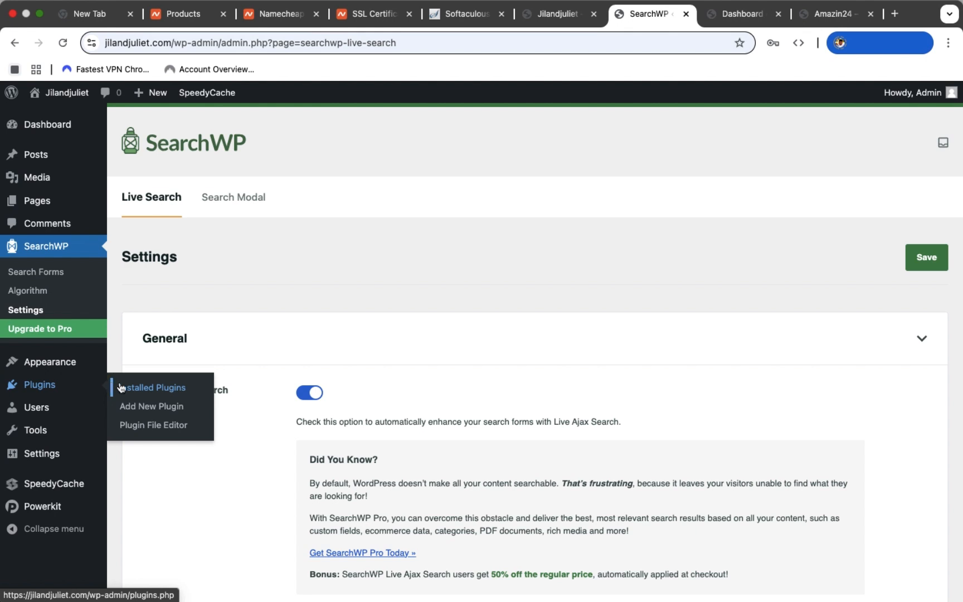
pyautogui.click(175, 389)
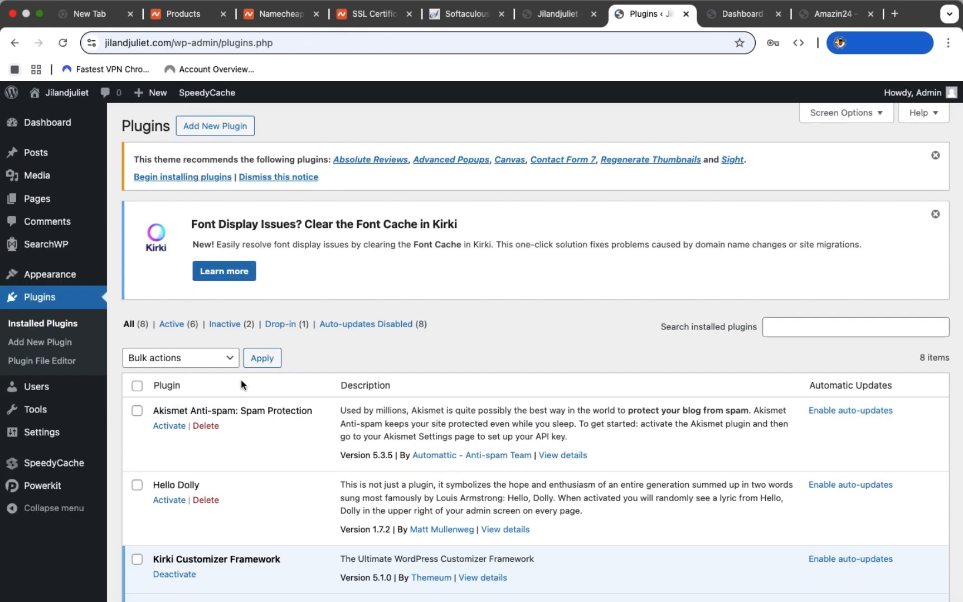
pyautogui.scroll(-2, 207, 427)
pyautogui.scroll(-5, 206, 432)
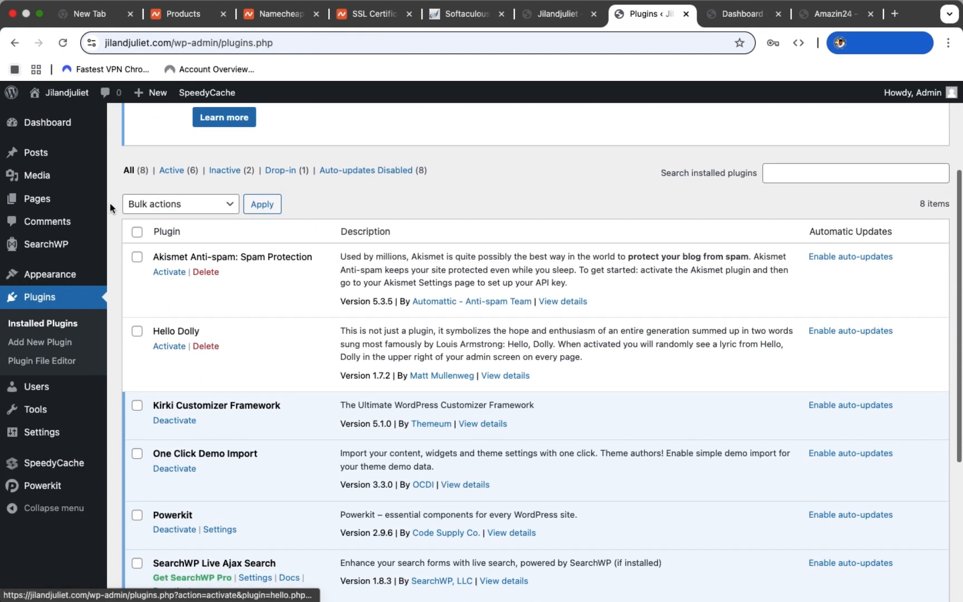
pyautogui.click(138, 260)
pyautogui.scroll(-5, 138, 262)
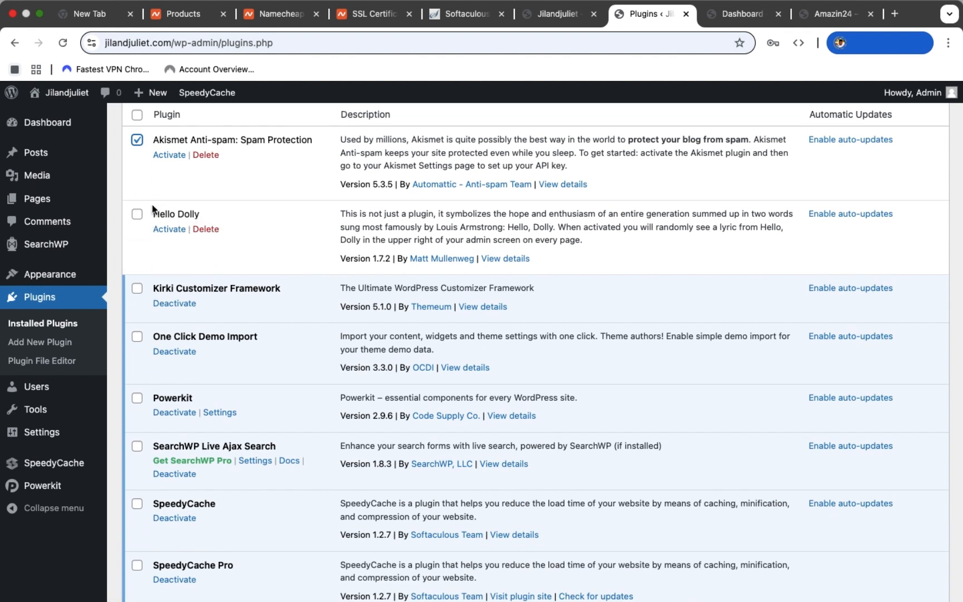
pyautogui.click(138, 215)
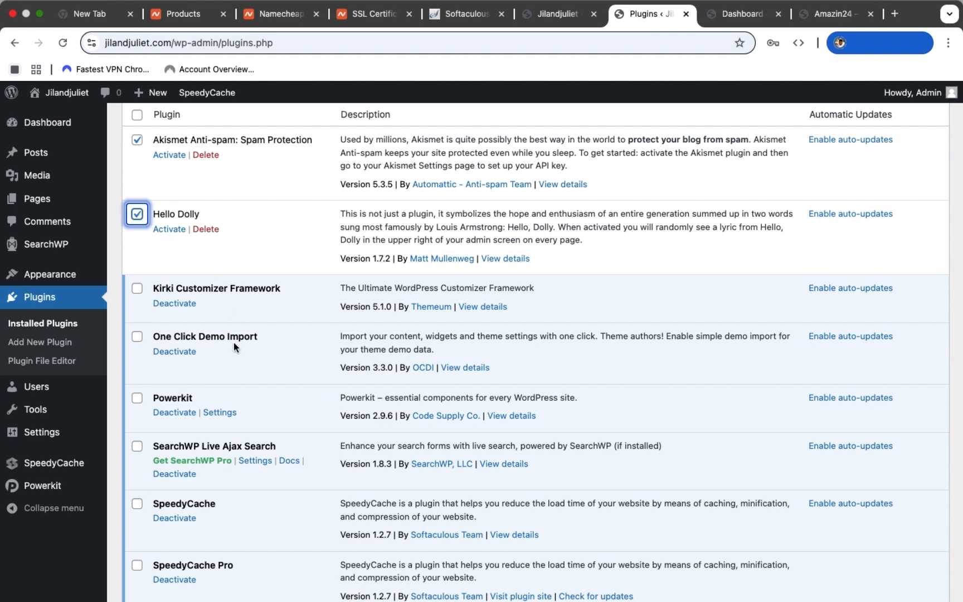
pyautogui.scroll(-3, 233, 342)
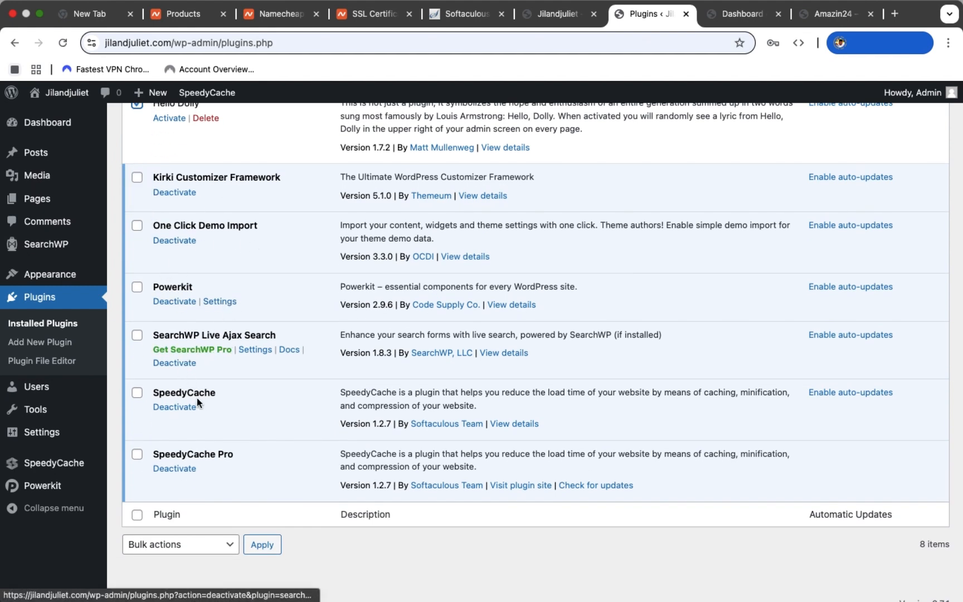
pyautogui.click(138, 396)
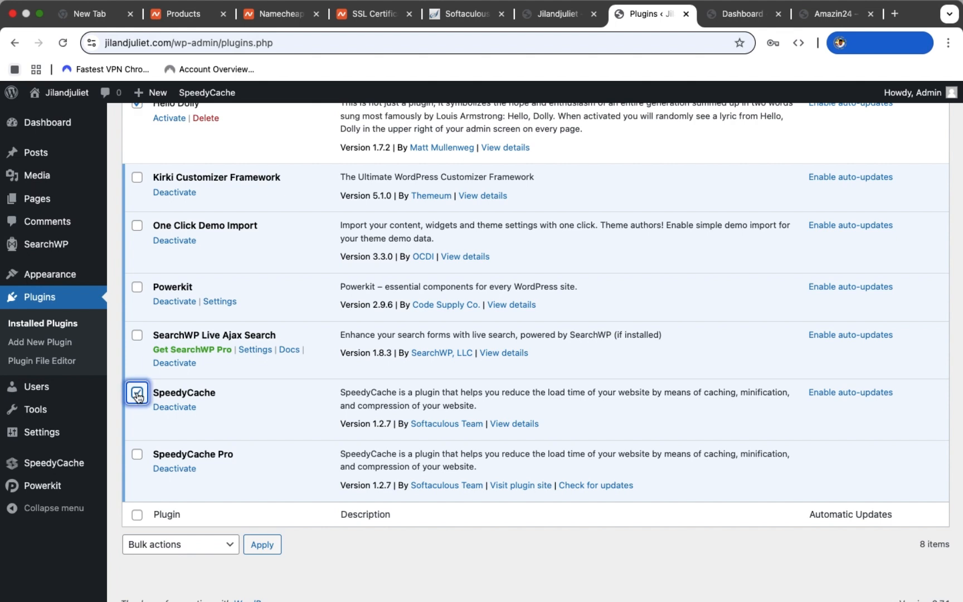
pyautogui.click(138, 455)
pyautogui.click(231, 546)
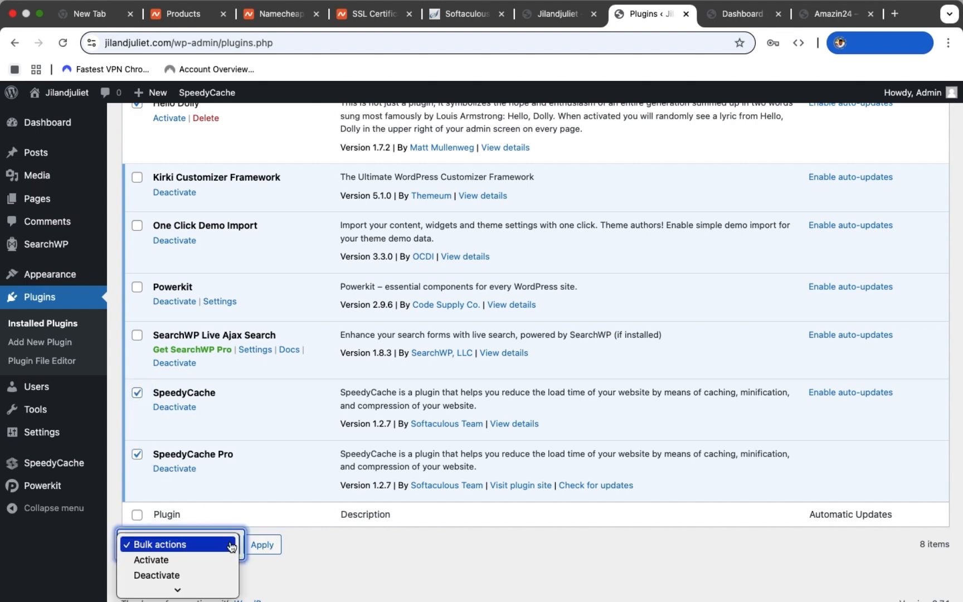
pyautogui.click(180, 579)
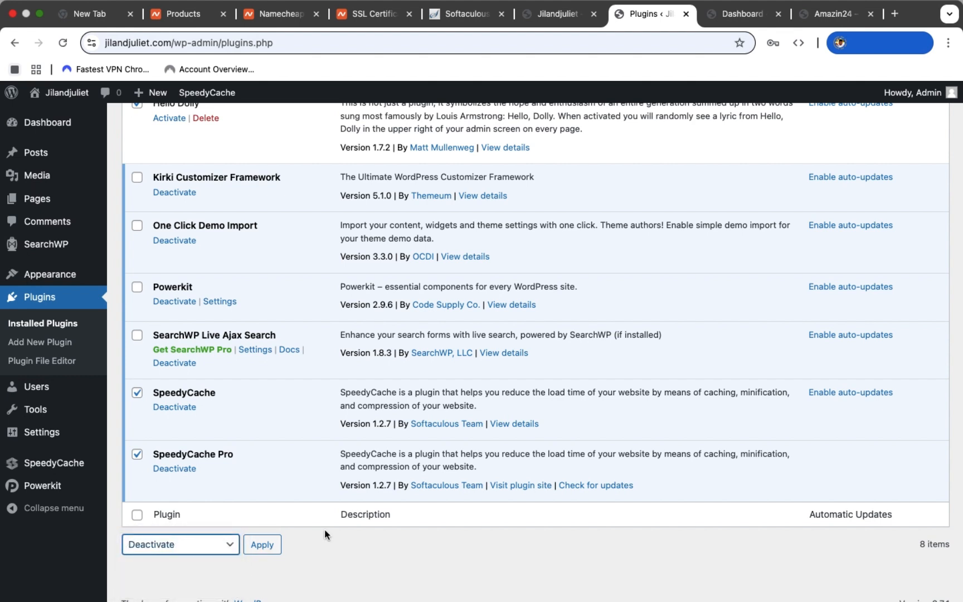
pyautogui.click(266, 552)
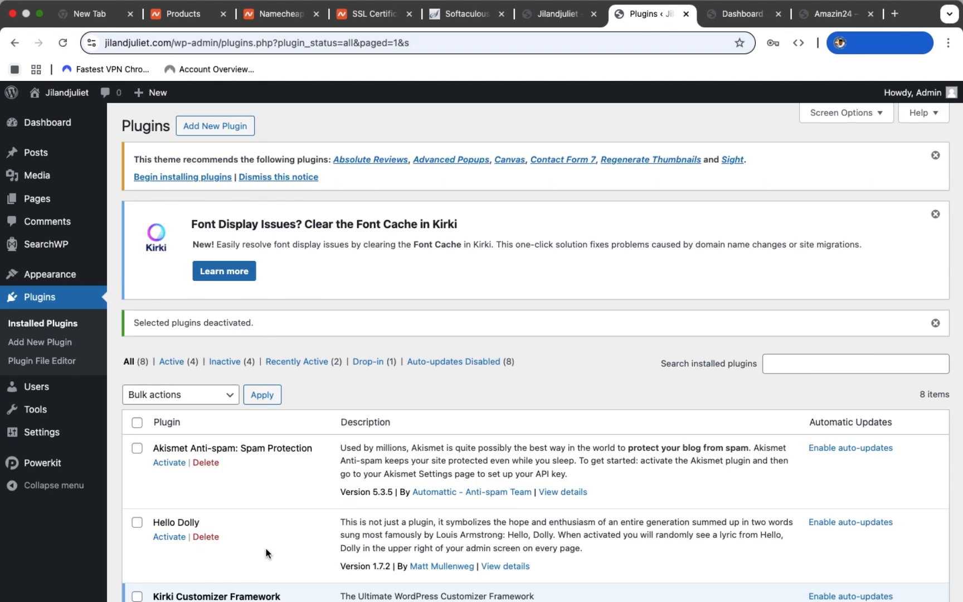
# Filter the list to inactive plugins, bulk-delete all of them with their data, and return to the full plugin list.
pyautogui.scroll(-5, 266, 554)
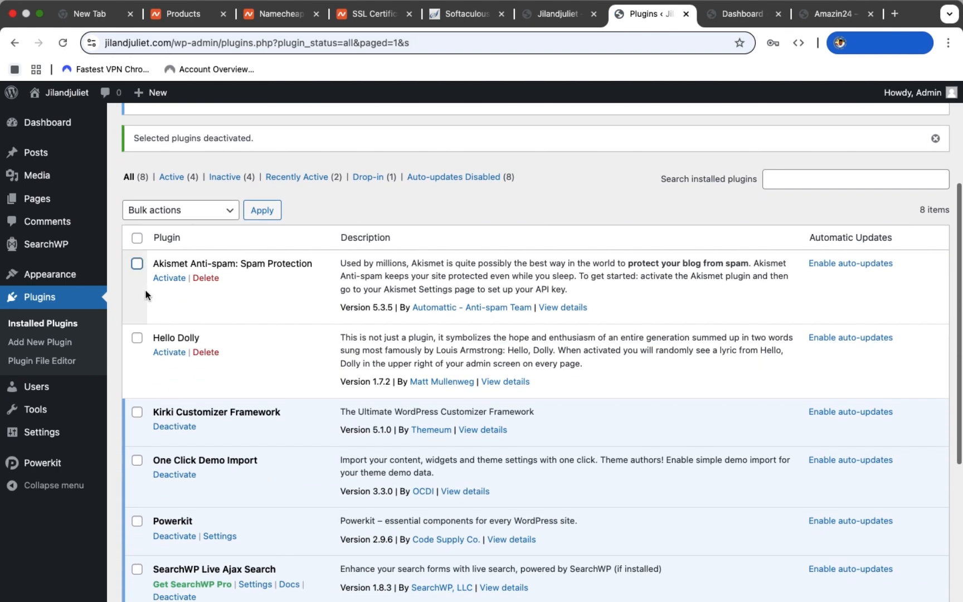
pyautogui.click(234, 179)
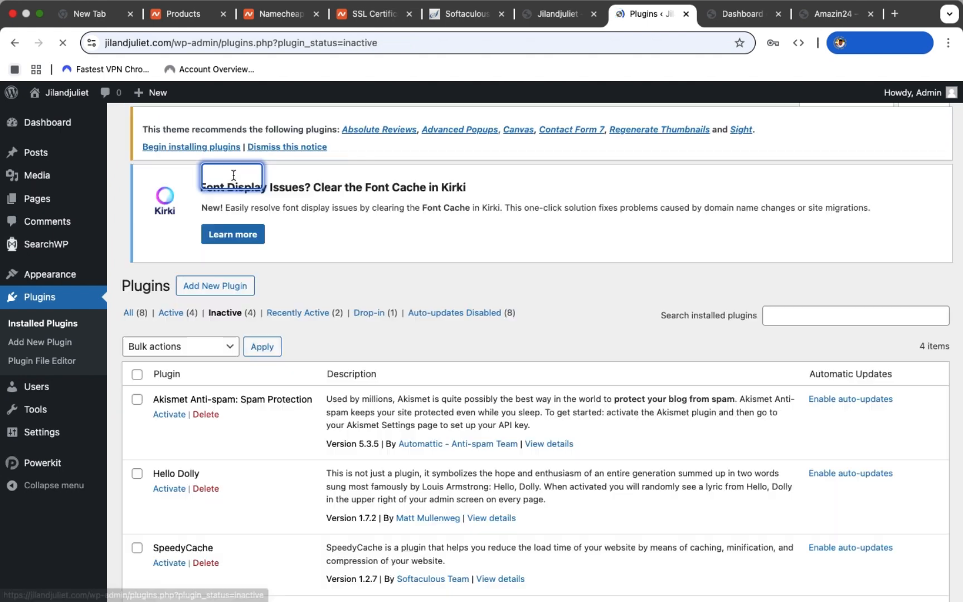
pyautogui.scroll(-3, 213, 370)
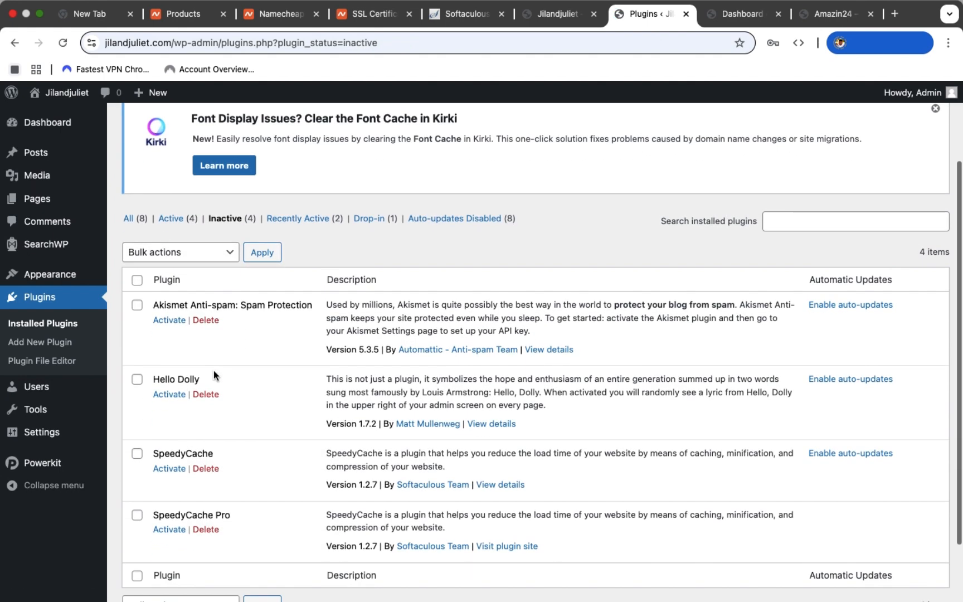
pyautogui.click(137, 251)
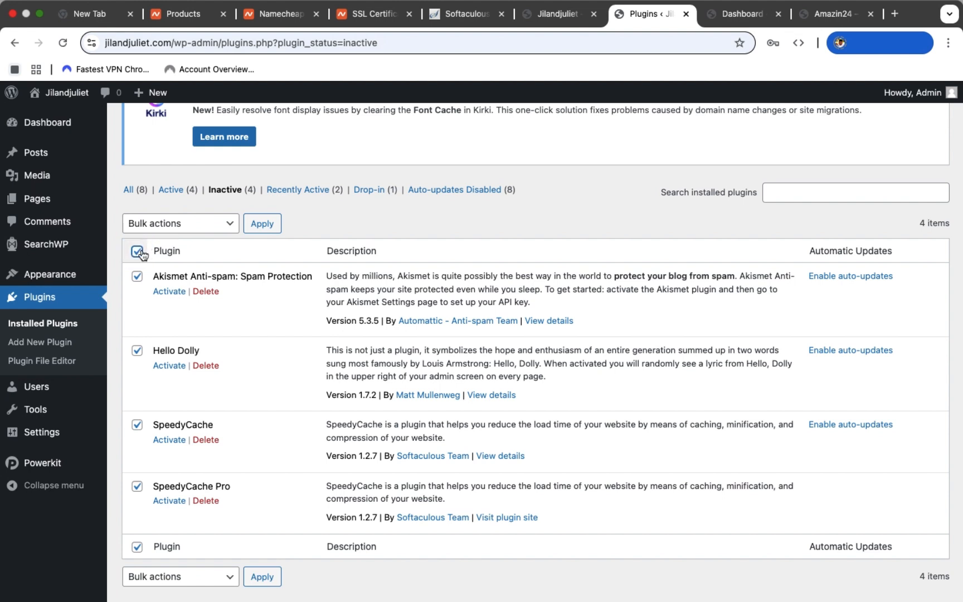
pyautogui.click(231, 227)
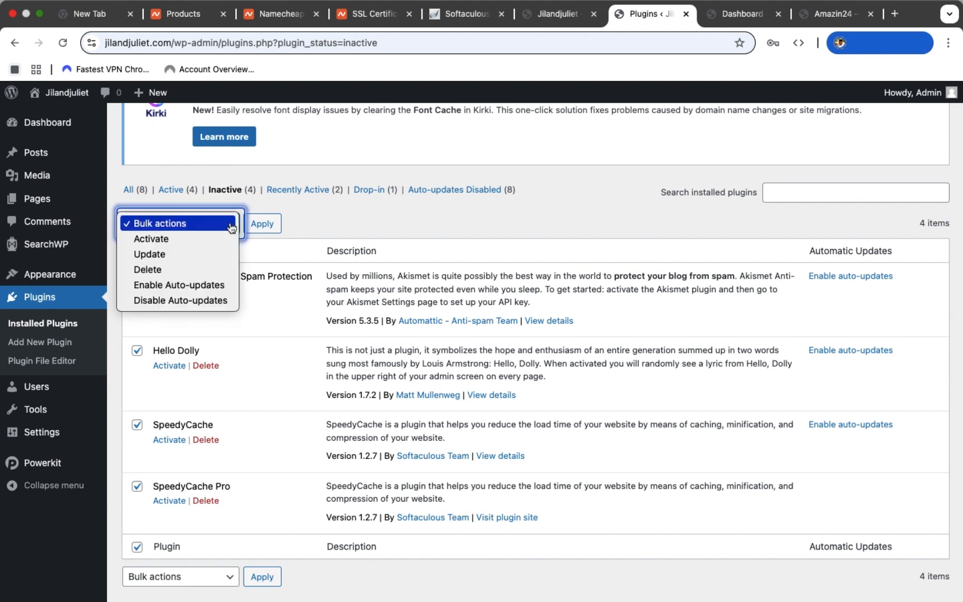
pyautogui.click(157, 268)
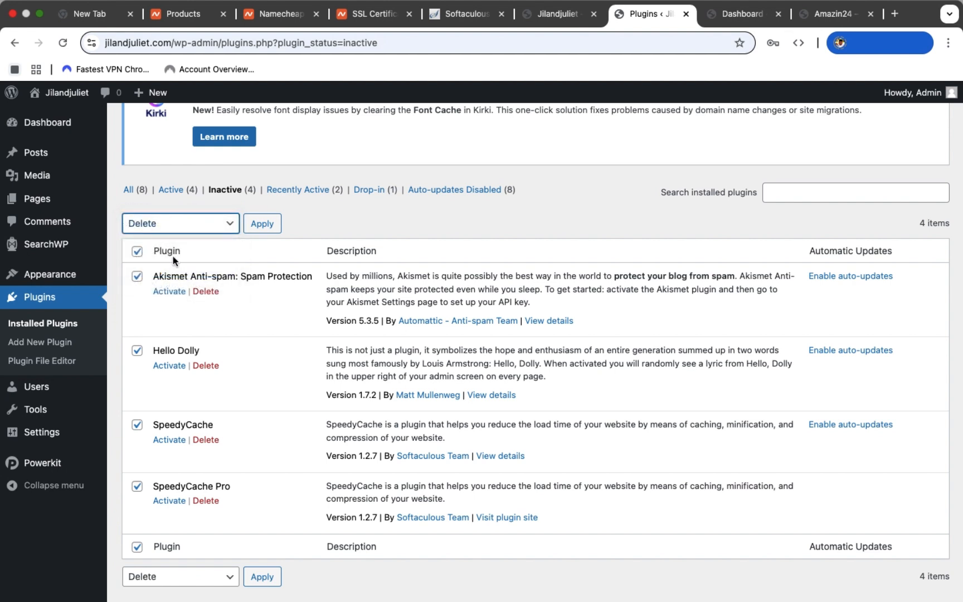
pyautogui.click(259, 223)
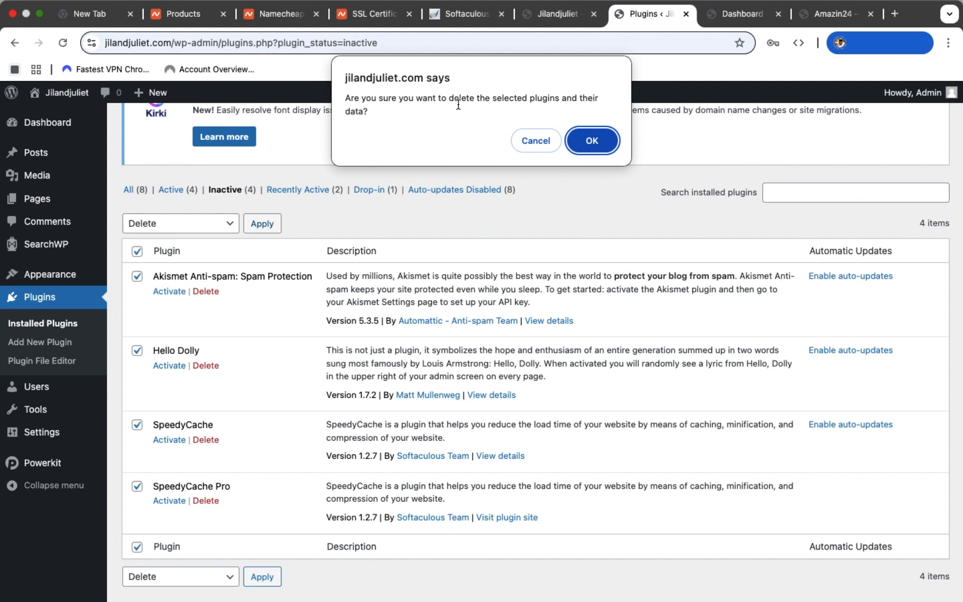
pyautogui.click(583, 142)
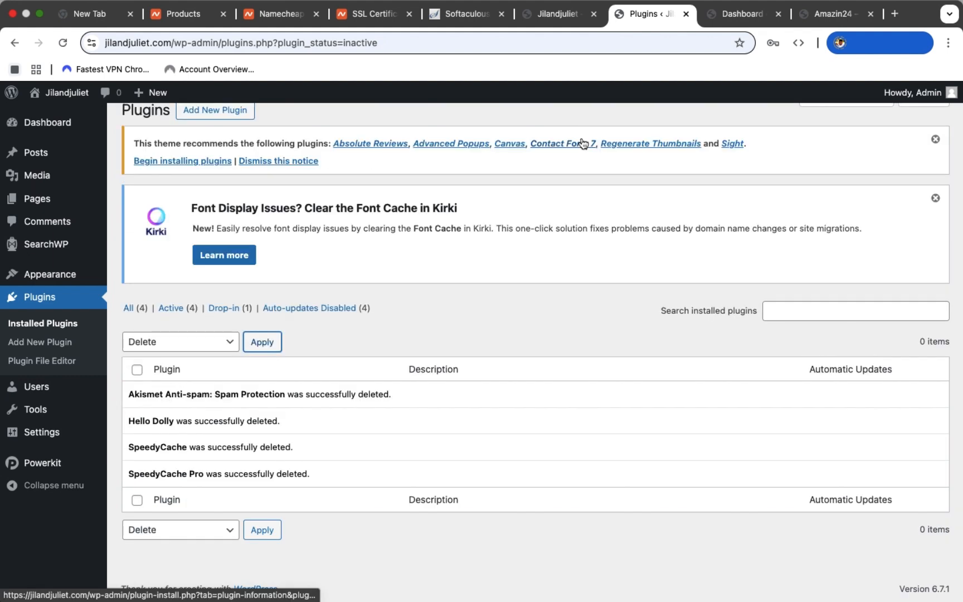
pyautogui.click(141, 312)
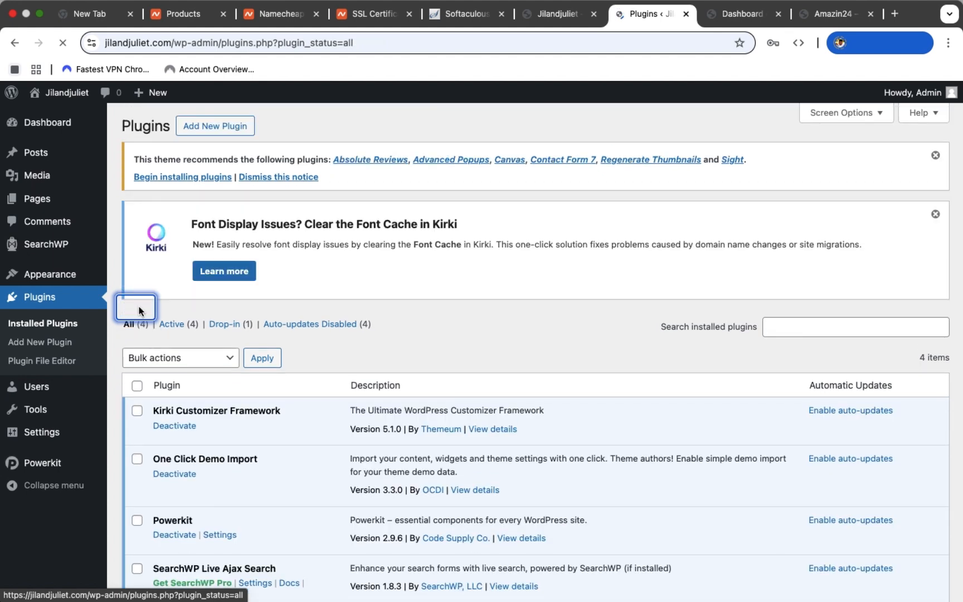
pyautogui.scroll(-3, 322, 422)
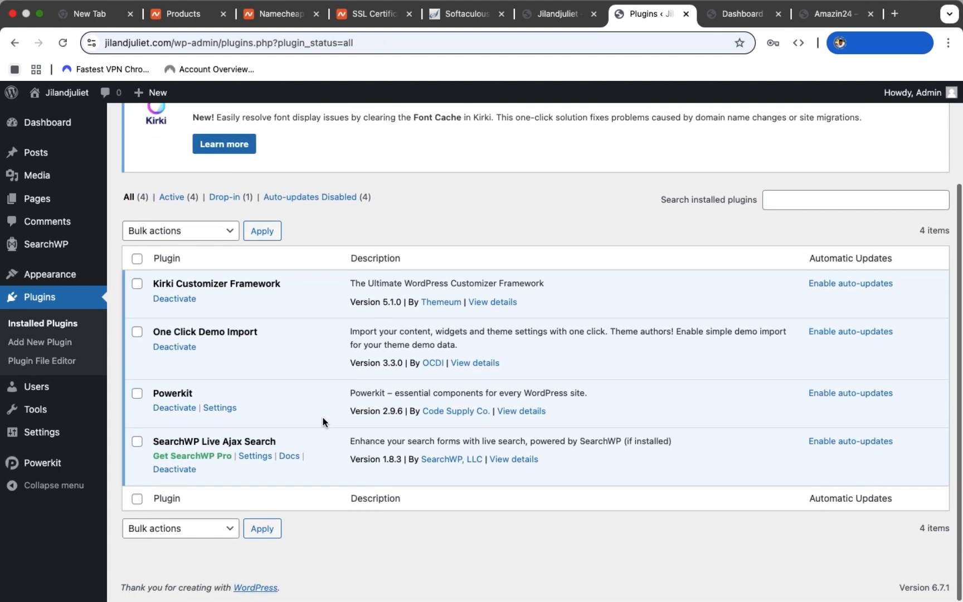
pyautogui.scroll(3, 322, 421)
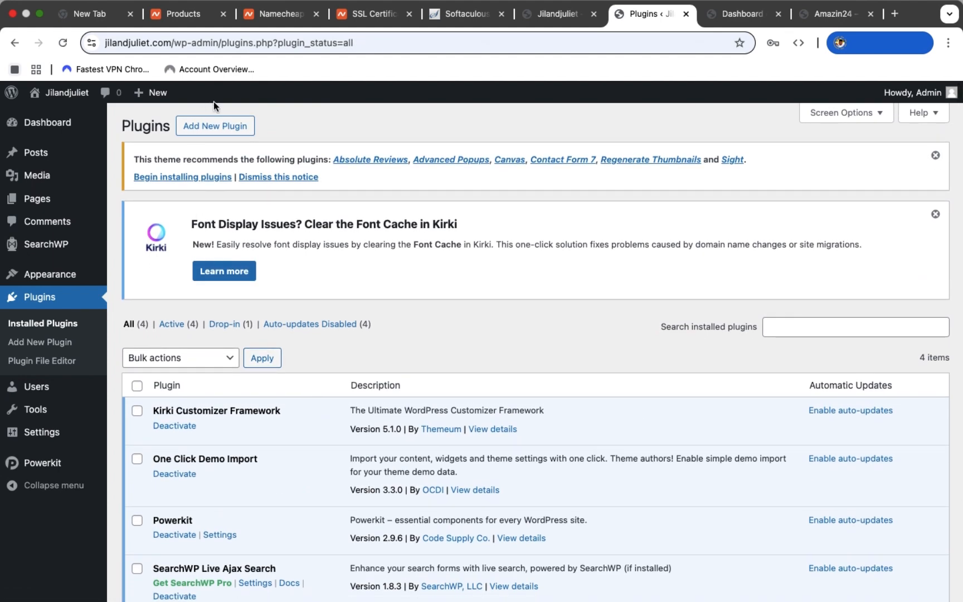
# Add the Classic Editor plugin from the featured plugins, installing and activating it.
pyautogui.click(227, 132)
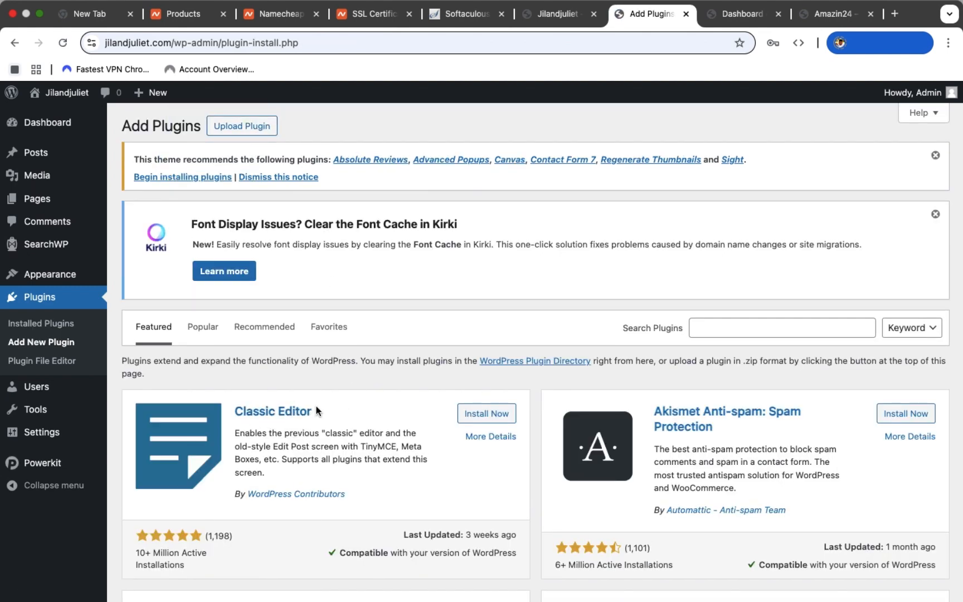
pyautogui.moveTo(312, 411); pyautogui.dragTo(234, 411)
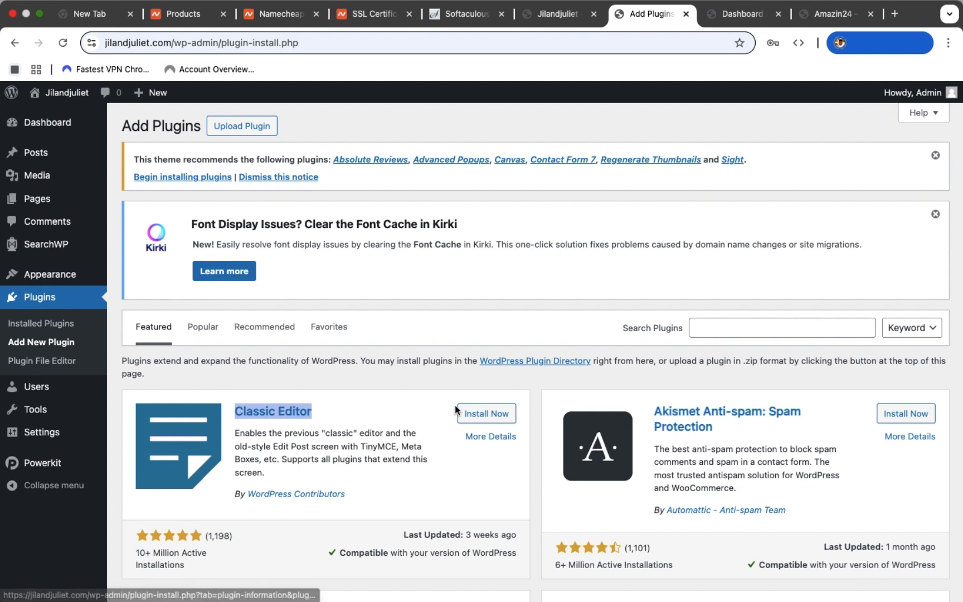
pyautogui.click(479, 415)
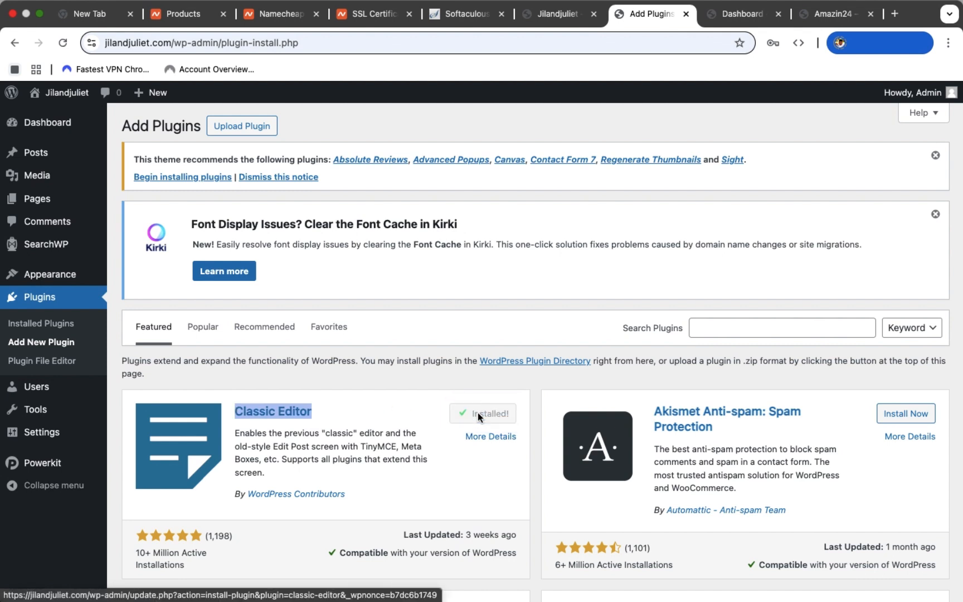
pyautogui.click(479, 415)
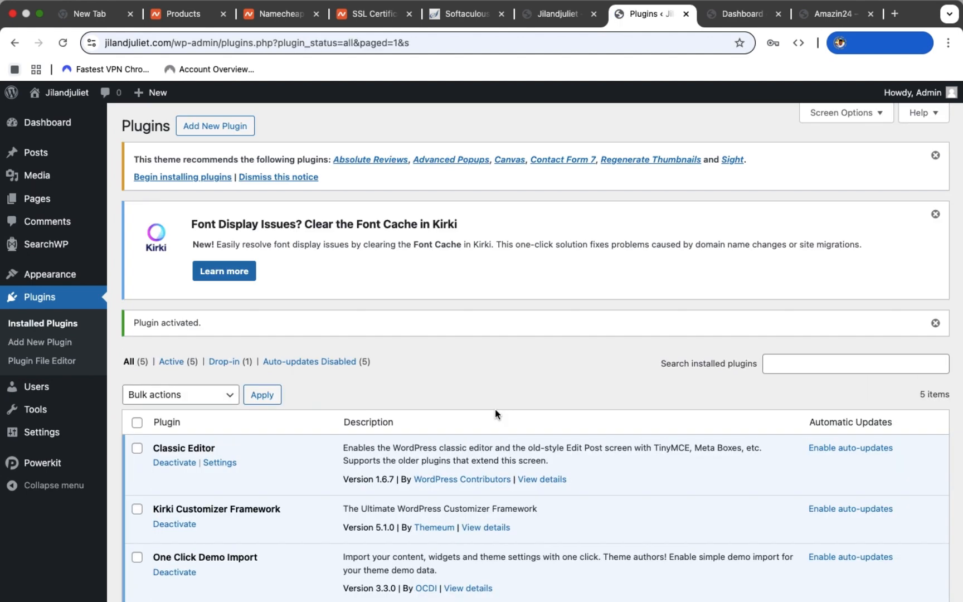
# Add the Classic Widgets plugin from the featured plugins, installing and activating it.
pyautogui.click(217, 132)
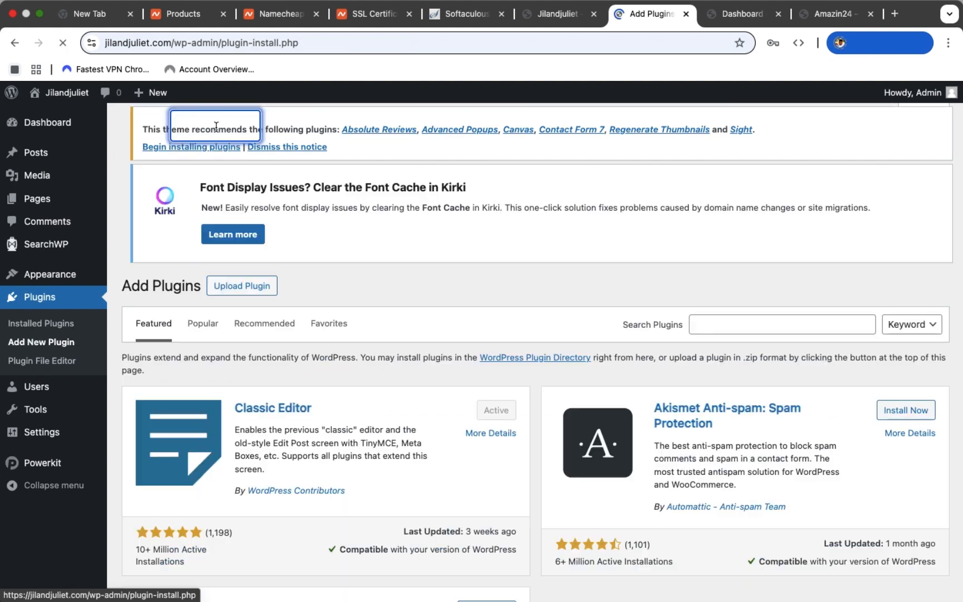
pyautogui.scroll(-5, 611, 312)
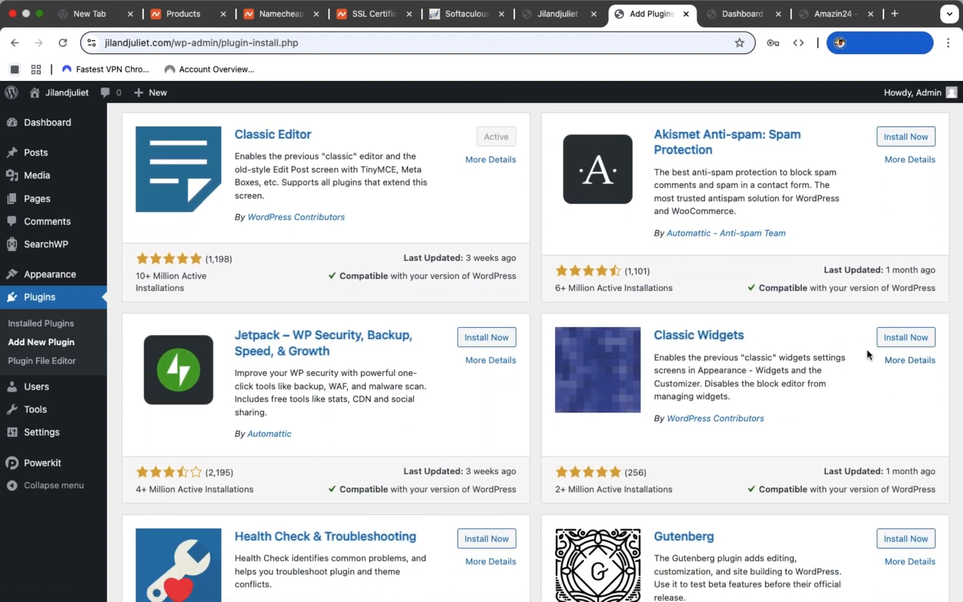
pyautogui.click(906, 338)
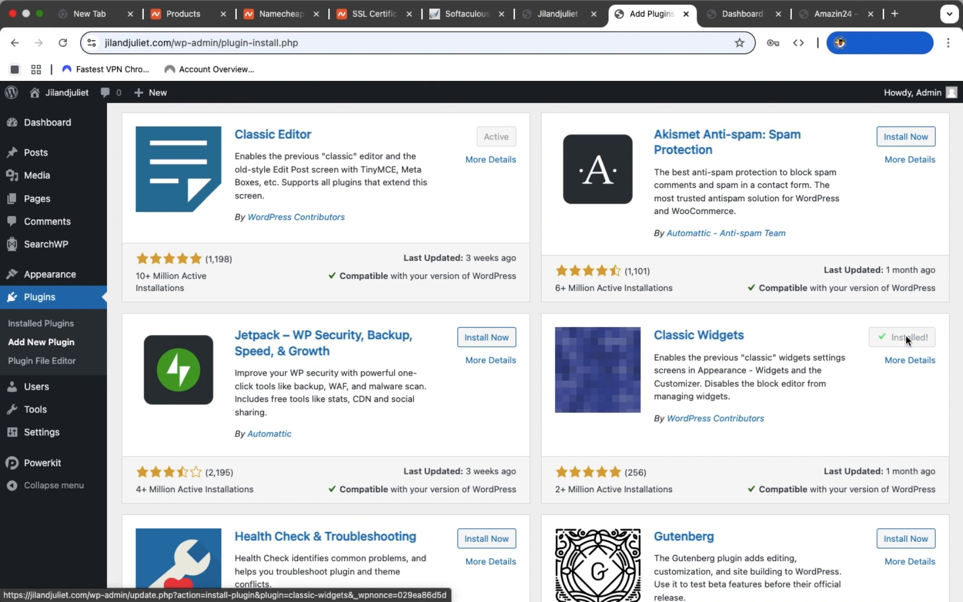
pyautogui.click(908, 340)
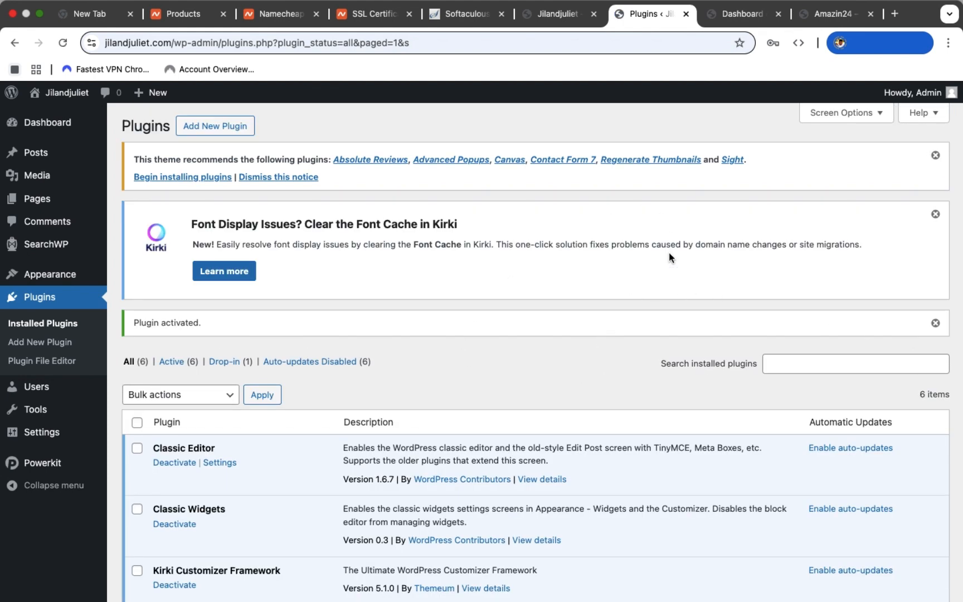
pyautogui.scroll(-3, 577, 351)
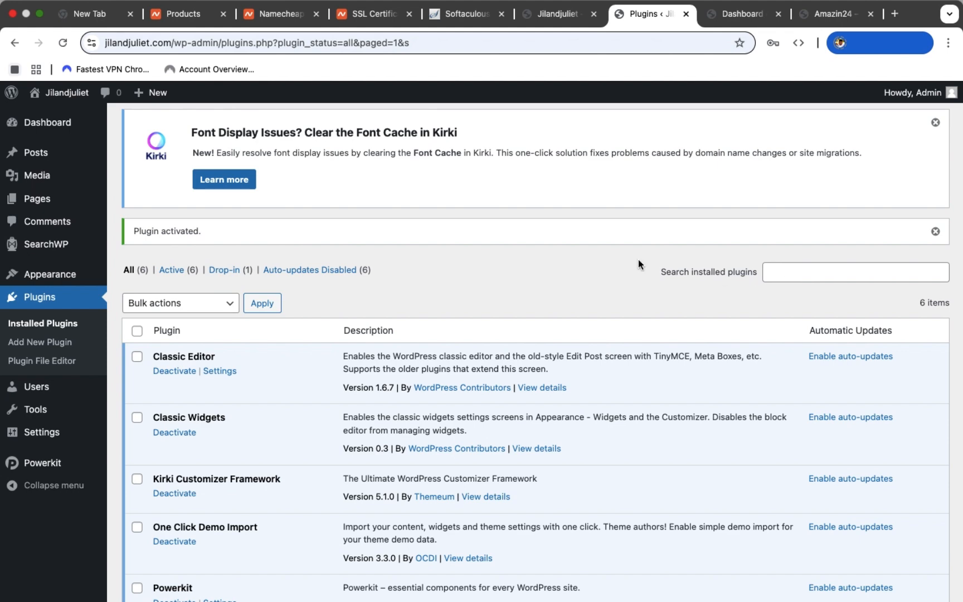
# Open the page for adding plugins and search the plugin directory for "litespeed cache".
pyautogui.scroll(3, 316, 208)
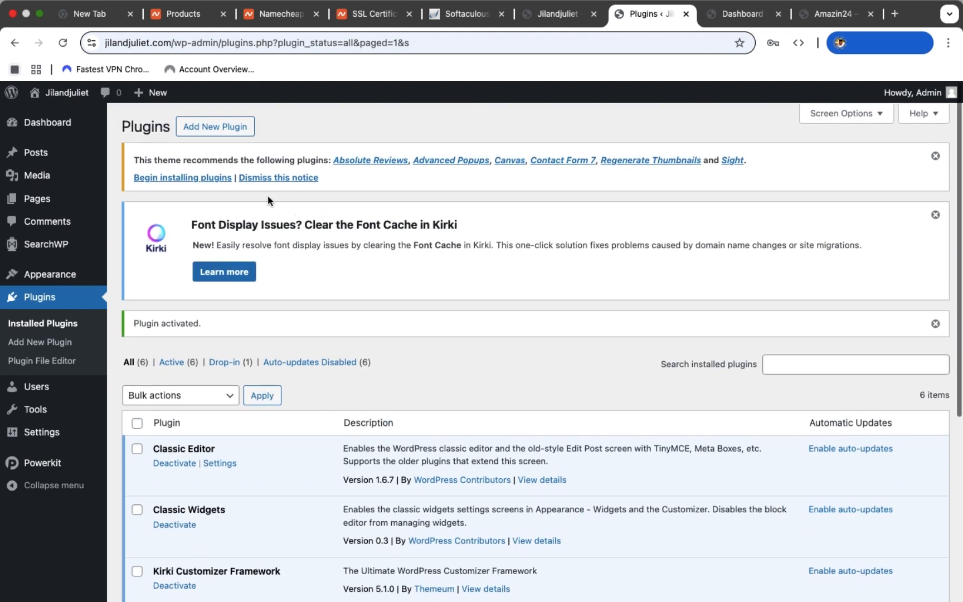
pyautogui.click(200, 126)
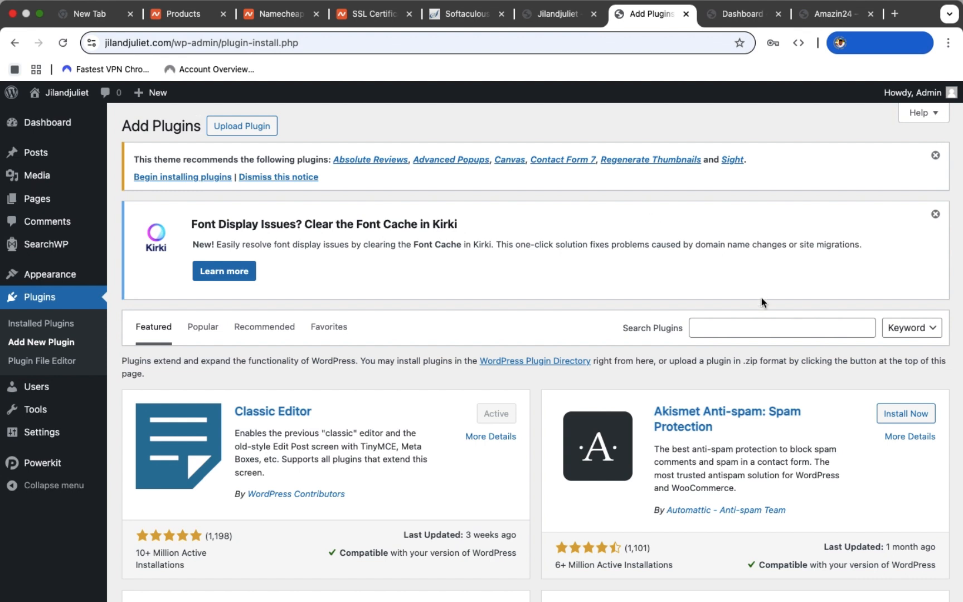
pyautogui.click(708, 327)
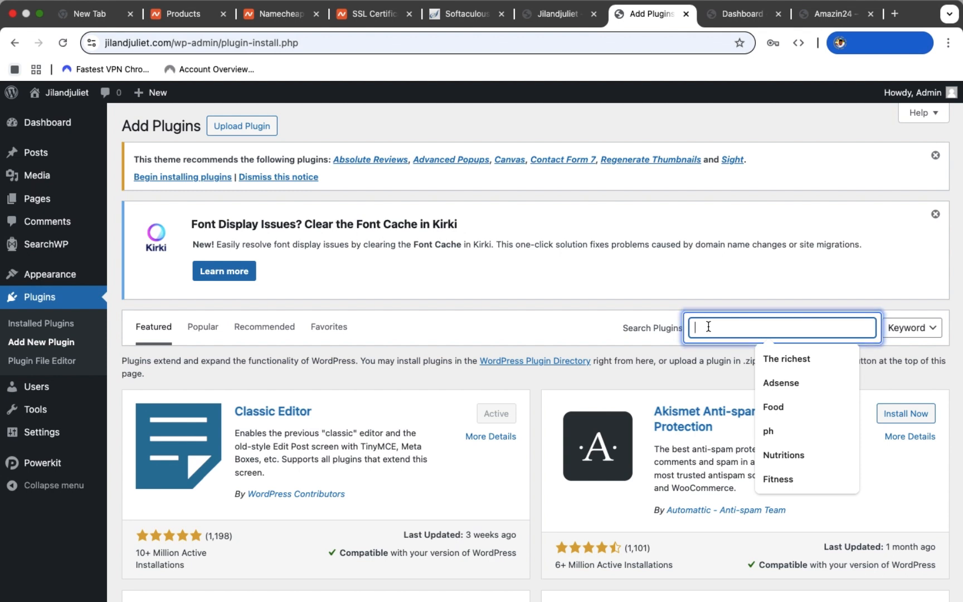
pyautogui.write('lit')
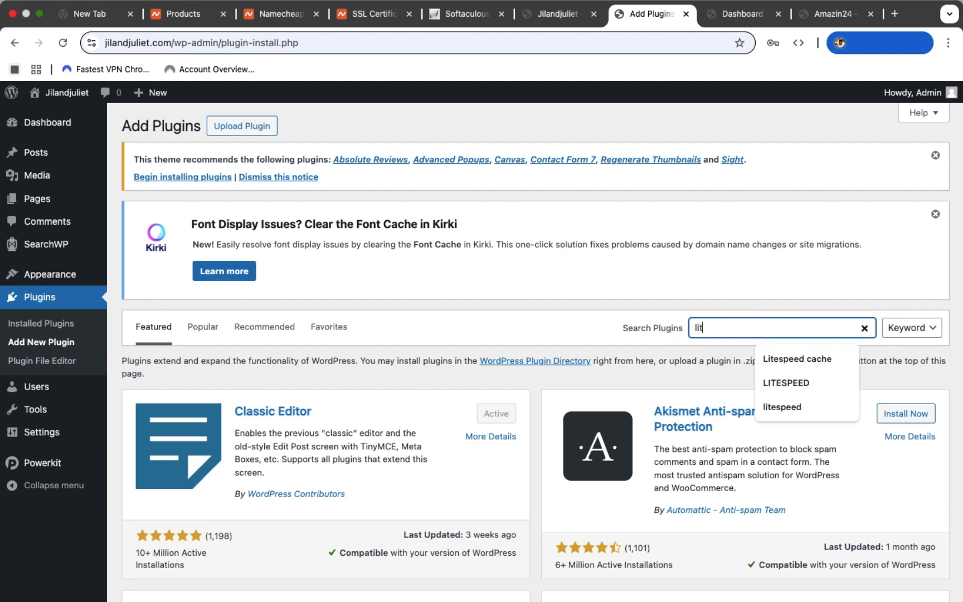
pyautogui.write('espeed')
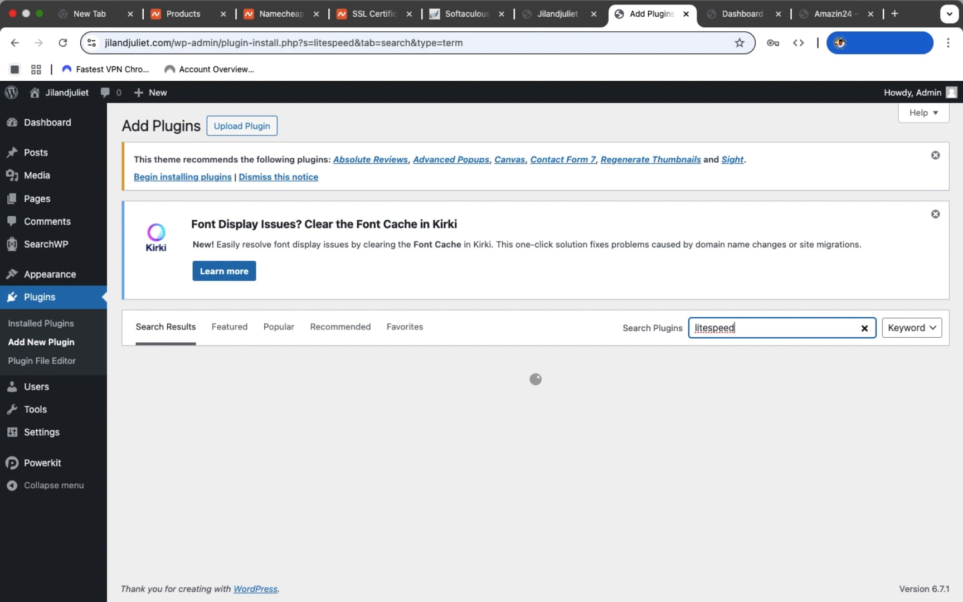
pyautogui.write(' cac')
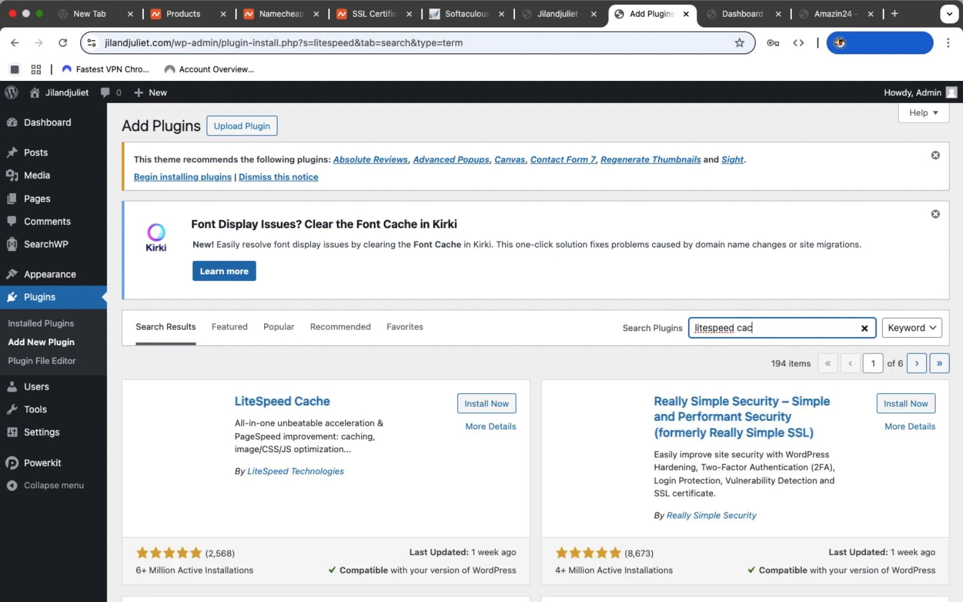
pyautogui.write('he')
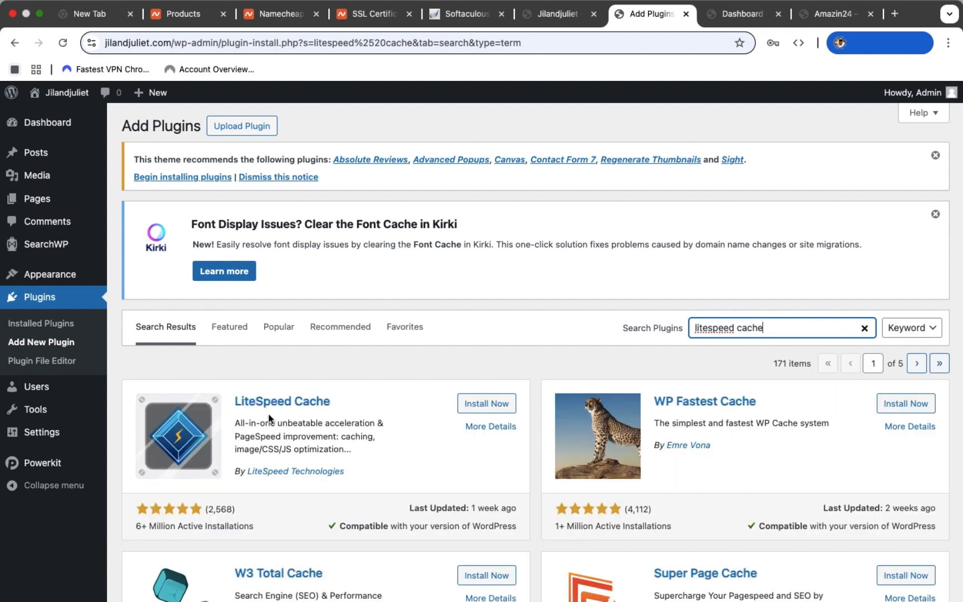
# Install and activate the LiteSpeed Cache plugin by LiteSpeed Technologies.
pyautogui.moveTo(233, 398); pyautogui.dragTo(351, 413)
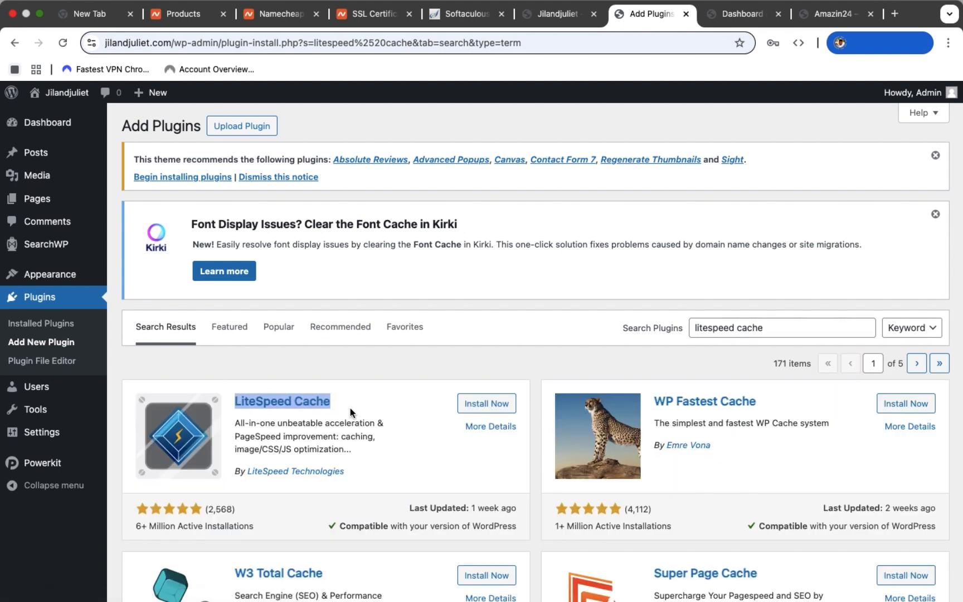
pyautogui.click(492, 404)
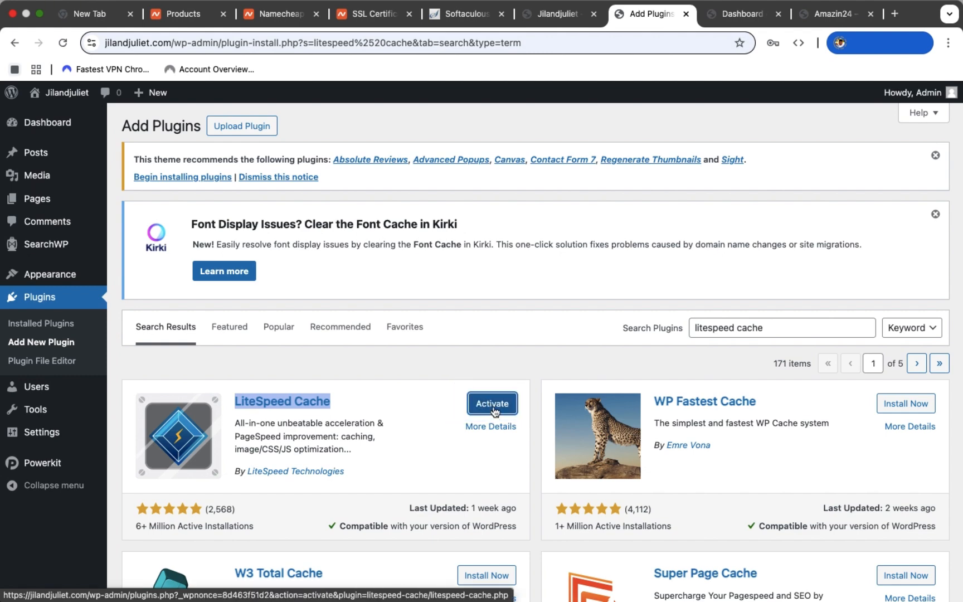
pyautogui.click(493, 409)
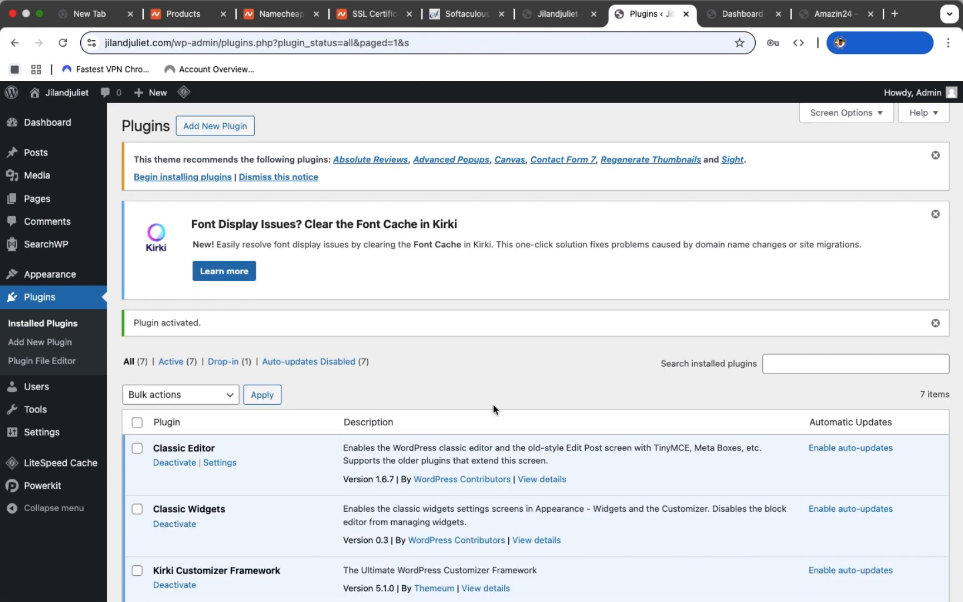
pyautogui.scroll(-5, 235, 451)
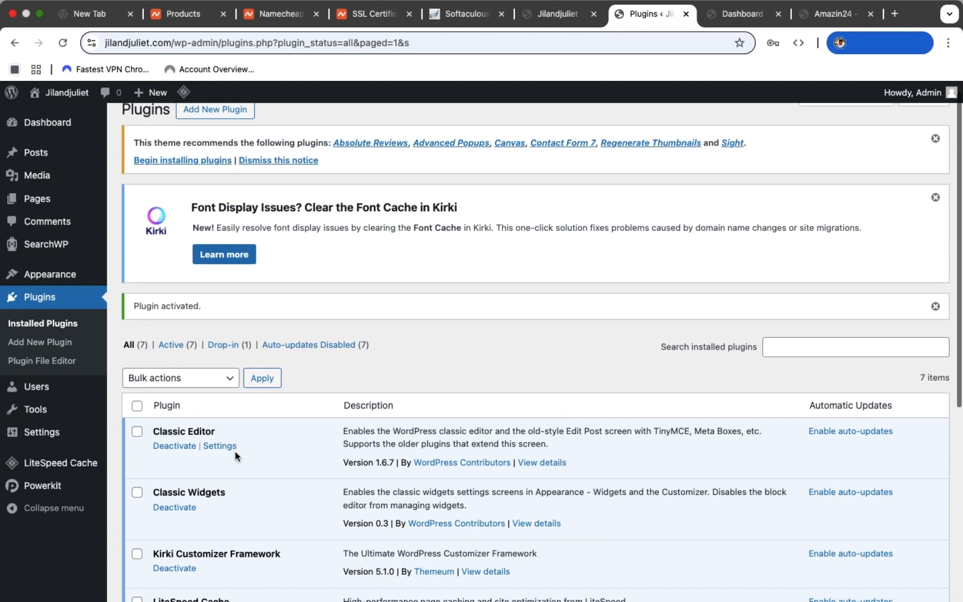
pyautogui.scroll(-1, 236, 451)
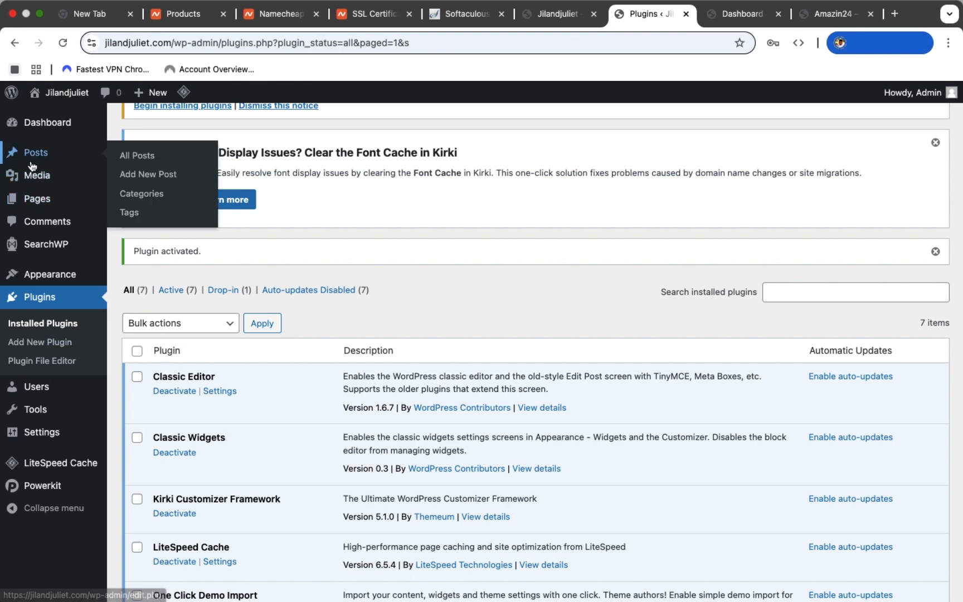
# Open the list of all pages and bulk-move the Coming Soon, Privacy Policy and Sample Page entries to the trash.
pyautogui.moveTo(37, 182)
pyautogui.moveTo(37, 202)
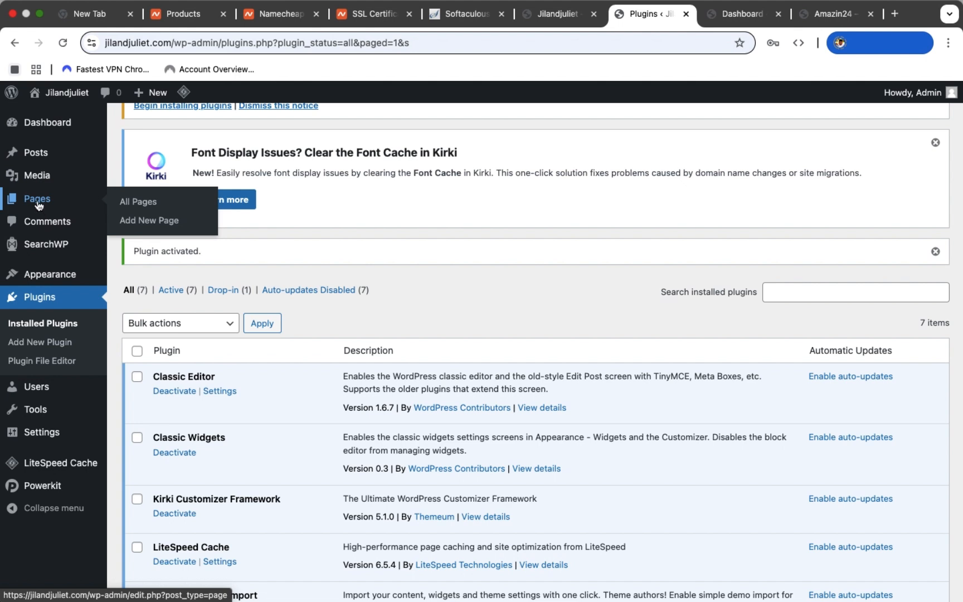
pyautogui.click(140, 204)
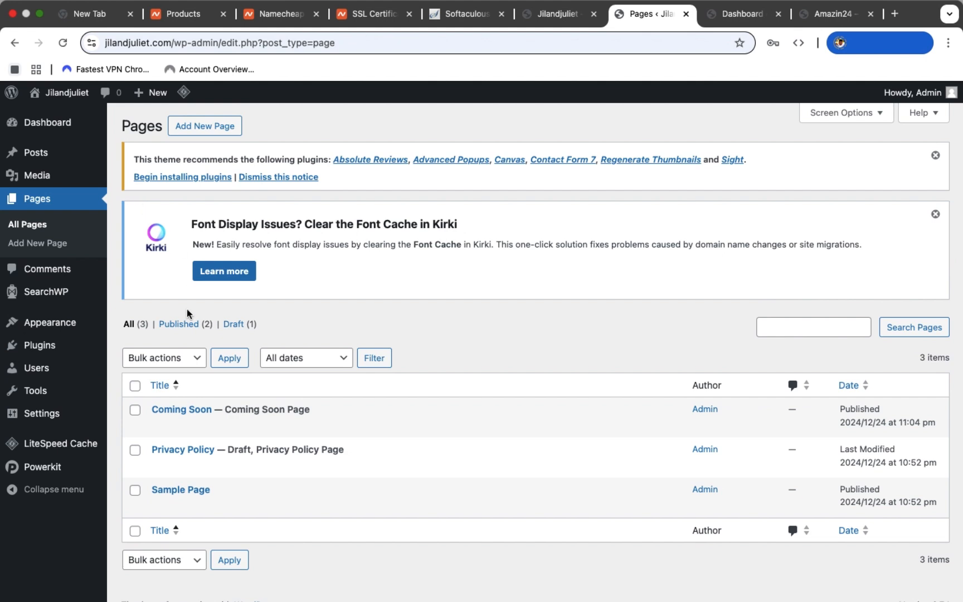
pyautogui.click(134, 385)
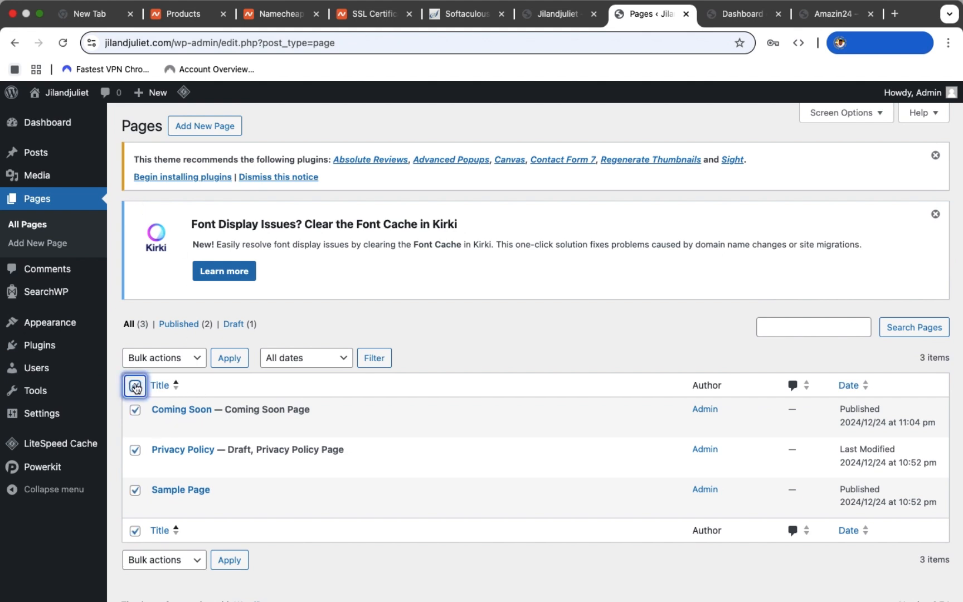
pyautogui.click(193, 359)
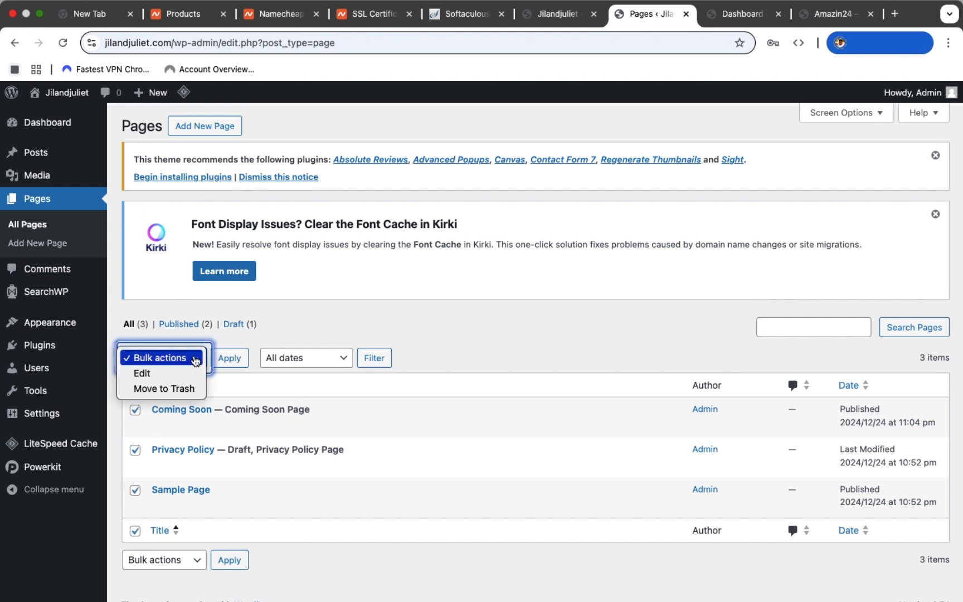
pyautogui.click(167, 388)
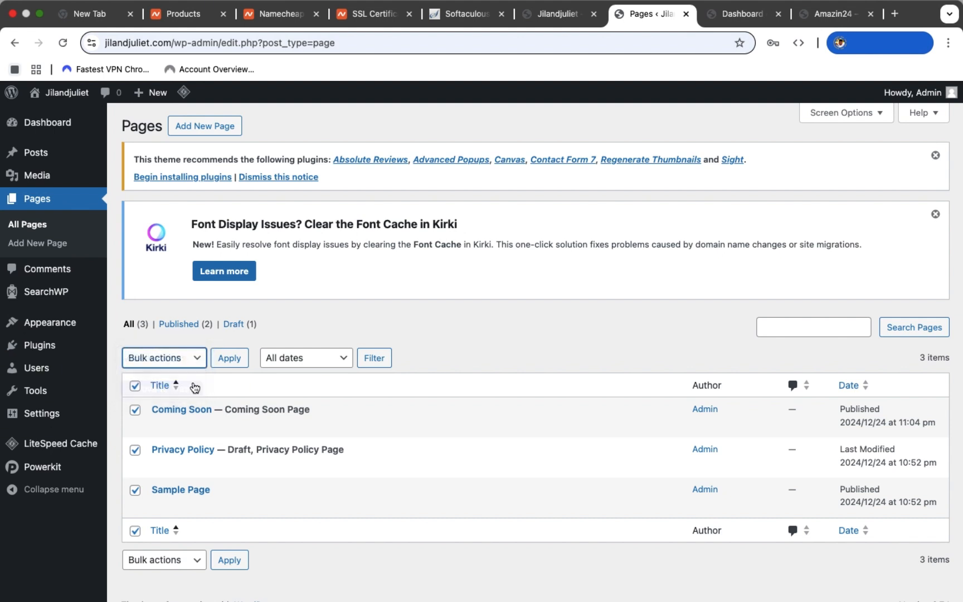
pyautogui.click(238, 365)
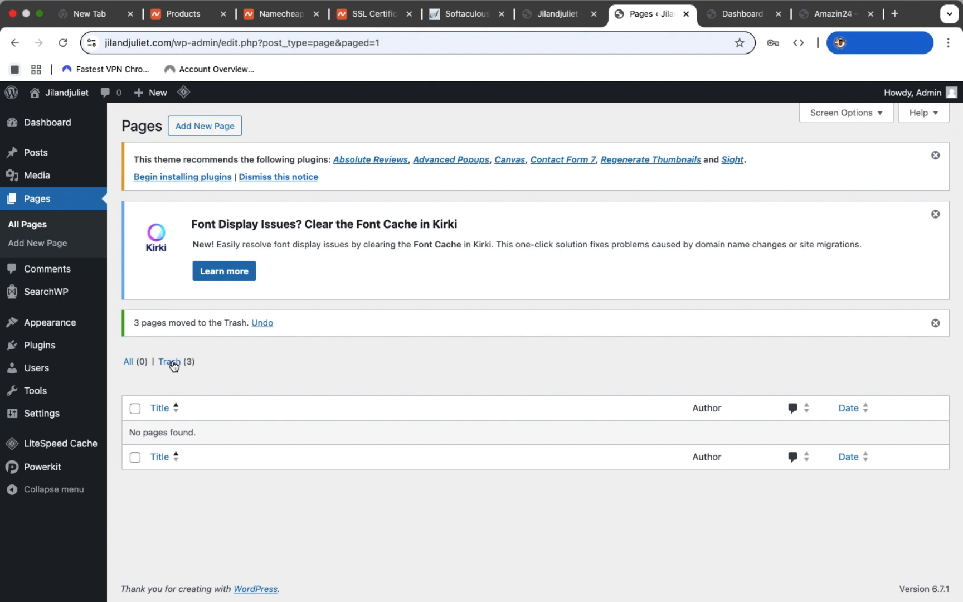
# View the trashed pages and permanently delete all of them in bulk.
pyautogui.click(170, 362)
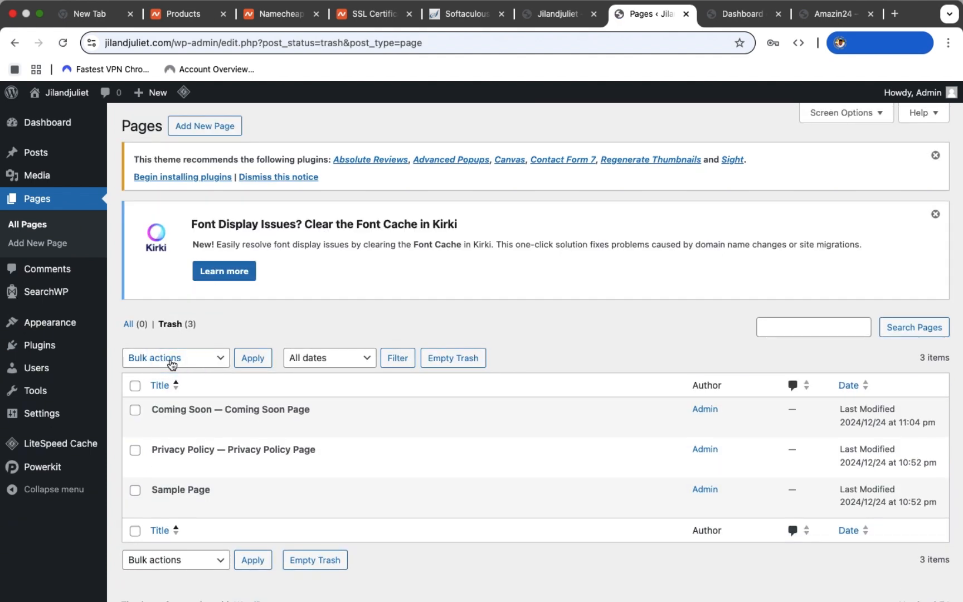
pyautogui.click(135, 385)
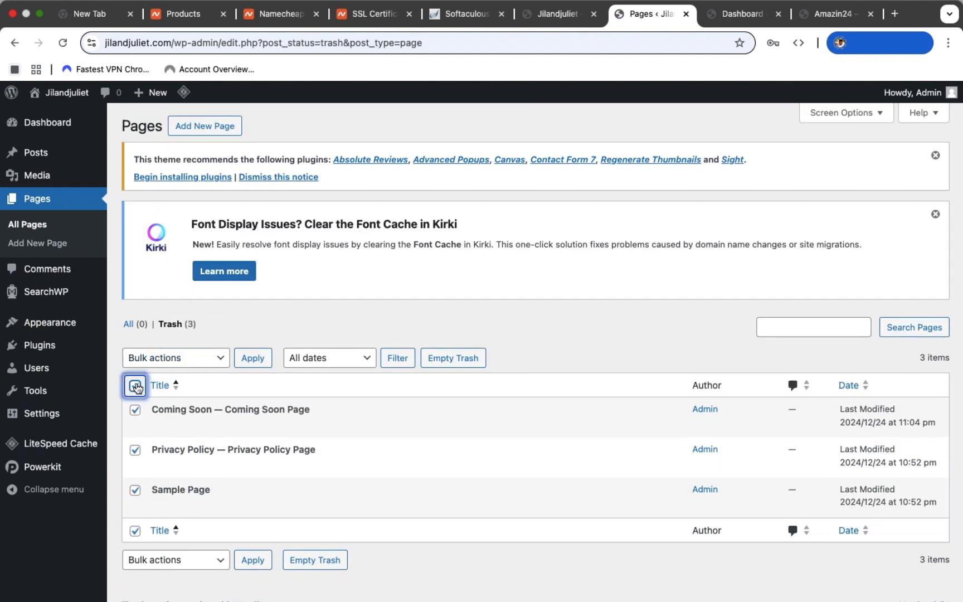
pyautogui.click(221, 360)
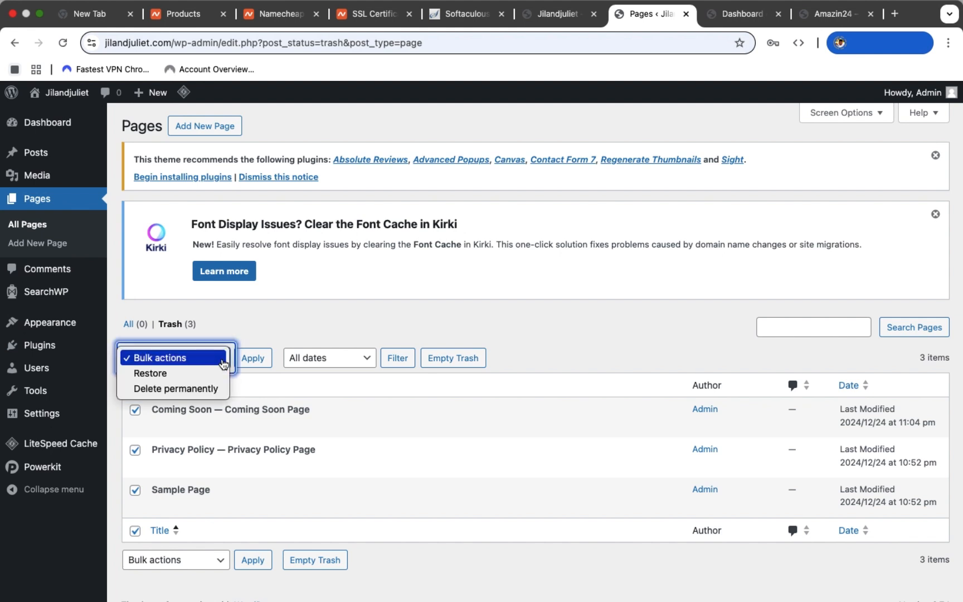
pyautogui.click(204, 389)
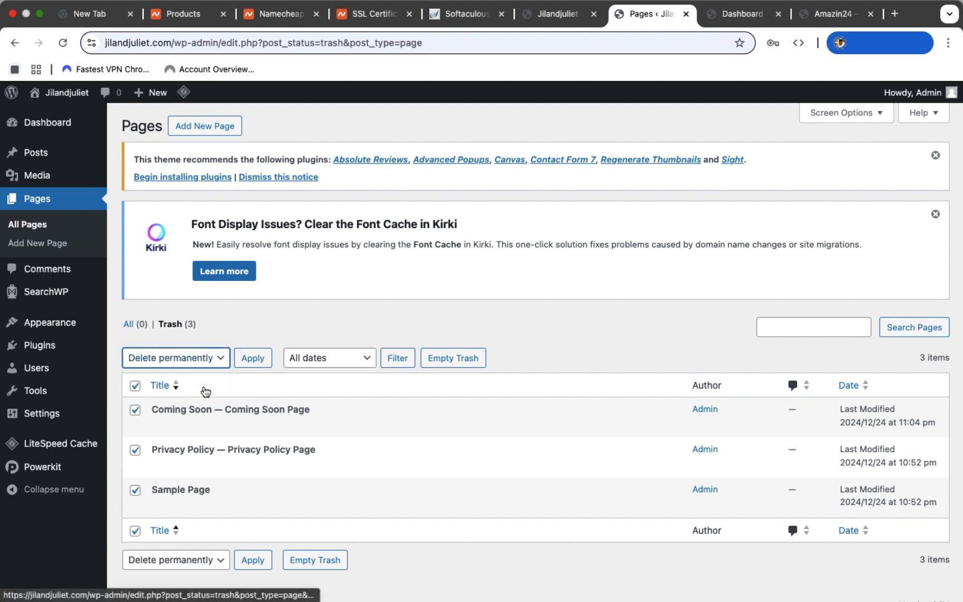
pyautogui.click(253, 360)
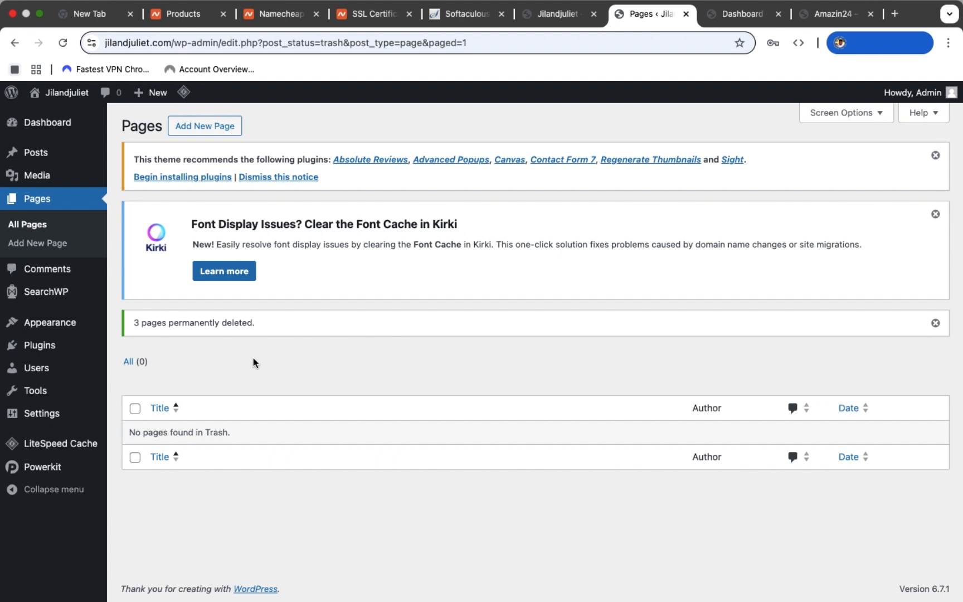
# Open travelreal.com.ng in a new browser tab and examine its homepage and the page links in its footer.
pyautogui.click(895, 14)
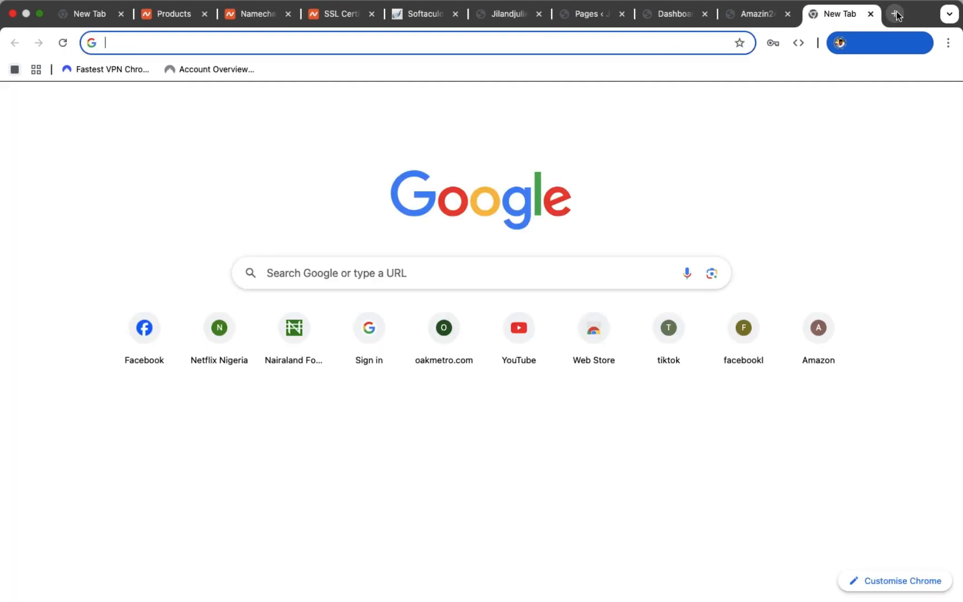
pyautogui.write('travelreal.com.ng/wp-admin/')
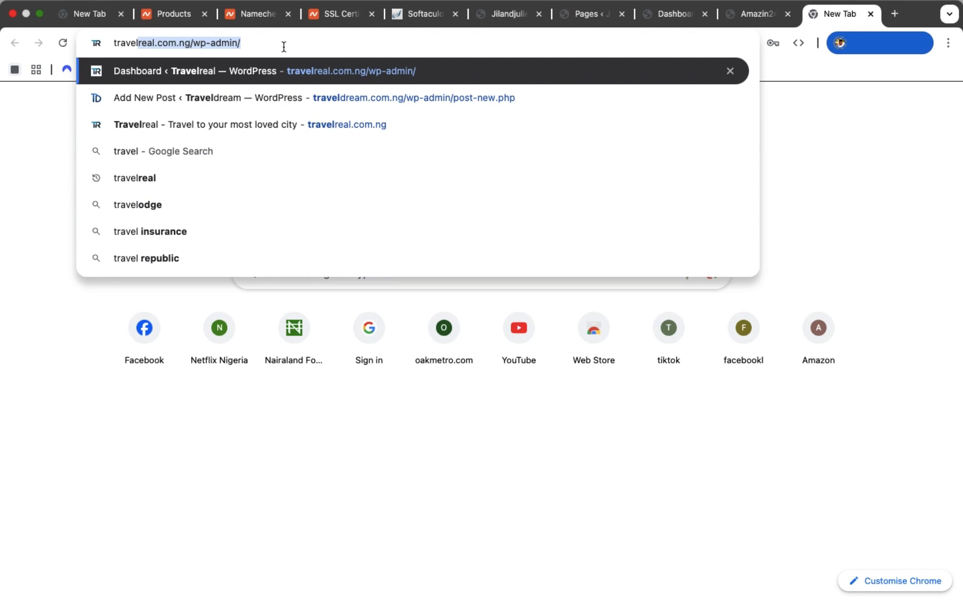
pyautogui.click(300, 126)
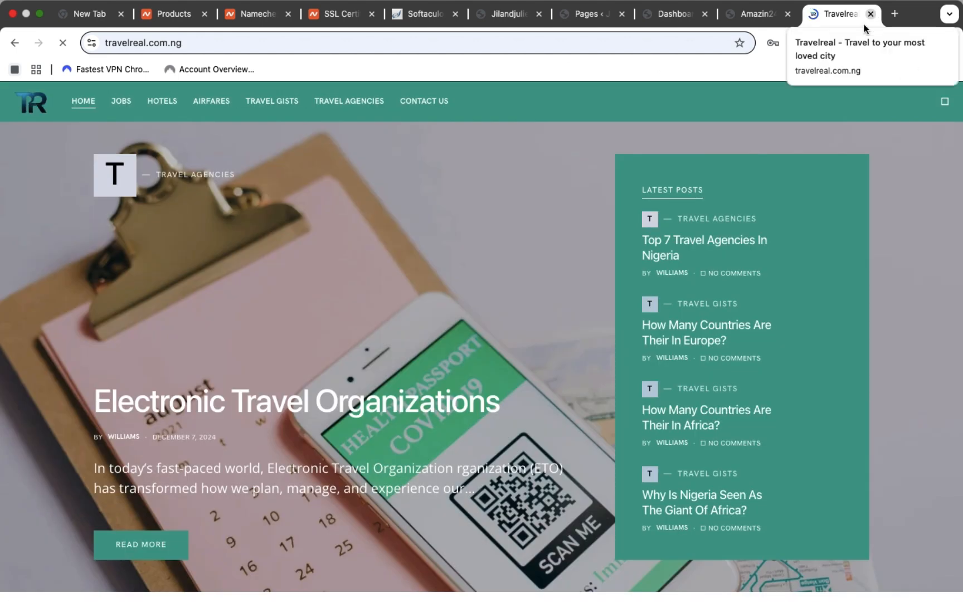
pyautogui.scroll(-20, 429, 285)
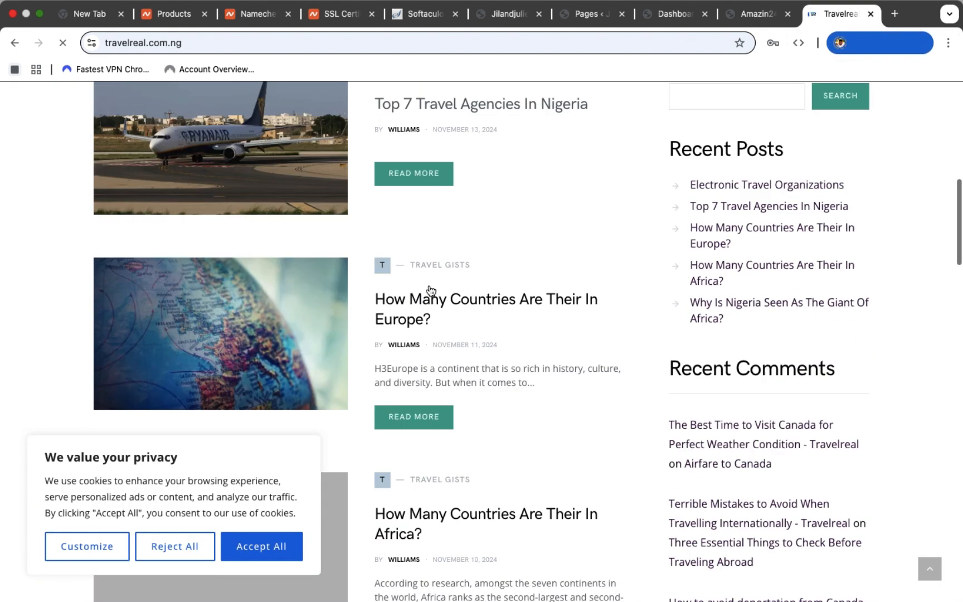
pyautogui.scroll(-6, 428, 285)
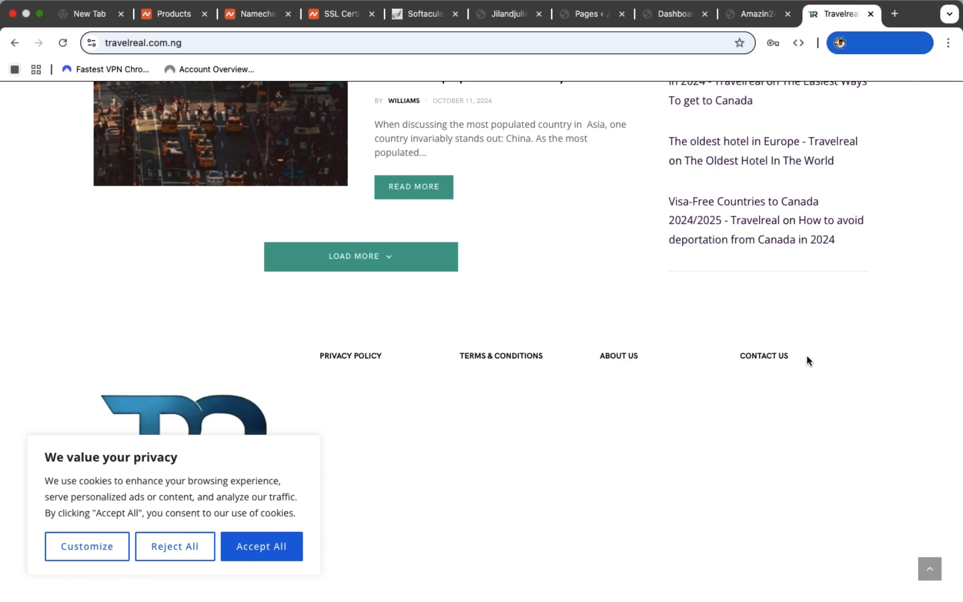
pyautogui.scroll(20, 608, 253)
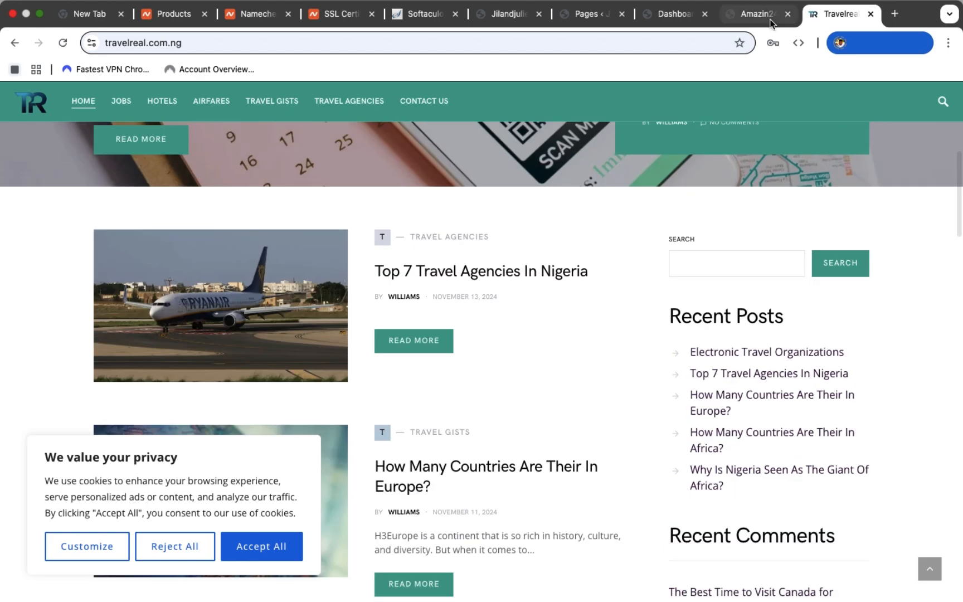
# Return to the Jilandjuliet Pages list in the browser and start a new page.
pyautogui.click(673, 18)
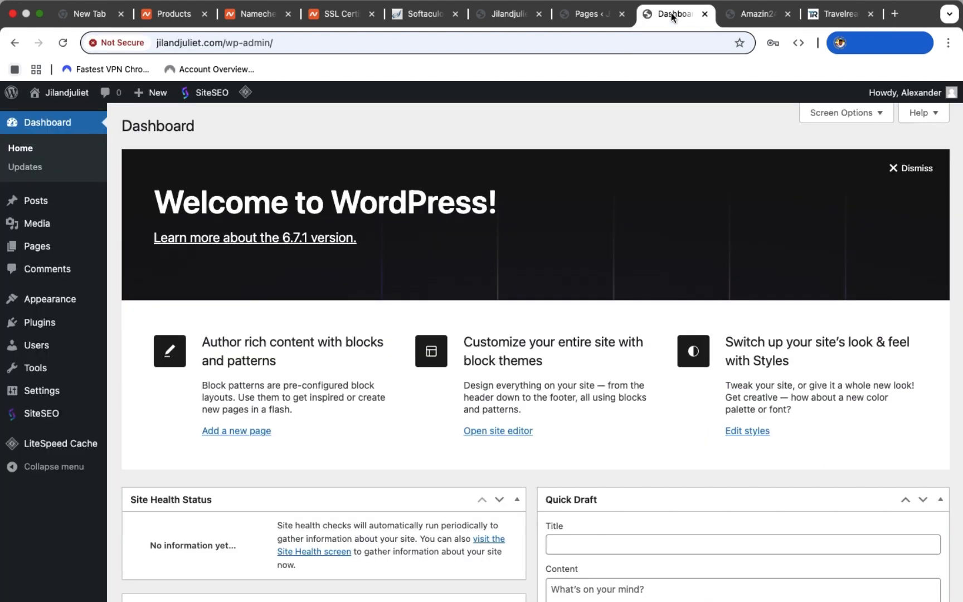
pyautogui.click(580, 20)
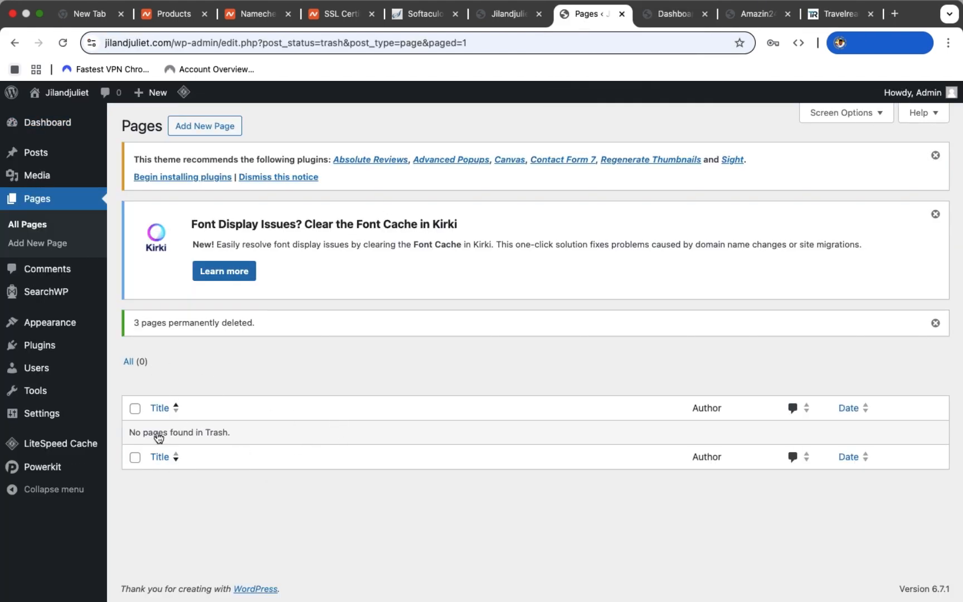
pyautogui.click(199, 126)
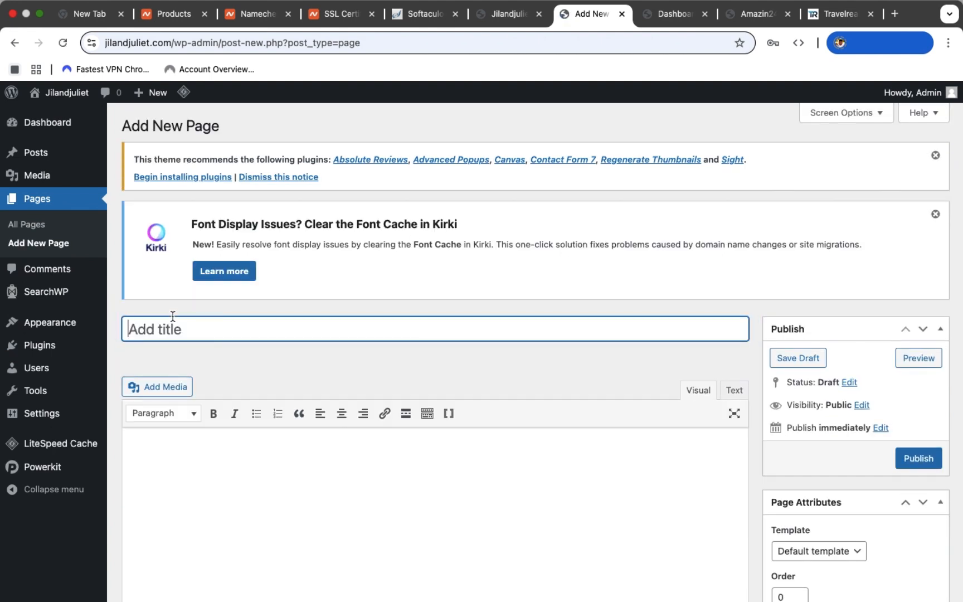
pyautogui.write('Tere')
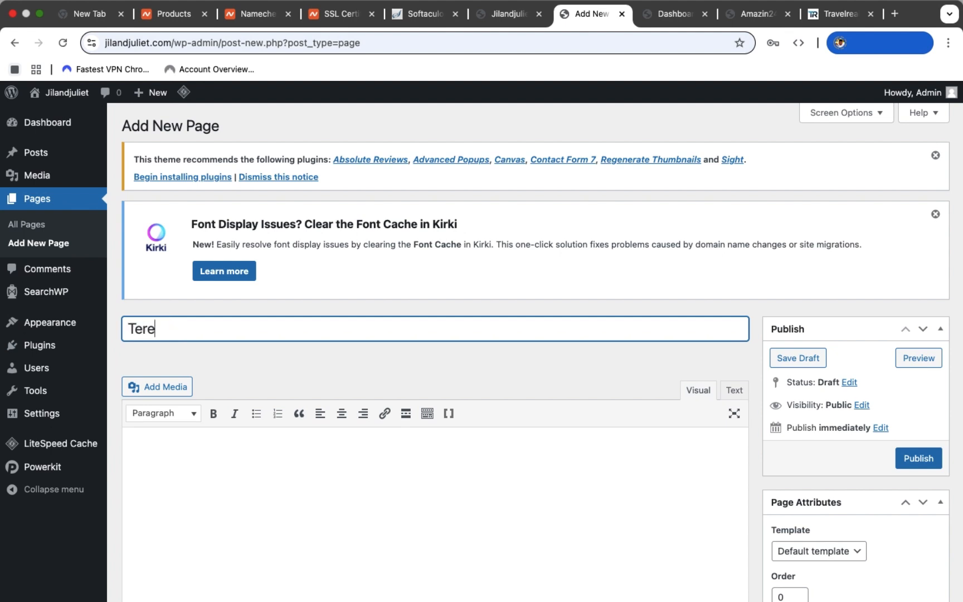
pyautogui.press('BackSpace')
pyautogui.press('BackSpace')
pyautogui.press('BackSpace')
pyautogui.press('BackSpace')
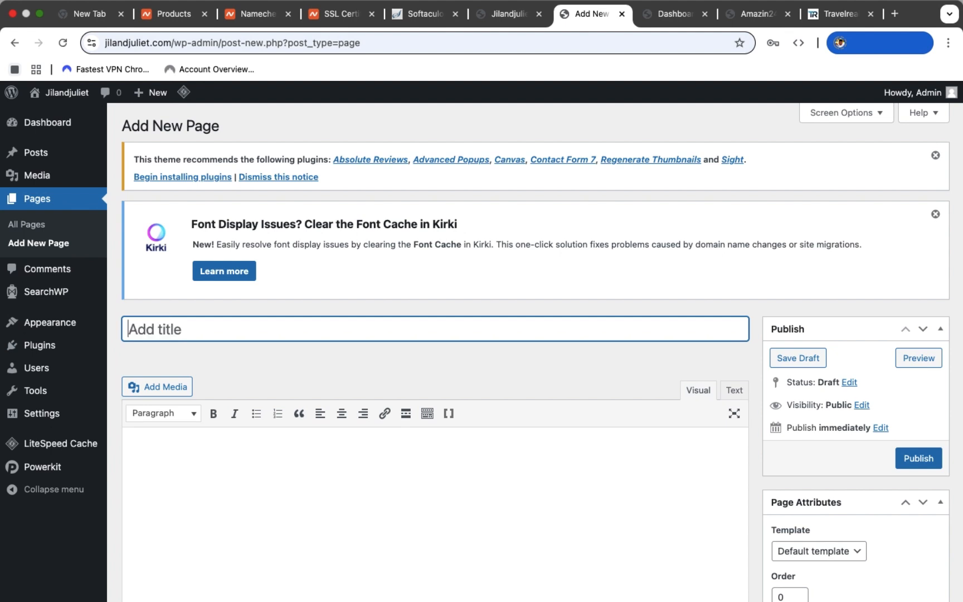
# Title the new page Privacy Policy, check the footer page links on the Travelreal site, and publish the page.
pyautogui.write('Pr')
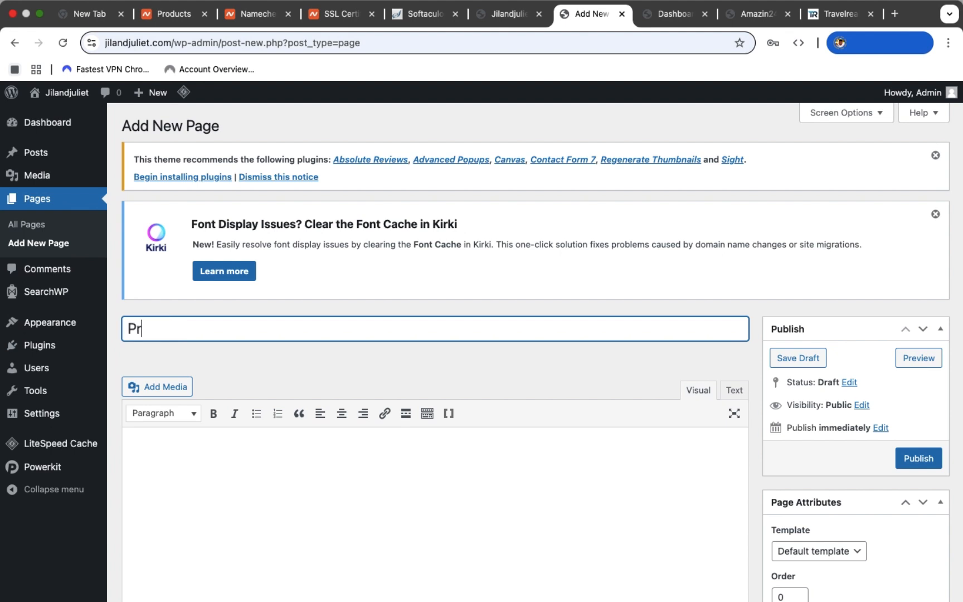
pyautogui.write('ivacy Policy')
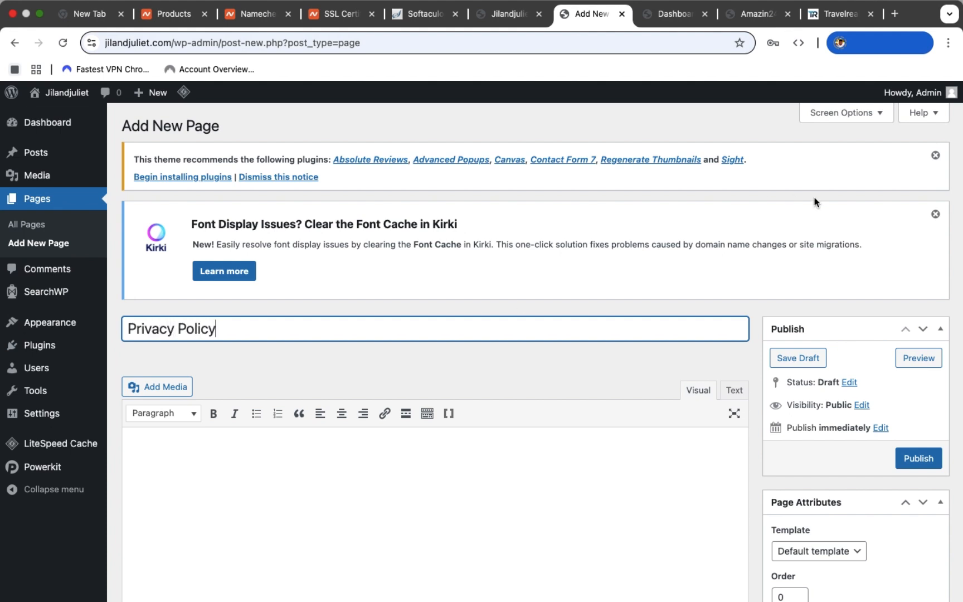
pyautogui.click(839, 16)
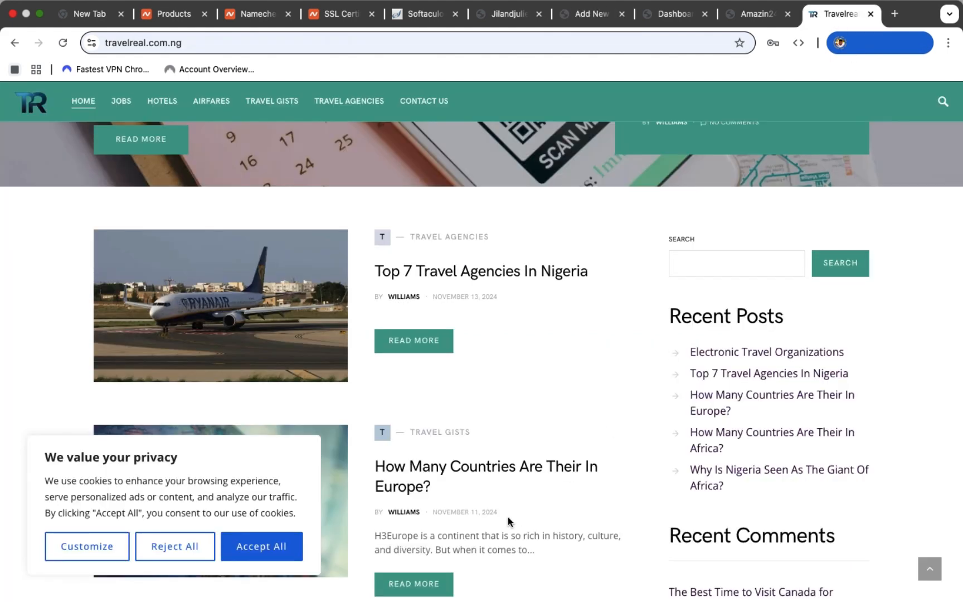
pyautogui.scroll(-12, 507, 517)
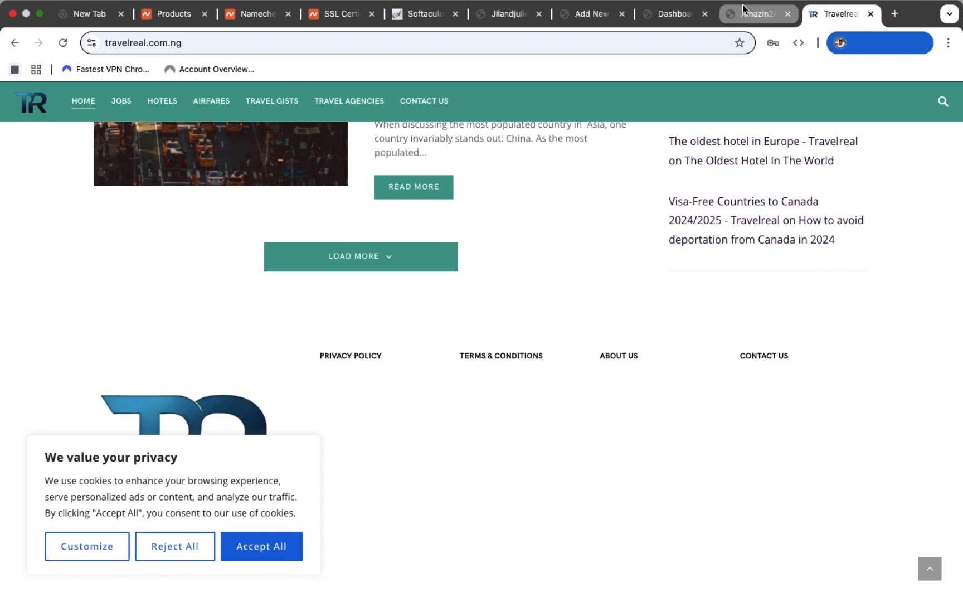
pyautogui.click(605, 18)
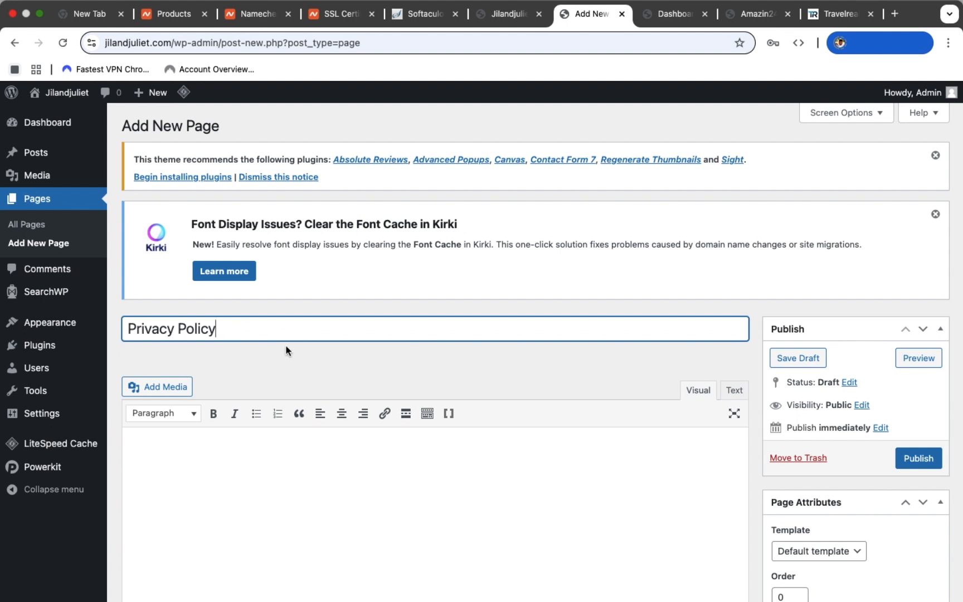
pyautogui.moveTo(56, 322)
pyautogui.click(918, 461)
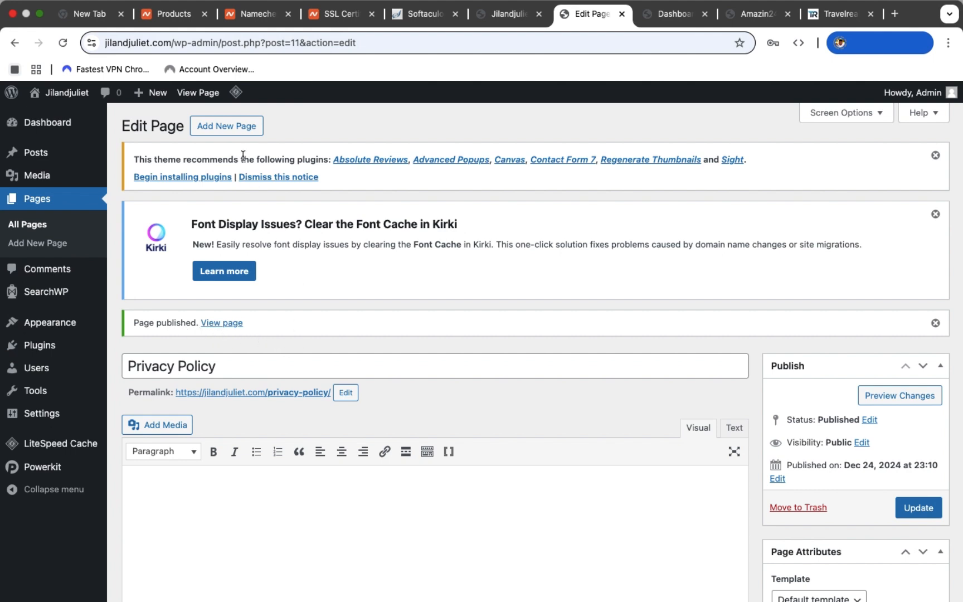
# Add another page titled Terms & Conditions, matching the name in the Travelreal footer, and publish it.
pyautogui.click(212, 128)
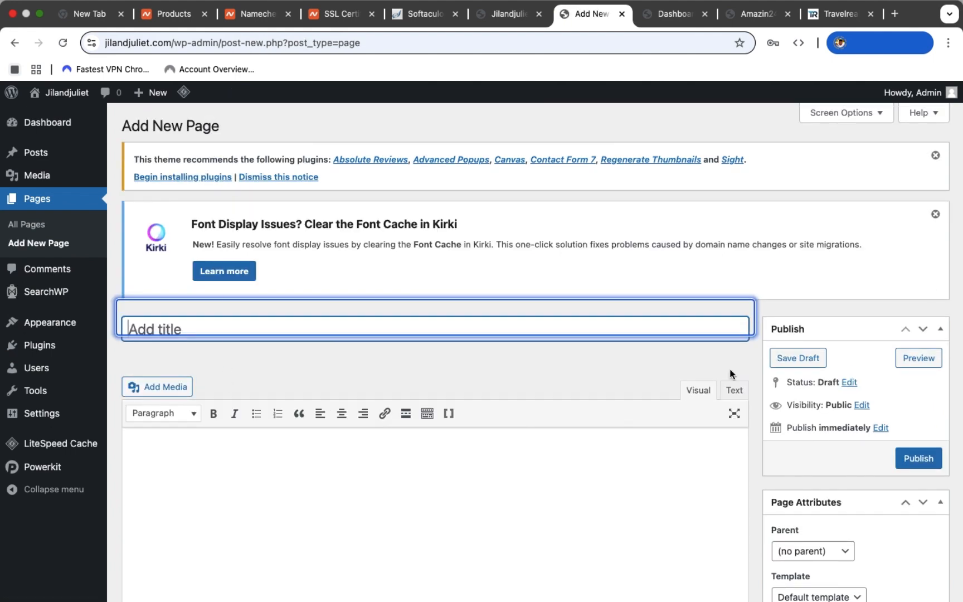
pyautogui.click(840, 16)
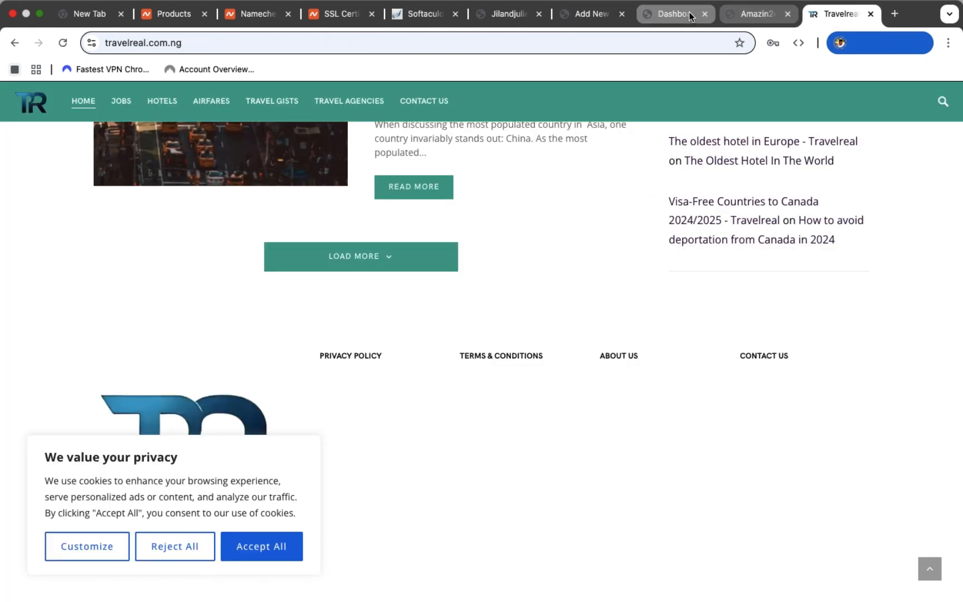
pyautogui.click(610, 20)
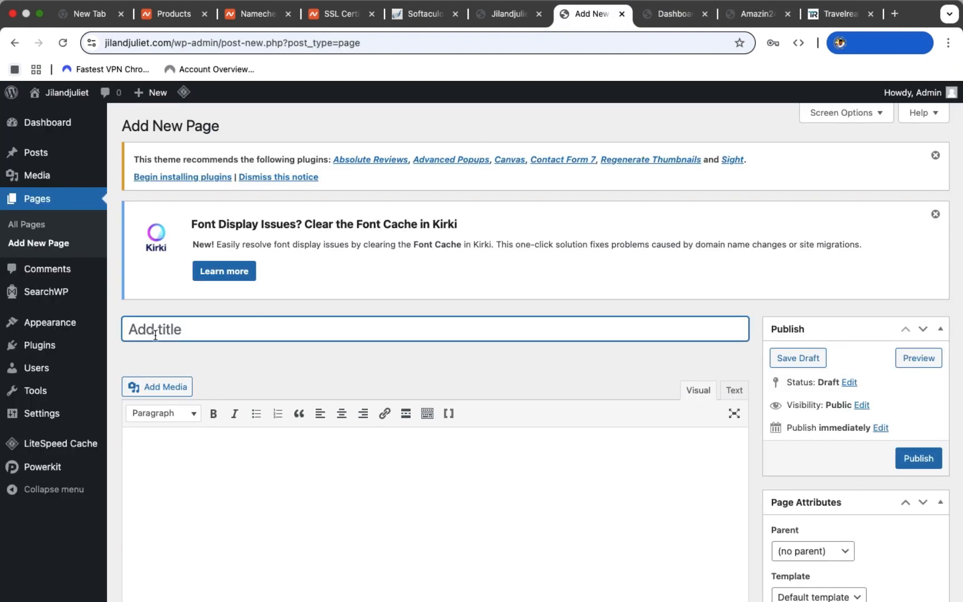
pyautogui.write('Terms & Conditions')
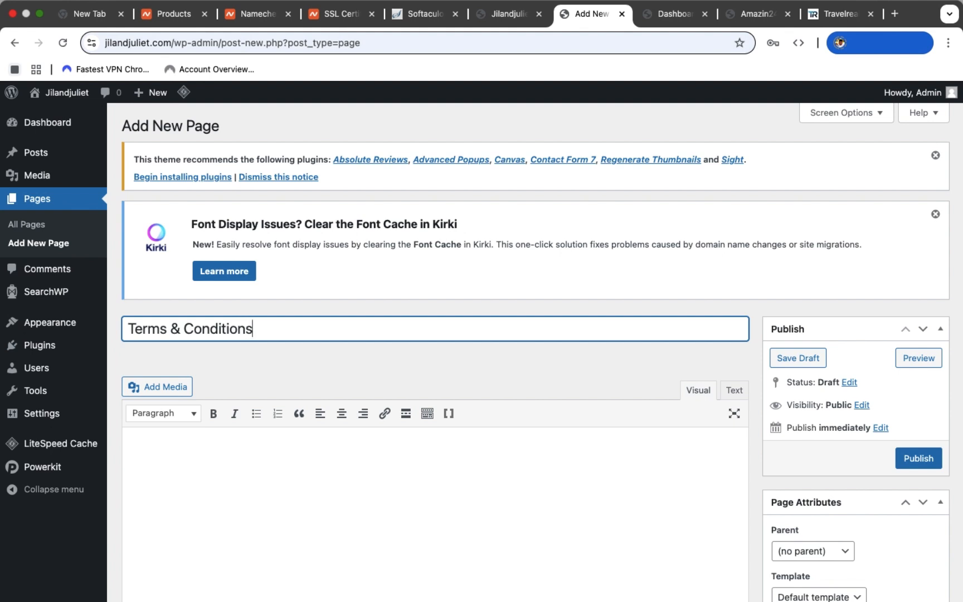
pyautogui.click(929, 460)
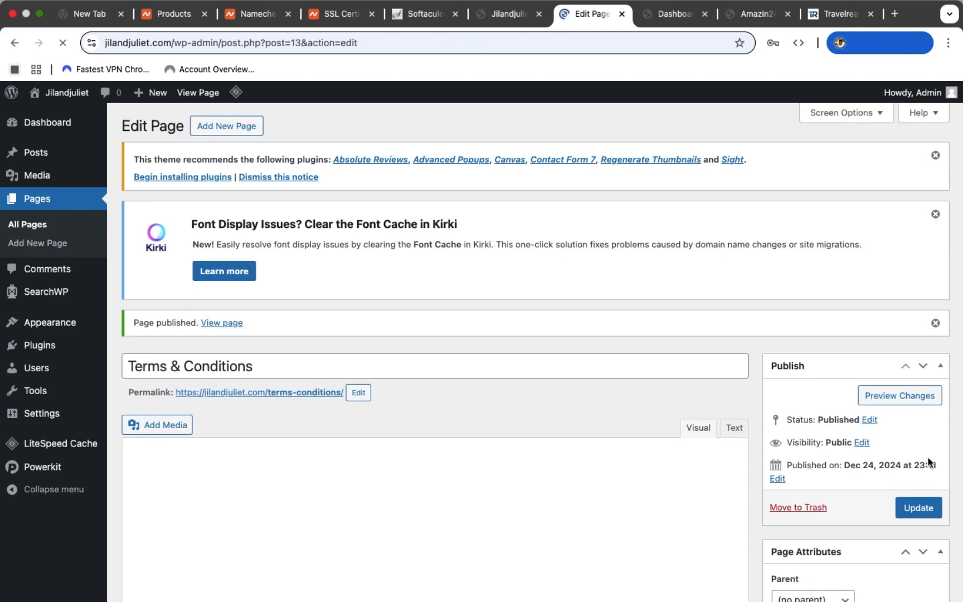
# Add a new page titled Contact Us and publish it.
pyautogui.click(220, 128)
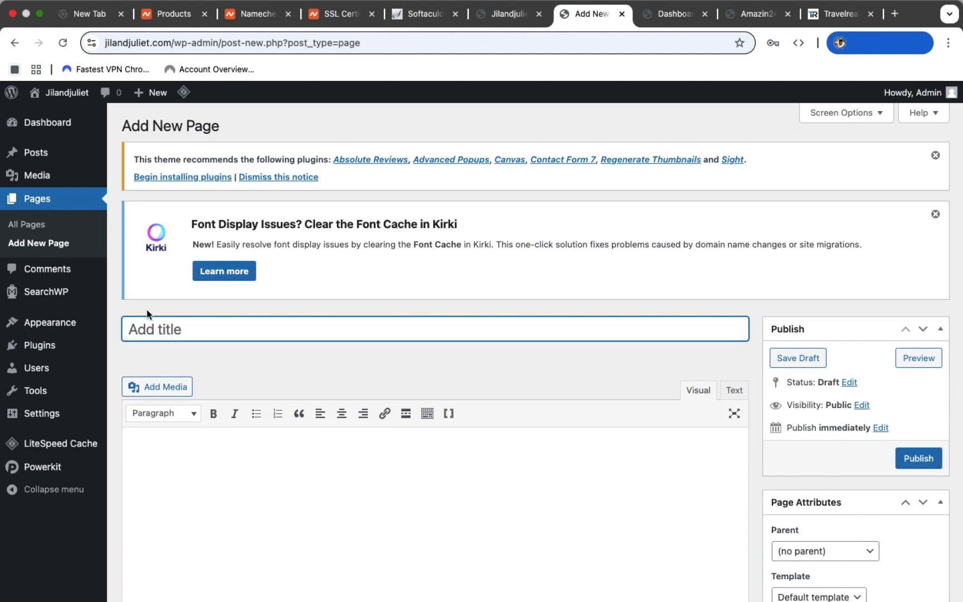
pyautogui.write('Contact Us')
pyautogui.click(911, 462)
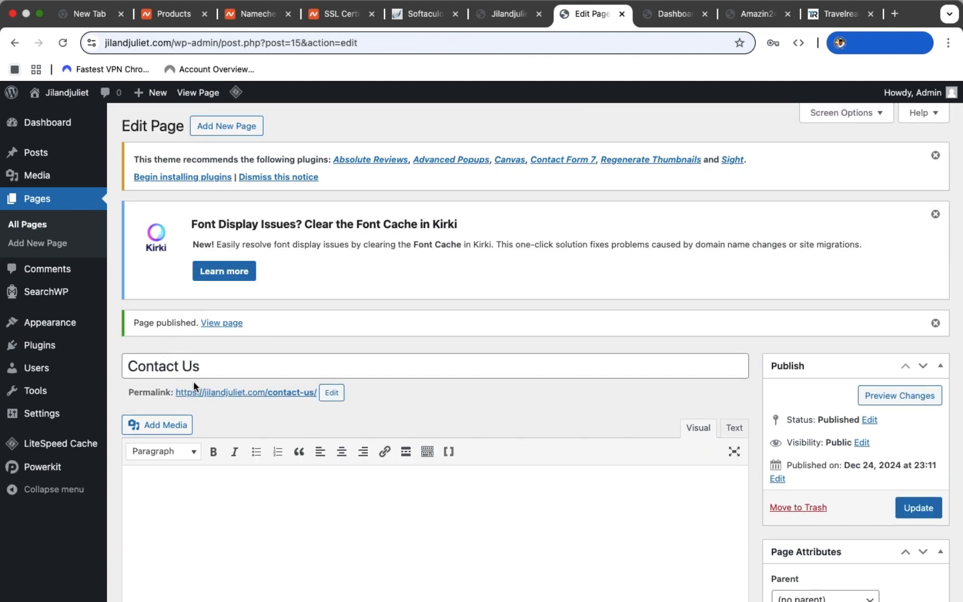
# Retitle the page just published as About Us and update it.
pyautogui.click(213, 367)
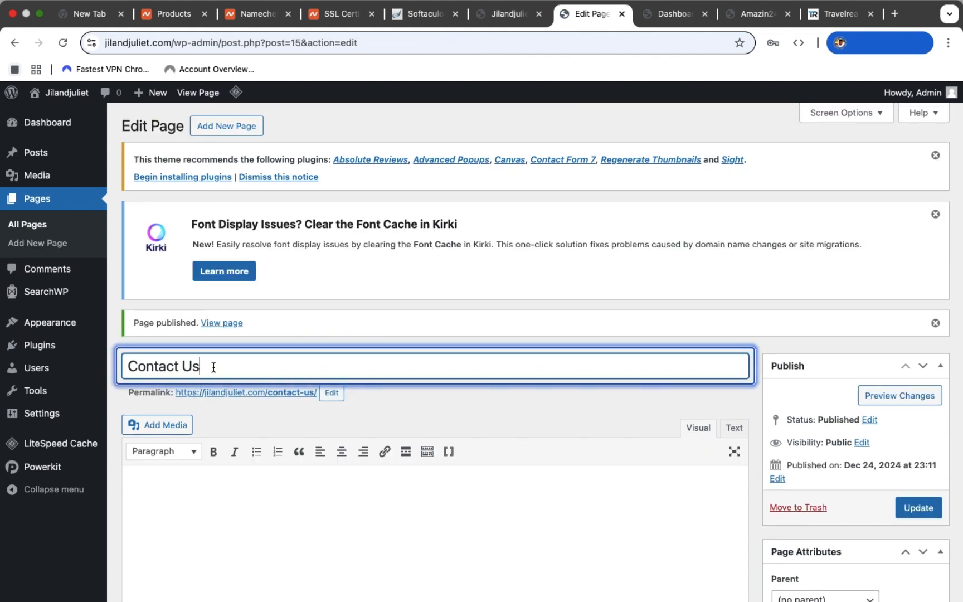
pyautogui.press('super+a')
pyautogui.press('BackSpace')
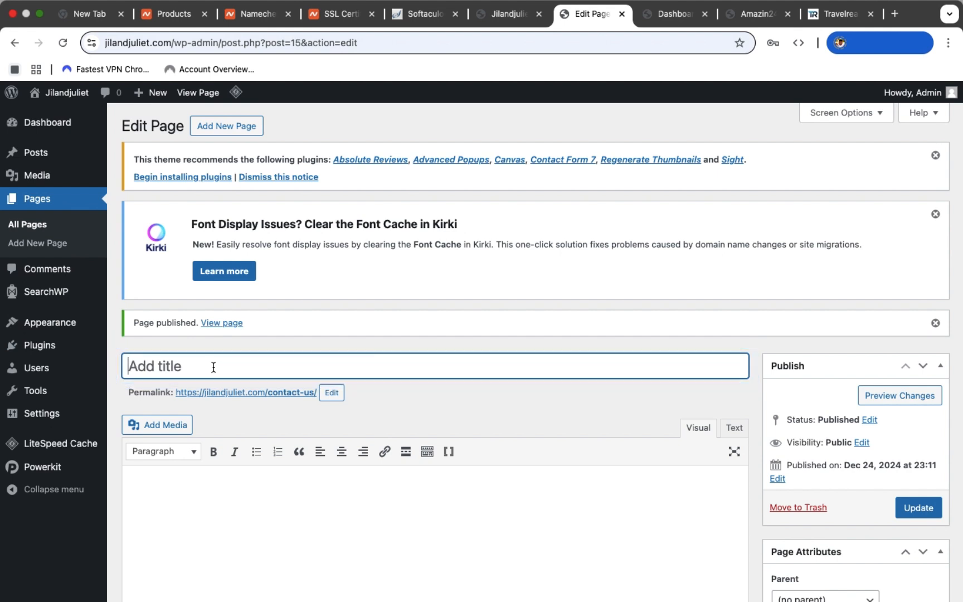
pyautogui.write('About Us')
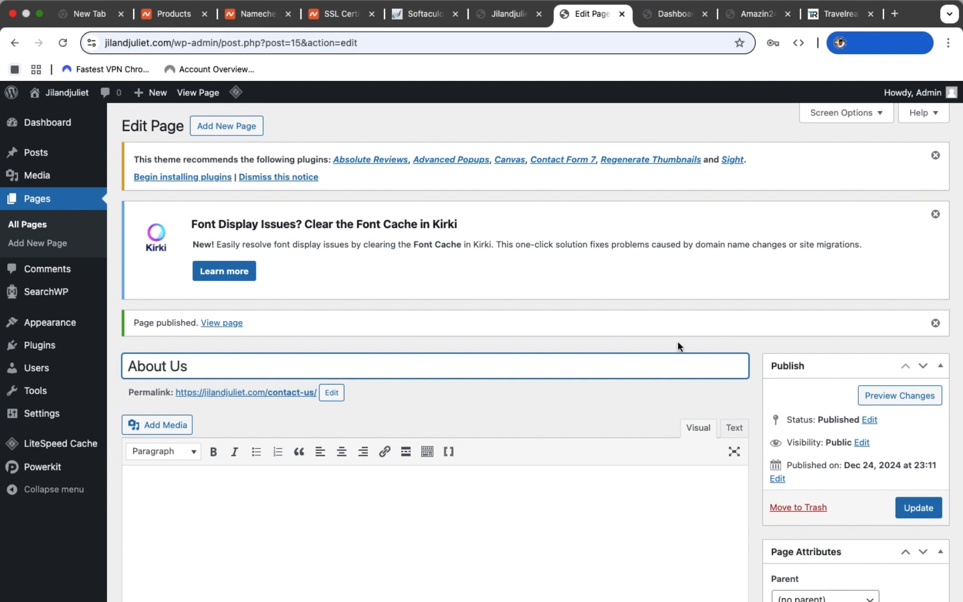
pyautogui.click(919, 501)
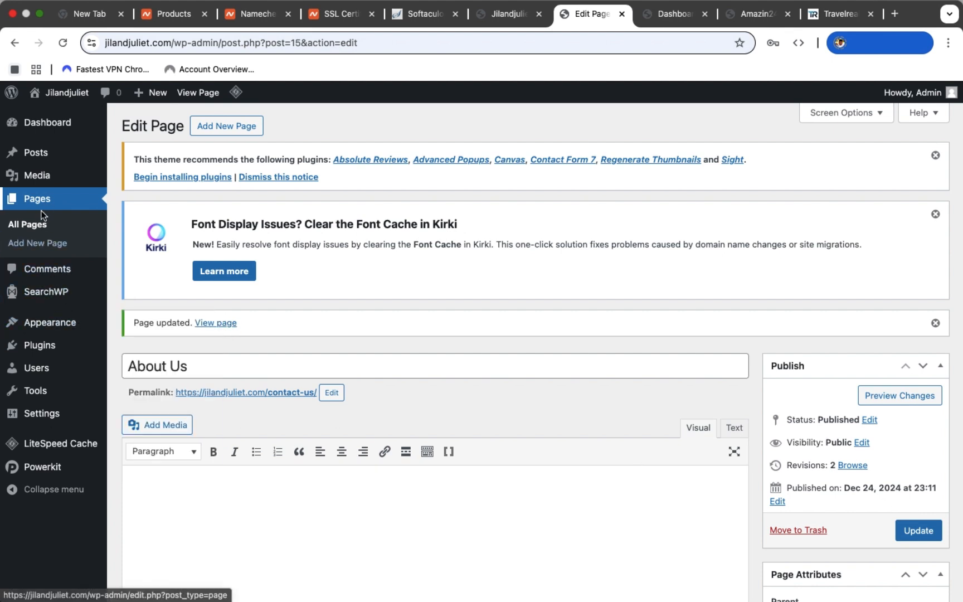
# Compare the list of all pages with the Travelreal footer links, and publish a new page titled Contact Us.
pyautogui.click(31, 225)
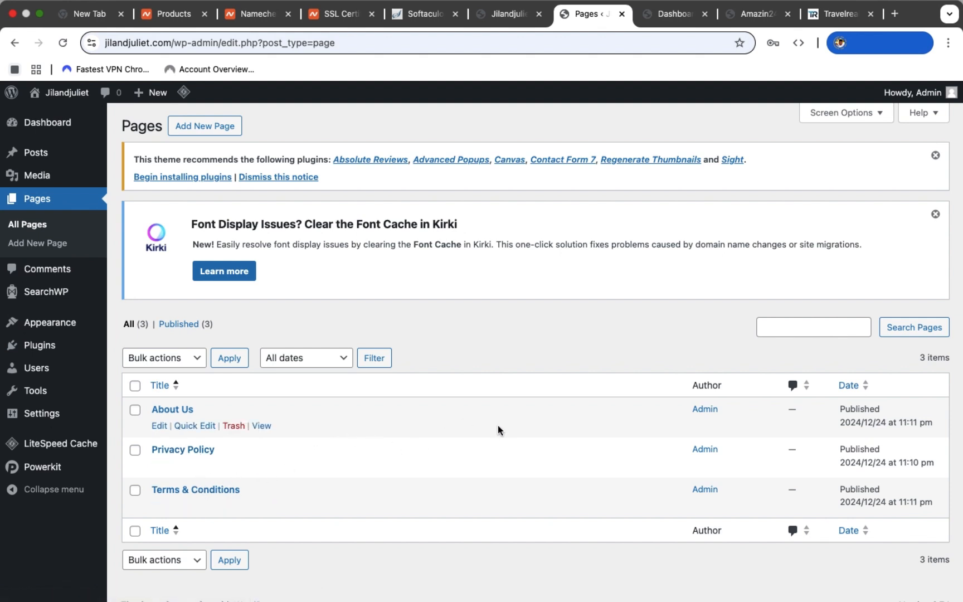
pyautogui.click(843, 20)
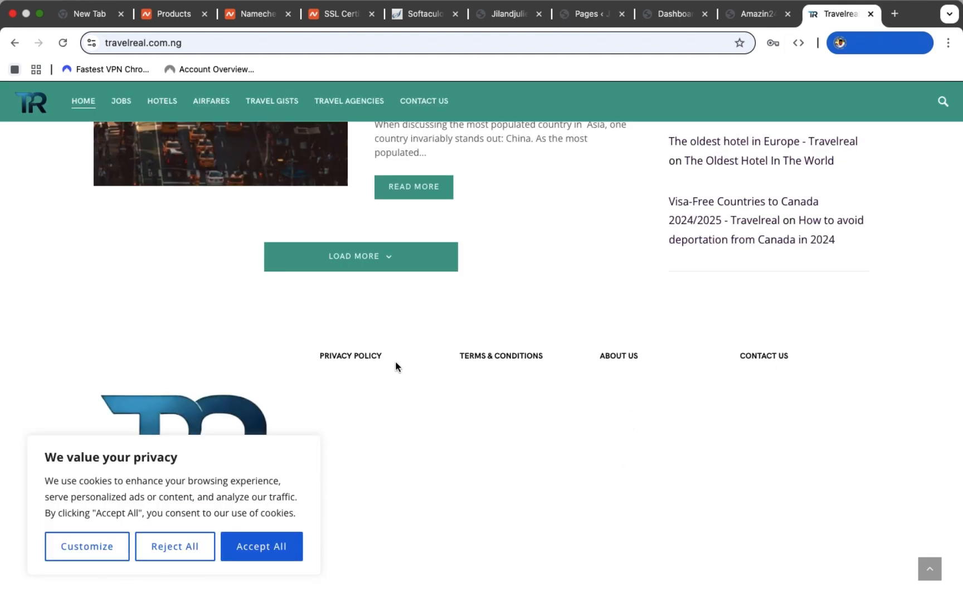
pyautogui.click(597, 17)
pyautogui.moveTo(251, 474)
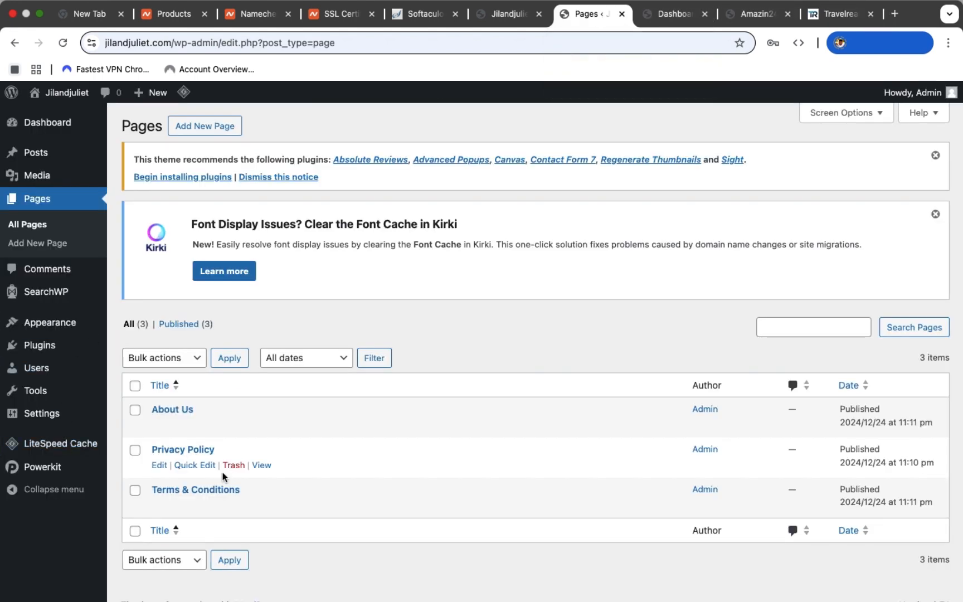
pyautogui.scroll(-1, 181, 473)
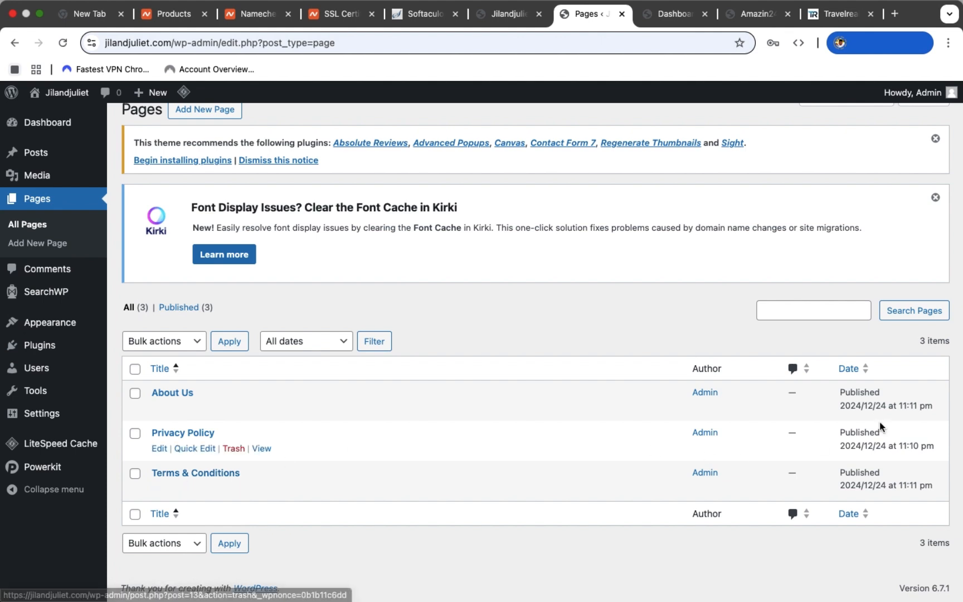
pyautogui.scroll(1, 198, 121)
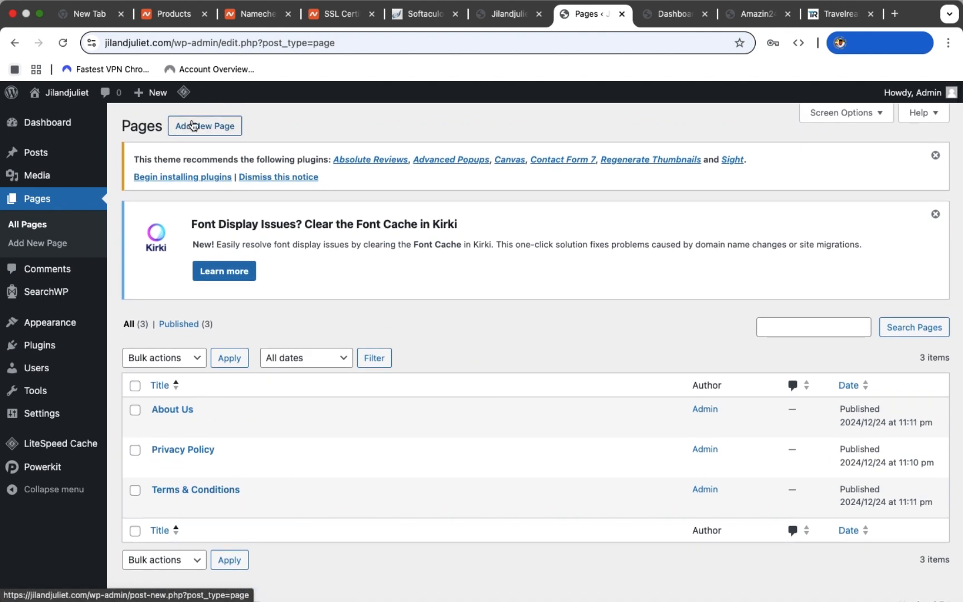
pyautogui.click(194, 132)
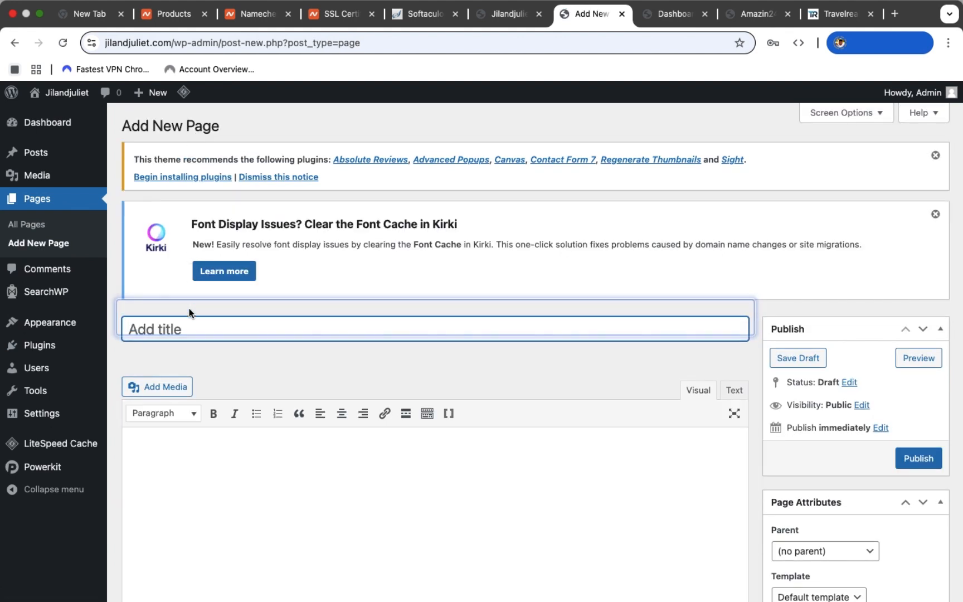
pyautogui.write('Cont')
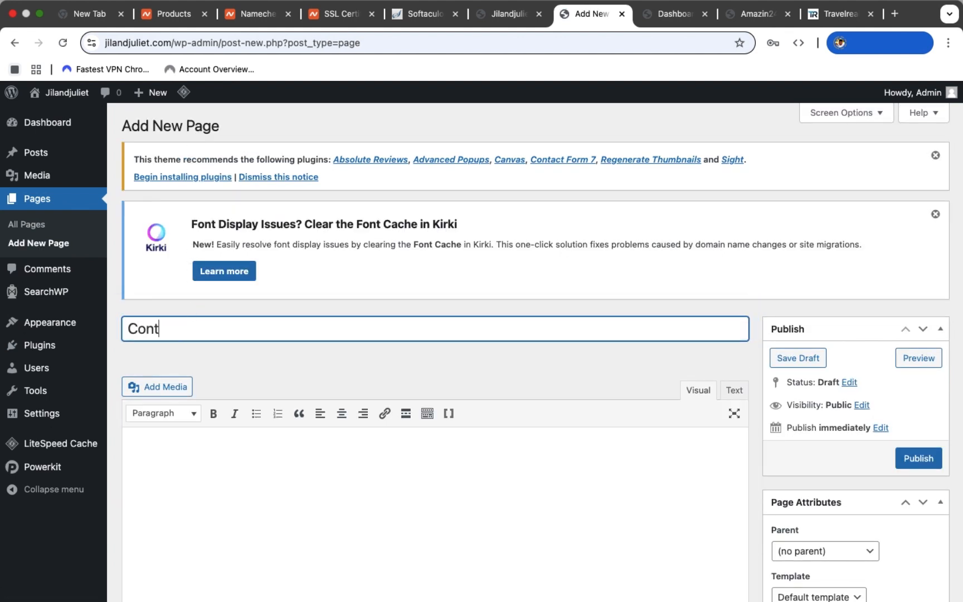
pyautogui.write('act Us')
pyautogui.click(919, 457)
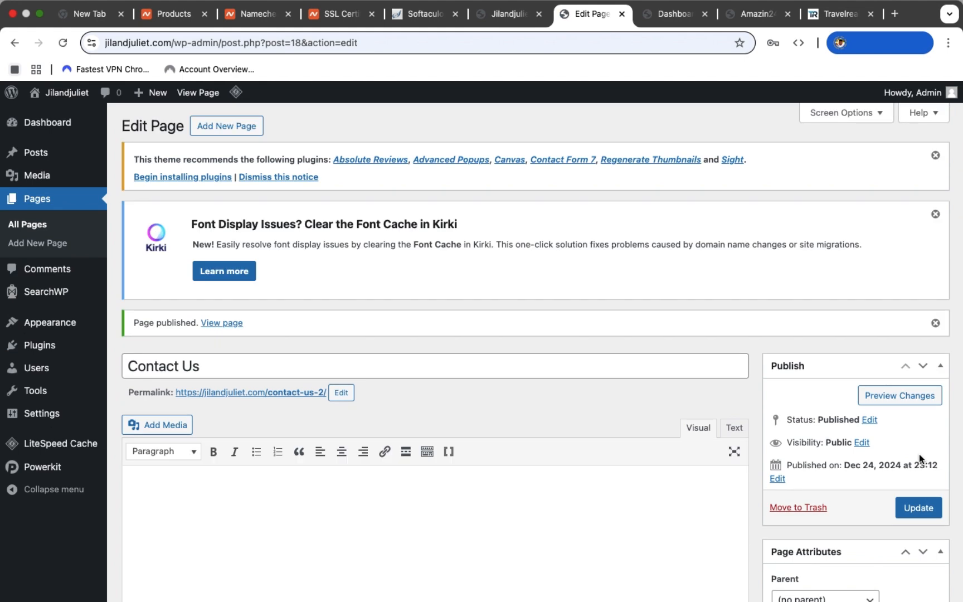
# Return to the list of all pages to review the published pages.
pyautogui.scroll(-7, 410, 436)
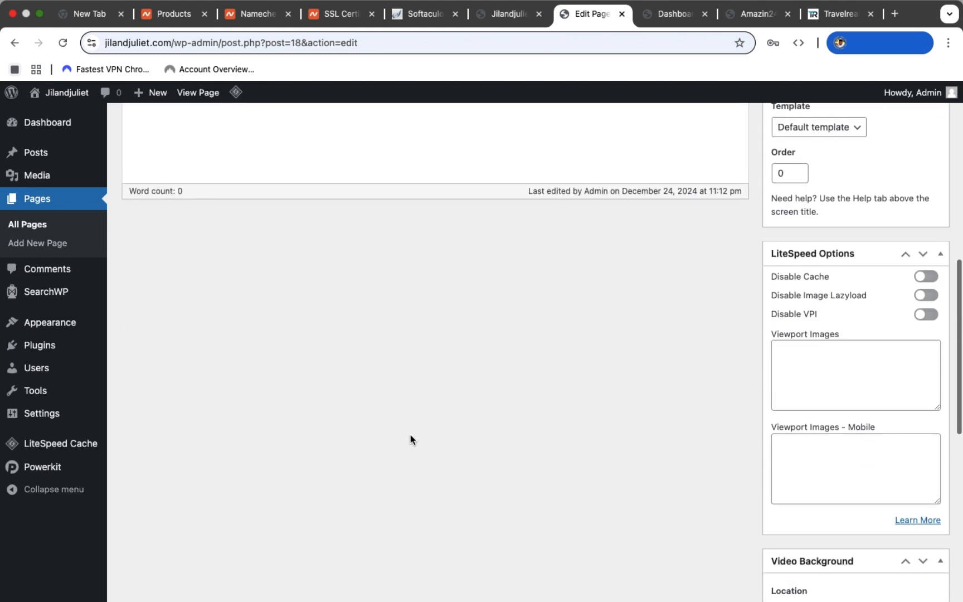
pyautogui.scroll(7, 410, 435)
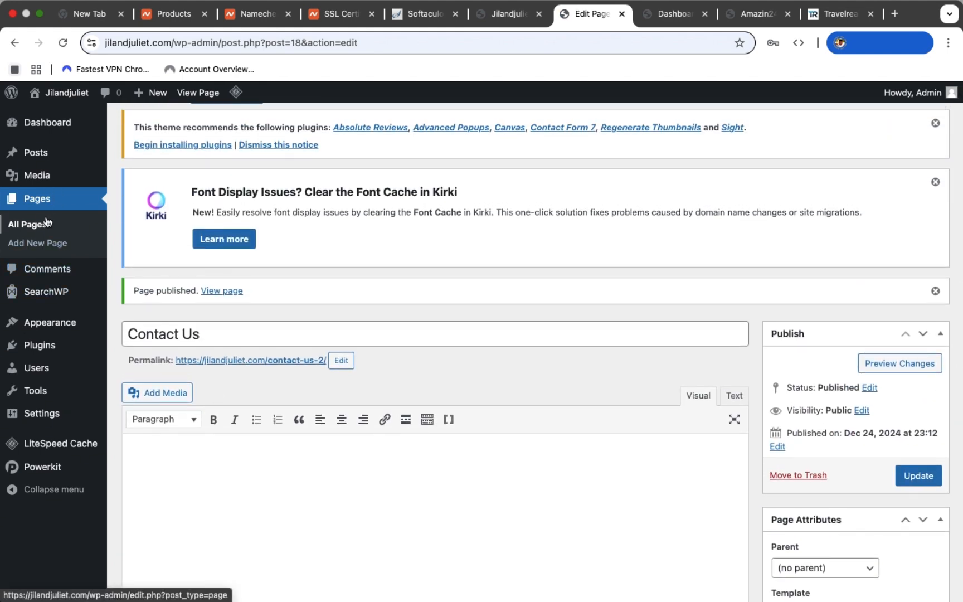
pyautogui.click(35, 227)
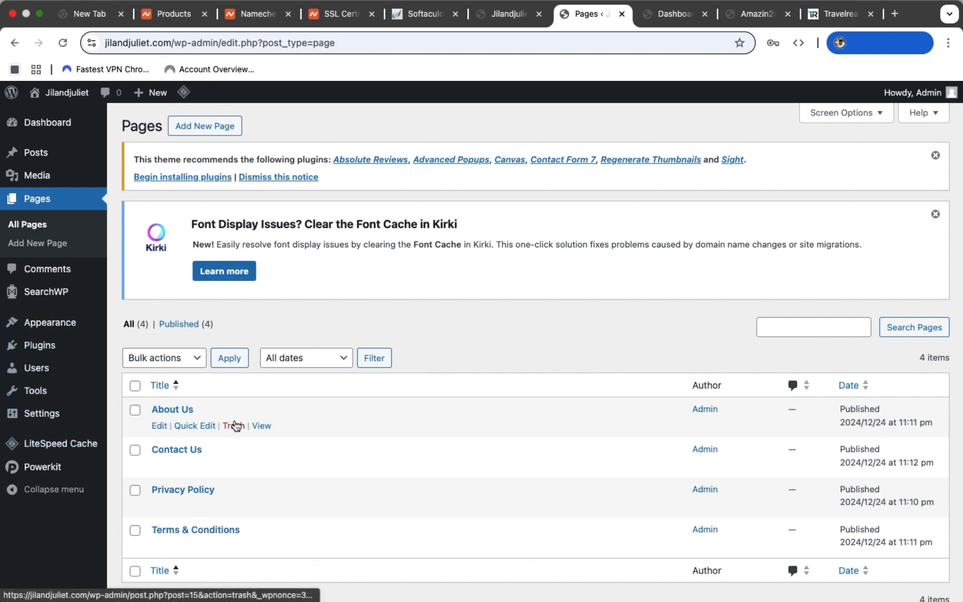
# Open the post Categories screen and examine the fields of the Add New Category form.
pyautogui.moveTo(51, 326)
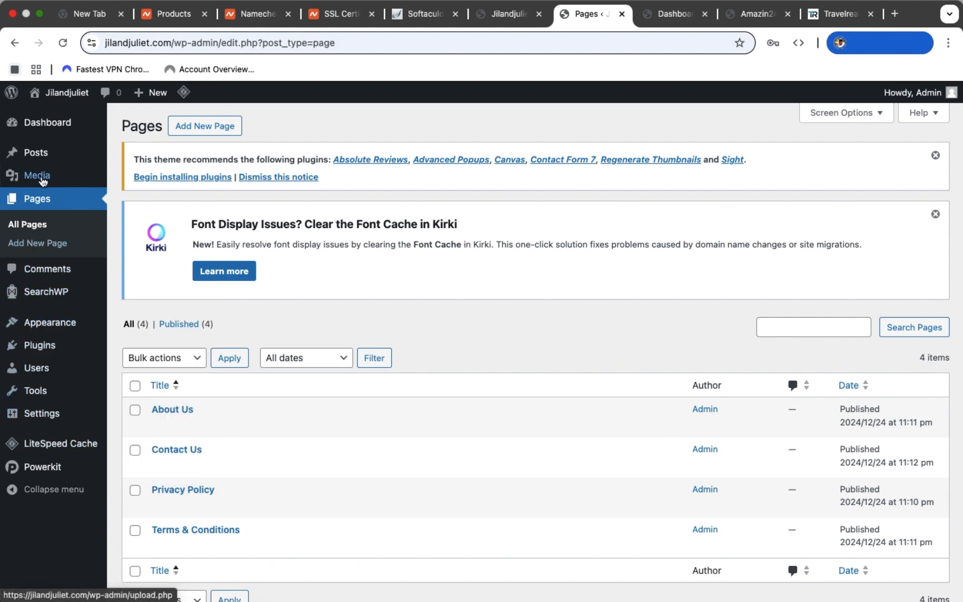
pyautogui.moveTo(36, 156)
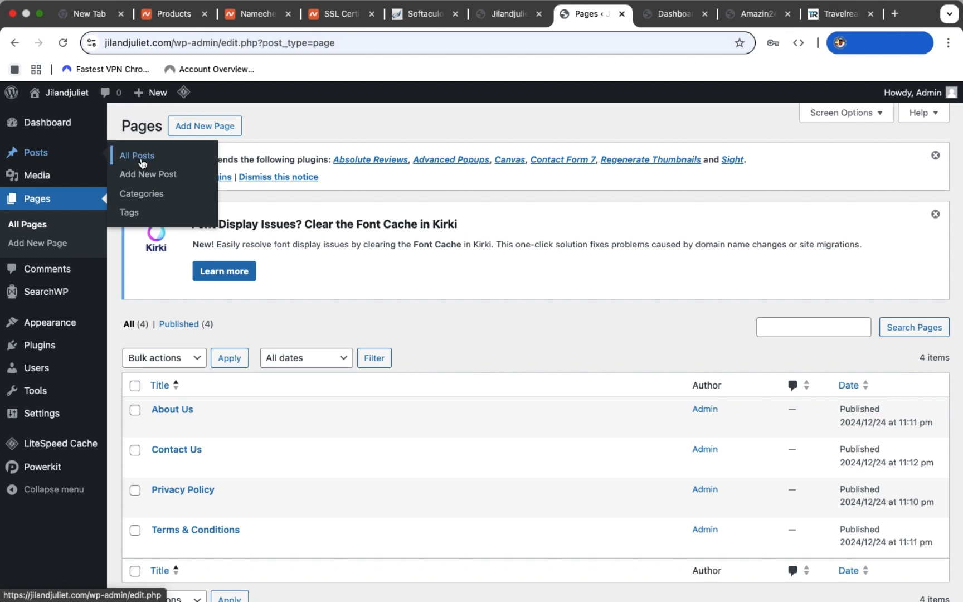
pyautogui.click(150, 196)
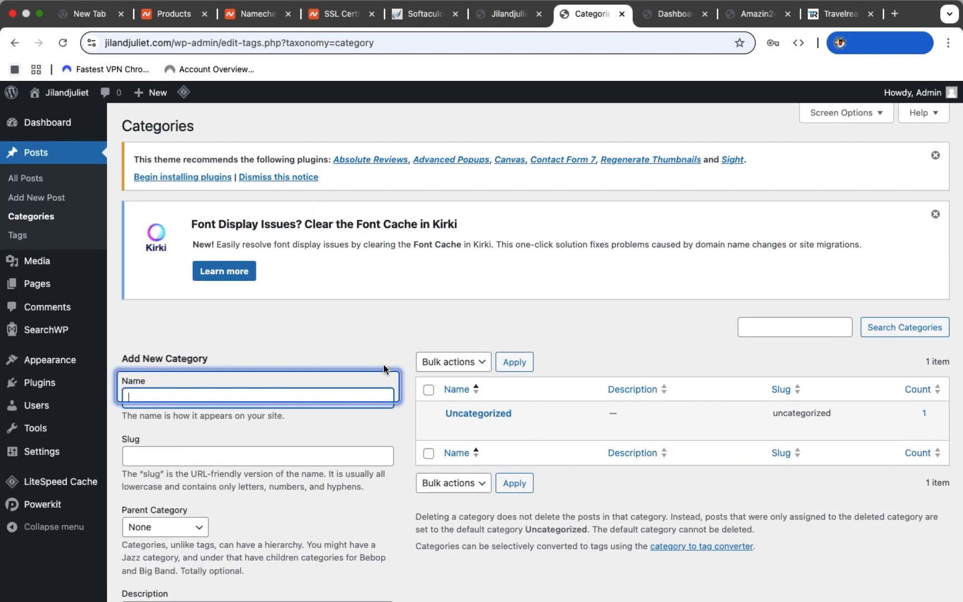
pyautogui.scroll(-5, 273, 445)
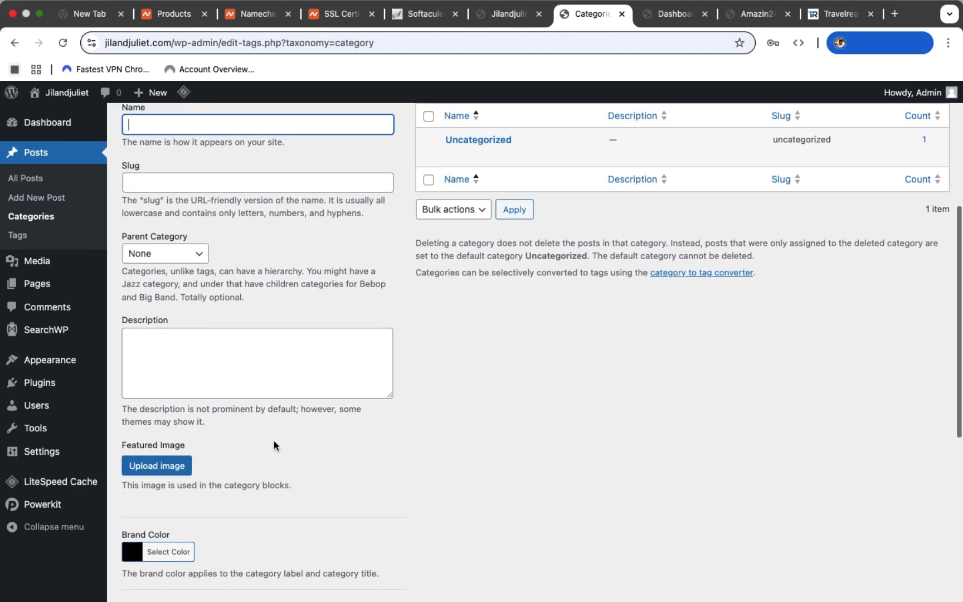
pyautogui.scroll(-3, 274, 445)
pyautogui.scroll(8, 273, 445)
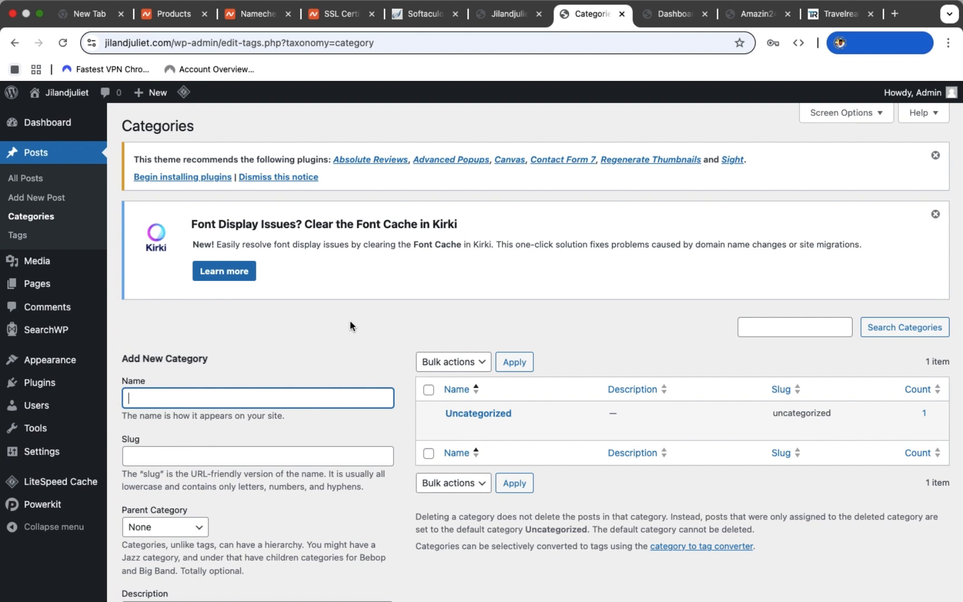
# Compare the category names in the header navigation of the Amazin24 and Travelreal sites.
pyautogui.click(774, 15)
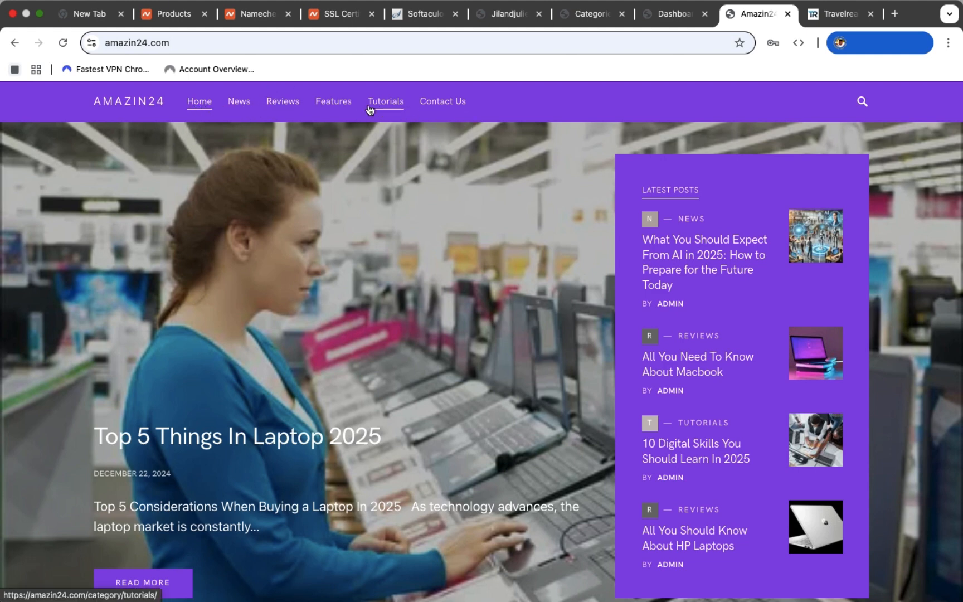
pyautogui.click(836, 17)
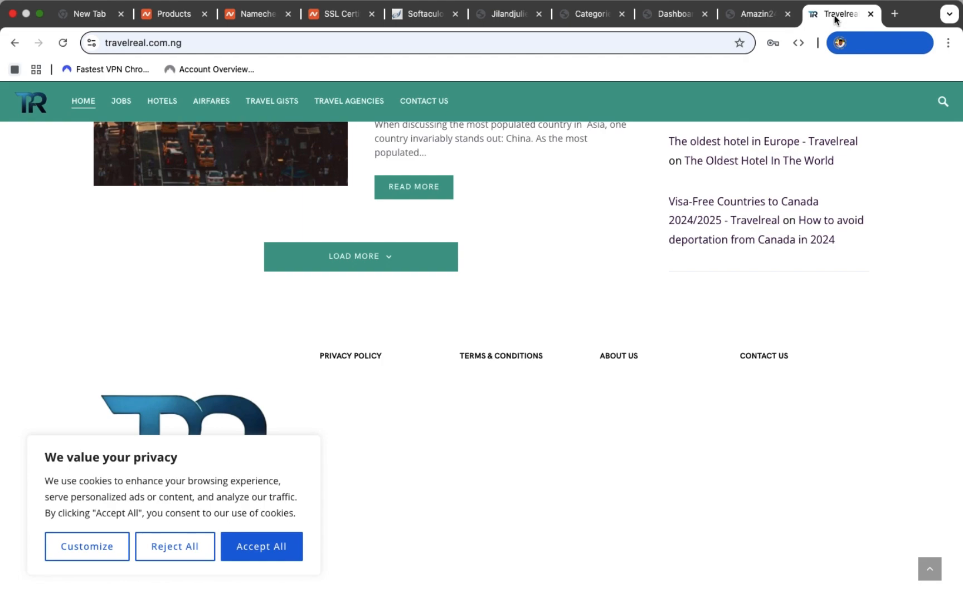
pyautogui.scroll(15, 225, 275)
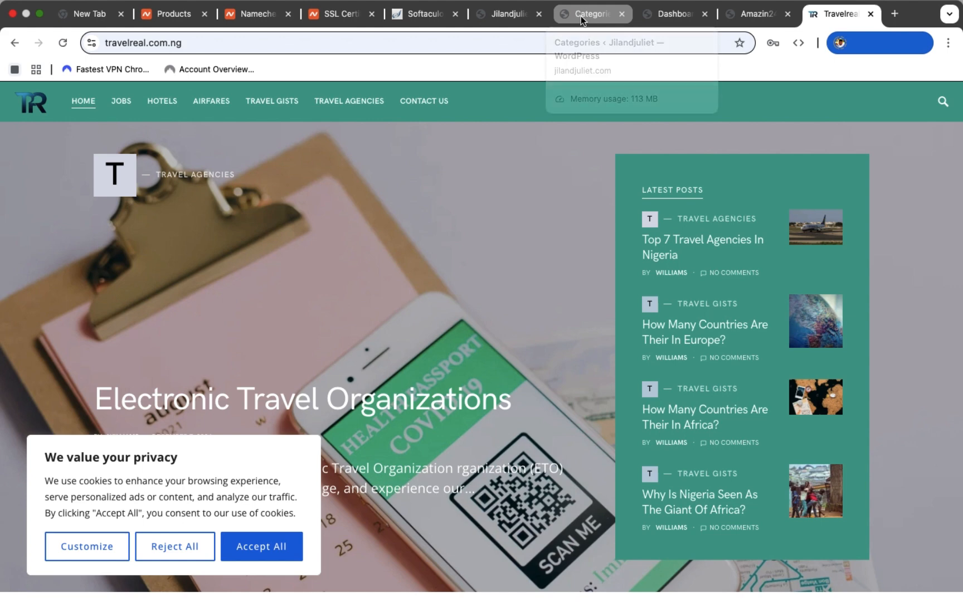
# Return to the Jilandjuliet Categories screen and add a new post category named News.
pyautogui.click(602, 21)
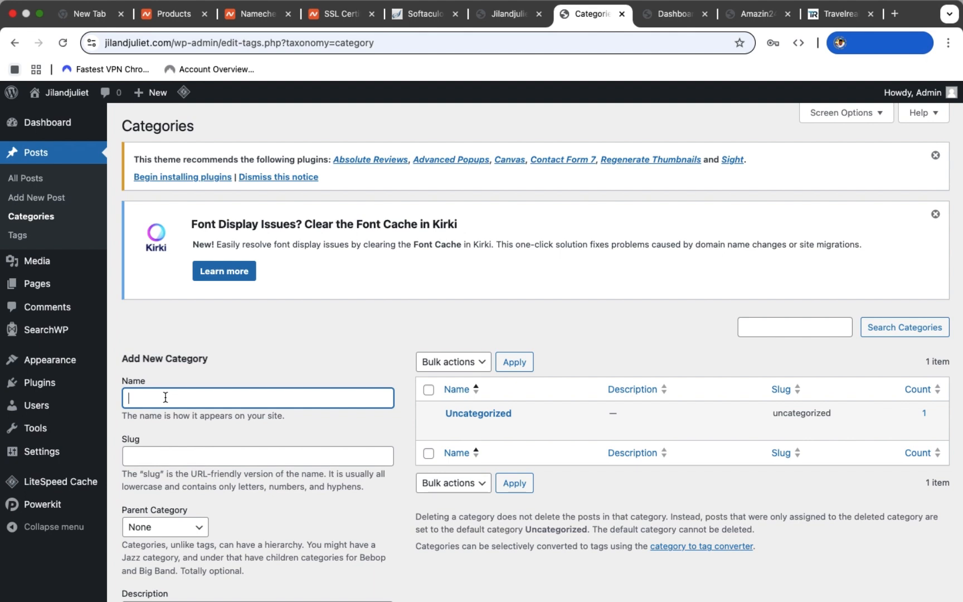
pyautogui.write('News')
pyautogui.scroll(-10, 264, 397)
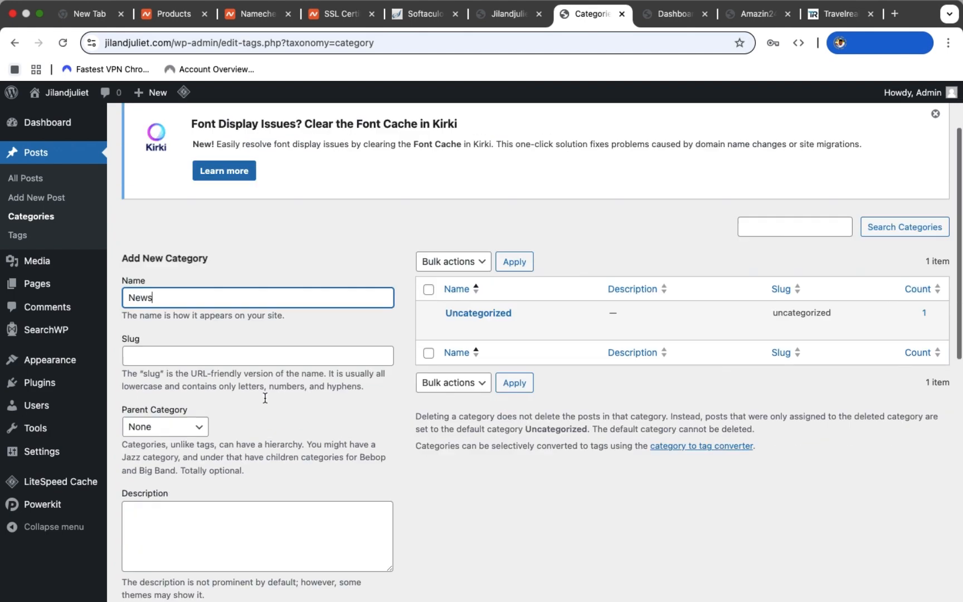
pyautogui.scroll(-2, 265, 398)
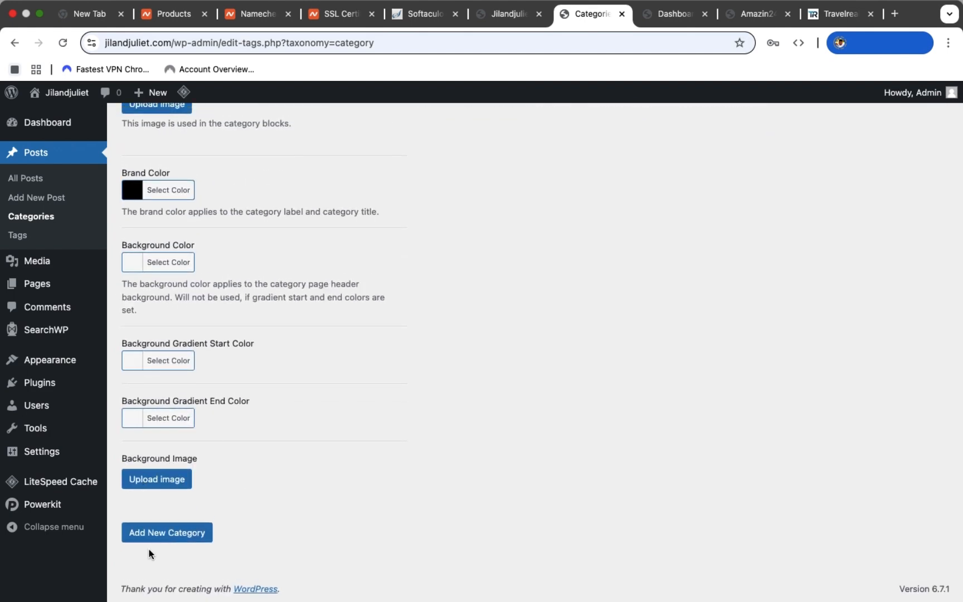
pyautogui.click(165, 535)
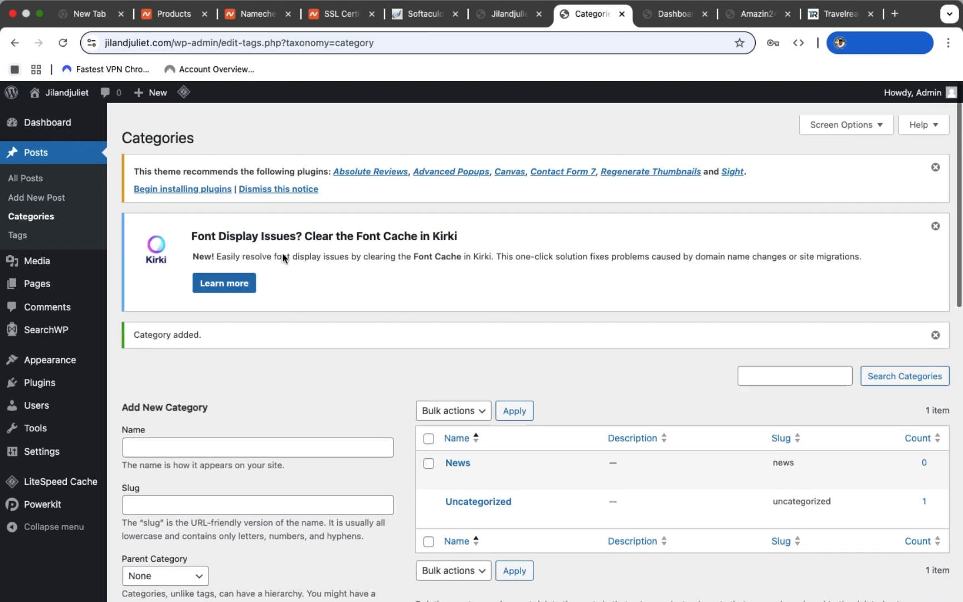
# Add a post category named Entertainment, checking the Travelreal site's header categories for reference before saving it.
pyautogui.click(221, 439)
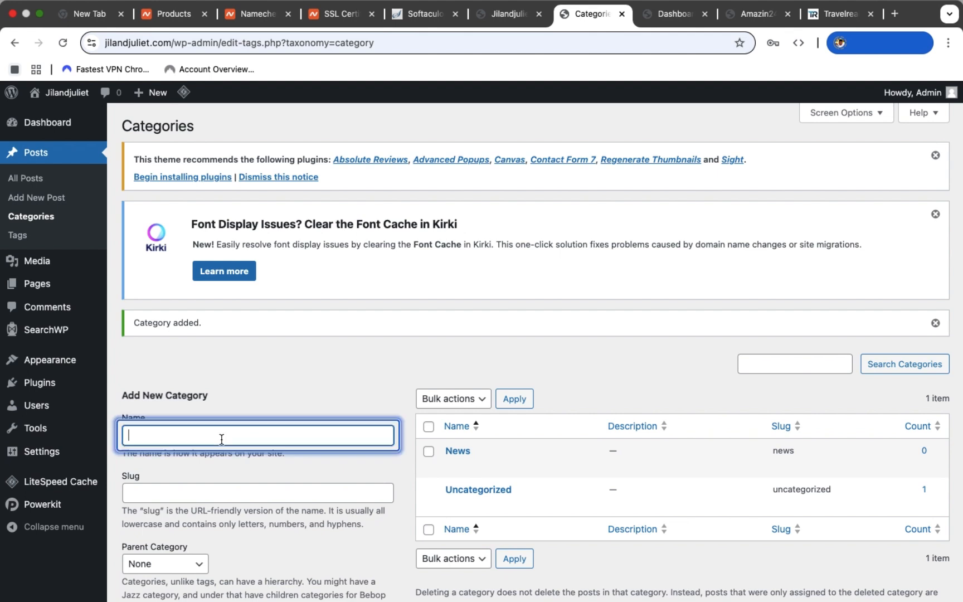
pyautogui.write('E')
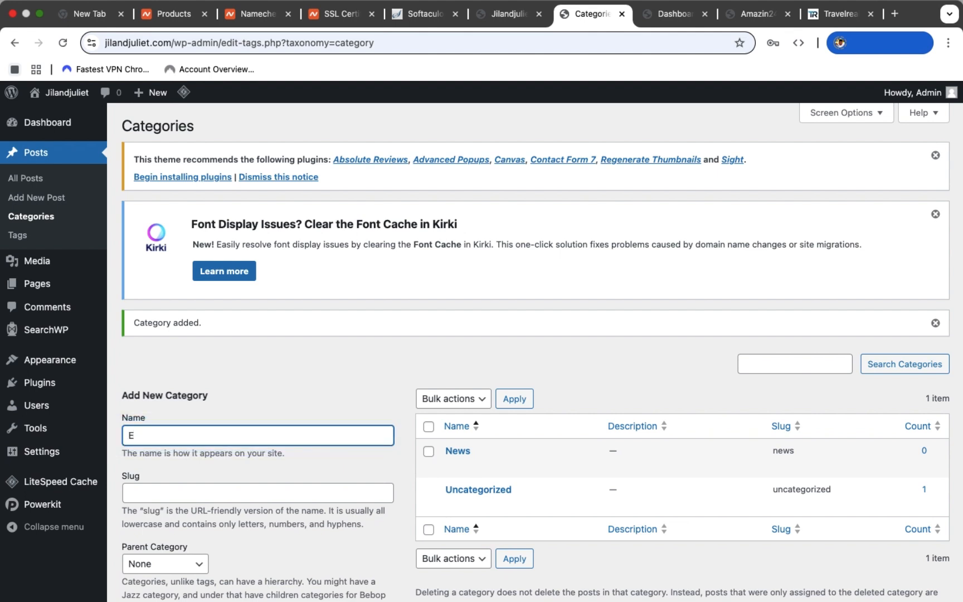
pyautogui.write('ntertainment')
pyautogui.click(843, 15)
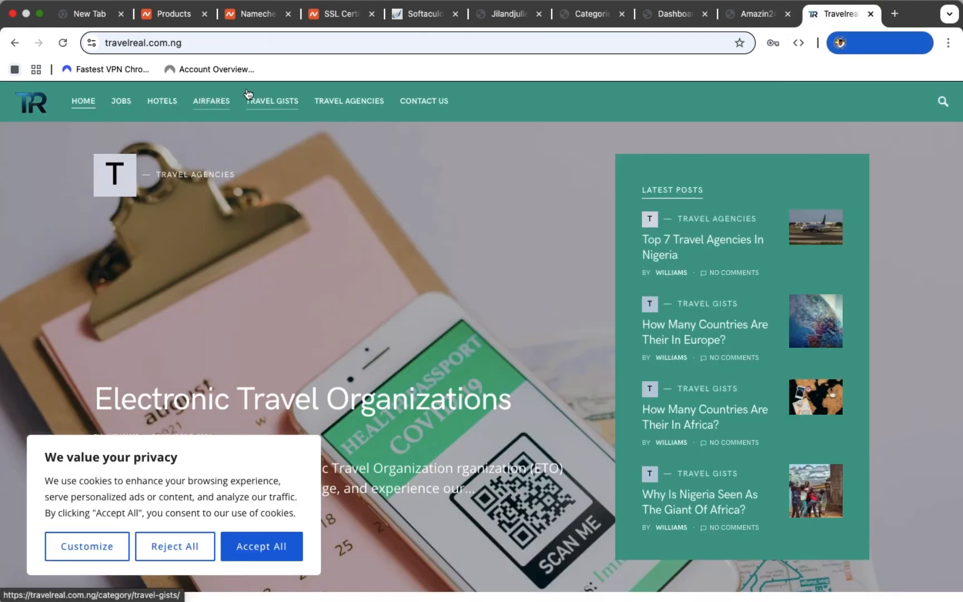
pyautogui.click(596, 20)
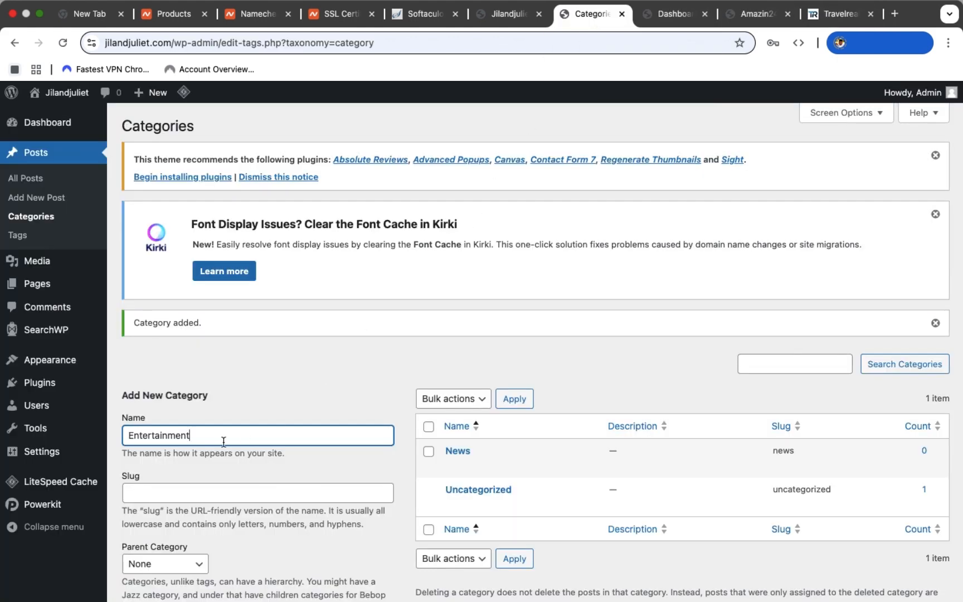
pyautogui.scroll(-15, 223, 441)
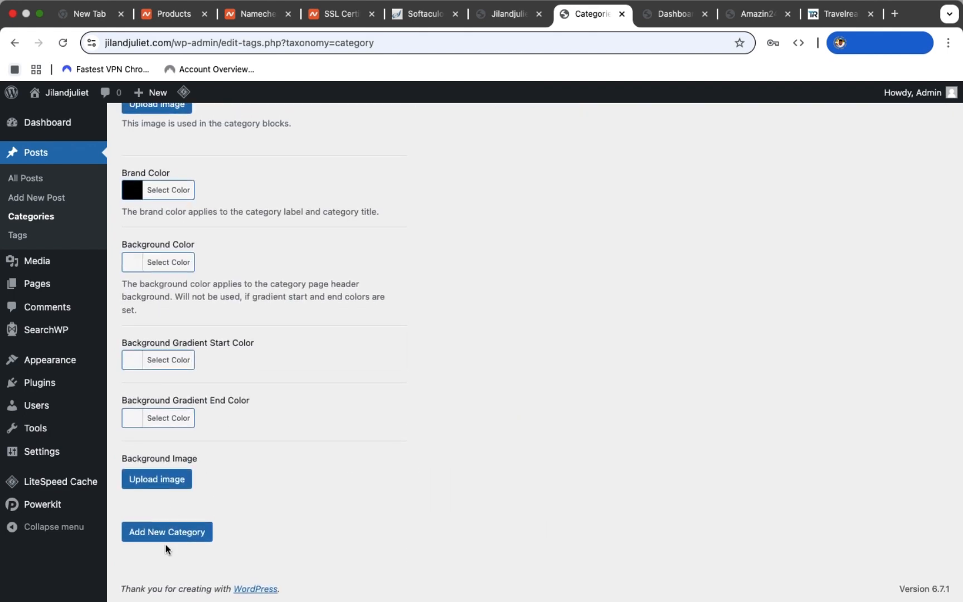
pyautogui.click(165, 536)
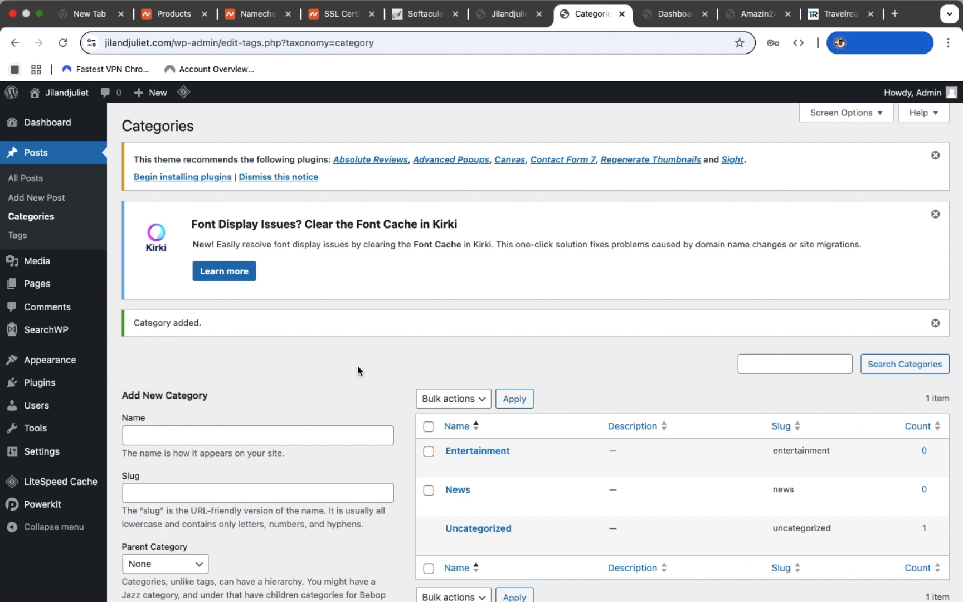
# Add a post category named Lifestyle with the remaining fields left at their defaults.
pyautogui.click(130, 436)
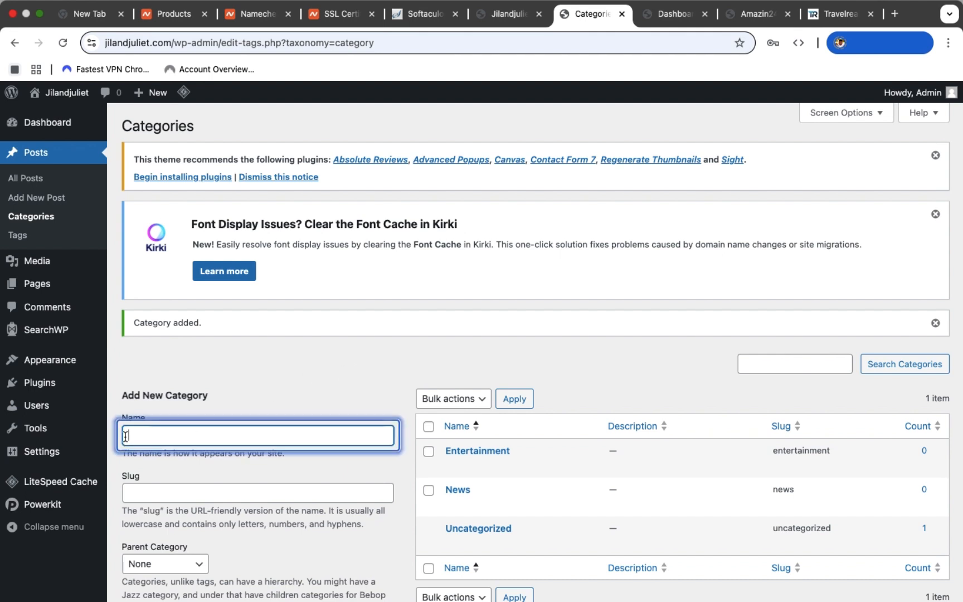
pyautogui.write('L')
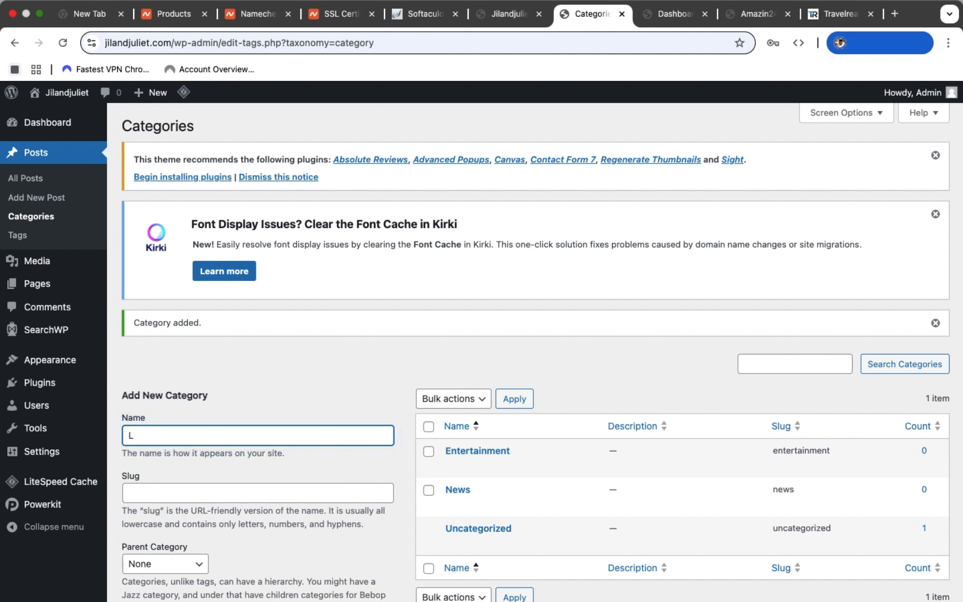
pyautogui.write('ifestyle')
pyautogui.scroll(-10, 142, 565)
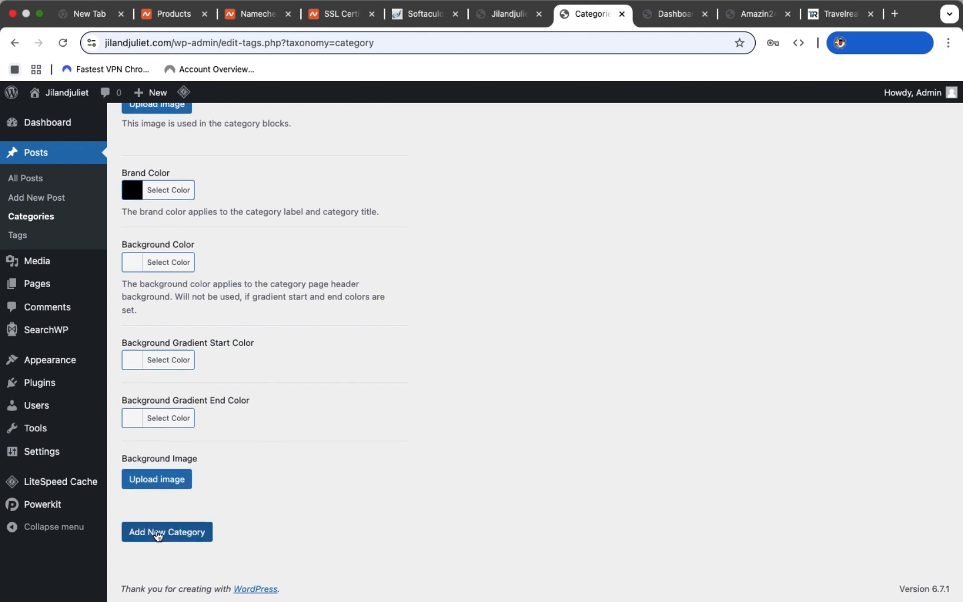
pyautogui.click(156, 532)
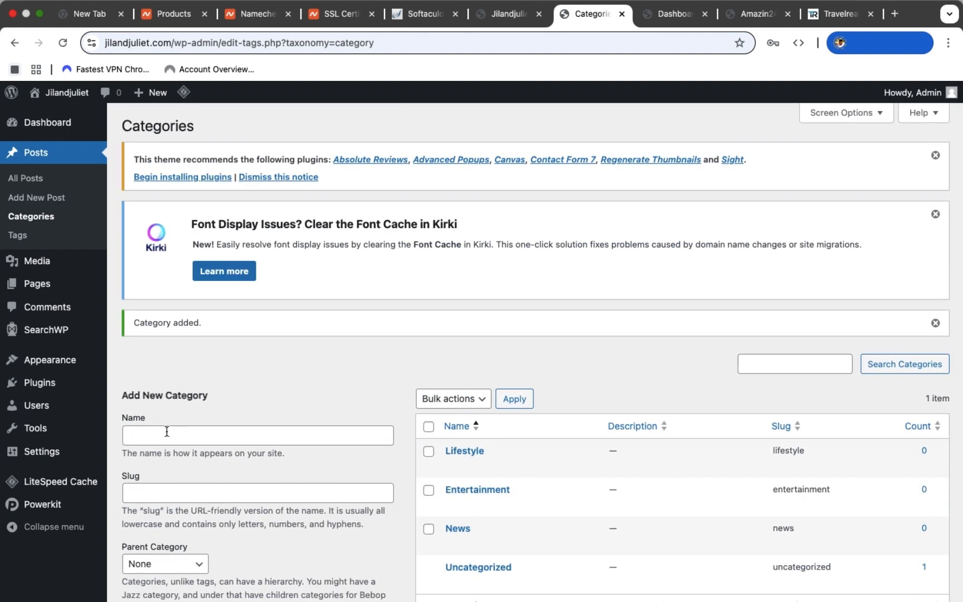
# Add a post category named Sports and review the resulting category list.
pyautogui.click(159, 439)
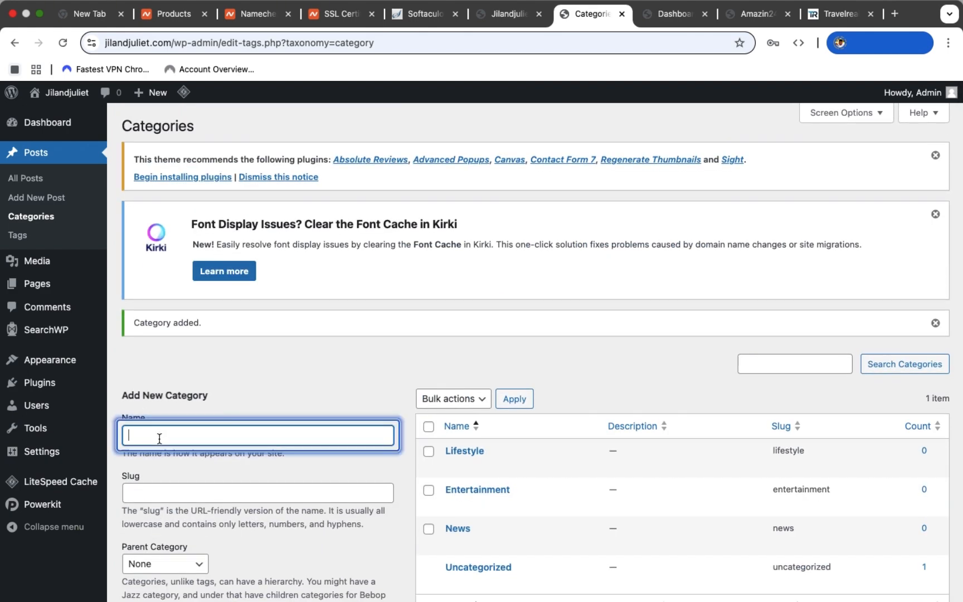
pyautogui.write('S')
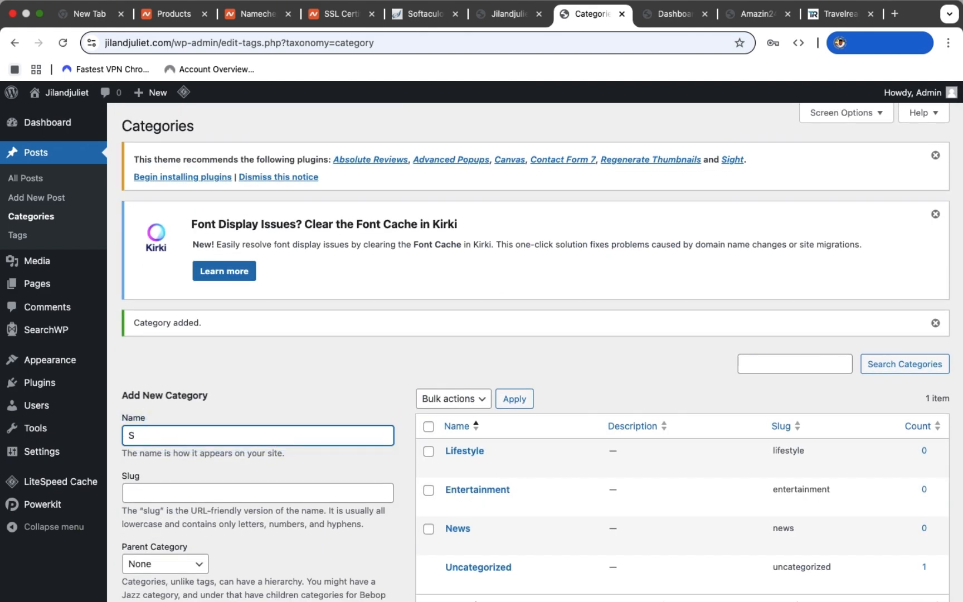
pyautogui.write('ports')
pyautogui.scroll(-10, 191, 510)
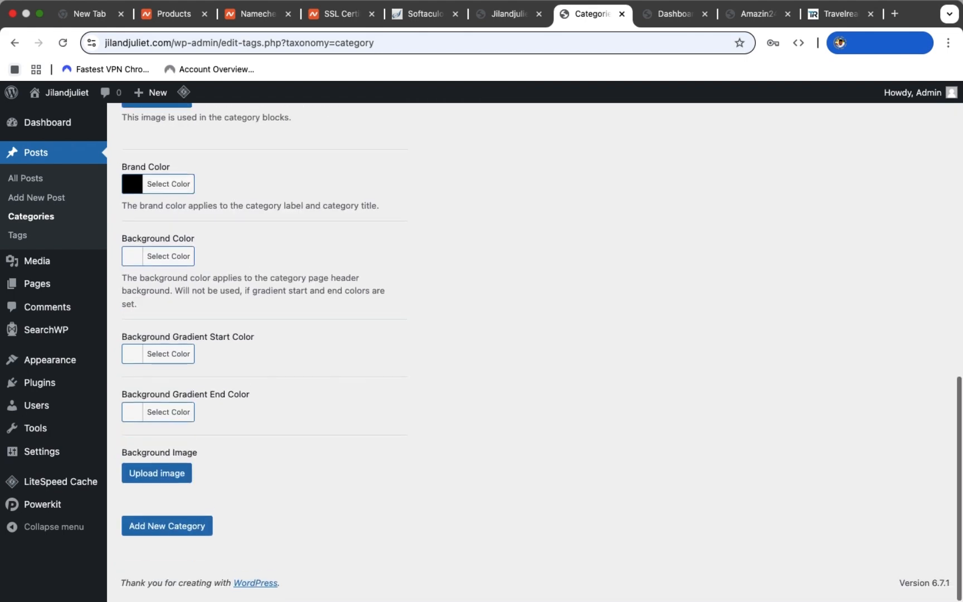
pyautogui.click(164, 539)
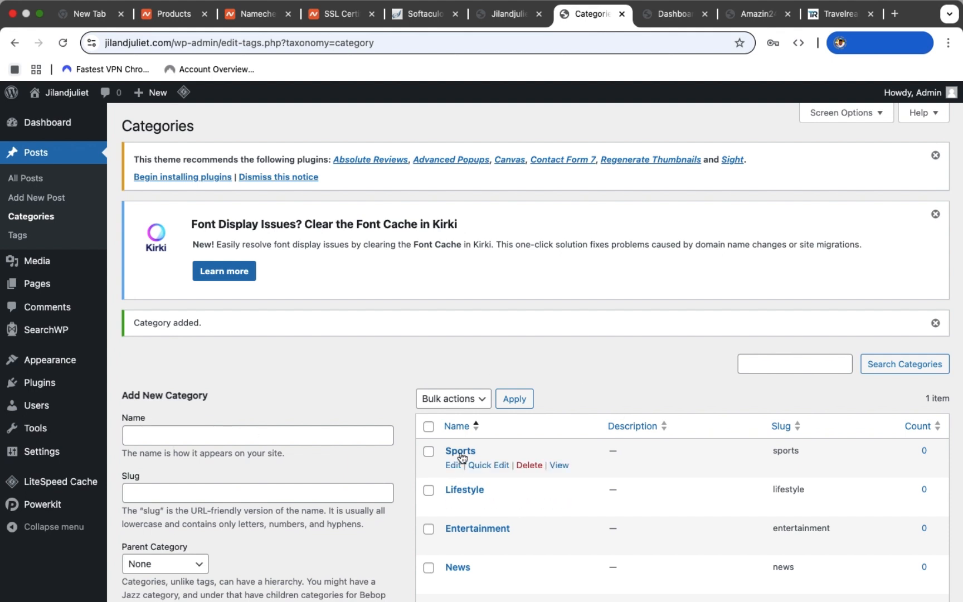
pyautogui.scroll(-3, 478, 530)
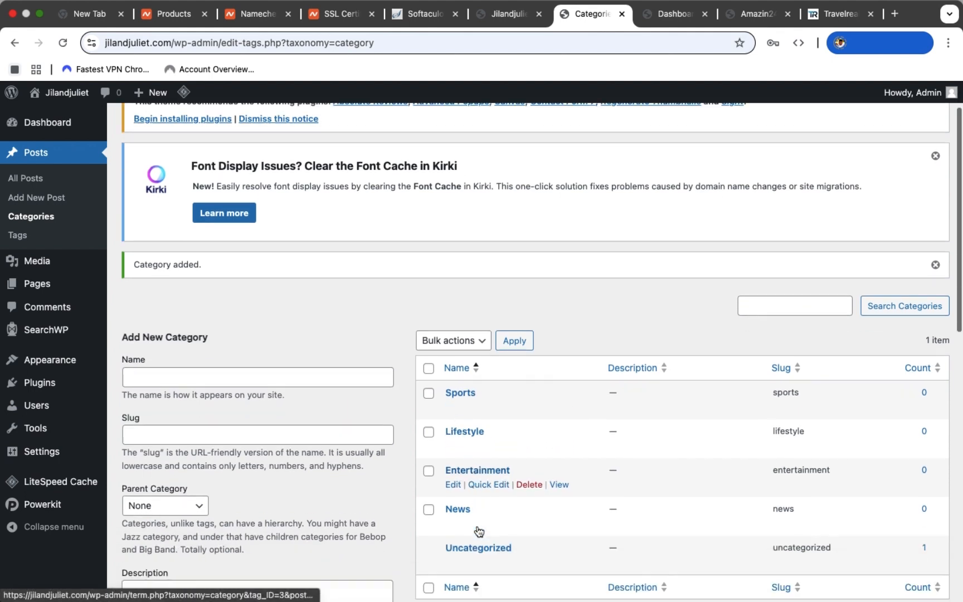
pyautogui.scroll(4, 478, 531)
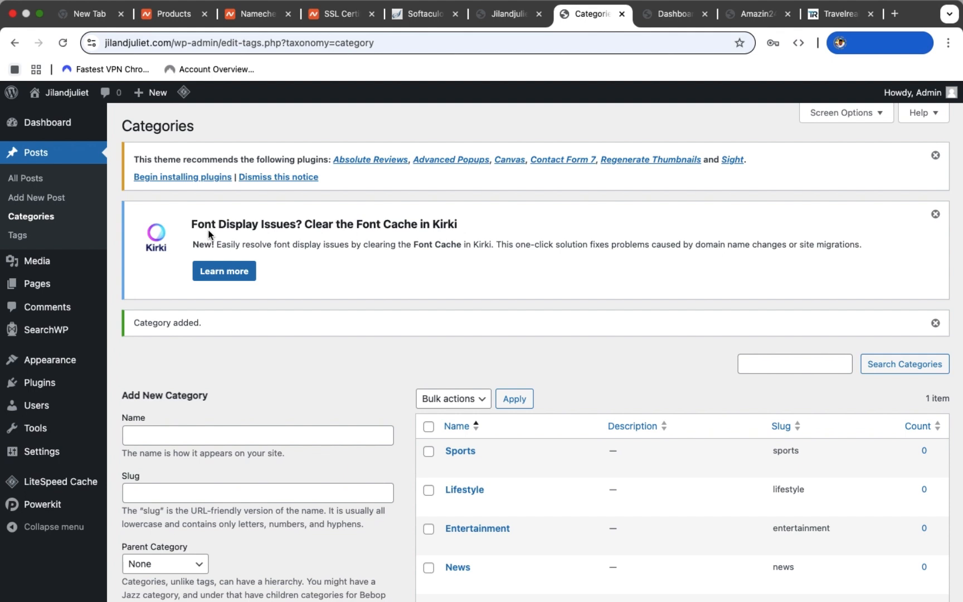
# Move the default "Hello world!" post to the trash and delete it permanently.
pyautogui.click(30, 179)
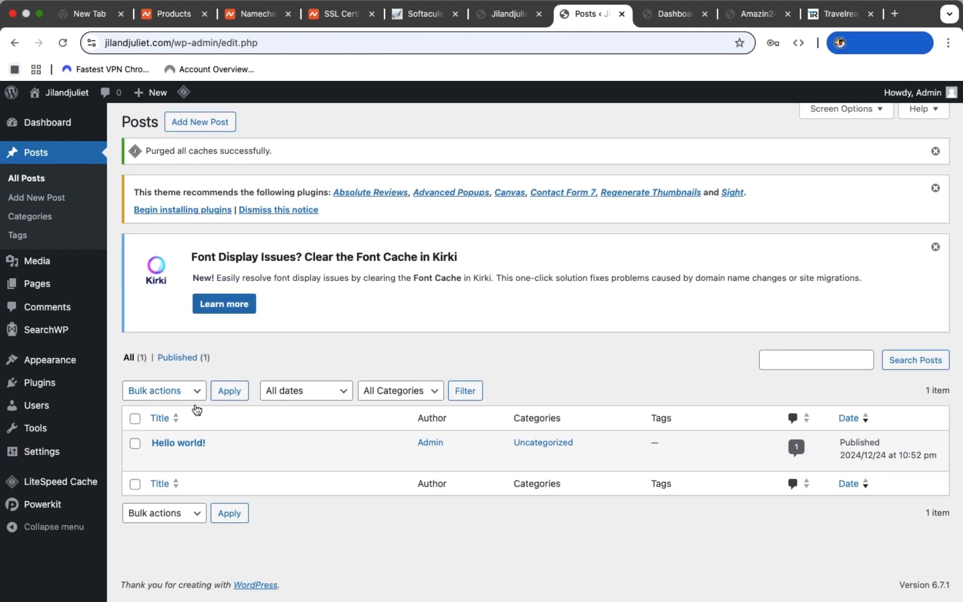
pyautogui.moveTo(150, 469)
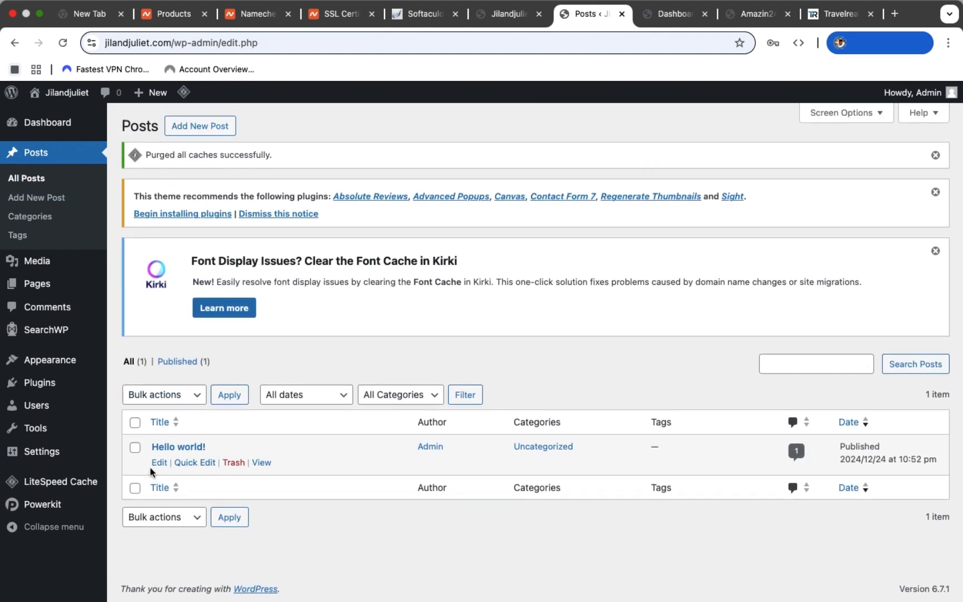
pyautogui.click(236, 465)
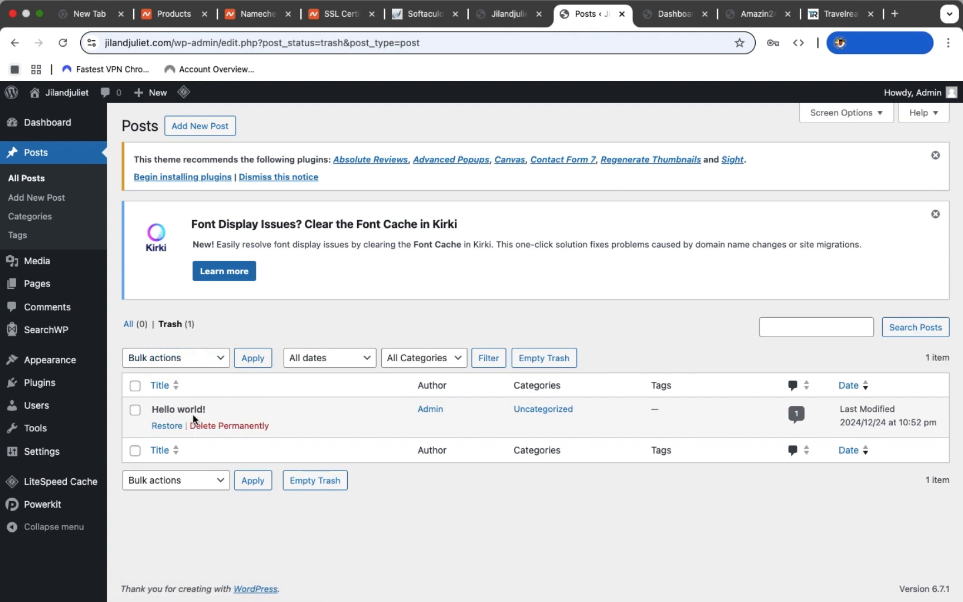
pyautogui.click(216, 426)
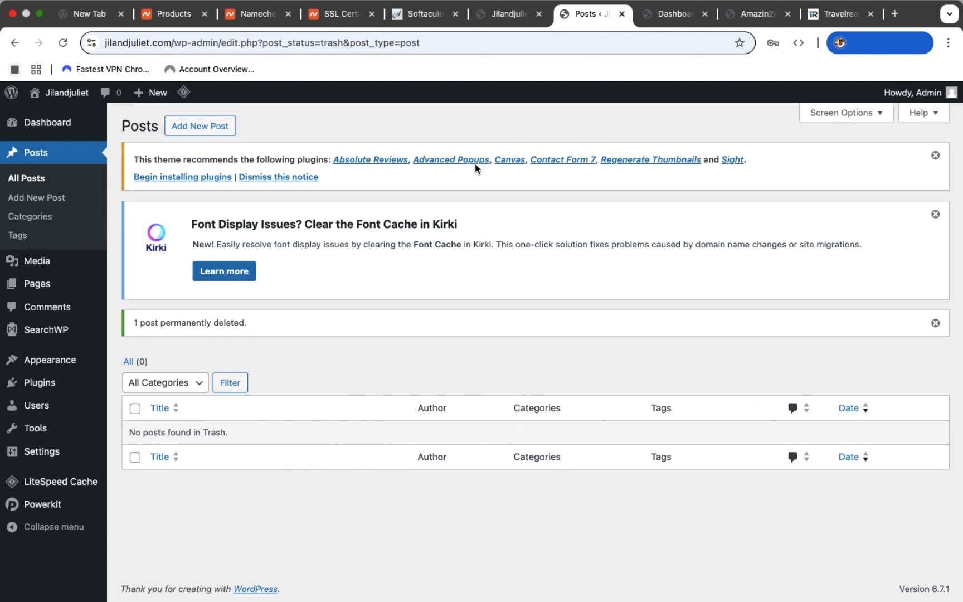
# Visit the Jilandjuliet site's front page and check how it looks without the default post.
pyautogui.moveTo(61, 92)
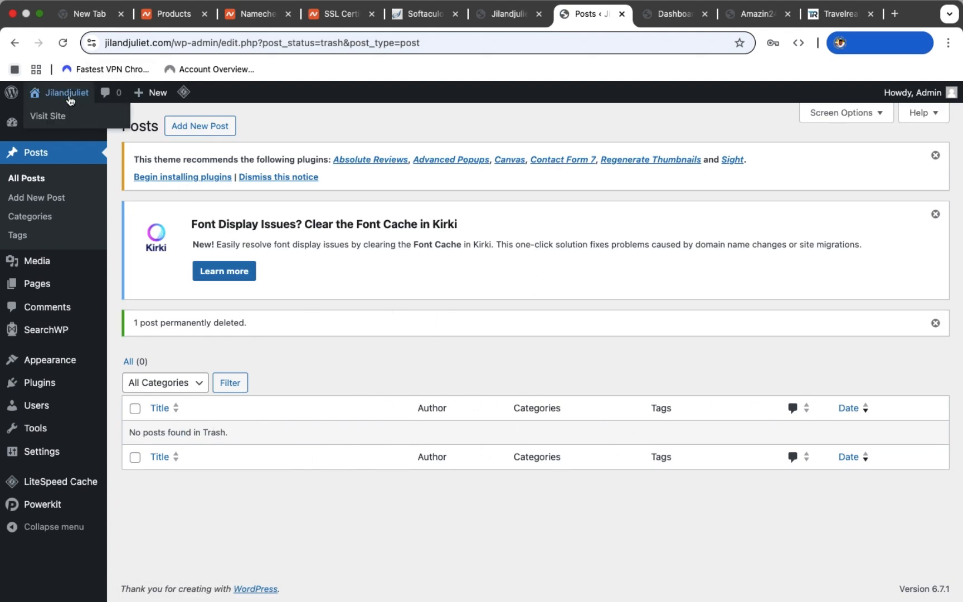
pyautogui.click(43, 117)
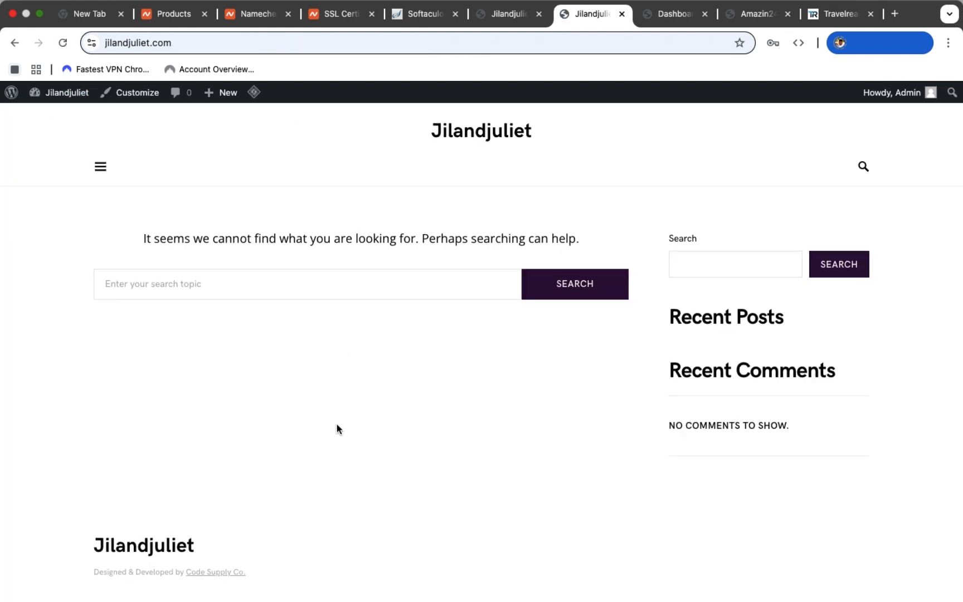
pyautogui.scroll(-2, 337, 424)
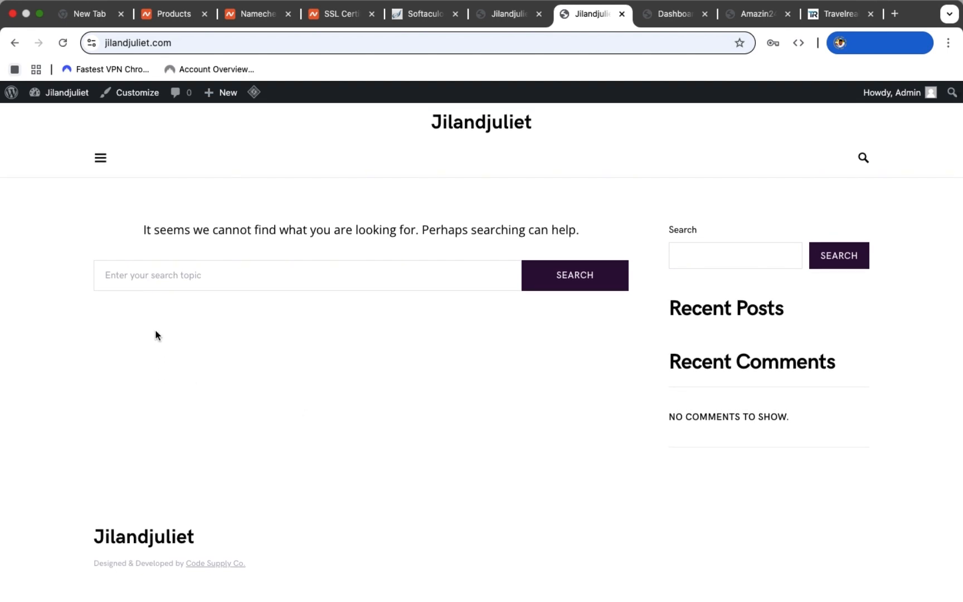
# Return to the site's dashboard and open a blank new post in the editor.
pyautogui.moveTo(62, 98)
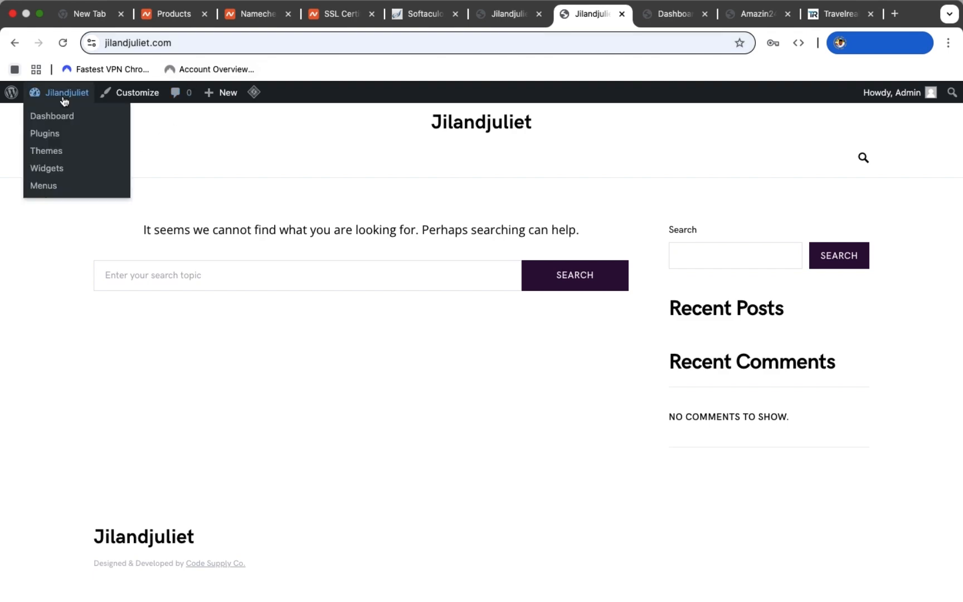
pyautogui.click(60, 118)
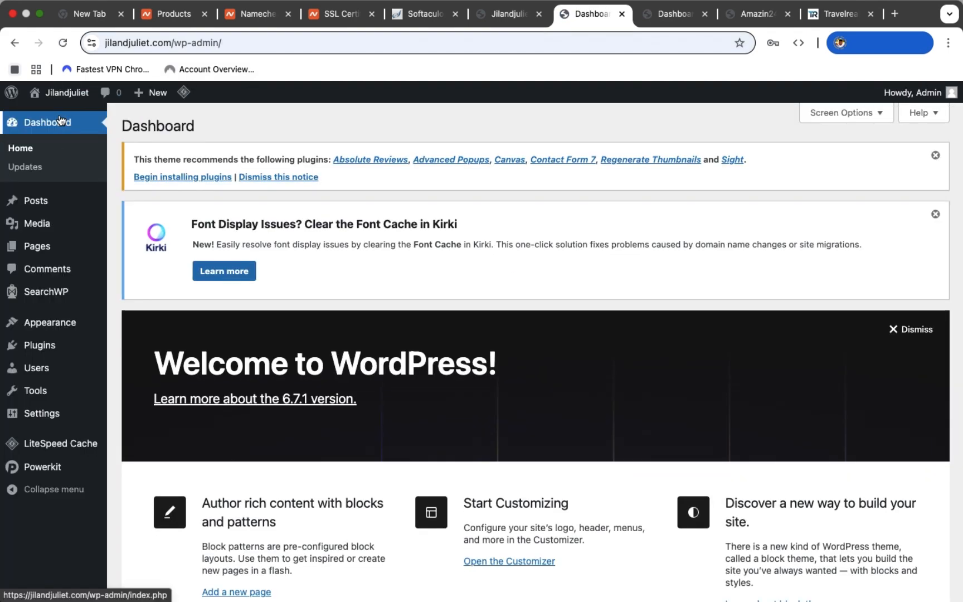
pyautogui.moveTo(46, 206)
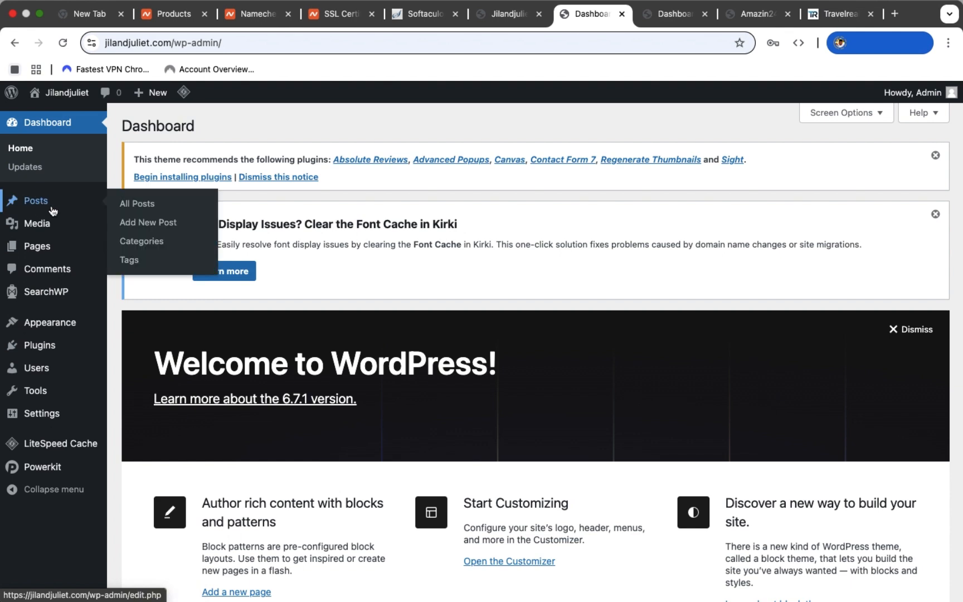
pyautogui.click(148, 226)
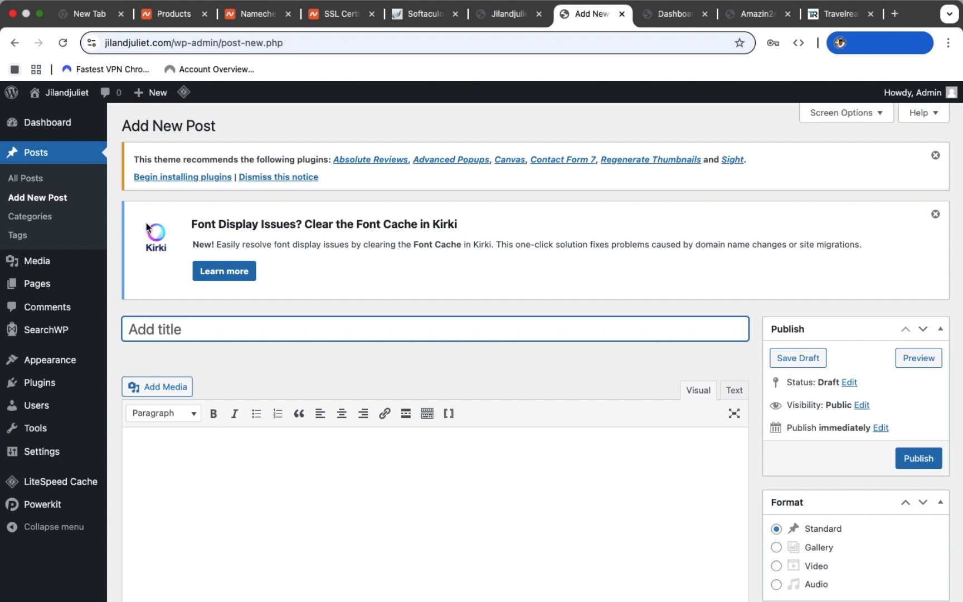
pyautogui.scroll(-3, 294, 410)
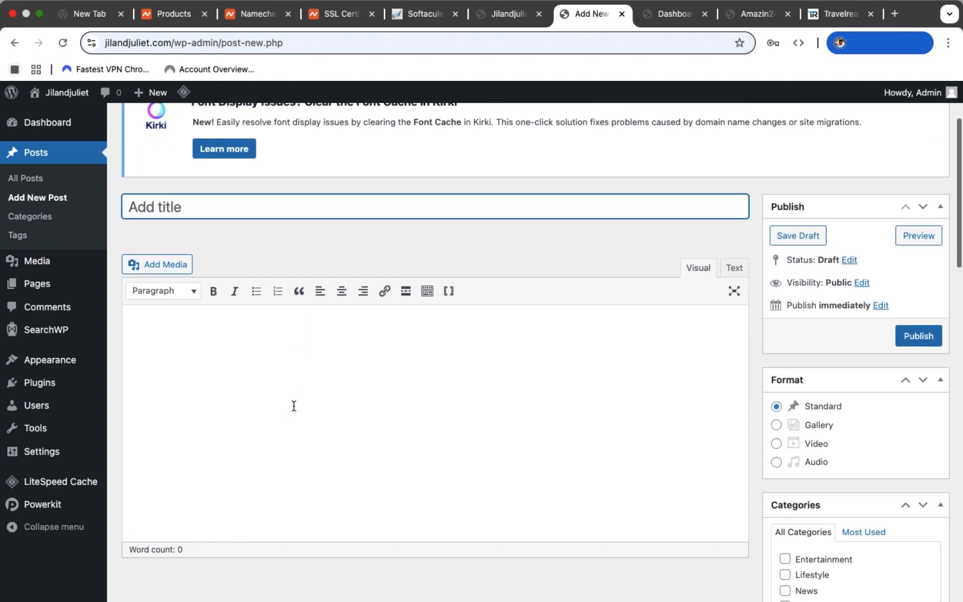
pyautogui.write('ge')
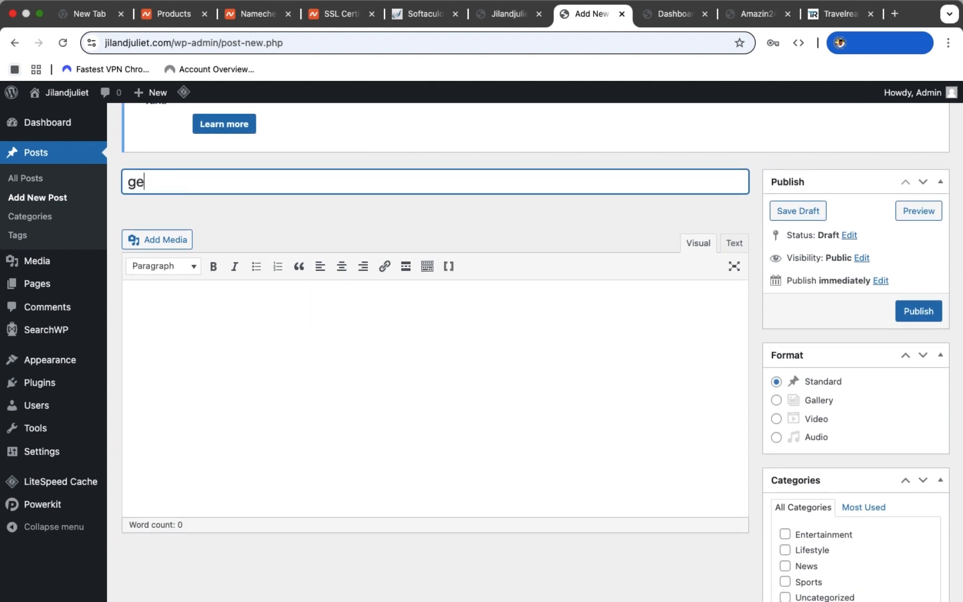
pyautogui.click(173, 402)
pyautogui.write('n')
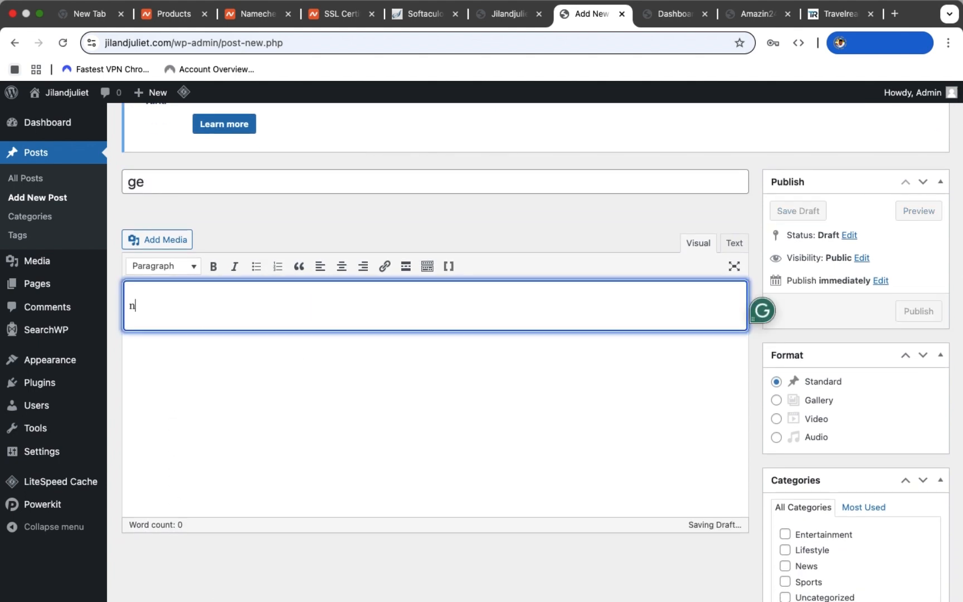
pyautogui.write('gedhvdhehvv')
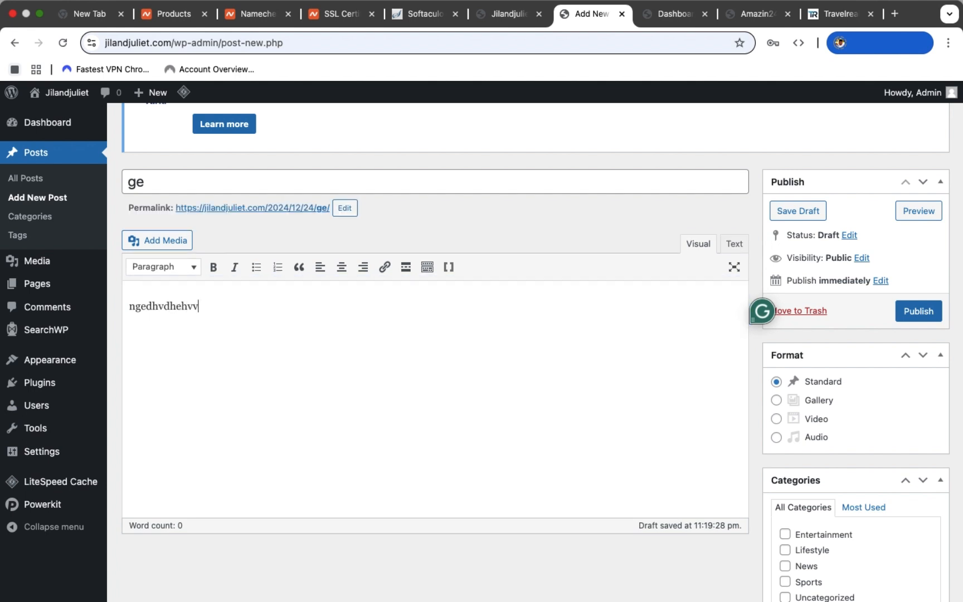
pyautogui.hotkey('ctrl', 'a')
pyautogui.press('BackSpace')
pyautogui.click(150, 182)
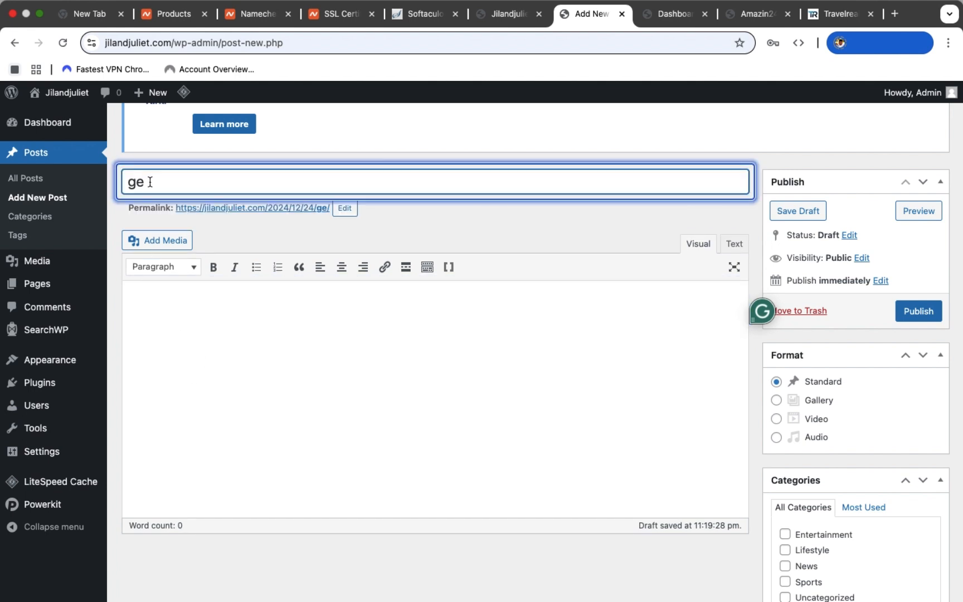
pyautogui.press('BackSpace')
pyautogui.press('BackSpace')
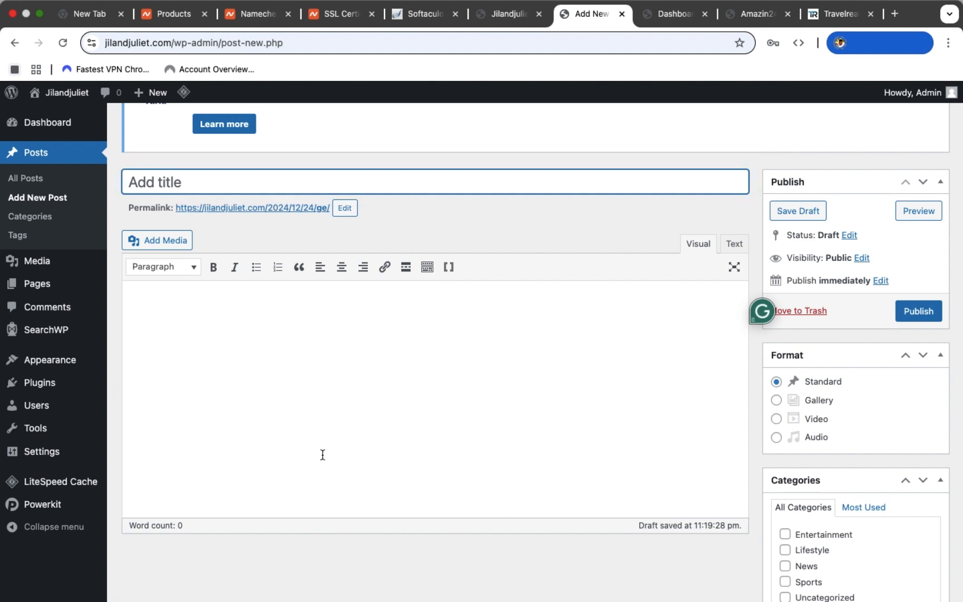
pyautogui.click(895, 13)
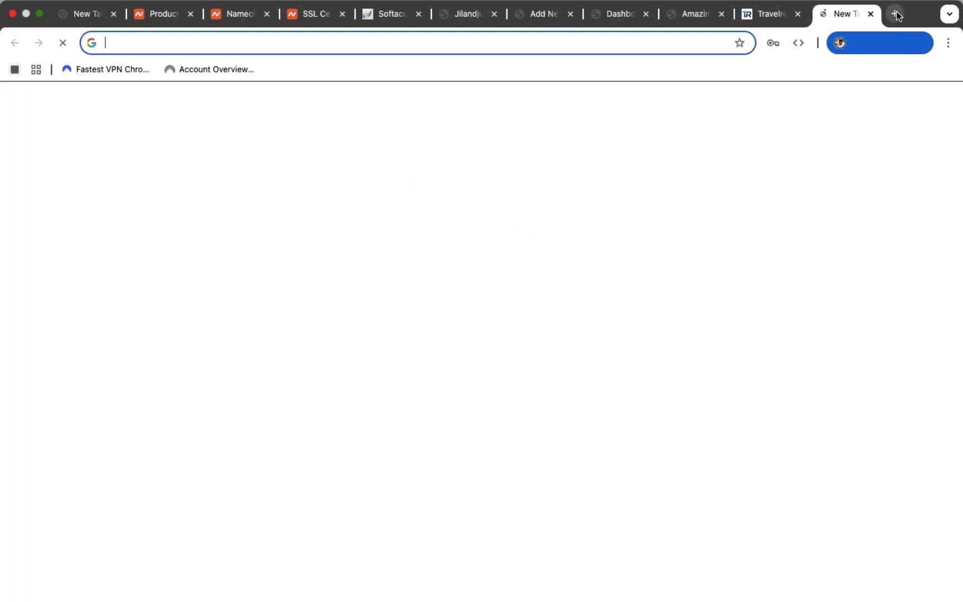
pyautogui.press('super+w')
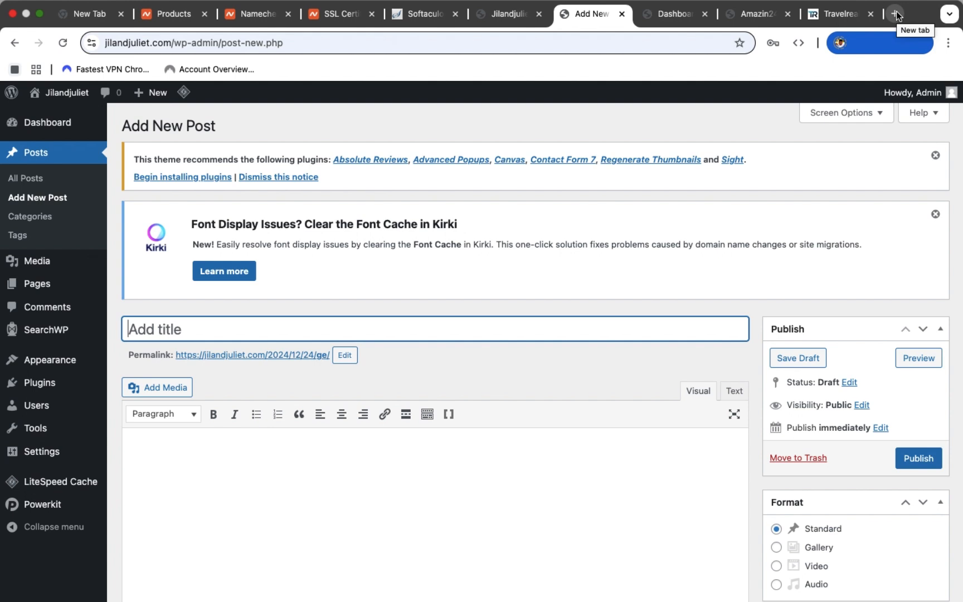
# Search Google for "dummy content" in a new browser tab and open the Dummy Text Generator's lorem ipsum page on blindtextgenerator.com.
pyautogui.click(895, 13)
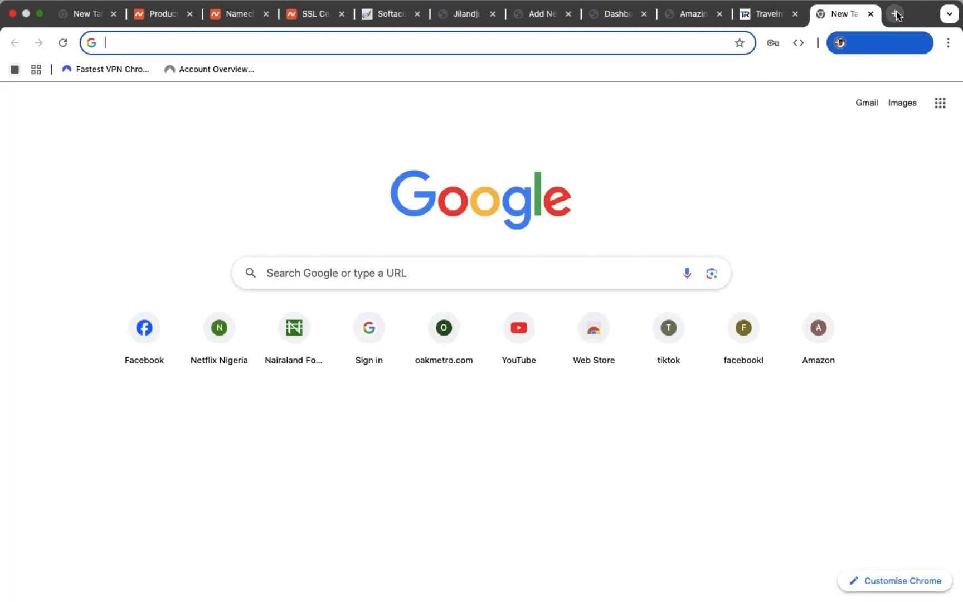
pyautogui.click(377, 271)
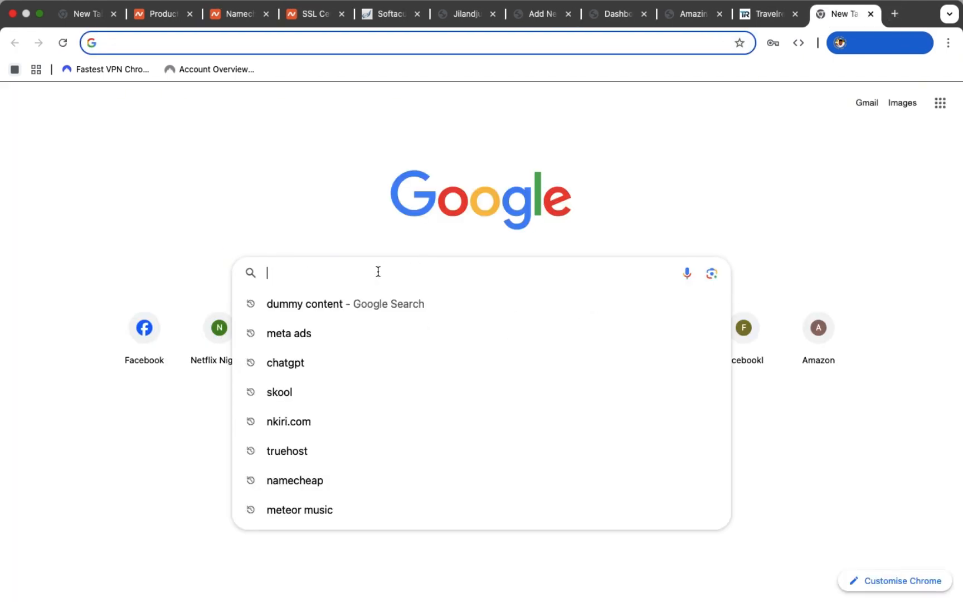
pyautogui.write('du')
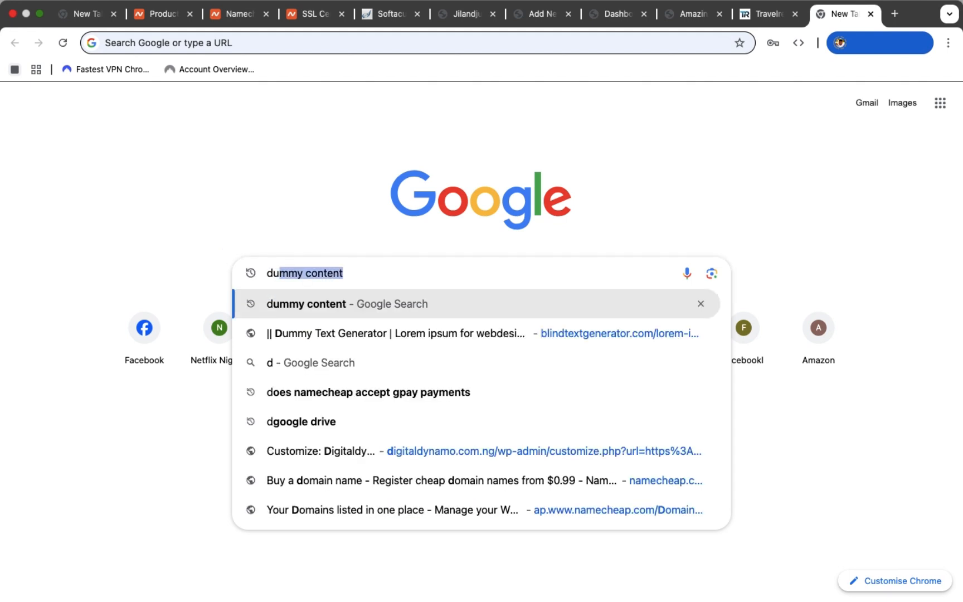
pyautogui.write('mmy co')
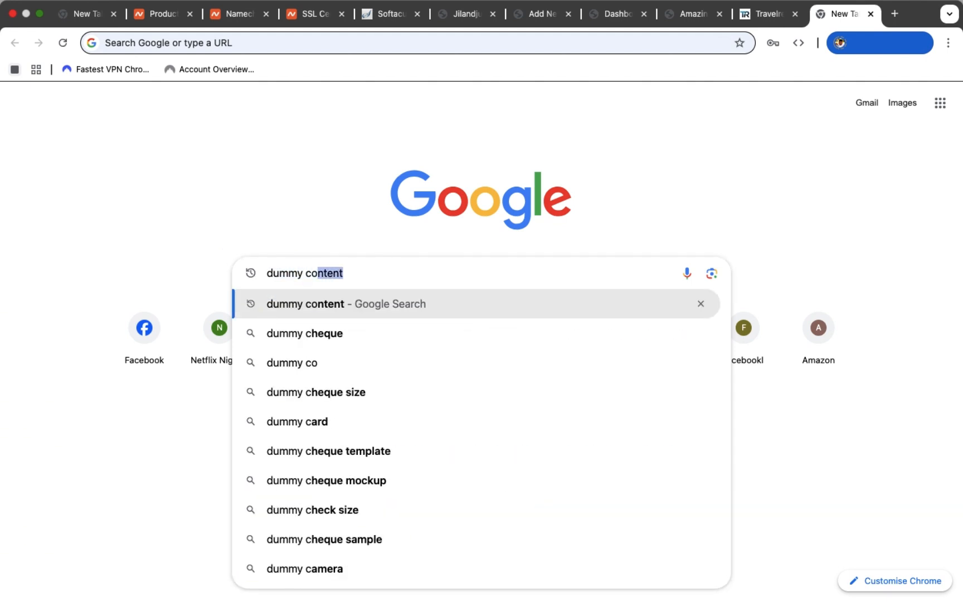
pyautogui.write('ntent')
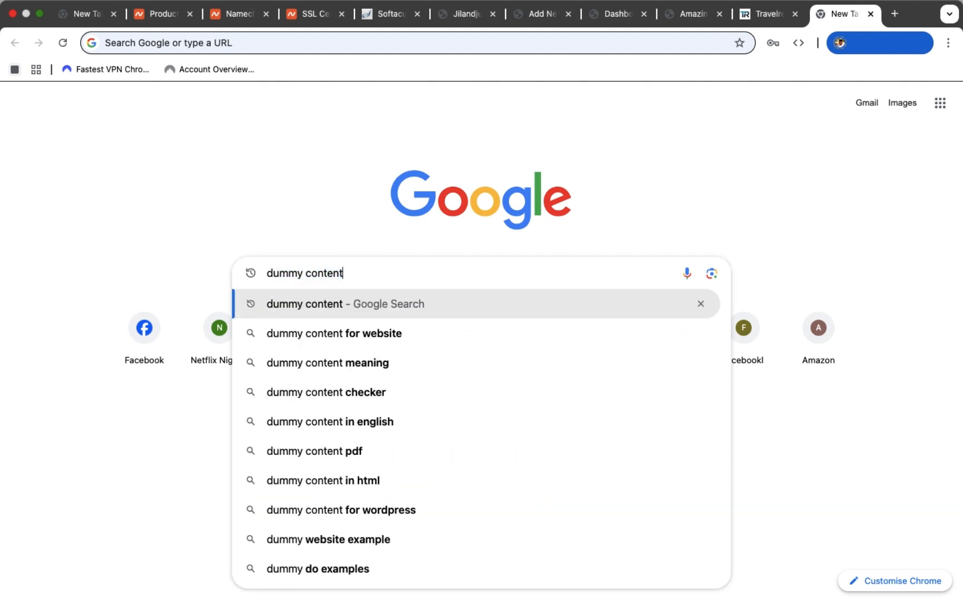
pyautogui.press('Return')
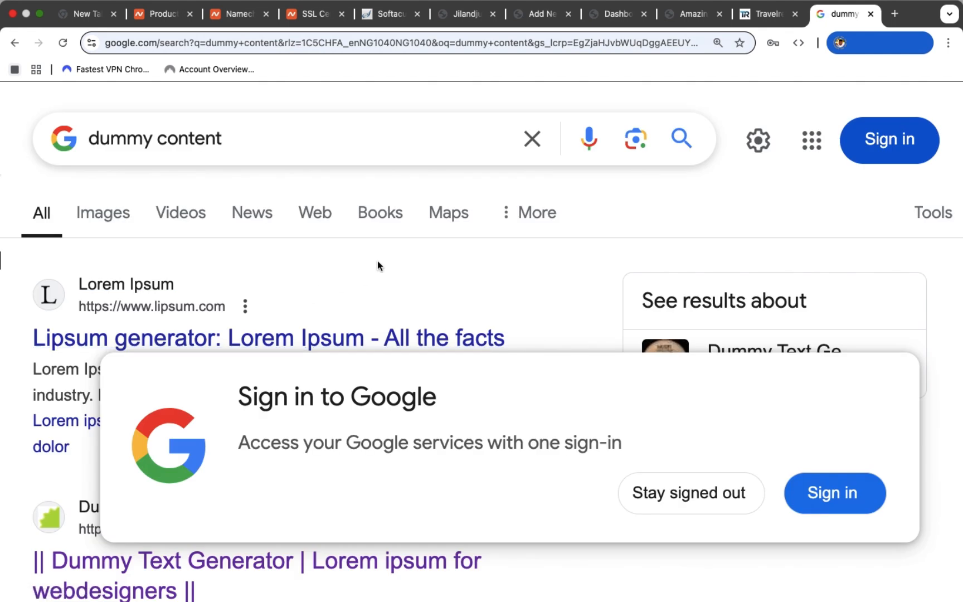
pyautogui.scroll(-5, 277, 265)
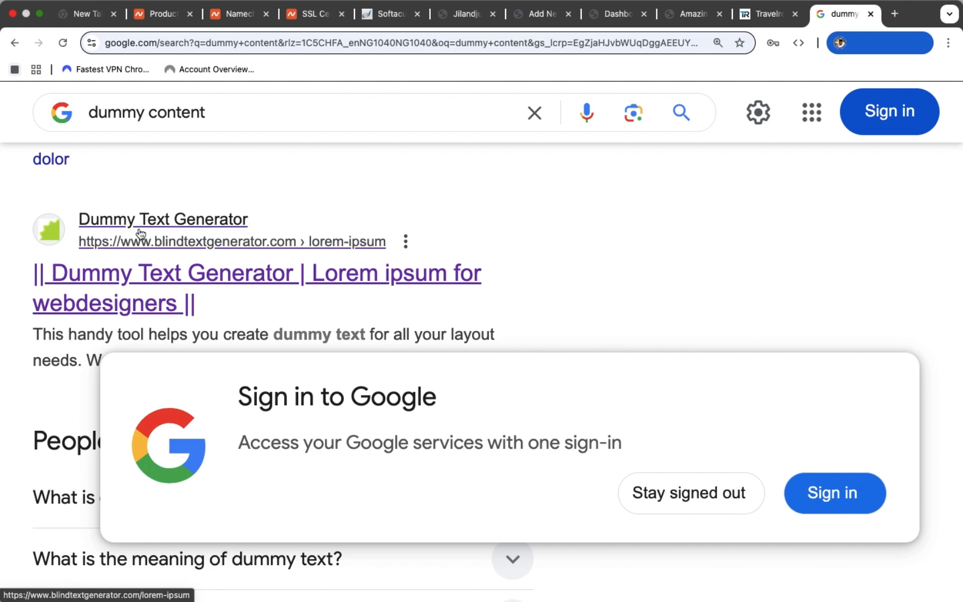
pyautogui.click(140, 233)
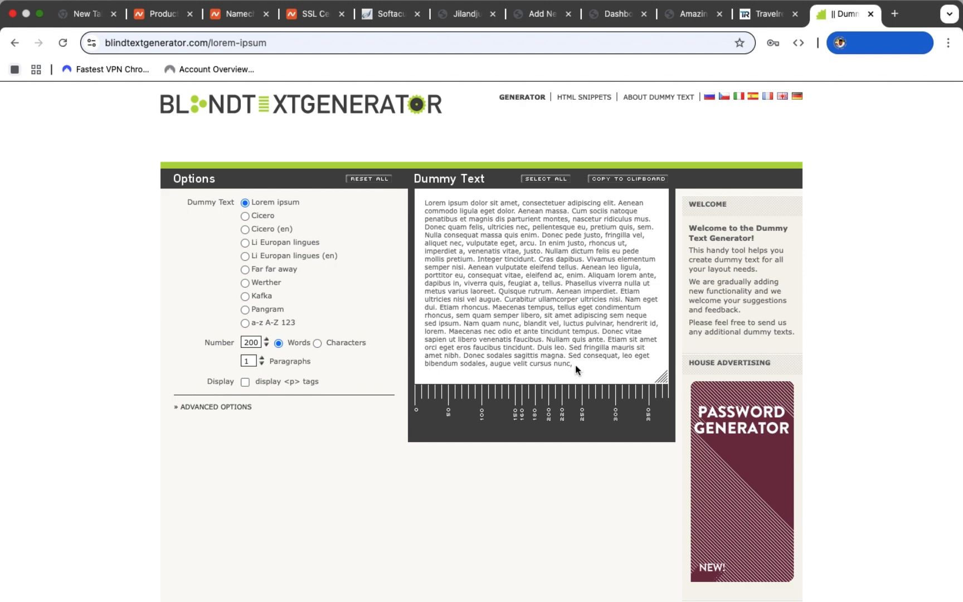
# Copy the entire generated Lorem ipsum text and paste it into the body of the new WordPress post.
pyautogui.press('super+a')
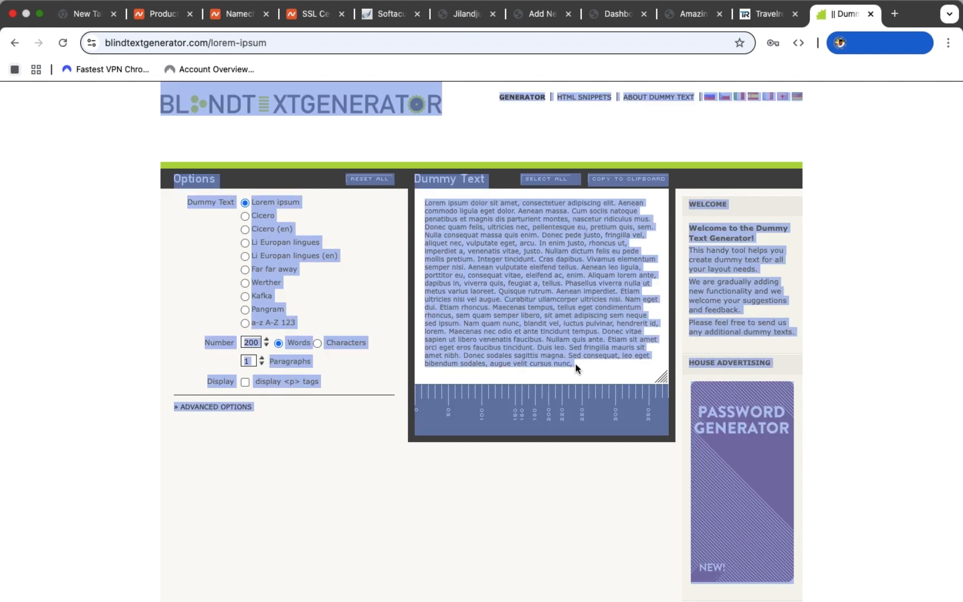
pyautogui.click(575, 365)
pyautogui.moveTo(575, 363); pyautogui.dragTo(423, 202)
pyautogui.press('super+c')
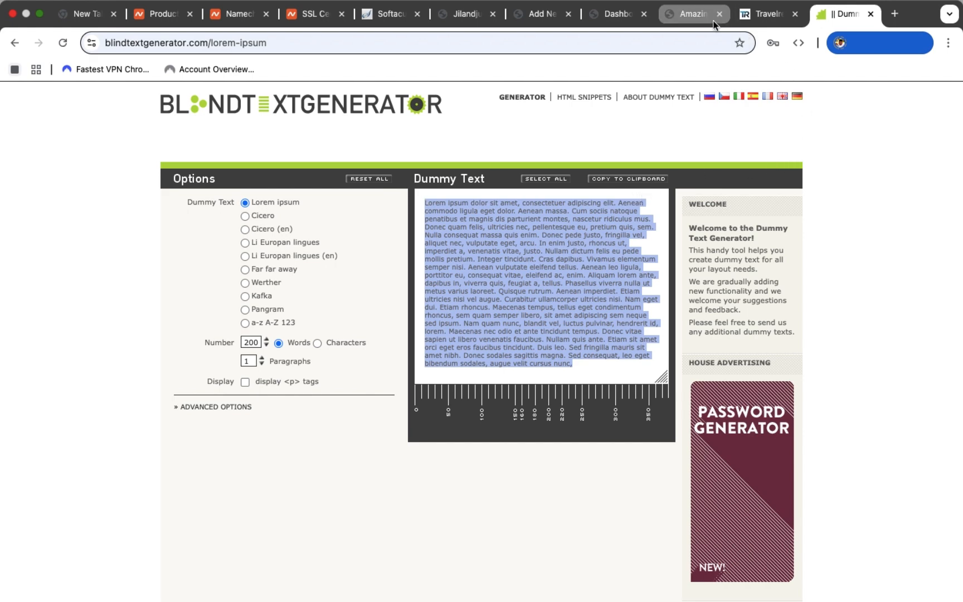
pyautogui.click(532, 17)
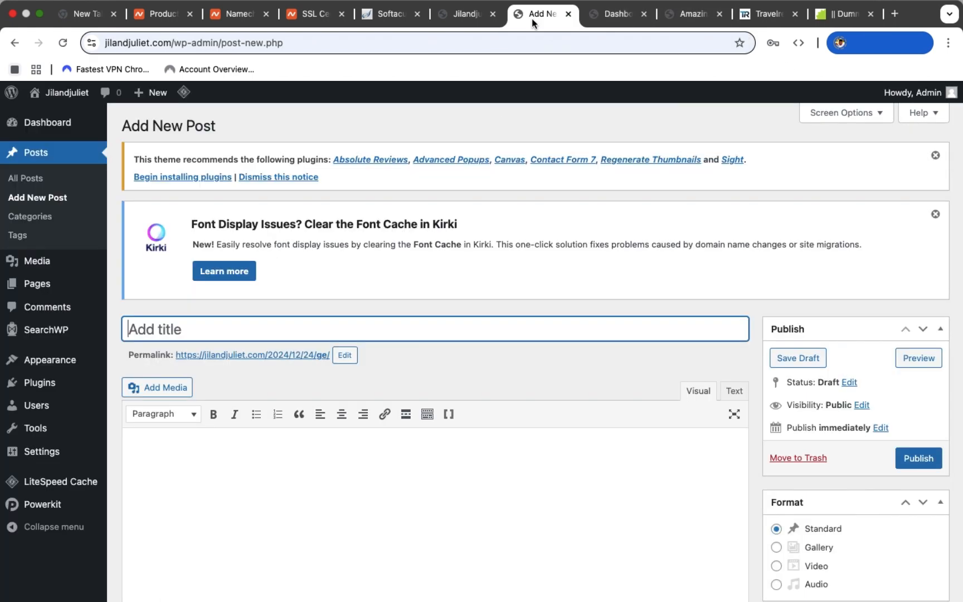
pyautogui.scroll(-3, 231, 496)
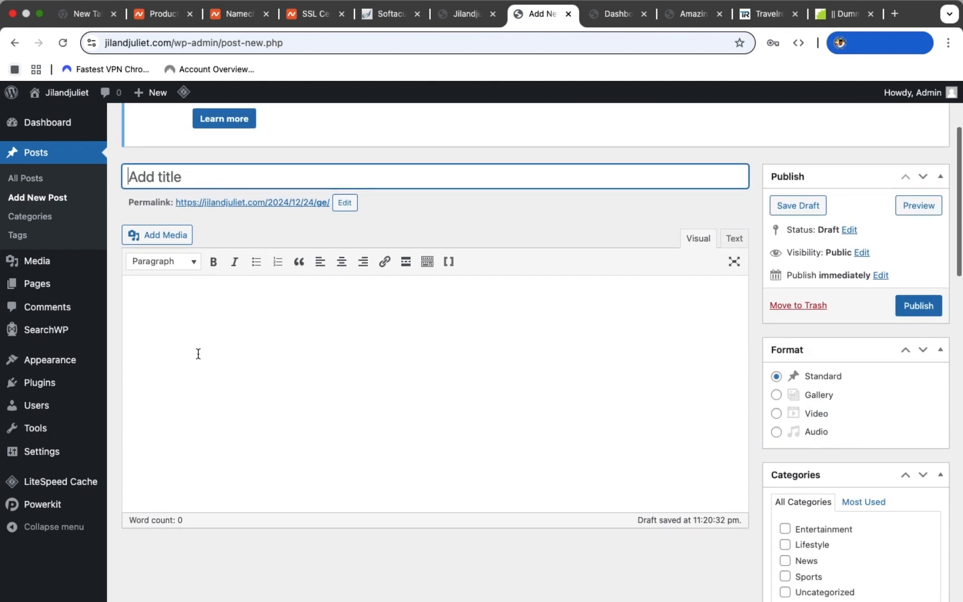
pyautogui.click(197, 353)
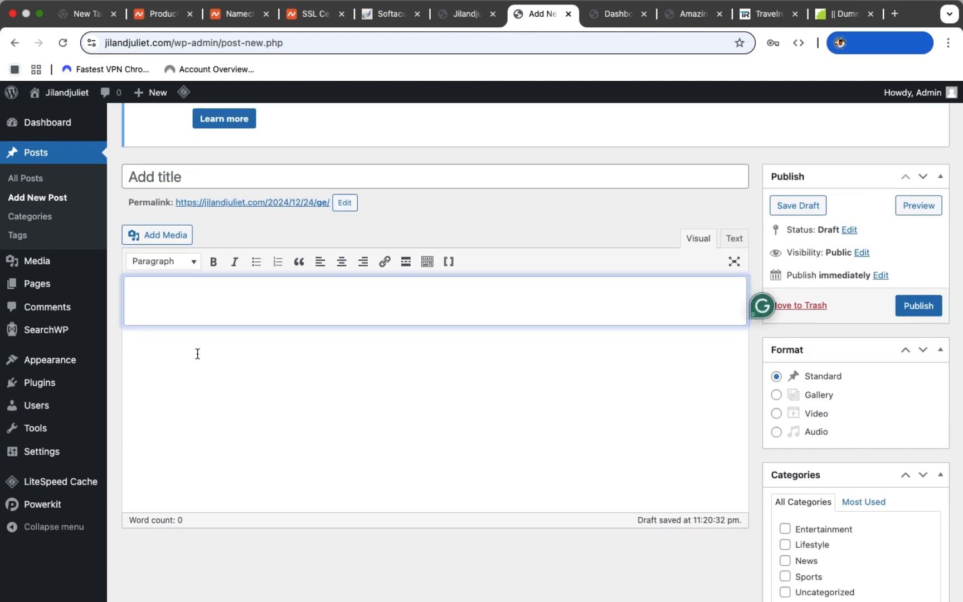
pyautogui.press('super+v')
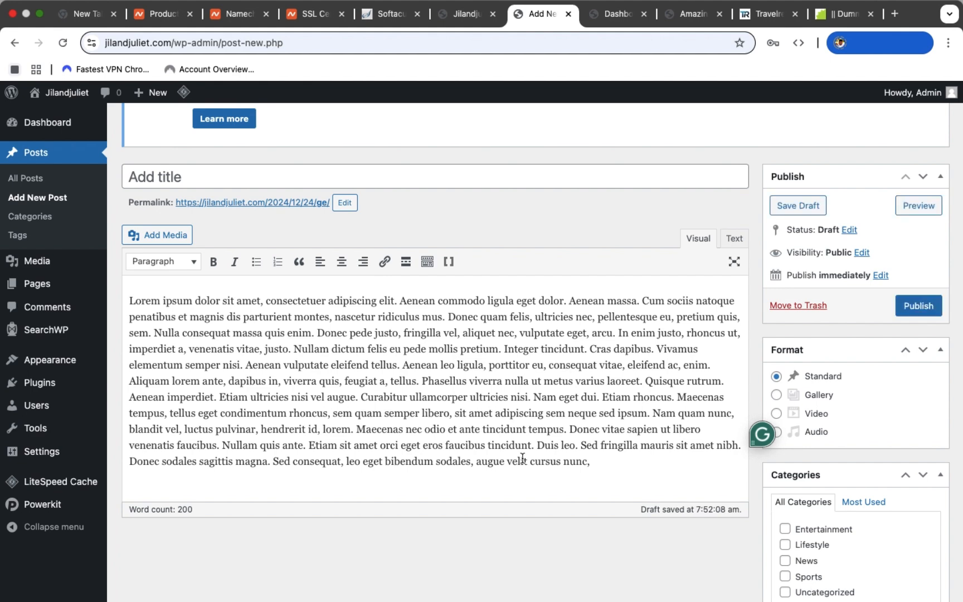
# Look over the post's remaining options down to Featured image, and open Freepik's airplane passengers photo page in a new browser tab.
pyautogui.scroll(-15, 790, 452)
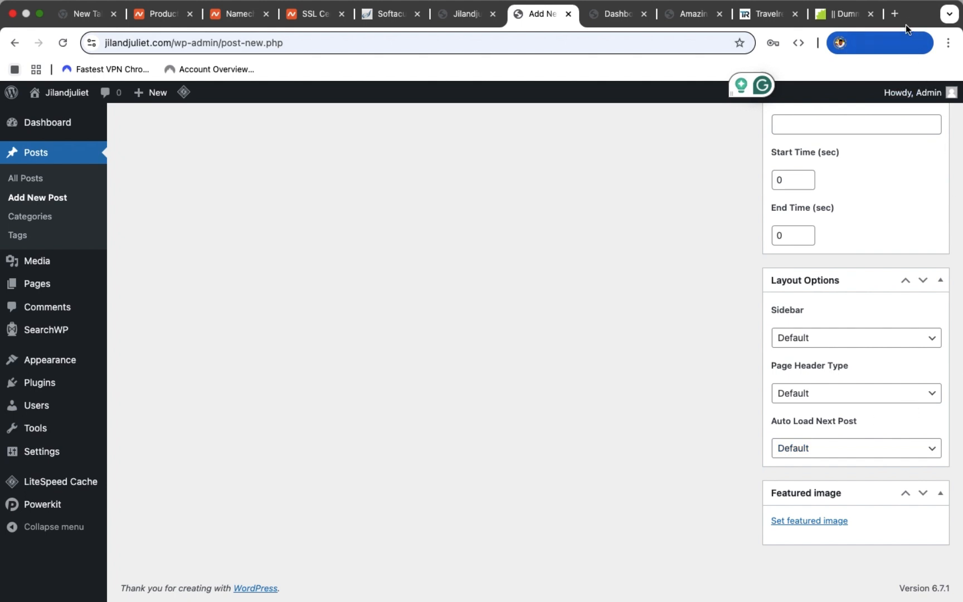
pyautogui.click(896, 14)
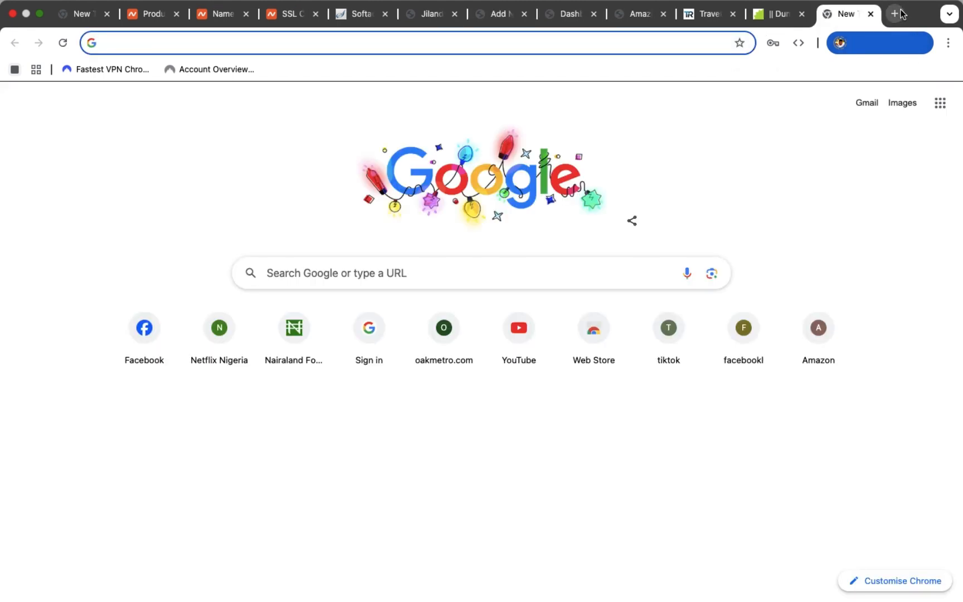
pyautogui.write('free')
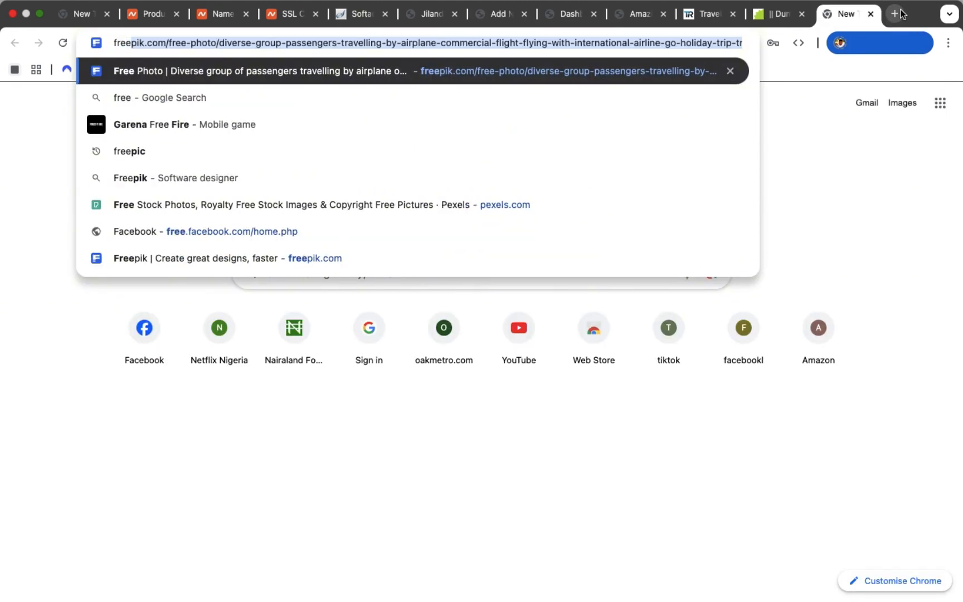
pyautogui.press('Return')
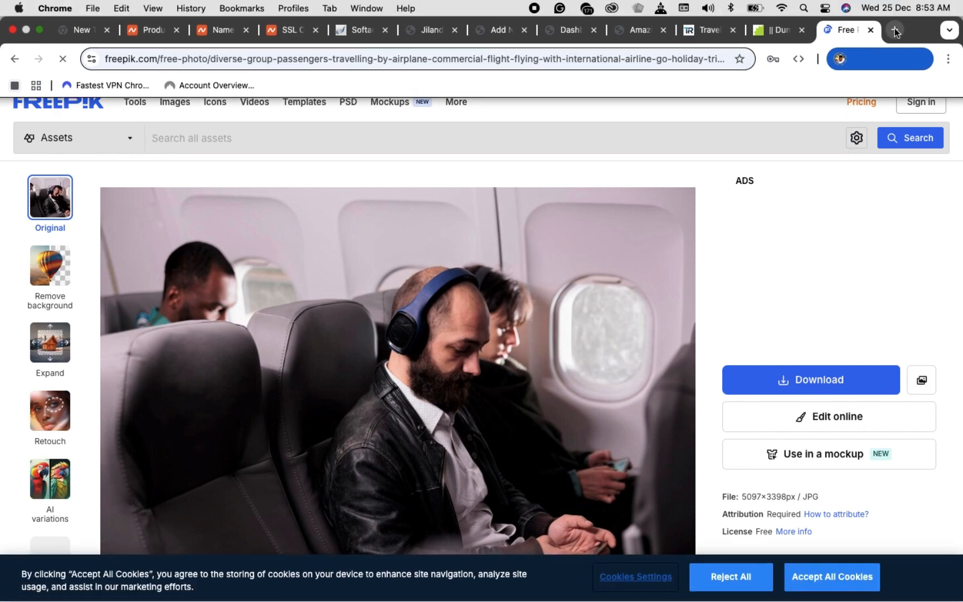
# Open the Pexels "working space" photo search in another browser tab and accept all cookies.
pyautogui.click(895, 31)
pyautogui.write('pexe')
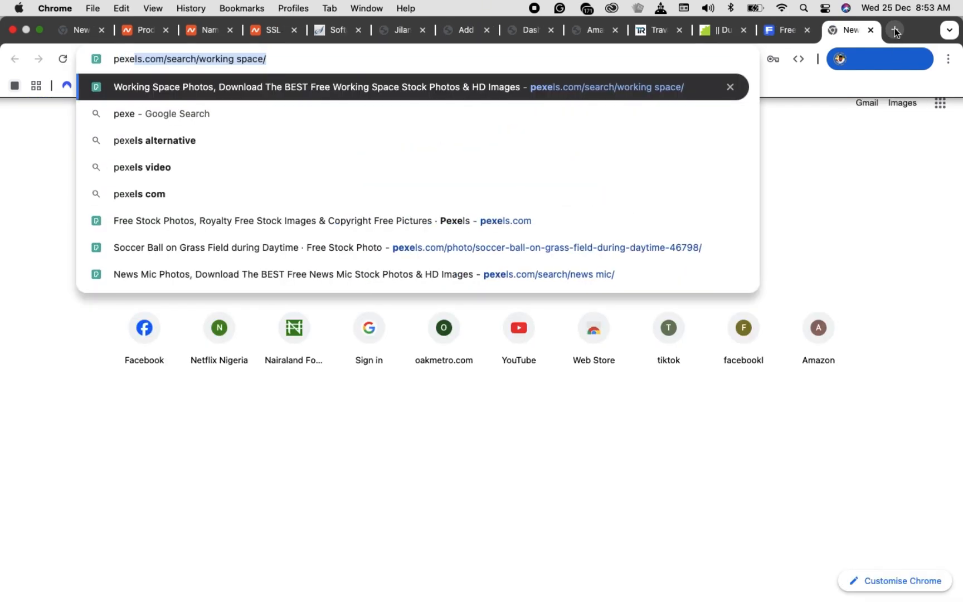
pyautogui.press('Return')
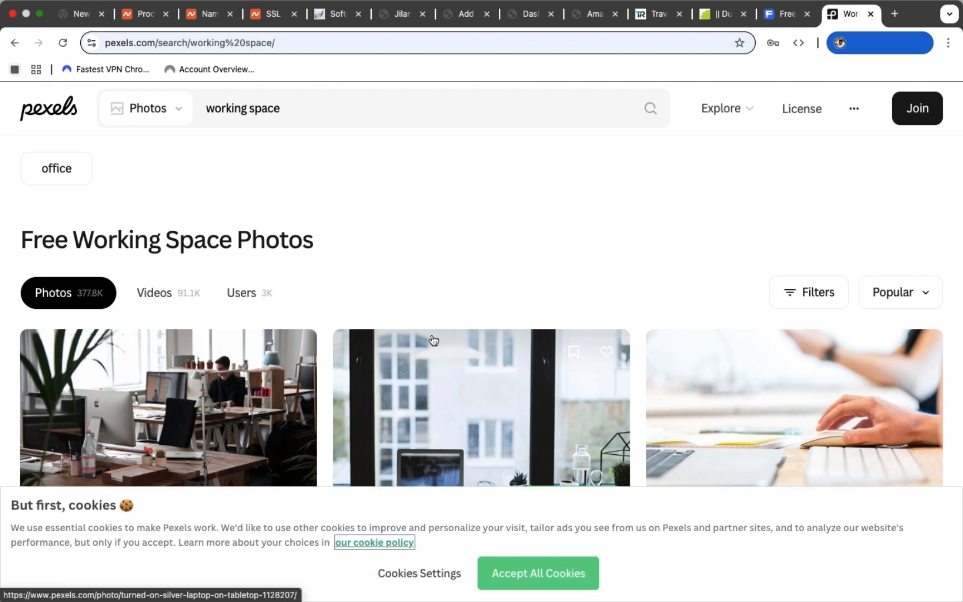
pyautogui.click(525, 584)
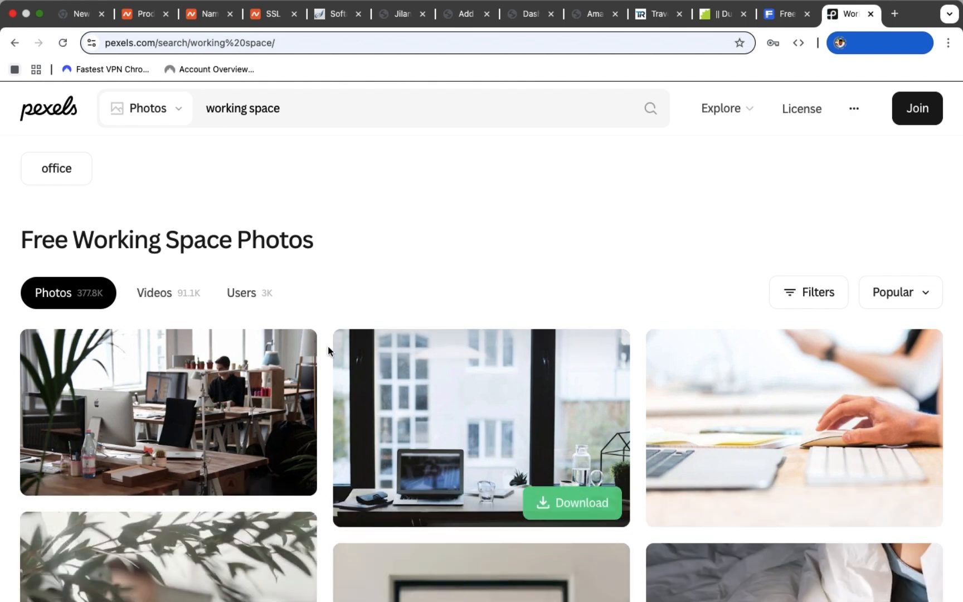
# Replace the Pexels search term with "Entertainment image" and run the photo search.
pyautogui.click(303, 108)
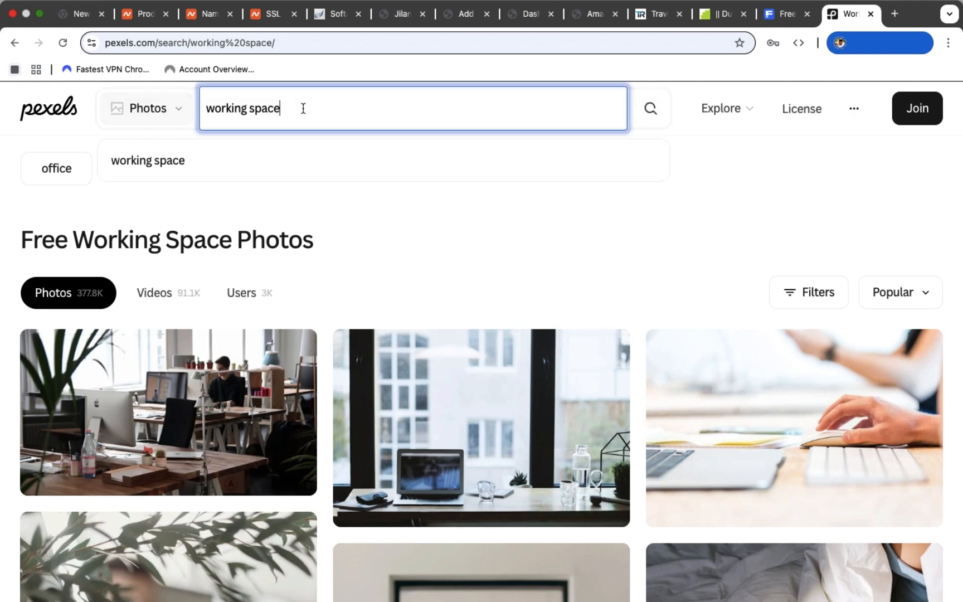
pyautogui.press('super+a')
pyautogui.press('BackSpace')
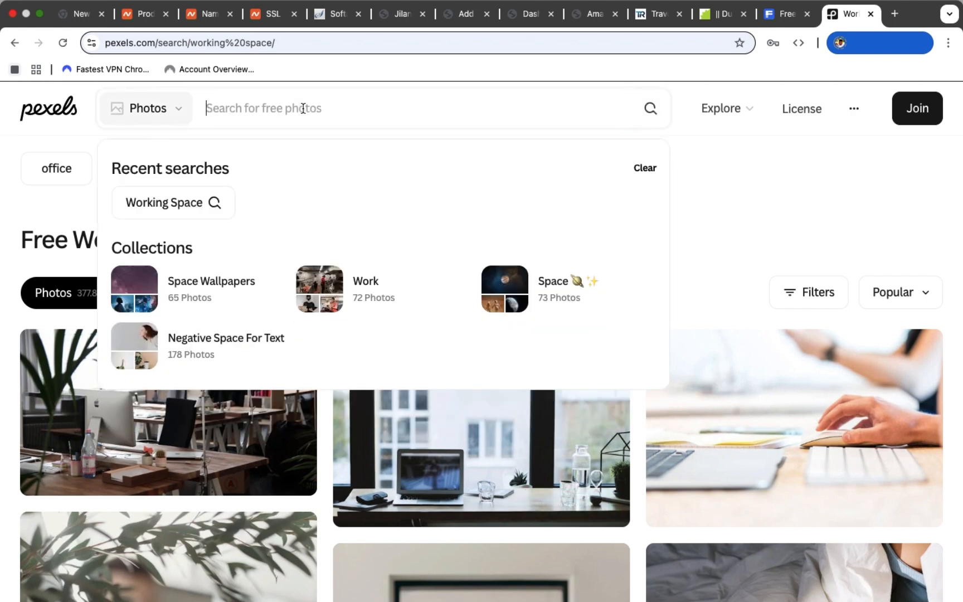
pyautogui.write('Ent')
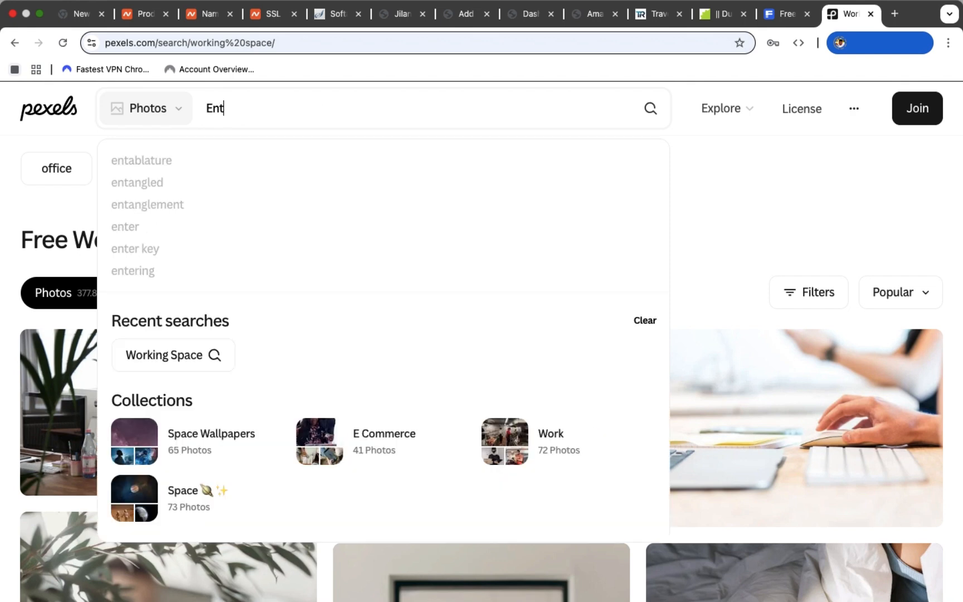
pyautogui.write('ert')
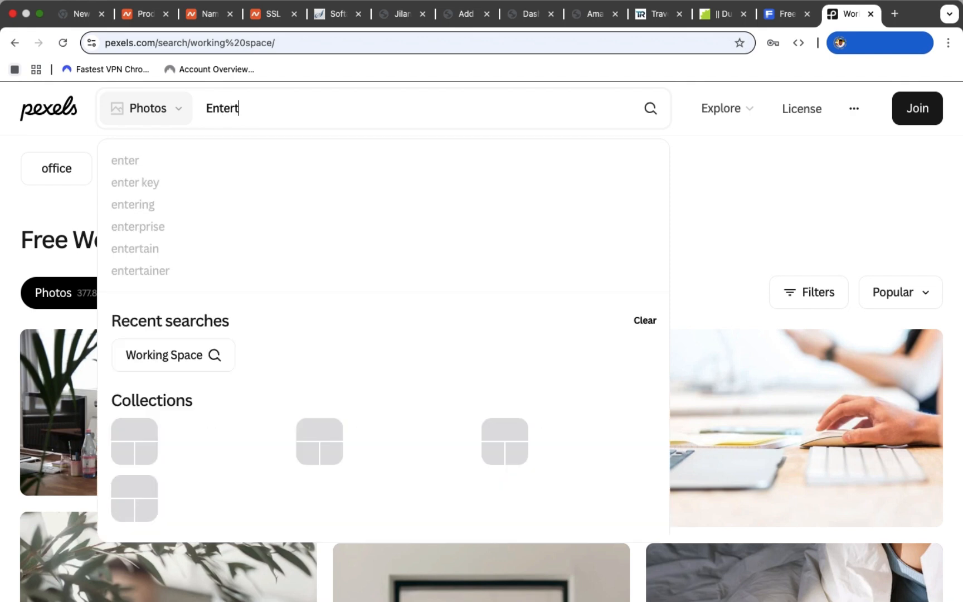
pyautogui.write('ainm')
pyautogui.write('e')
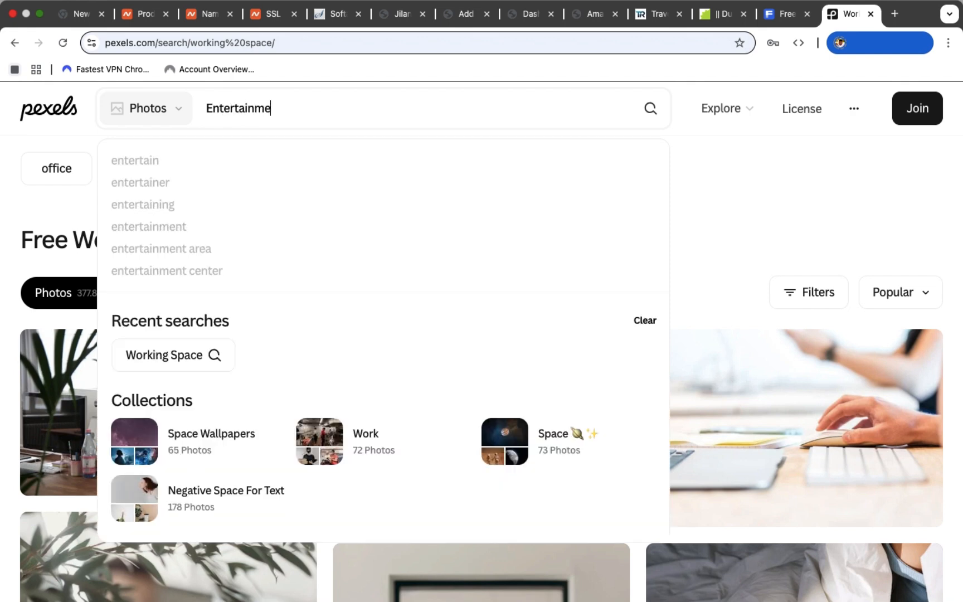
pyautogui.write('nt')
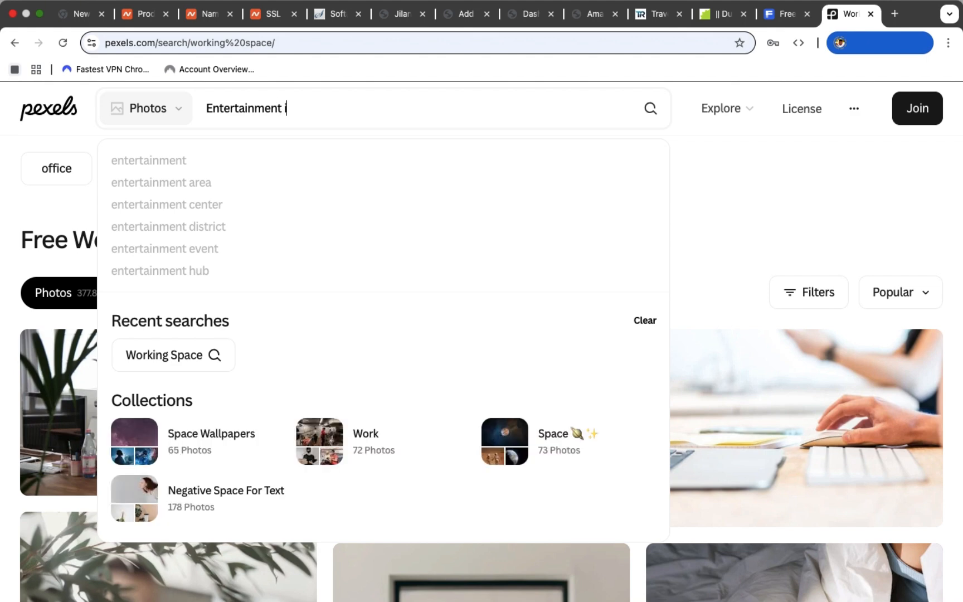
pyautogui.write(' image')
pyautogui.press('Return')
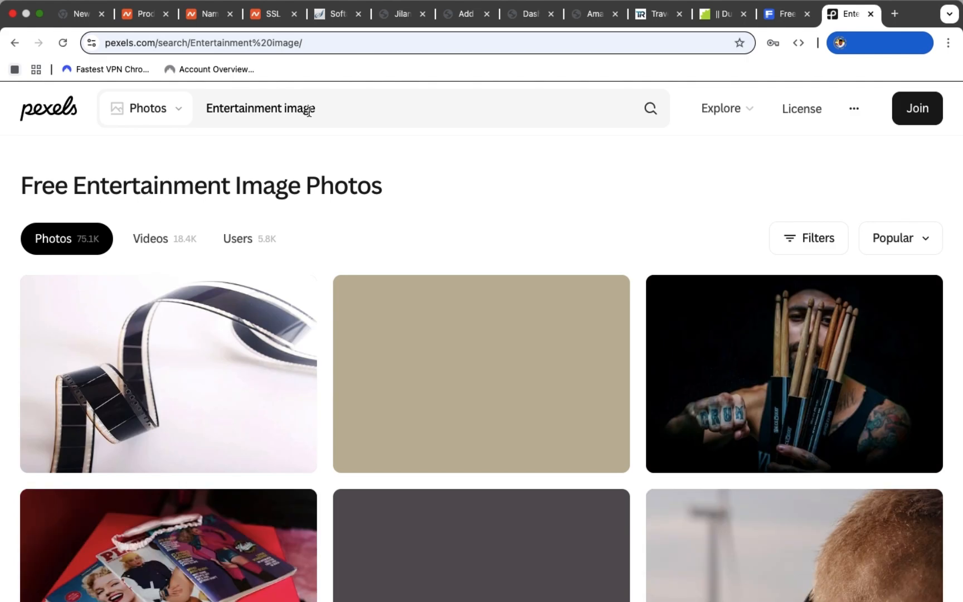
# Browse the Pexels "Entertainment image" results to find suitable photos for the post.
pyautogui.scroll(-6, 537, 333)
pyautogui.scroll(-7, 539, 333)
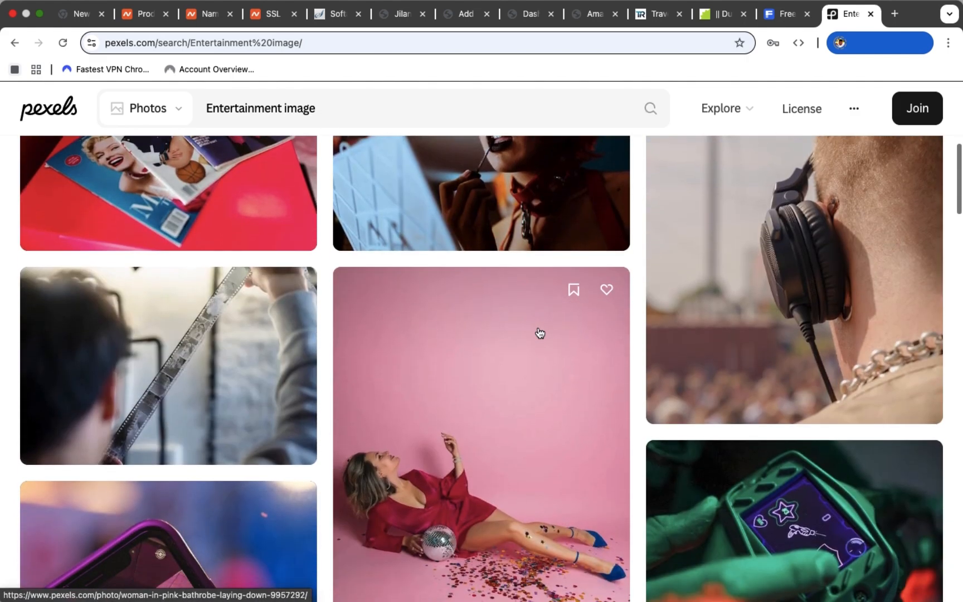
pyautogui.scroll(-10, 540, 333)
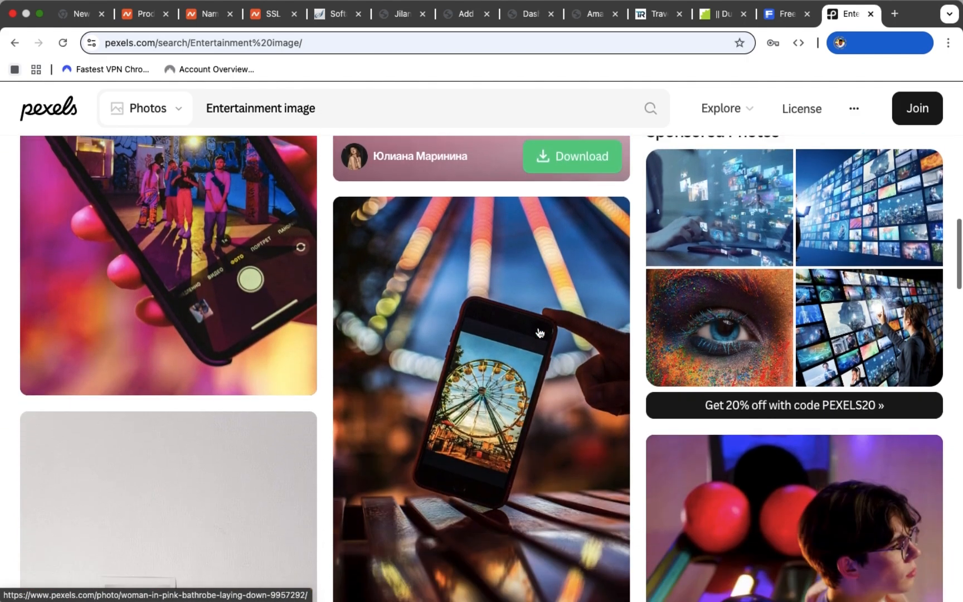
pyautogui.scroll(-11, 540, 333)
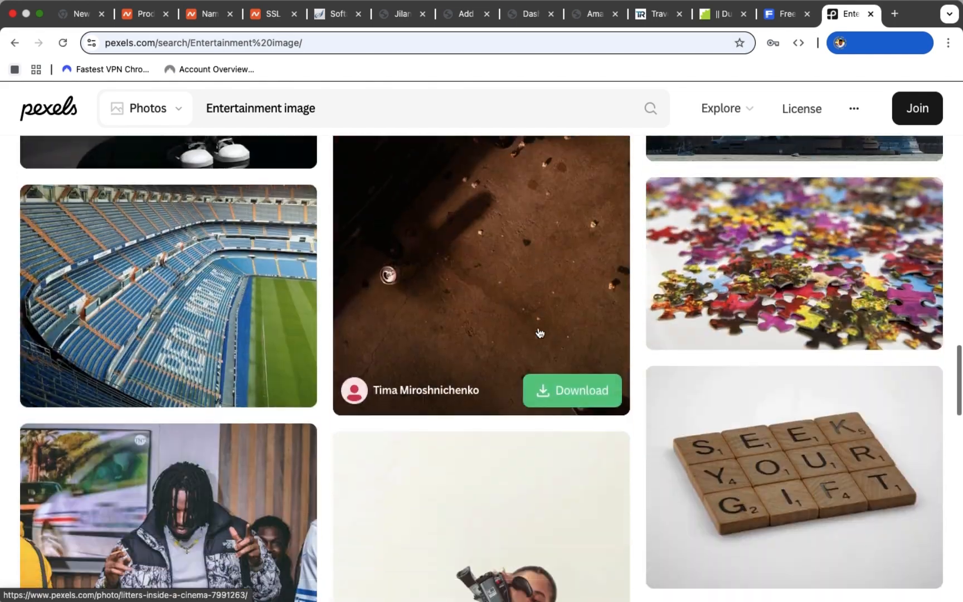
pyautogui.scroll(8, 538, 330)
pyautogui.scroll(8, 538, 326)
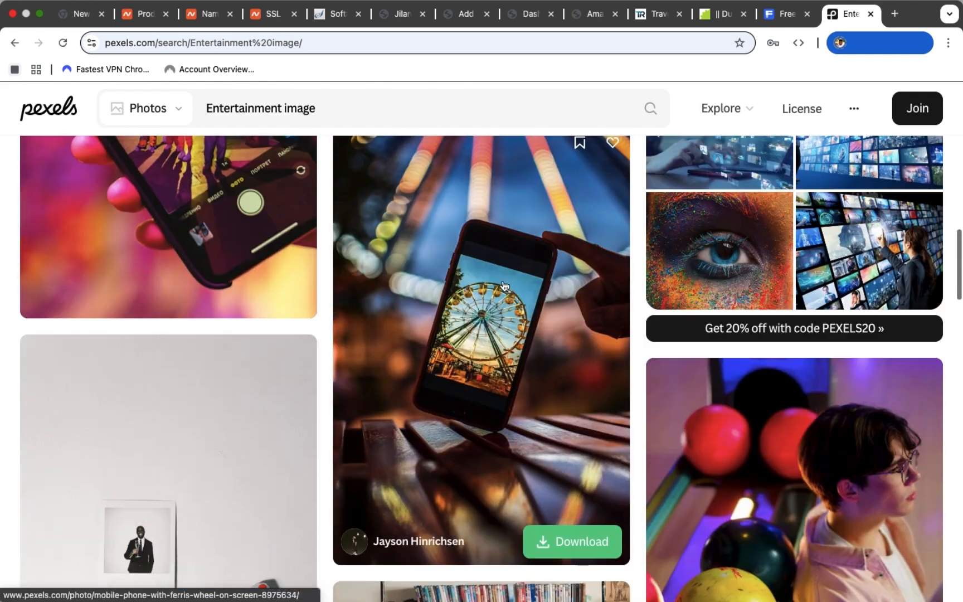
pyautogui.click(648, 111)
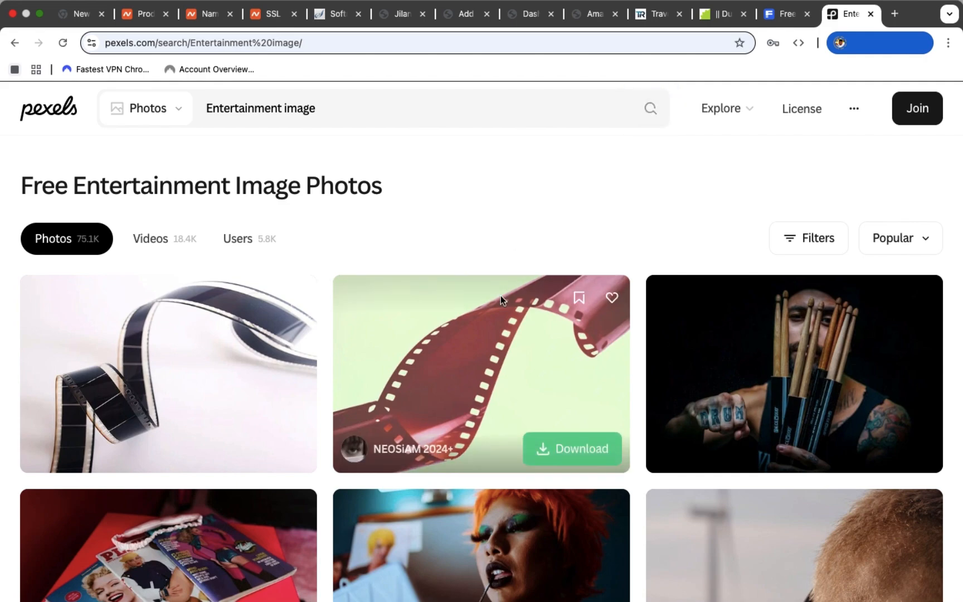
pyautogui.scroll(-20, 501, 296)
pyautogui.scroll(-5, 503, 301)
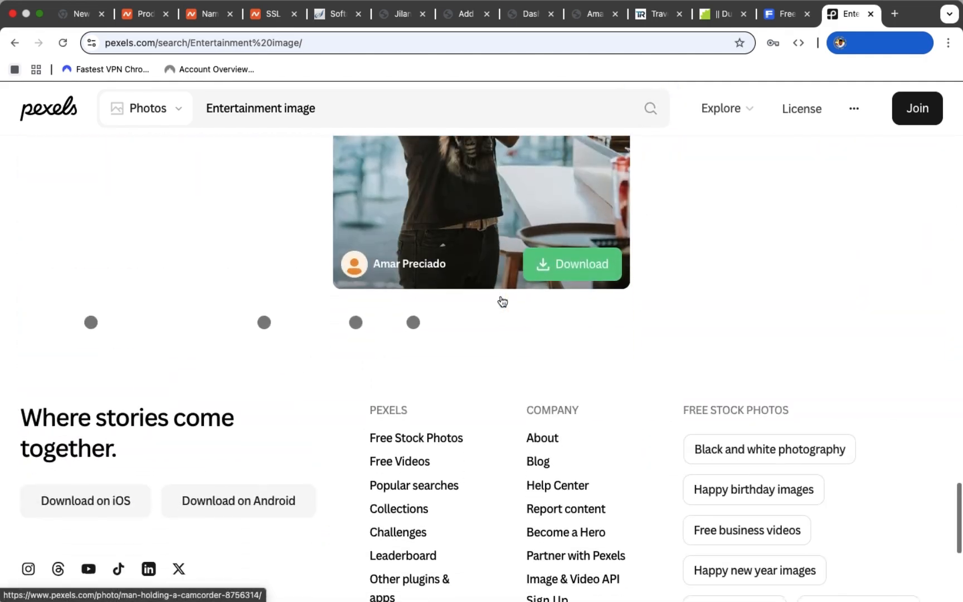
pyautogui.scroll(13, 503, 301)
pyautogui.scroll(-2, 502, 301)
pyautogui.scroll(-5, 502, 300)
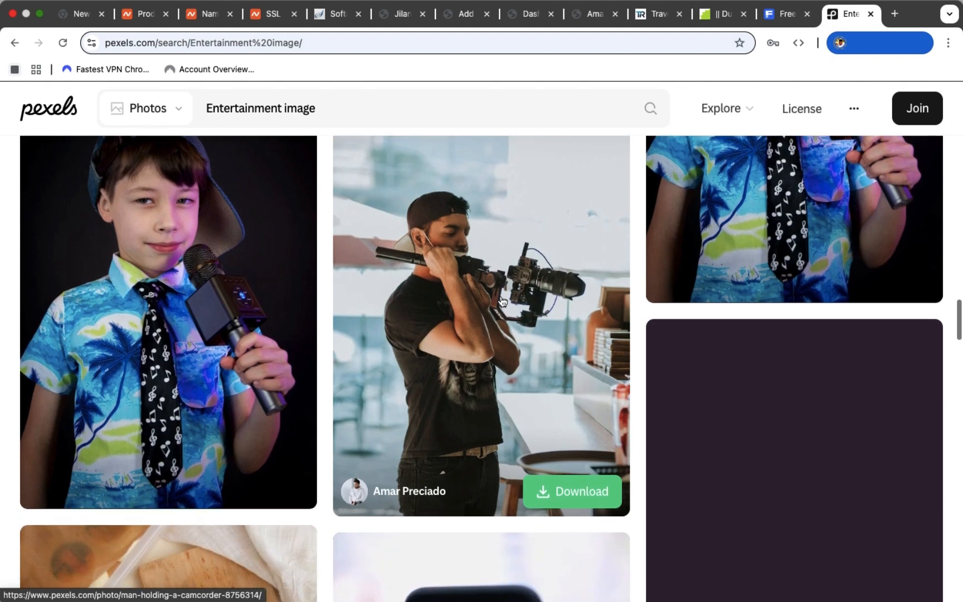
pyautogui.scroll(-6, 502, 301)
pyautogui.scroll(-12, 501, 301)
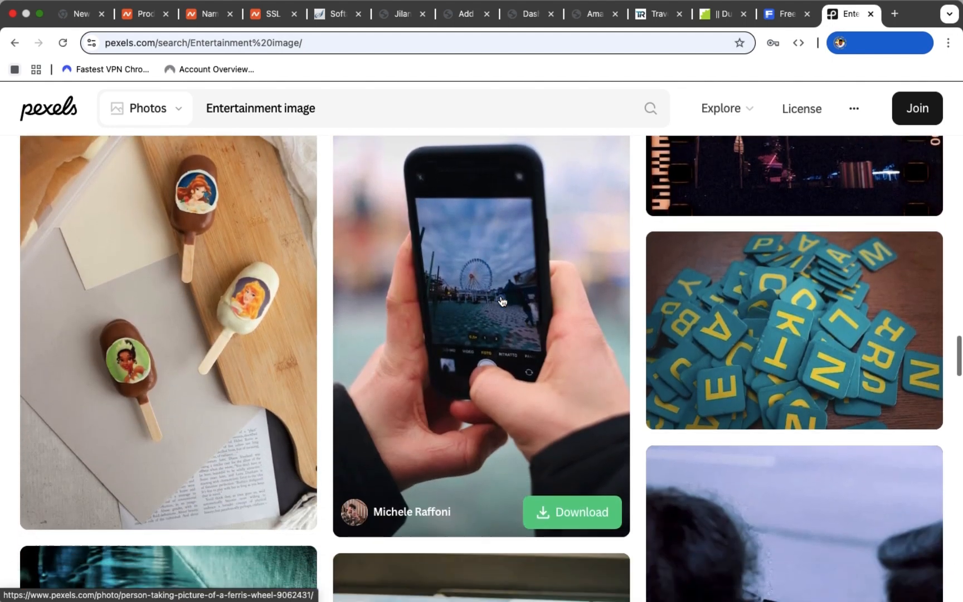
pyautogui.scroll(-5, 501, 301)
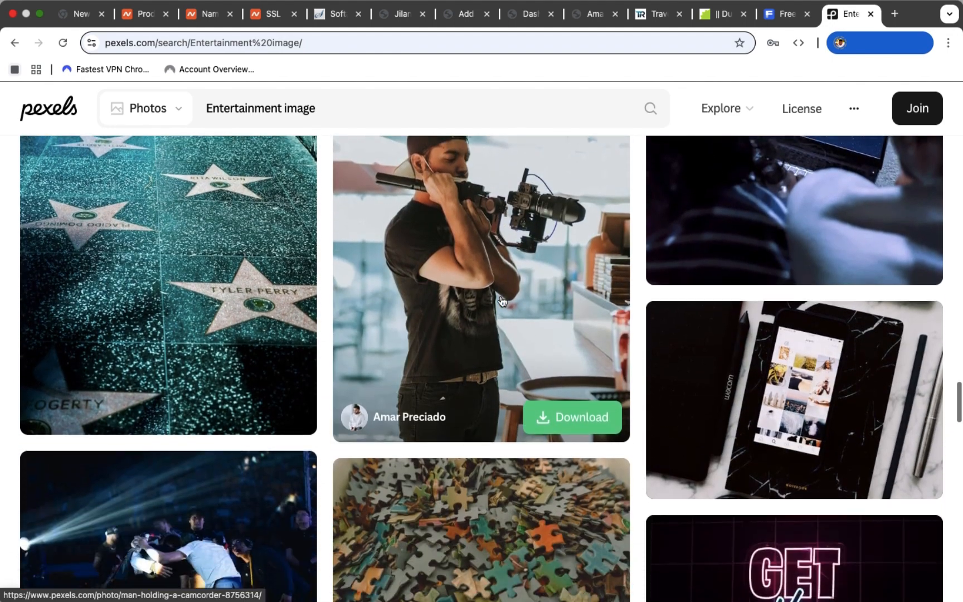
pyautogui.scroll(-7, 502, 301)
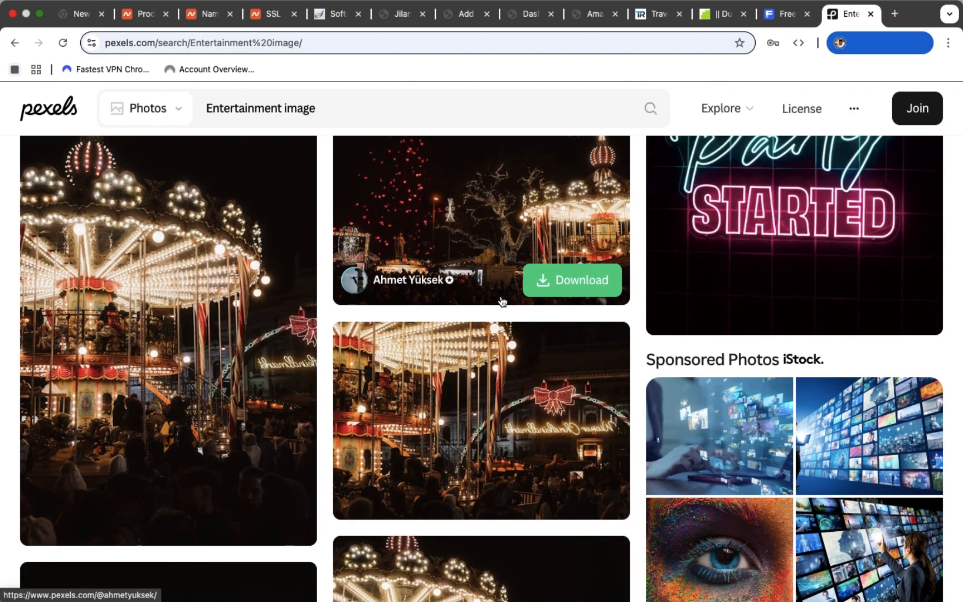
# Download the landscape night photo of the Christmas market with illuminated carousel and bare tree, and import it into the Photos app.
pyautogui.scroll(1, 502, 301)
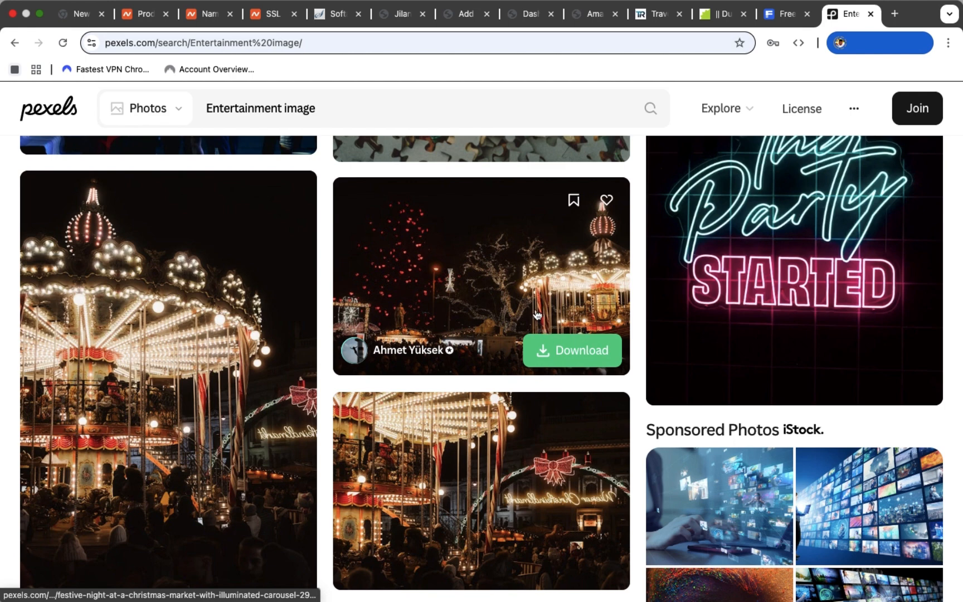
pyautogui.click(572, 351)
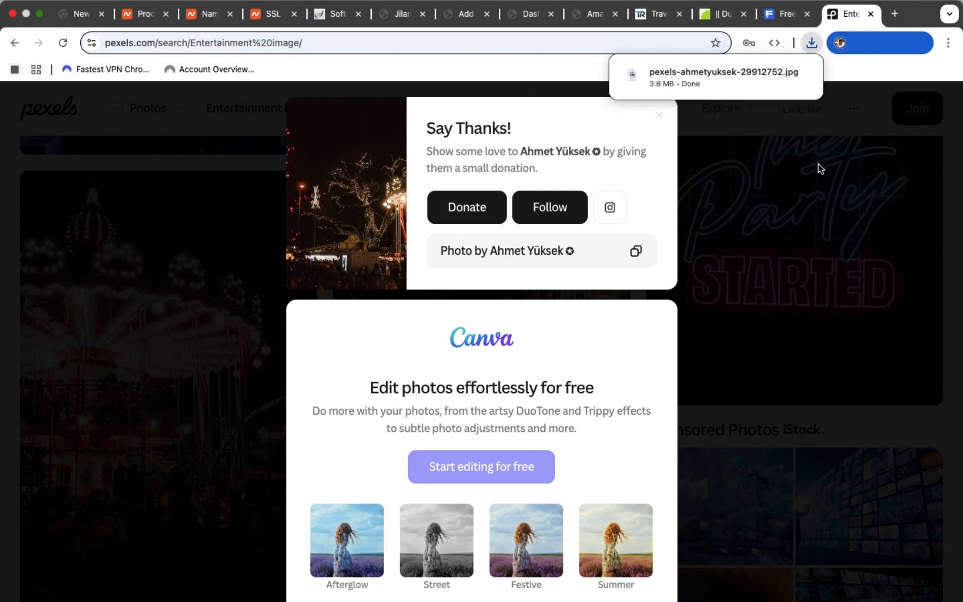
pyautogui.moveTo(692, 81); pyautogui.dragTo(238, 588)
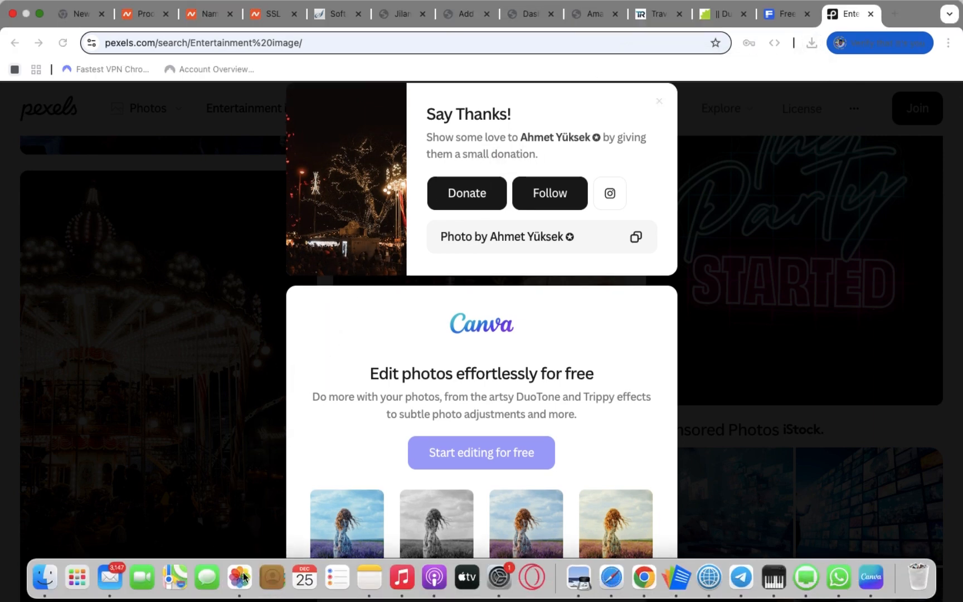
pyautogui.click(711, 230)
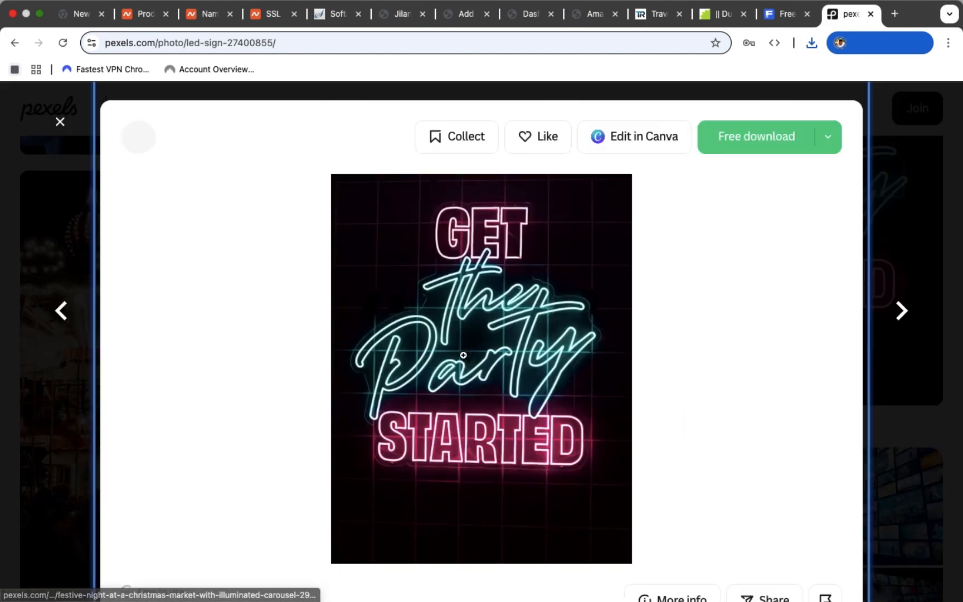
pyautogui.click(463, 355)
pyautogui.click(463, 355)
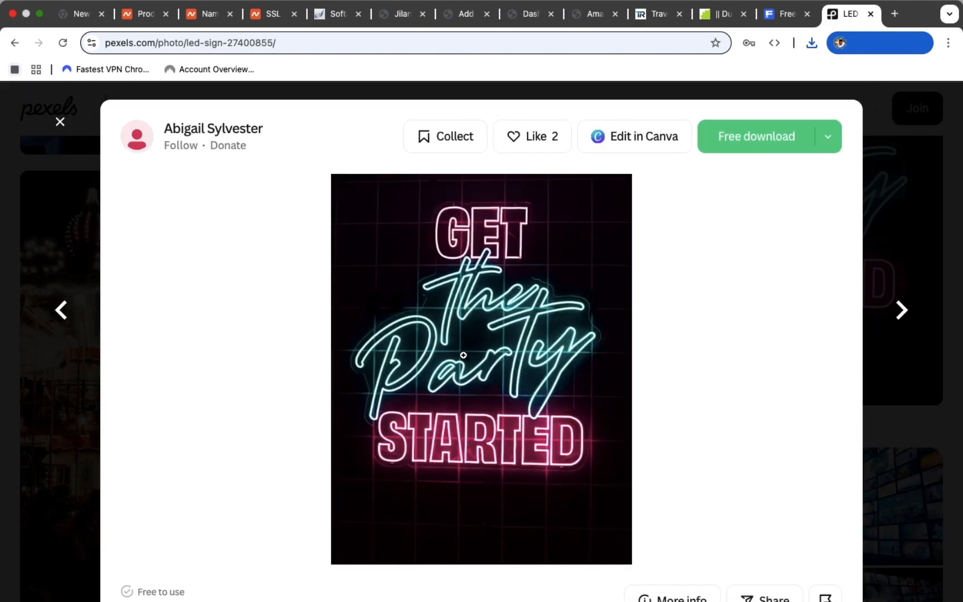
pyautogui.click(60, 122)
# Download the concert photo with raised hands against red stage lights and import it into the Photos app.
pyautogui.scroll(-5, 457, 415)
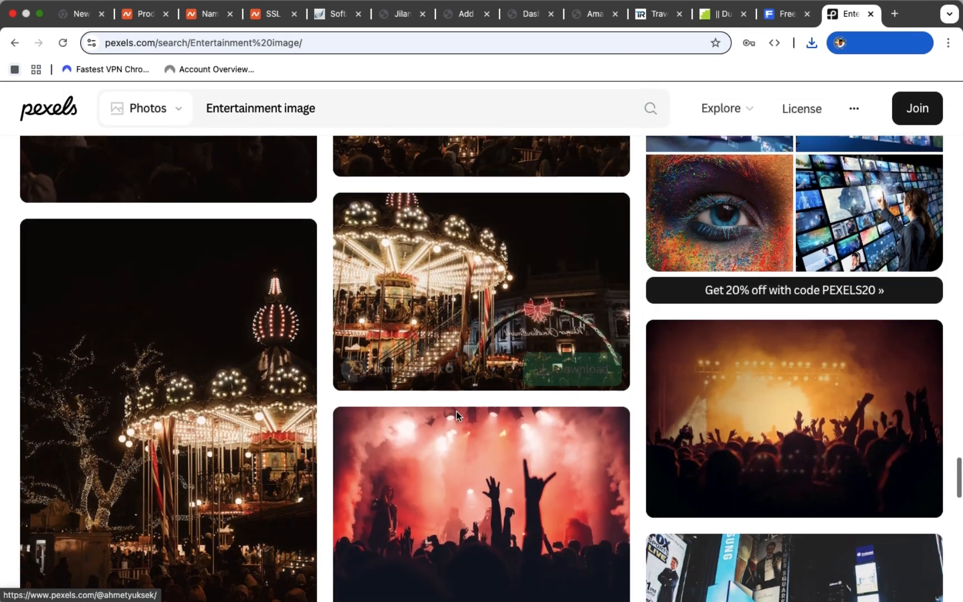
pyautogui.scroll(-4, 457, 416)
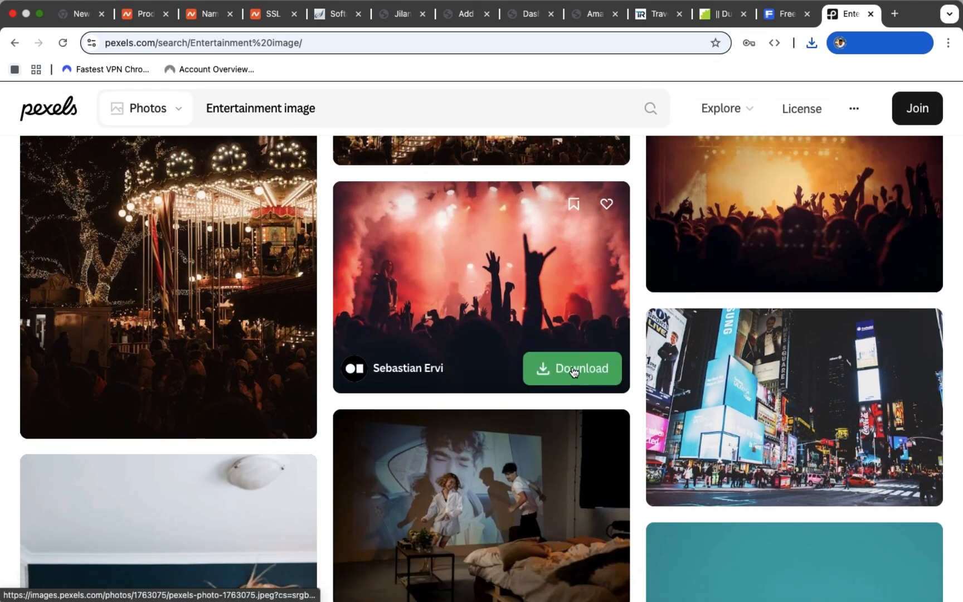
pyautogui.click(572, 371)
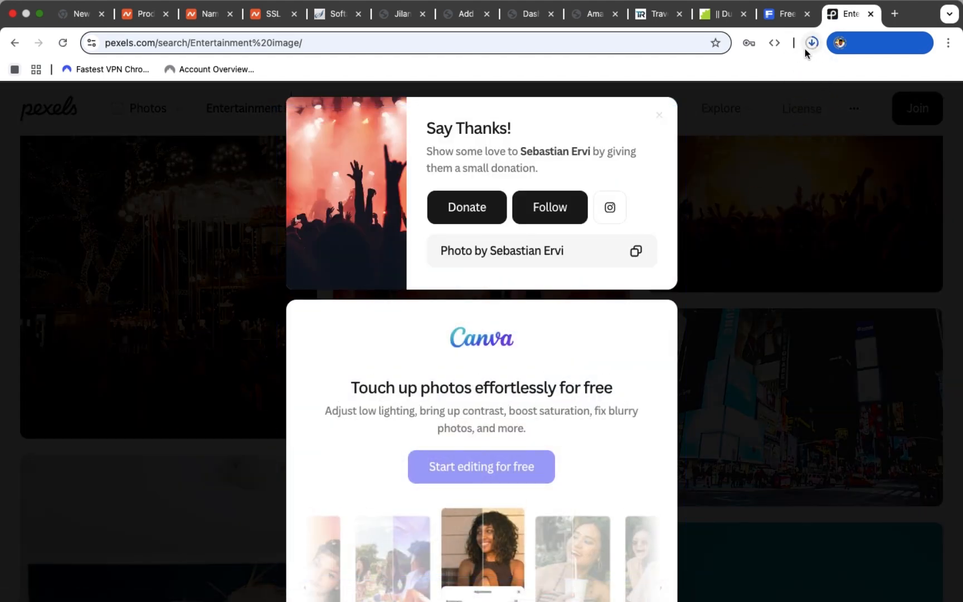
pyautogui.click(806, 47)
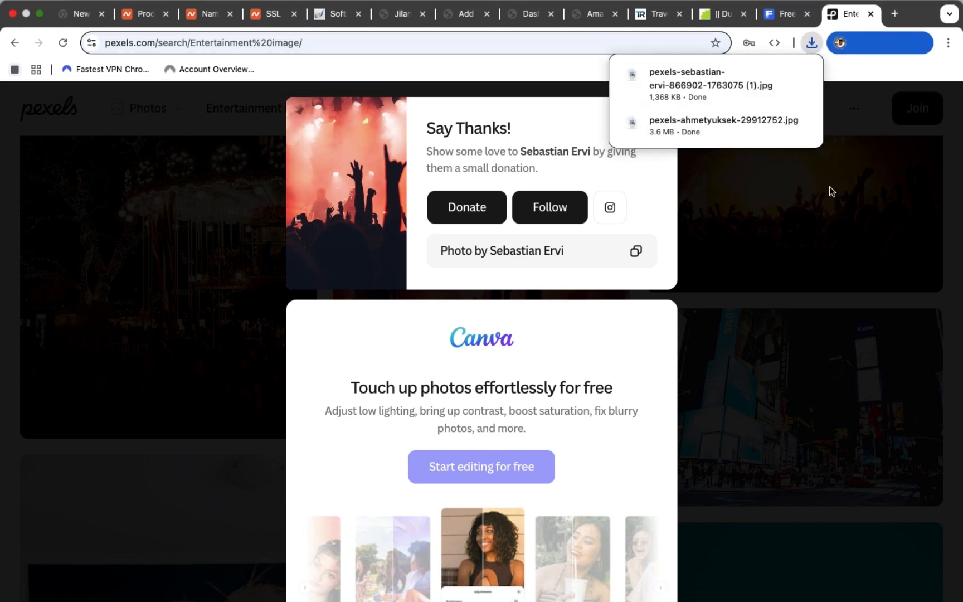
pyautogui.moveTo(744, 74)
pyautogui.moveTo(704, 79); pyautogui.dragTo(237, 578)
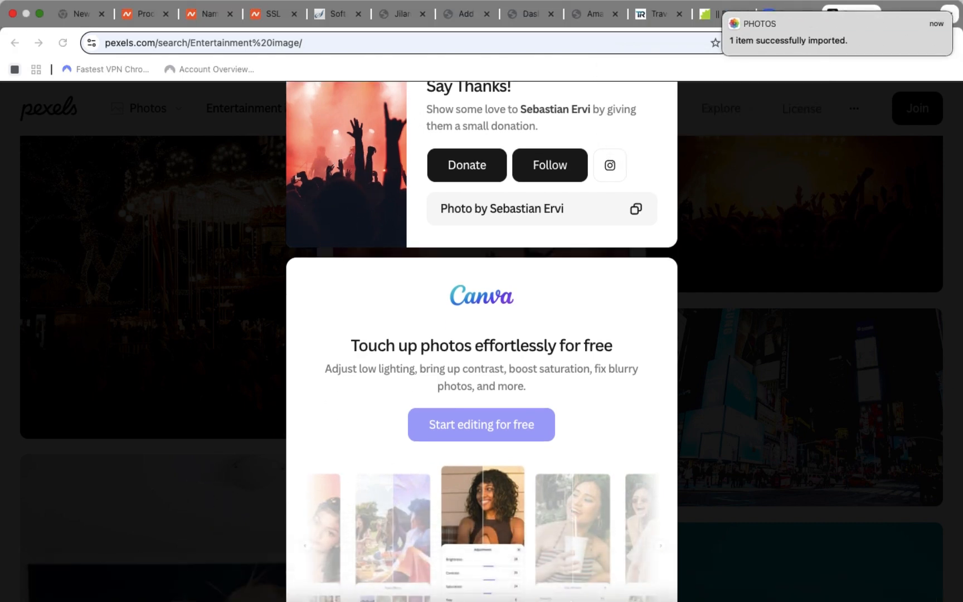
pyautogui.moveTo(111, 590)
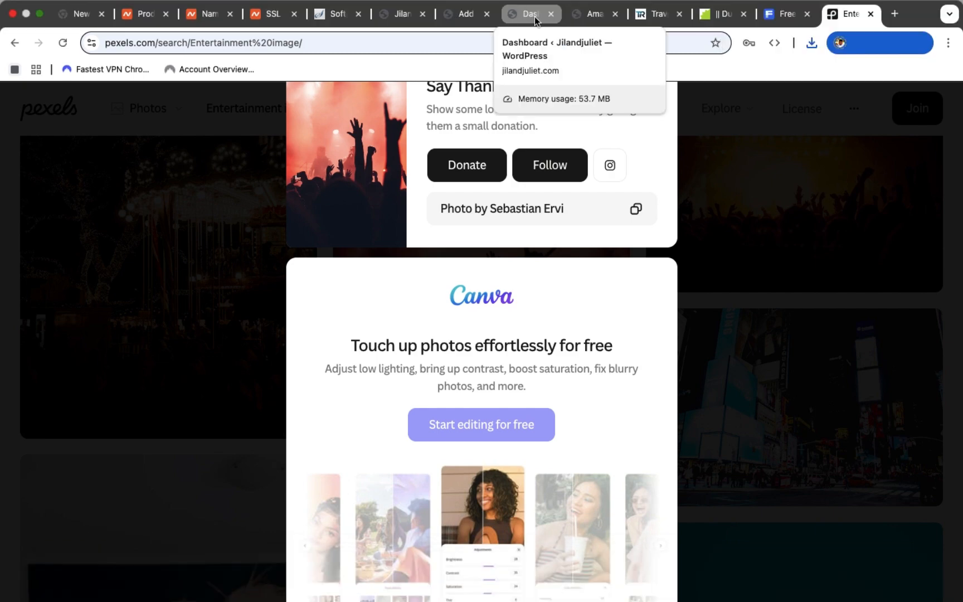
# Return to the new WordPress post and open the dialog for setting its featured image.
pyautogui.click(467, 15)
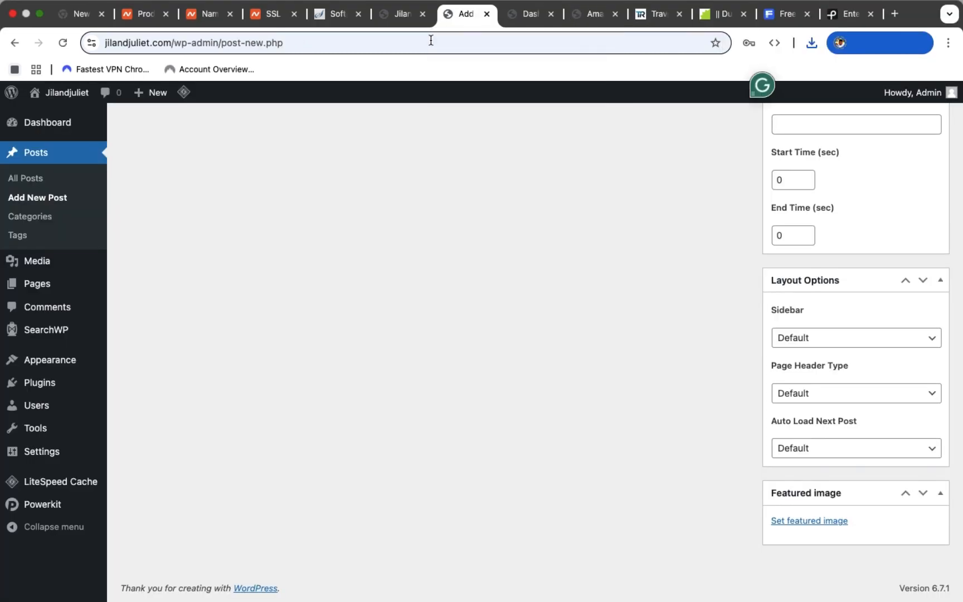
pyautogui.scroll(15, 453, 219)
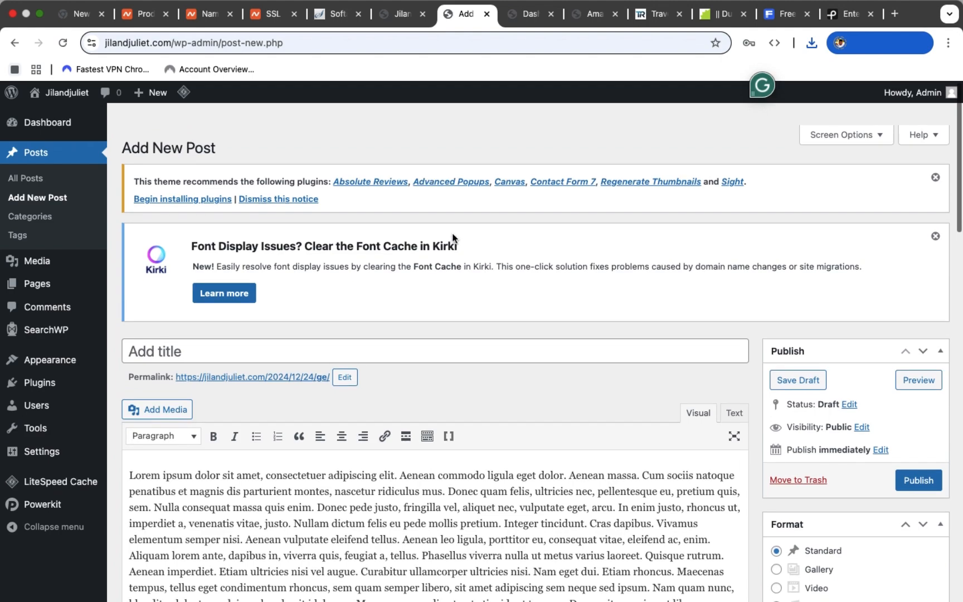
pyautogui.scroll(-15, 453, 237)
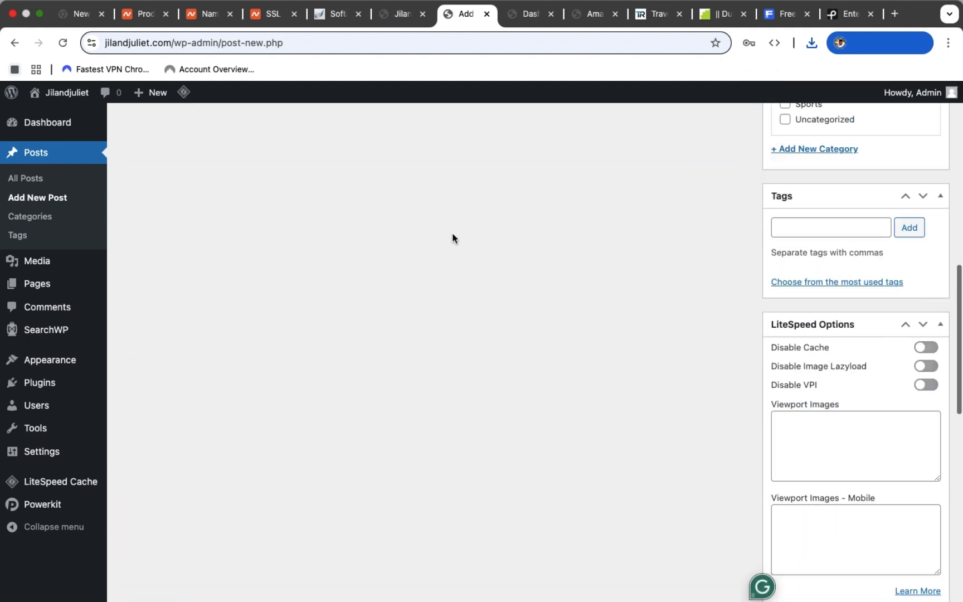
pyautogui.scroll(15, 858, 478)
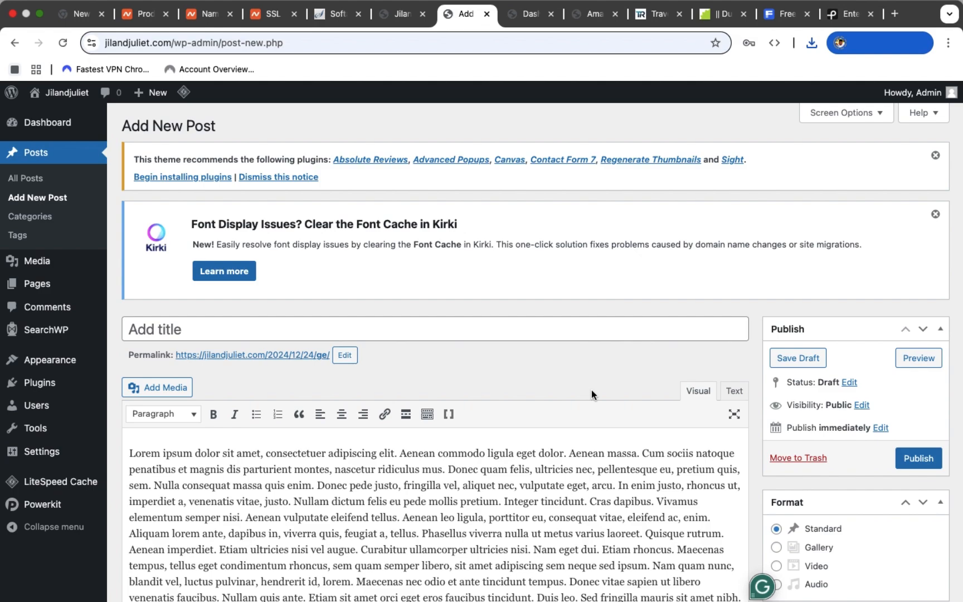
pyautogui.scroll(-15, 591, 390)
pyautogui.scroll(15, 591, 390)
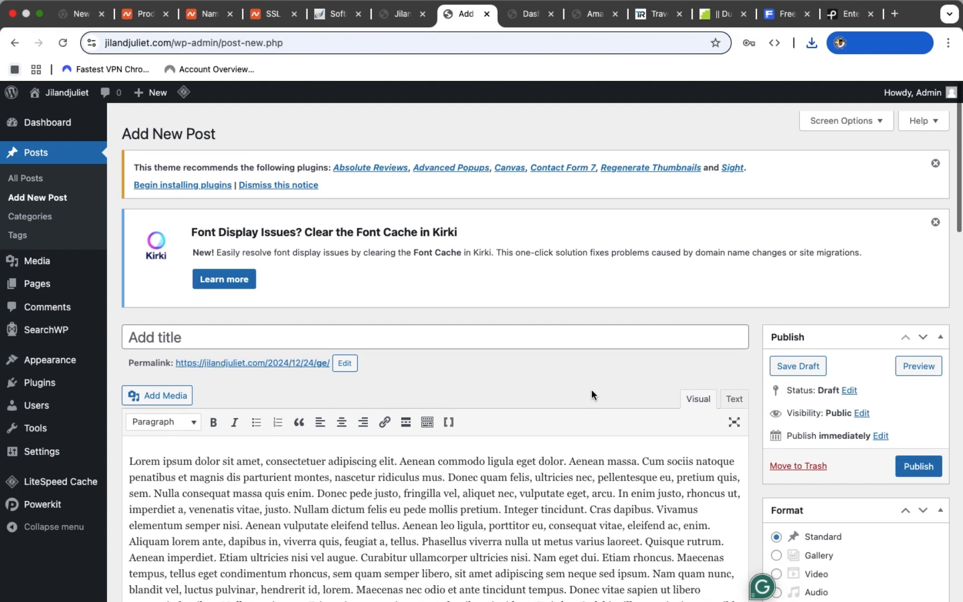
pyautogui.scroll(-15, 591, 390)
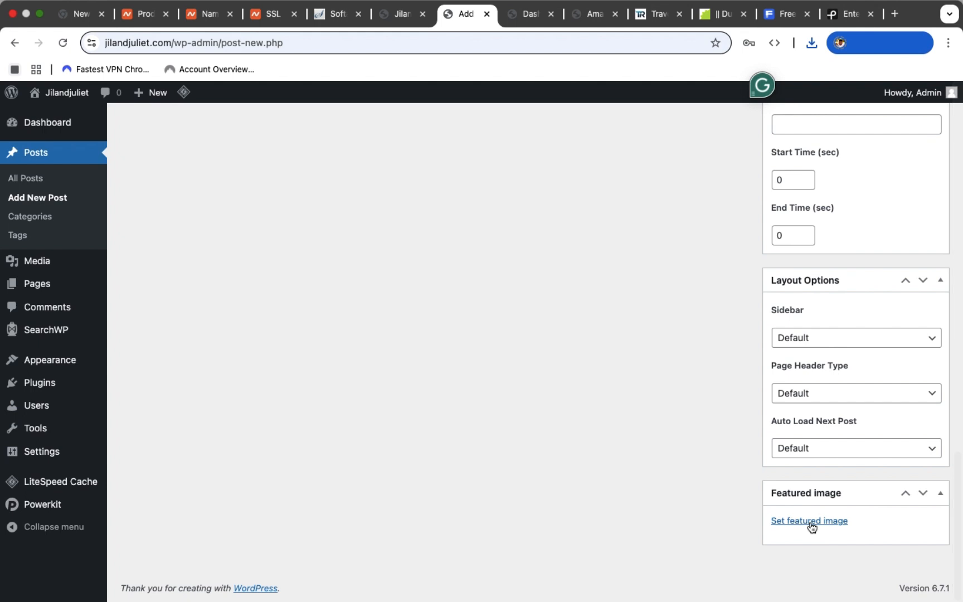
pyautogui.click(810, 521)
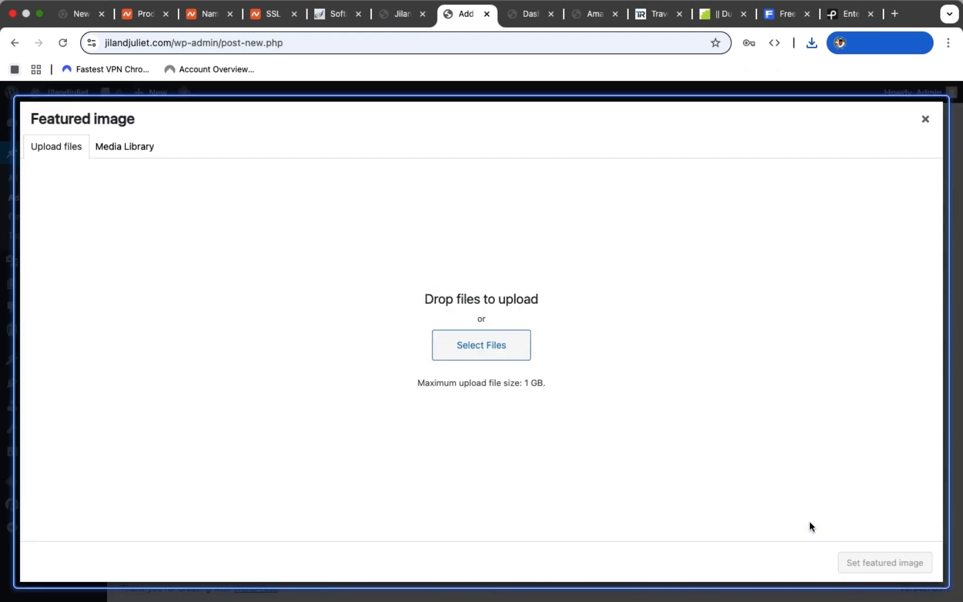
# Upload the red-lit concert crowd picture from the Mac's Photos library for the featured image.
pyautogui.click(481, 350)
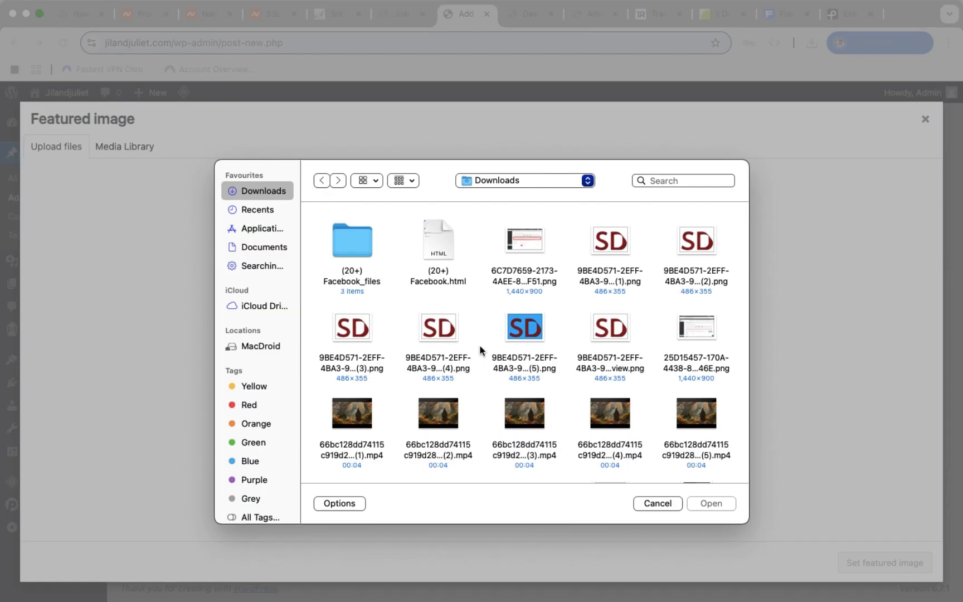
pyautogui.scroll(-3, 264, 427)
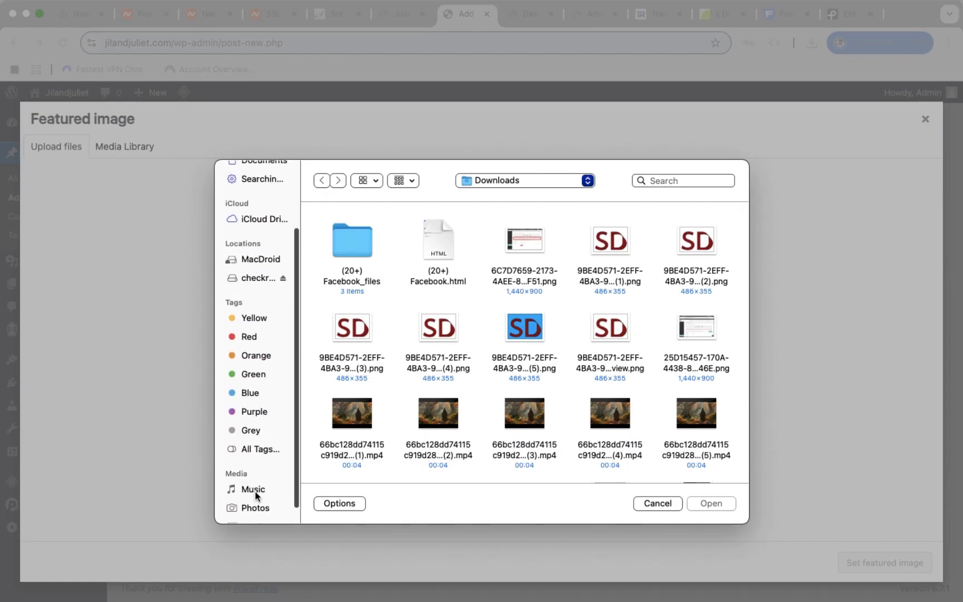
pyautogui.click(254, 492)
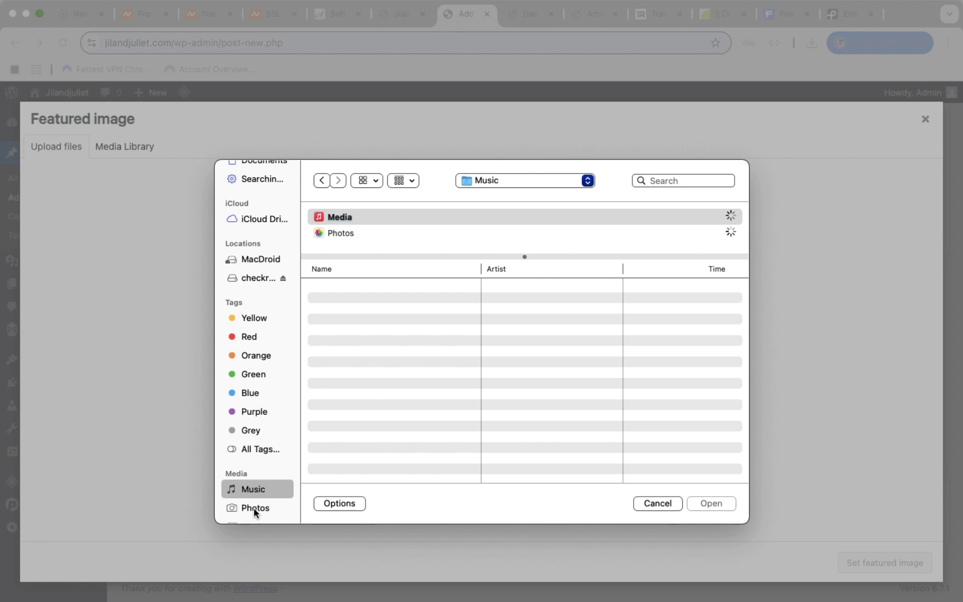
pyautogui.click(254, 508)
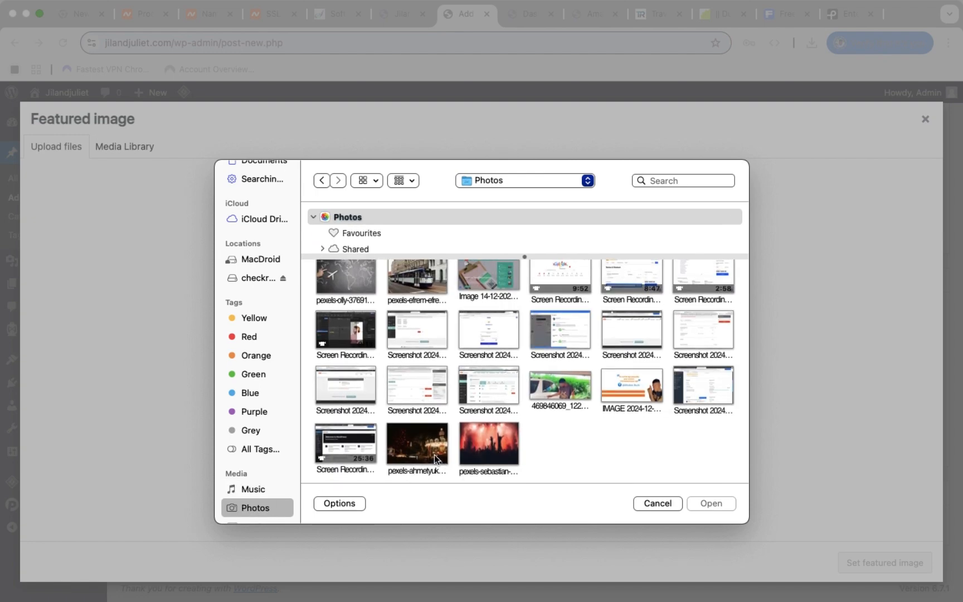
pyautogui.doubleClick(490, 452)
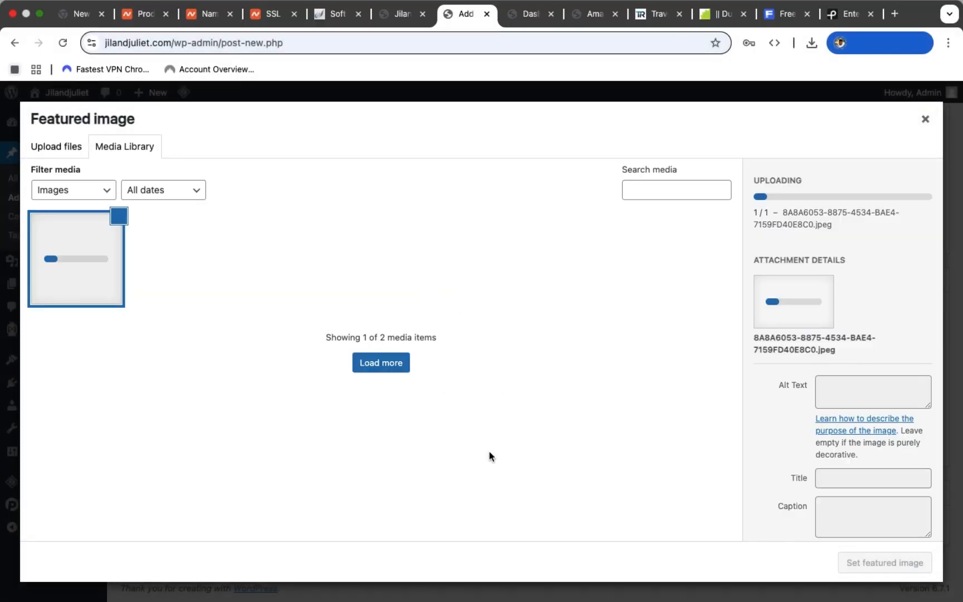
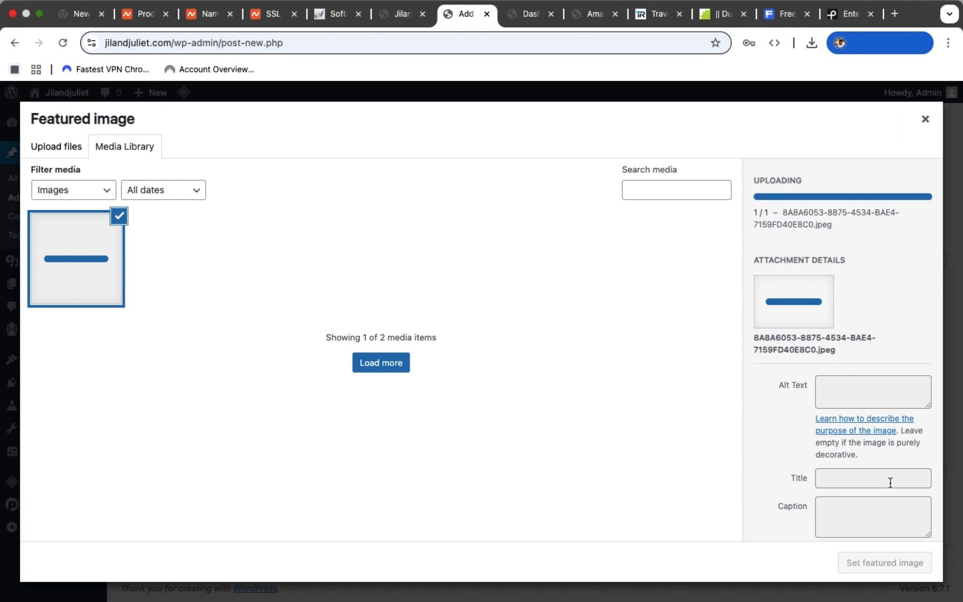
pyautogui.scroll(-1, 774, 390)
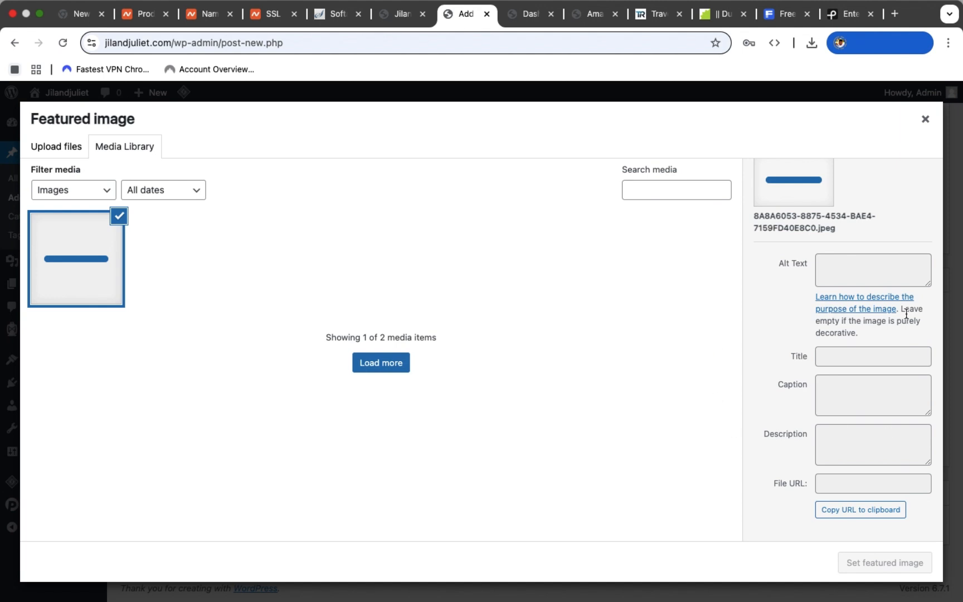
pyautogui.scroll(5, 797, 302)
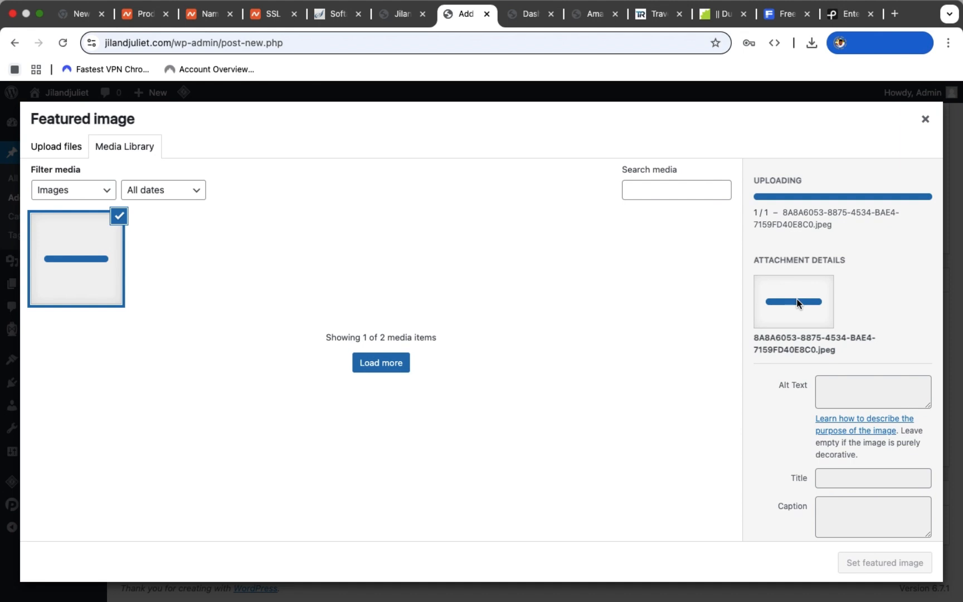
pyautogui.scroll(-5, 797, 303)
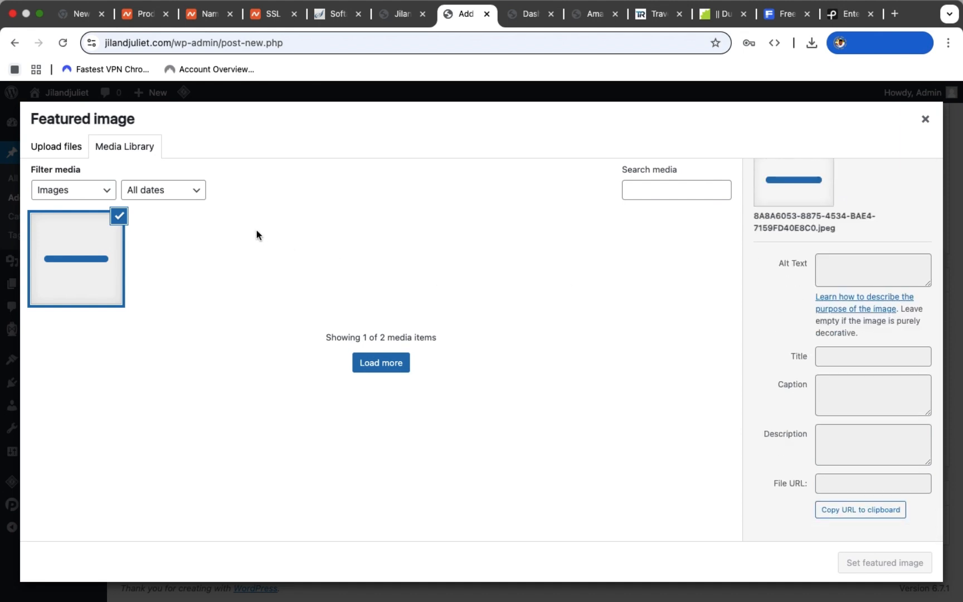
pyautogui.click(89, 272)
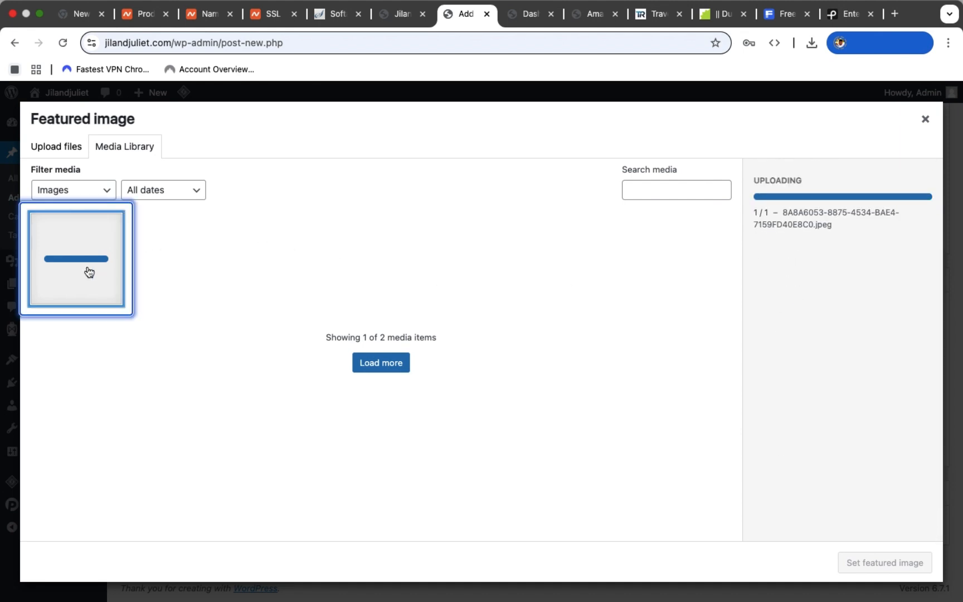
pyautogui.click(90, 272)
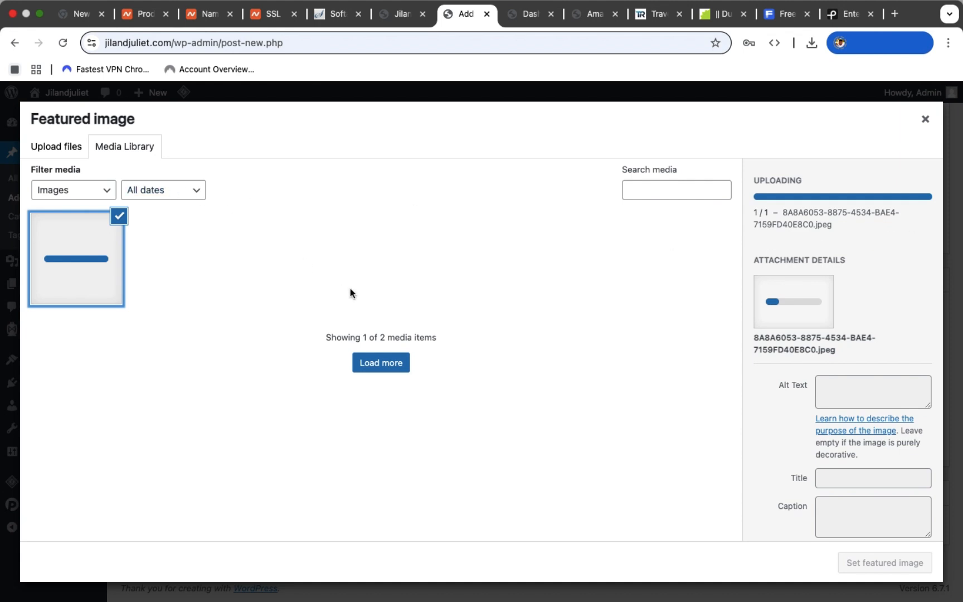
# Upload the picture of a football on a stadium pitch from the Mac's Photos library to the media library.
pyautogui.click(52, 149)
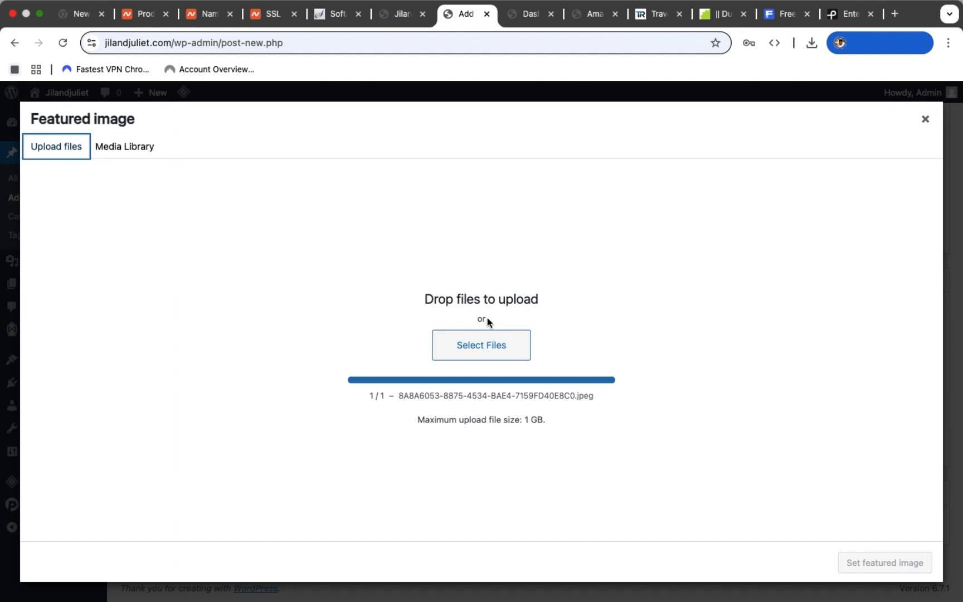
pyautogui.click(489, 349)
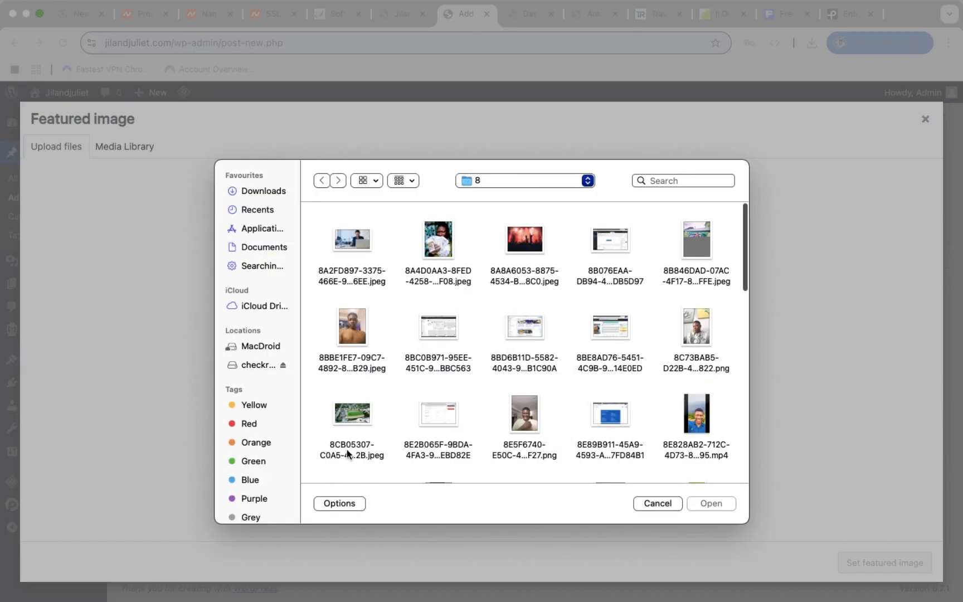
pyautogui.scroll(-4, 271, 426)
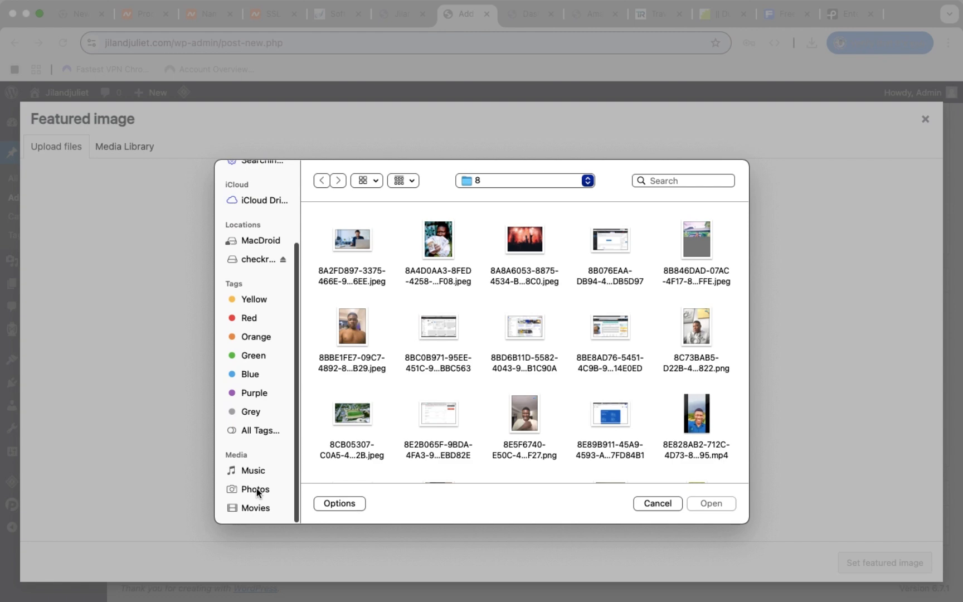
pyautogui.click(257, 488)
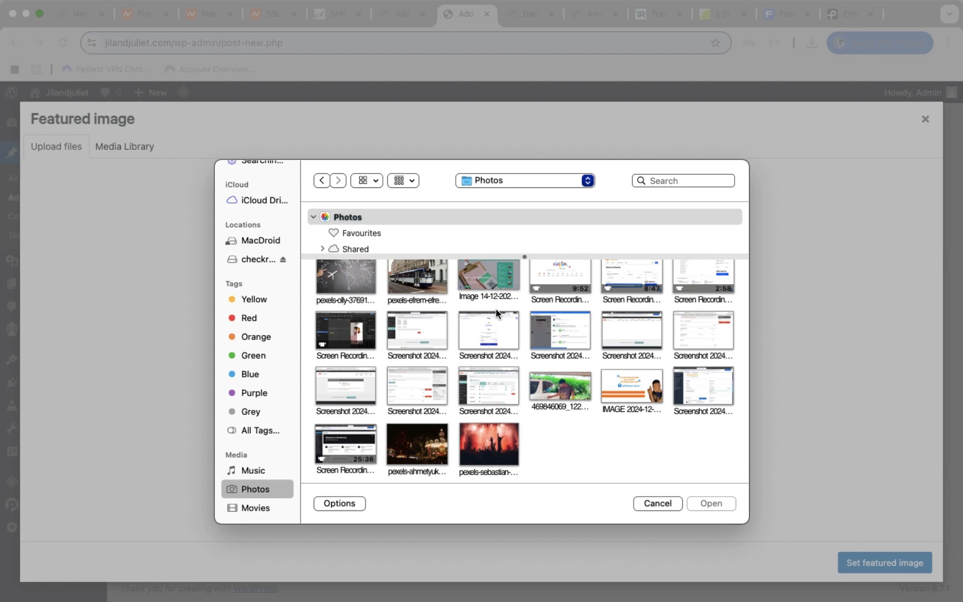
pyautogui.scroll(5, 496, 313)
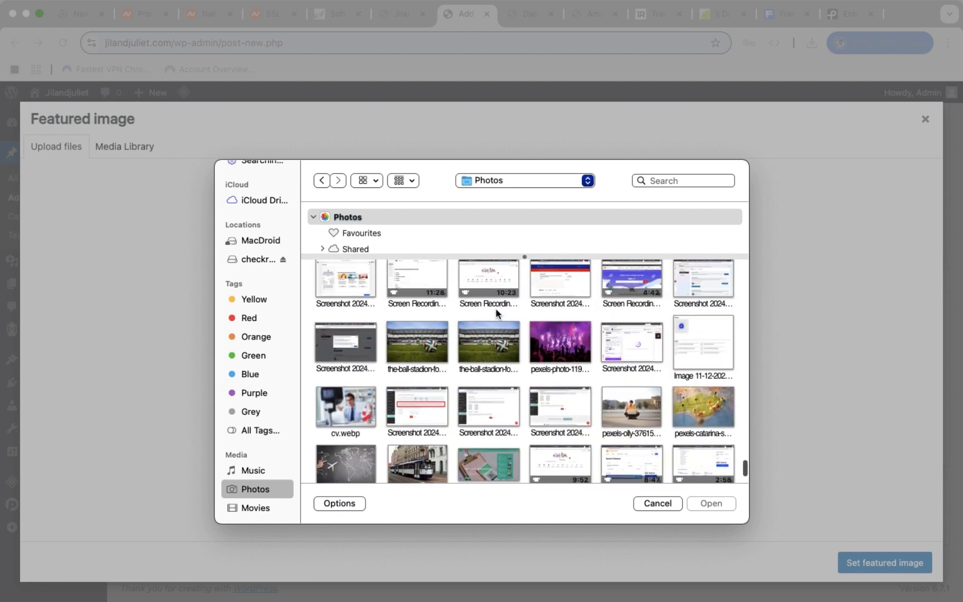
pyautogui.scroll(-5, 496, 313)
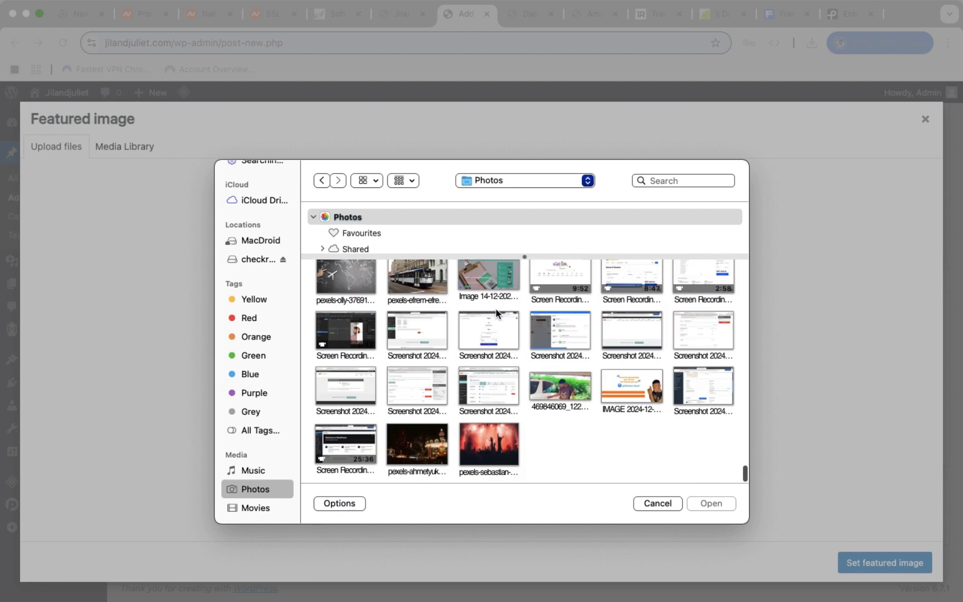
pyautogui.scroll(5, 496, 313)
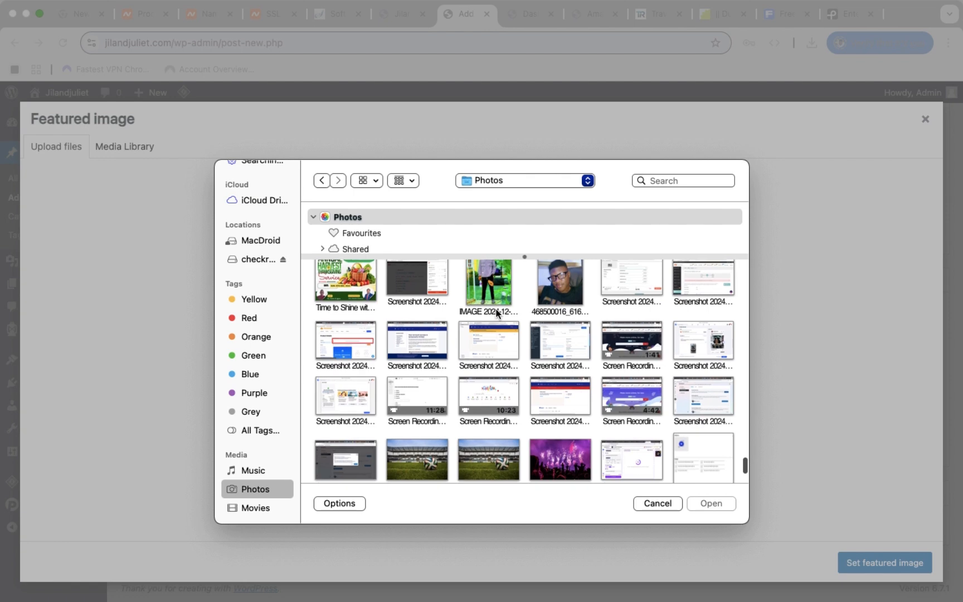
pyautogui.scroll(2, 496, 313)
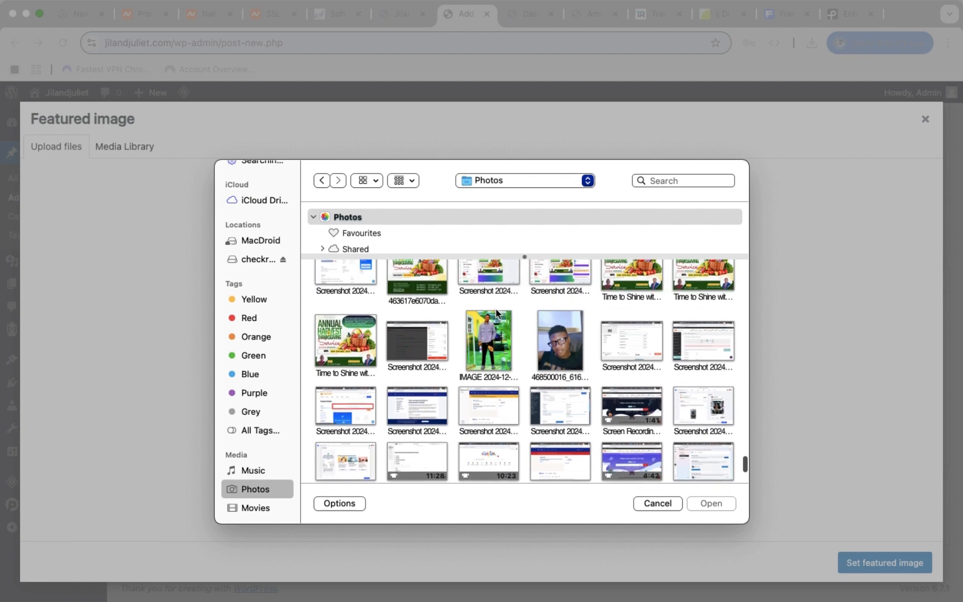
pyautogui.scroll(4, 496, 313)
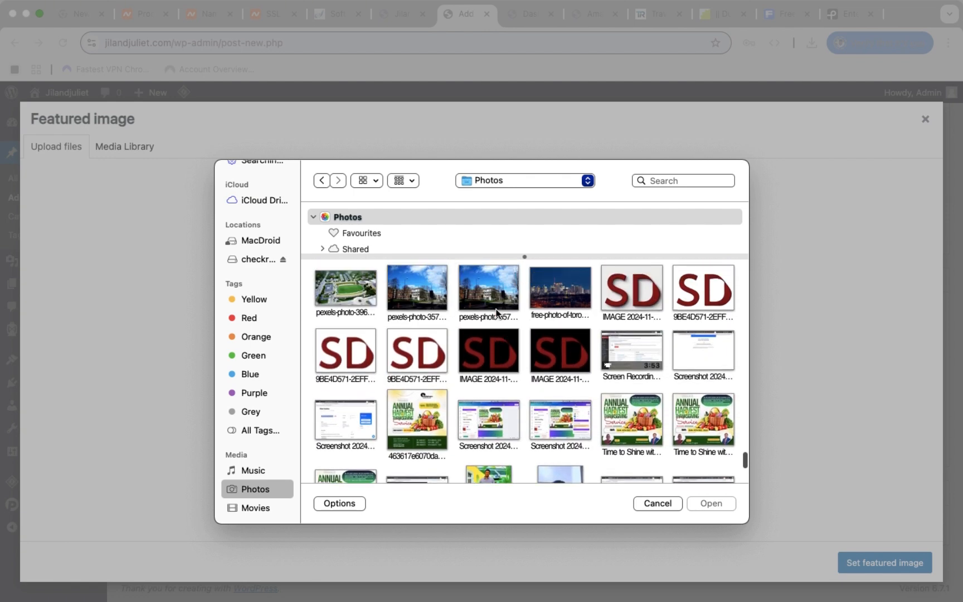
pyautogui.scroll(2, 496, 314)
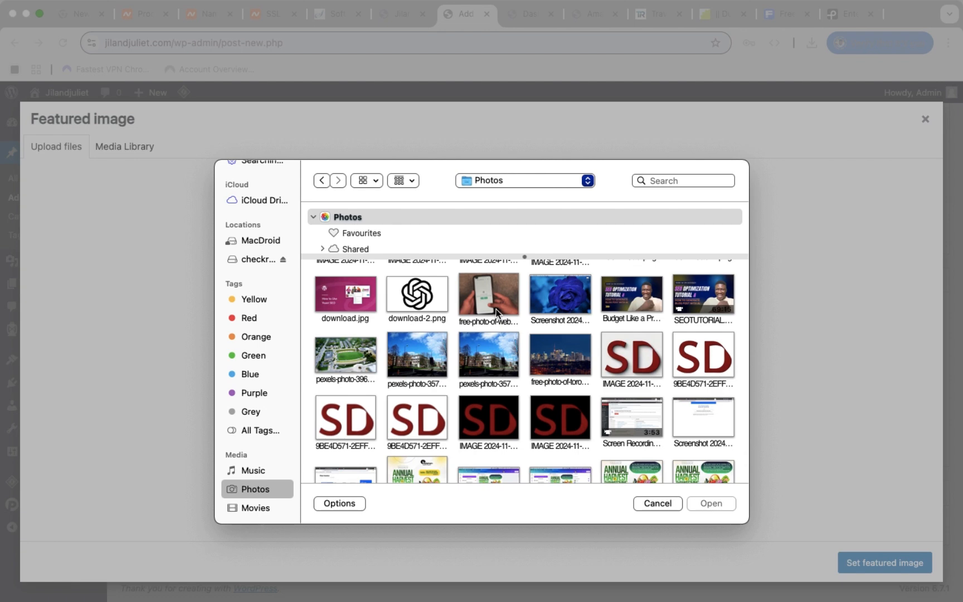
pyautogui.scroll(5, 496, 313)
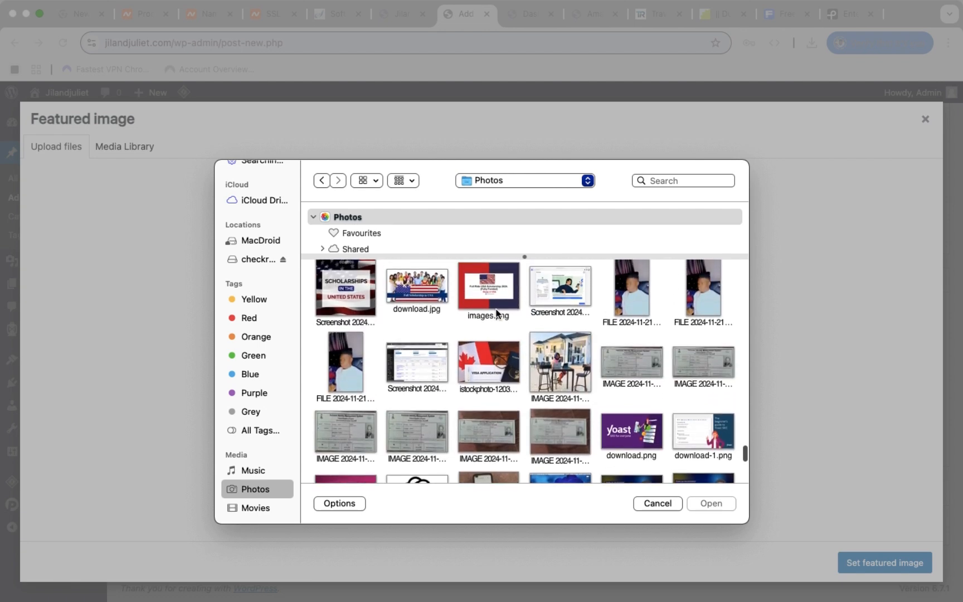
pyautogui.scroll(2, 496, 313)
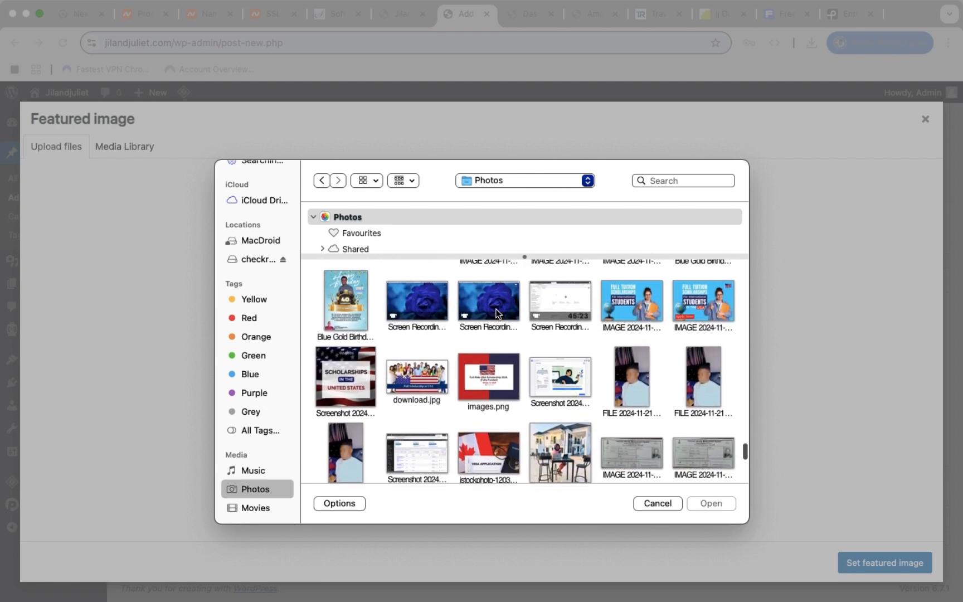
pyautogui.scroll(3, 496, 312)
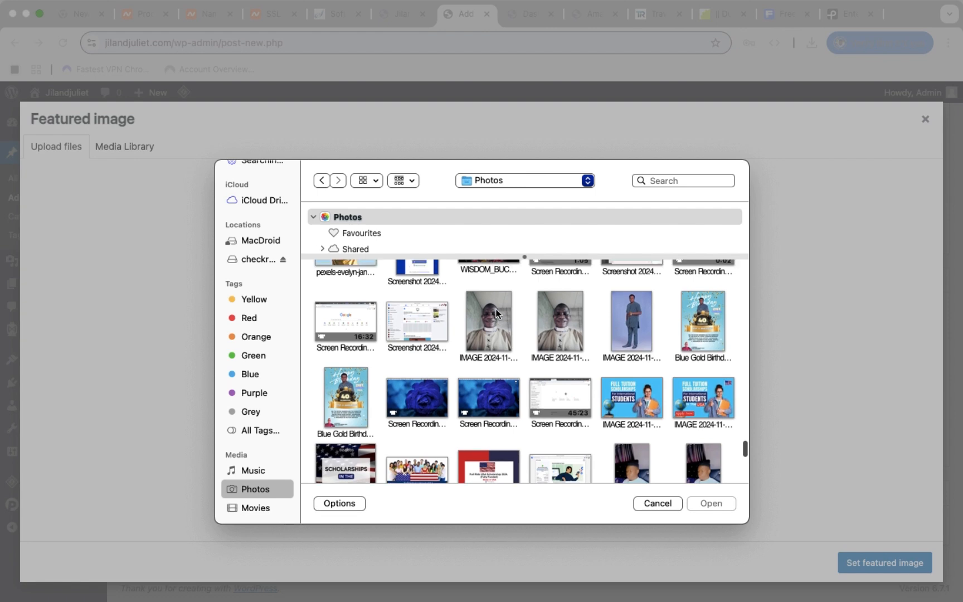
pyautogui.scroll(5, 496, 313)
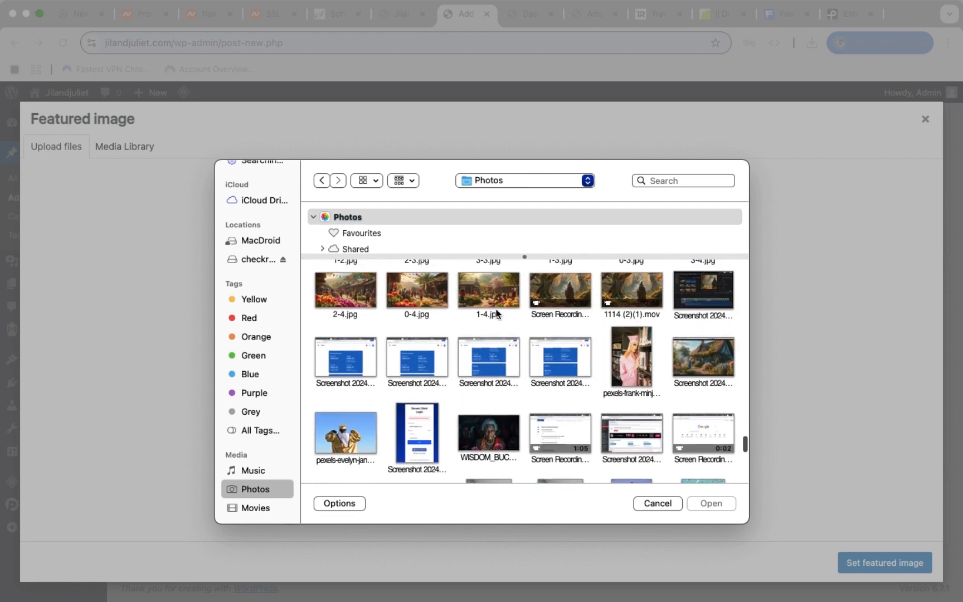
pyautogui.scroll(10, 496, 314)
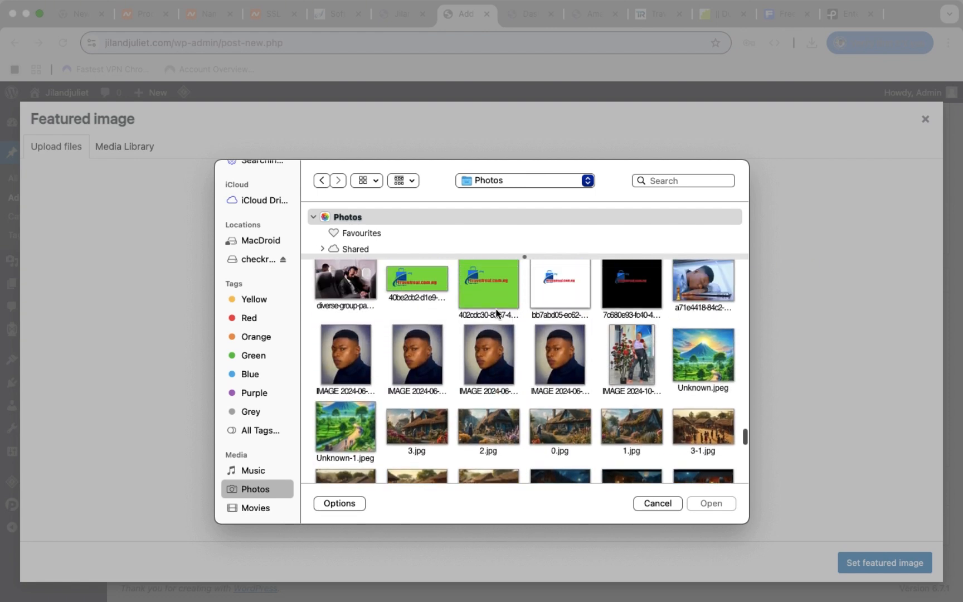
pyautogui.scroll(-4, 496, 313)
pyautogui.scroll(-15, 496, 312)
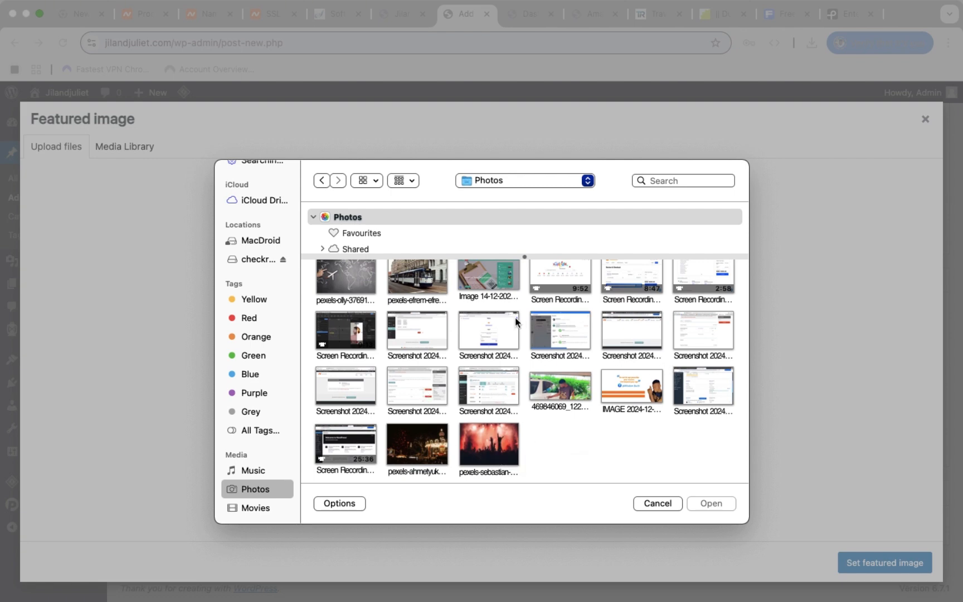
pyautogui.scroll(3, 514, 317)
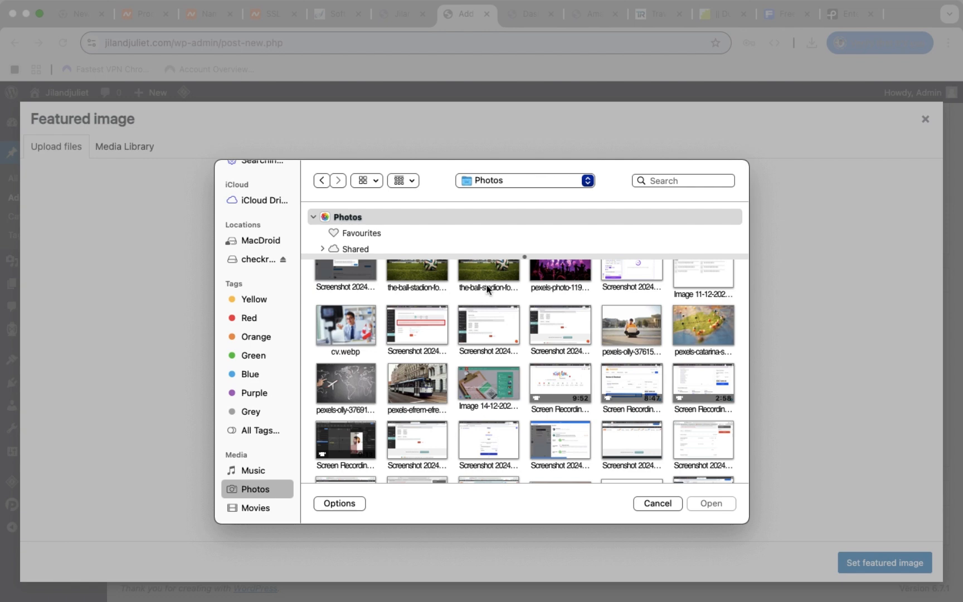
pyautogui.scroll(2, 484, 281)
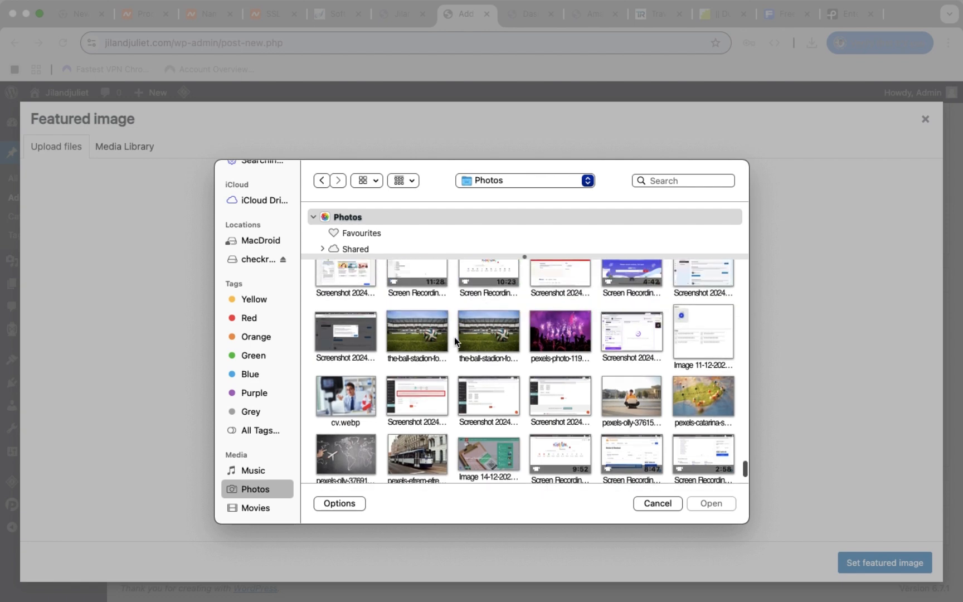
pyautogui.doubleClick(481, 339)
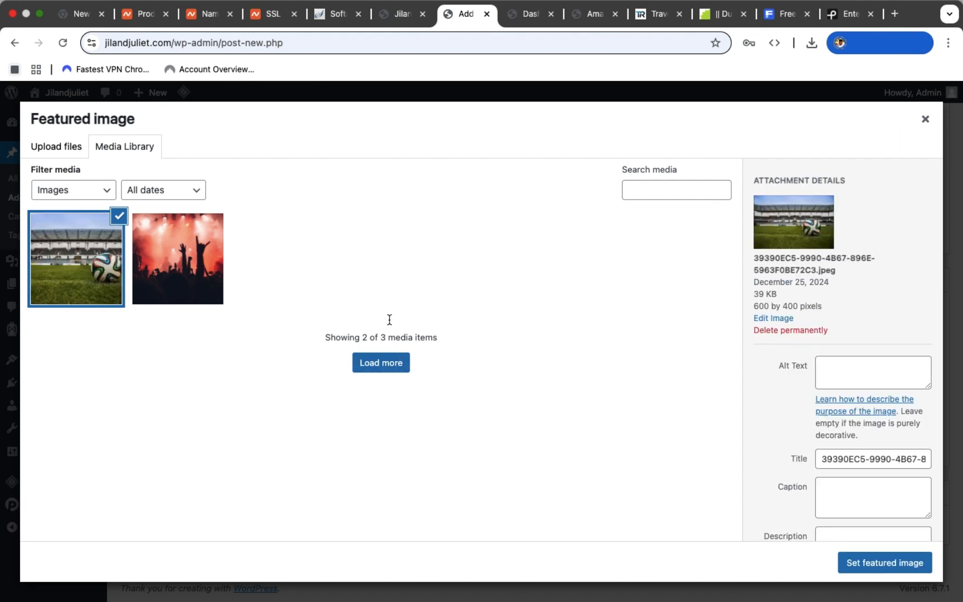
# Set the red-lit concert crowd picture from the media library as the post's featured image.
pyautogui.click(198, 278)
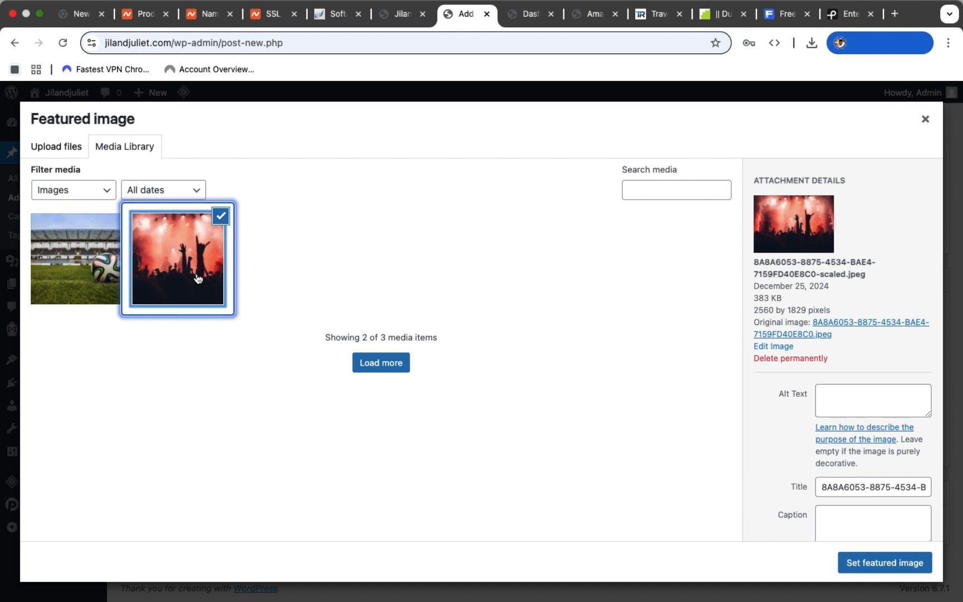
pyautogui.click(886, 567)
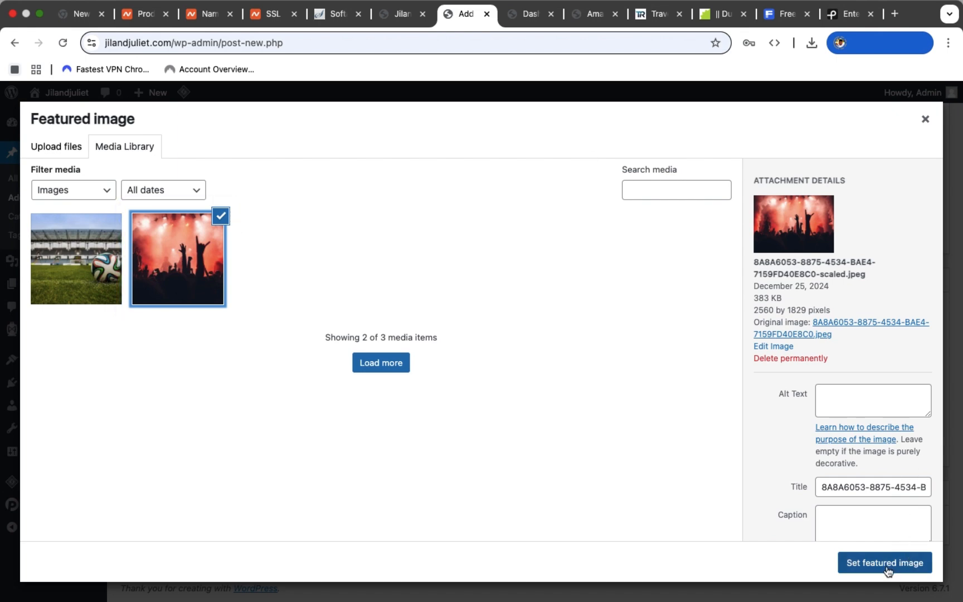
pyautogui.click(887, 564)
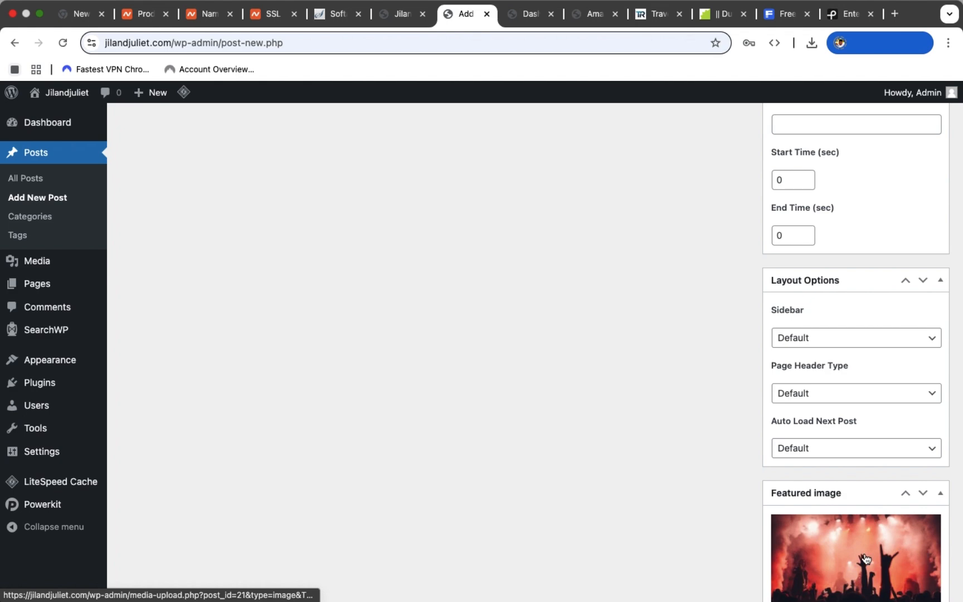
# Title the new post "The Richest Musician In The World.".
pyautogui.scroll(15, 652, 211)
pyautogui.scroll(4, 652, 212)
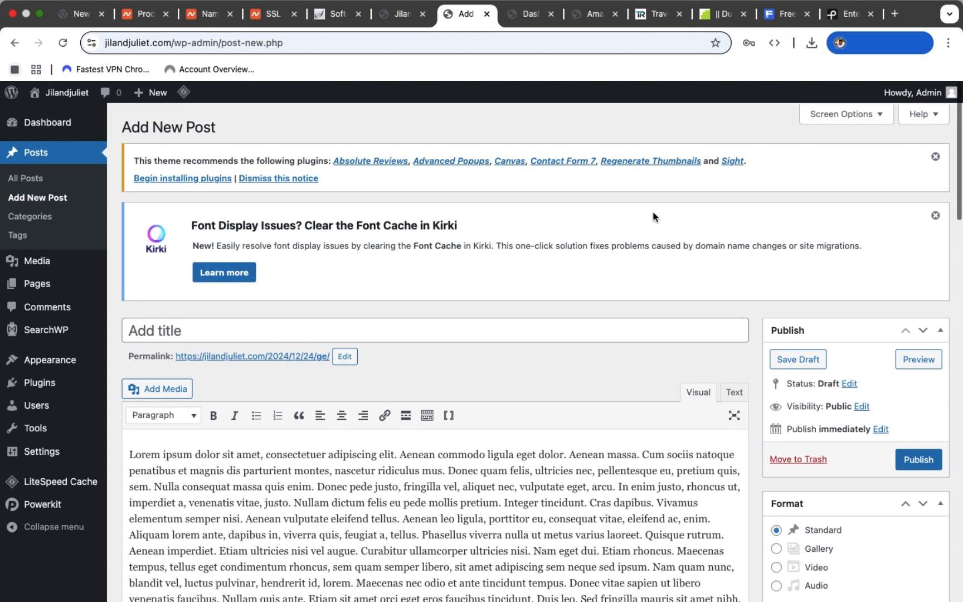
pyautogui.click(146, 326)
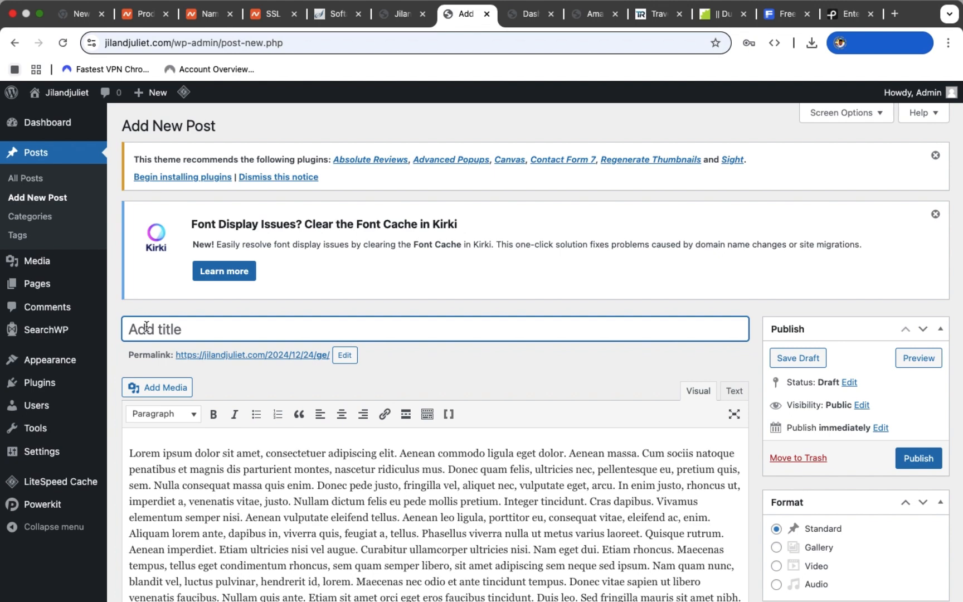
pyautogui.write('The Riche')
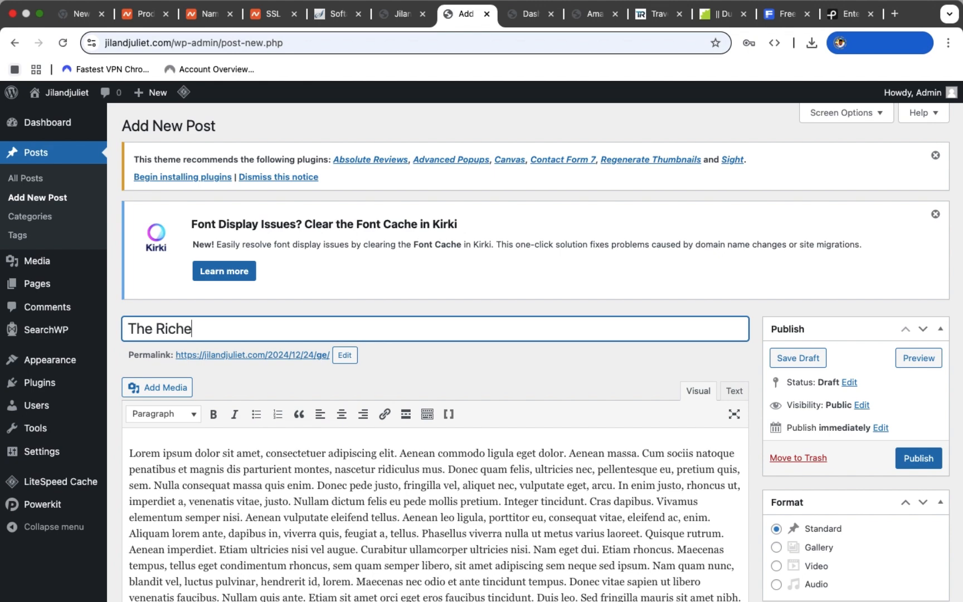
pyautogui.write('st Musician')
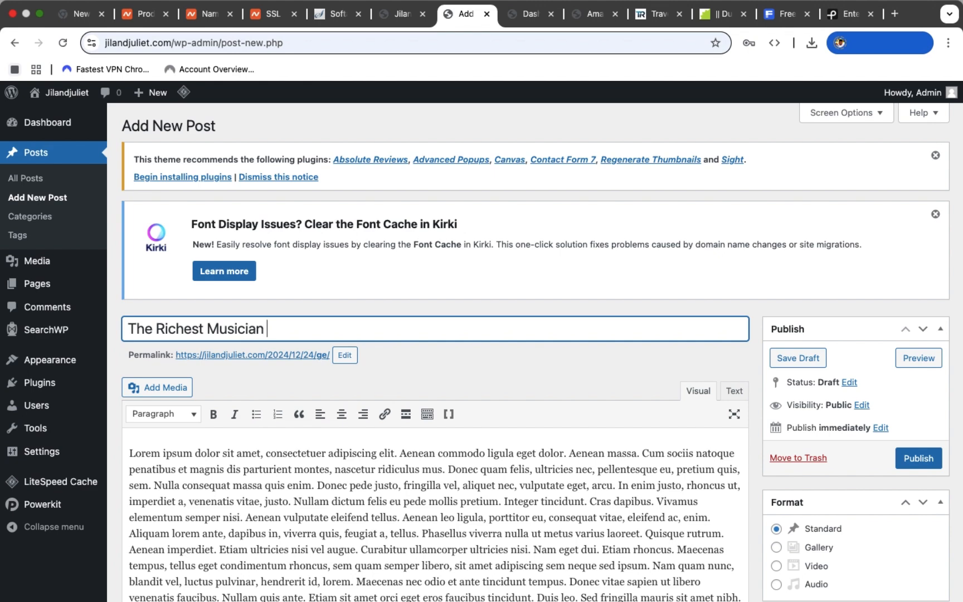
pyautogui.write(' In The World.')
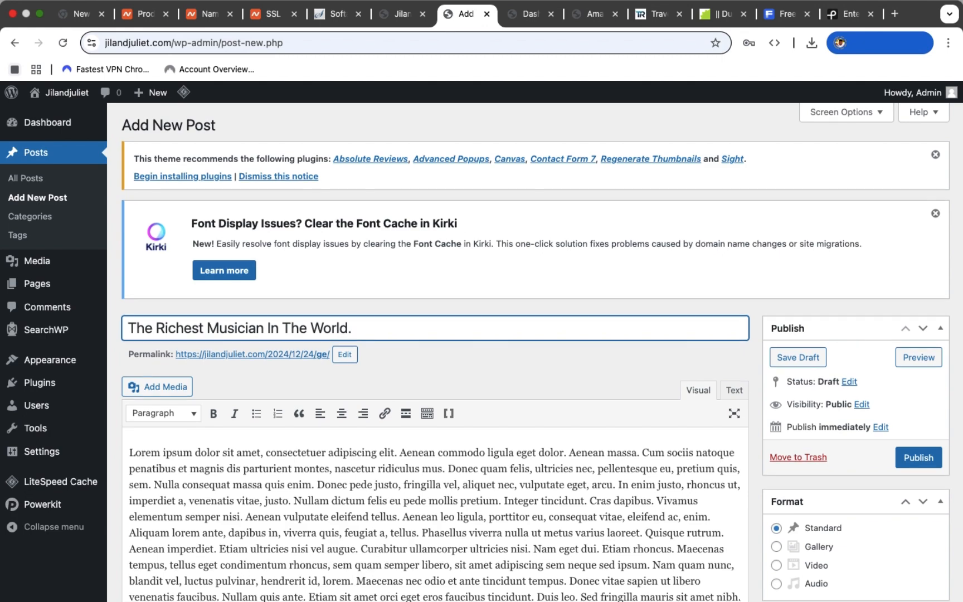
pyautogui.scroll(-15, 434, 351)
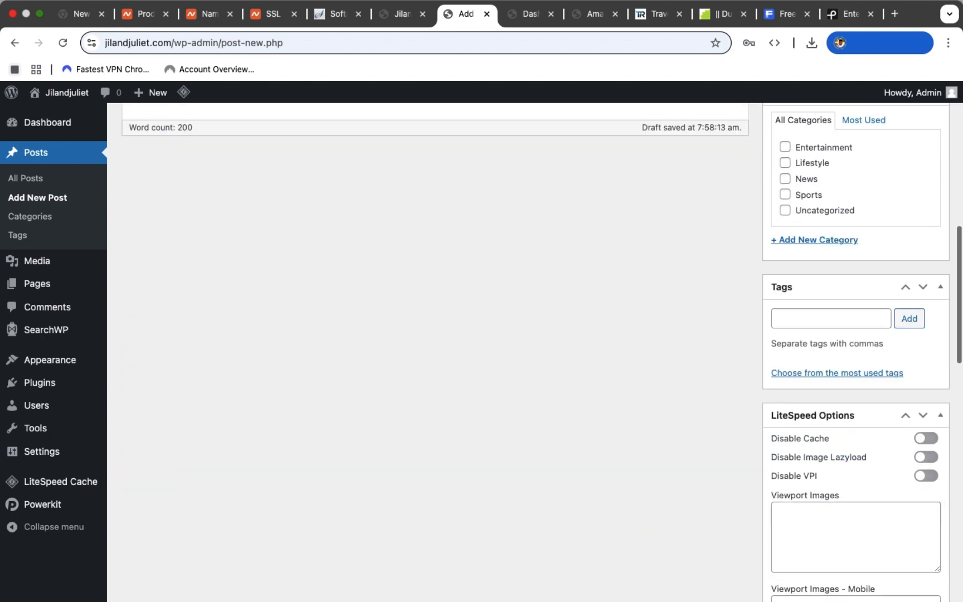
pyautogui.write('.')
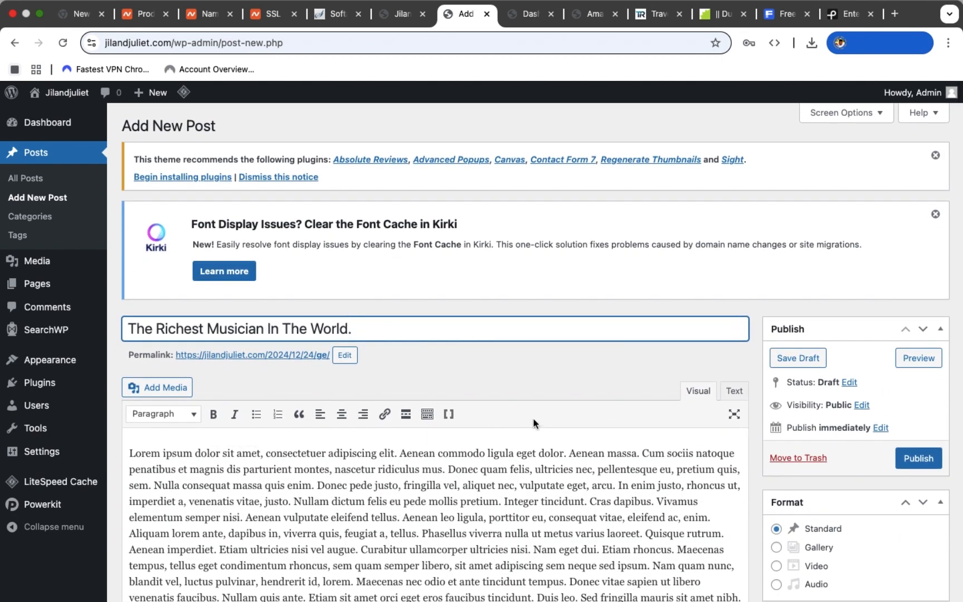
pyautogui.scroll(-5, 644, 471)
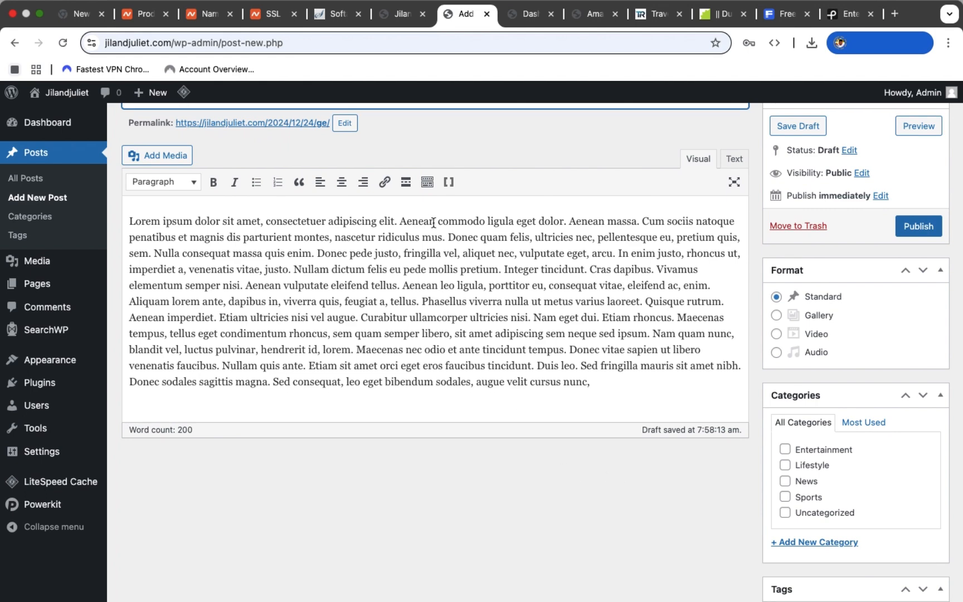
pyautogui.scroll(5, 430, 218)
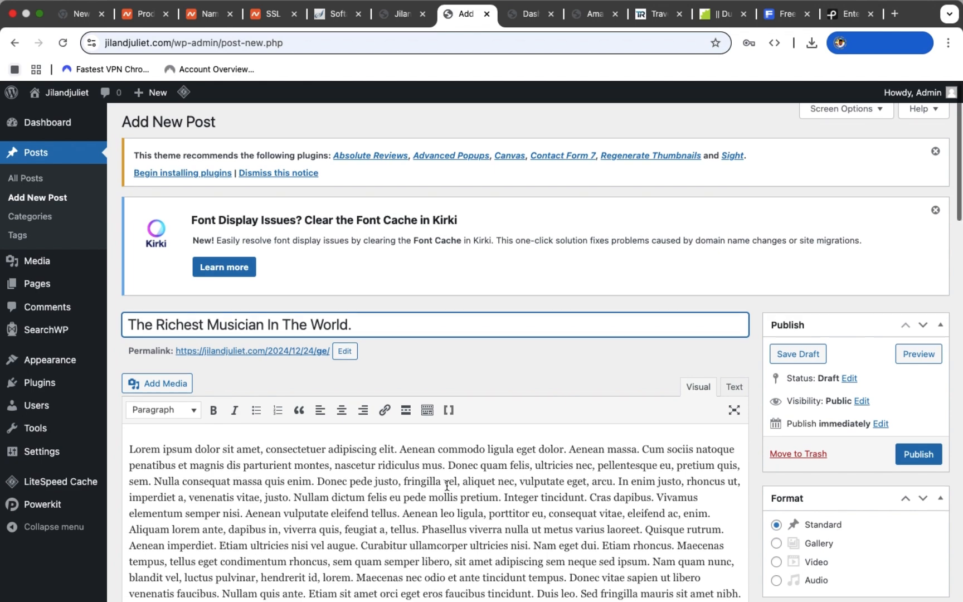
# Assign the musician post to the Entertainment category and publish it.
pyautogui.scroll(-3, 444, 485)
pyautogui.scroll(3, 446, 485)
pyautogui.scroll(-1, 447, 485)
pyautogui.scroll(-3, 447, 486)
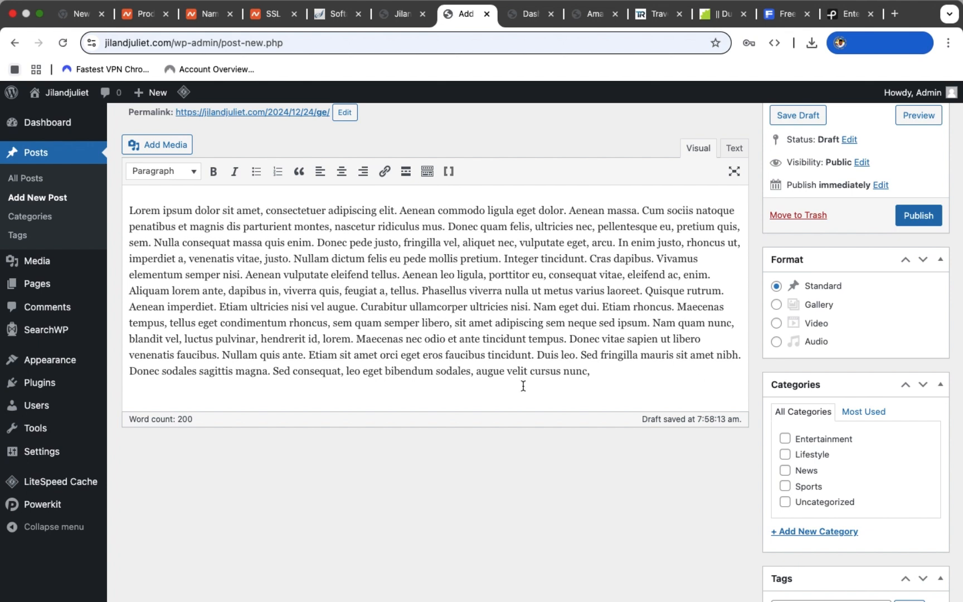
pyautogui.click(786, 440)
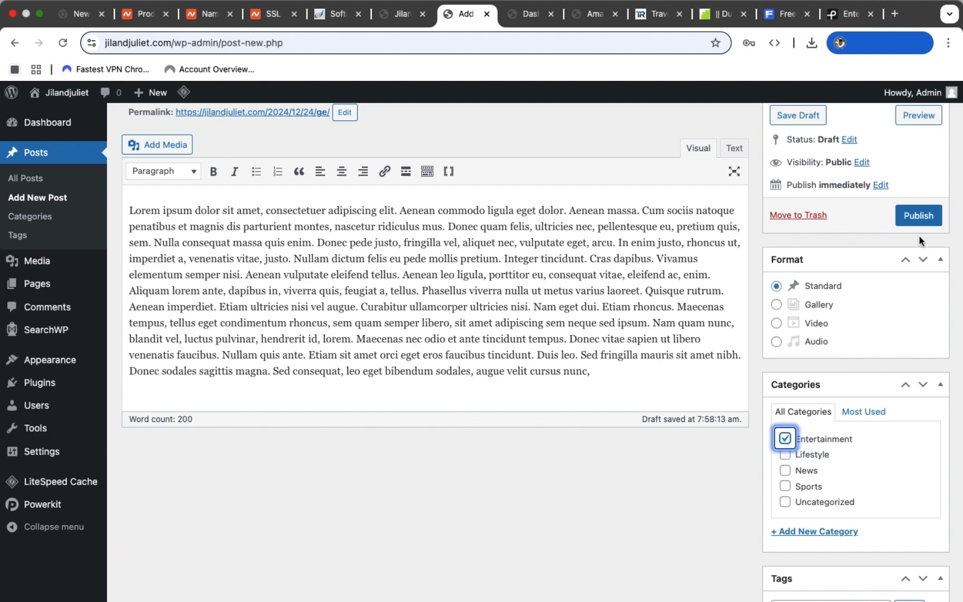
pyautogui.scroll(5, 757, 234)
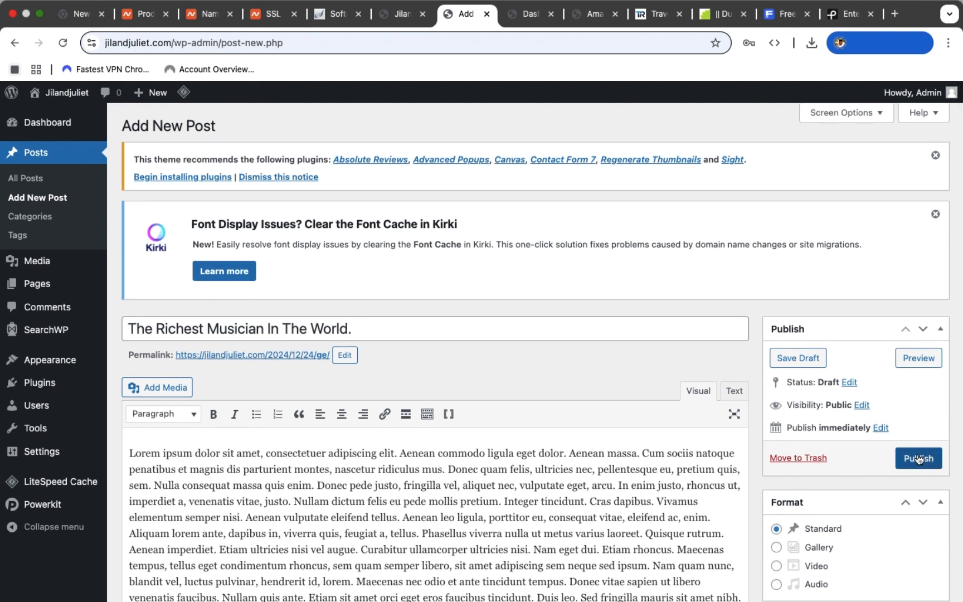
pyautogui.click(916, 460)
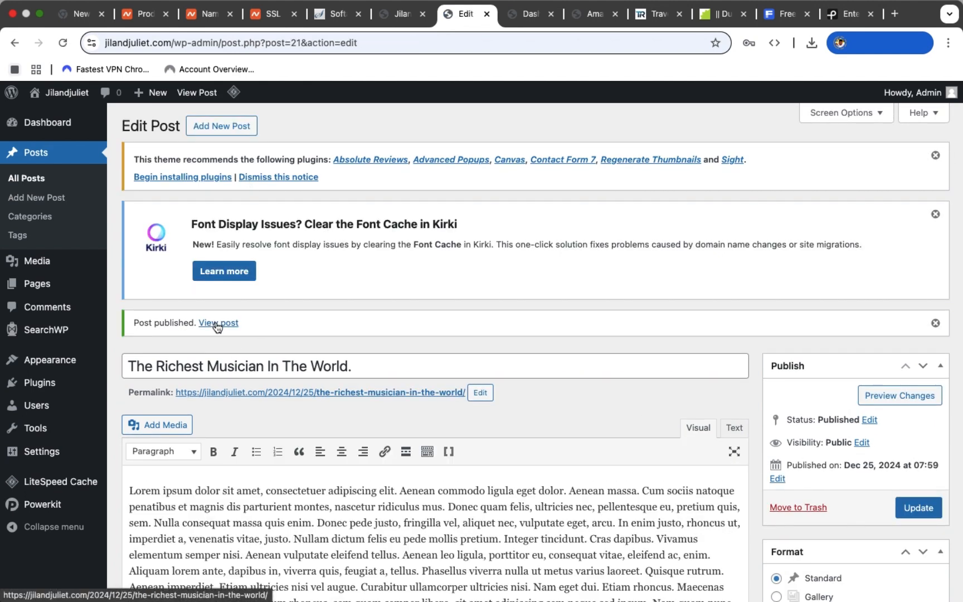
# View the published musician post on the site, check its featured image and body text, and return to the editor.
pyautogui.click(216, 324)
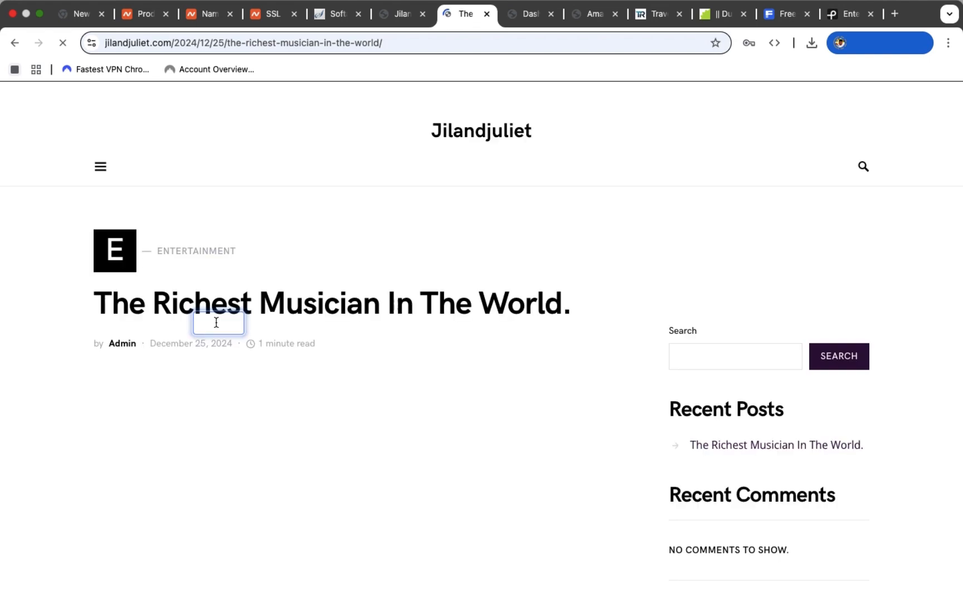
pyautogui.scroll(-6, 329, 373)
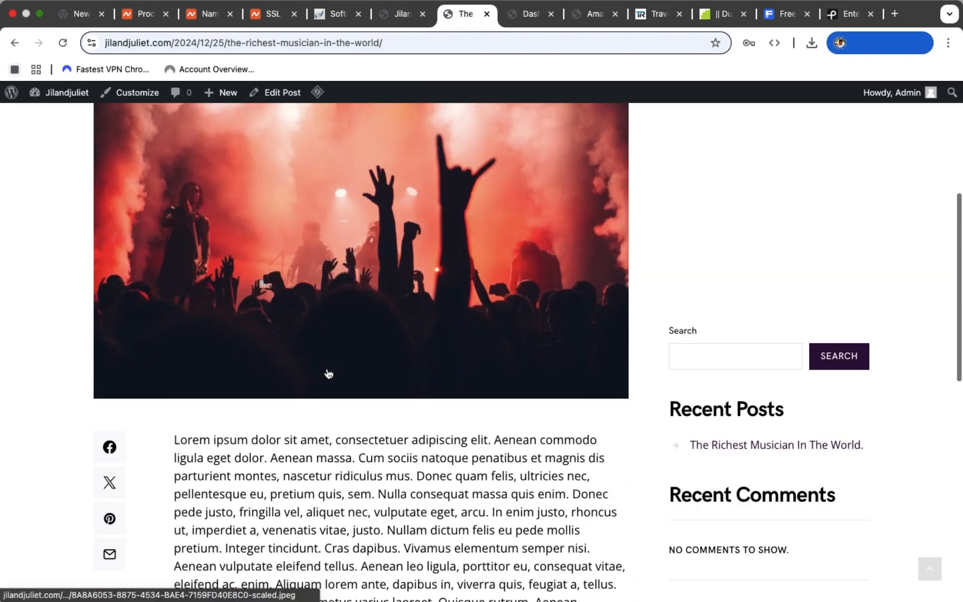
pyautogui.scroll(-11, 329, 373)
pyautogui.scroll(9, 327, 368)
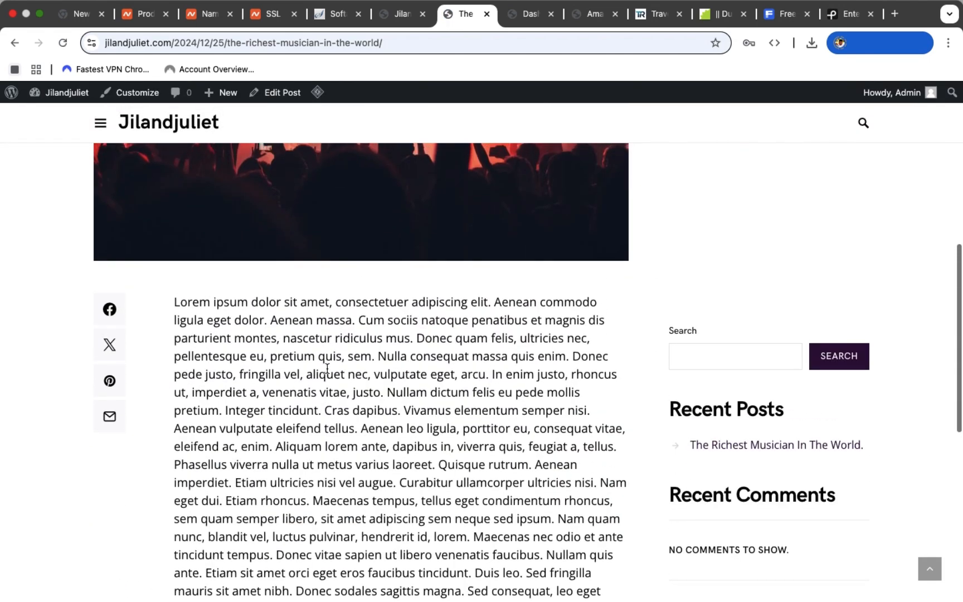
pyautogui.scroll(8, 326, 368)
pyautogui.scroll(-12, 327, 368)
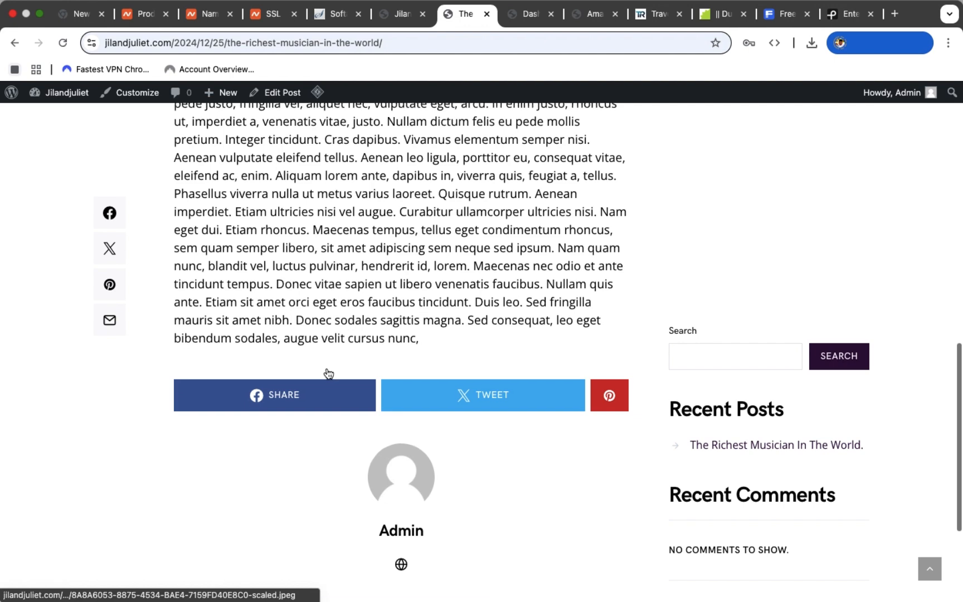
pyautogui.scroll(-4, 328, 373)
pyautogui.scroll(15, 326, 374)
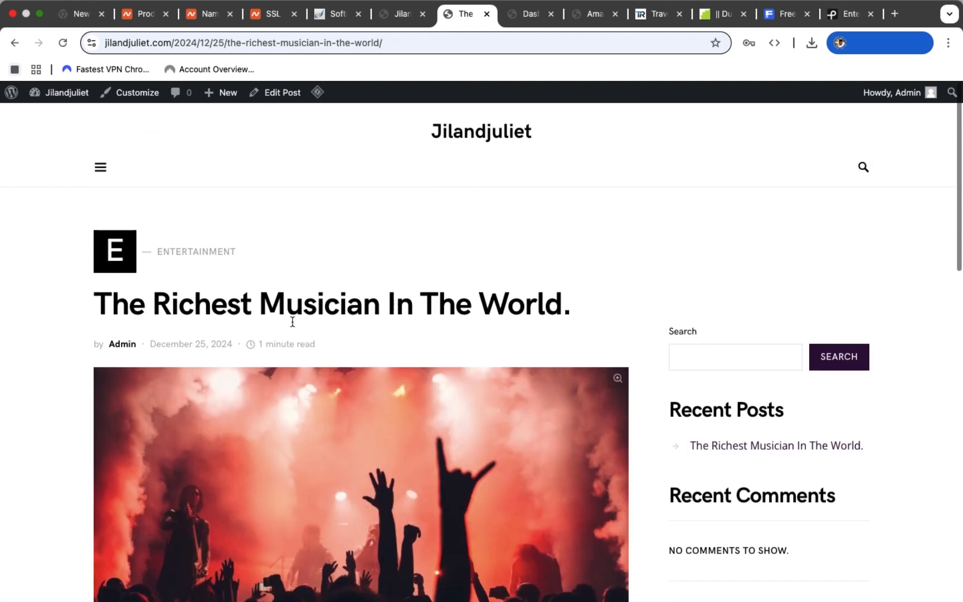
pyautogui.hscroll(-5, 568, 365)
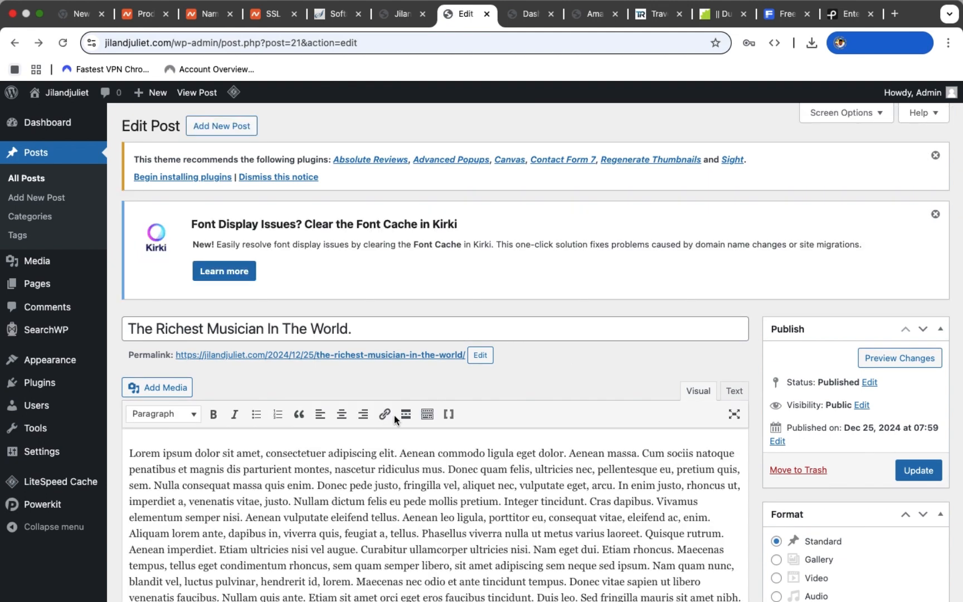
# Start a new post and set the football stadium picture from the media library as its featured image.
pyautogui.click(234, 129)
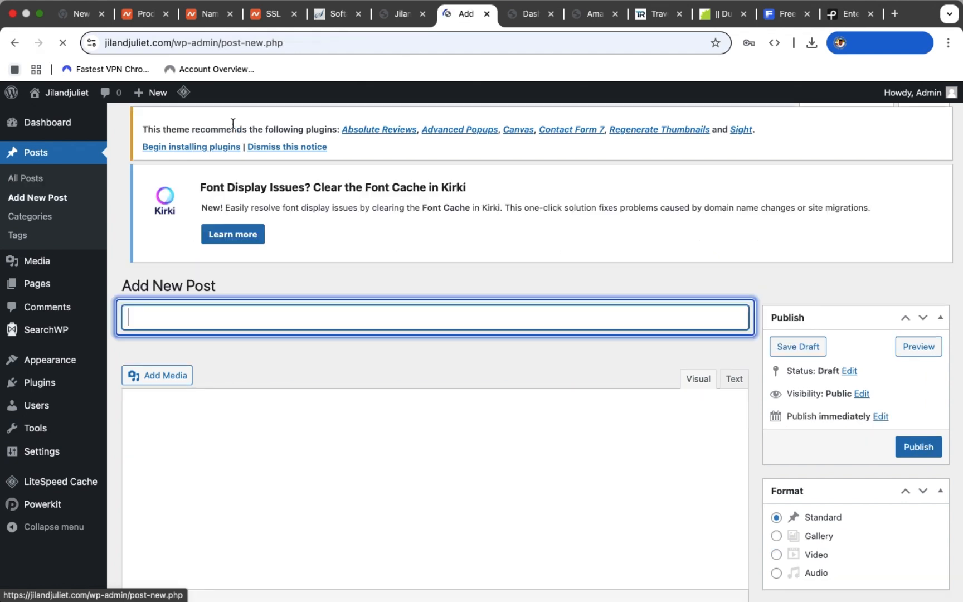
pyautogui.scroll(-20, 792, 496)
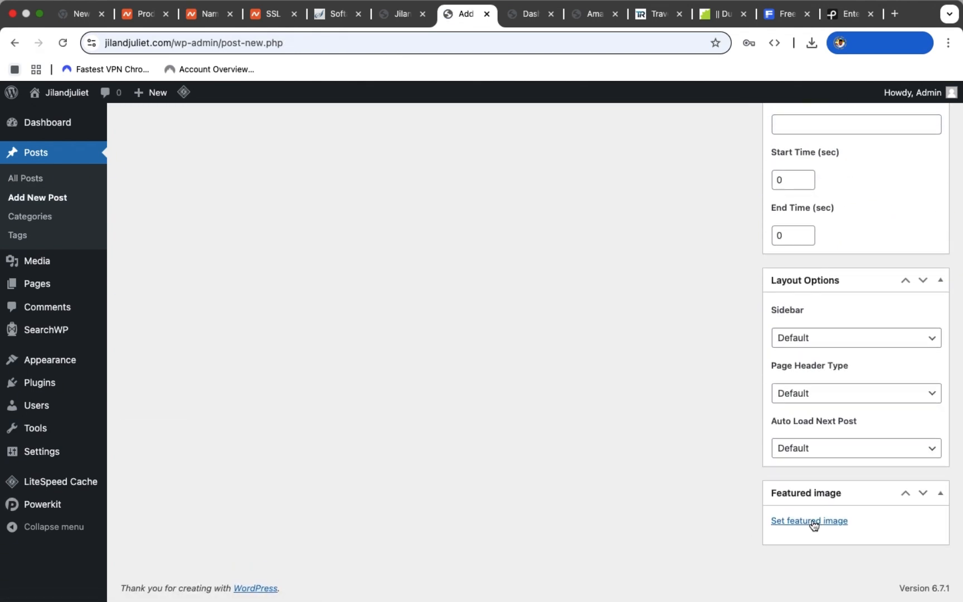
pyautogui.click(813, 519)
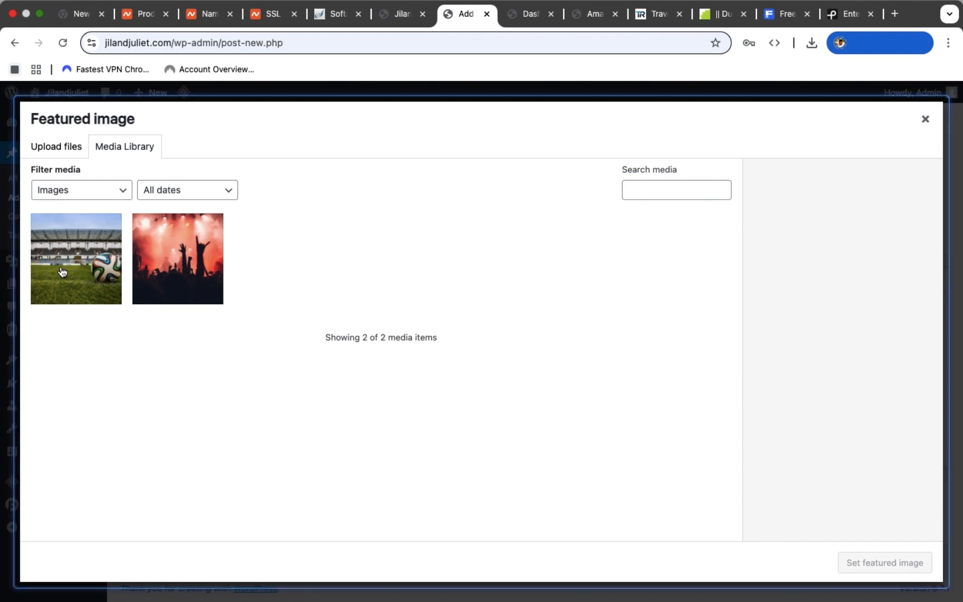
pyautogui.click(62, 271)
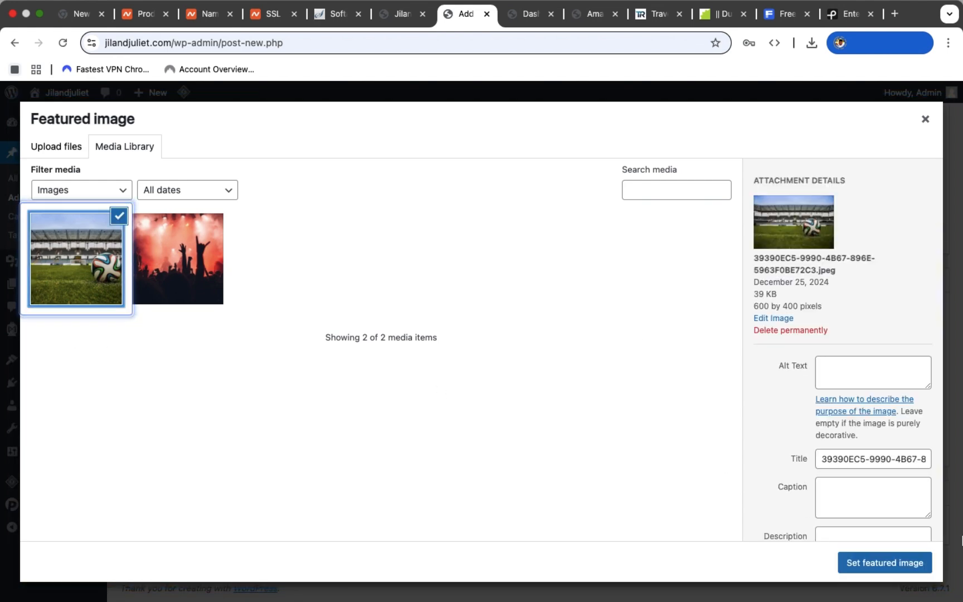
pyautogui.click(906, 563)
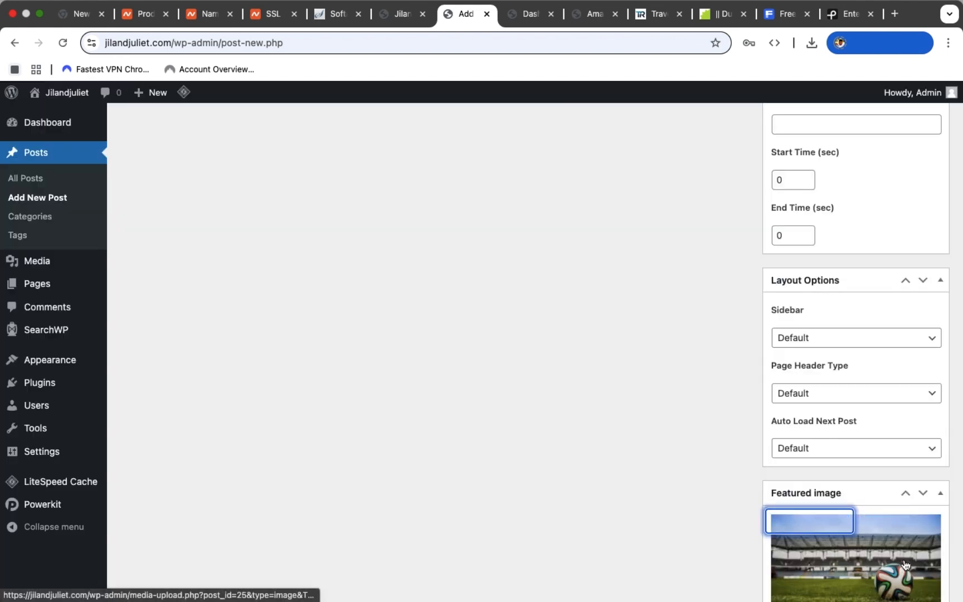
# Title the new post "The Most Successful Footbal Team In The World".
pyautogui.scroll(10, 651, 250)
pyautogui.scroll(5, 651, 251)
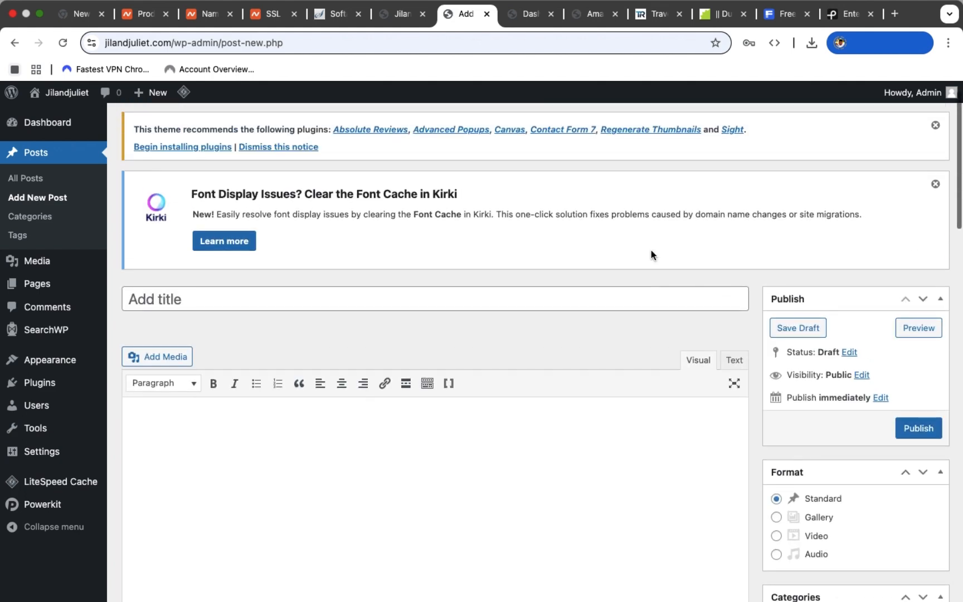
pyautogui.click(186, 329)
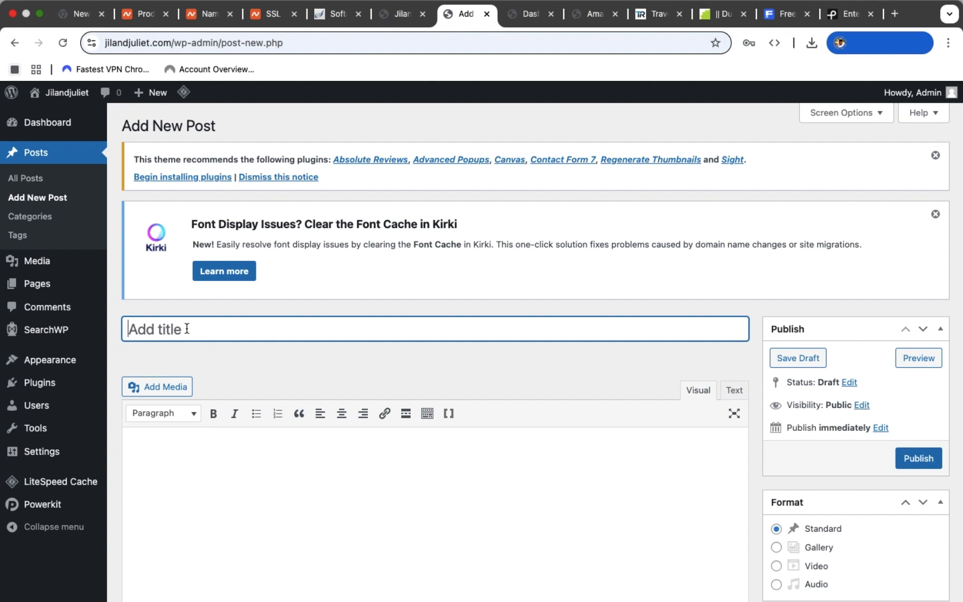
pyautogui.write('The ')
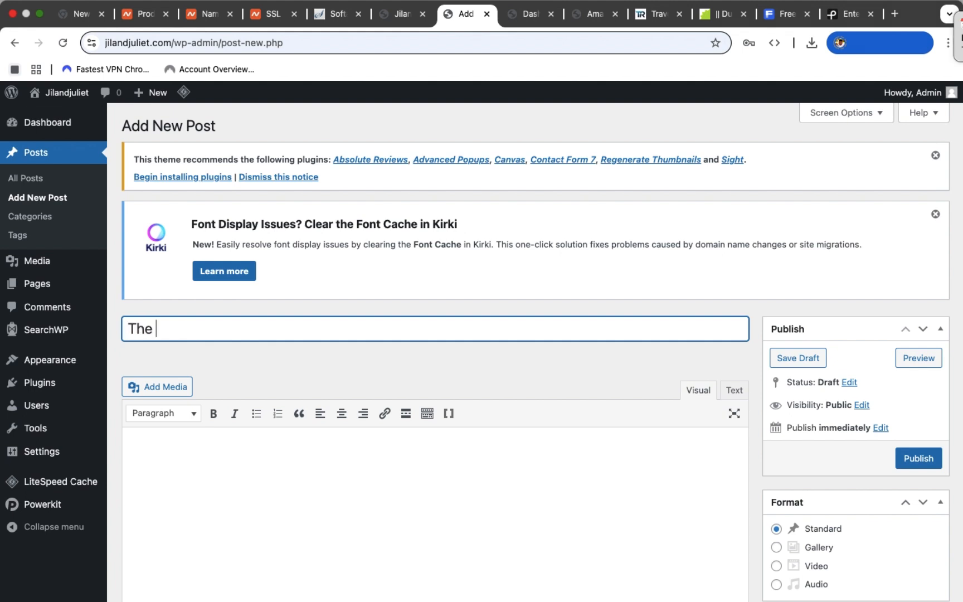
pyautogui.write('Mos')
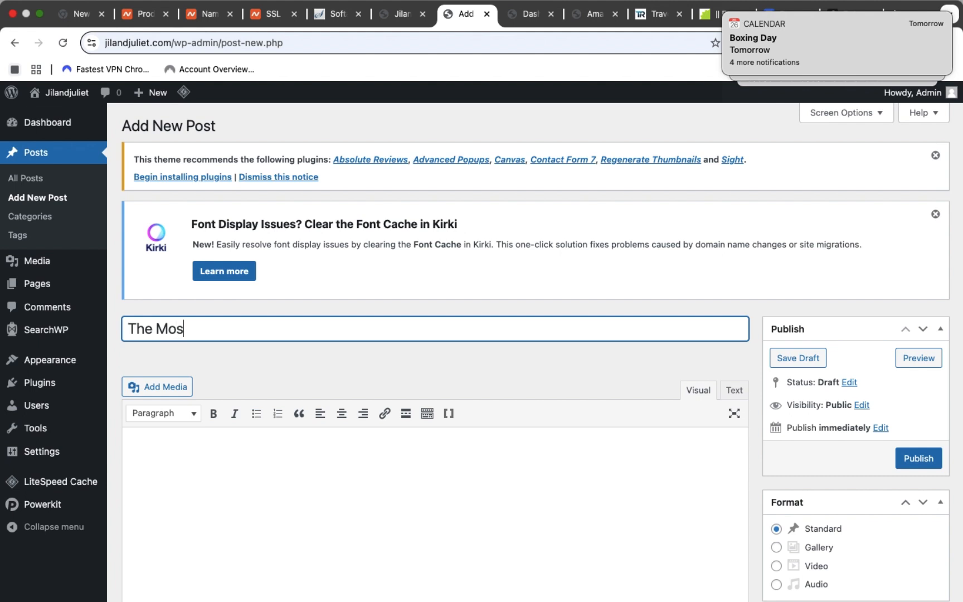
pyautogui.write('t Successful')
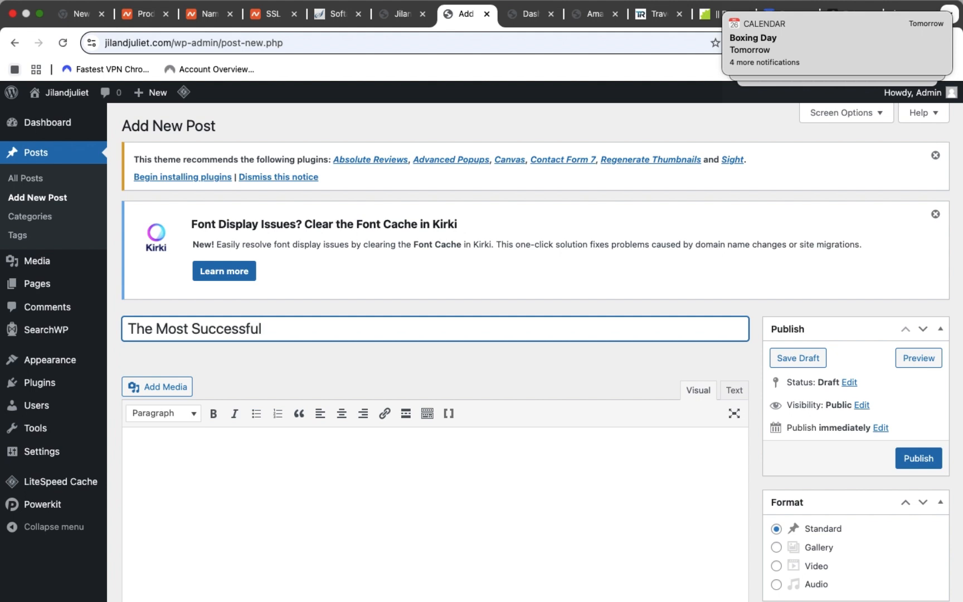
pyautogui.write(' Footbal Team In The World')
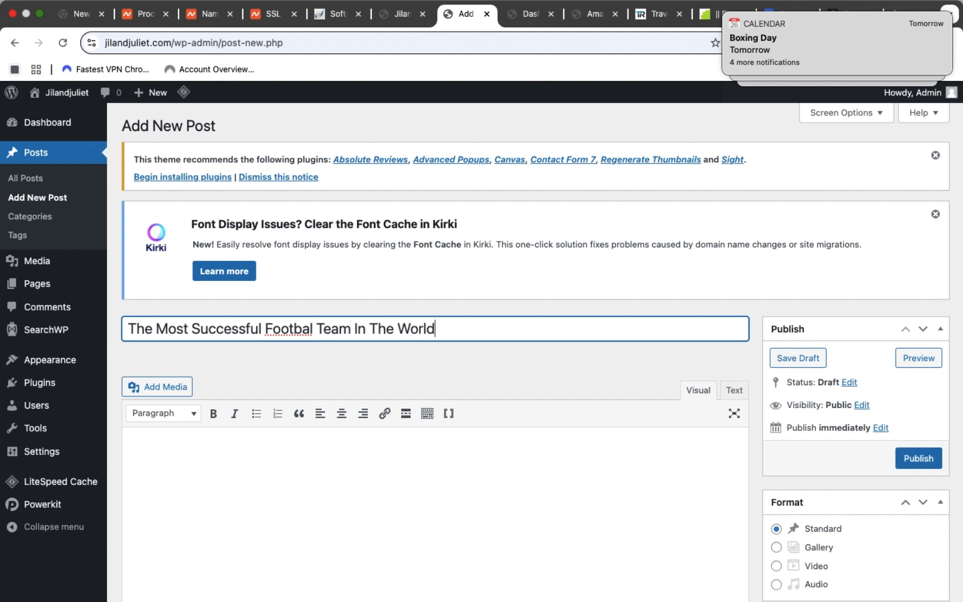
# Fill the football post's body with the Lorem ipsum dummy text.
pyautogui.scroll(-4, 435, 334)
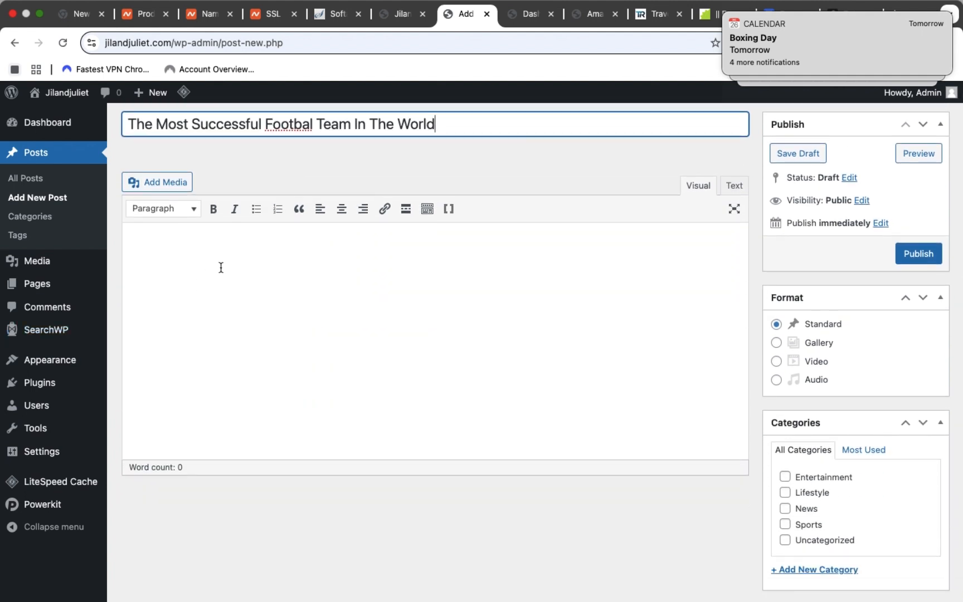
pyautogui.click(220, 267)
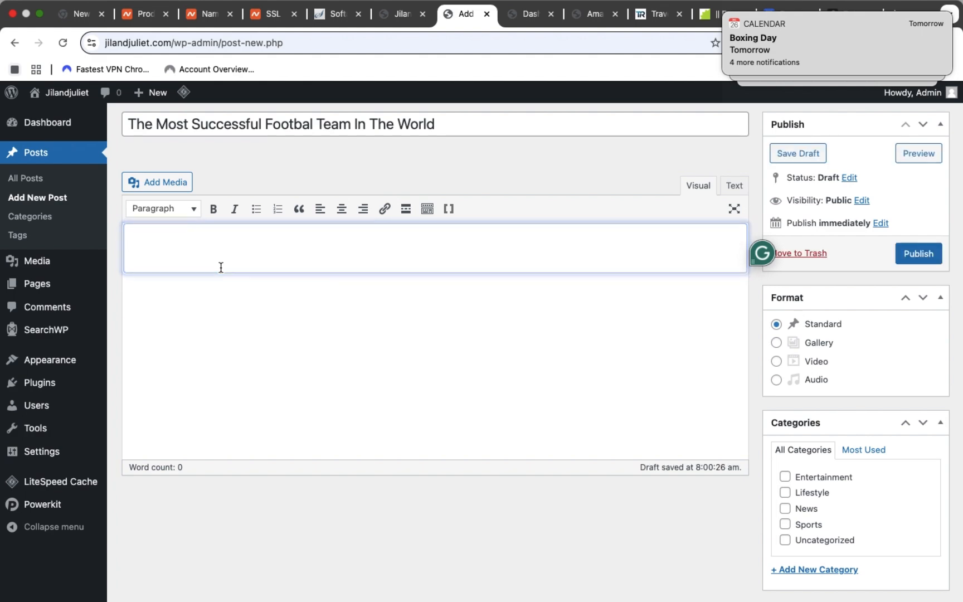
pyautogui.write('Lorem ipsum dolor sit amet, consectetuer adipiscing elit. Aenean commodo ligula eget dolor. Aenean massa. Cum sociis natoque penatibus et magnis dis parturient montes, nascetur ridiculus mus. Donec quam felis, ultricies nec, pellentesque eu, pretium quis, sem. Nulla consequat massa quis enim. Donec pede justo, fringilla vel, aliquet nec, vulputate eget, arcu. In enim justo, rhoncus ut, imperdiet a, venenatis vitae, justo. Nullam dictum felis eu pede mollis pretium. Integer tincidunt. Cras dapibus. Vivamus elementum semper nisi. Aenean vulputate eleifend tellus. Aenean leo ligula, porttitor eu, consequat vitae, eleifend ac, enim. Aliquam lorem ante, dapibus in, viverra quis, feugiat a, tellus. Phasellus viverra nulla ut metus varius laoreet. Quisque rutrum. Aenean imperdiet. Etiam ultricies nisi vel augue. Curabitur ullamcorper ultricies nisi. Nam eget dui. Etiam rhoncus. Maecenas tempus, tellus eget condimentum rhoncus, sem quam semper libero, sit amet adipiscing sem neque sed ipsum. Nam quam nunc, blandit vel, luctus pulvinar, hendrerit id, lorem. Maecenas nec odio et ante tincidunt tempus. Donec vitae sapien ut libero venenatis faucibus. Nullam quis ante. Etiam sit amet orci eget eros faucibus tincidunt. Duis leo. Sed fringilla mauris sit amet nibh. Donec sodales sagittis magna. Sed consequat, leo eget bibendum sodales, augue velit cursus nunc,')
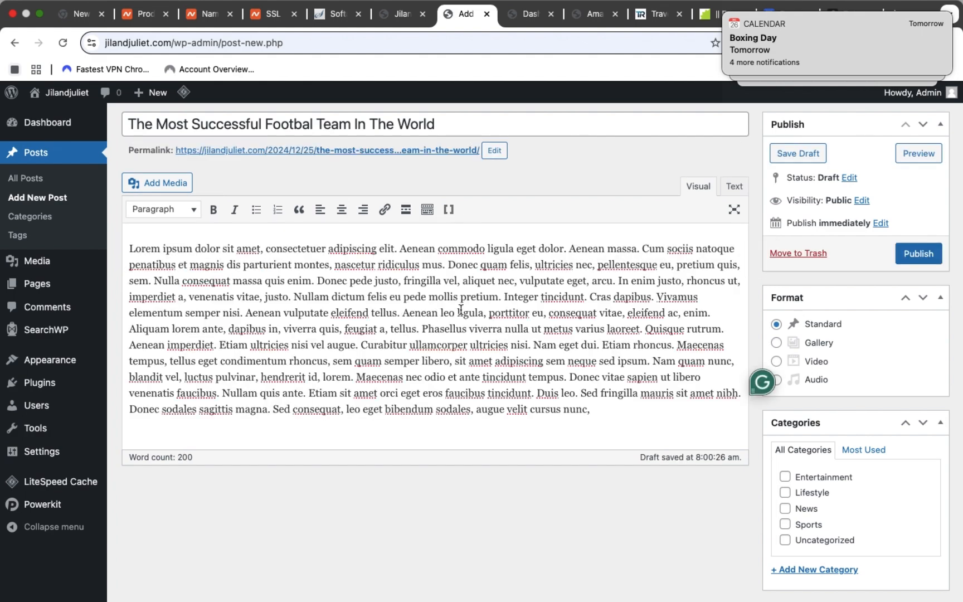
# Assign the football post to the Sports category and dismiss the calendar notification.
pyautogui.scroll(4, 460, 310)
pyautogui.scroll(-7, 826, 481)
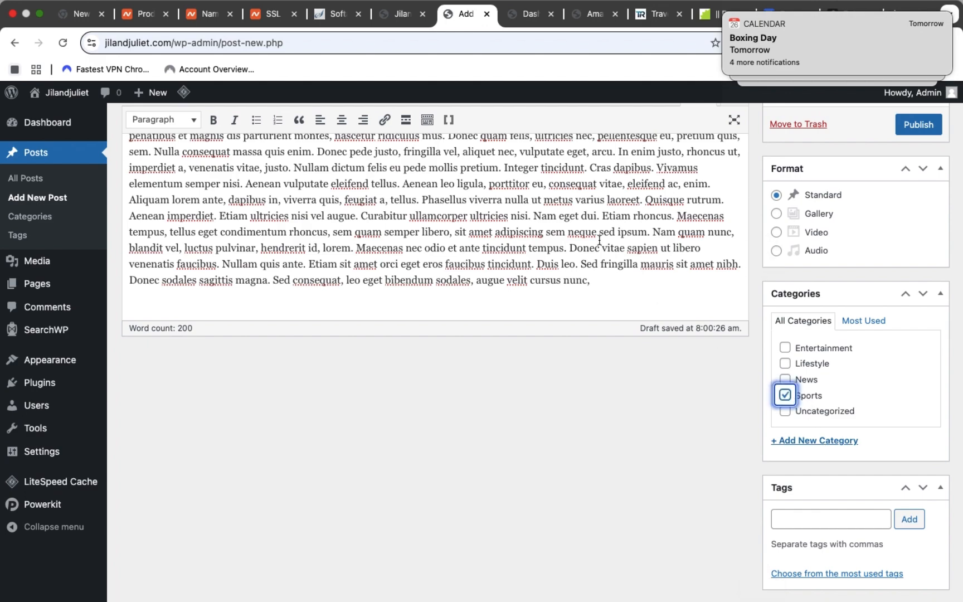
pyautogui.scroll(7, 599, 239)
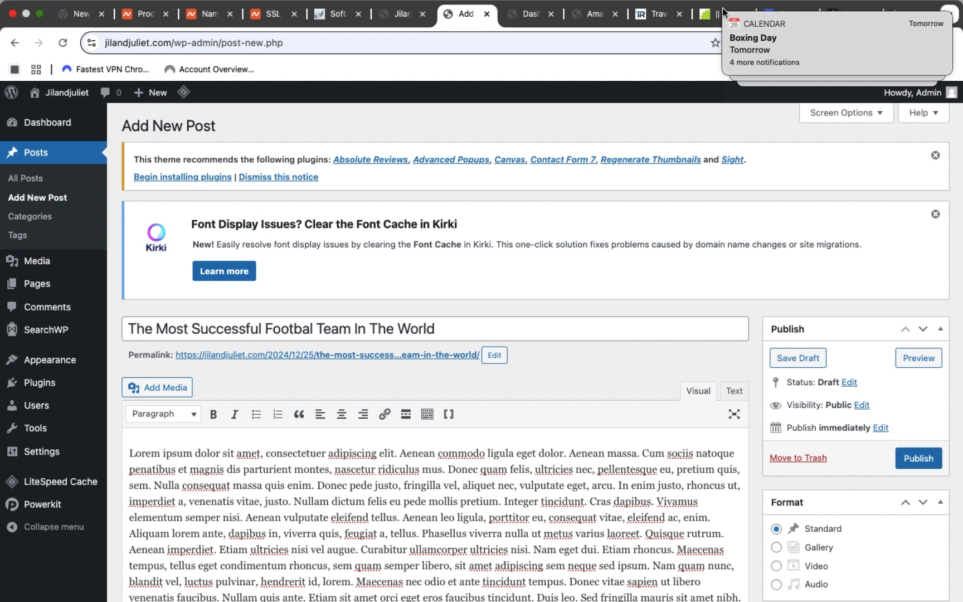
pyautogui.click(726, 14)
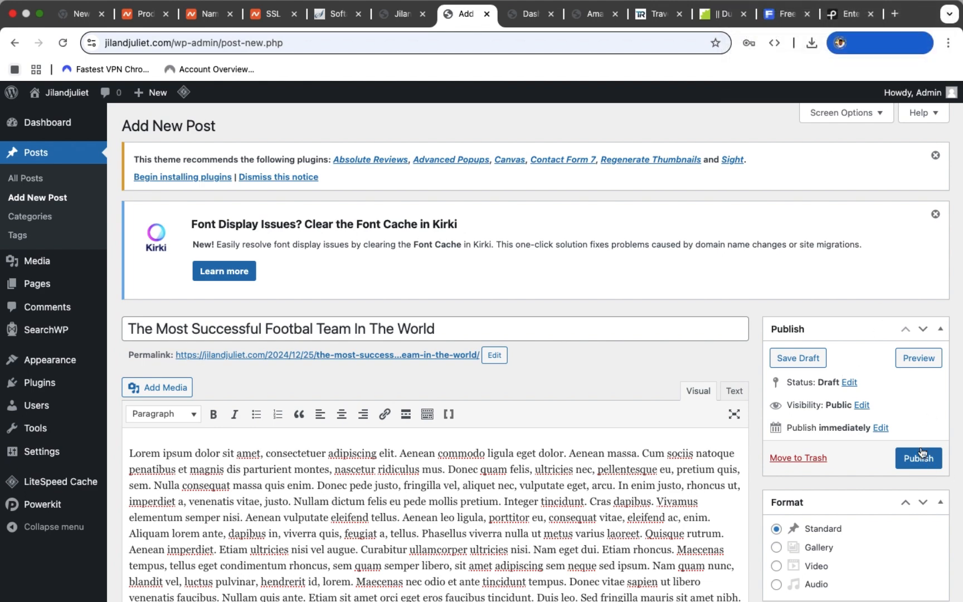
# Review the football post's settings and publish the post.
pyautogui.scroll(-15, 771, 444)
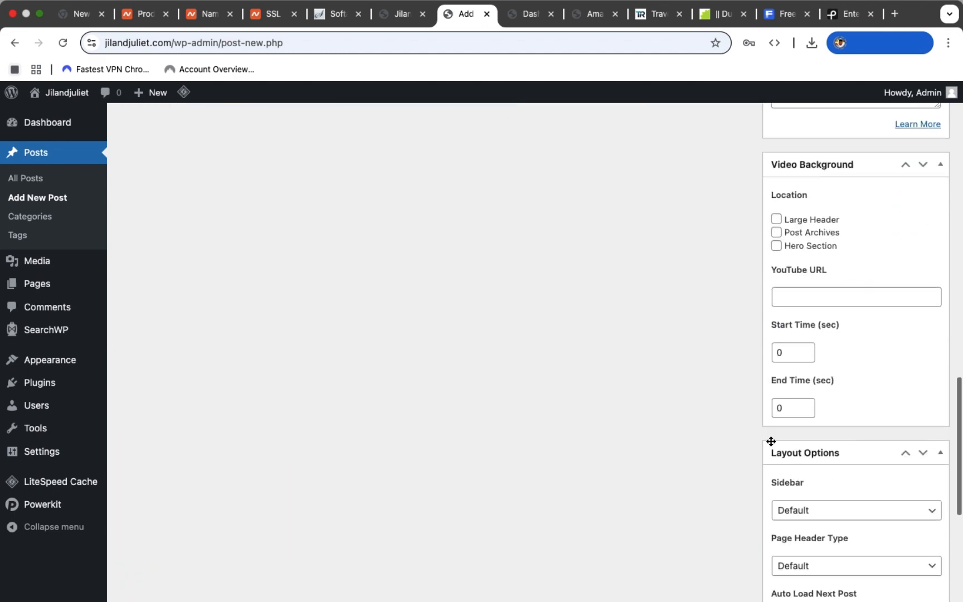
pyautogui.scroll(3, 771, 444)
pyautogui.scroll(15, 770, 441)
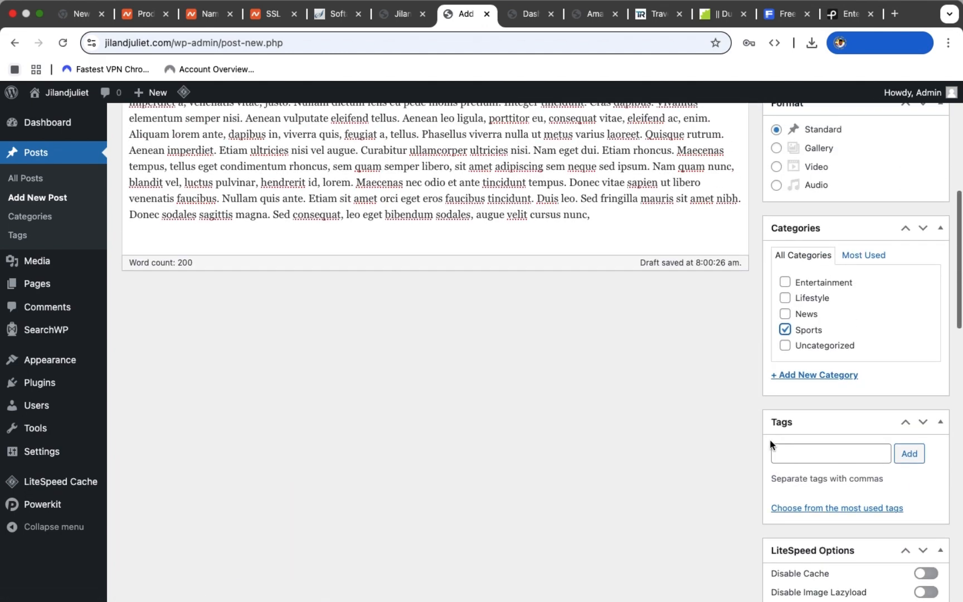
pyautogui.scroll(1, 770, 445)
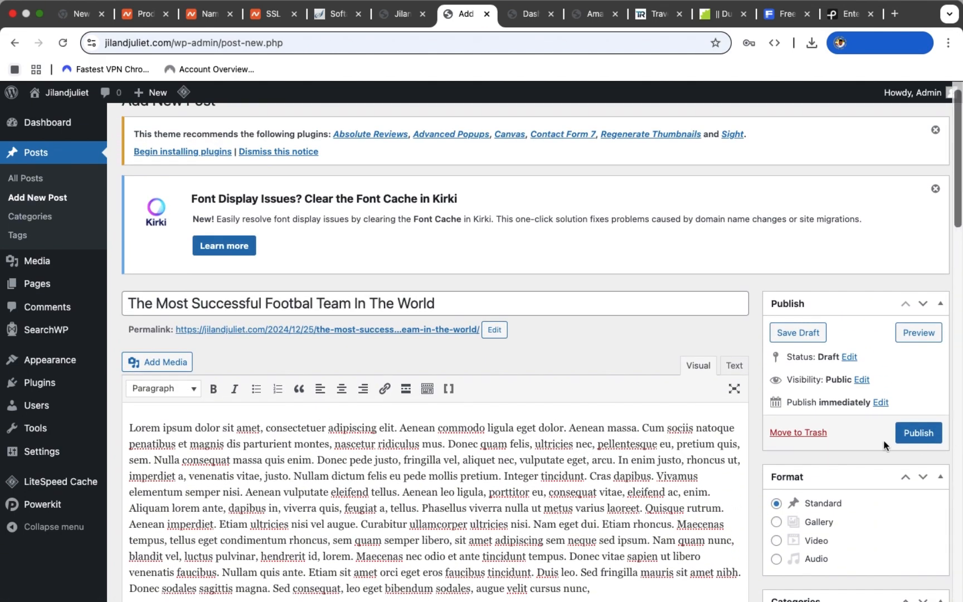
pyautogui.click(916, 437)
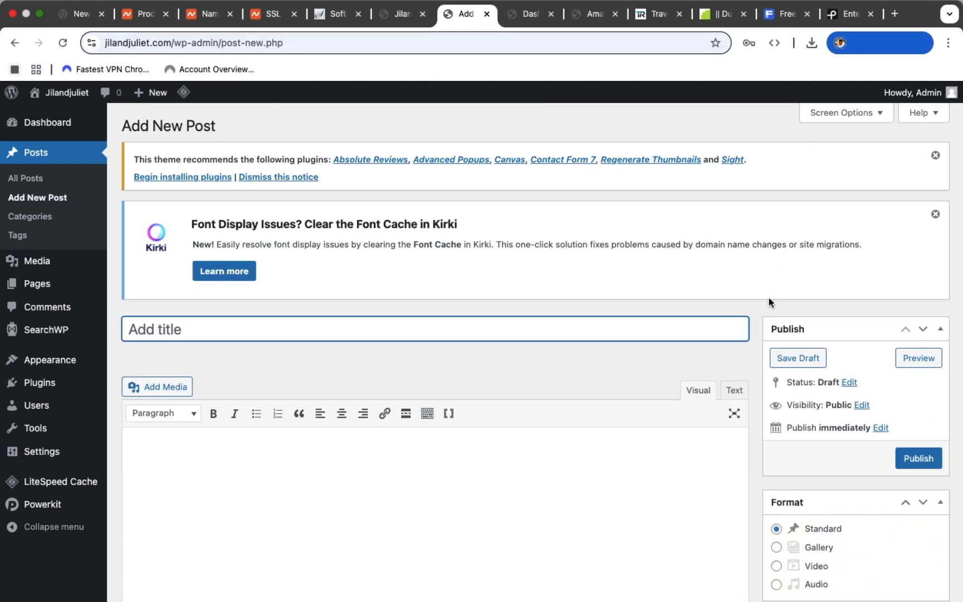
# Open the file chooser to upload a featured image for the new untitled post.
pyautogui.scroll(-15, 768, 298)
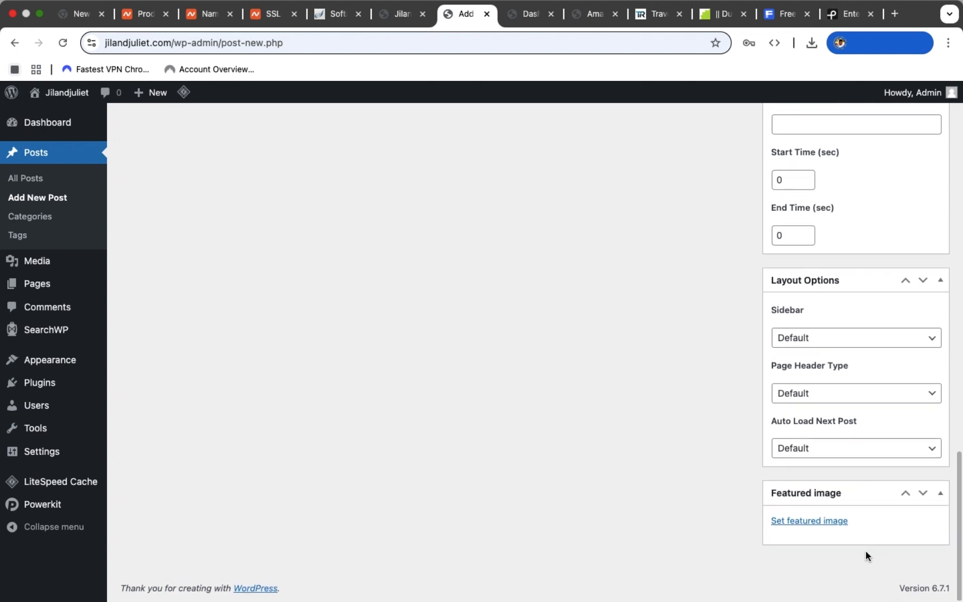
pyautogui.click(820, 520)
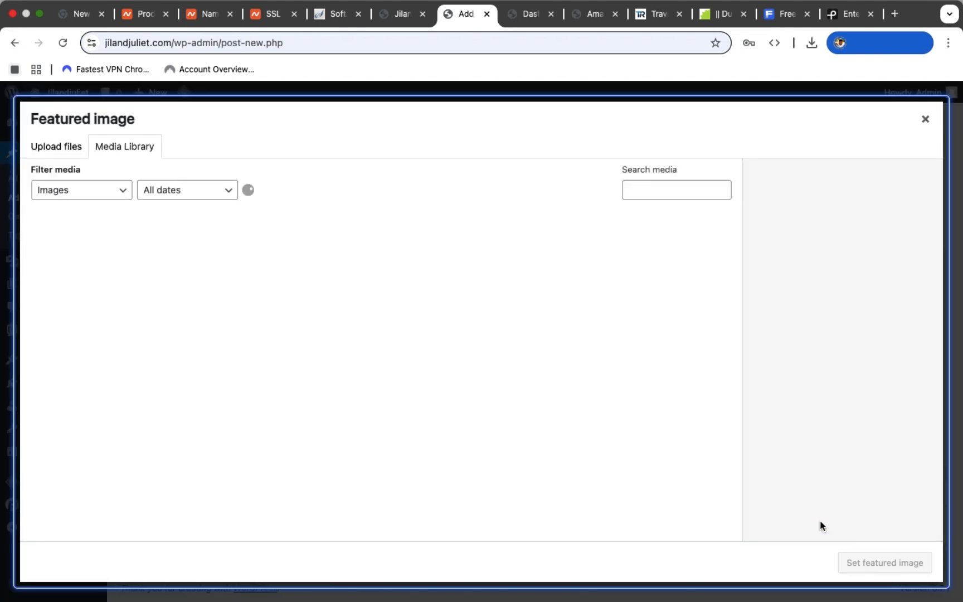
pyautogui.click(54, 151)
pyautogui.click(505, 350)
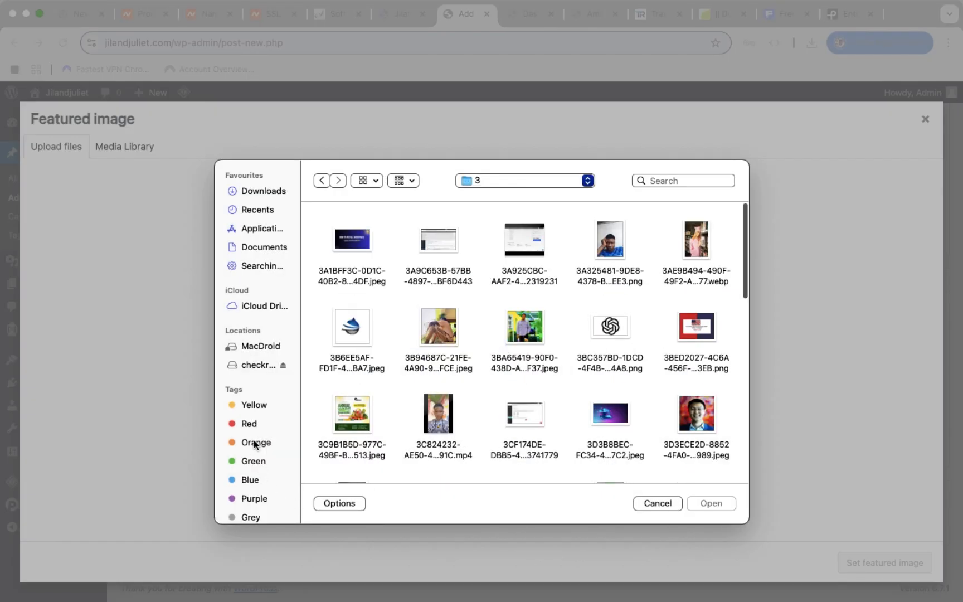
# Browse the Mac's Photos library for a suitable featured image, and close the file chooser without picking one.
pyautogui.scroll(-5, 254, 419)
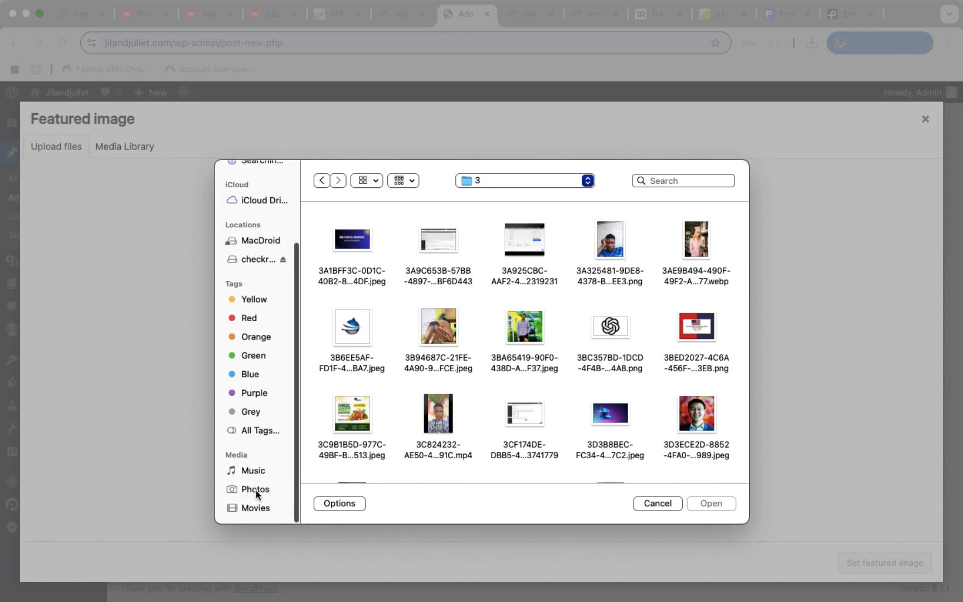
pyautogui.click(258, 490)
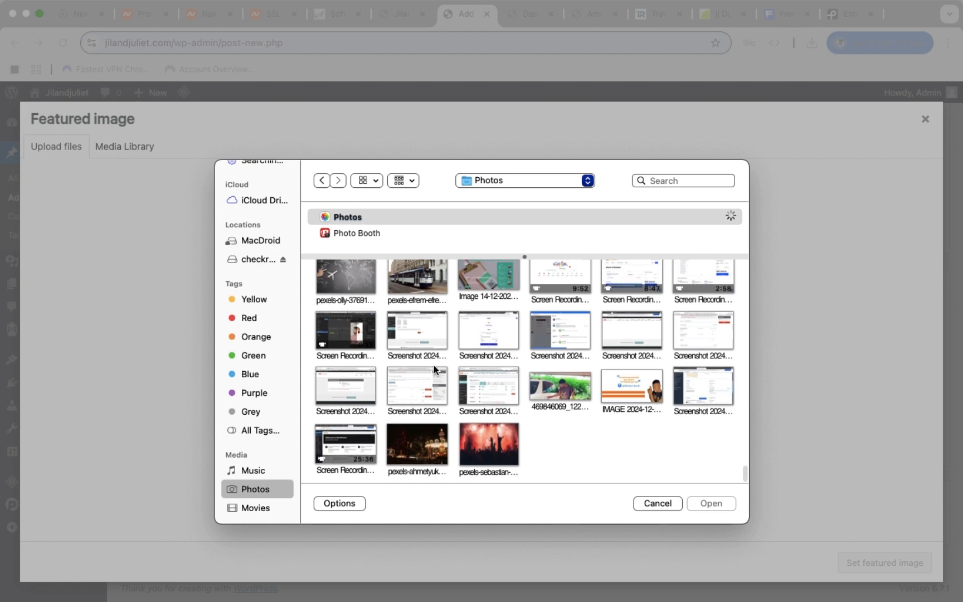
pyautogui.scroll(2, 434, 365)
pyautogui.scroll(1, 433, 368)
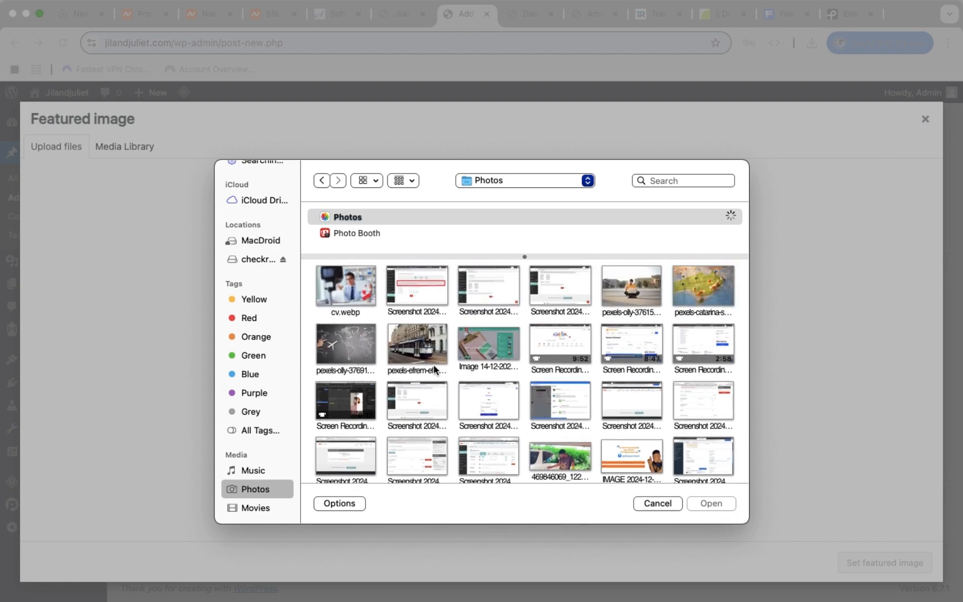
pyautogui.scroll(4, 434, 365)
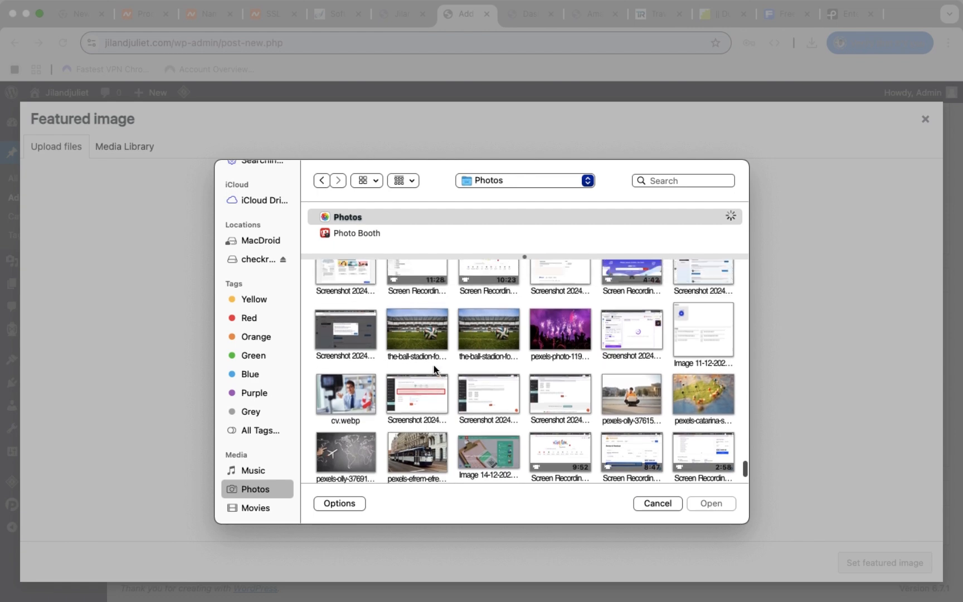
pyautogui.scroll(4, 434, 365)
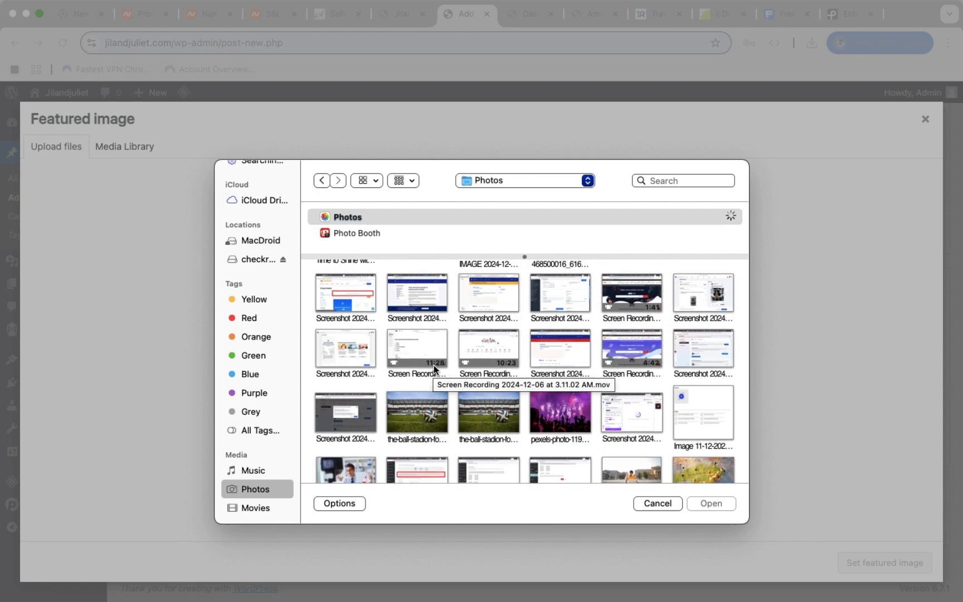
pyautogui.scroll(2, 434, 365)
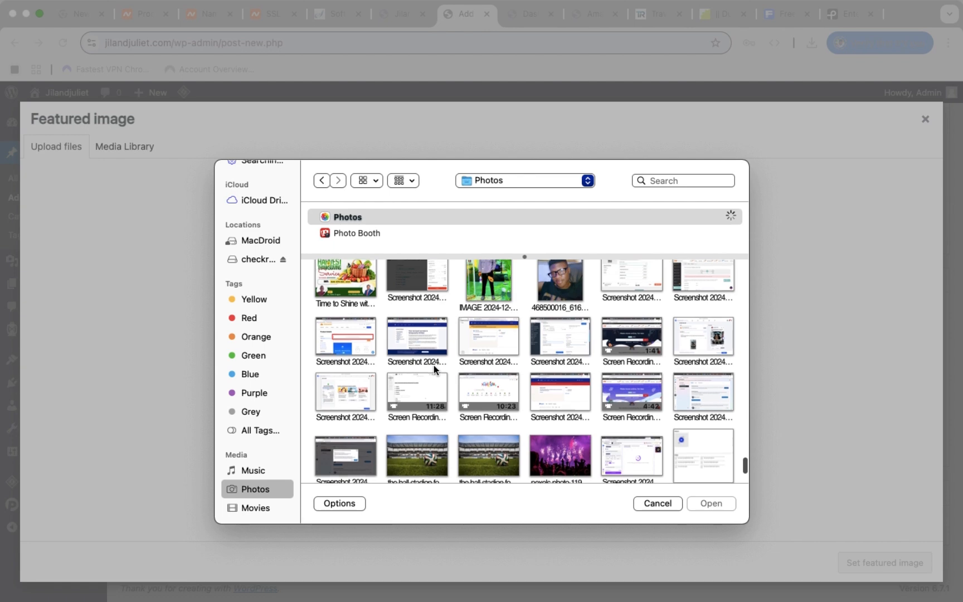
pyautogui.scroll(3, 433, 367)
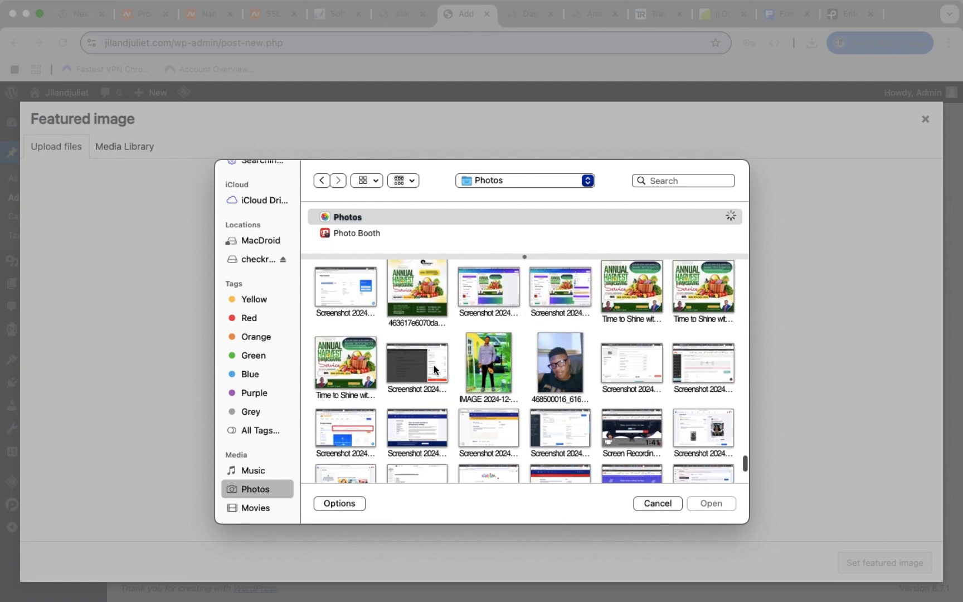
pyautogui.scroll(4, 434, 369)
pyautogui.scroll(3, 435, 369)
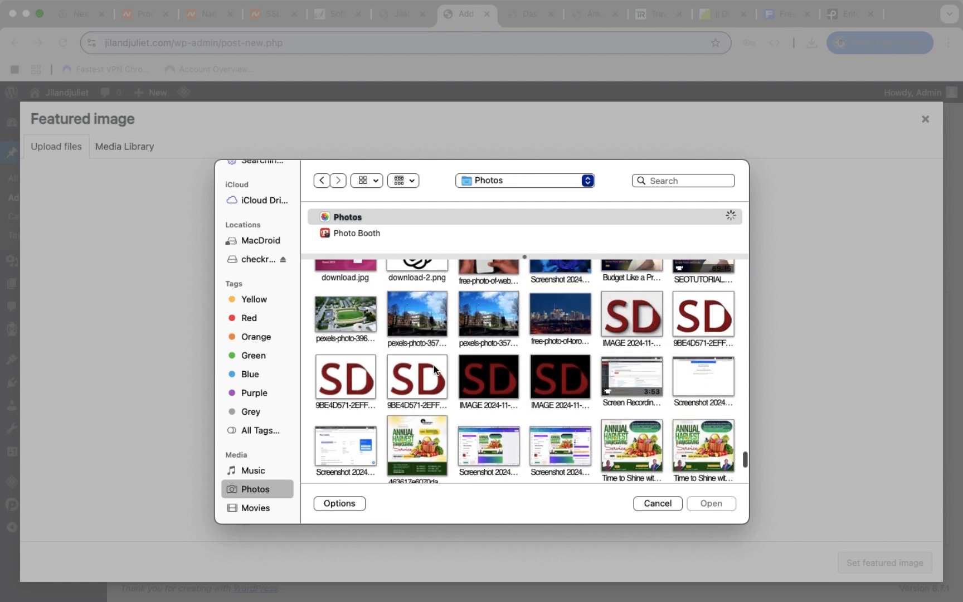
pyautogui.scroll(5, 435, 369)
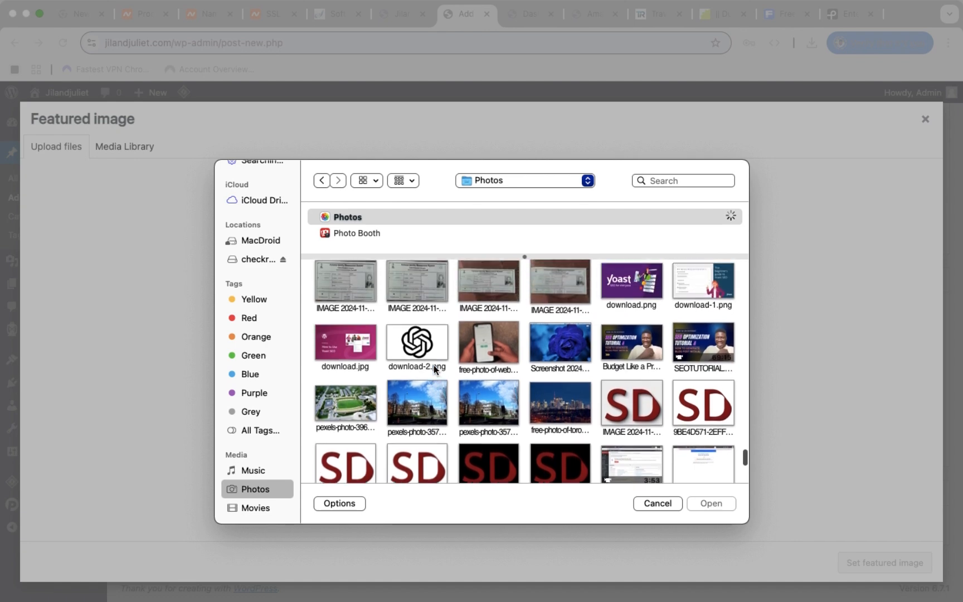
pyautogui.scroll(10, 434, 365)
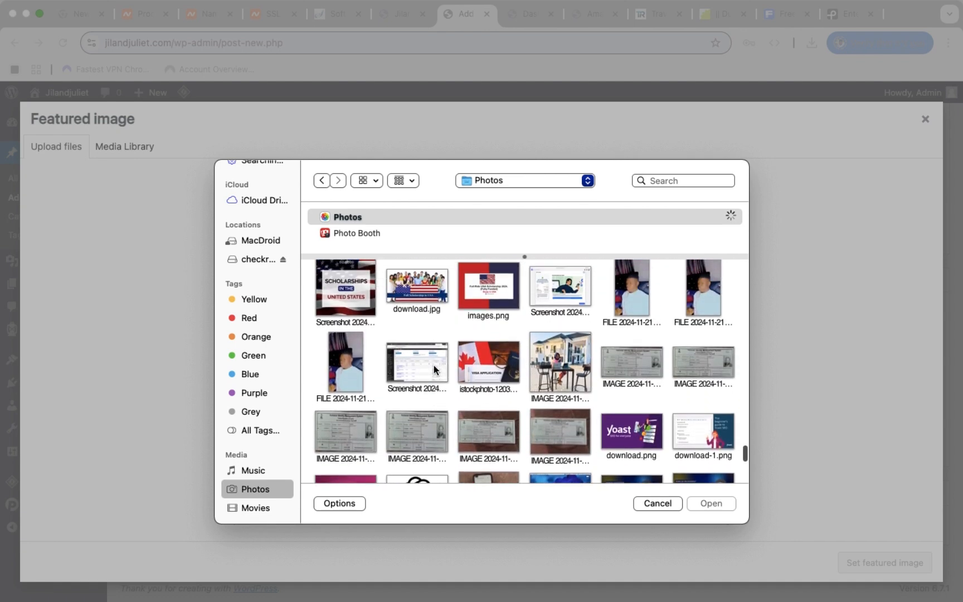
pyautogui.scroll(15, 433, 365)
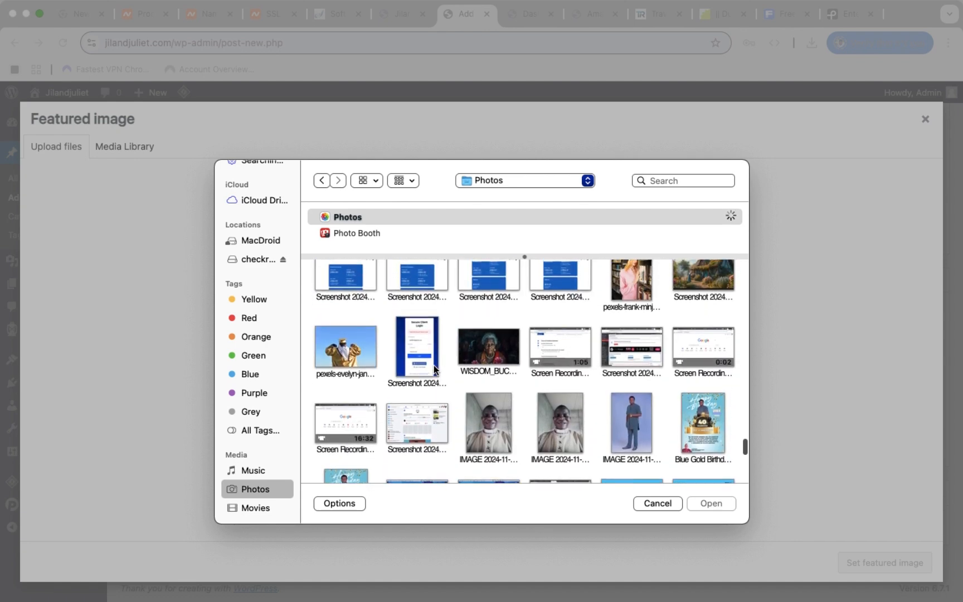
pyautogui.scroll(3, 434, 365)
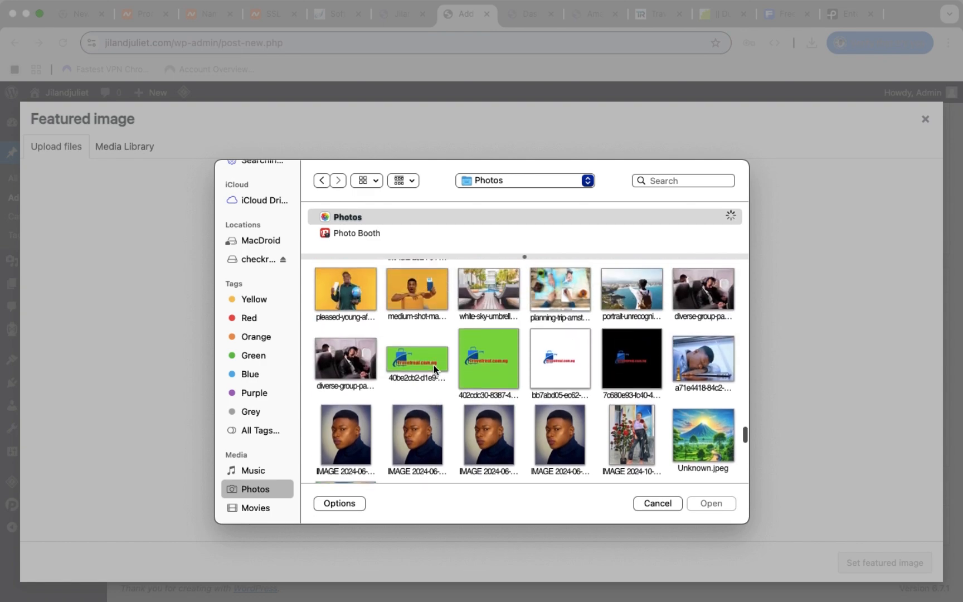
pyautogui.scroll(5, 434, 365)
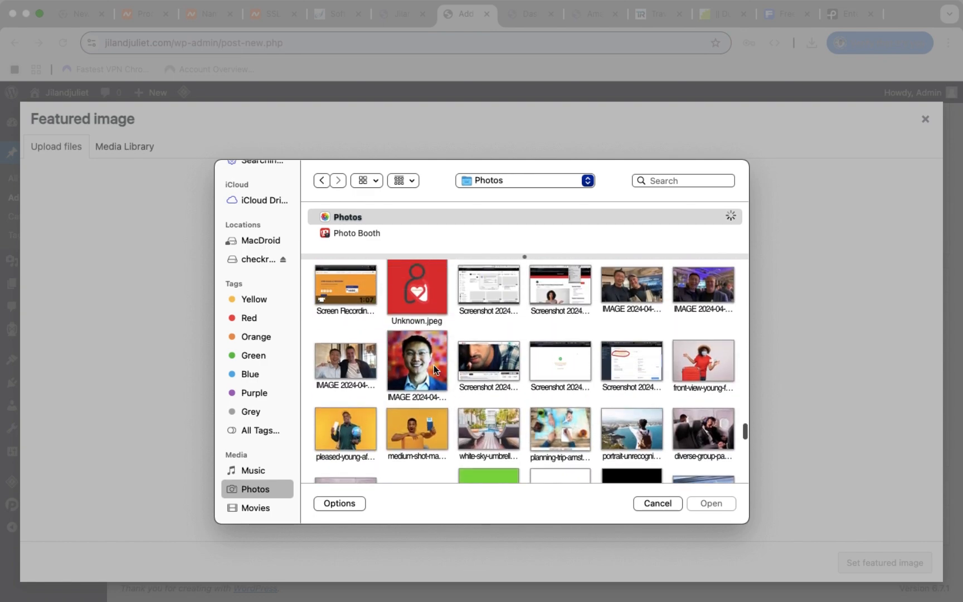
pyautogui.scroll(-12, 434, 365)
pyautogui.scroll(-8, 433, 366)
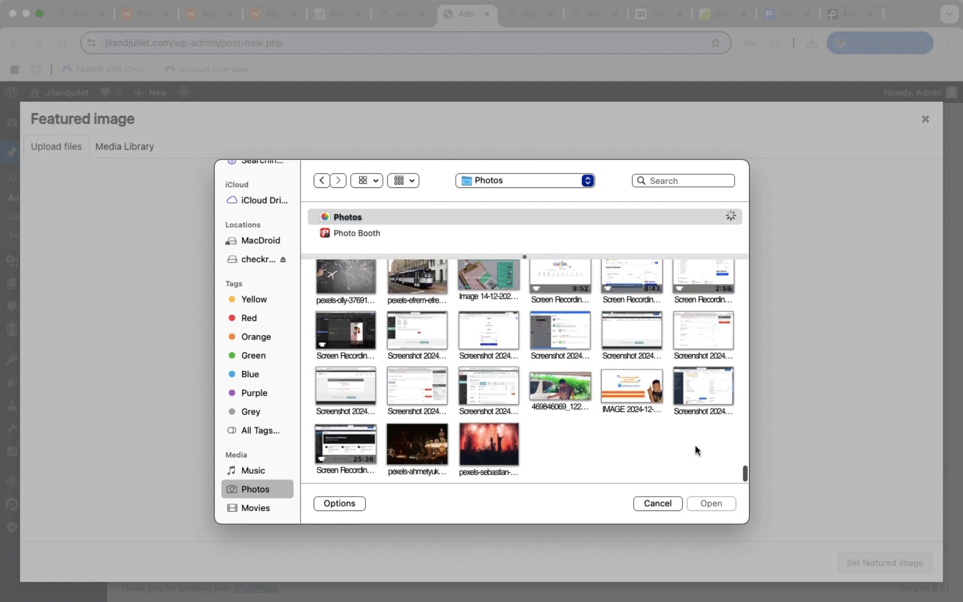
pyautogui.click(658, 503)
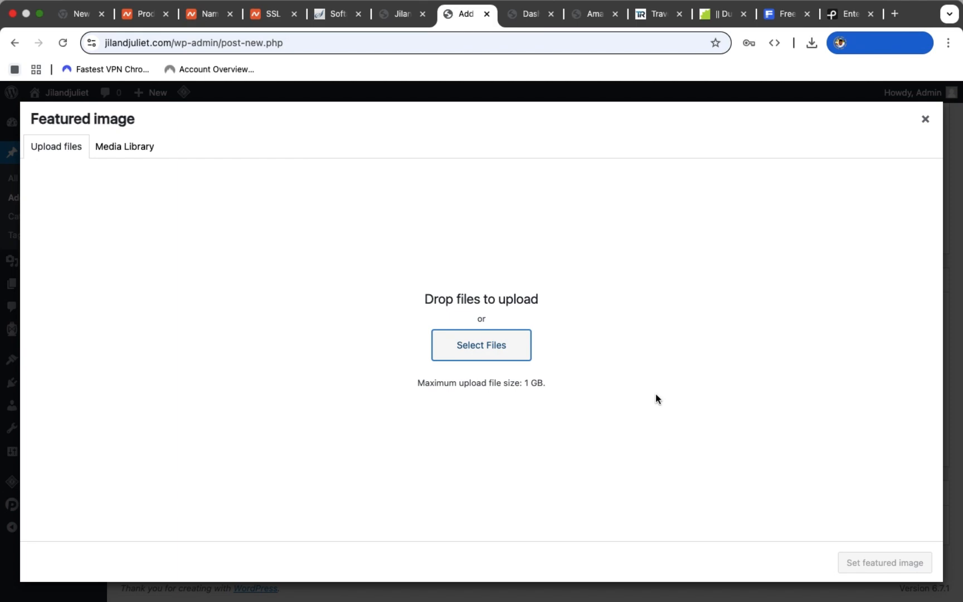
# Switch to the Pexels site, dismiss the donation pop-up and the opened concert photo, and look over the entertainment image results.
pyautogui.click(848, 22)
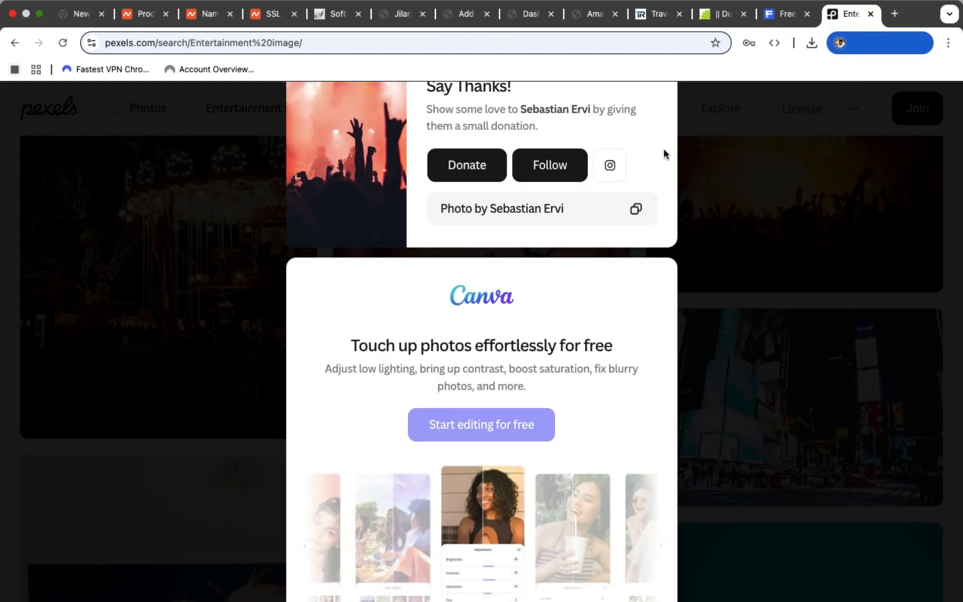
pyautogui.scroll(2, 664, 154)
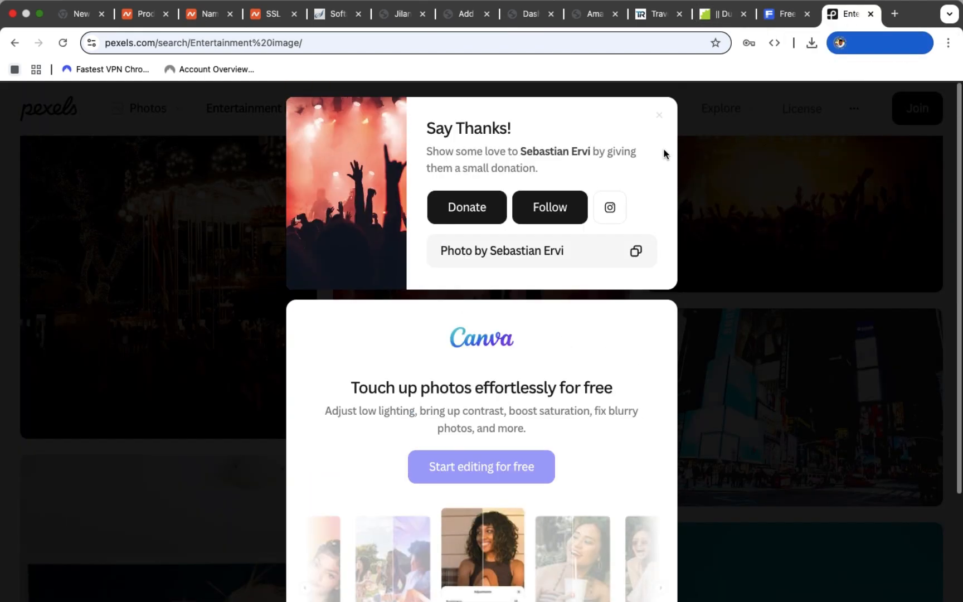
pyautogui.click(691, 146)
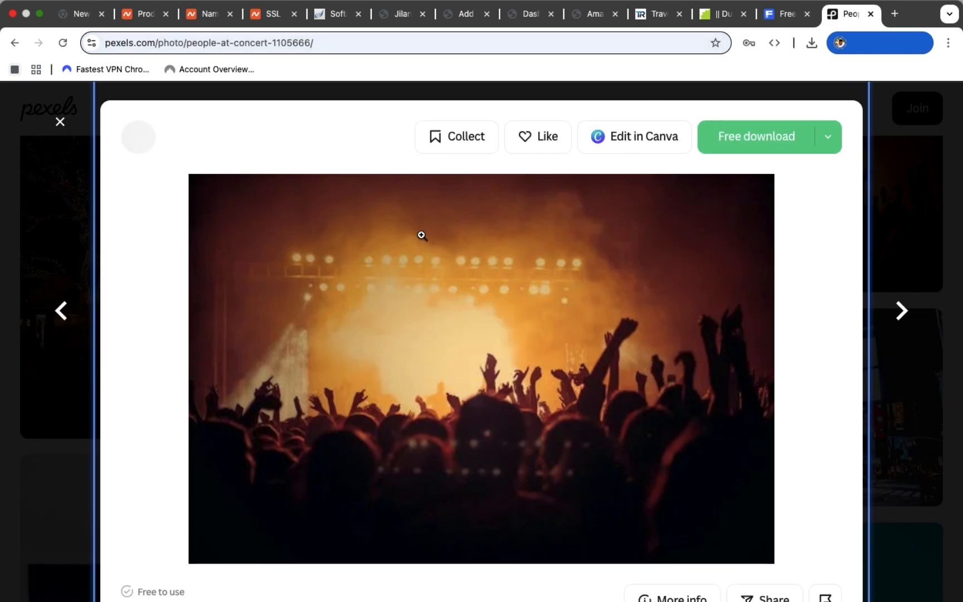
pyautogui.click(59, 122)
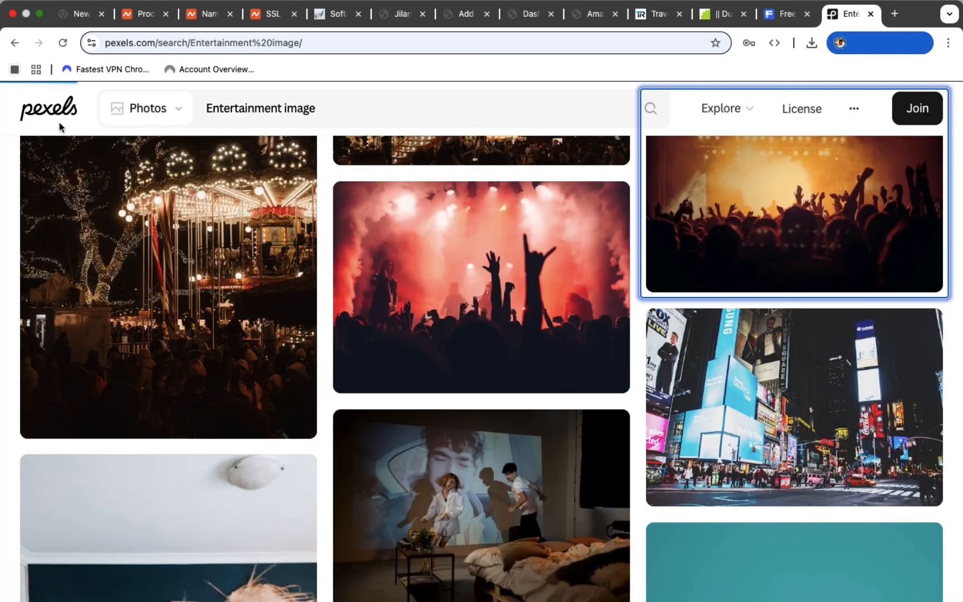
pyautogui.scroll(-5, 314, 227)
pyautogui.scroll(3, 314, 227)
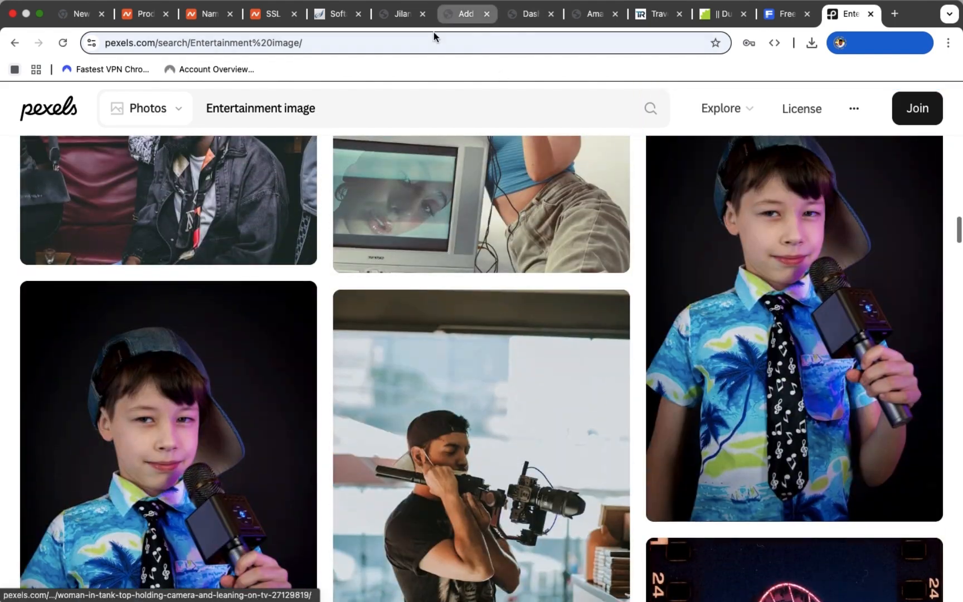
pyautogui.scroll(10, 322, 119)
# Replace the Pexels search term with "News" and run the photo search.
pyautogui.click(334, 112)
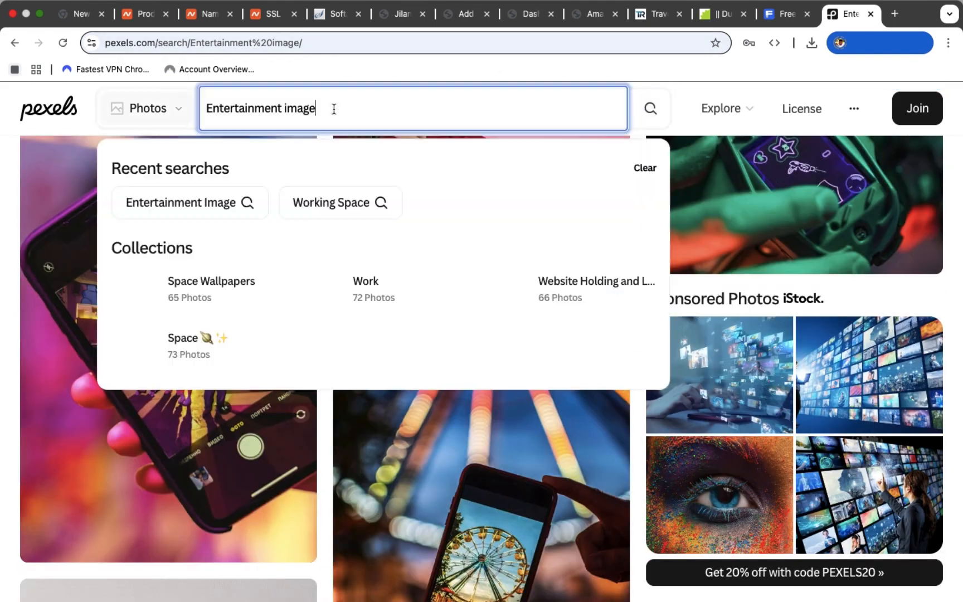
pyautogui.press('super+a')
pyautogui.press('BackSpace')
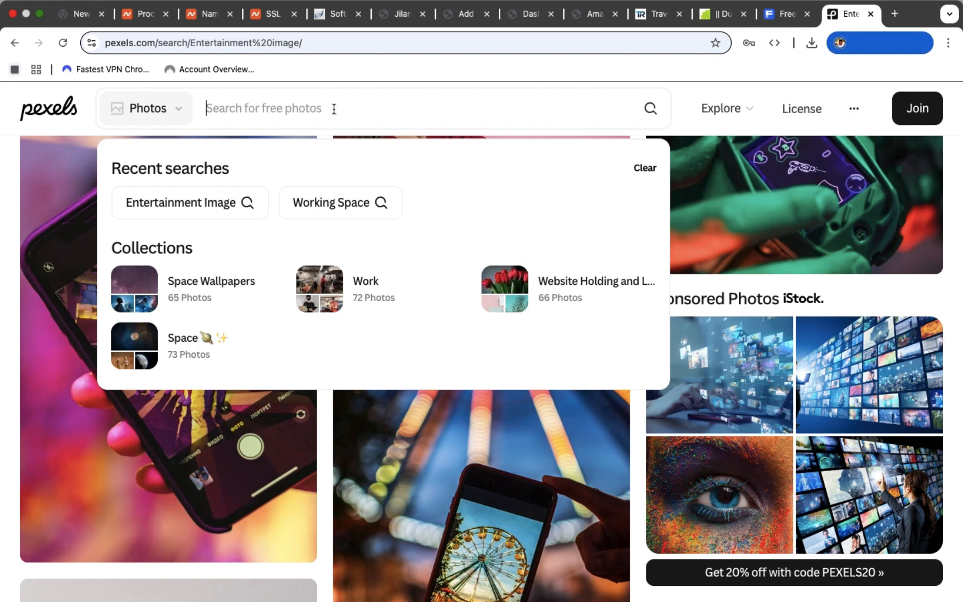
pyautogui.write('Ne')
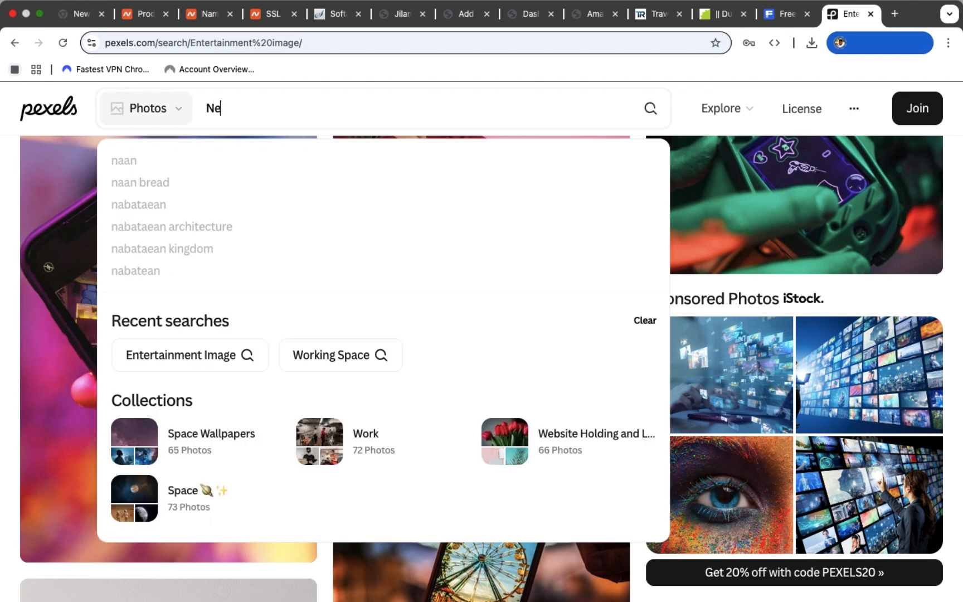
pyautogui.write('ws')
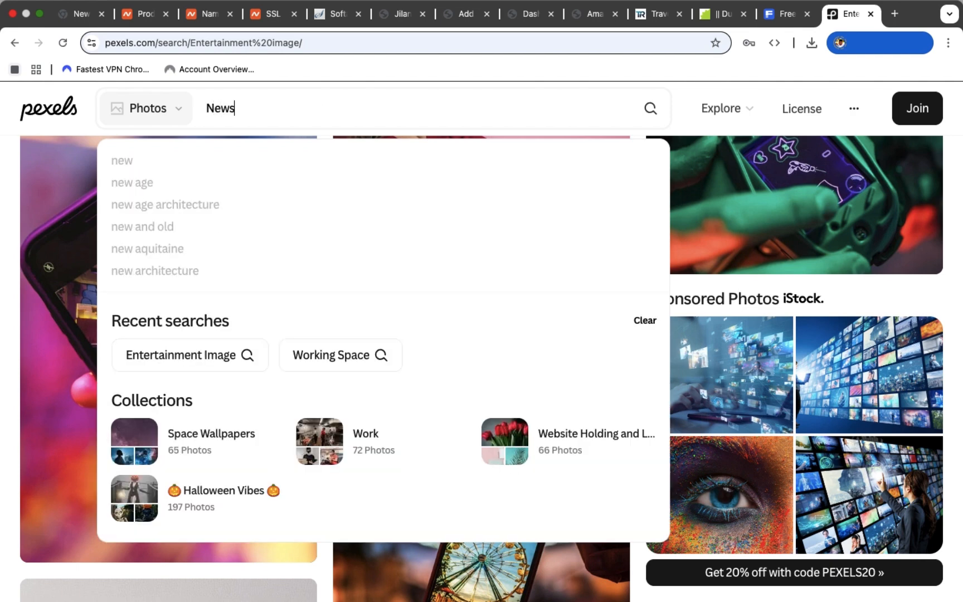
pyautogui.press('Return')
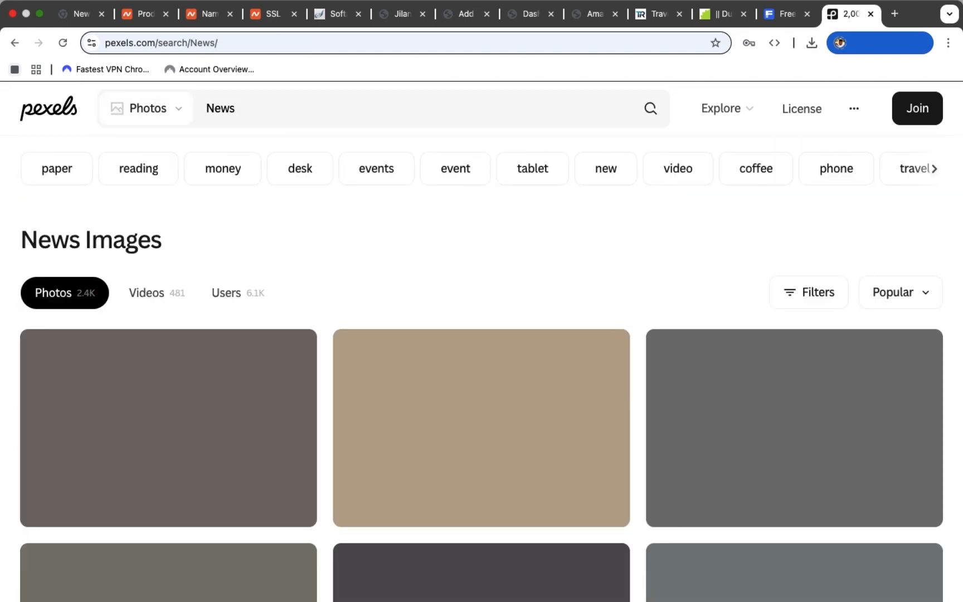
# Look through the Pexels "News" photo results for an image suitable as the post's featured image.
pyautogui.moveTo(507, 381)
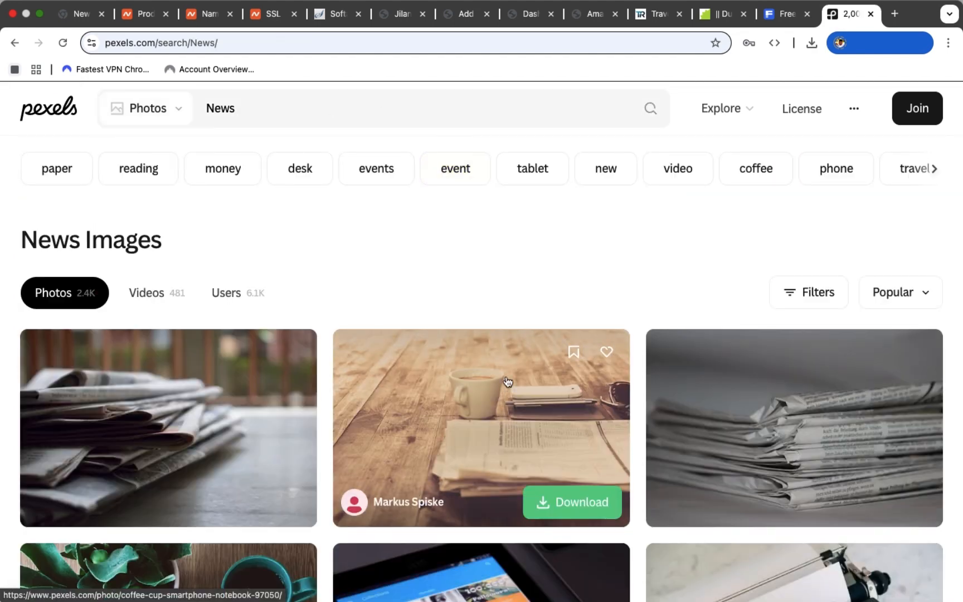
pyautogui.scroll(-8, 507, 382)
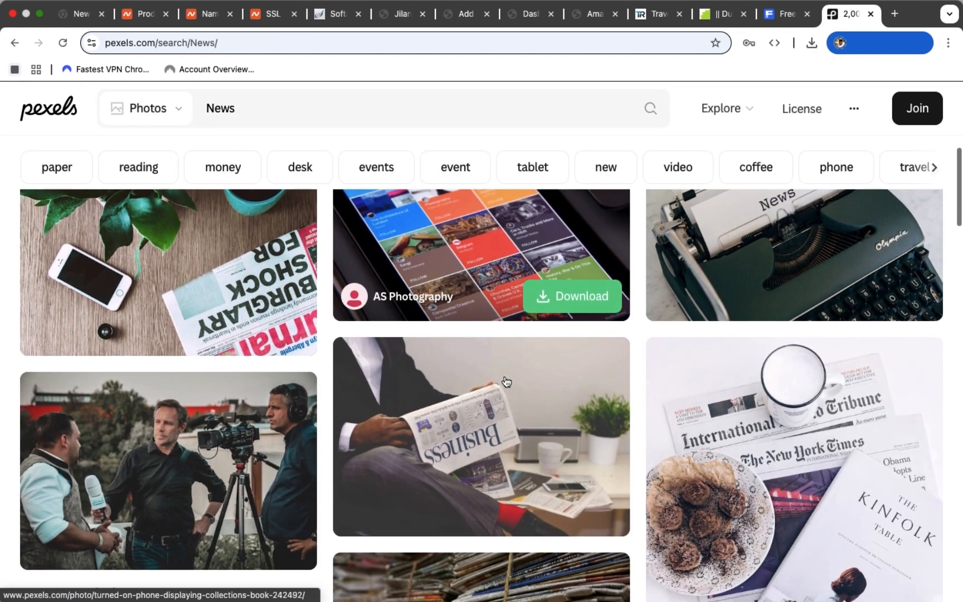
pyautogui.scroll(-9, 506, 381)
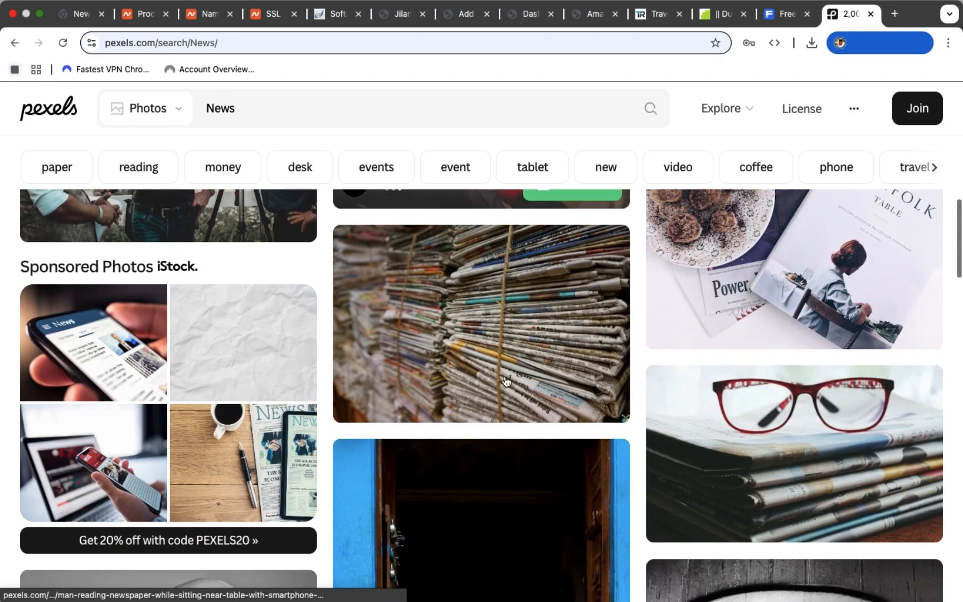
pyautogui.scroll(-10, 506, 381)
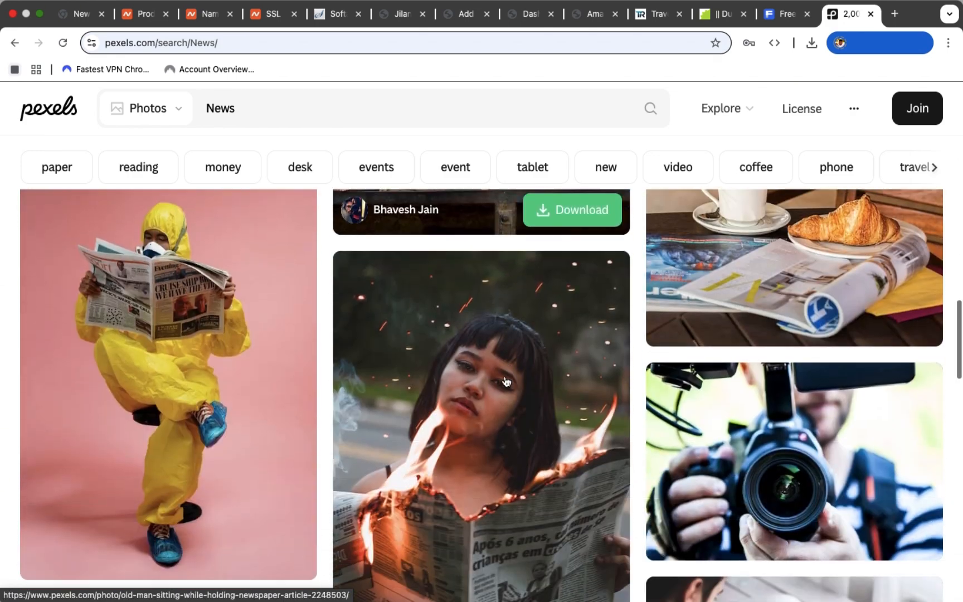
pyautogui.scroll(-7, 506, 381)
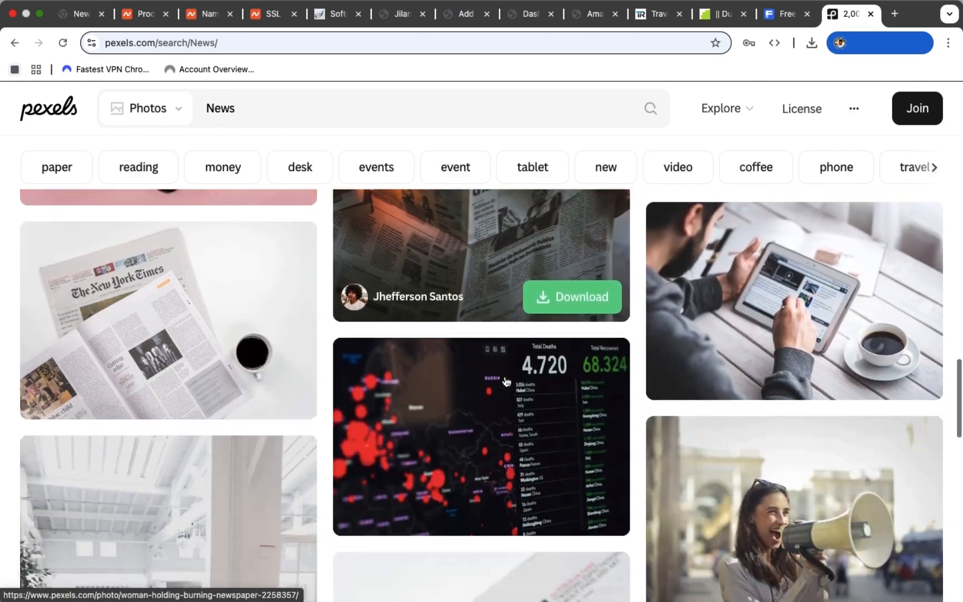
pyautogui.scroll(-2, 506, 381)
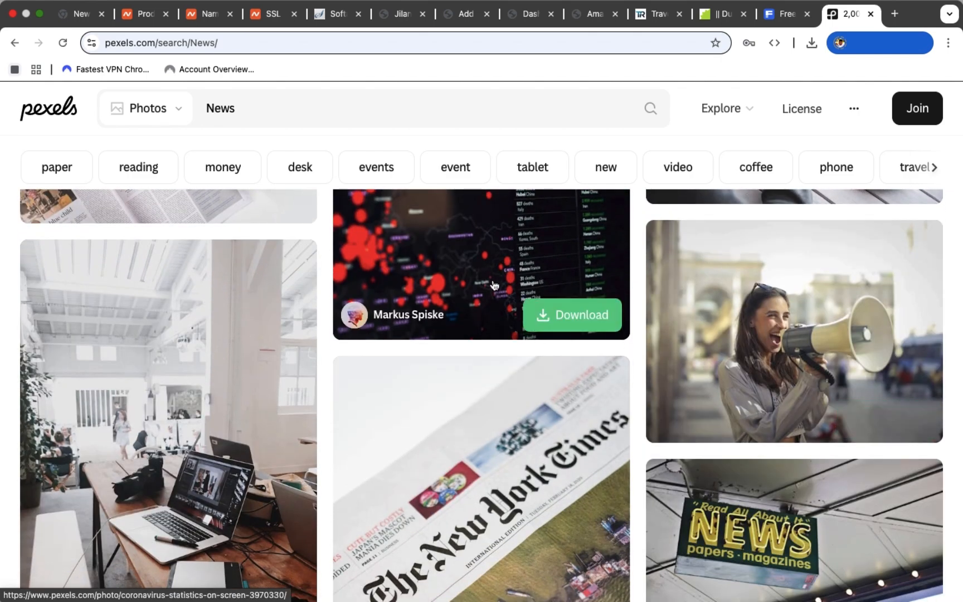
pyautogui.scroll(-10, 493, 285)
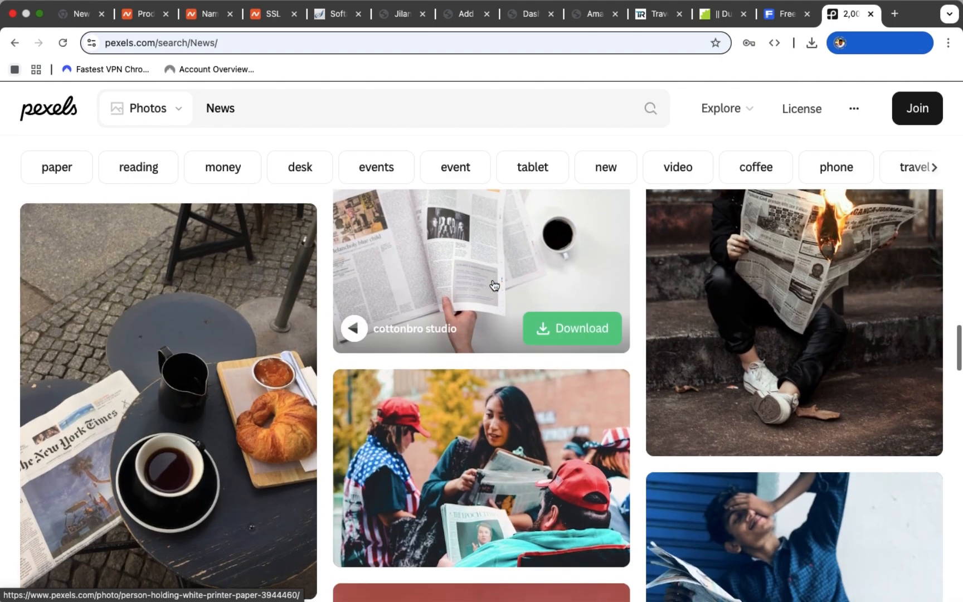
pyautogui.scroll(-8, 493, 285)
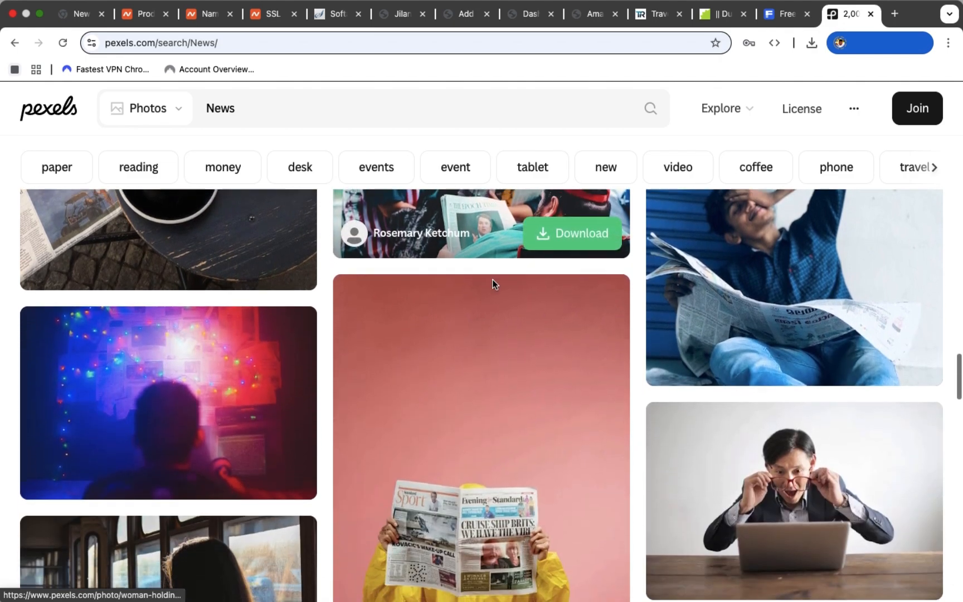
pyautogui.scroll(-5, 493, 284)
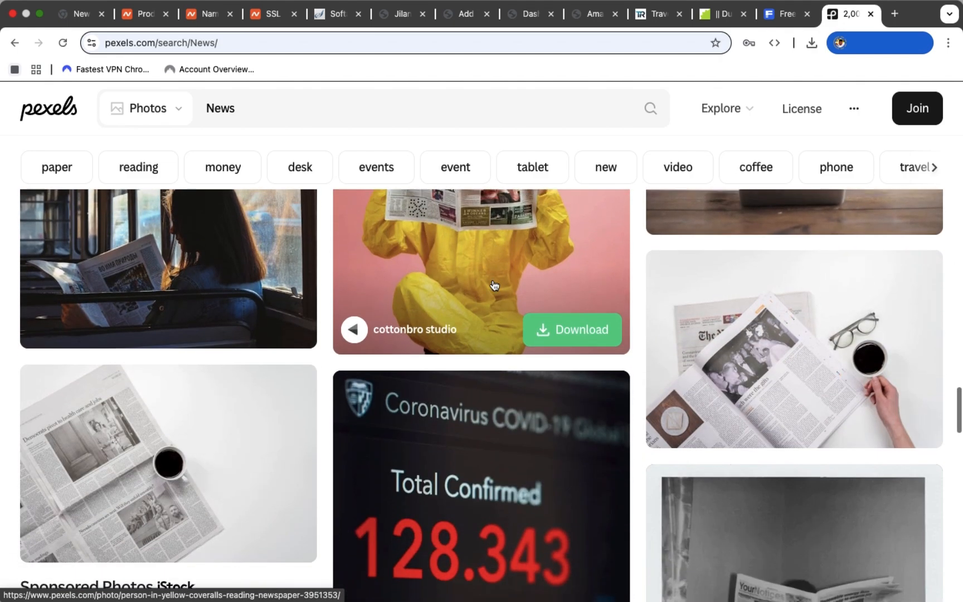
pyautogui.scroll(-12, 493, 285)
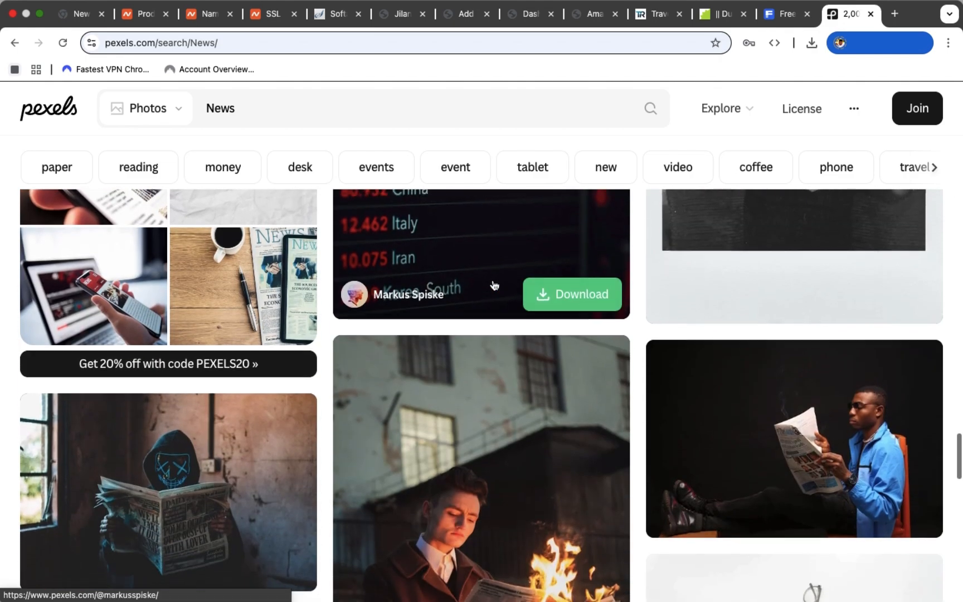
pyautogui.scroll(-8, 493, 285)
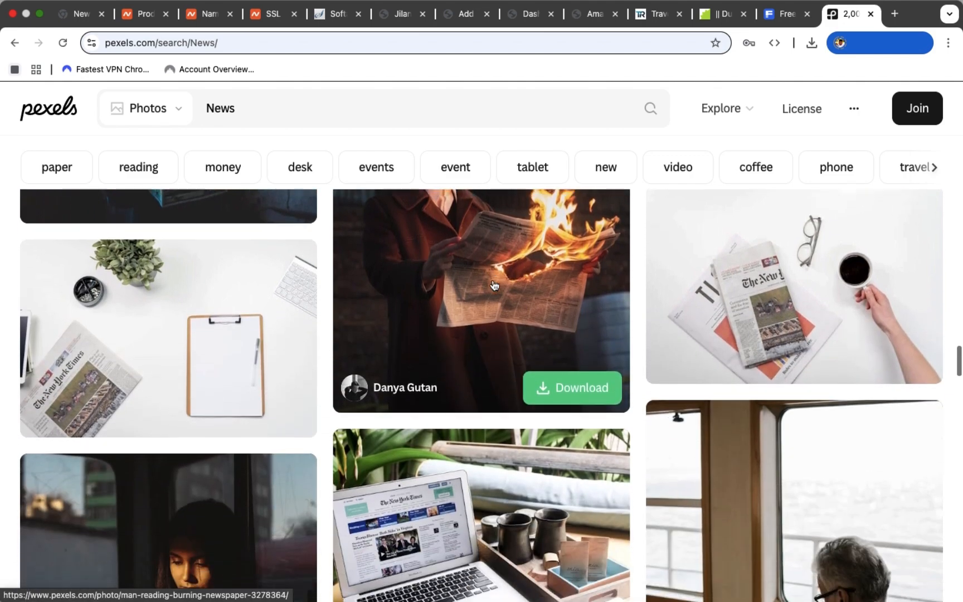
pyautogui.scroll(-8, 493, 285)
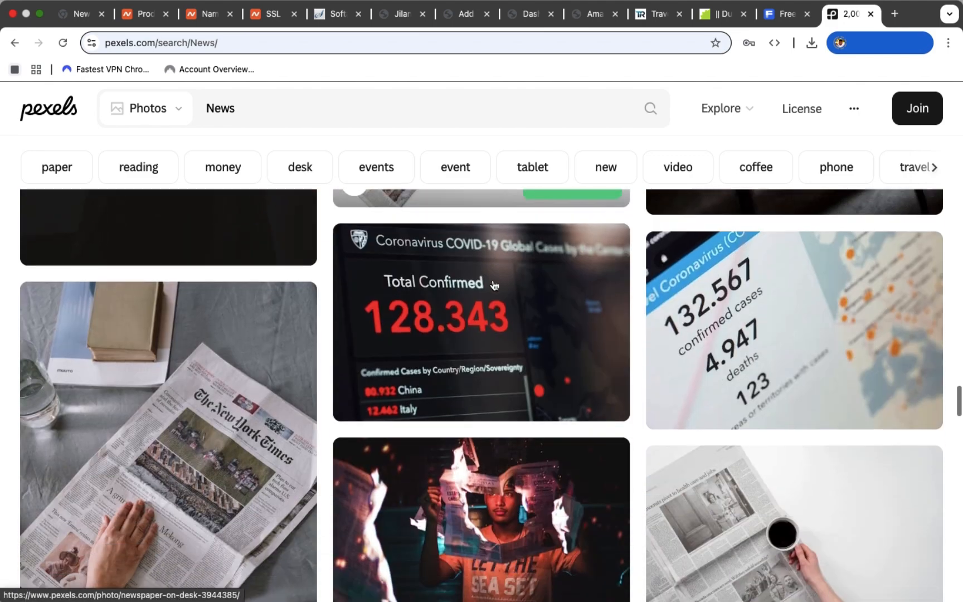
pyautogui.scroll(-6, 494, 285)
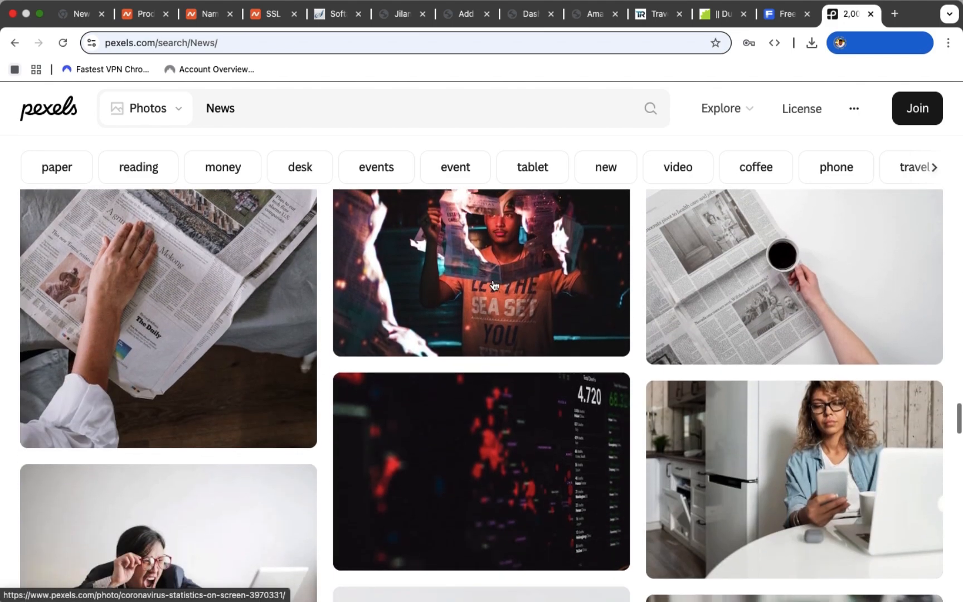
pyautogui.scroll(-8, 494, 285)
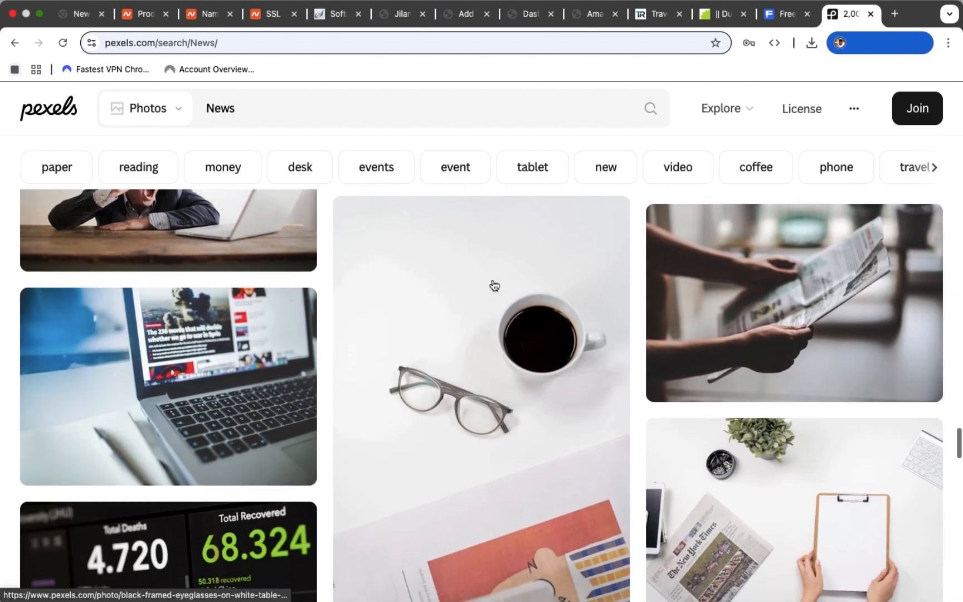
pyautogui.scroll(-2, 494, 285)
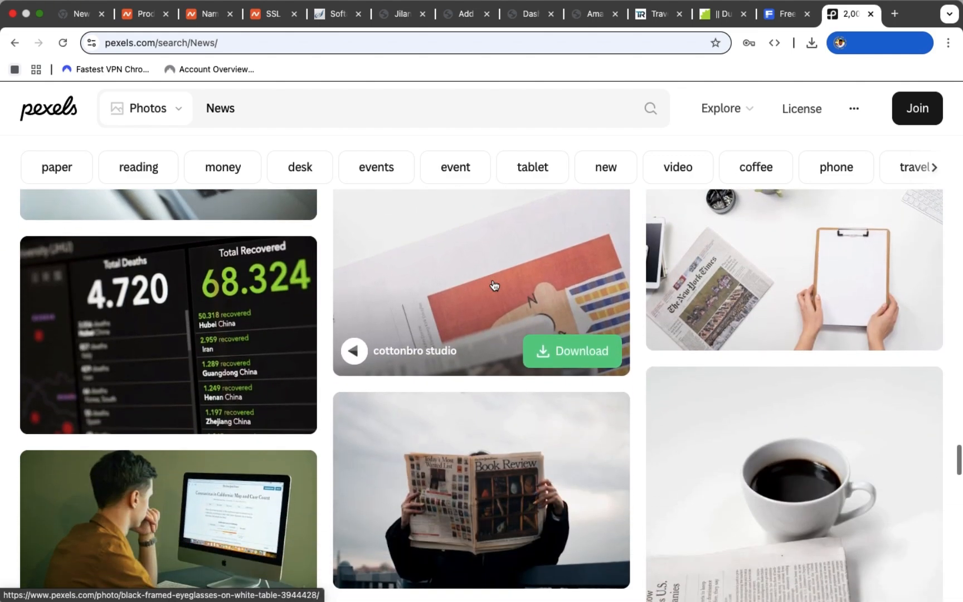
pyautogui.scroll(-8, 493, 285)
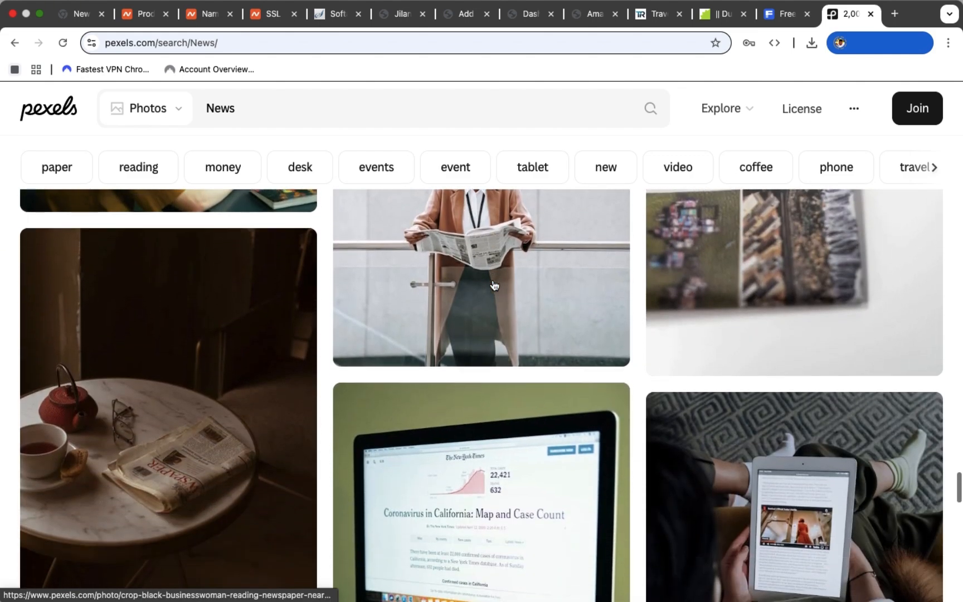
pyautogui.scroll(-4, 493, 284)
pyautogui.scroll(-9, 493, 285)
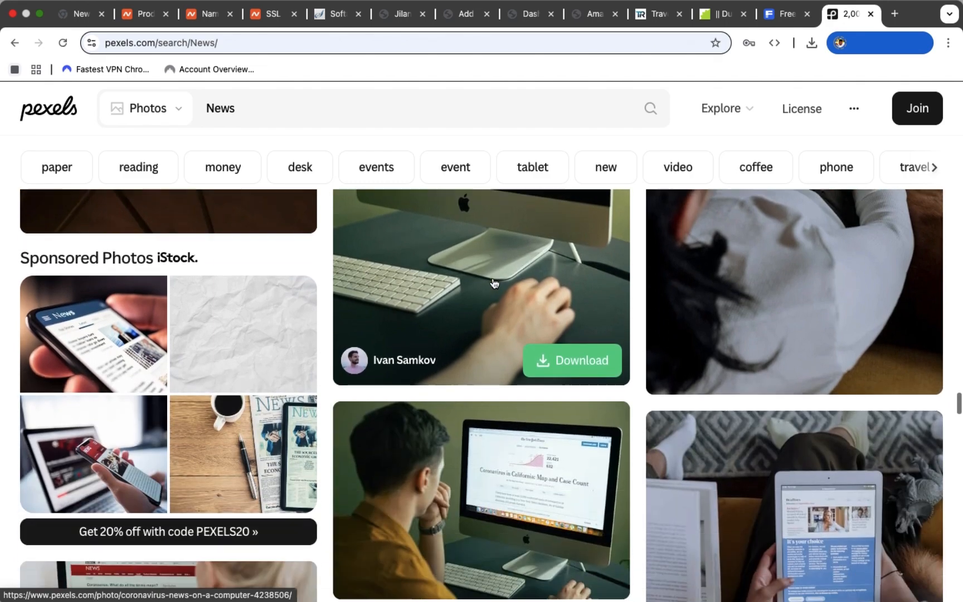
pyautogui.scroll(-10, 493, 284)
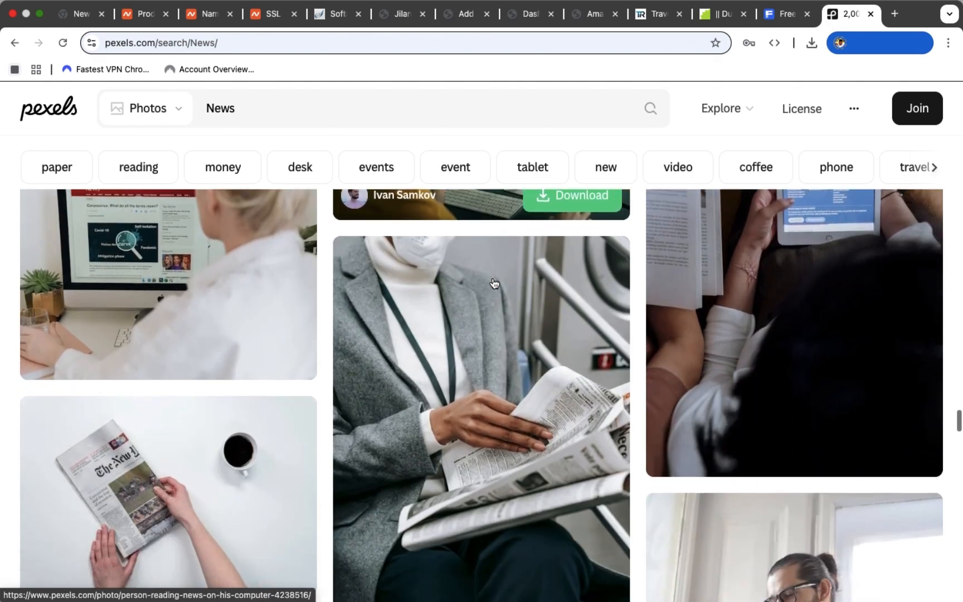
pyautogui.scroll(-18, 493, 272)
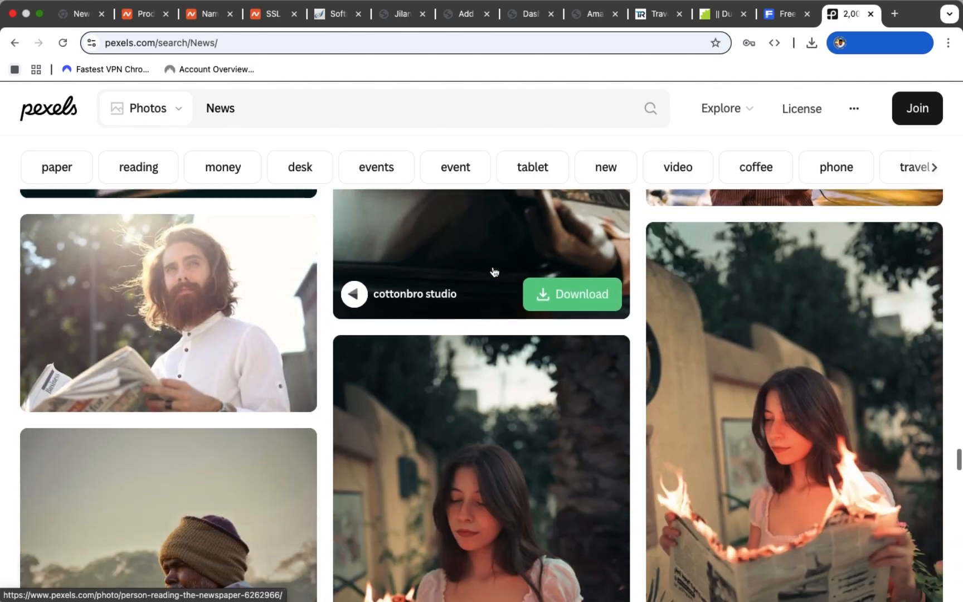
pyautogui.scroll(-18, 494, 272)
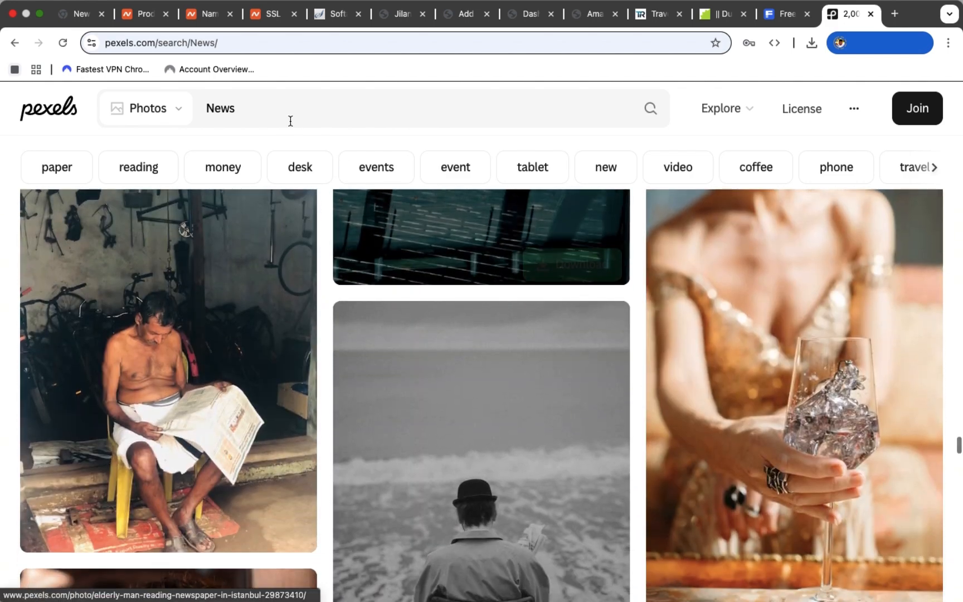
# Refine the Pexels photo search to "News mic" and run it.
pyautogui.click(277, 98)
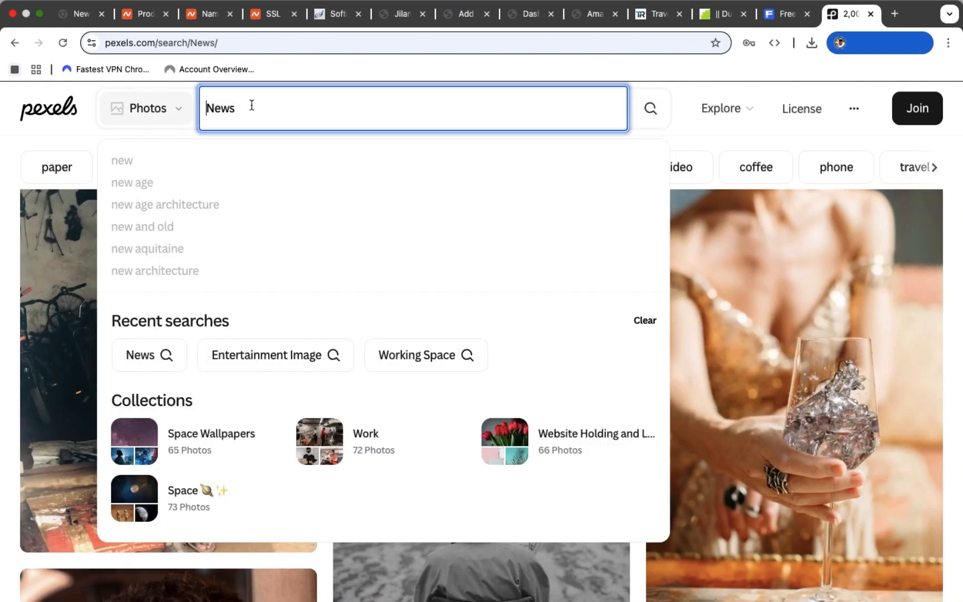
pyautogui.write('mlc')
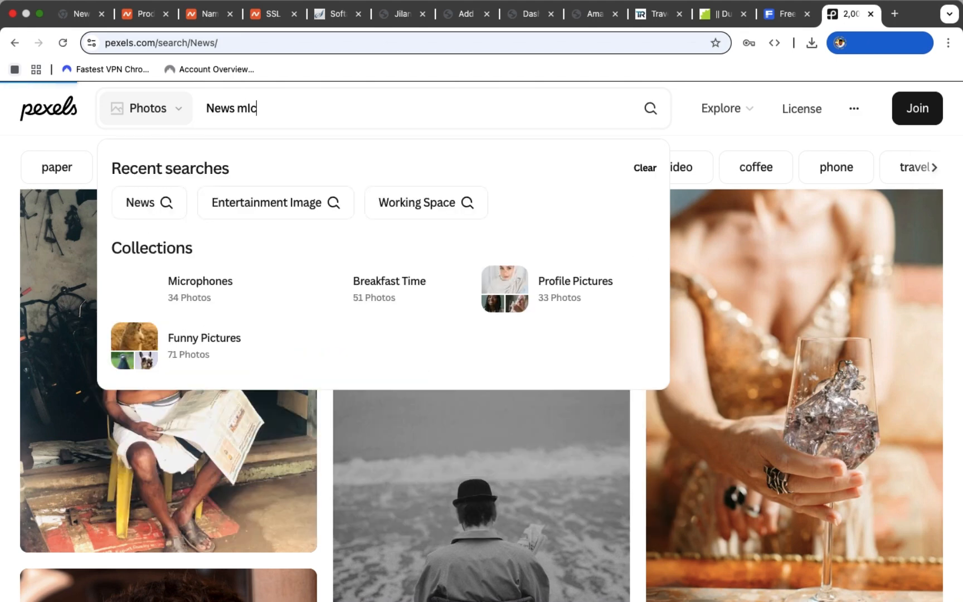
pyautogui.press('Return')
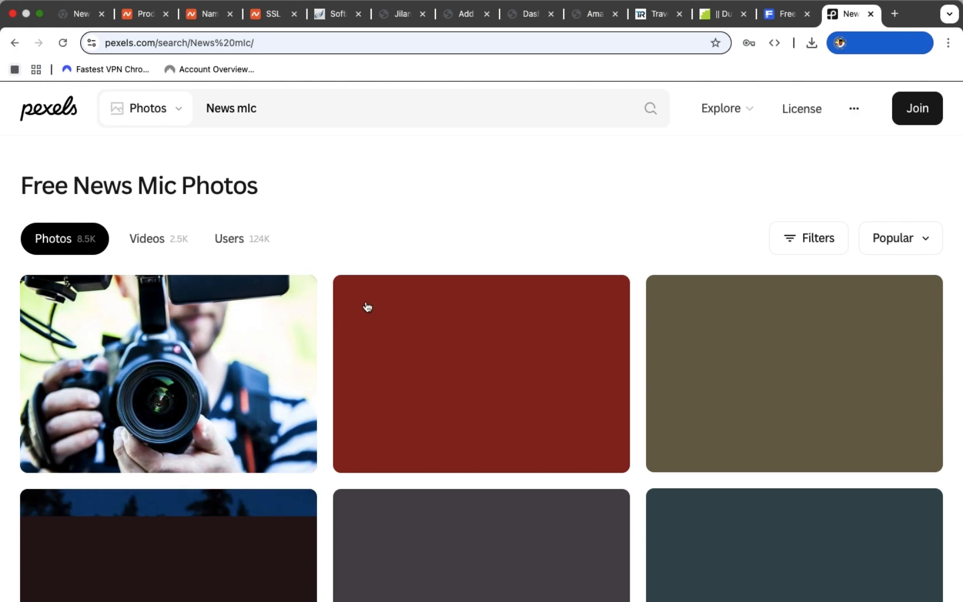
pyautogui.click(276, 108)
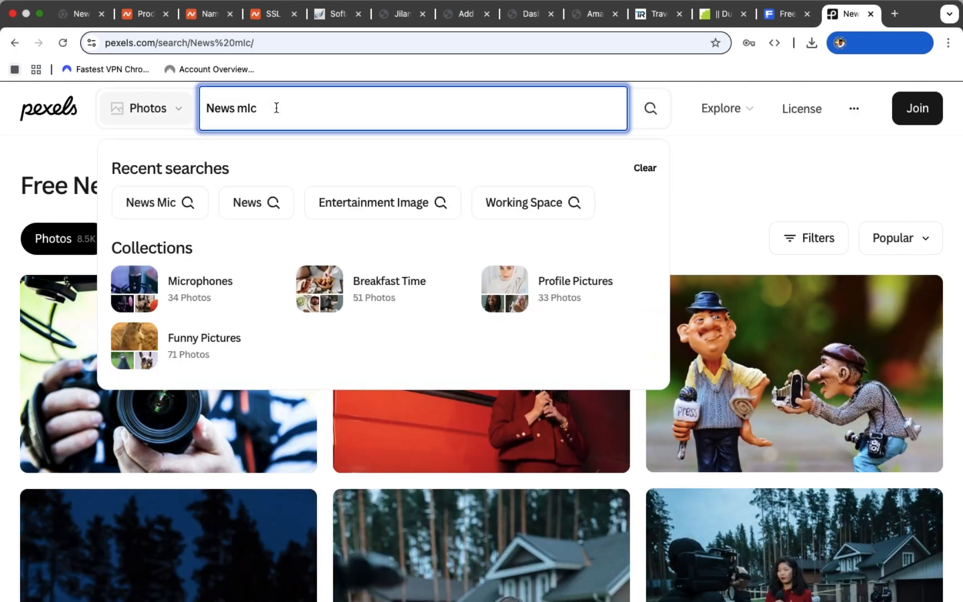
pyautogui.press('BackSpace')
pyautogui.press('BackSpace')
pyautogui.write('i')
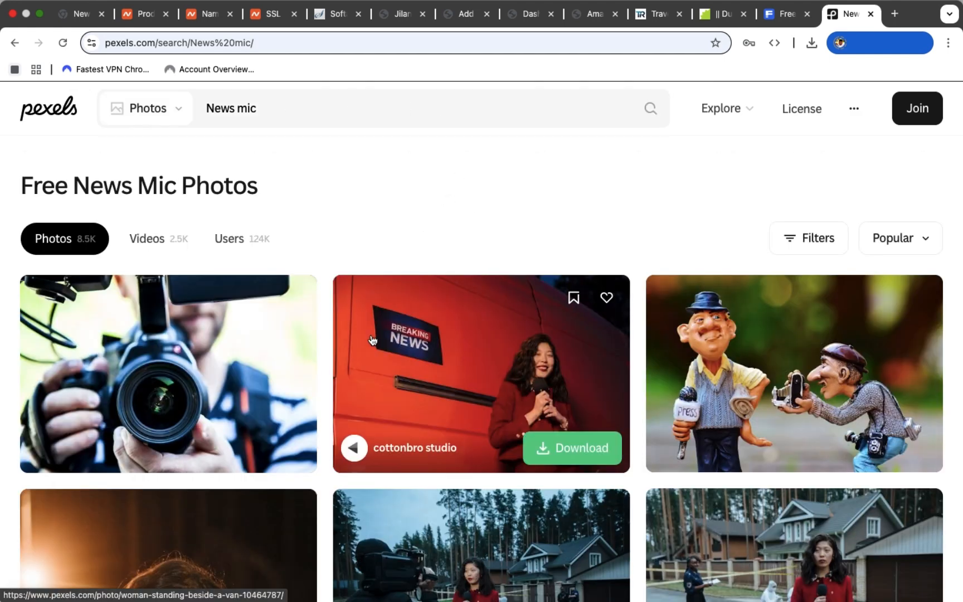
# Download the photo of the woman with a microphone beside the red "Breaking News" van and import it into the Mac's Photos app.
pyautogui.scroll(-3, 372, 340)
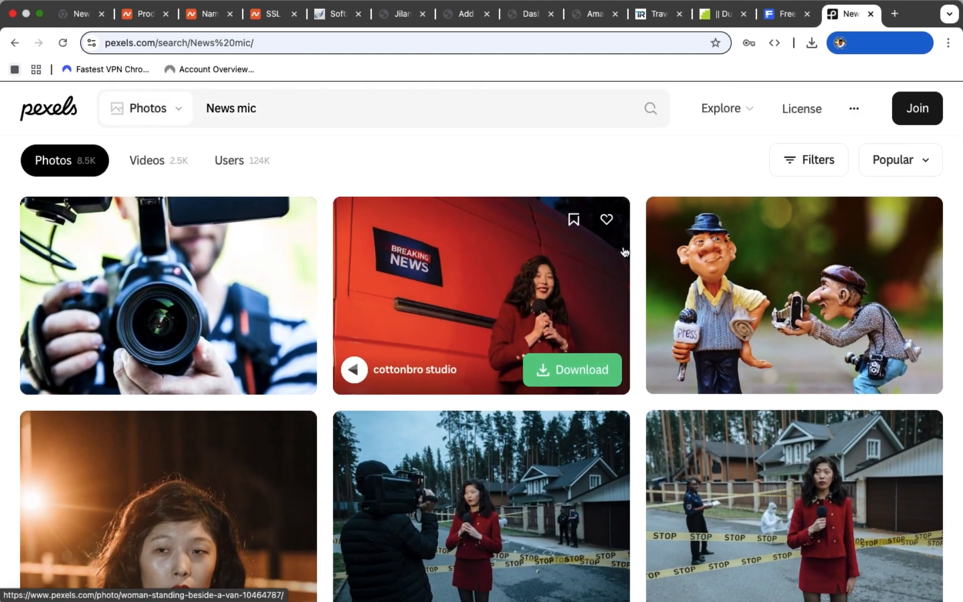
pyautogui.click(580, 375)
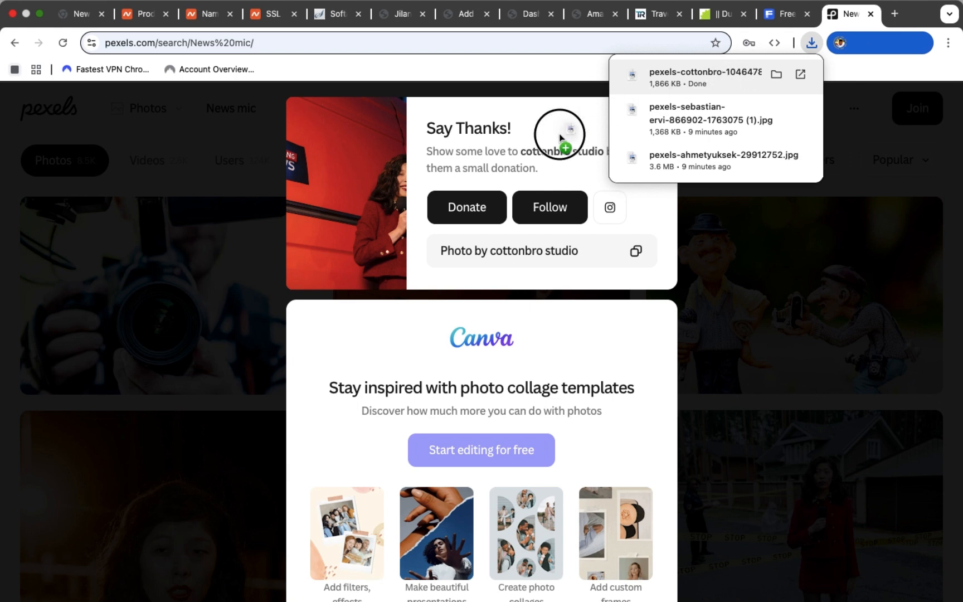
pyautogui.moveTo(223, 596)
pyautogui.click(250, 580)
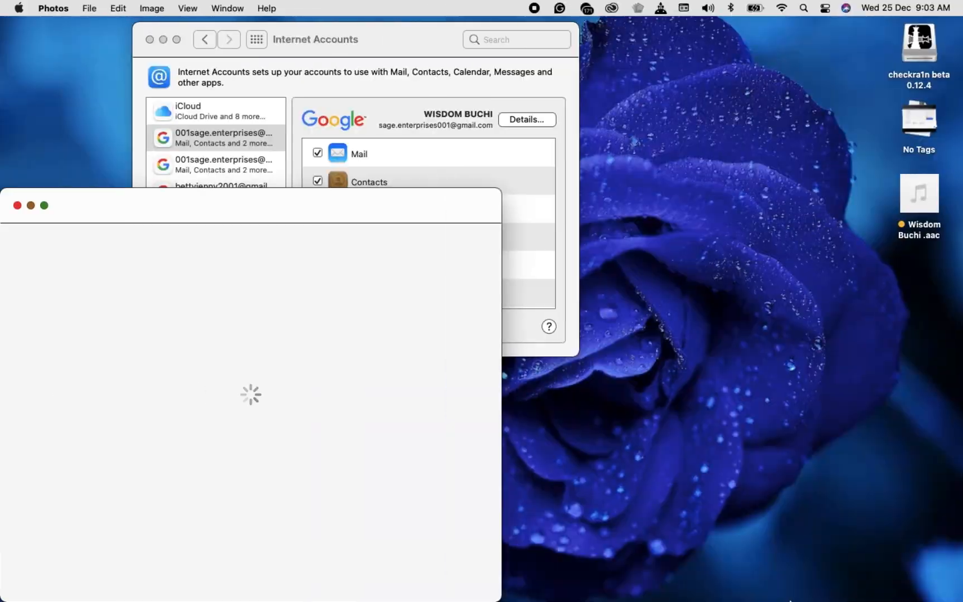
# Switch back to Chrome's WordPress new-post page and upload the downloaded pexels-cottonbro photo from the Photos library in the featured image dialog.
pyautogui.moveTo(742, 599)
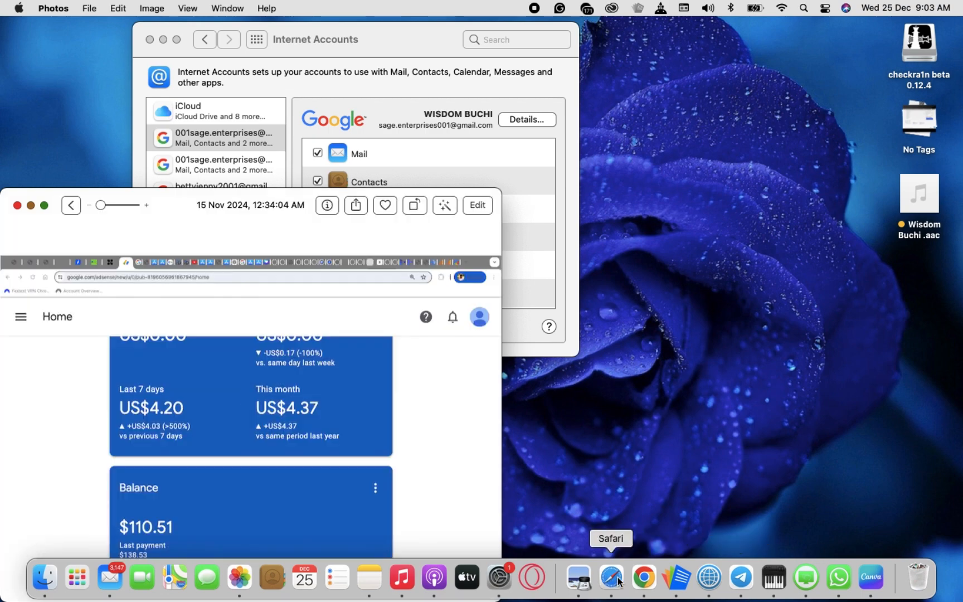
pyautogui.click(644, 577)
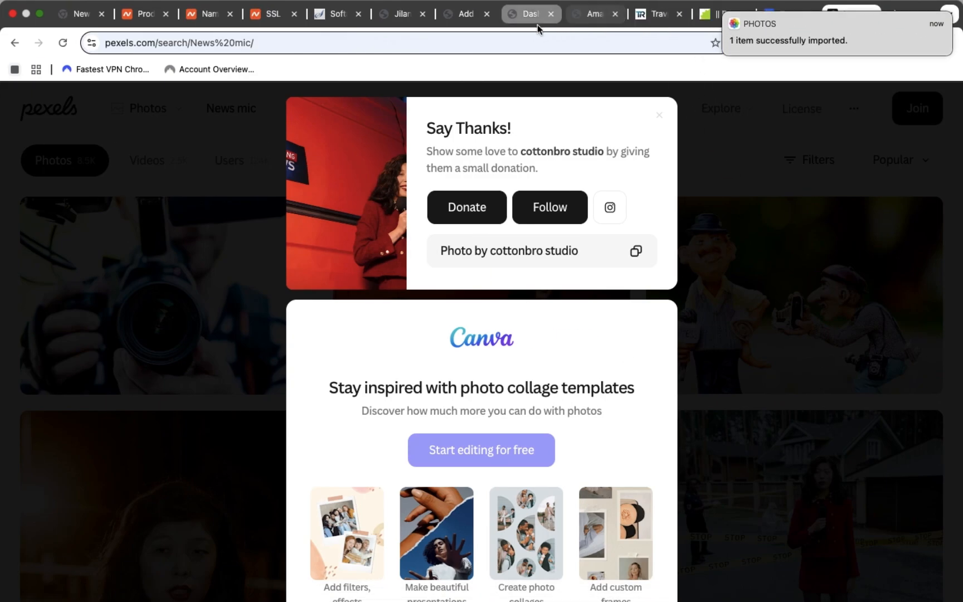
pyautogui.click(454, 16)
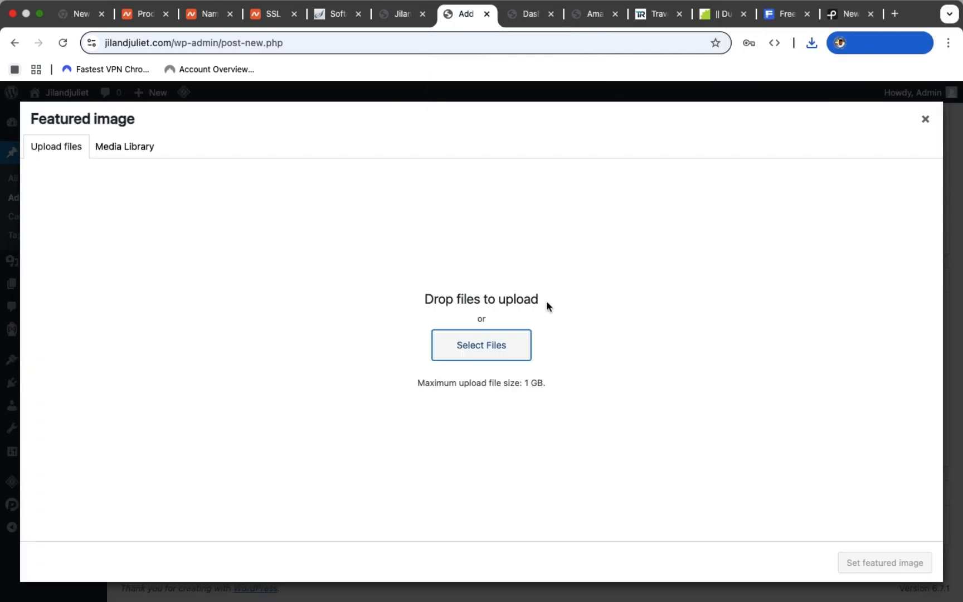
pyautogui.click(482, 346)
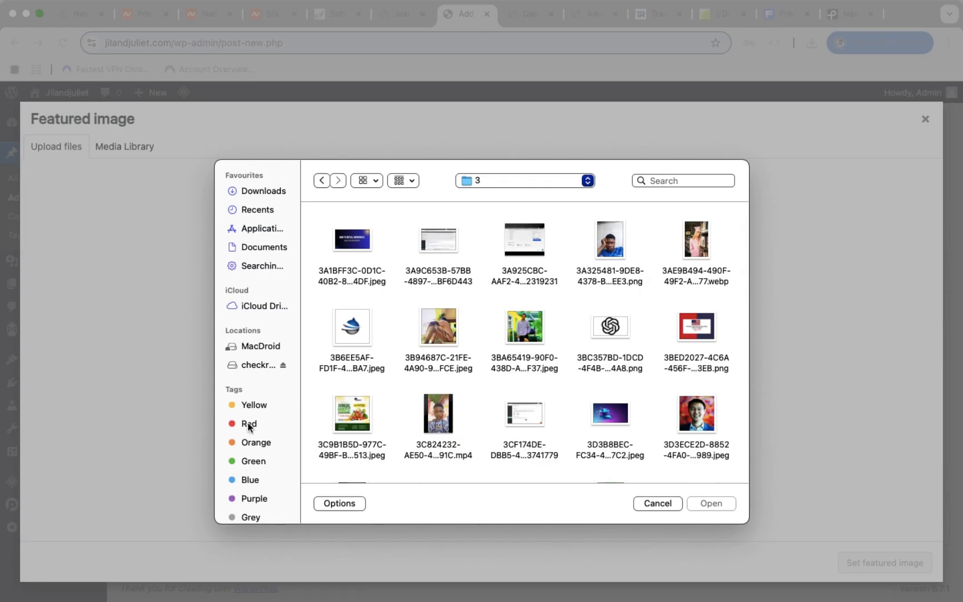
pyautogui.scroll(-5, 248, 423)
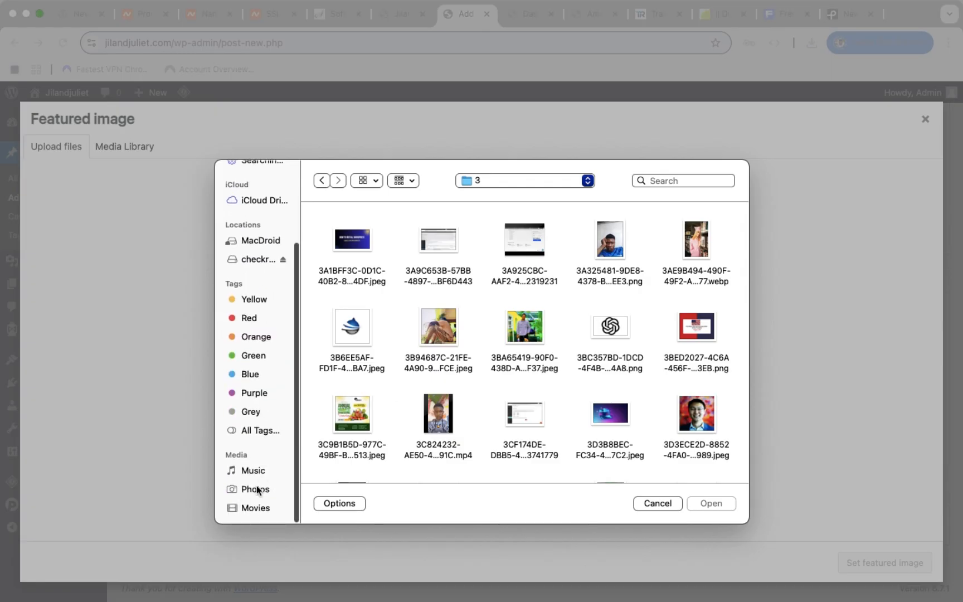
pyautogui.click(256, 489)
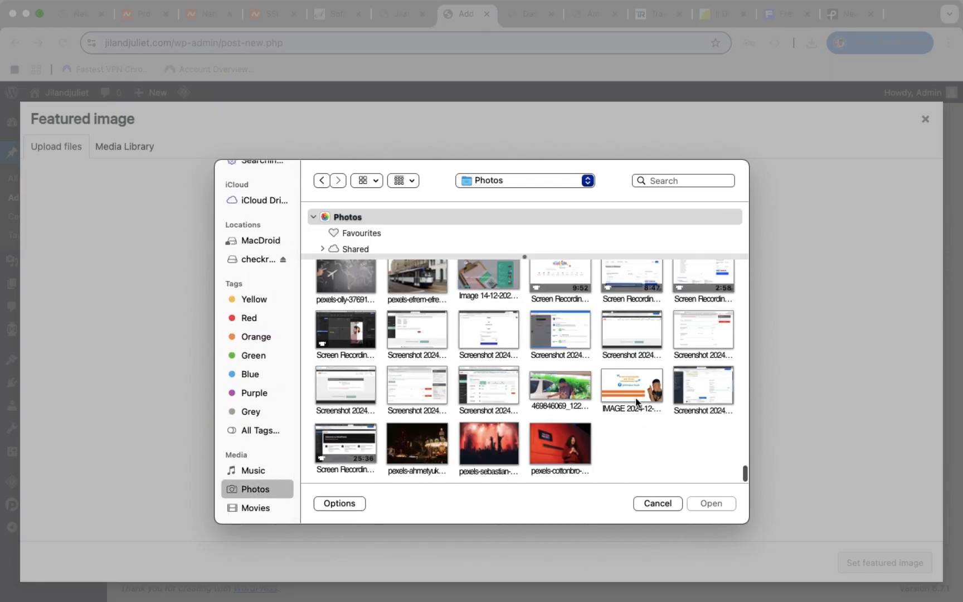
pyautogui.doubleClick(573, 451)
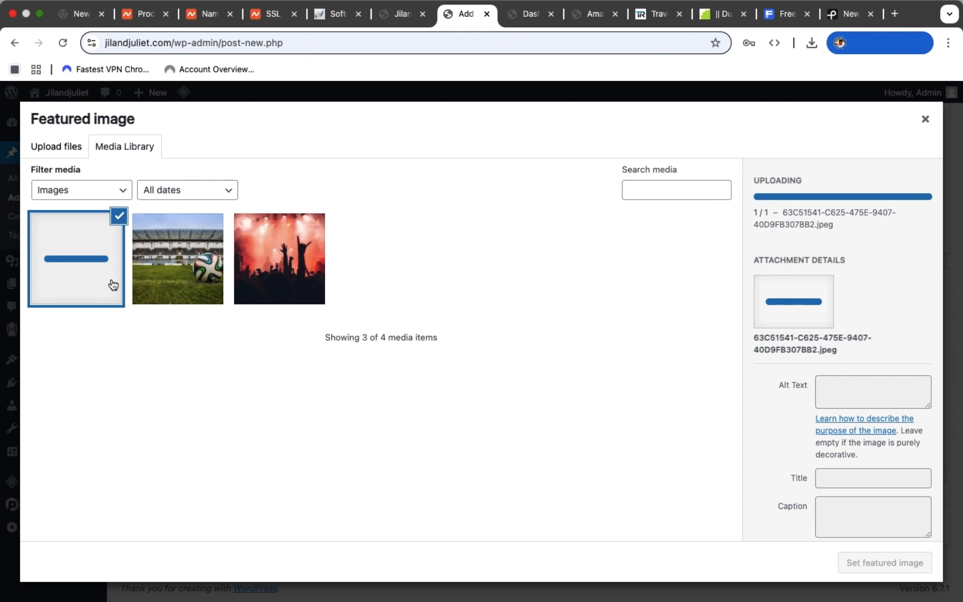
# Choose the uploaded photo of the woman beside the "Breaking News" van and set it as the post's featured image.
pyautogui.click(162, 277)
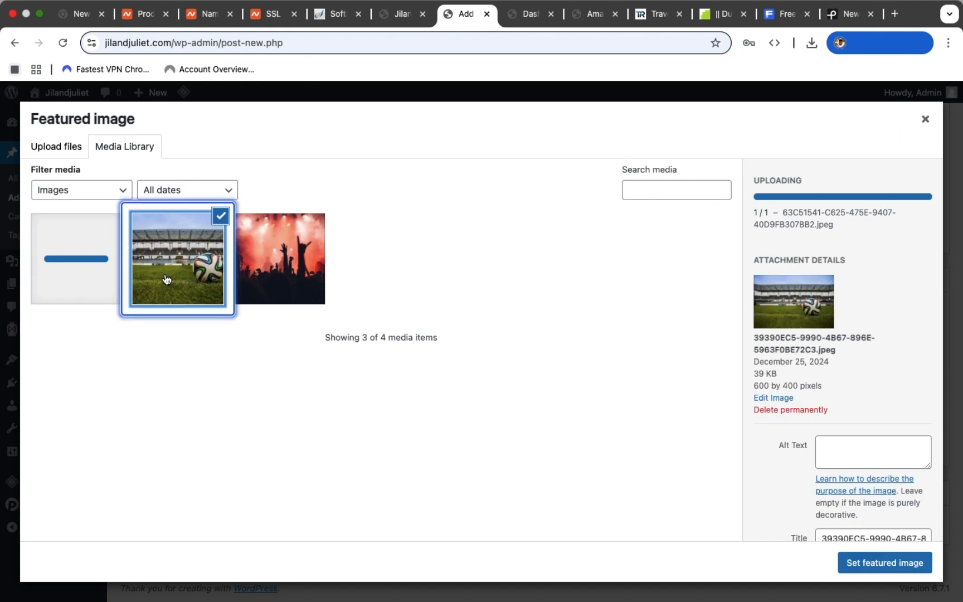
pyautogui.click(75, 280)
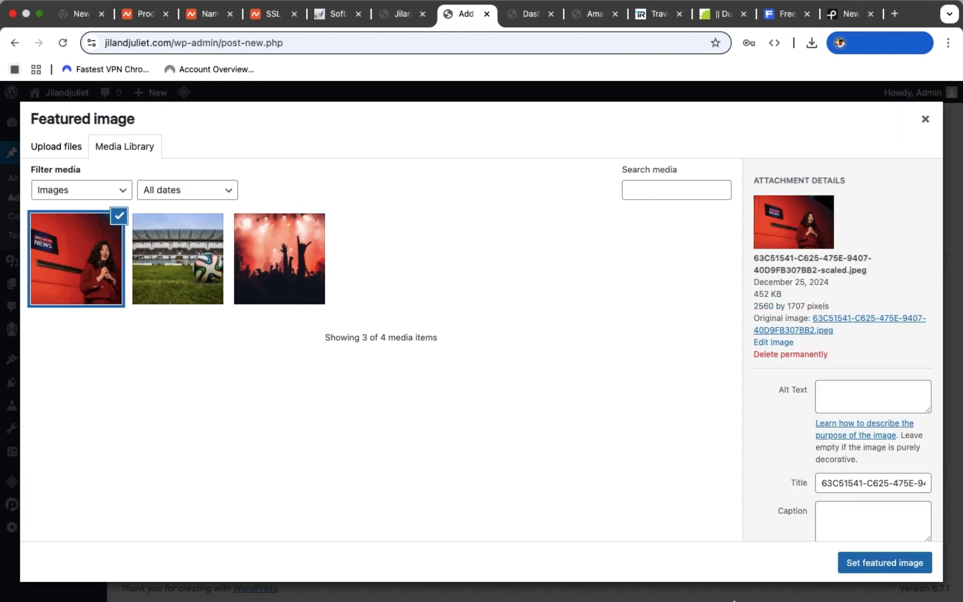
pyautogui.click(888, 563)
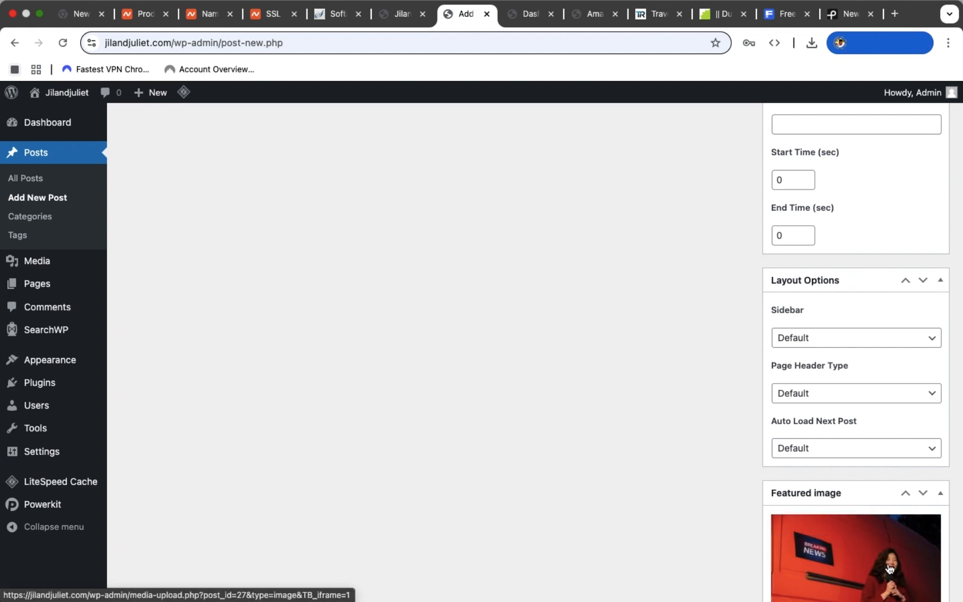
# Fill the post body with the "Lorem ipsum dolor sit amet" placeholder text and title the post "Breaking News".
pyautogui.scroll(15, 575, 391)
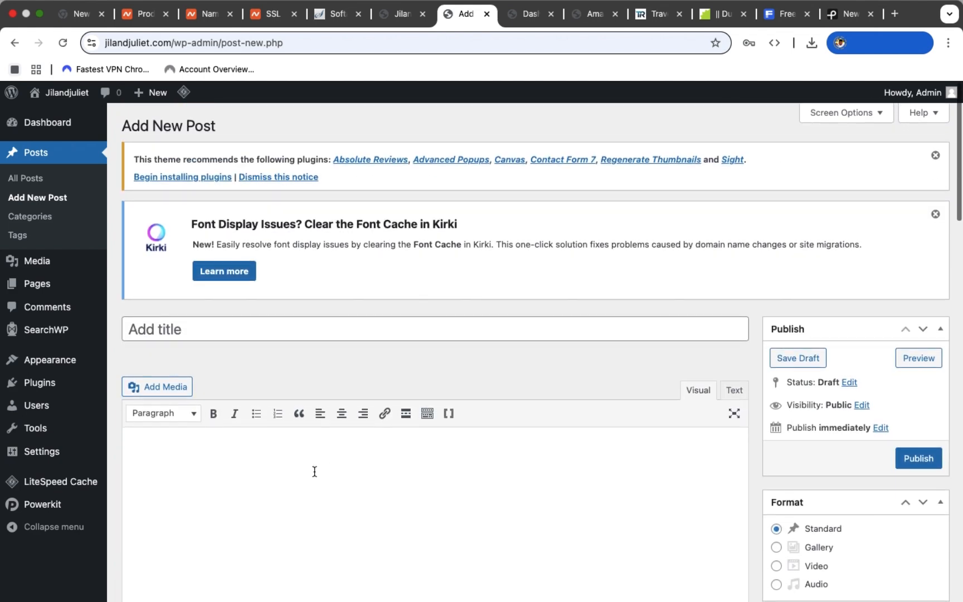
pyautogui.click(288, 493)
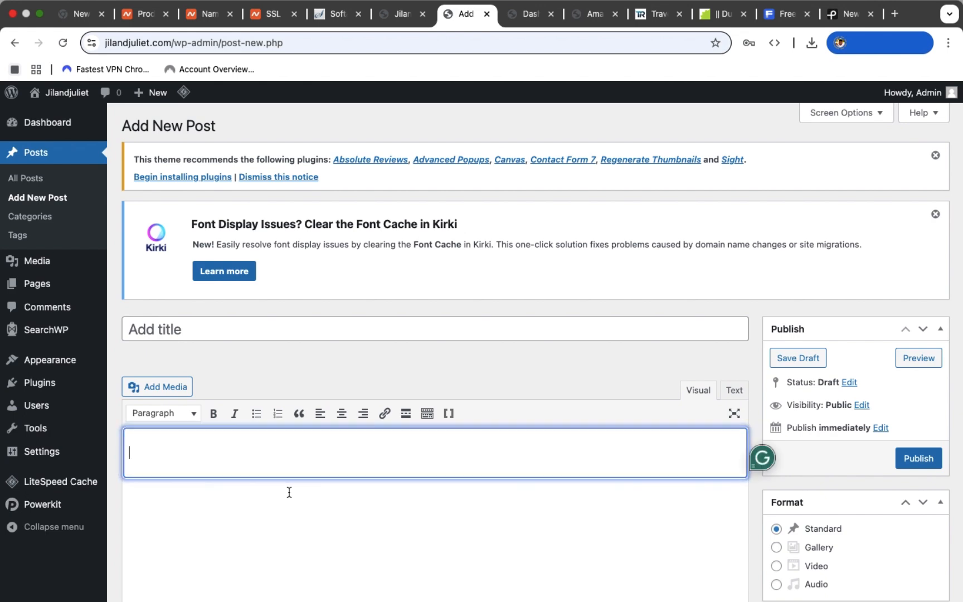
pyautogui.write('Lorem ipsum dolor sit amet, consectetuer adipiscing elit. Aenean commodo ligula eget dolor. Aenean massa. Cum sociis natoque penatibus et magnis dis parturient montes, nascetur ridiculus mus. Donec quam felis, ultricies nec, pellentesque eu, pretium quis, sem. Nulla consequat massa quis enim. Donec pede justo, fringilla vel, aliquet nec, vulputate eget, arcu. In enim justo, rhoncus ut, imperdiet a, venenatis vitae, justo. Nullam dictum felis eu pede mollis pretium. Integer tincidunt. Cras dapibus. Vivamus elementum semper nisi. Aenean vulputate eleifend tellus. Aenean leo ligula, porttitor eu, consequat vitae, eleifend ac, enim. Aliquam lorem ante, dapibus in, viverra quis, feugiat a, tellus. Phasellus viverra nulla ut metus varius laoreet. Quisque rutrum. Aenean imperdiet. Etiam ultricies nisi vel augue. Curabitur ullamcorper ultricies nisi. Nam eget dui. Etiam rhoncus. Maecenas tempus, tellus eget condimentum rhoncus, sem quam semper libero, sit amet adipiscing sem neque sed ipsum. Nam quam nunc, blandit vel, luctus pulvinar, hendrerit id, lorem. Maecenas nec odio et ante tincidunt tempus. Donec vitae sapien ut libero venenatis faucibus. Nullam quis ante. Etiam sit amet orci eget eros faucibus tincidunt. Duis leo. Sed fringilla mauris sit amet nibh. Donec sodales sagittis magna. Sed consequat, leo eget bibendum sodales, augue velit cursus nunc,')
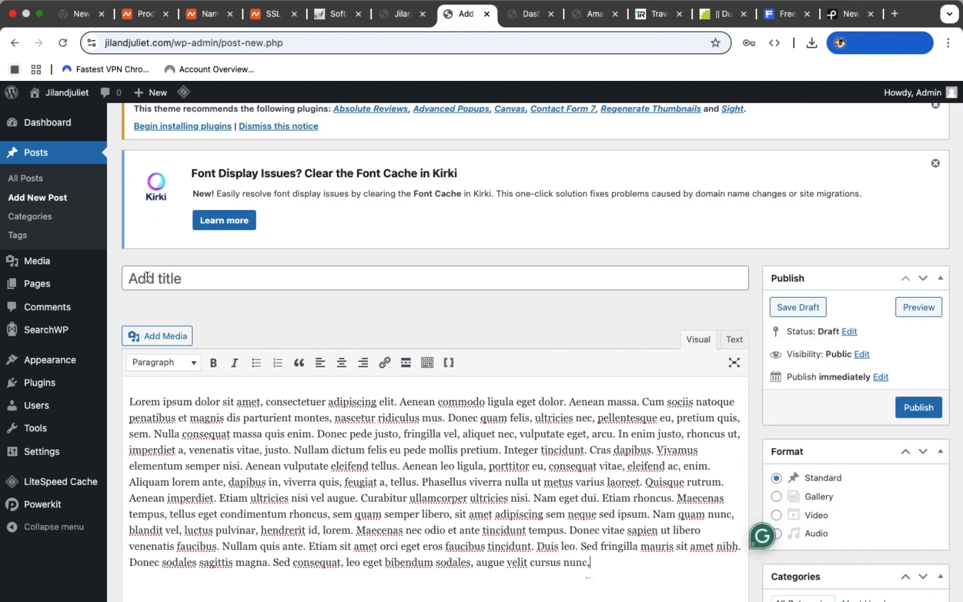
pyautogui.click(146, 277)
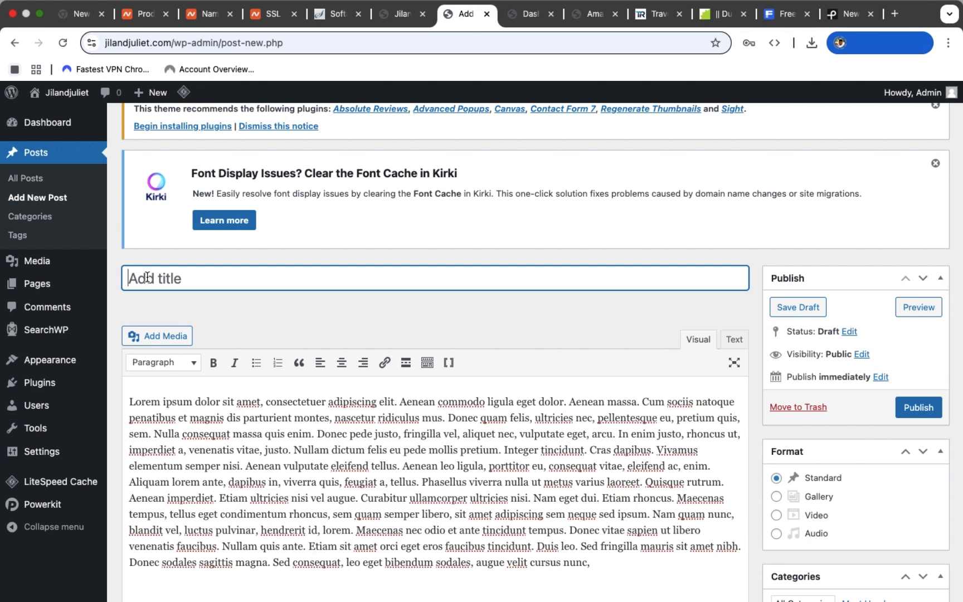
pyautogui.write('B')
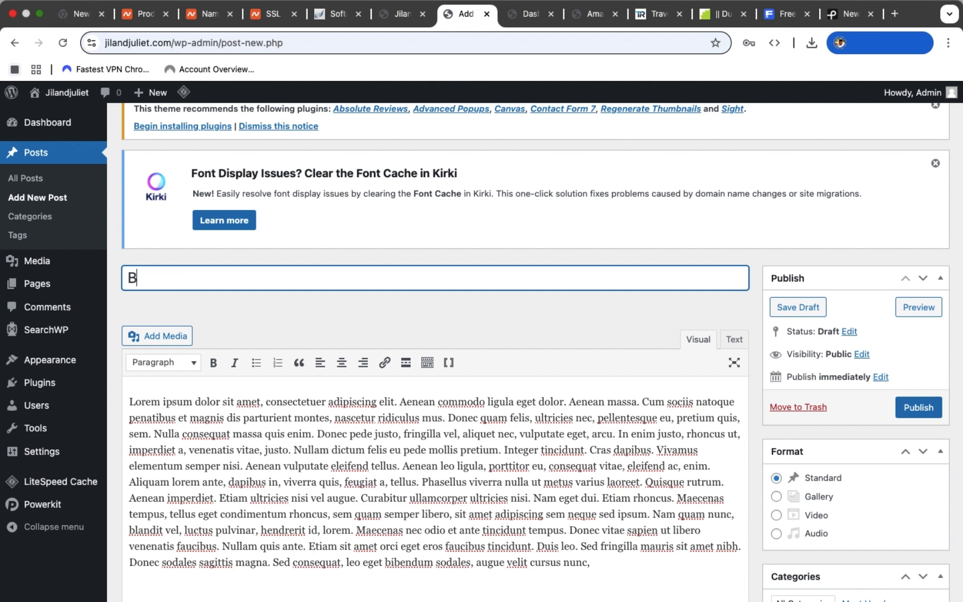
pyautogui.write('reaking News')
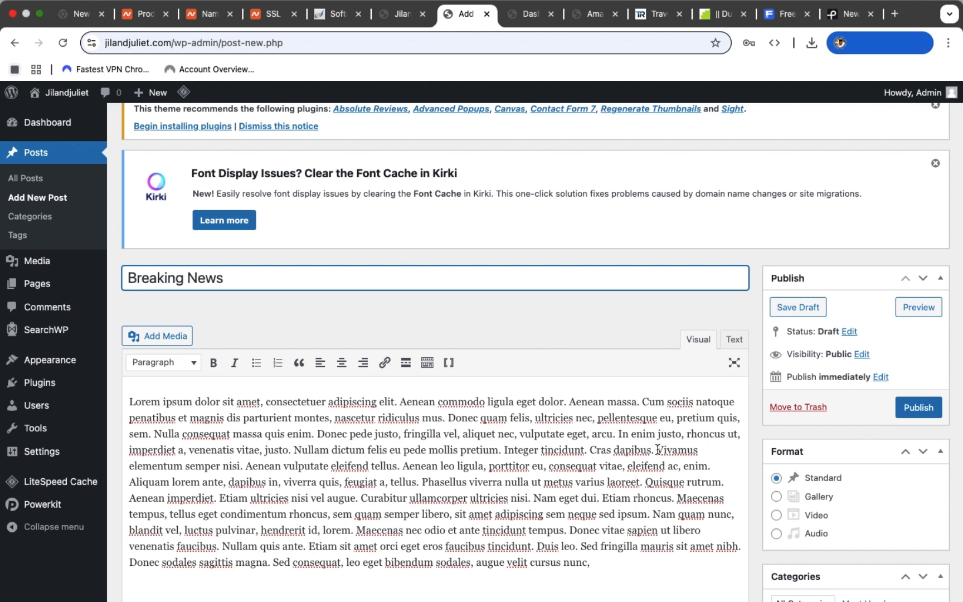
# Assign the Breaking News post to the News category and publish it.
pyautogui.scroll(-5, 658, 449)
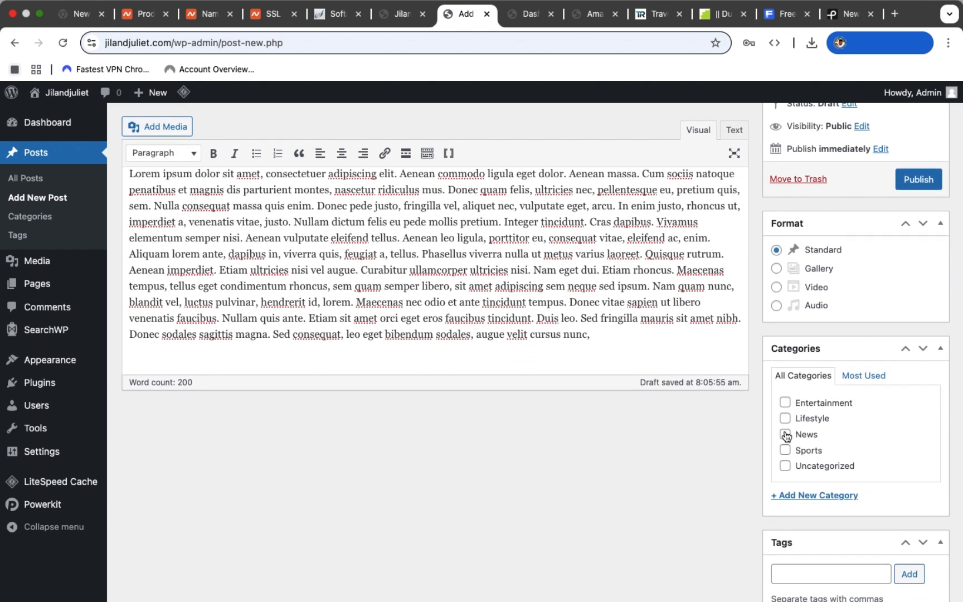
pyautogui.click(786, 434)
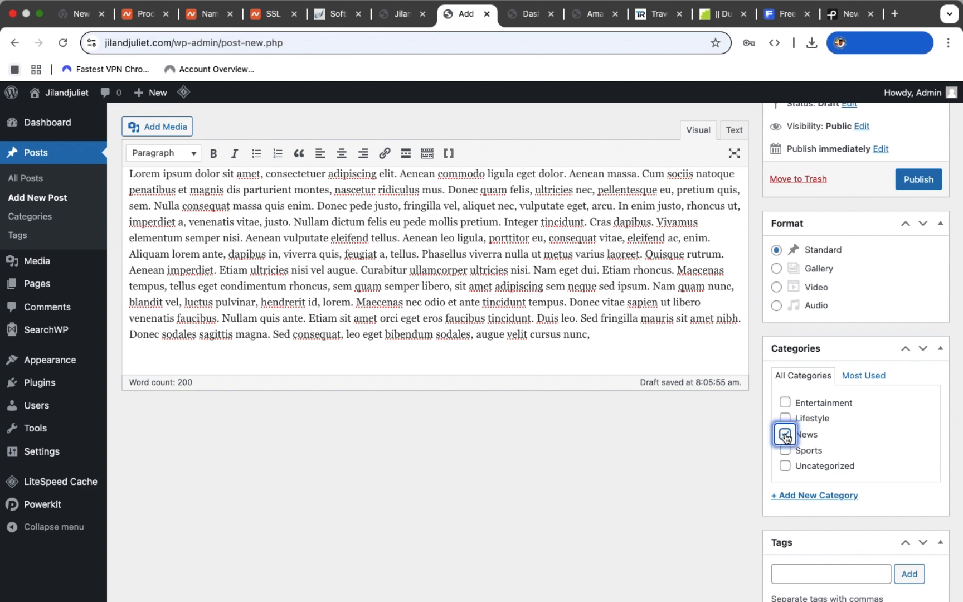
pyautogui.scroll(6, 784, 283)
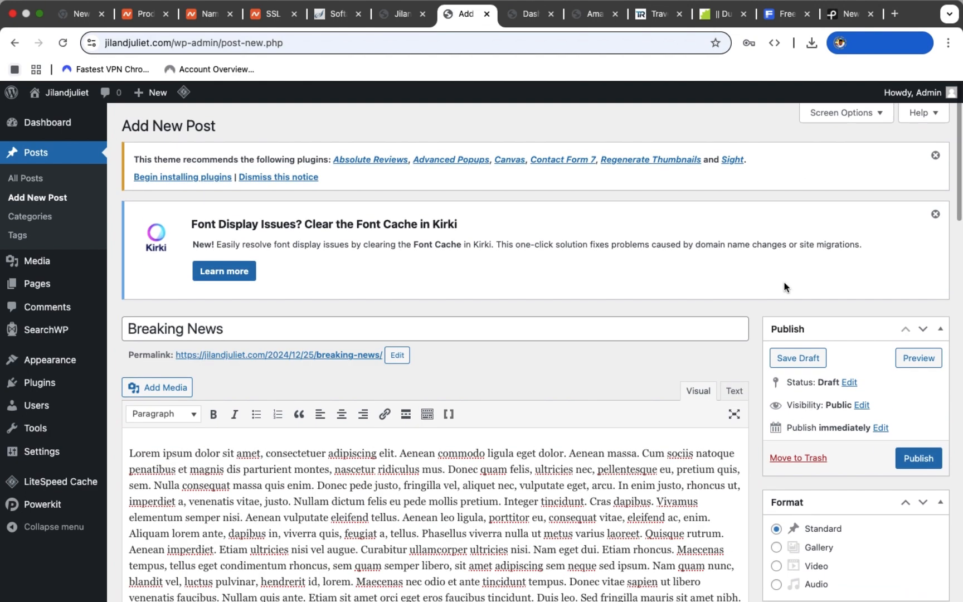
pyautogui.click(923, 459)
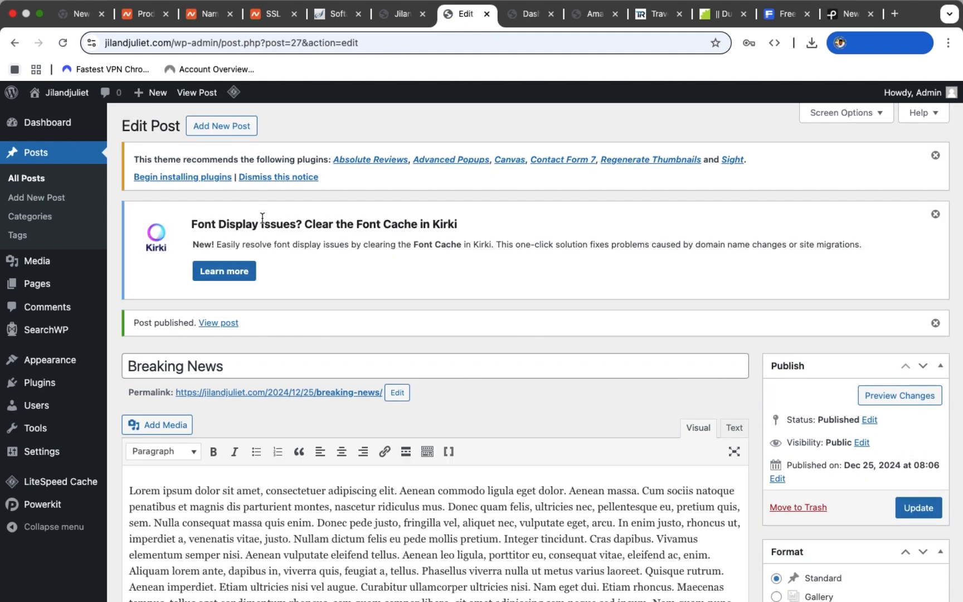
# Start another new post and assign it to the Lifestyle category.
pyautogui.click(222, 127)
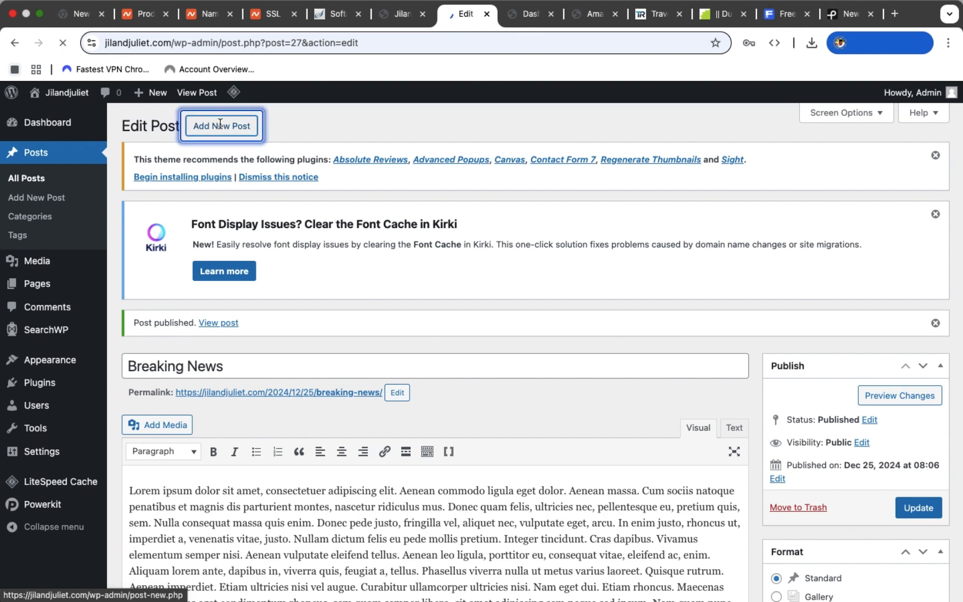
pyautogui.scroll(-3, 833, 462)
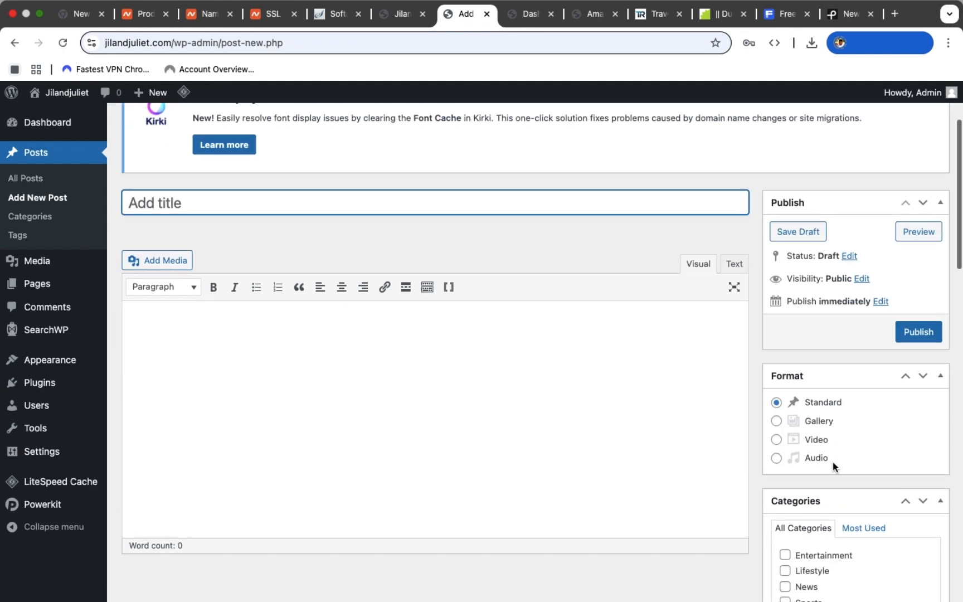
pyautogui.scroll(-5, 833, 461)
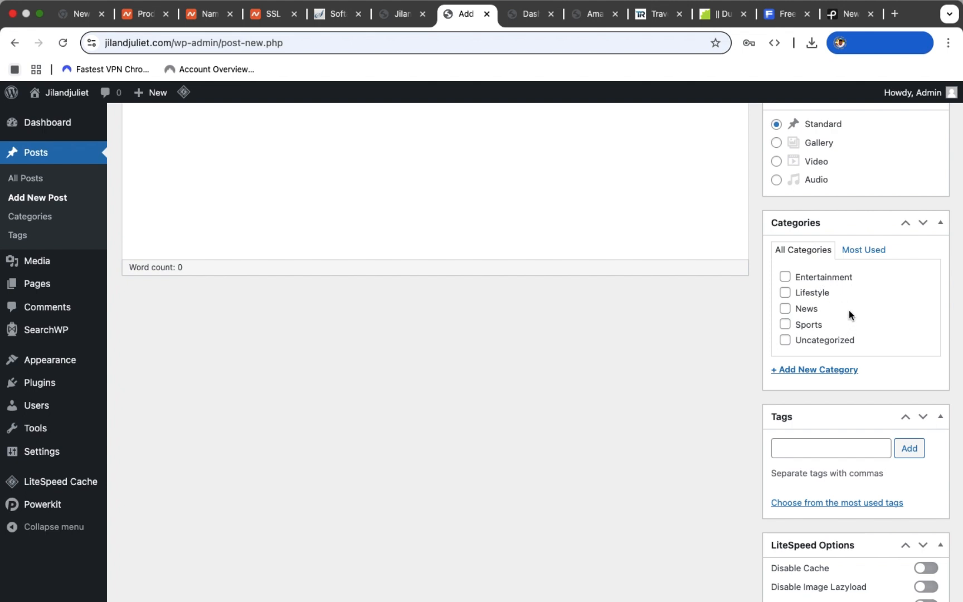
pyautogui.click(785, 293)
# Upload the photo of the man sitting outdoors with a laptop from the Mac's Photos library and set it as the featured image.
pyautogui.scroll(-10, 752, 416)
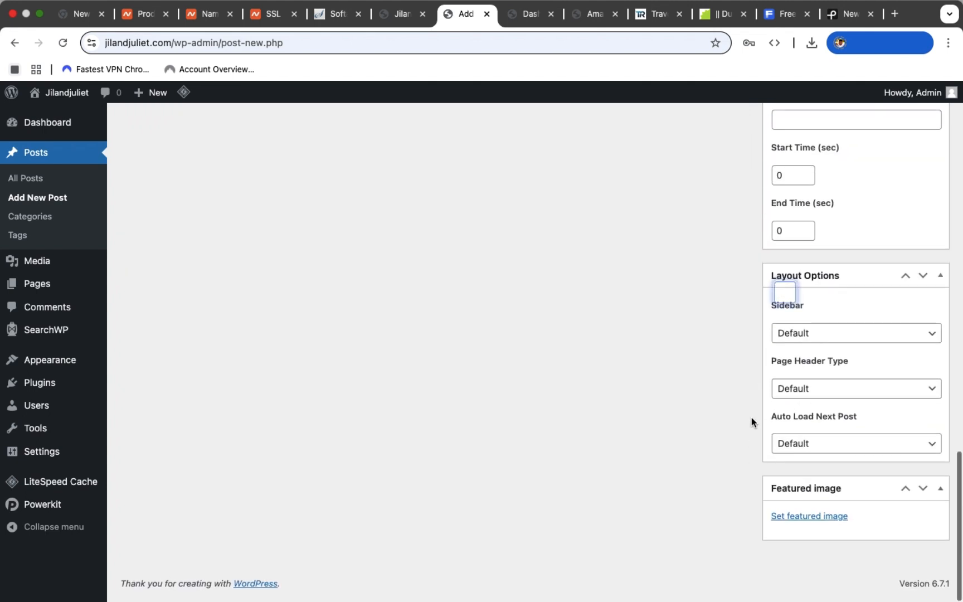
pyautogui.click(818, 520)
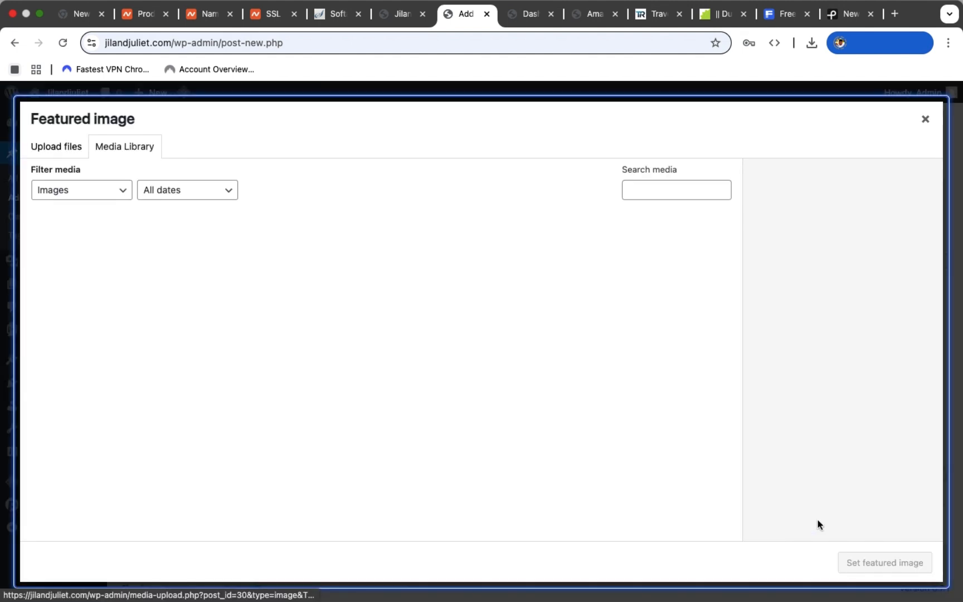
pyautogui.click(60, 148)
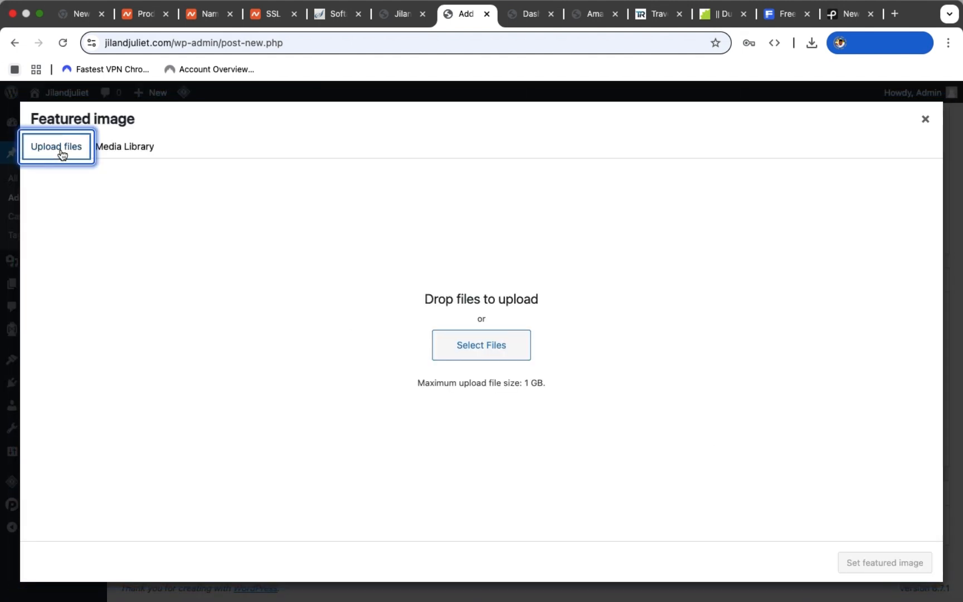
pyautogui.click(499, 353)
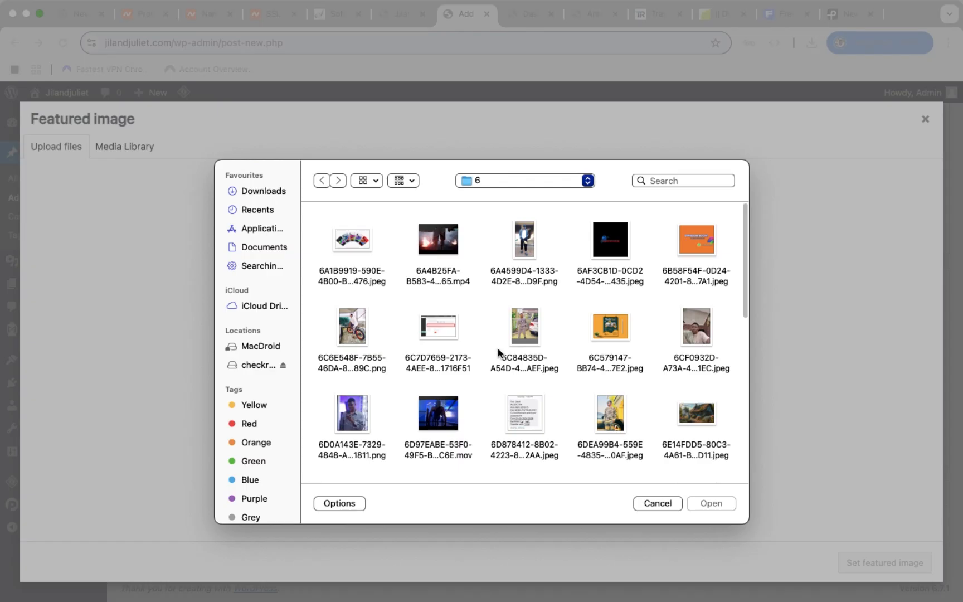
pyautogui.scroll(-4, 262, 438)
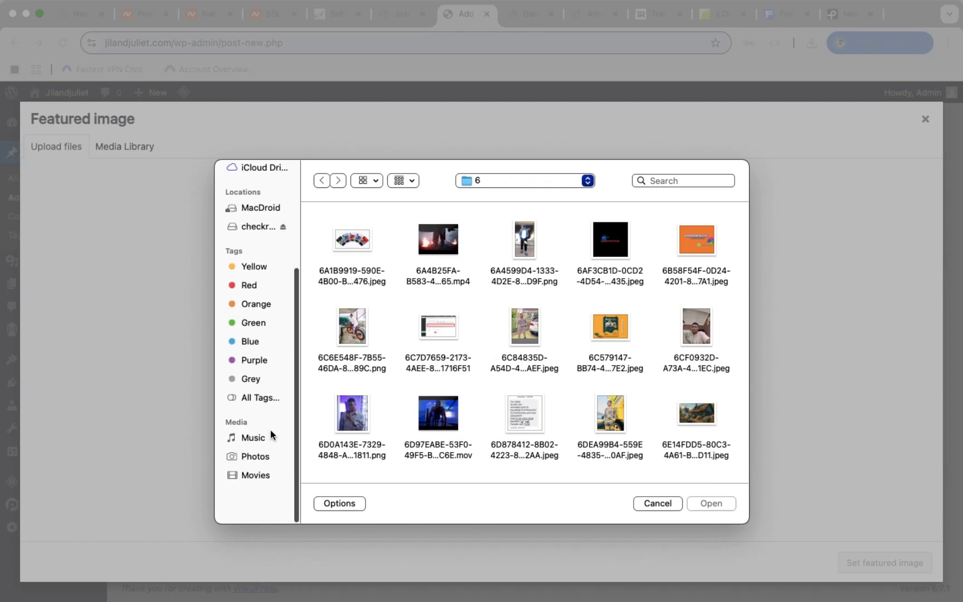
pyautogui.click(256, 492)
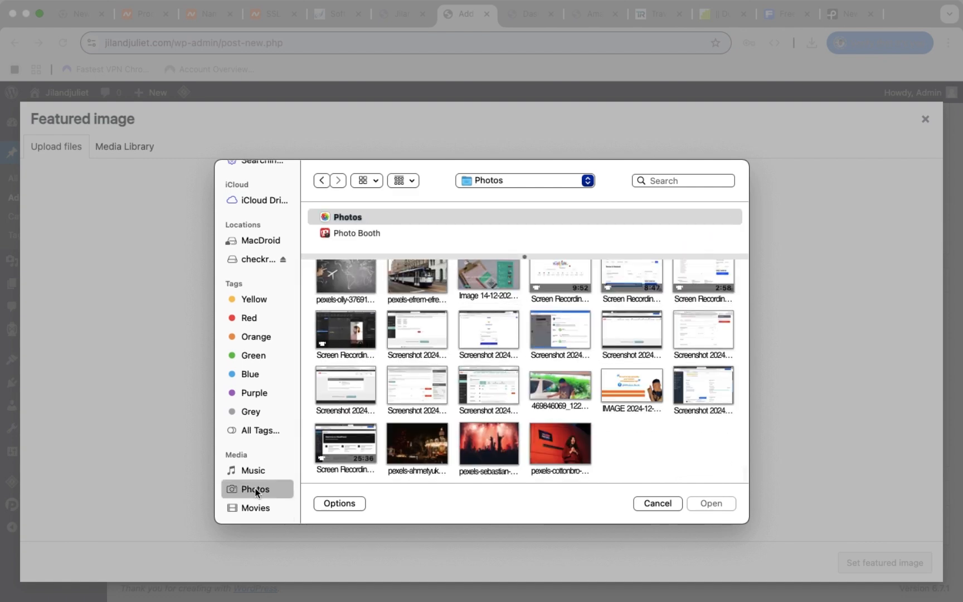
pyautogui.scroll(1, 417, 366)
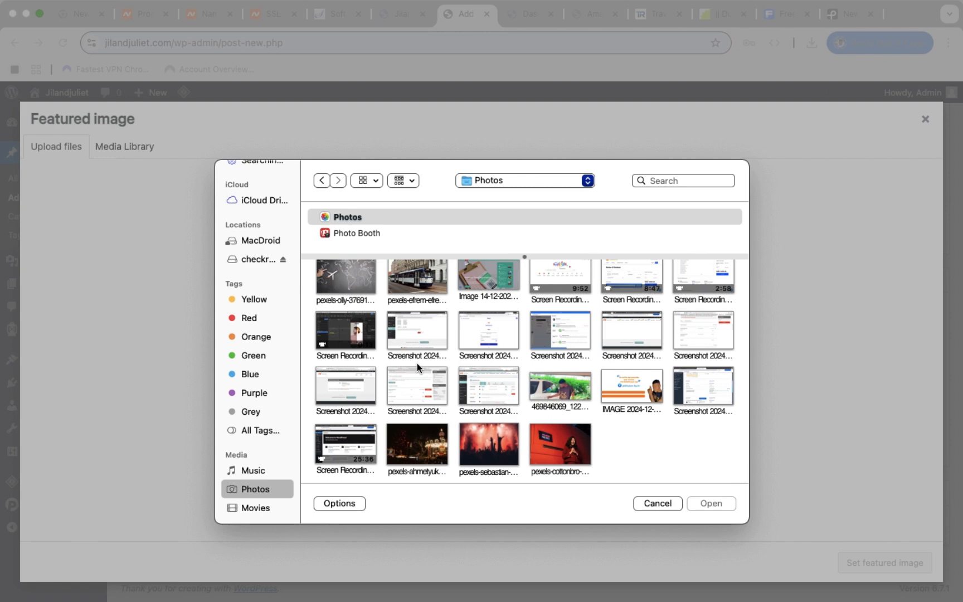
pyautogui.scroll(10, 417, 363)
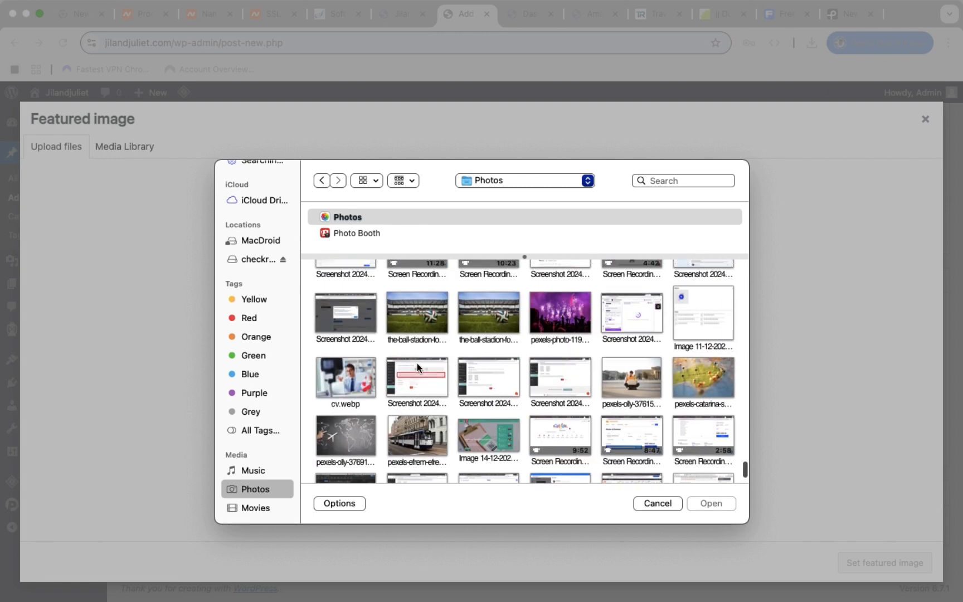
pyautogui.scroll(-4, 417, 362)
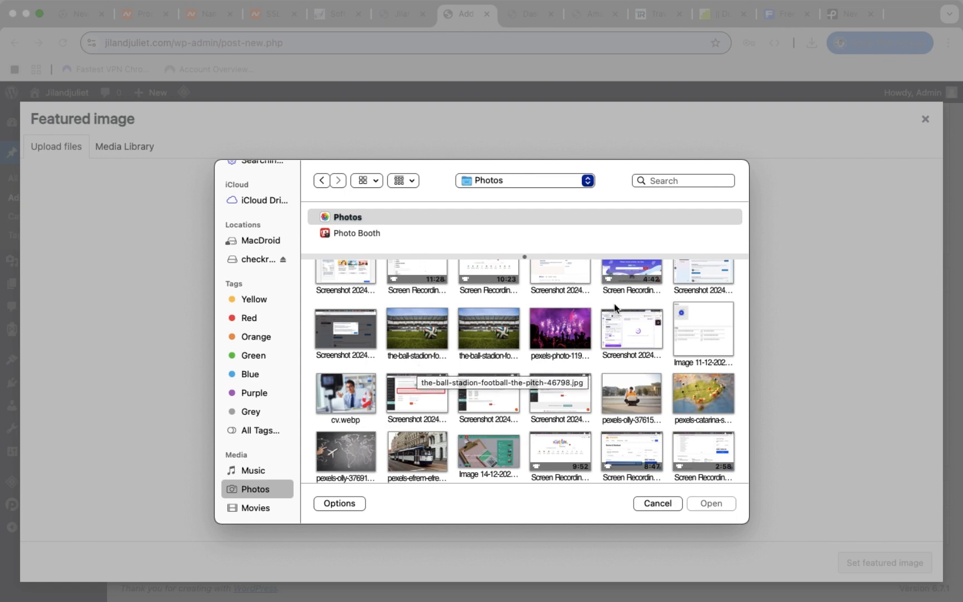
pyautogui.doubleClick(628, 398)
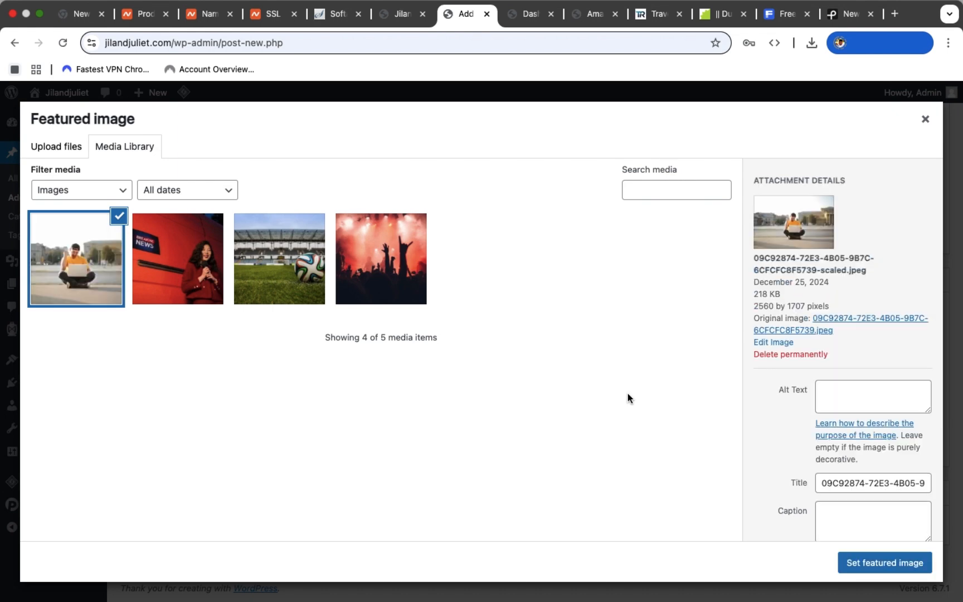
pyautogui.click(870, 564)
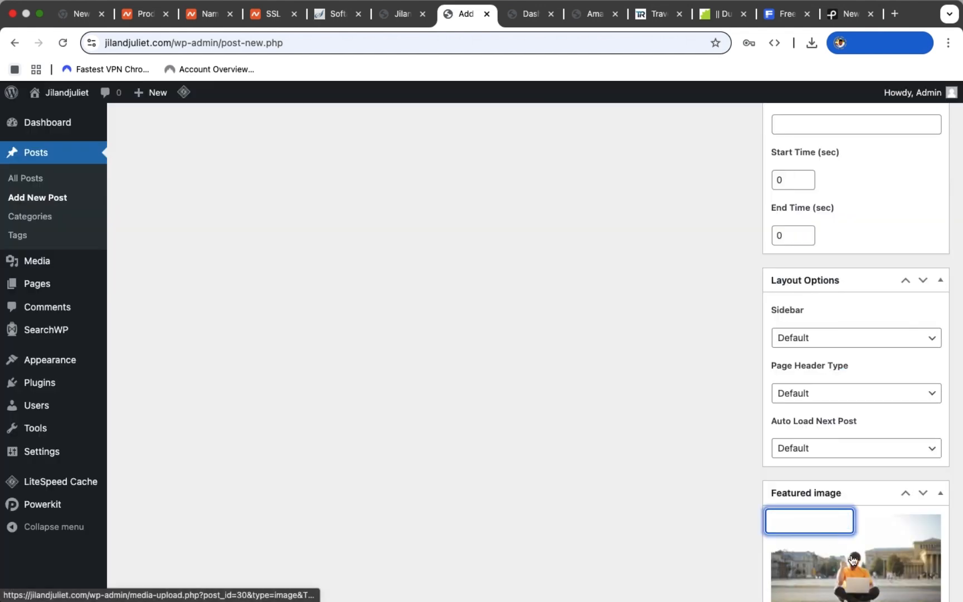
# Title the post "Lifestyle" and fill its body with the "Lorem ipsum dolor sit amet" placeholder text.
pyautogui.scroll(10, 786, 365)
pyautogui.scroll(10, 772, 355)
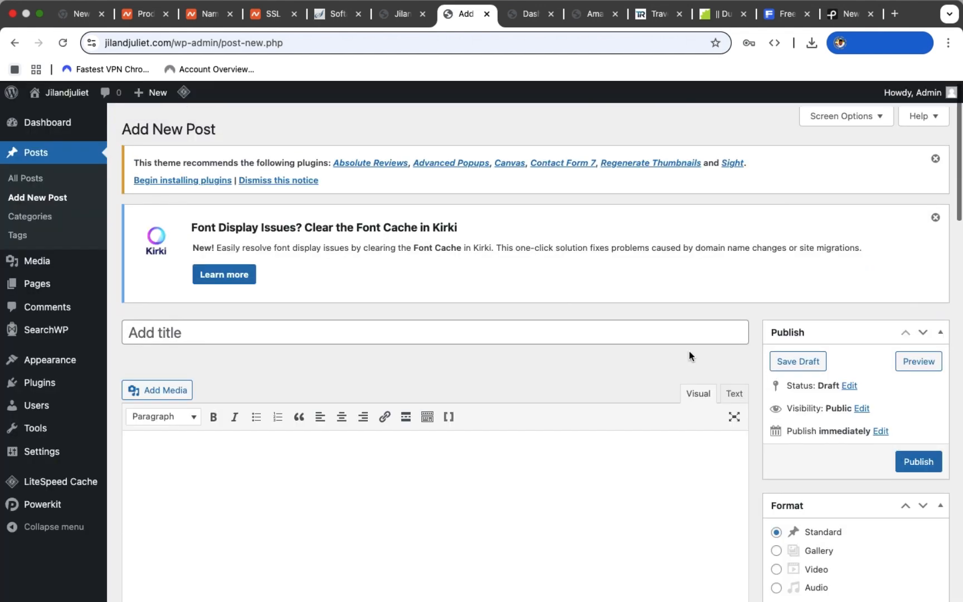
pyautogui.click(296, 329)
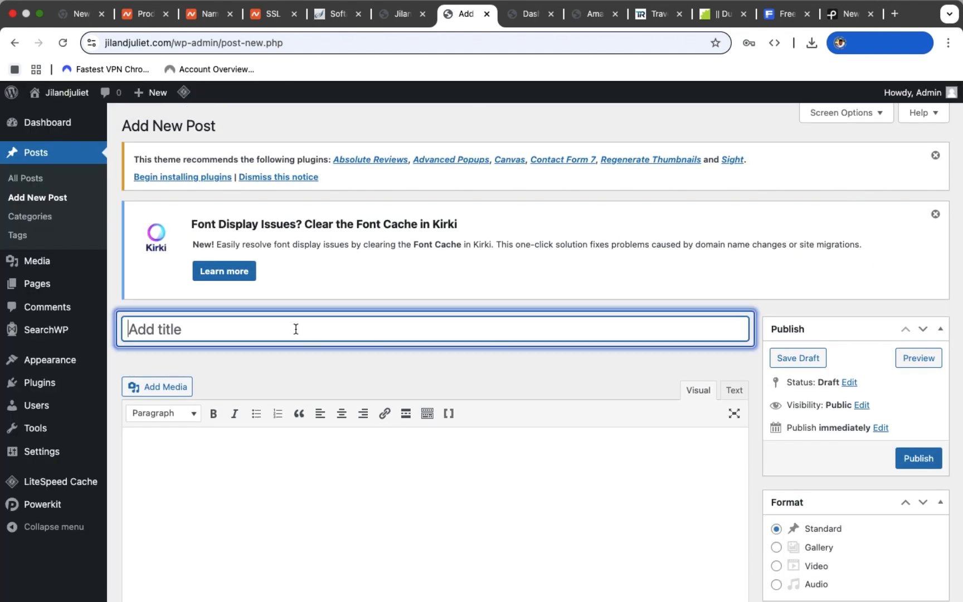
pyautogui.write('Li')
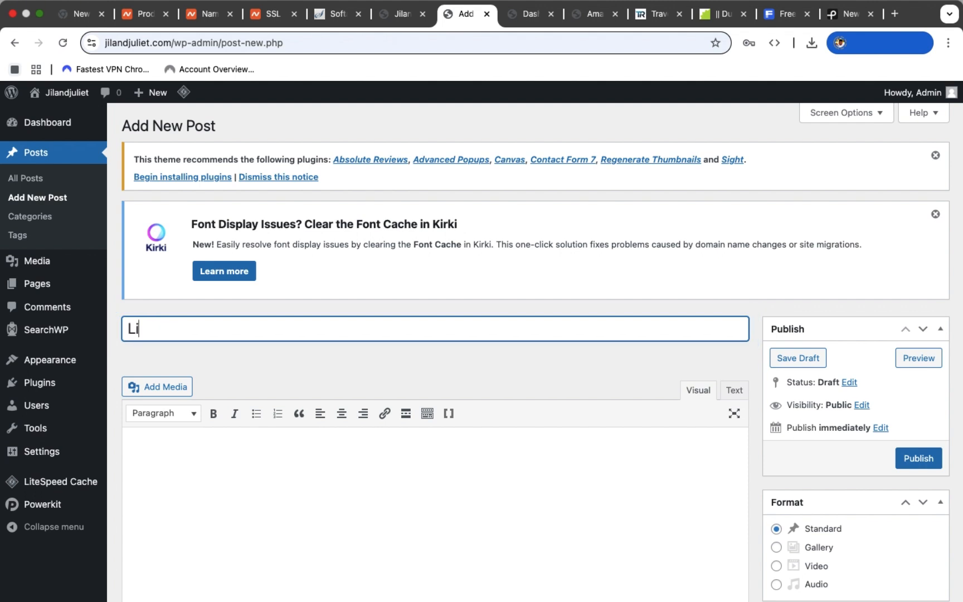
pyautogui.write('festyle')
pyautogui.click(241, 478)
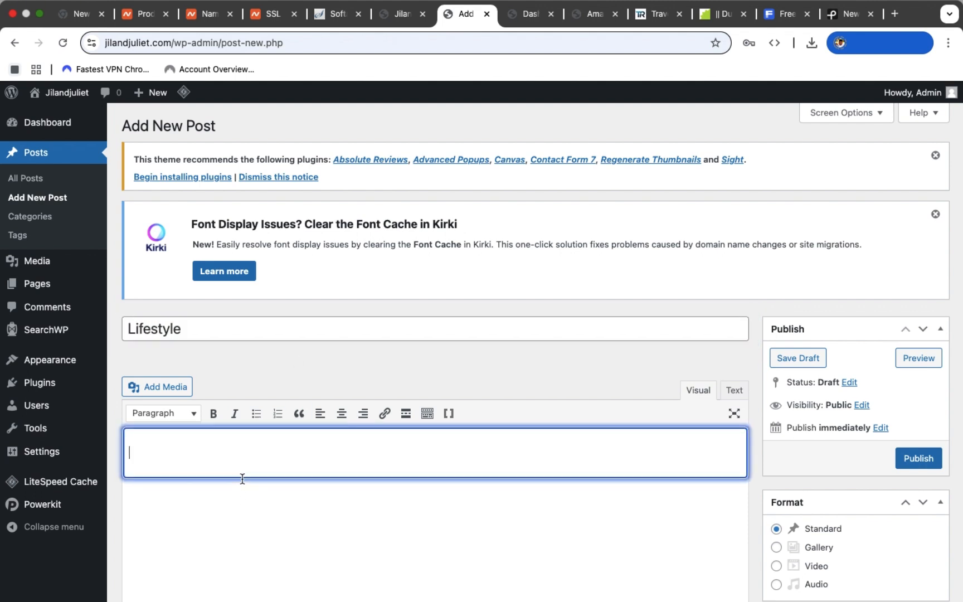
pyautogui.write('Lorem ipsum dolor sit amet, consectetuer adipiscing elit. Aenean commodo ligula eget dolor. Aenean massa. Cum sociis natoque penatibus et magnis dis parturient montes, nascetur ridiculus mus. Donec quam felis, ultricies nec, pellentesque eu, pretium quis, sem. Nulla consequat massa quis enim. Donec pede justo, fringilla vel, aliquet nec, vulputate eget, arcu. In enim justo, rhoncus ut, imperdiet a, venenatis vitae, justo. Nullam dictum felis eu pede mollis pretium. Integer tincidunt. Cras dapibus. Vivamus elementum semper nisi. Aenean vulputate eleifend tellus. Aenean leo ligula, porttitor eu, consequat vitae, eleifend ac, enim. Aliquam lorem ante, dapibus in, viverra quis, feugiat a, tellus. Phasellus viverra nulla ut metus varius laoreet. Quisque rutrum. Aenean imperdiet. Etiam ultricies nisi vel augue. Curabitur ullamcorper ultricies nisi. Nam eget dui. Etiam rhoncus. Maecenas tempus, tellus eget condimentum rhoncus, sem quam semper libero, sit amet adipiscing sem neque sed ipsum. Nam quam nunc, blandit vel, luctus pulvinar, hendrerit id, lorem. Maecenas nec odio et ante tincidunt tempus. Donec vitae sapien ut libero venenatis faucibus. Nullam quis ante. Etiam sit amet orci eget eros faucibus tincidunt. Duis leo. Sed fringilla mauris sit amet nibh. Donec sodales sagittis magna. Sed consequat, leo eget bibendum sodales, augue velit cursus nunc,')
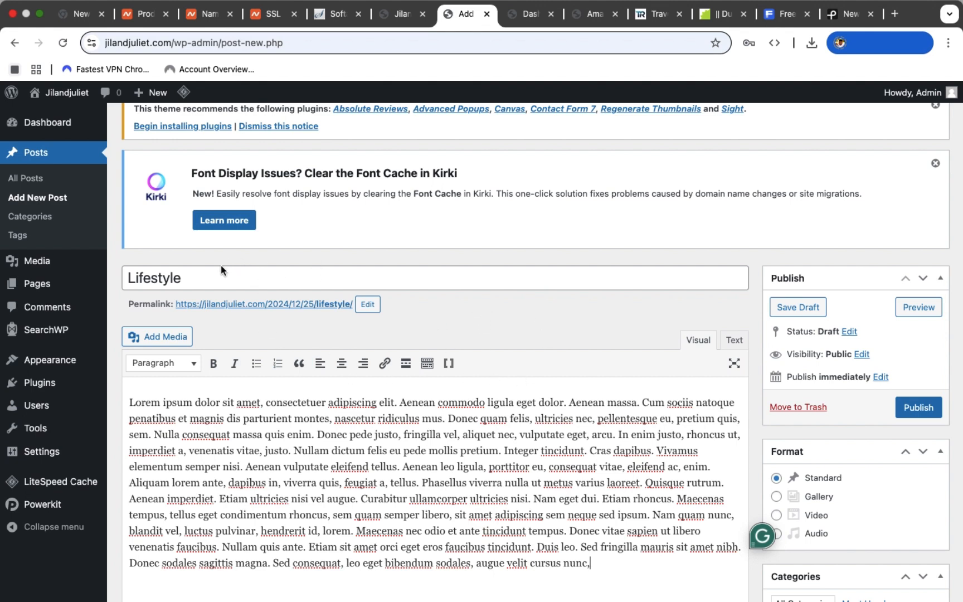
# Publish the Lifestyle post and start another new post.
pyautogui.scroll(-5, 775, 434)
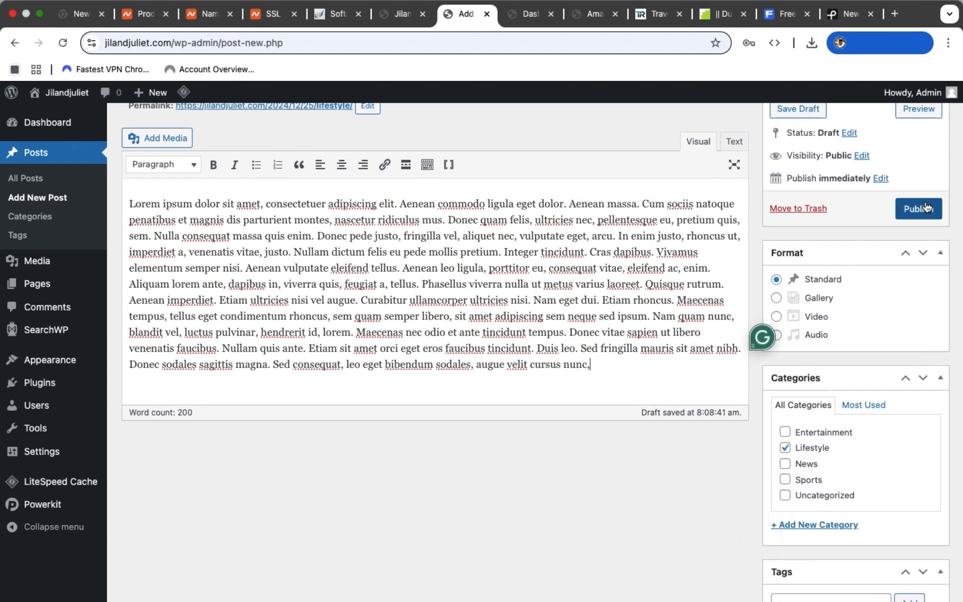
pyautogui.click(908, 213)
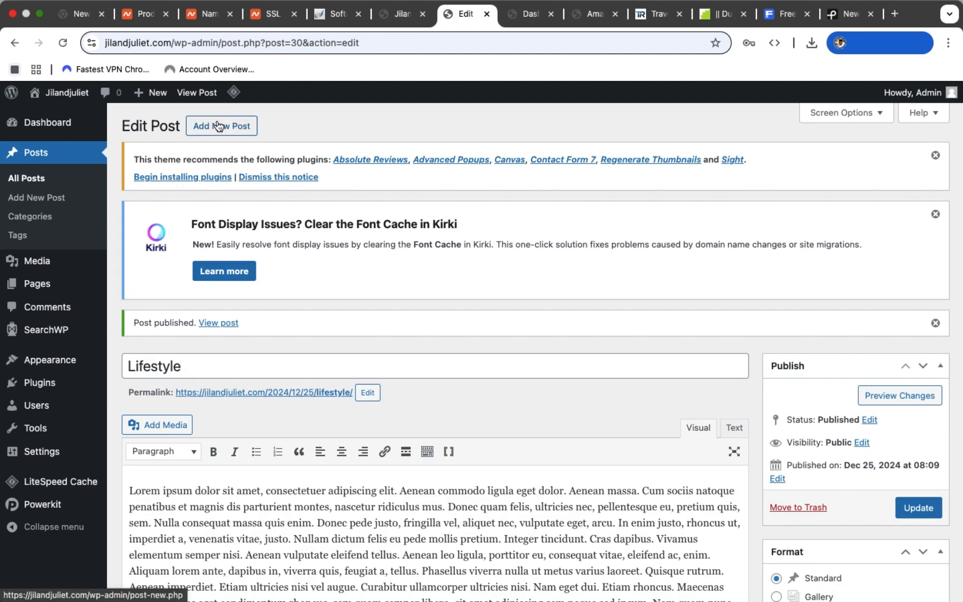
pyautogui.click(218, 126)
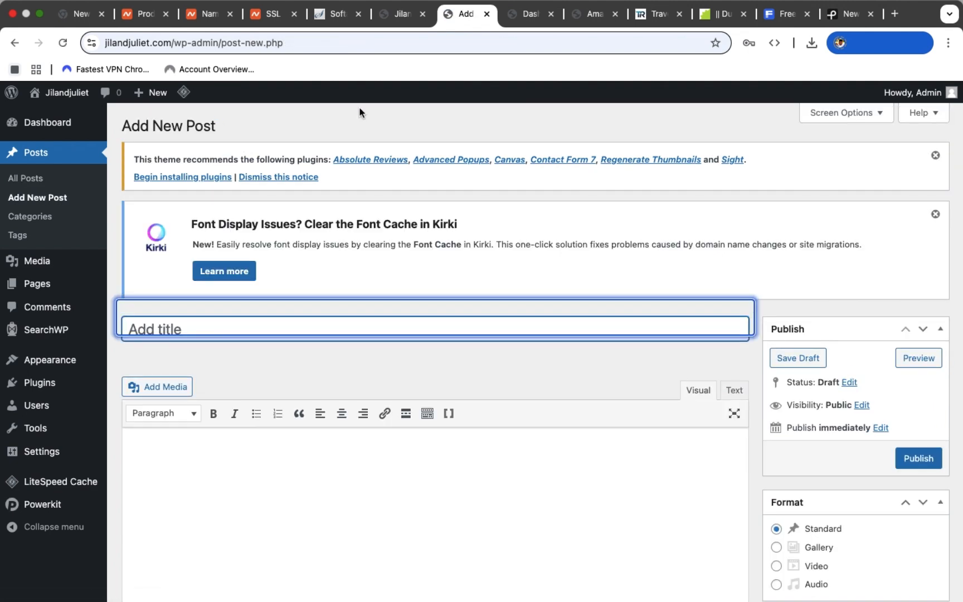
# Assign the new post to the Entertainment category.
pyautogui.scroll(-10, 806, 469)
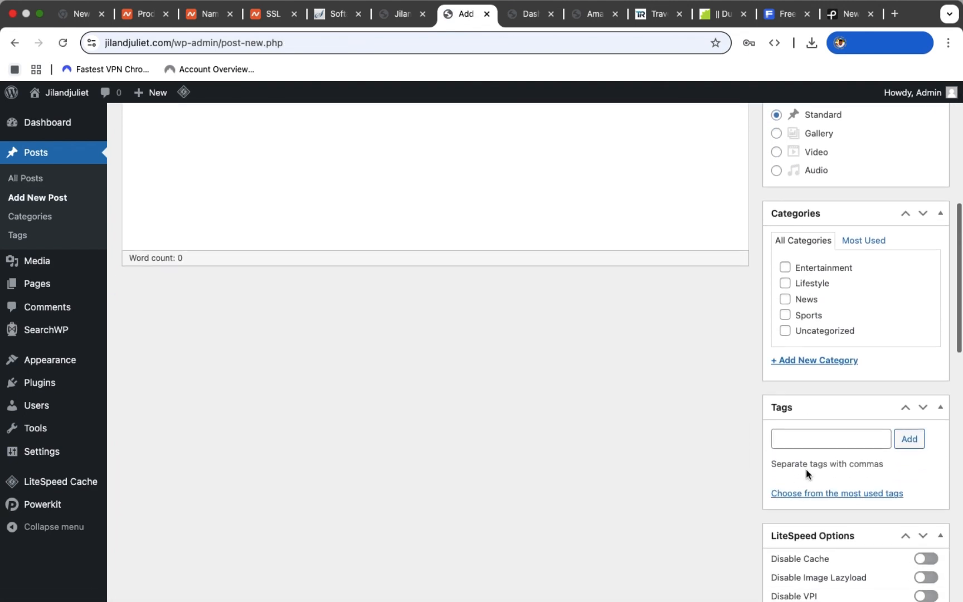
pyautogui.scroll(3, 806, 469)
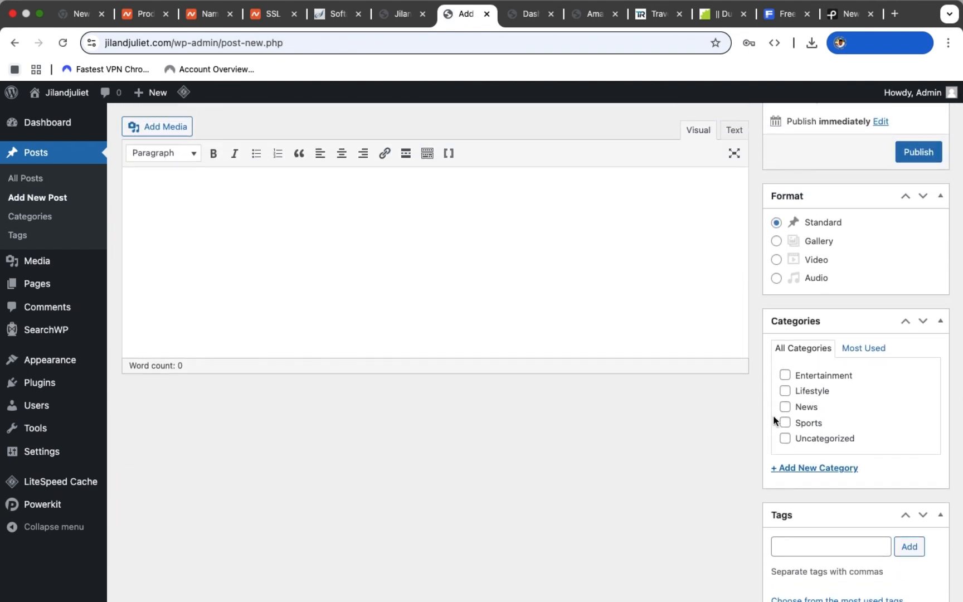
pyautogui.click(791, 376)
# Upload the purple concert crowd photo with fireworks from the Mac's Photos library and set it as the featured image.
pyautogui.scroll(-10, 804, 471)
pyautogui.scroll(-3, 804, 470)
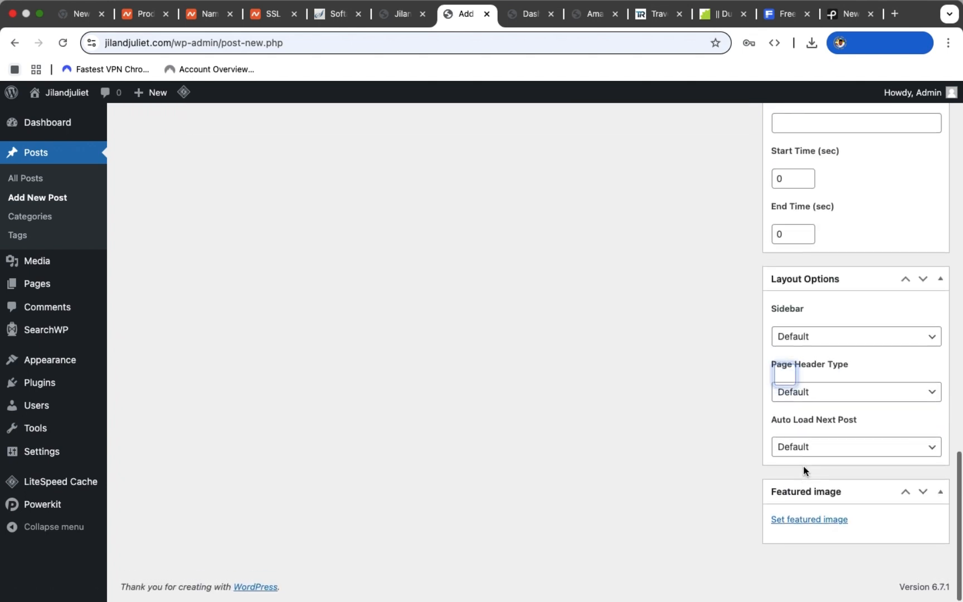
pyautogui.click(817, 521)
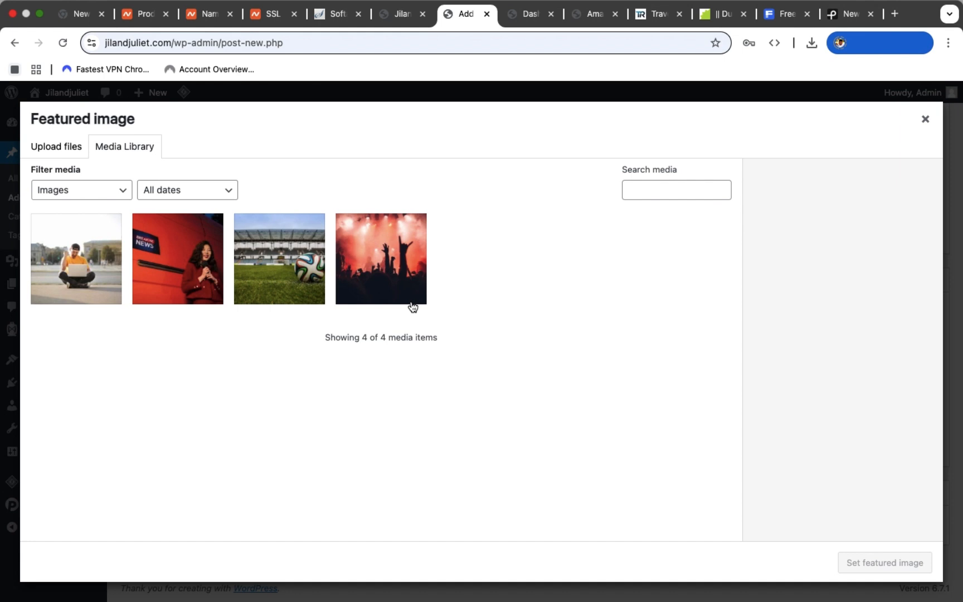
pyautogui.click(62, 154)
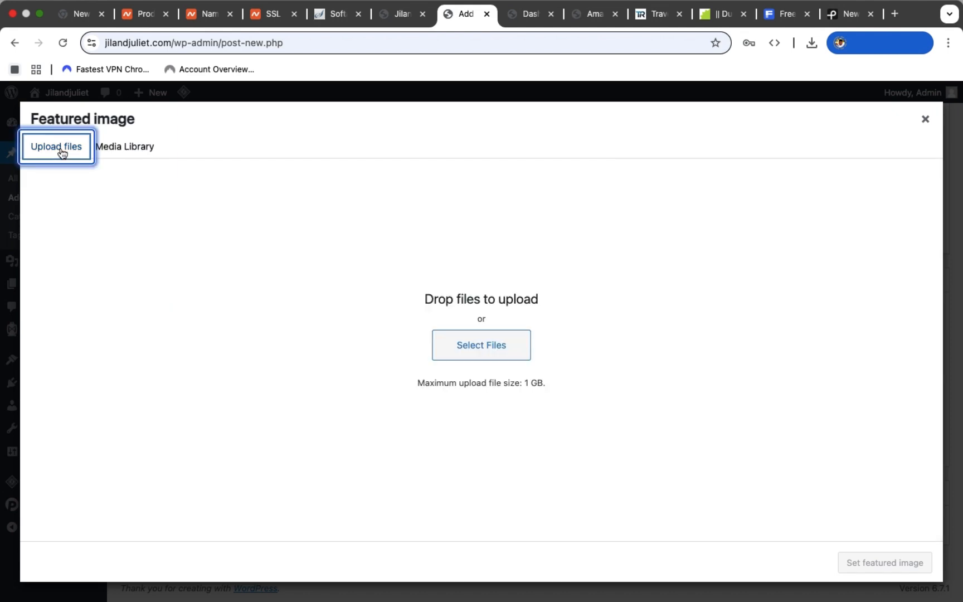
pyautogui.click(473, 355)
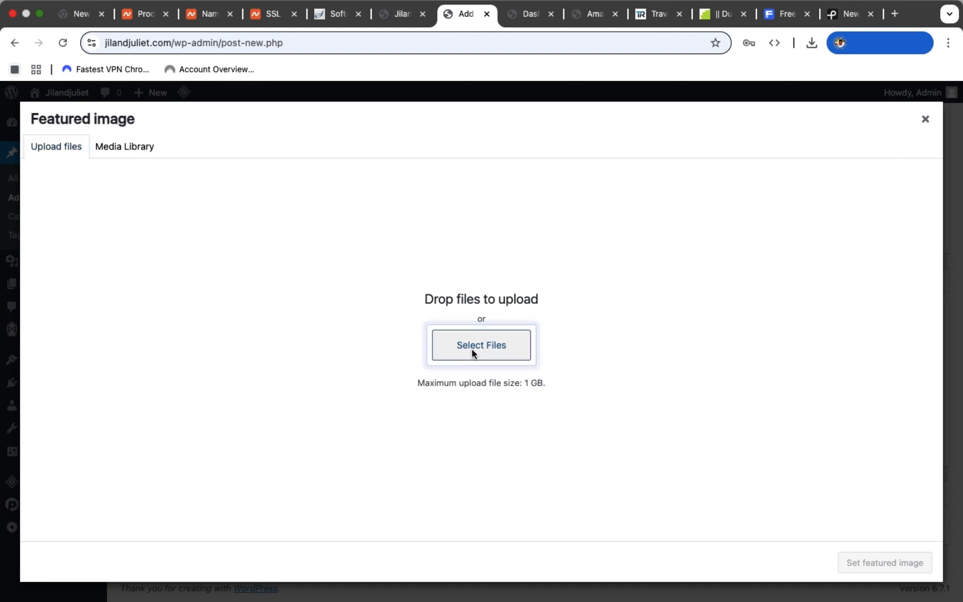
pyautogui.scroll(-5, 266, 428)
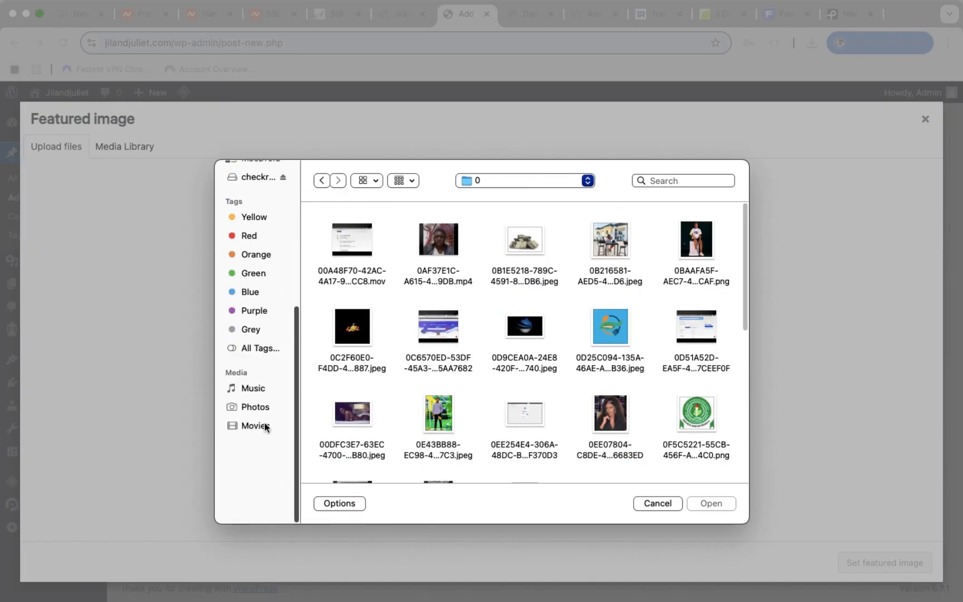
pyautogui.click(259, 488)
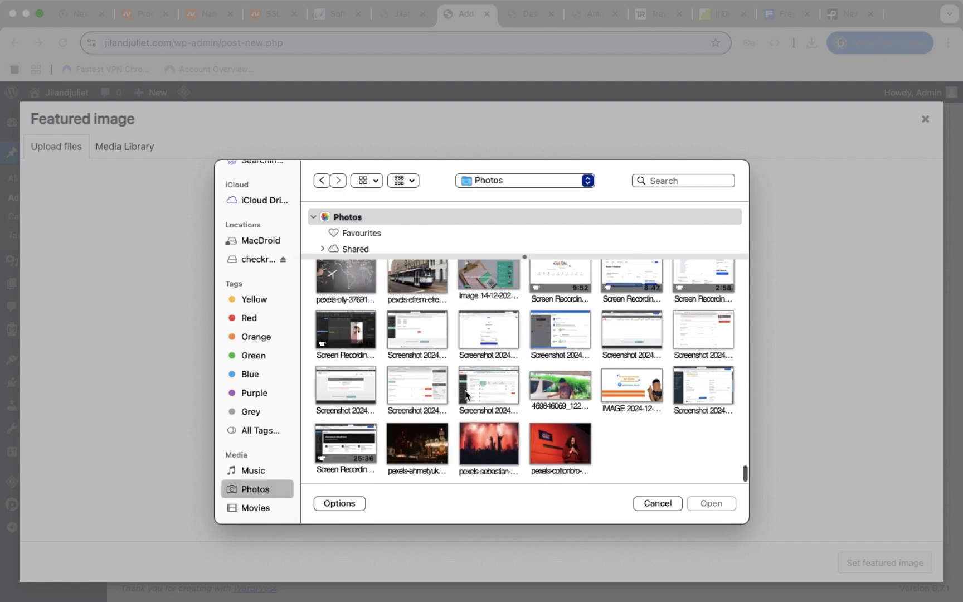
pyautogui.scroll(3, 466, 393)
pyautogui.scroll(2, 465, 390)
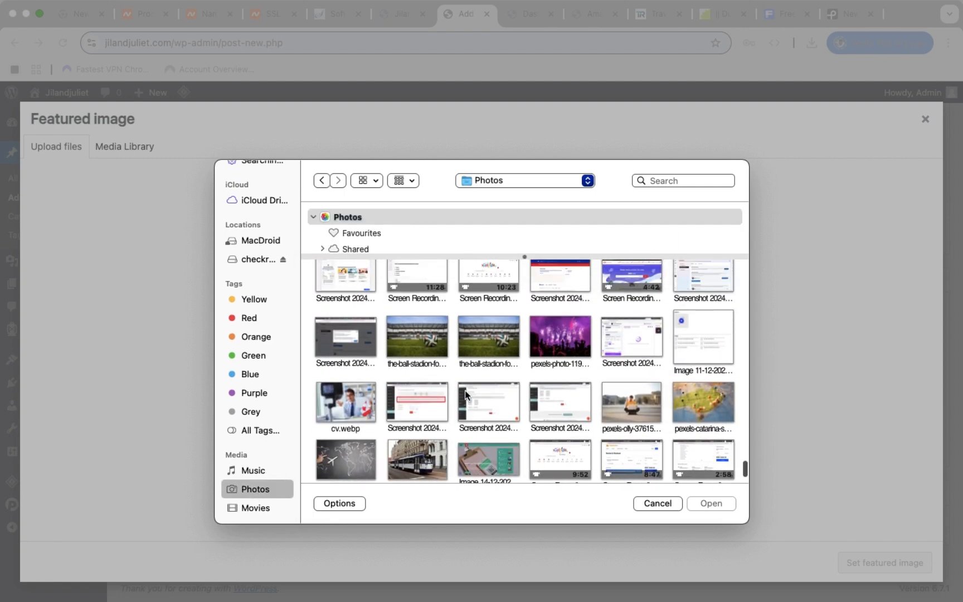
pyautogui.doubleClick(558, 341)
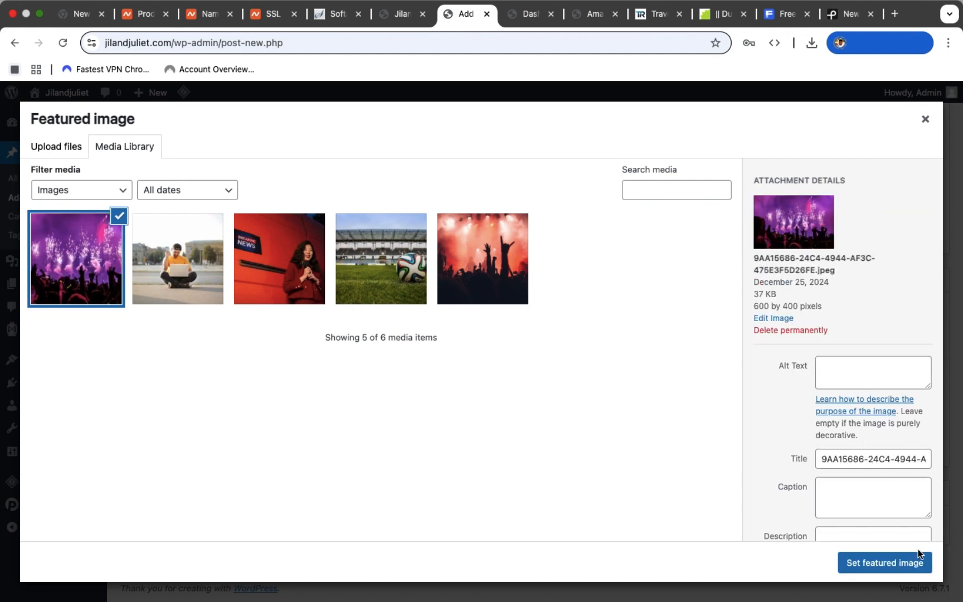
pyautogui.click(893, 565)
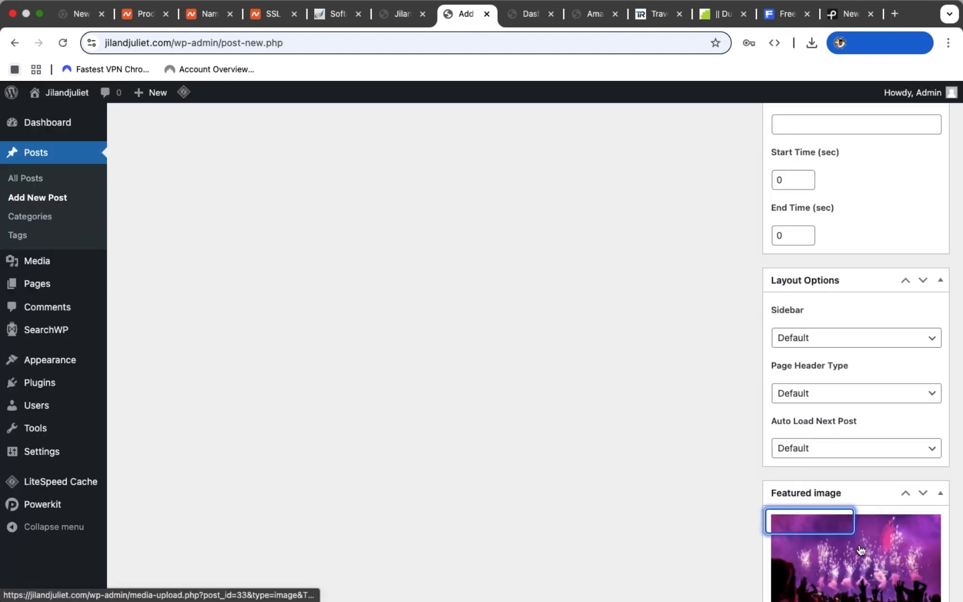
# Title the post "Entertainment" and fill its body with the "Lorem ipsum dolor sit amet" placeholder text.
pyautogui.scroll(15, 677, 269)
pyautogui.scroll(5, 678, 269)
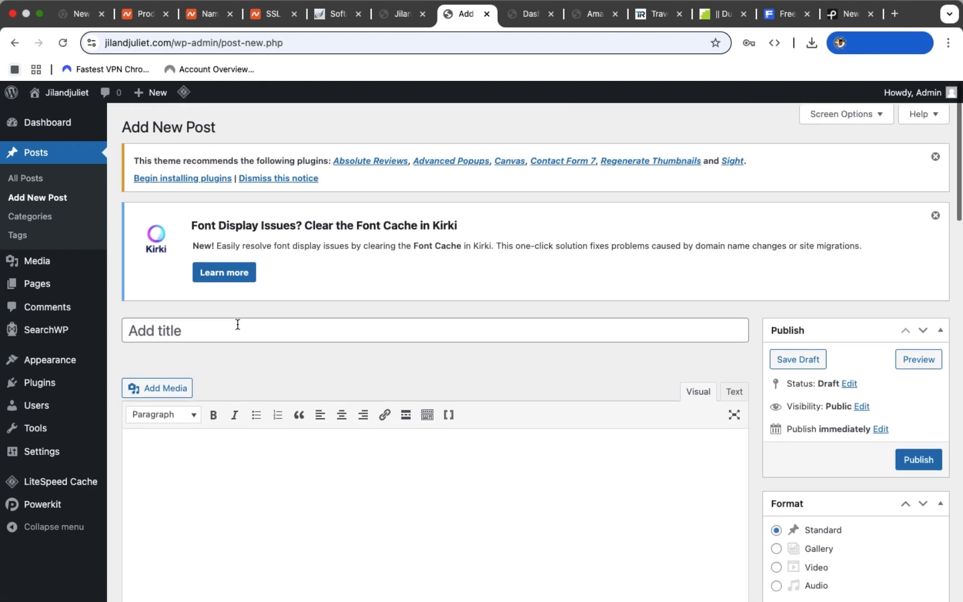
pyautogui.click(185, 331)
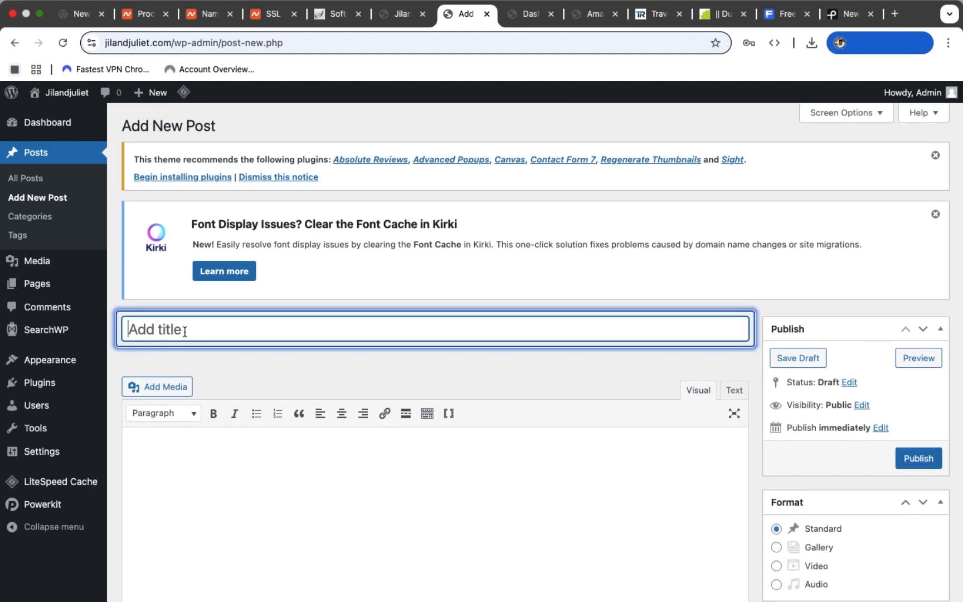
pyautogui.write('E')
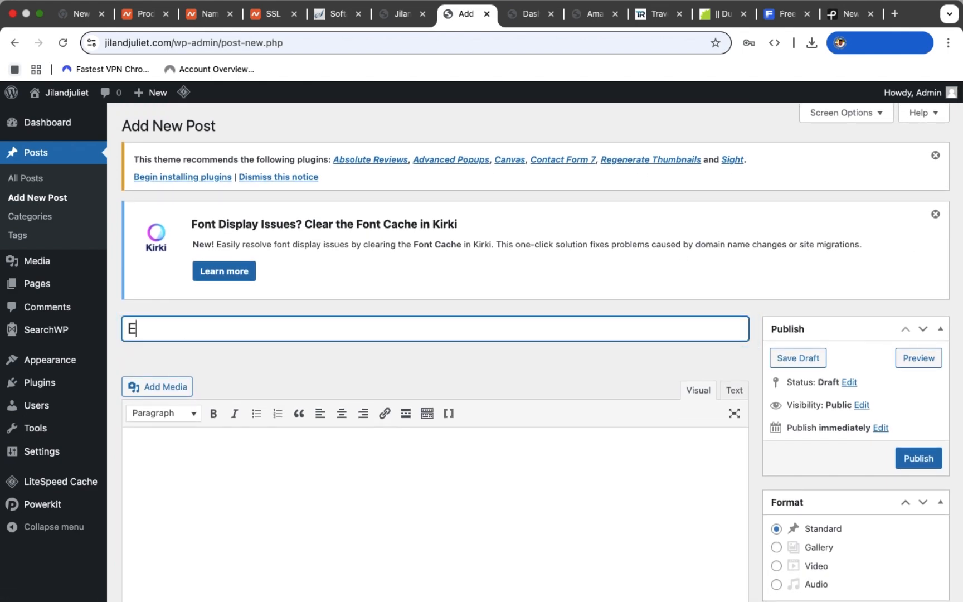
pyautogui.write('ntertain')
pyautogui.write('men')
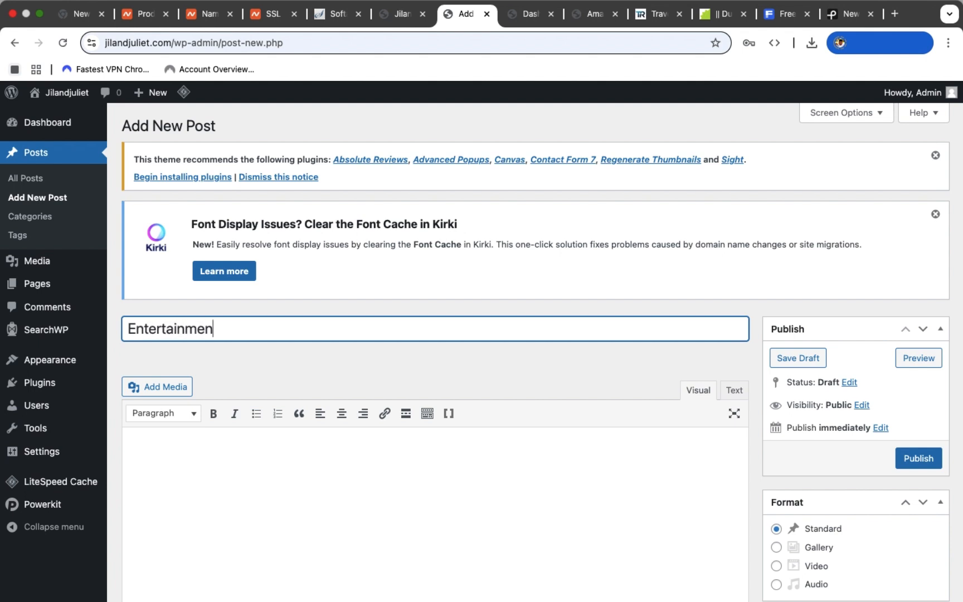
pyautogui.write('t')
pyautogui.click(189, 463)
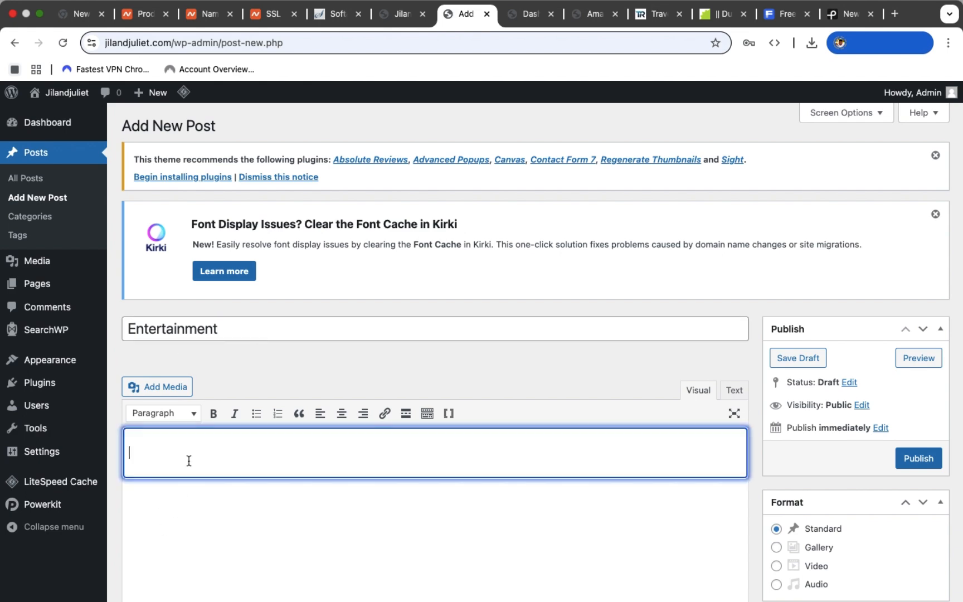
pyautogui.write('Lorem ipsum dolor sit amet, consectetuer adipiscing elit. Aenean commodo ligula eget dolor. Aenean massa. Cum sociis natoque penatibus et magnis dis parturient montes, nascetur ridiculus mus. Donec quam felis, ultricies nec, pellentesque eu, pretium quis, sem. Nulla consequat massa quis enim. Donec pede justo, fringilla vel, aliquet nec, vulputate eget, arcu. In enim justo, rhoncus ut, imperdiet a, venenatis vitae, justo. Nullam dictum felis eu pede mollis pretium. Integer tincidunt. Cras dapibus. Vivamus elementum semper nisi. Aenean vulputate eleifend tellus. Aenean leo ligula, porttitor eu, consequat vitae, eleifend ac, enim. Aliquam lorem ante, dapibus in, viverra quis, feugiat a, tellus. Phasellus viverra nulla ut metus varius laoreet. Quisque rutrum. Aenean imperdiet. Etiam ultricies nisi vel augue. Curabitur ullamcorper ultricies nisi. Nam eget dui. Etiam rhoncus. Maecenas tempus, tellus eget condimentum rhoncus, sem quam semper libero, sit amet adipiscing sem neque sed ipsum. Nam quam nunc, blandit vel, luctus pulvinar, hendrerit id, lorem. Maecenas nec odio et ante tincidunt tempus. Donec vitae sapien ut libero venenatis faucibus. Nullam quis ante. Etiam sit amet orci eget eros faucibus tincidunt. Duis leo. Sed fringilla mauris sit amet nibh. Donec sodales sagittis magna. Sed consequat, leo eget bibendum sodales, augue velit cursus nunc,')
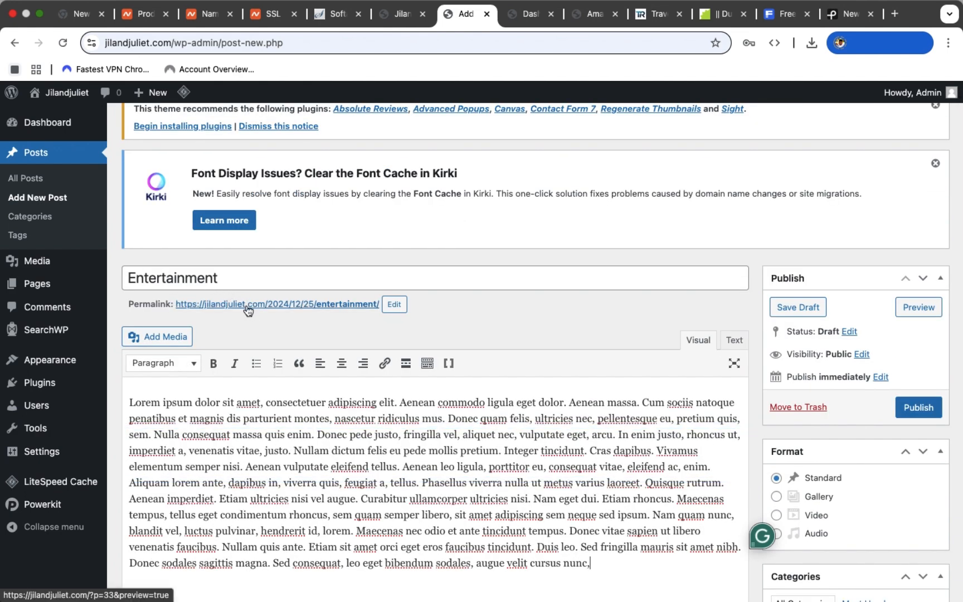
# Publish the Entertainment post and open the list of all posts.
pyautogui.scroll(-13, 249, 279)
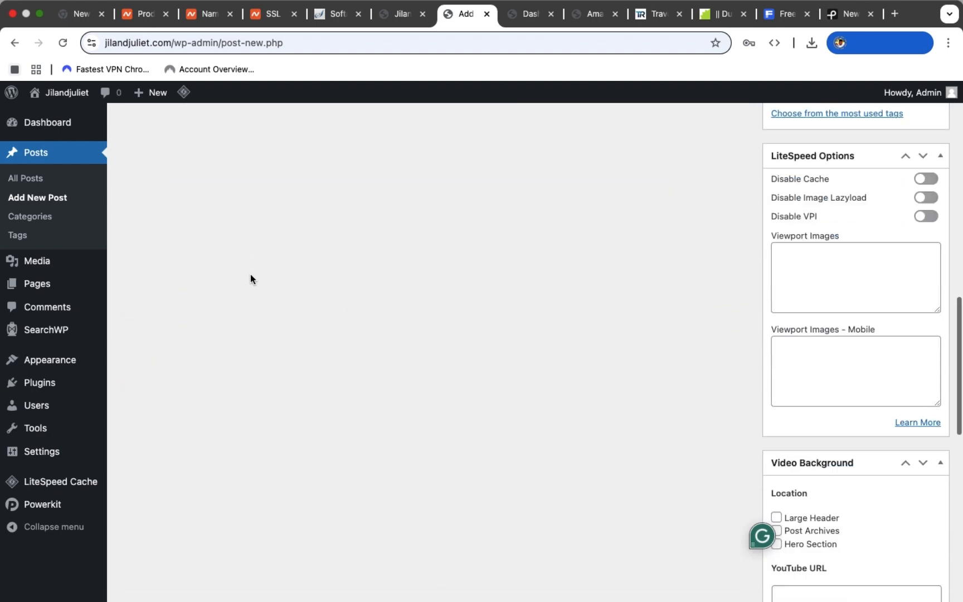
pyautogui.scroll(8, 251, 275)
pyautogui.scroll(3, 251, 274)
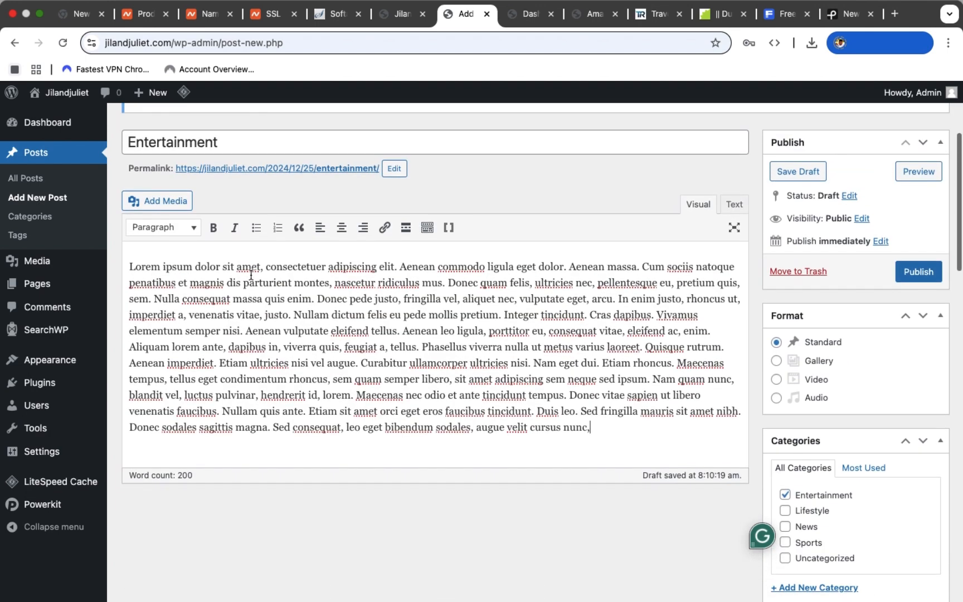
pyautogui.click(918, 271)
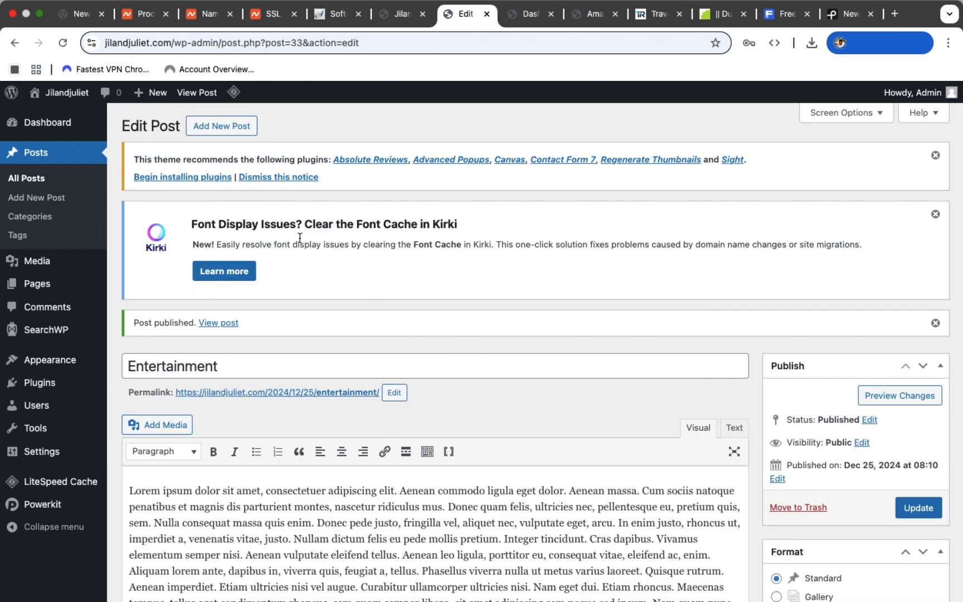
pyautogui.click(29, 183)
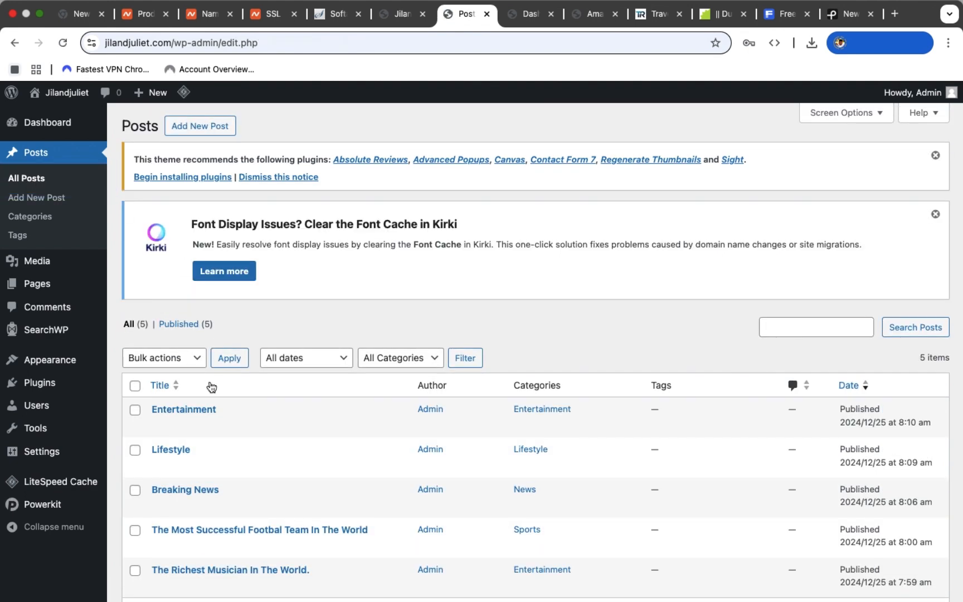
pyautogui.scroll(-3, 210, 387)
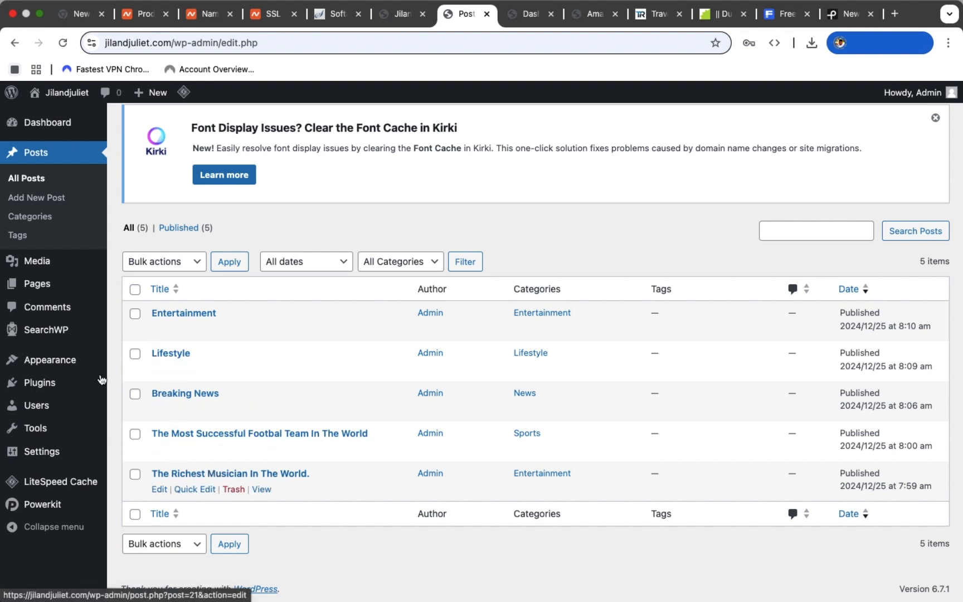
# Visit the live site and look through the published posts on its homepage.
pyautogui.moveTo(61, 94)
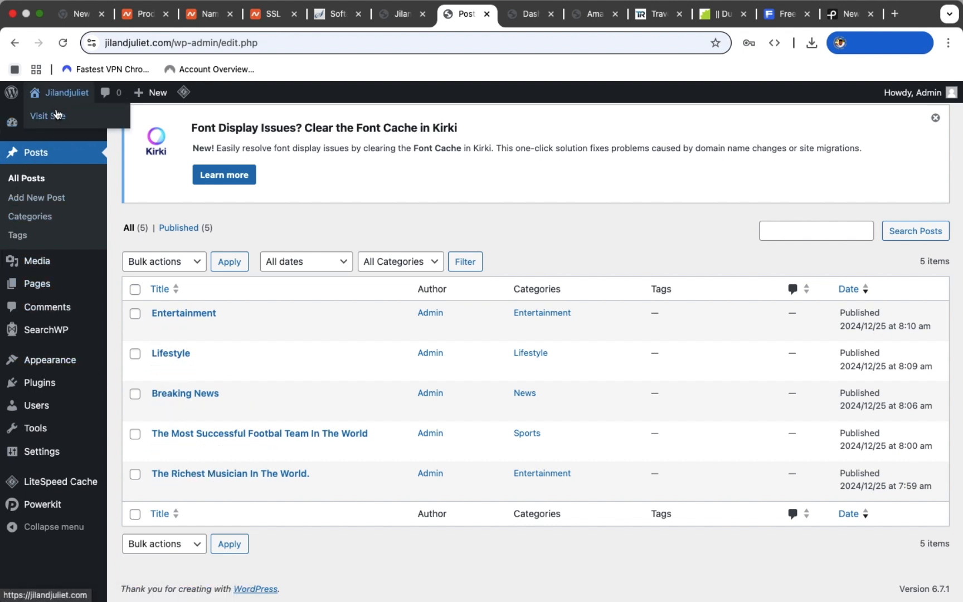
pyautogui.click(46, 118)
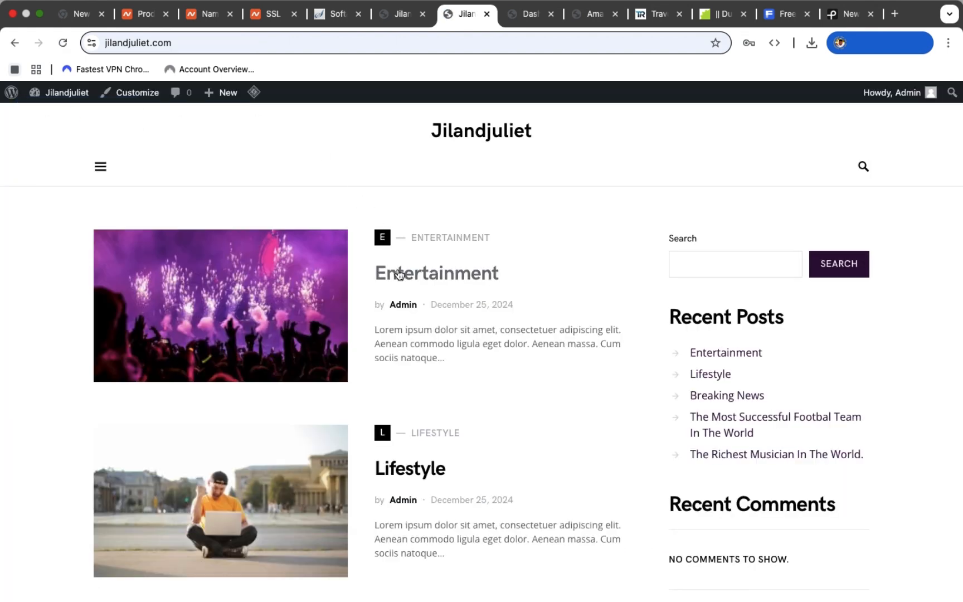
pyautogui.scroll(-13, 398, 273)
pyautogui.scroll(13, 397, 269)
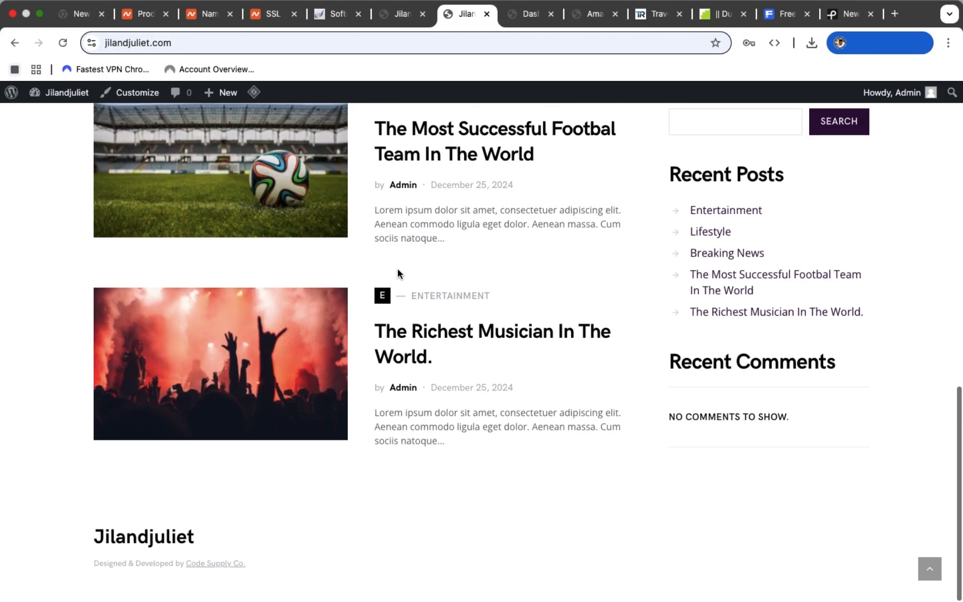
pyautogui.scroll(-8, 398, 271)
pyautogui.scroll(-4, 399, 272)
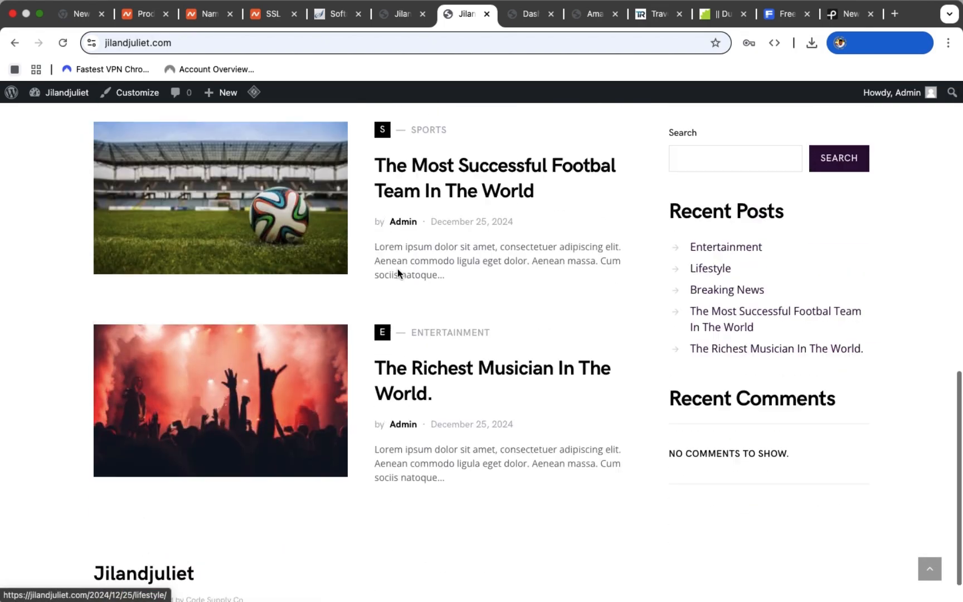
pyautogui.scroll(10, 398, 272)
pyautogui.scroll(-5, 398, 272)
pyautogui.scroll(-2, 397, 269)
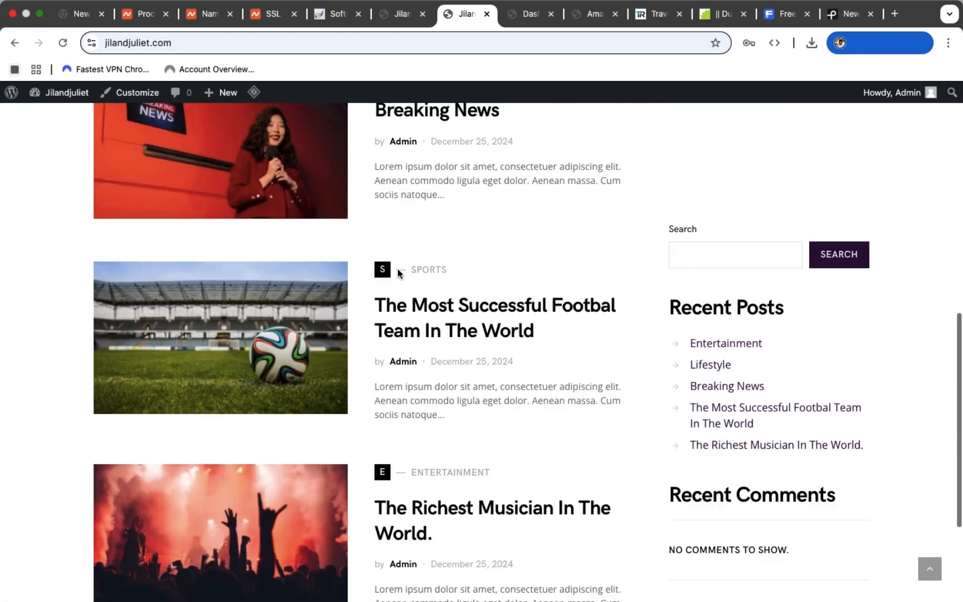
pyautogui.scroll(10, 398, 273)
# Return to the admin dashboard and view the uploaded images in the media library.
pyautogui.moveTo(65, 98)
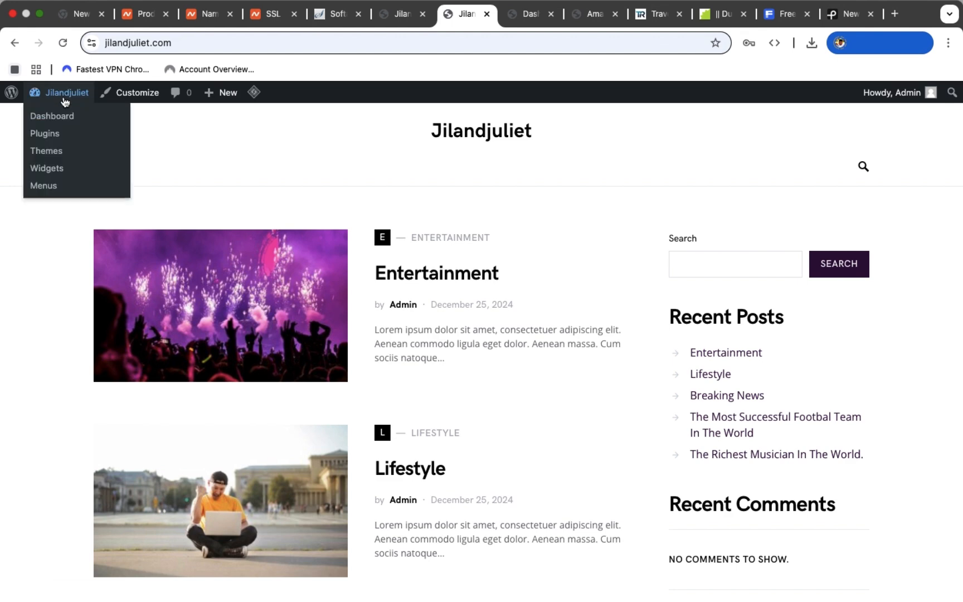
pyautogui.click(61, 118)
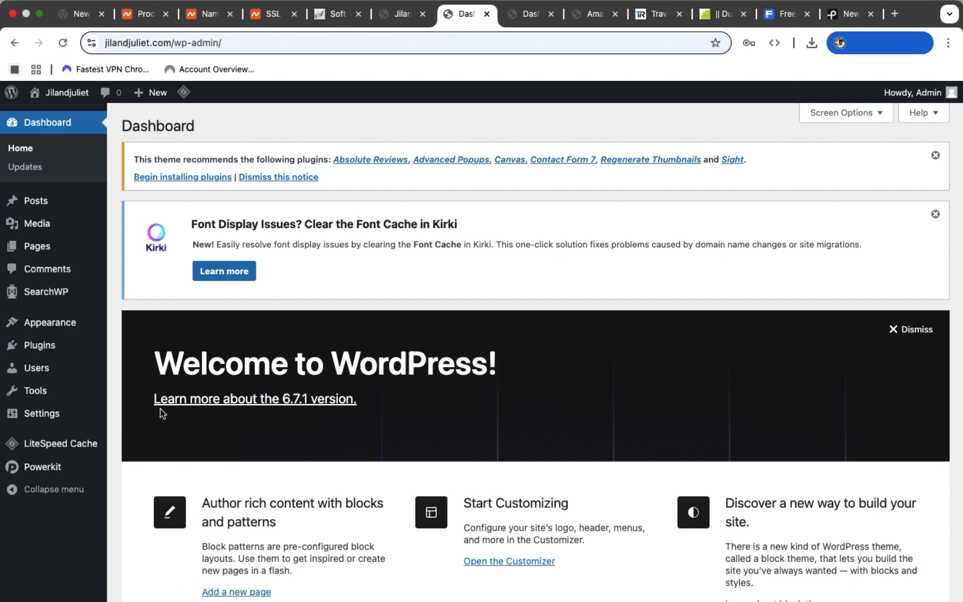
pyautogui.moveTo(58, 203)
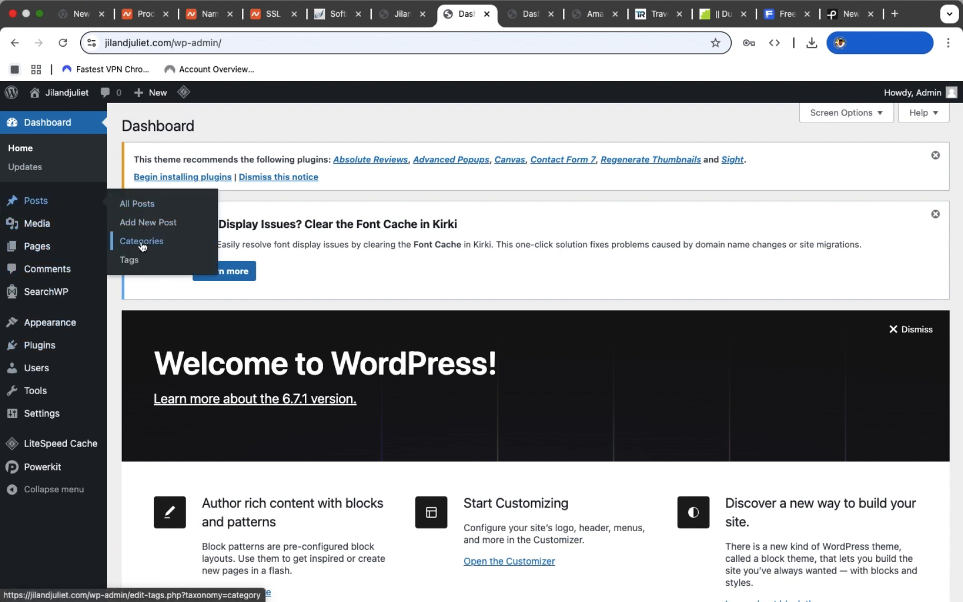
pyautogui.moveTo(39, 246)
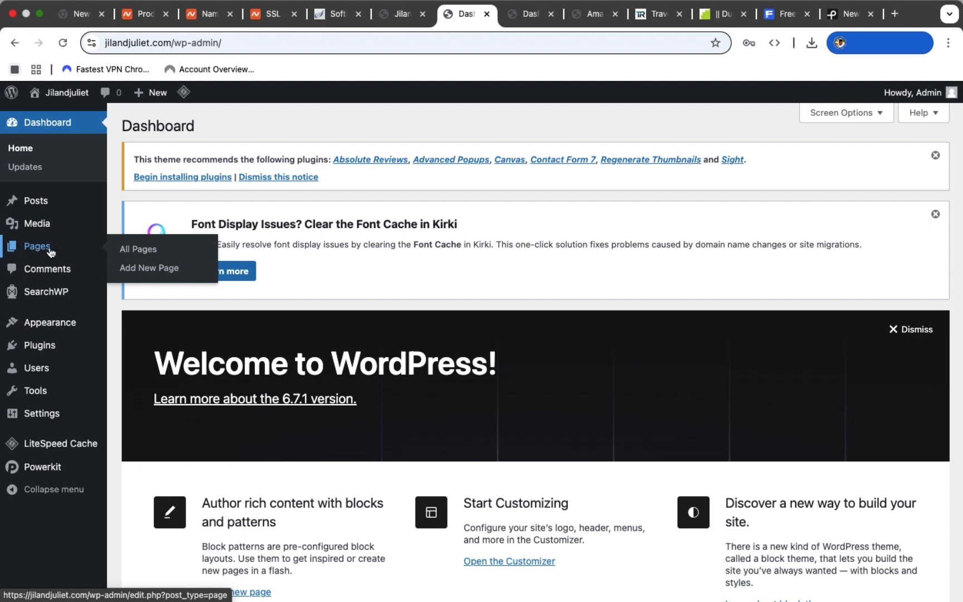
pyautogui.moveTo(40, 224)
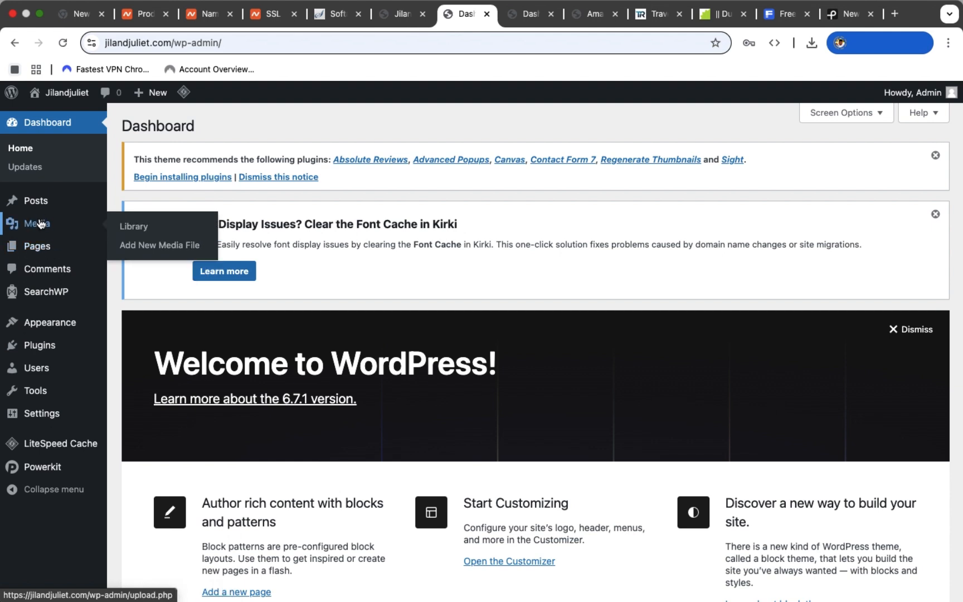
pyautogui.click(142, 230)
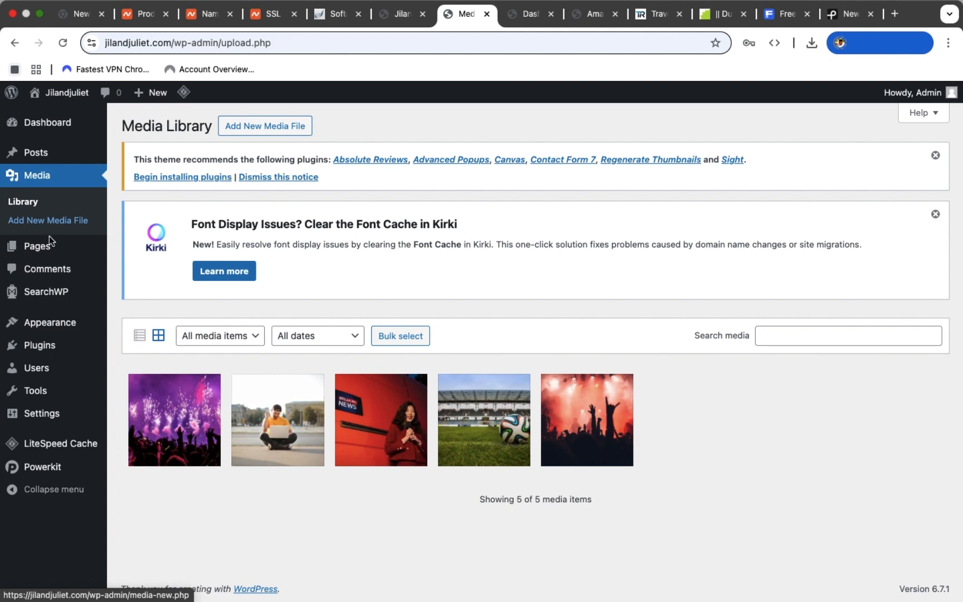
# Start a new page for the site.
pyautogui.moveTo(48, 247)
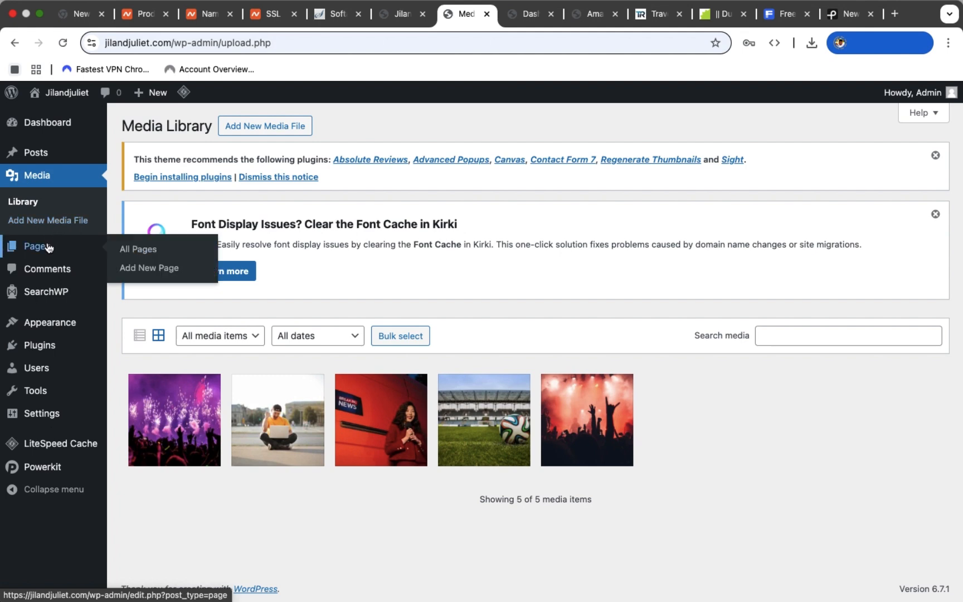
pyautogui.click(163, 273)
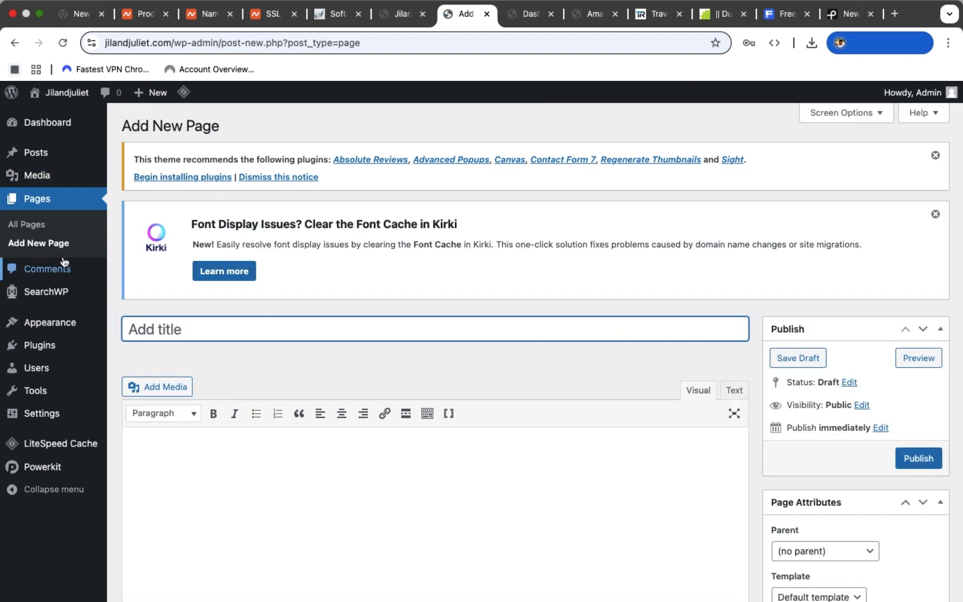
# Move the Publish box below the Page Attributes box in the new page's editor.
pyautogui.click(923, 330)
pyautogui.scroll(-3, 800, 474)
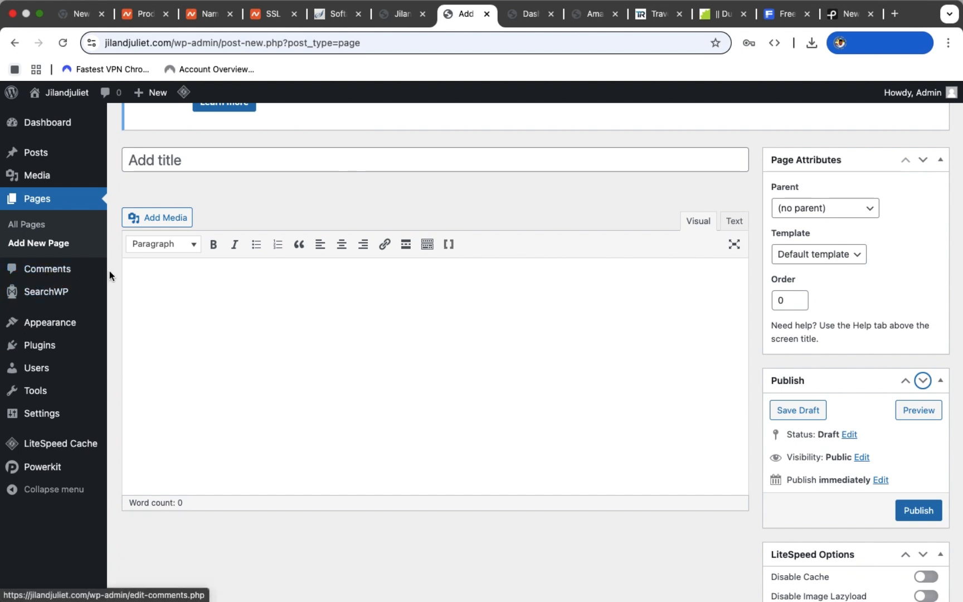
# Open the theme customizer and look through its list of settings sections.
pyautogui.moveTo(55, 328)
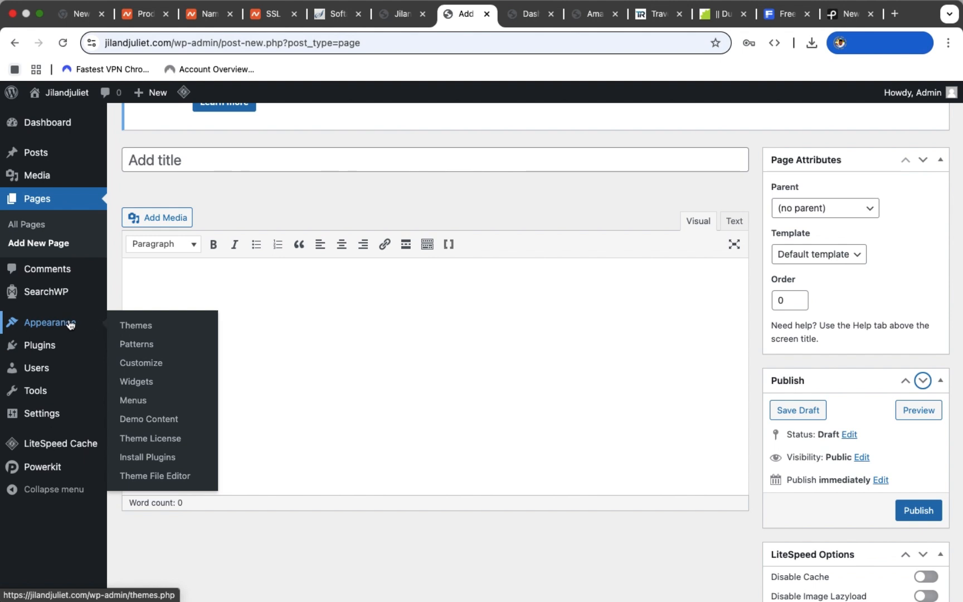
pyautogui.click(151, 365)
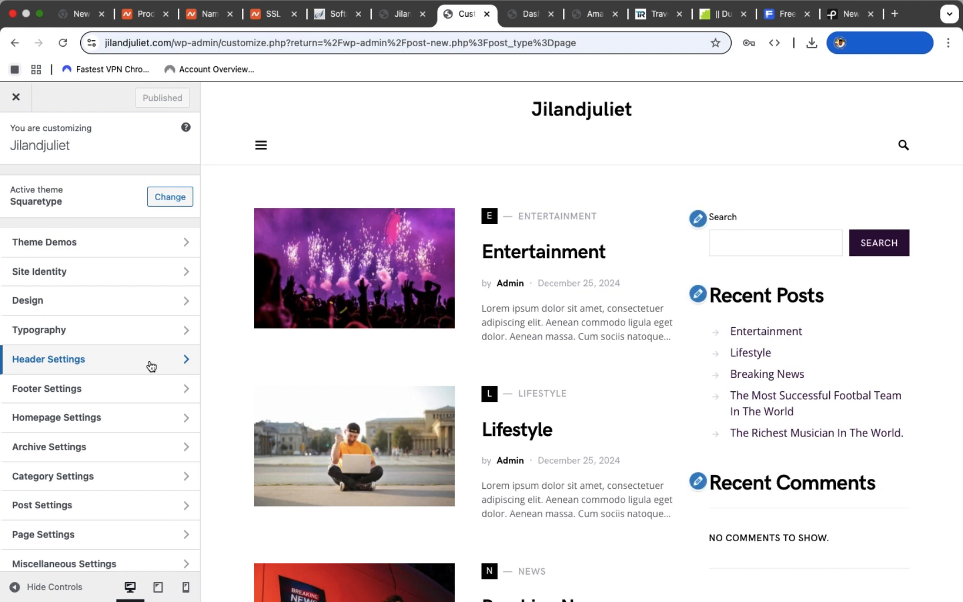
pyautogui.scroll(-5, 102, 315)
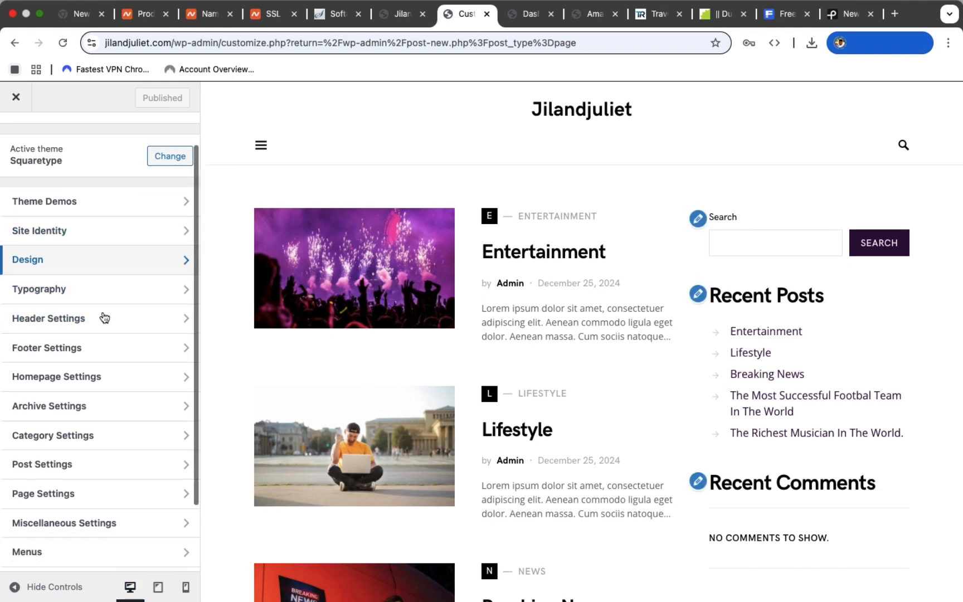
pyautogui.scroll(5, 104, 317)
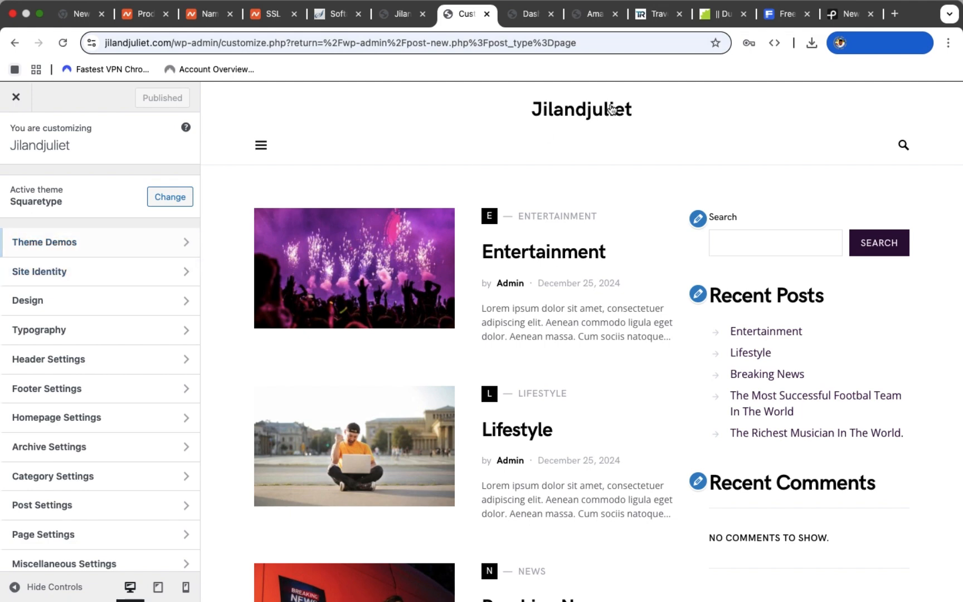
# Switch to the other dashboard tab and review the site's installed plugins.
pyautogui.click(530, 14)
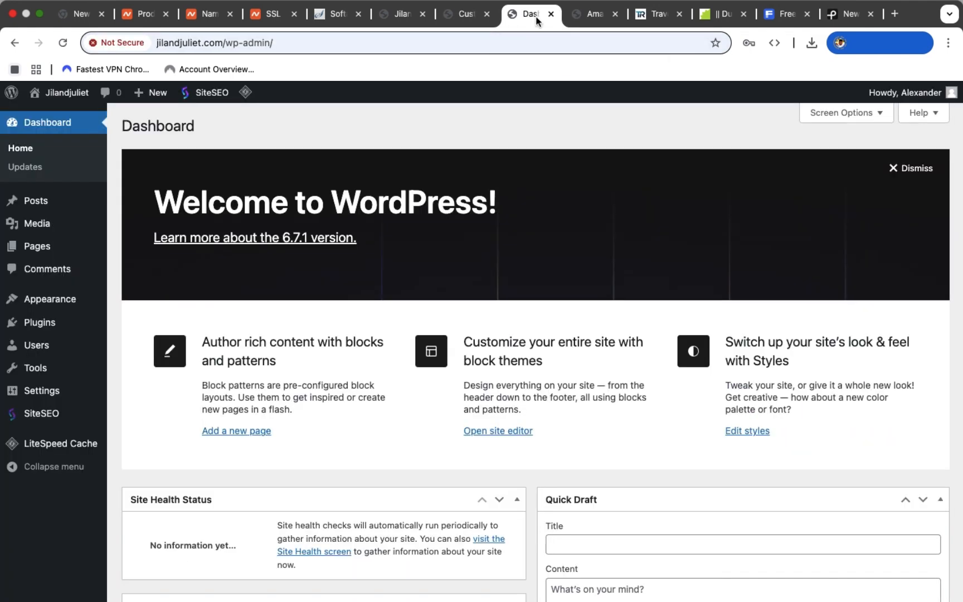
pyautogui.moveTo(55, 349)
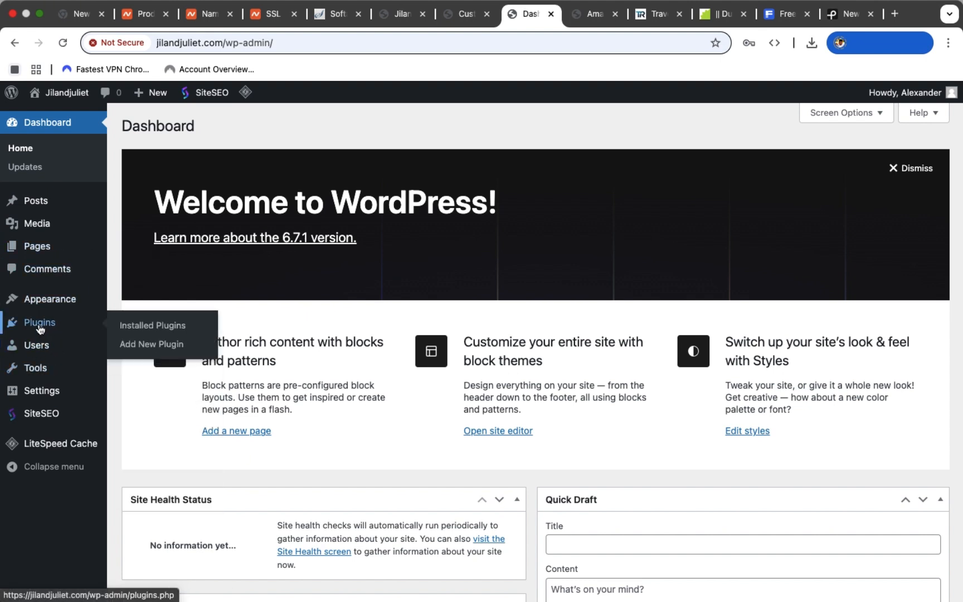
pyautogui.click(40, 324)
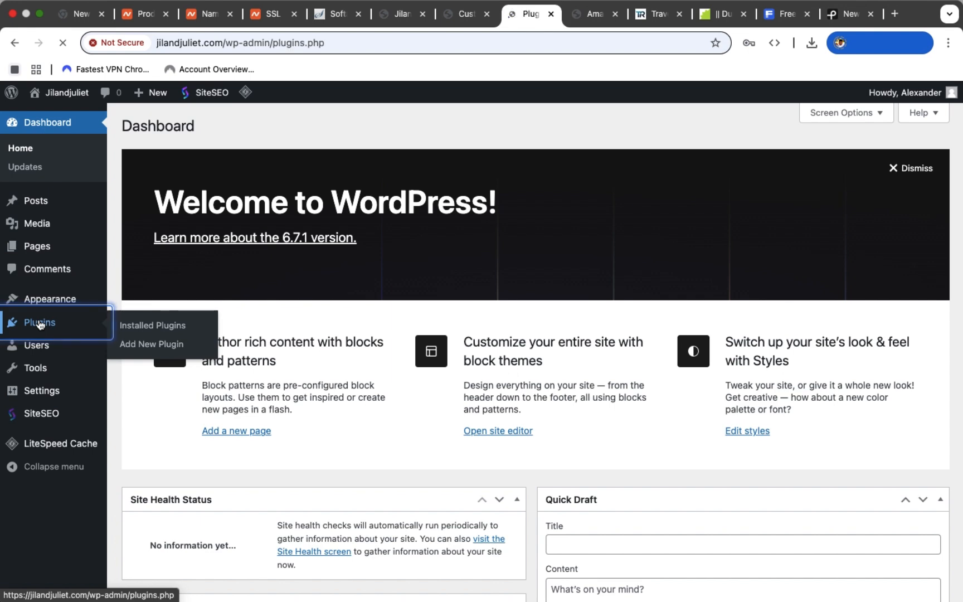
pyautogui.scroll(-5, 390, 407)
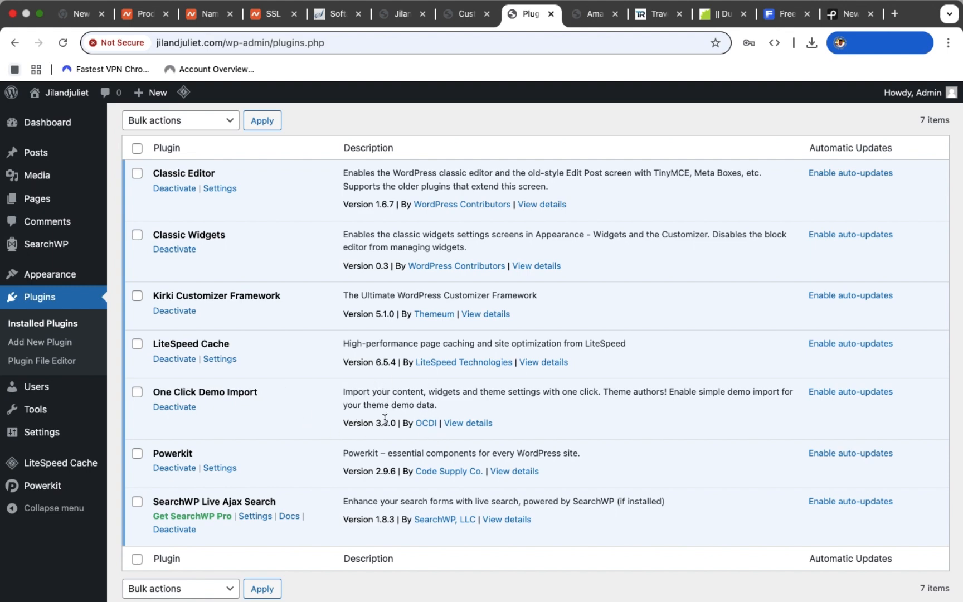
# Return to the customizer and activate the Squaretype theme demo, accepting the reset of all current customizations.
pyautogui.click(467, 14)
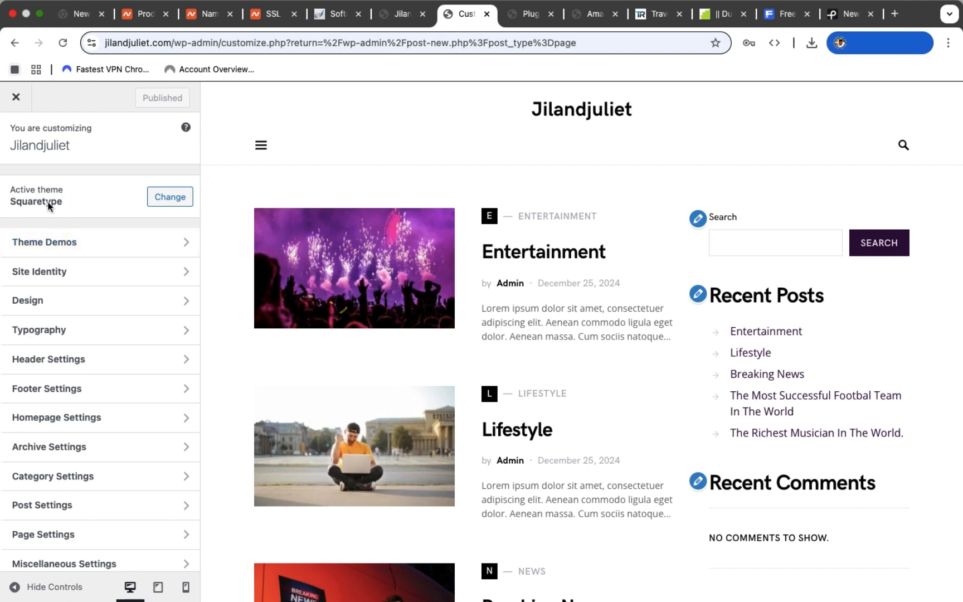
pyautogui.click(90, 244)
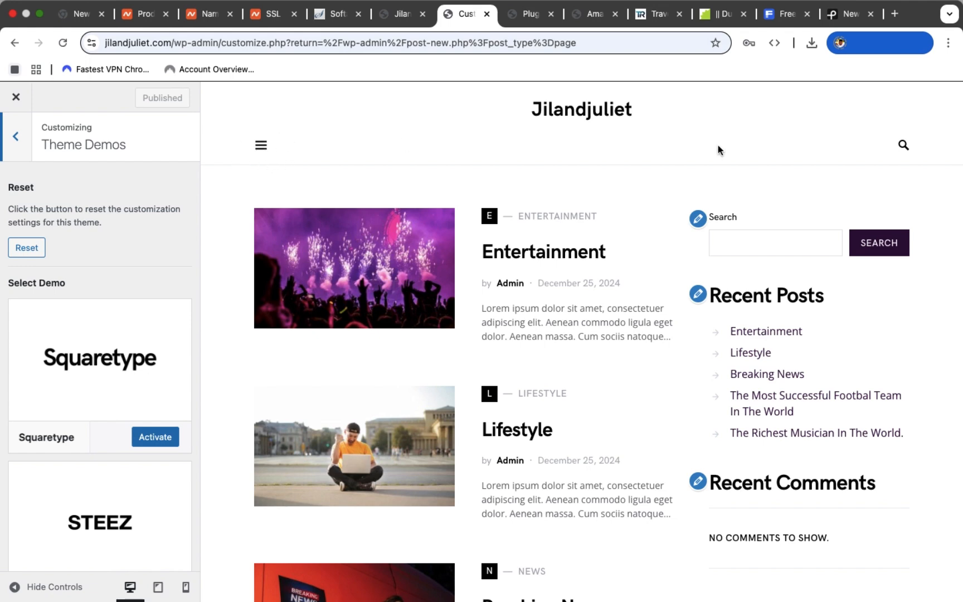
pyautogui.scroll(-10, 703, 365)
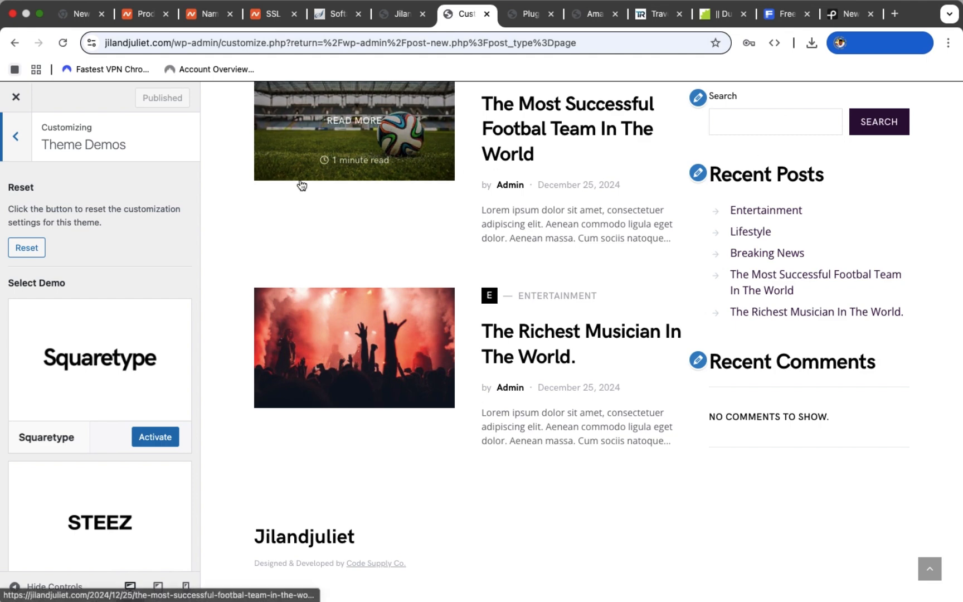
pyautogui.scroll(1, 510, 213)
pyautogui.scroll(15, 510, 213)
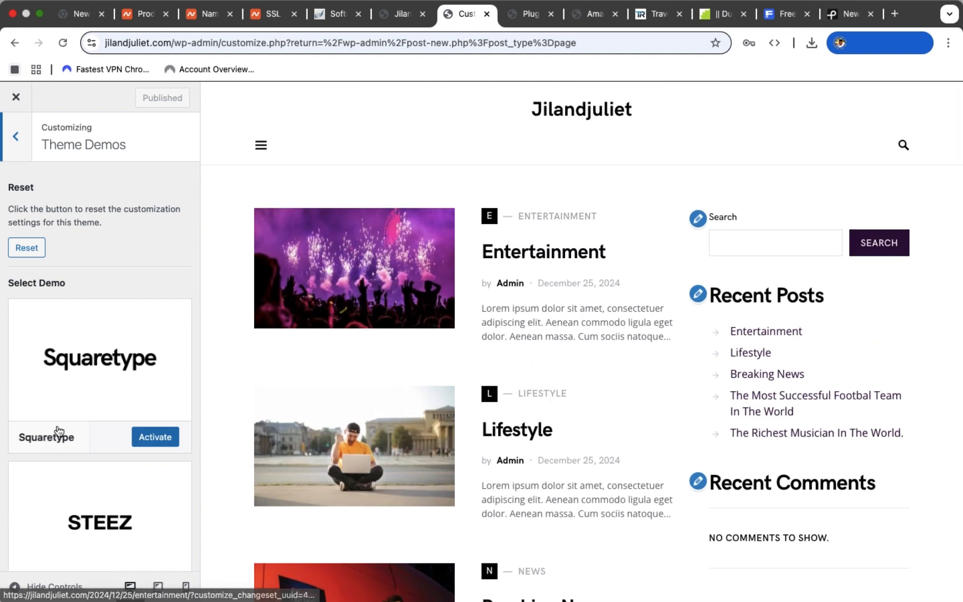
pyautogui.scroll(-4, 114, 398)
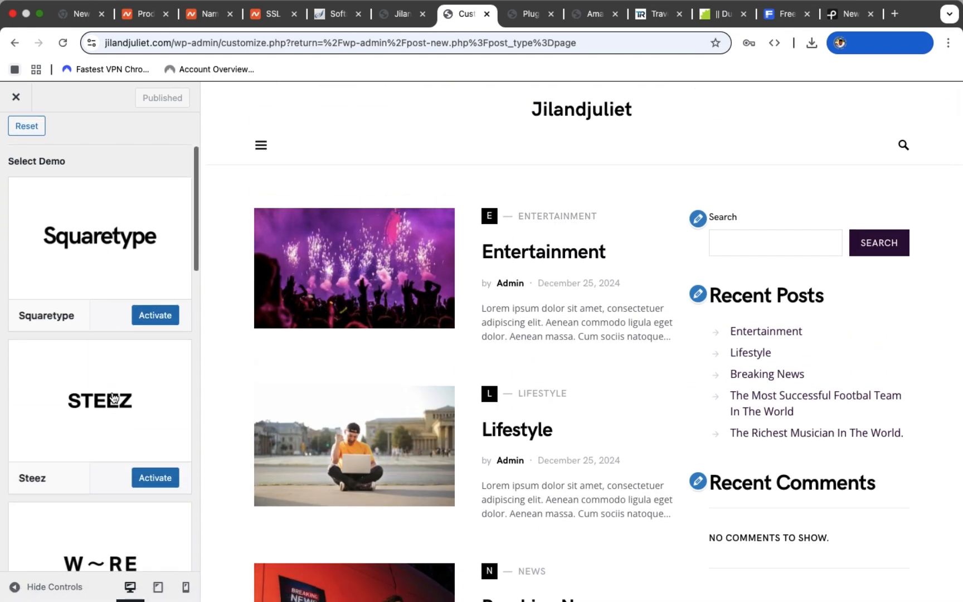
pyautogui.click(155, 315)
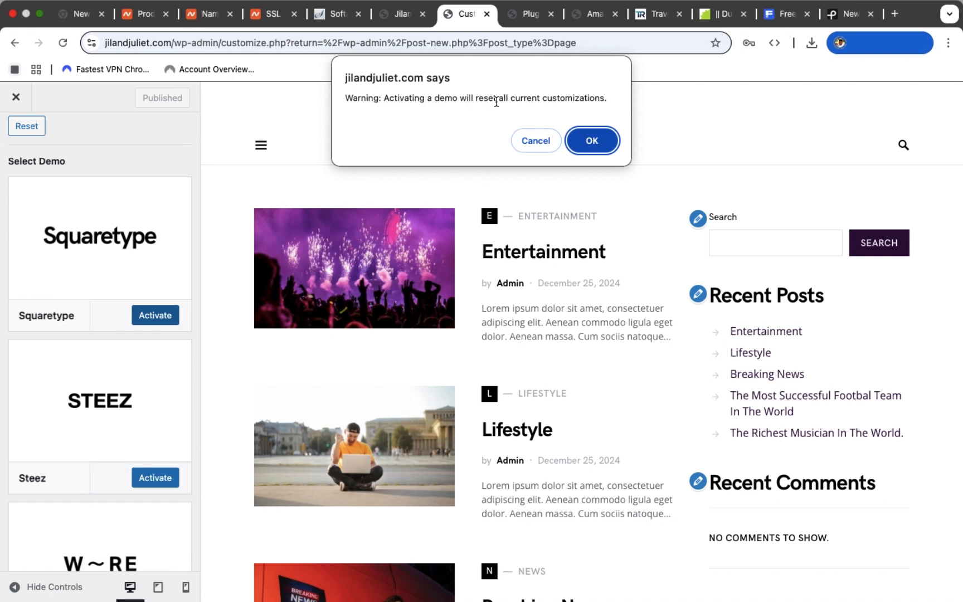
pyautogui.click(591, 143)
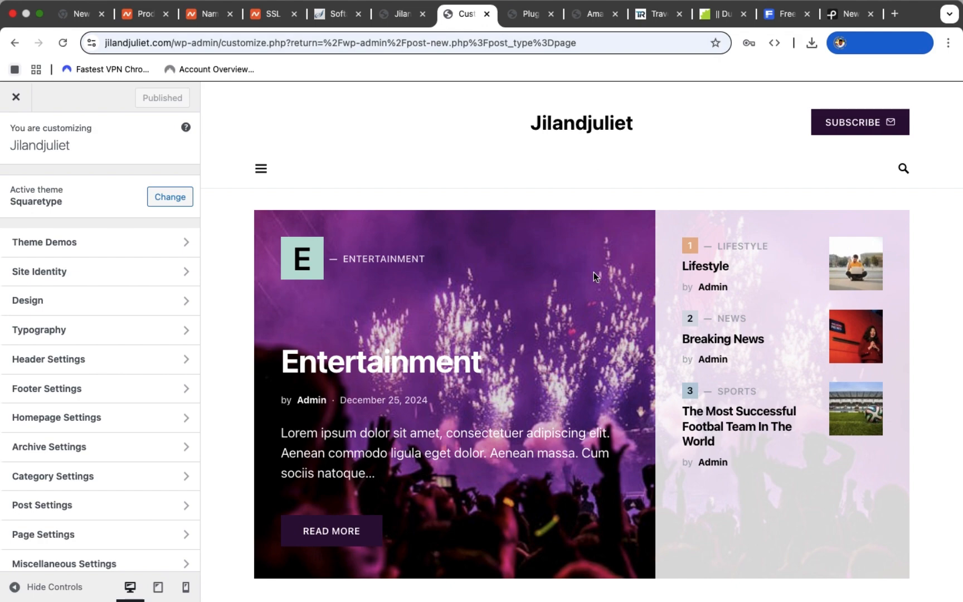
# Examine the homepage preview from header to footer with the customizer controls hidden, and bring the controls back.
pyautogui.scroll(-10, 594, 271)
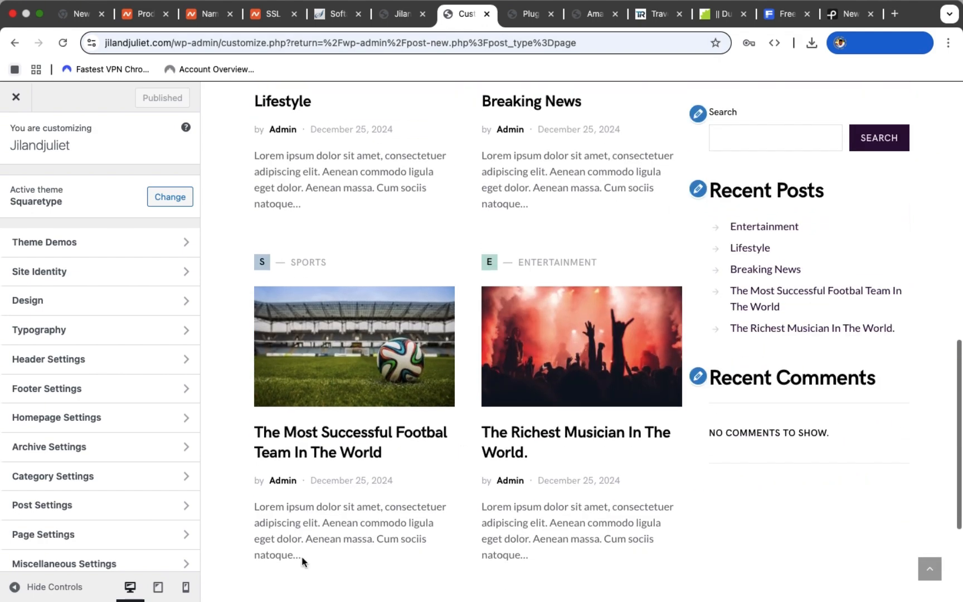
pyautogui.click(14, 588)
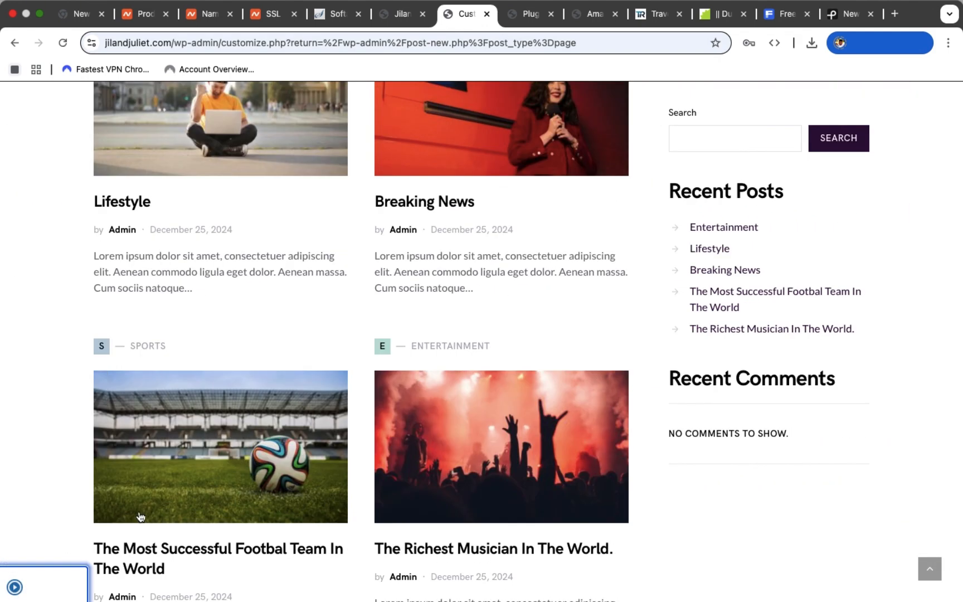
pyautogui.scroll(10, 234, 359)
pyautogui.scroll(-2, 234, 359)
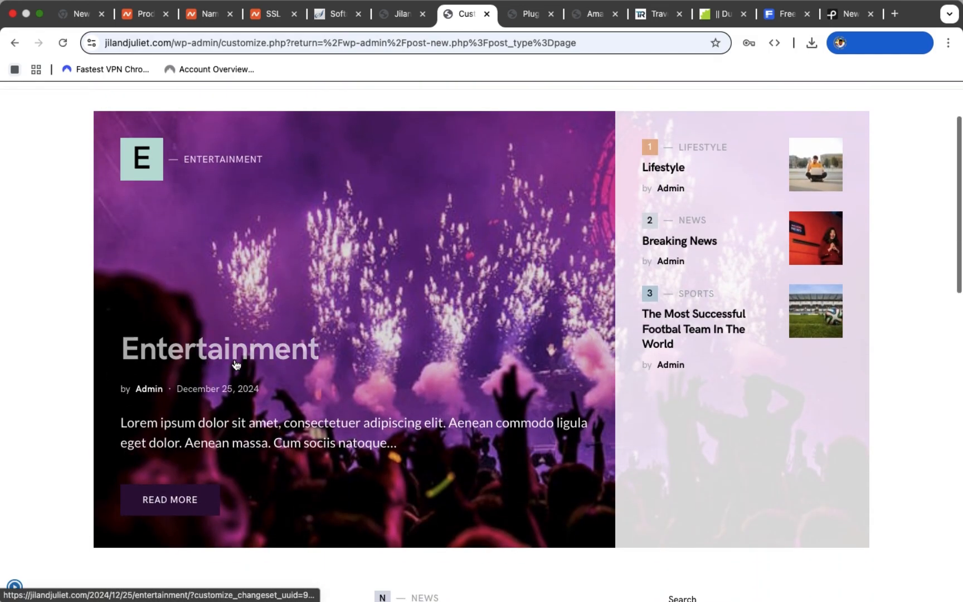
pyautogui.scroll(-10, 234, 359)
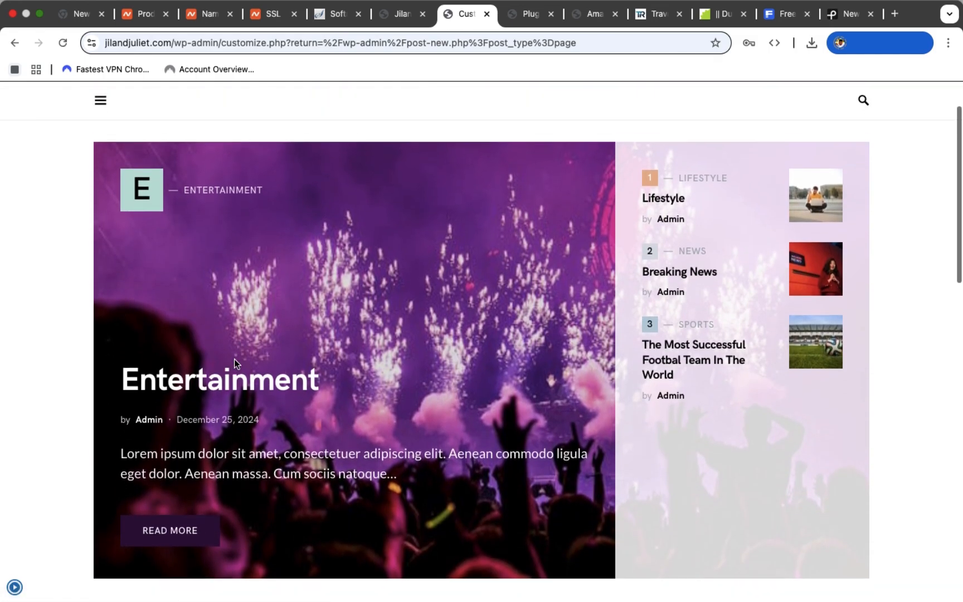
pyautogui.scroll(-10, 235, 360)
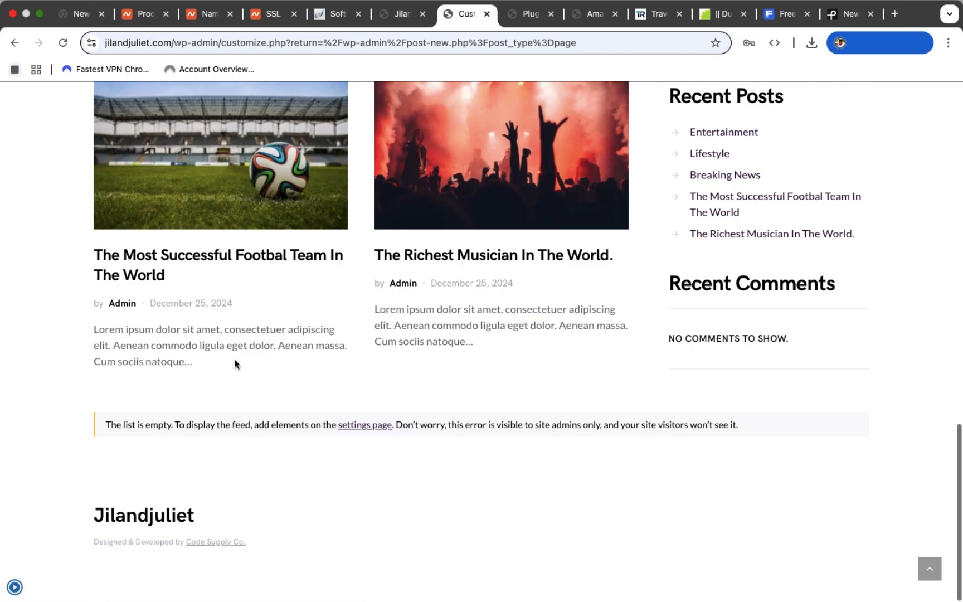
pyautogui.scroll(20, 234, 359)
pyautogui.scroll(-10, 234, 359)
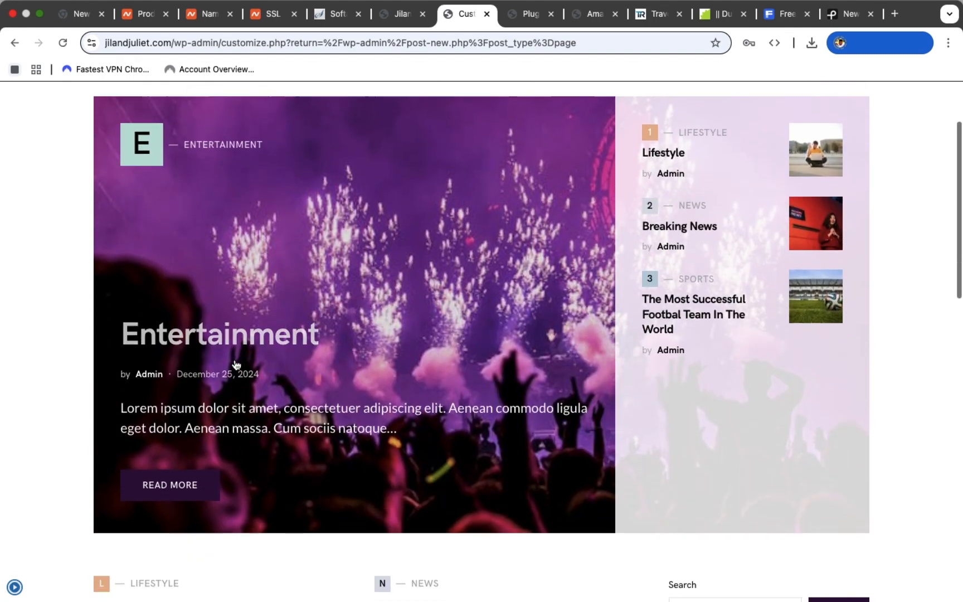
pyautogui.scroll(10, 235, 359)
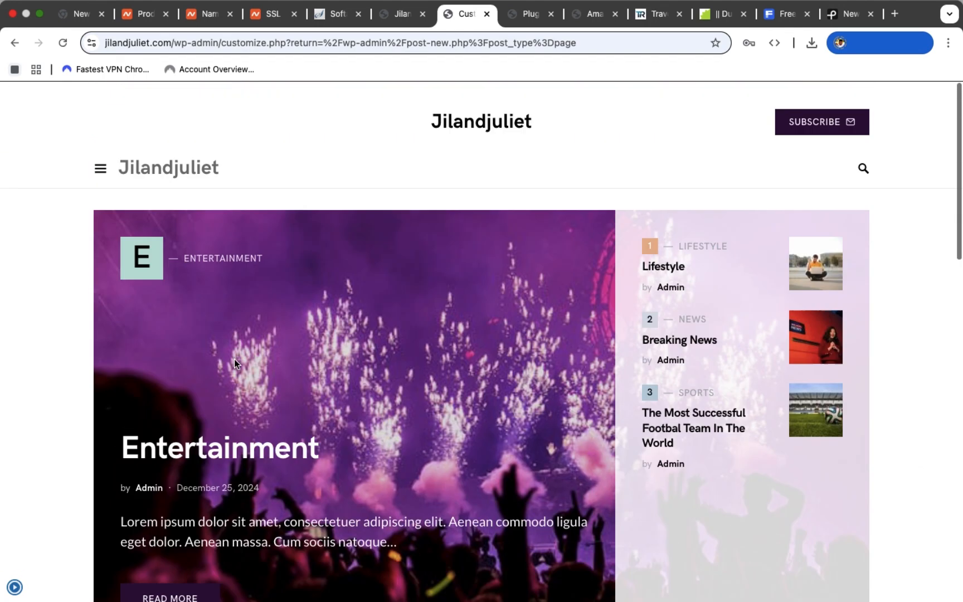
pyautogui.scroll(-2, 234, 359)
pyautogui.scroll(-10, 234, 363)
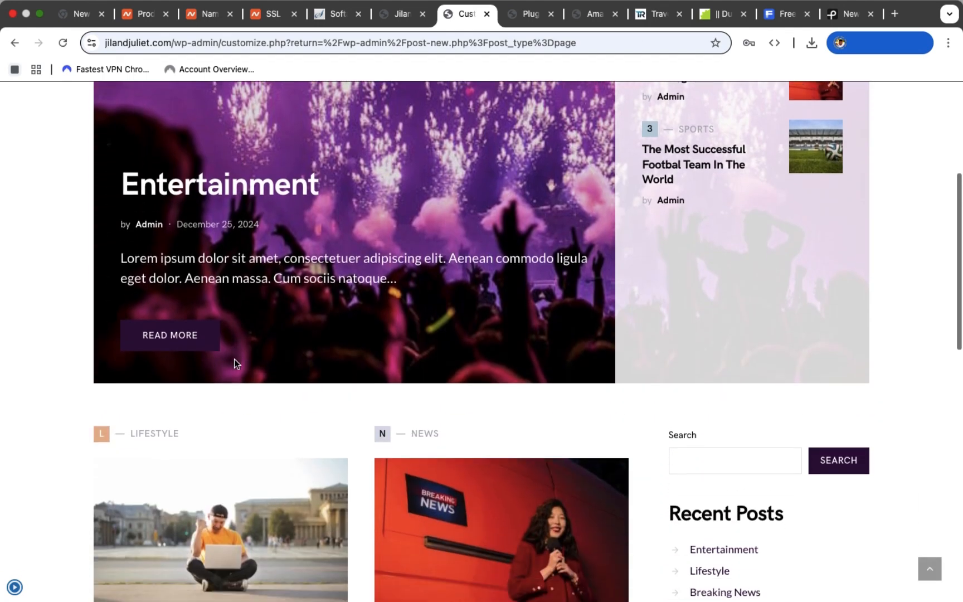
pyautogui.scroll(12, 234, 363)
pyautogui.scroll(-2, 234, 362)
pyautogui.scroll(-3, 234, 364)
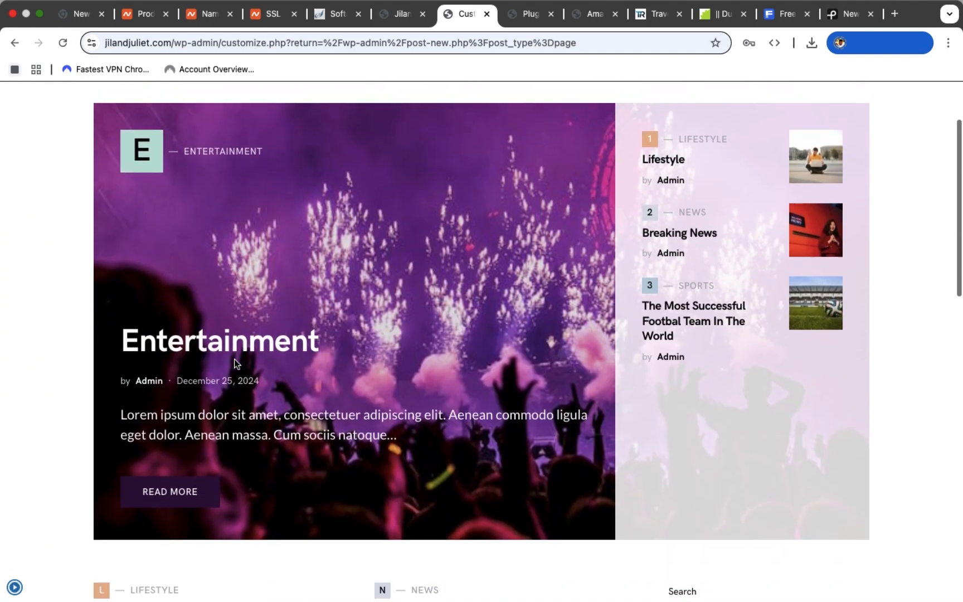
pyautogui.scroll(4, 234, 359)
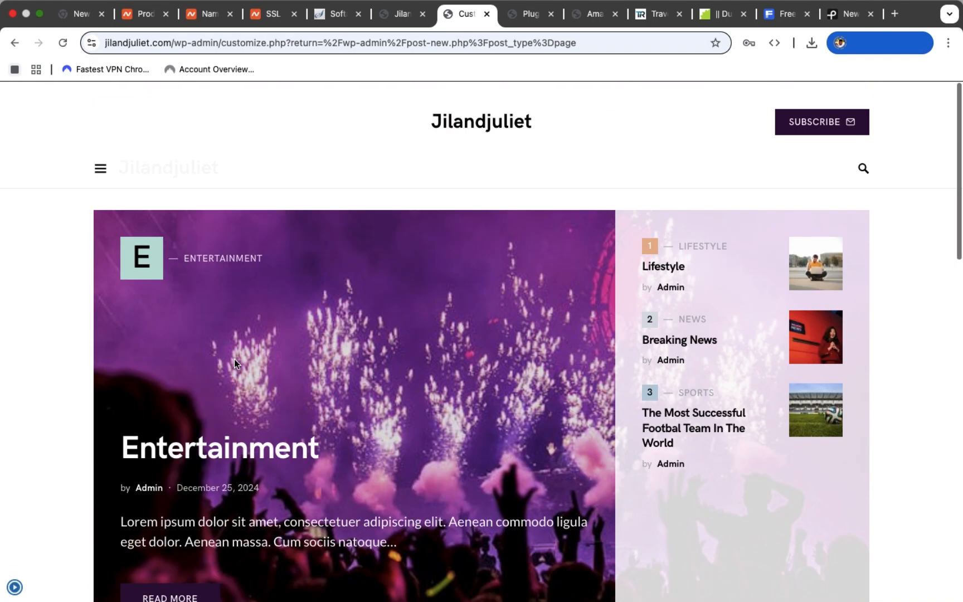
pyautogui.click(14, 587)
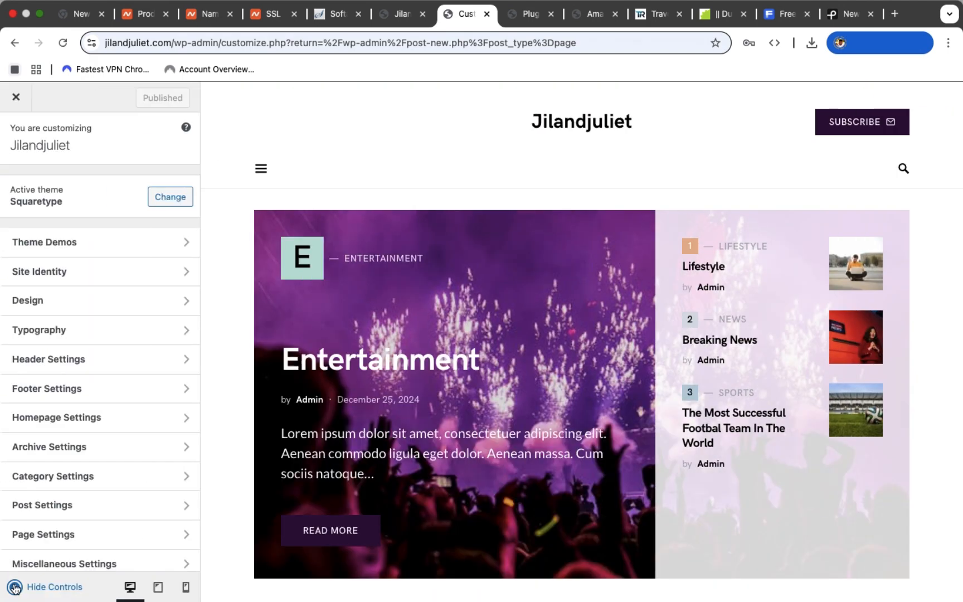
# Look at the Theme Demos section once more and open the Site Identity settings.
pyautogui.click(153, 241)
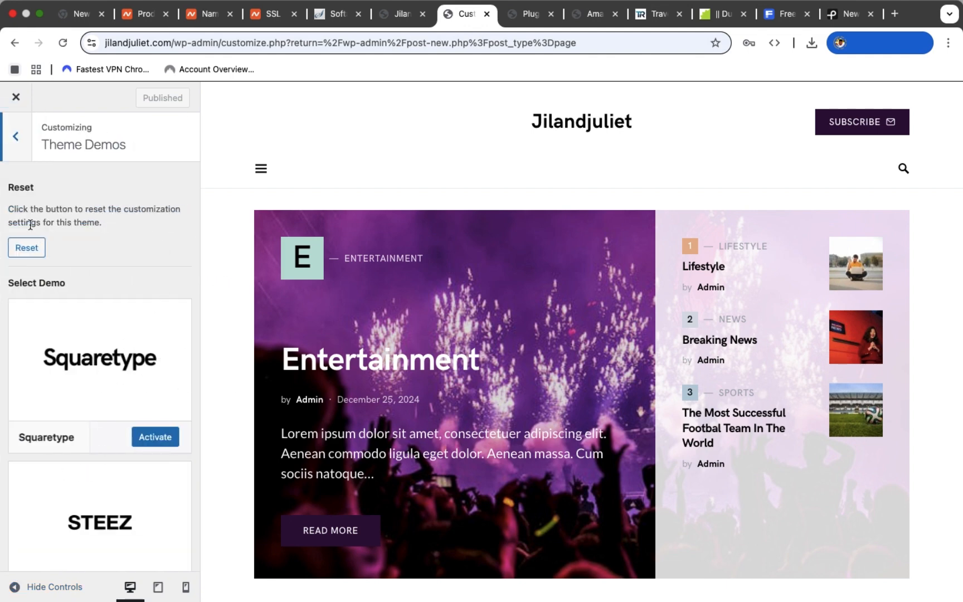
pyautogui.click(17, 137)
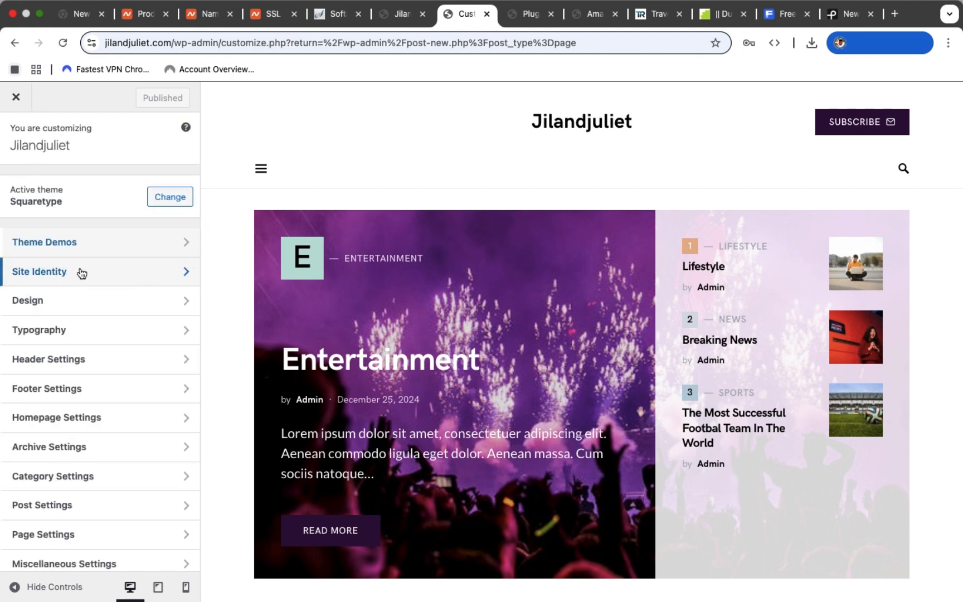
pyautogui.click(146, 280)
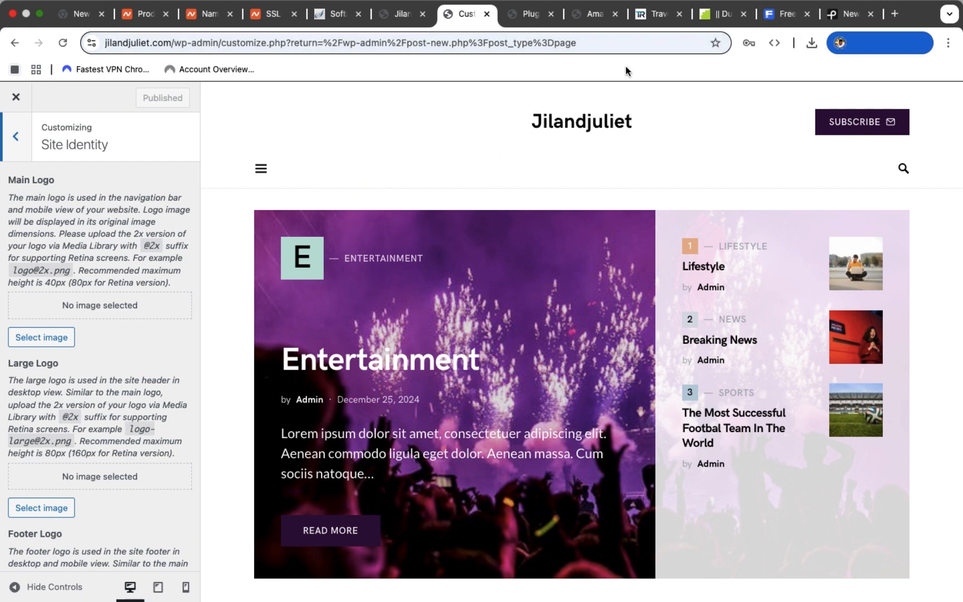
# View the Travelreal site's header as a reference, and review the logo, title and tagline fields under Site Identity.
pyautogui.click(645, 15)
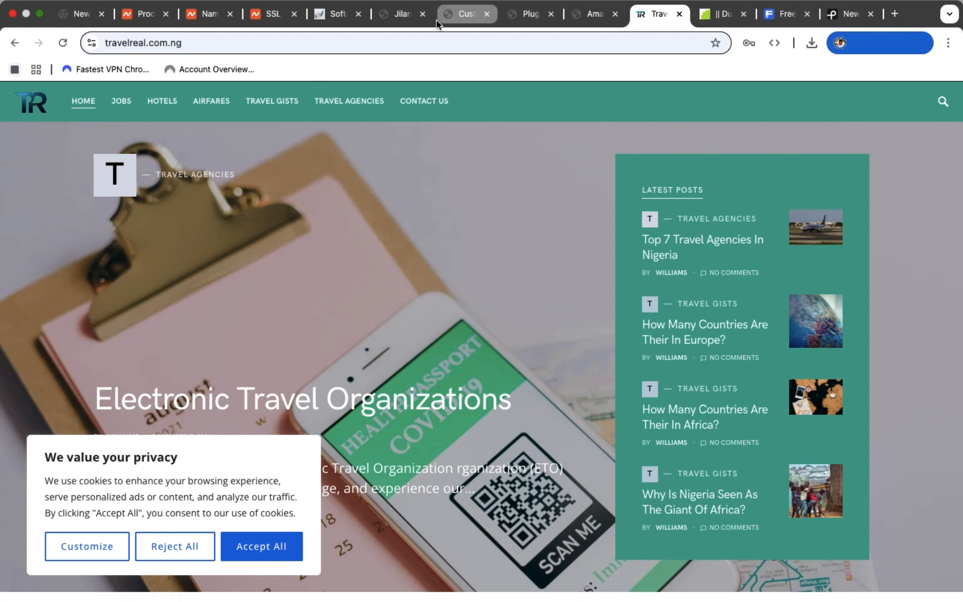
pyautogui.click(408, 17)
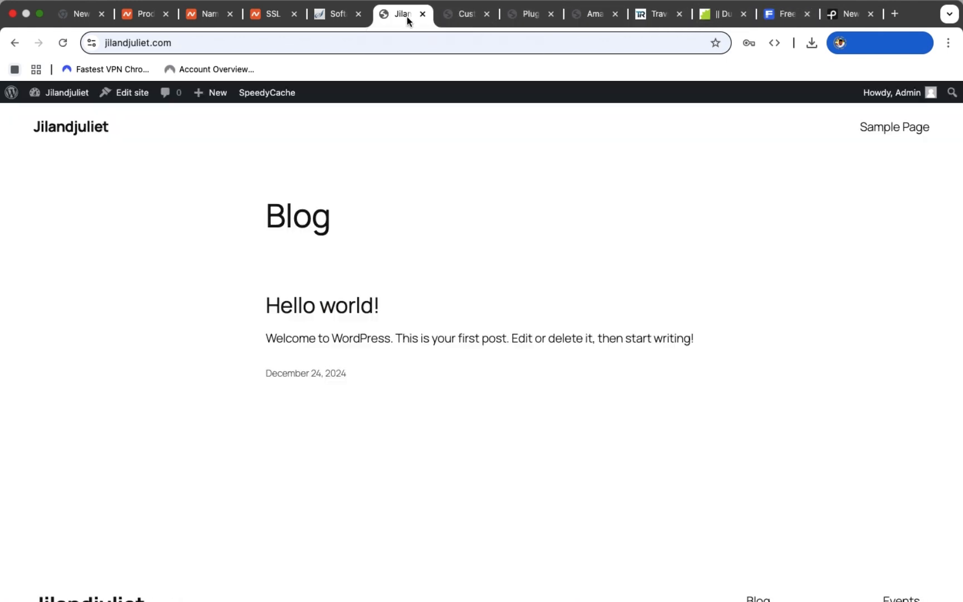
pyautogui.click(467, 17)
pyautogui.scroll(-4, 39, 397)
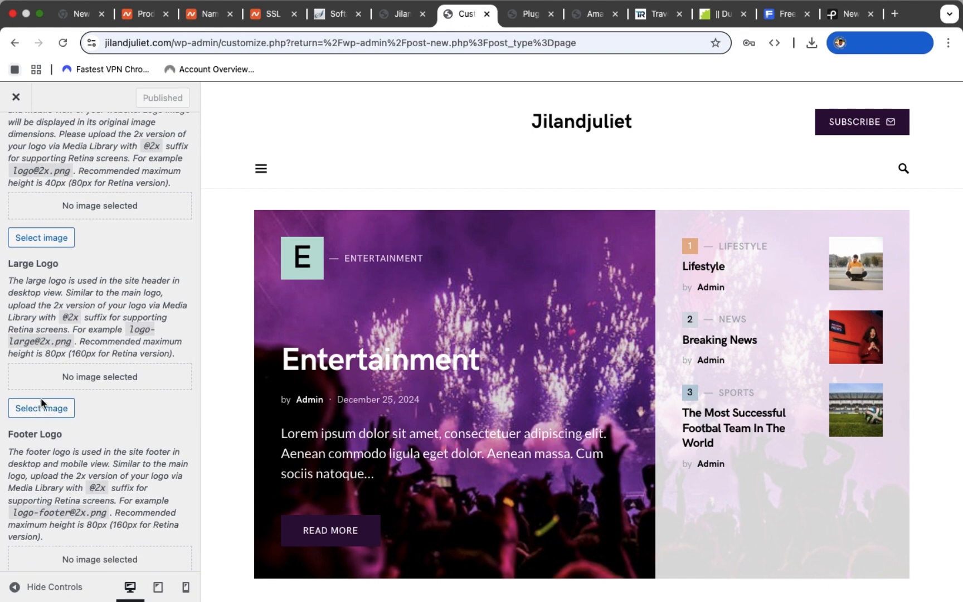
pyautogui.scroll(-4, 67, 423)
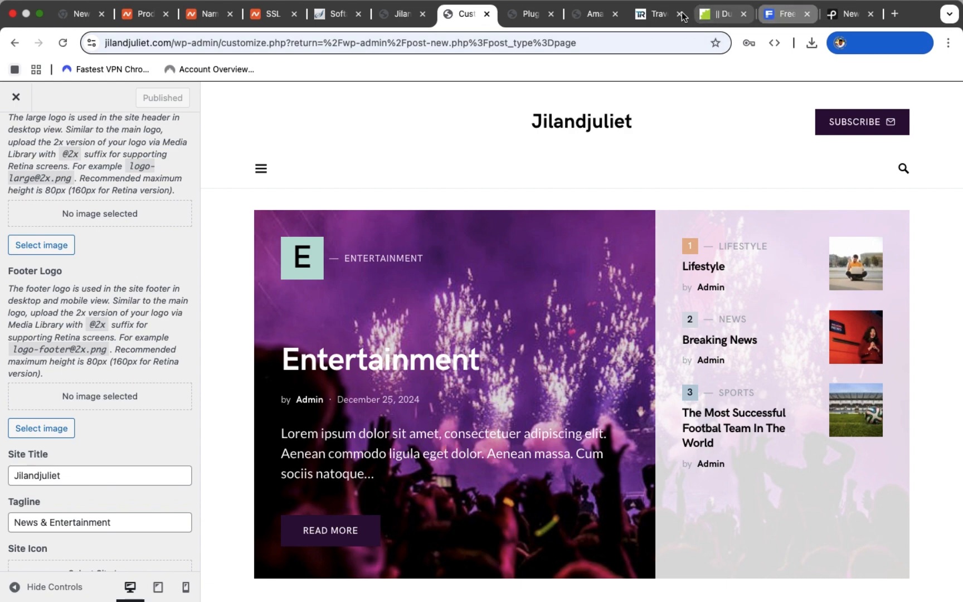
# View the Travelreal site's footer logo as a reference, accept its cookies, and review the Site Identity fields in the customizer.
pyautogui.click(648, 19)
pyautogui.scroll(-2, 484, 276)
pyautogui.scroll(-15, 484, 276)
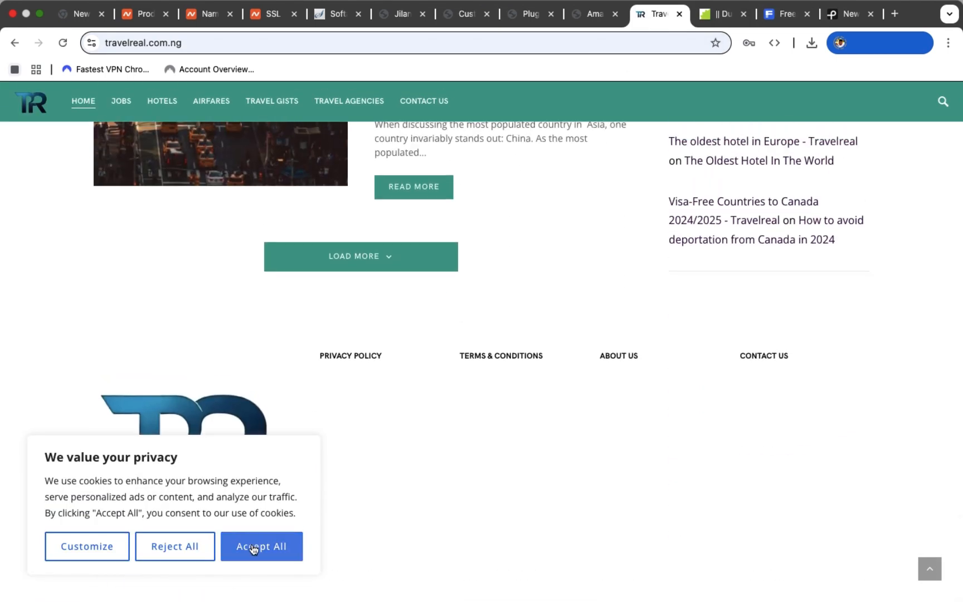
pyautogui.click(252, 547)
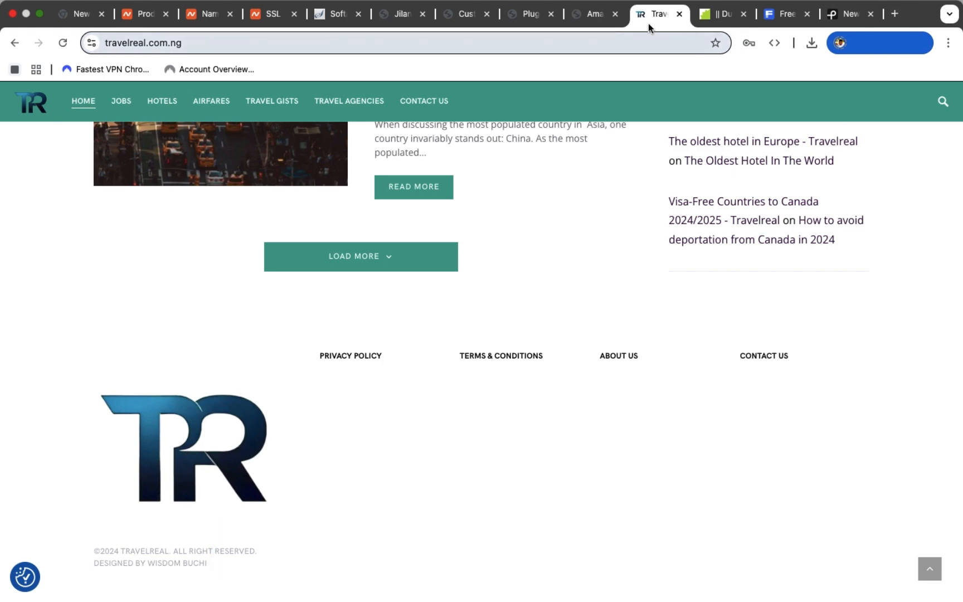
pyautogui.click(465, 14)
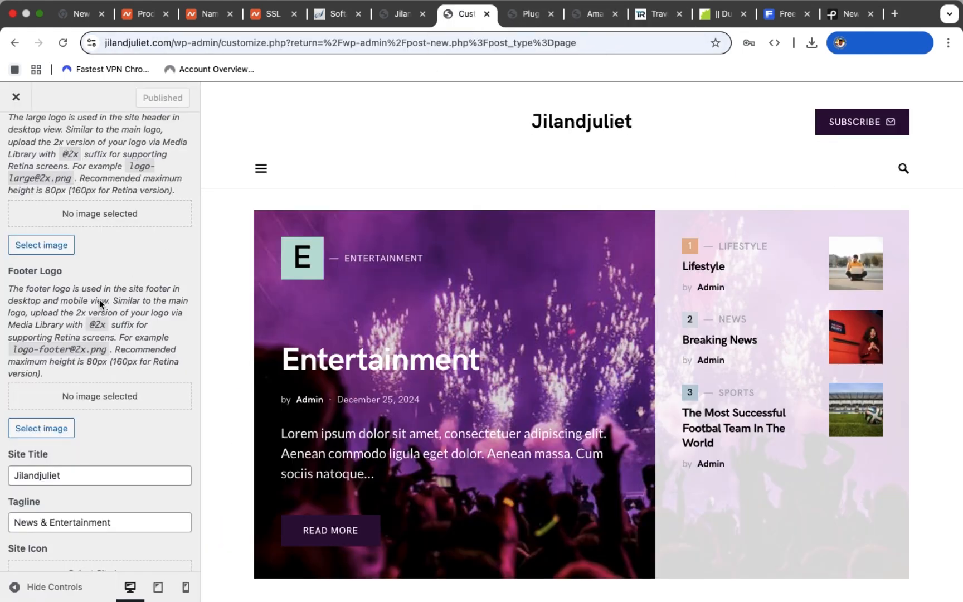
pyautogui.scroll(-4, 97, 395)
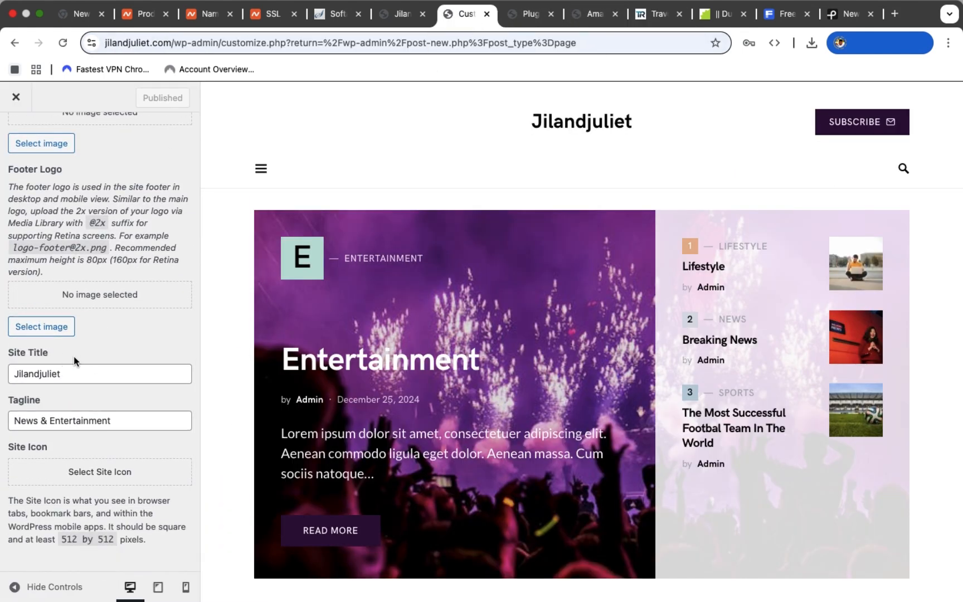
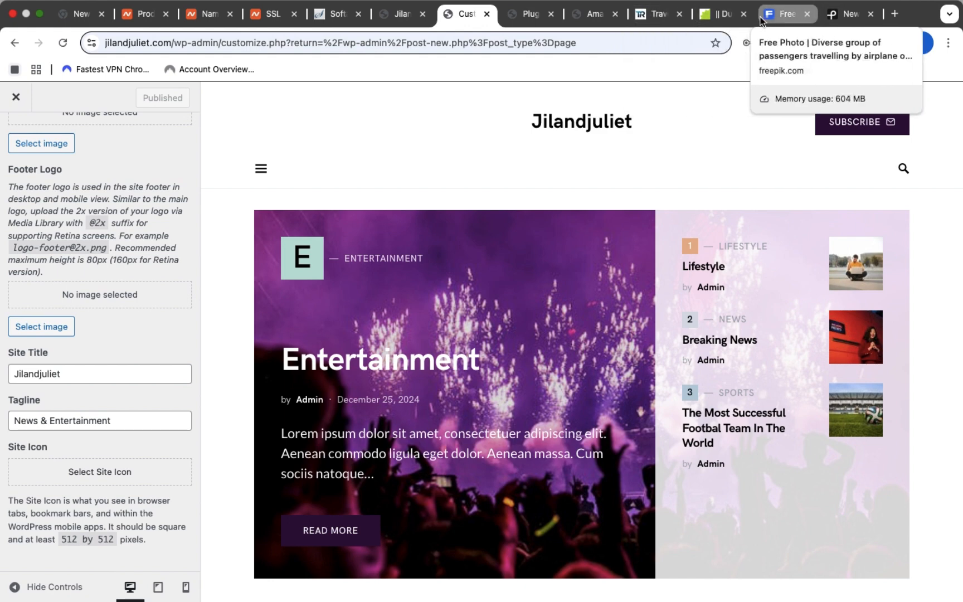
pyautogui.scroll(10, 62, 348)
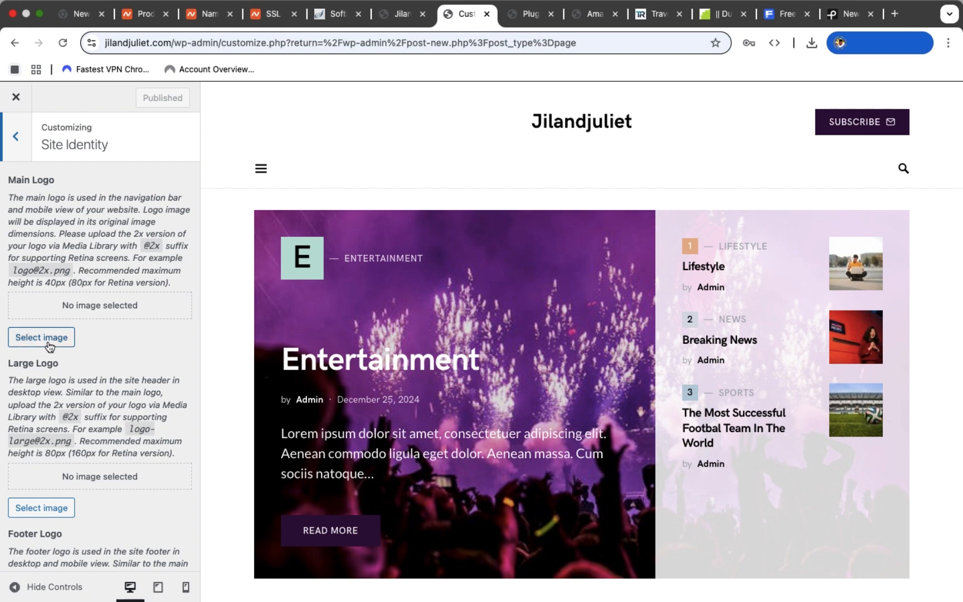
# Leave Site Identity and open the Dark Mode options in the theme's Design settings.
pyautogui.click(14, 151)
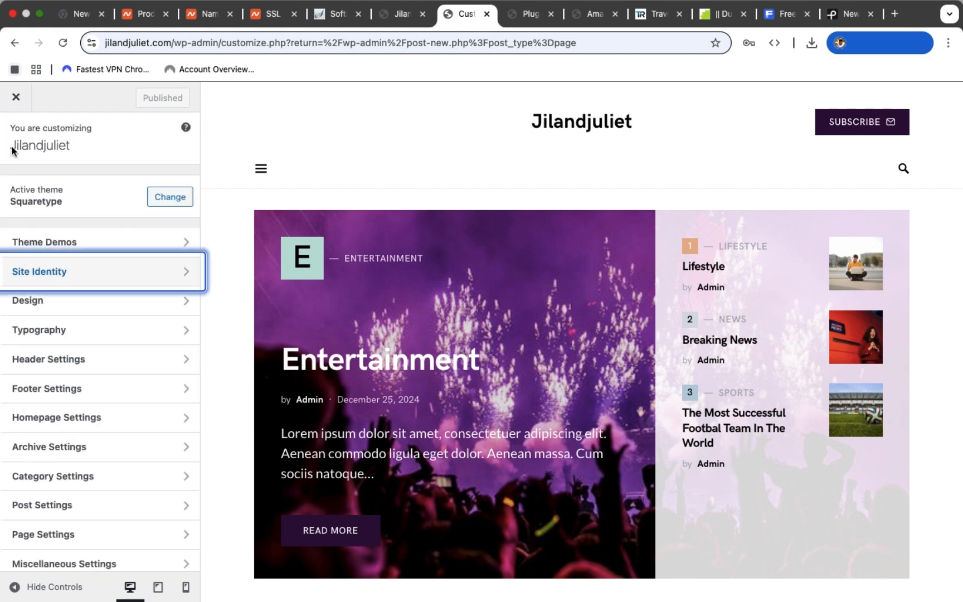
pyautogui.click(158, 305)
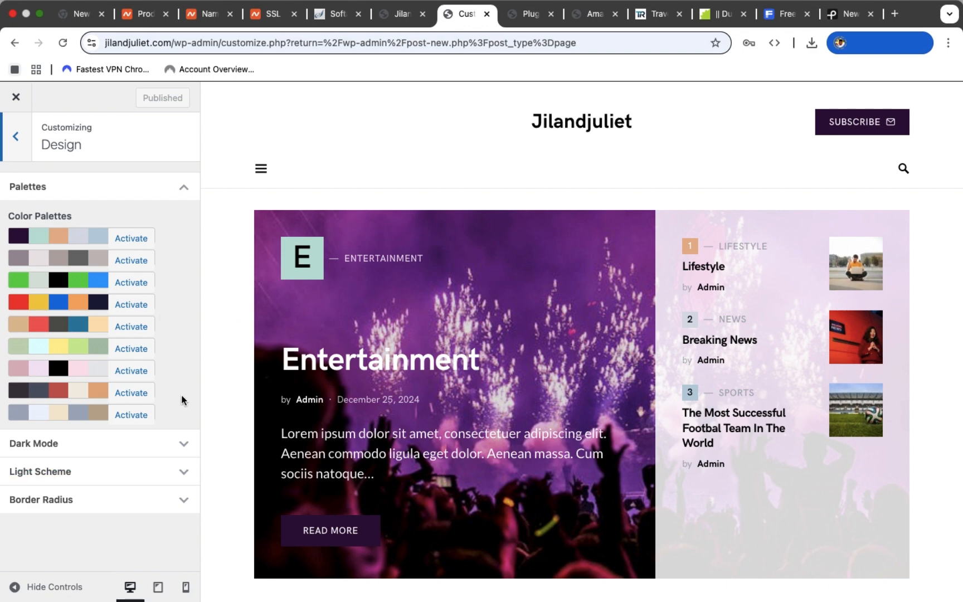
pyautogui.click(186, 446)
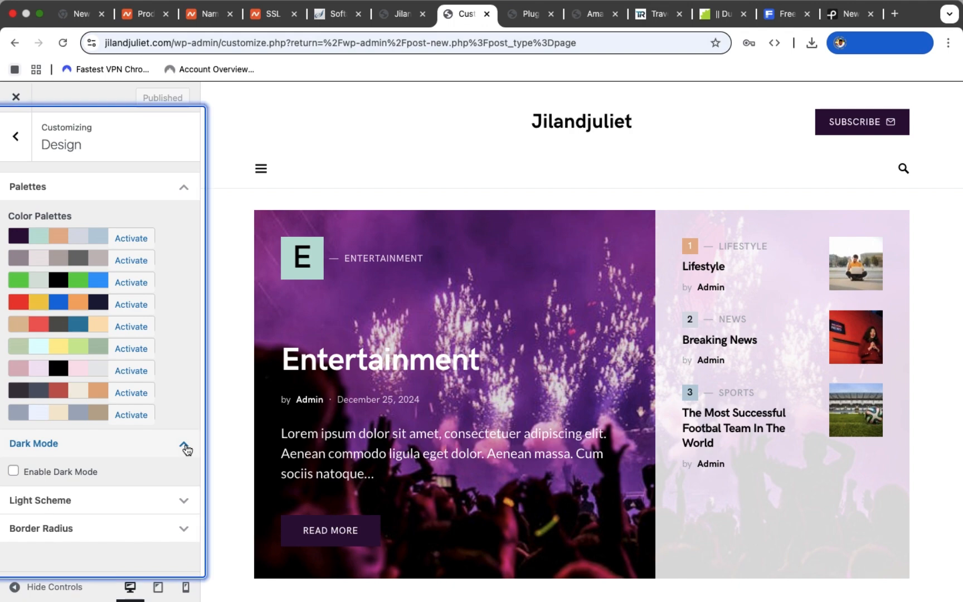
# Try out dark mode by enabling it, switching the site preview repeatedly between dark and light, and disabling it again.
pyautogui.click(13, 472)
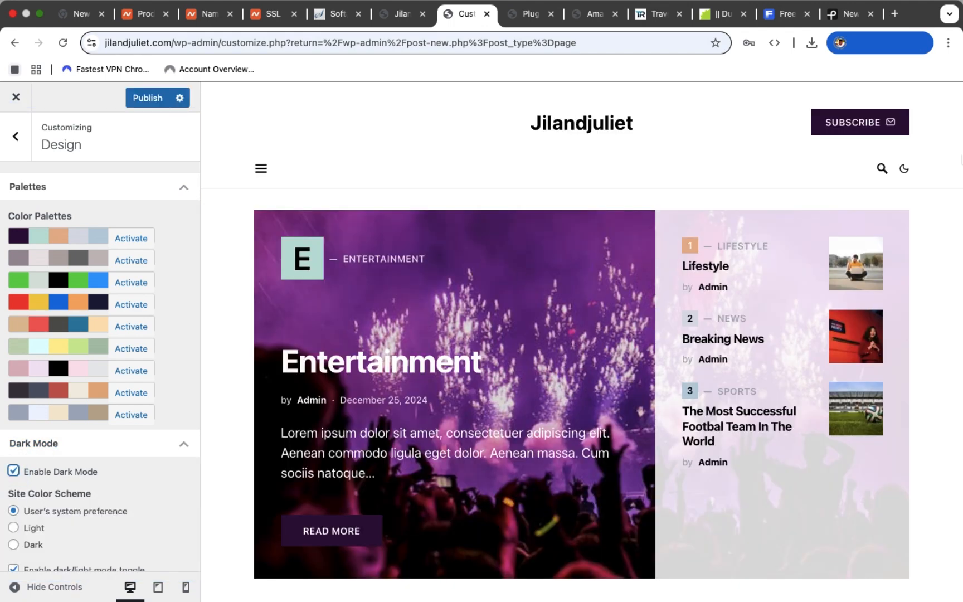
pyautogui.click(904, 169)
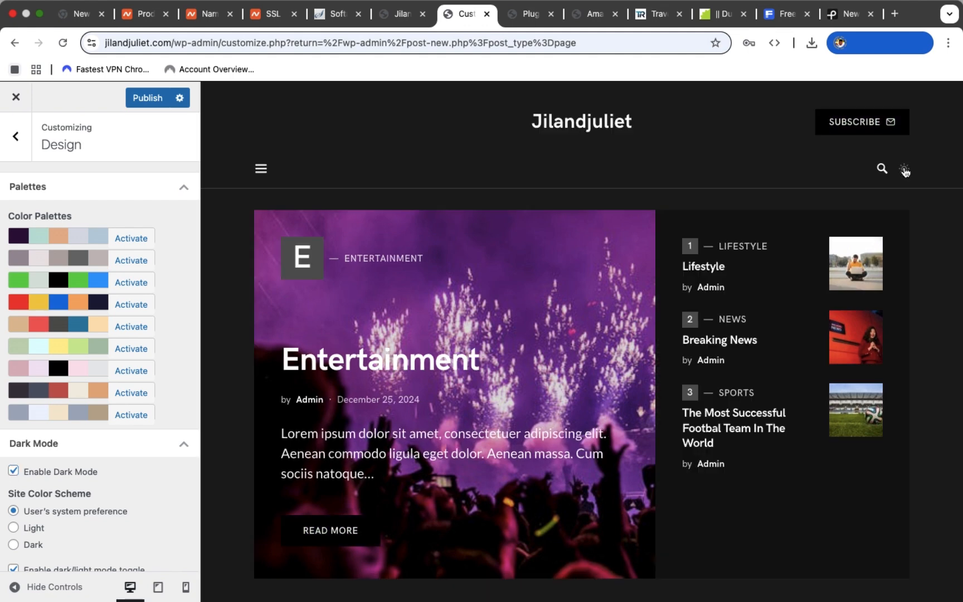
pyautogui.click(903, 169)
pyautogui.click(903, 169)
pyautogui.click(903, 169)
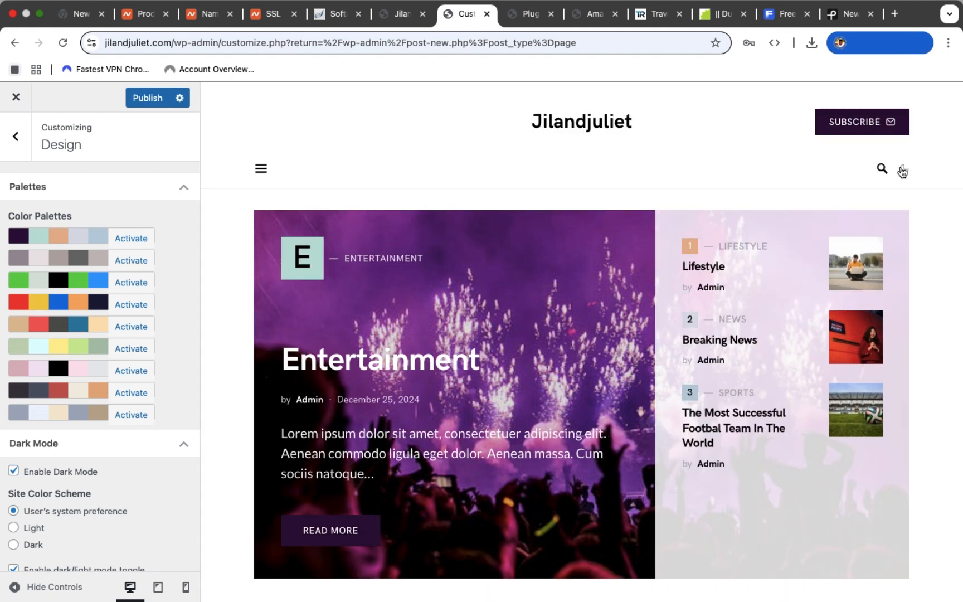
pyautogui.click(903, 169)
pyautogui.click(903, 169)
pyautogui.click(903, 169)
pyautogui.click(903, 169)
pyautogui.click(902, 170)
pyautogui.click(901, 170)
pyautogui.click(19, 472)
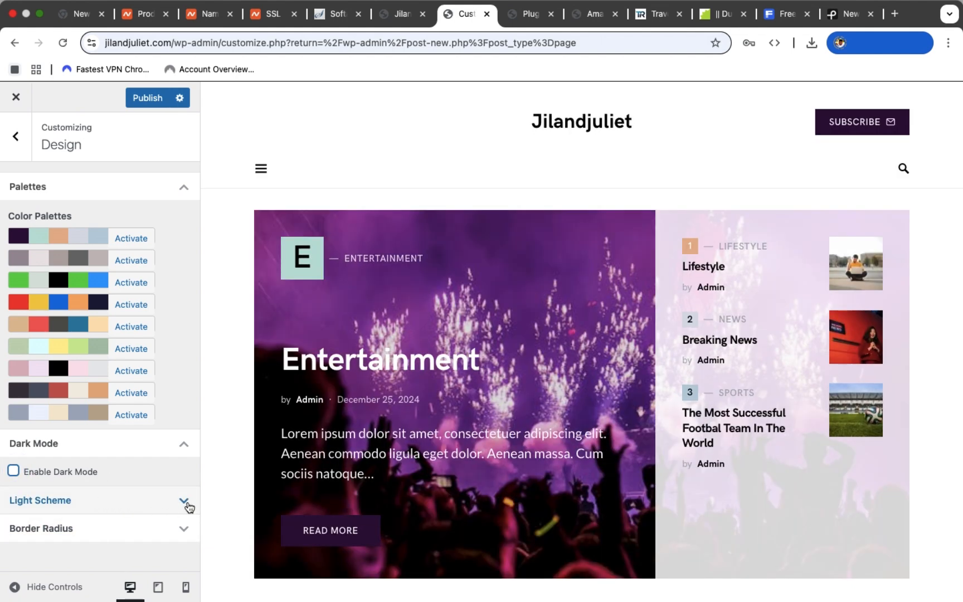
# Set the Light Scheme's primary color to purple #8224e3 and check its effect across the homepage preview.
pyautogui.click(184, 501)
pyautogui.scroll(-5, 188, 507)
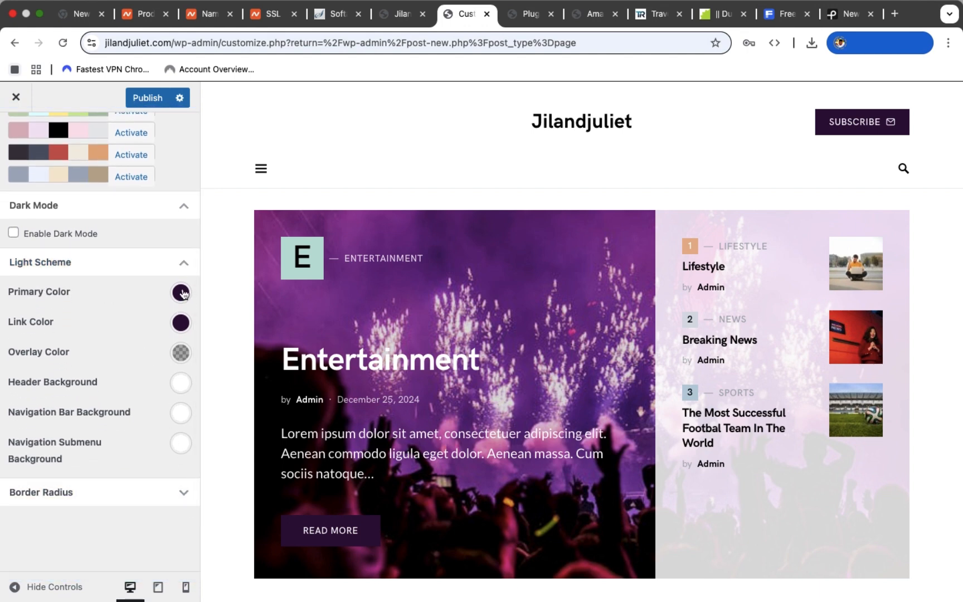
pyautogui.scroll(-6, 516, 372)
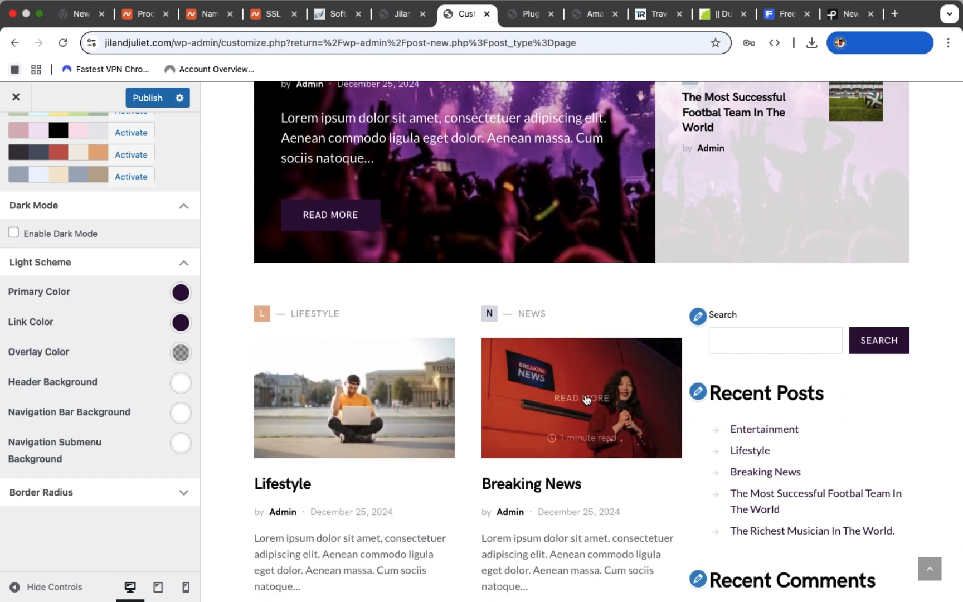
pyautogui.scroll(-2, 549, 441)
pyautogui.scroll(-5, 549, 440)
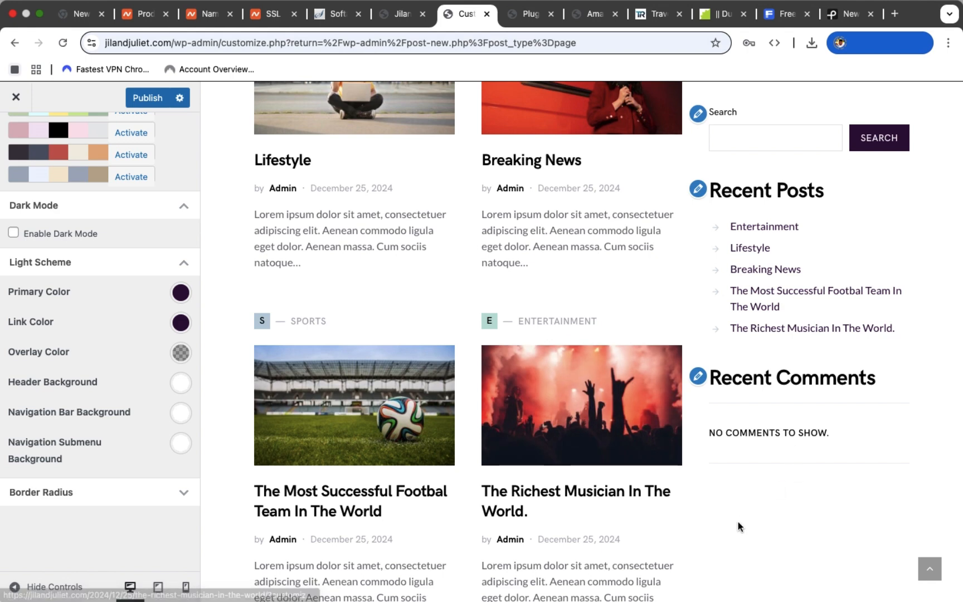
pyautogui.scroll(-5, 737, 525)
pyautogui.scroll(5, 458, 298)
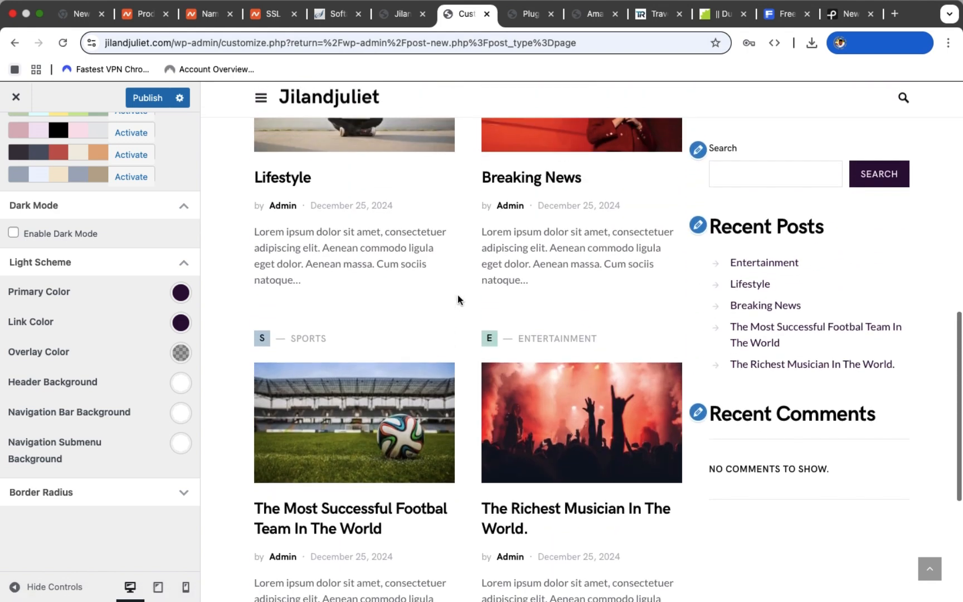
pyautogui.click(181, 292)
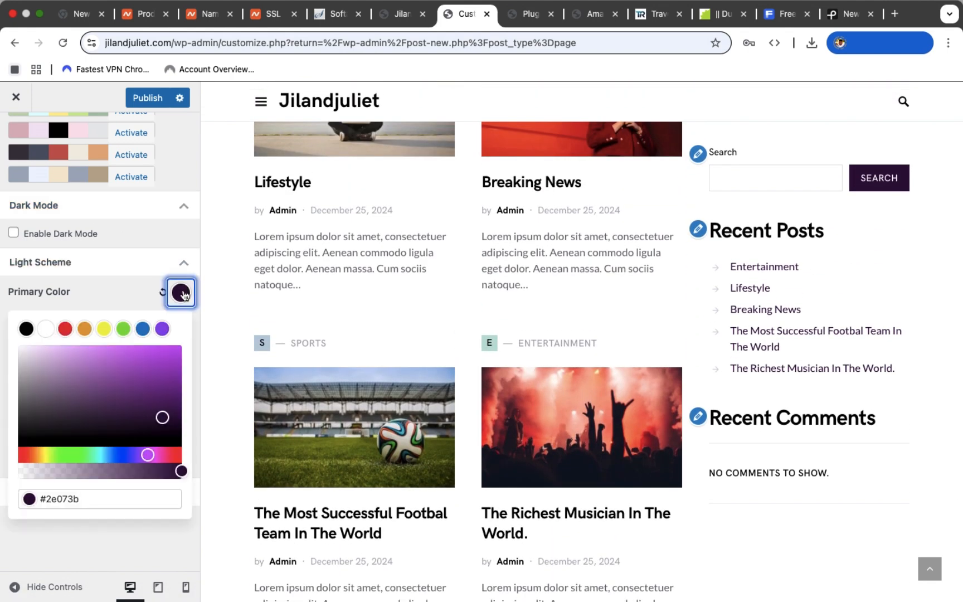
pyautogui.scroll(5, 552, 239)
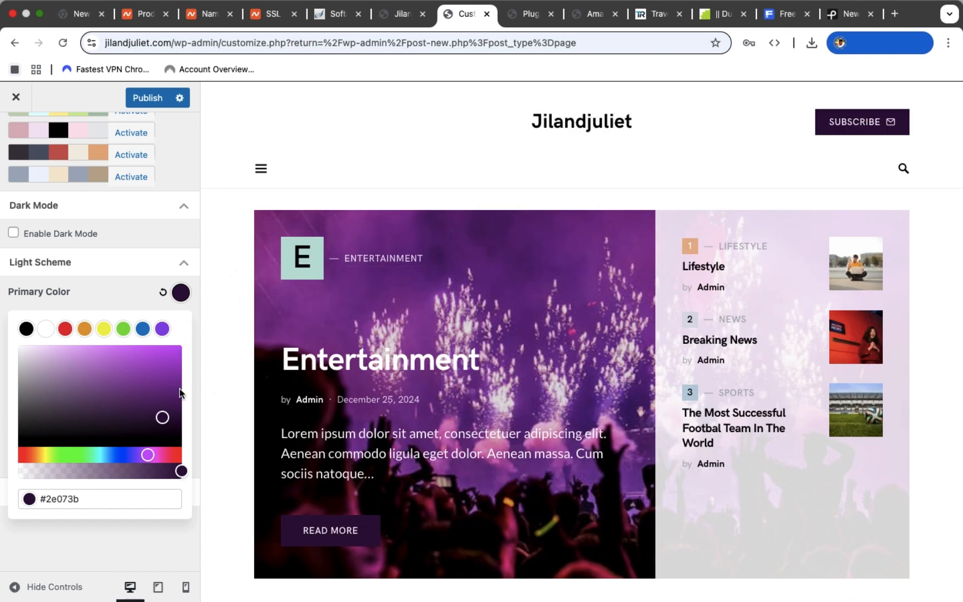
pyautogui.click(162, 330)
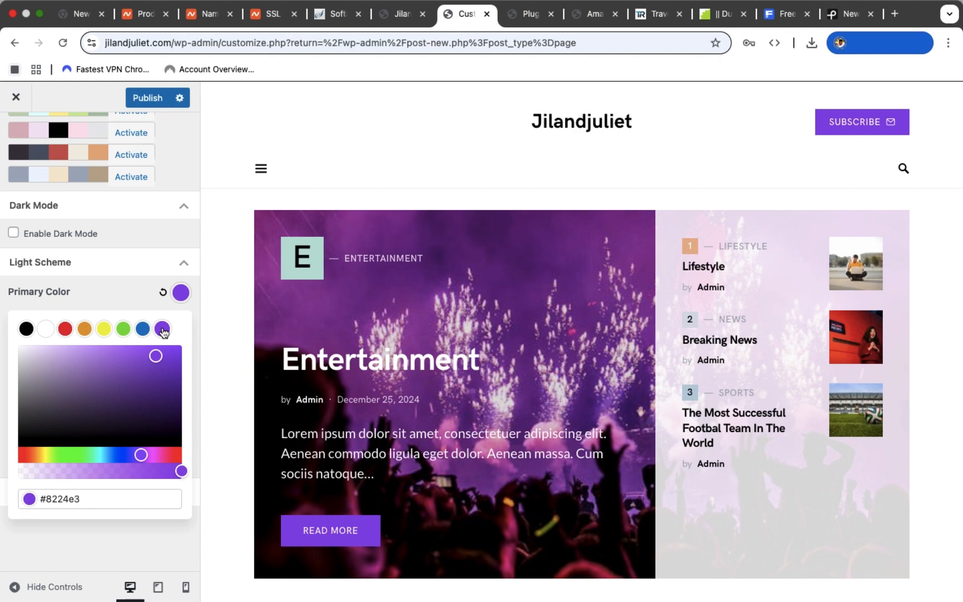
pyautogui.scroll(-10, 441, 447)
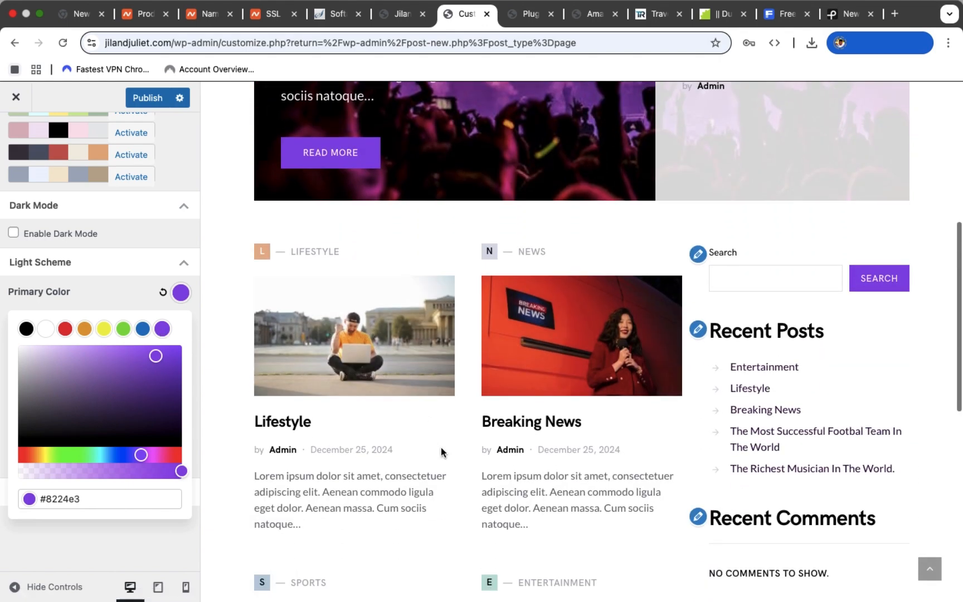
pyautogui.scroll(-5, 441, 447)
pyautogui.scroll(16, 441, 447)
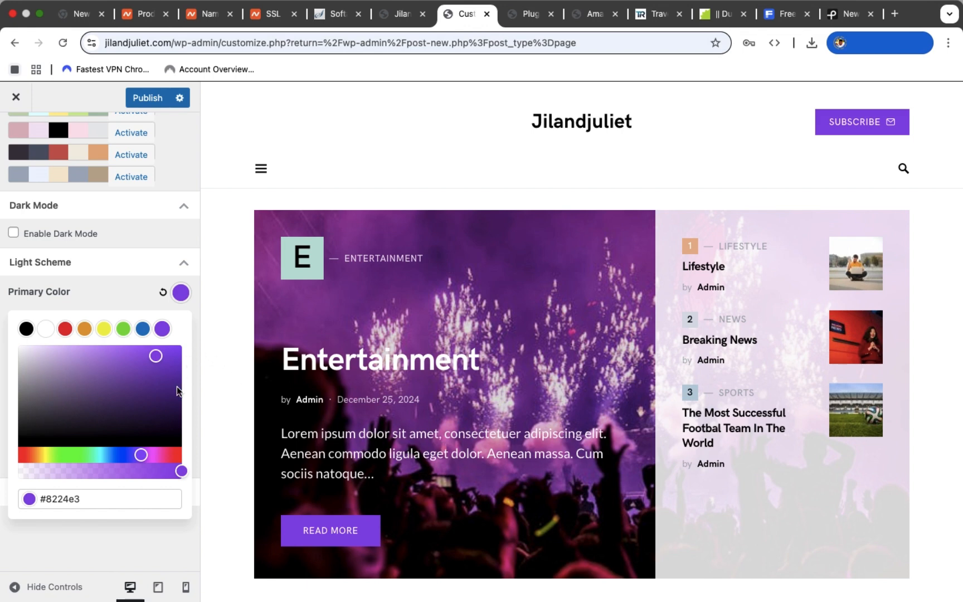
pyautogui.click(181, 293)
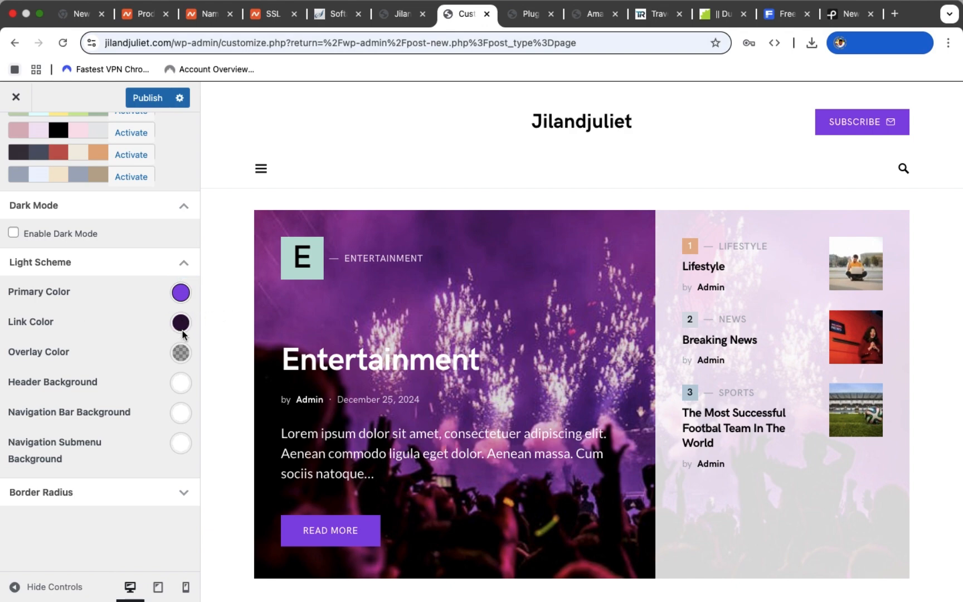
# Set the Light Scheme's link color to red #dd3333 and check the Recent Posts links in the preview.
pyautogui.scroll(-1, 508, 363)
pyautogui.scroll(-9, 507, 363)
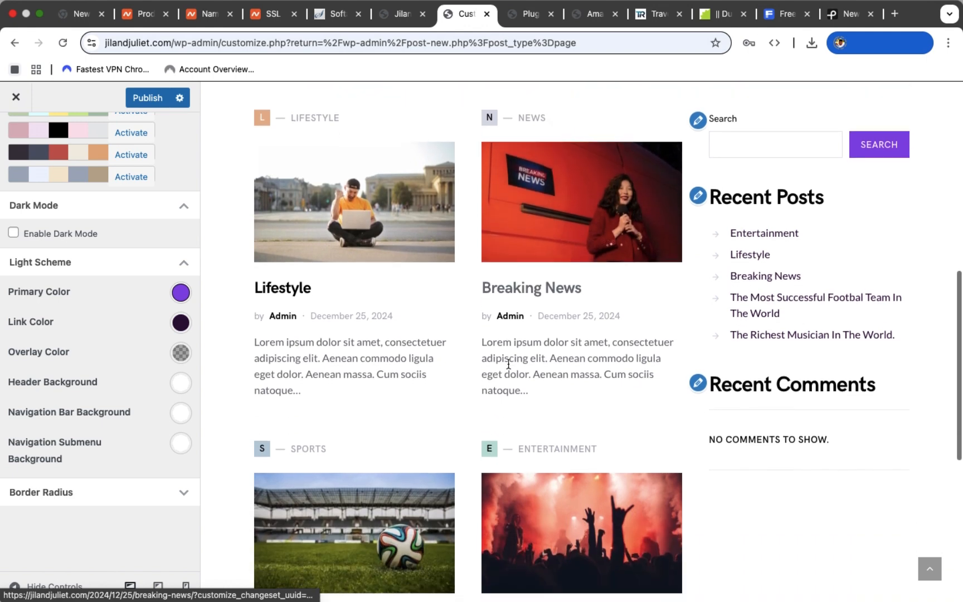
pyautogui.click(181, 324)
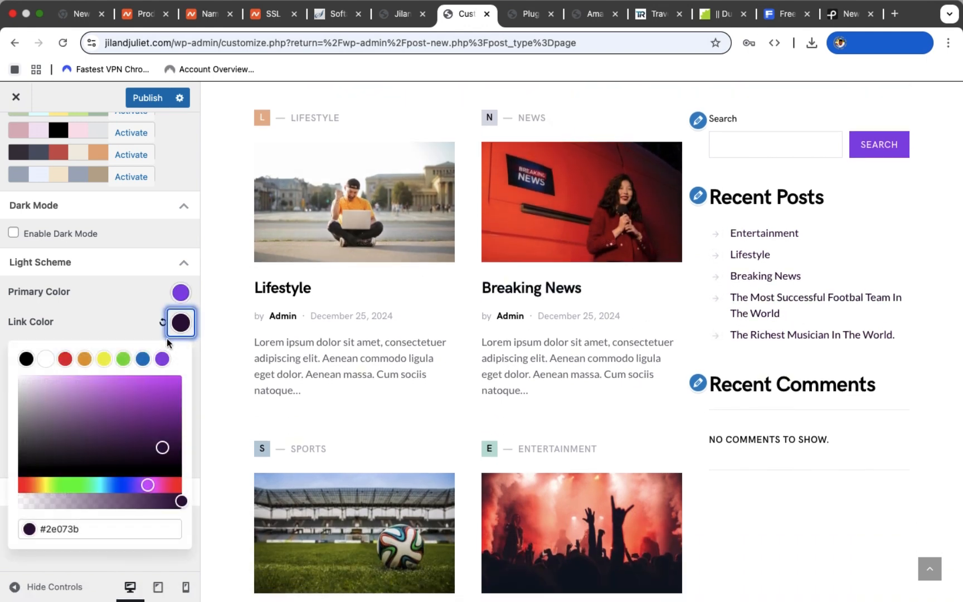
pyautogui.click(64, 363)
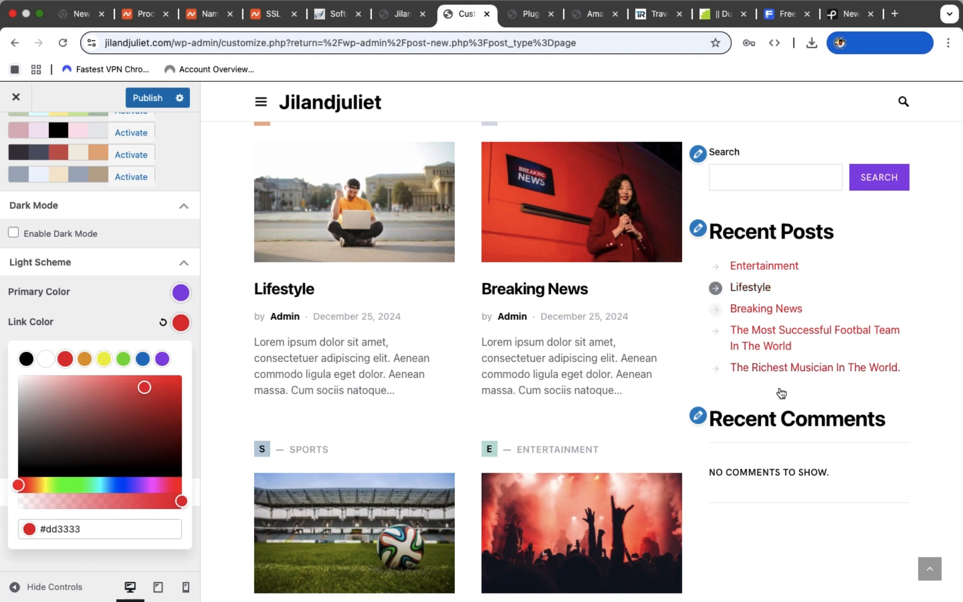
pyautogui.click(180, 323)
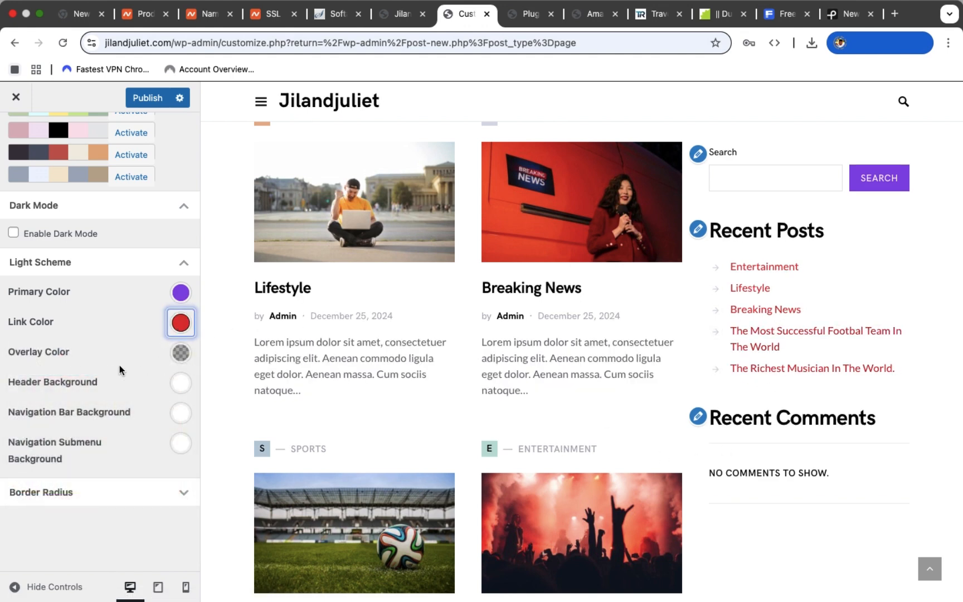
pyautogui.click(120, 366)
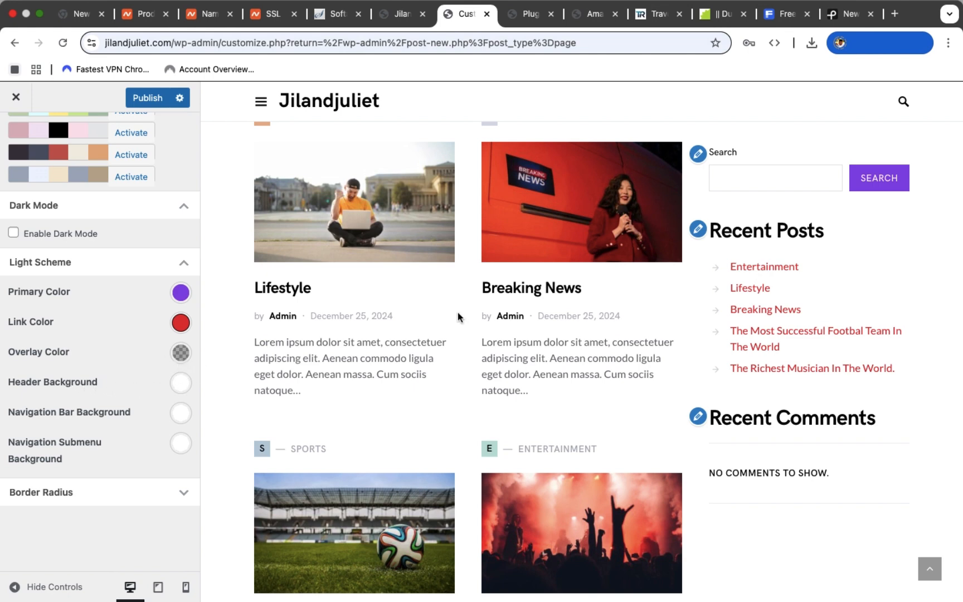
# Set the Light Scheme's header background to the preset purple.
pyautogui.scroll(15, 547, 298)
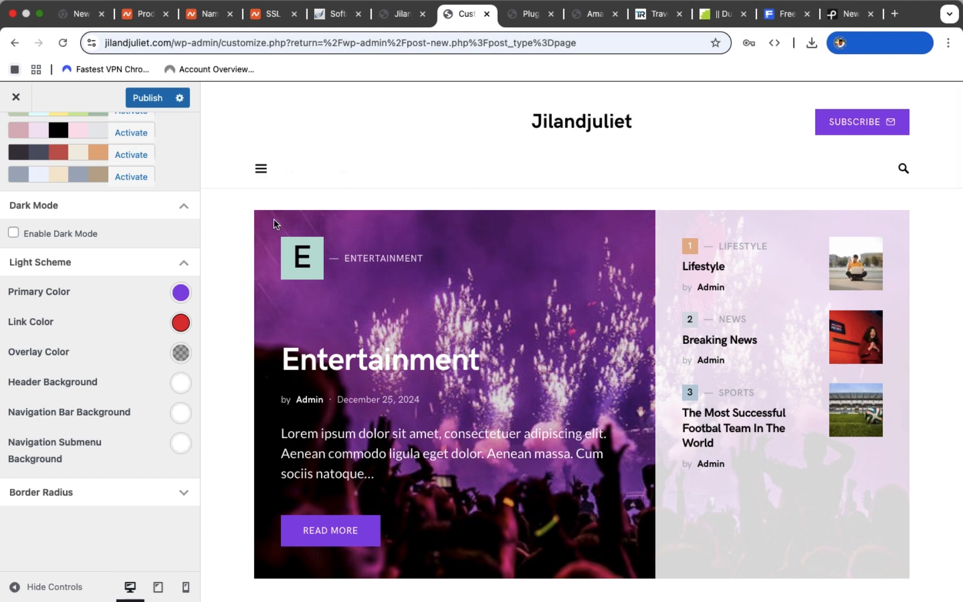
pyautogui.click(181, 385)
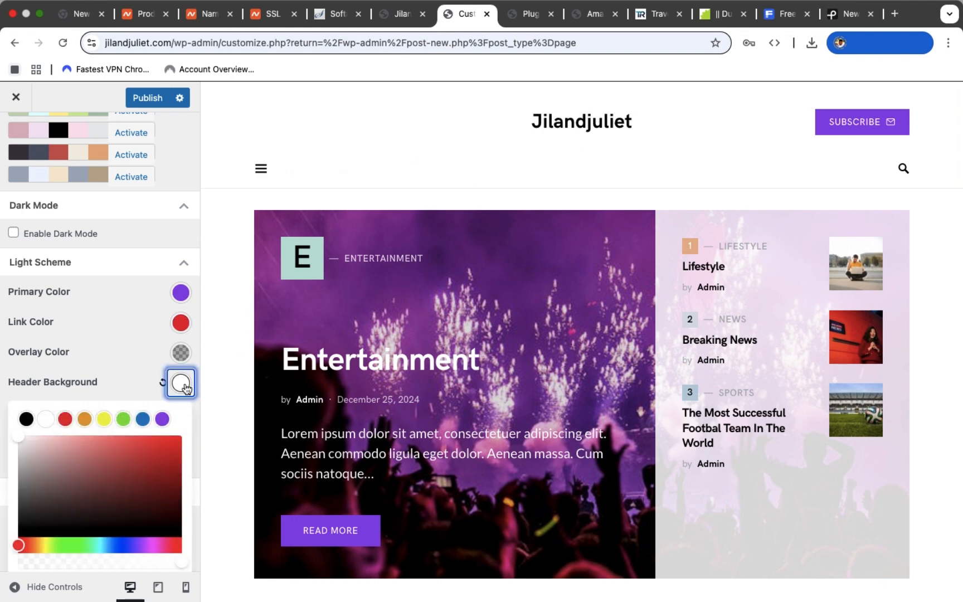
pyautogui.click(162, 419)
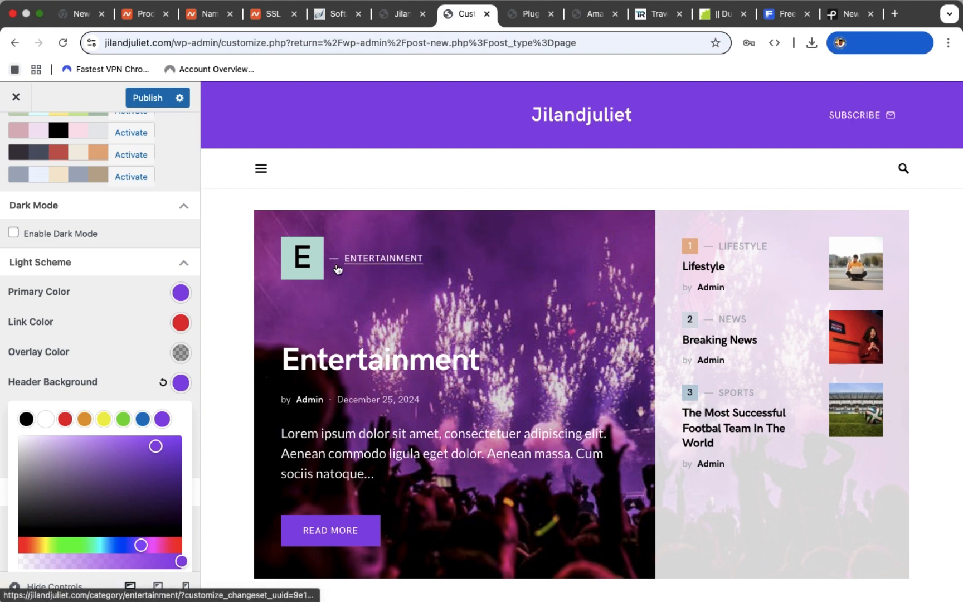
pyautogui.click(181, 383)
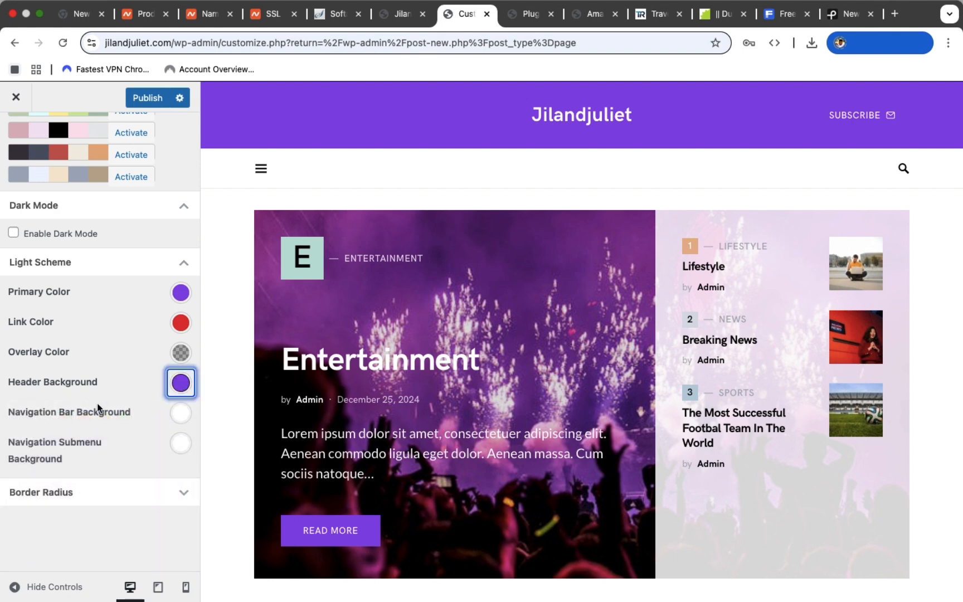
# Set the Light Scheme's navigation bar background to the same preset purple as the header.
pyautogui.click(118, 417)
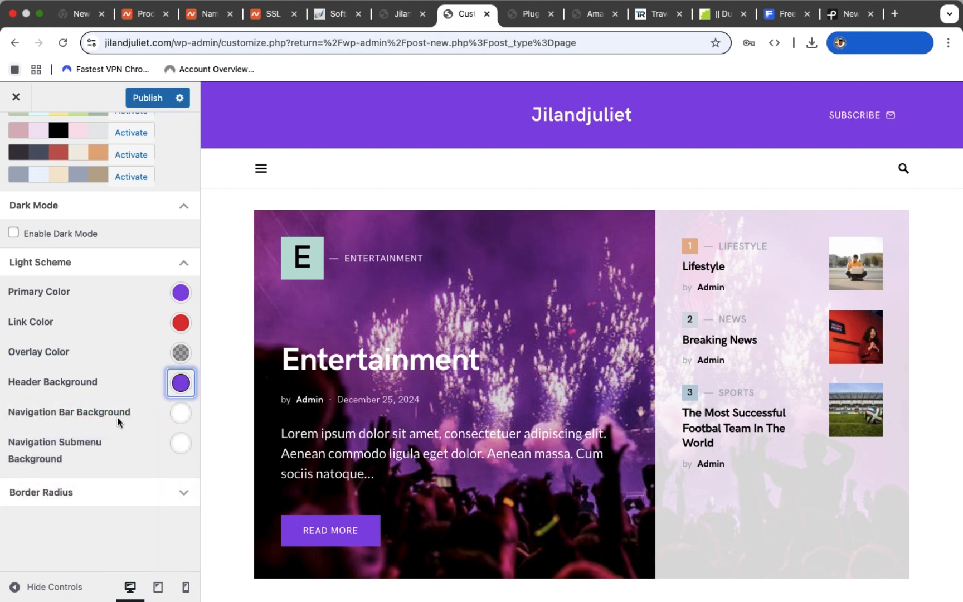
pyautogui.click(180, 415)
pyautogui.click(162, 448)
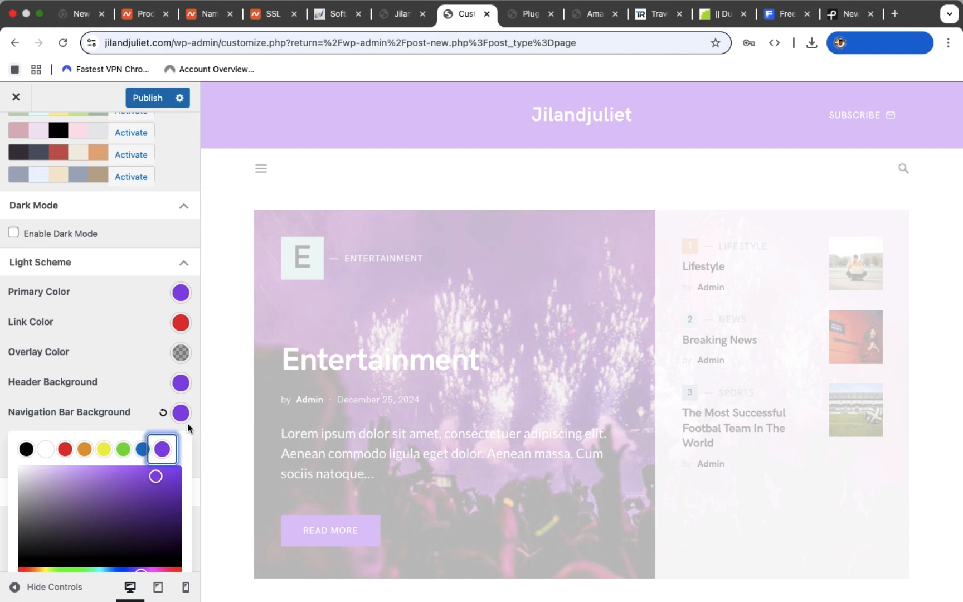
pyautogui.click(180, 413)
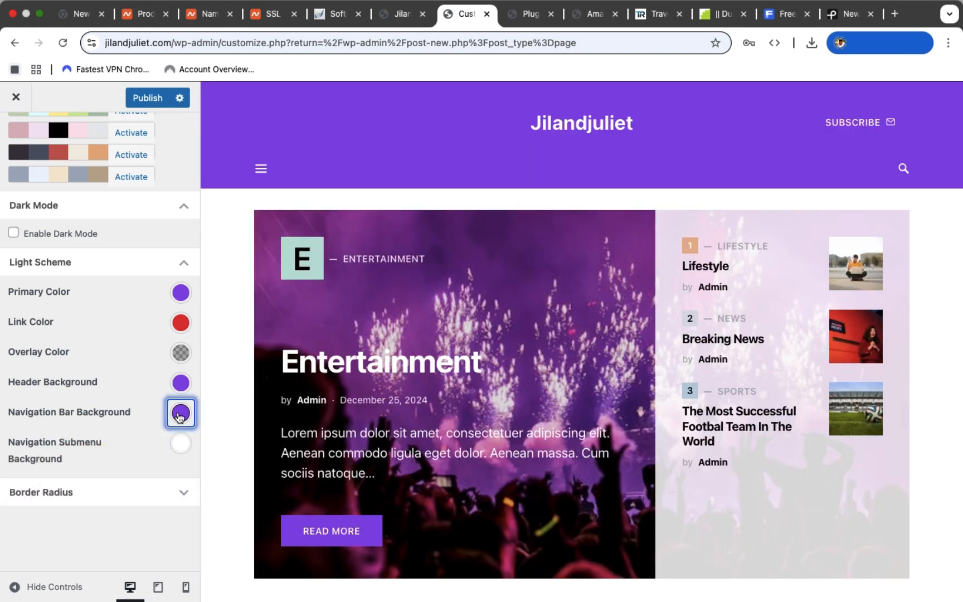
# Set the Light Scheme's navigation submenu background to the preset purple.
pyautogui.click(181, 446)
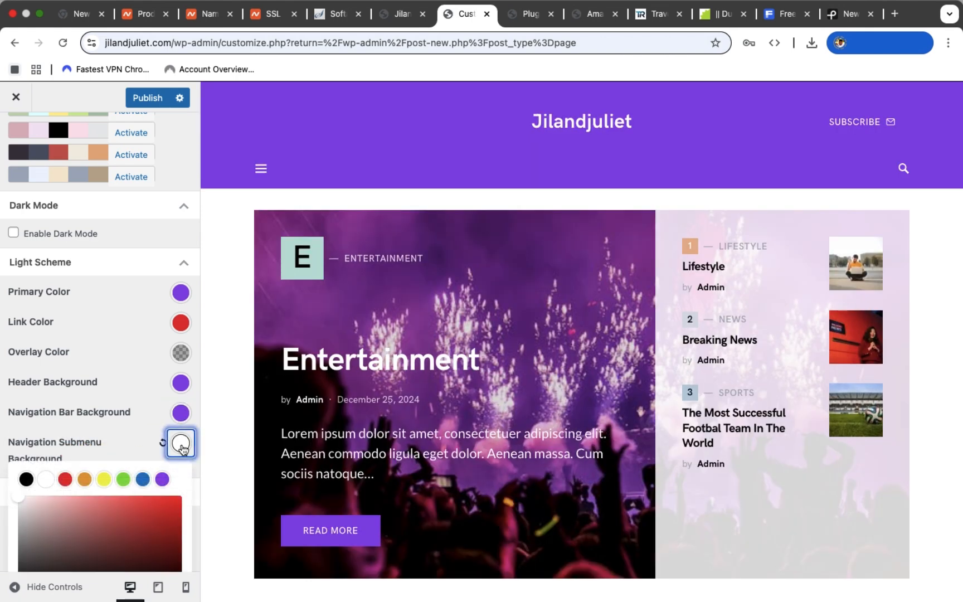
pyautogui.click(161, 481)
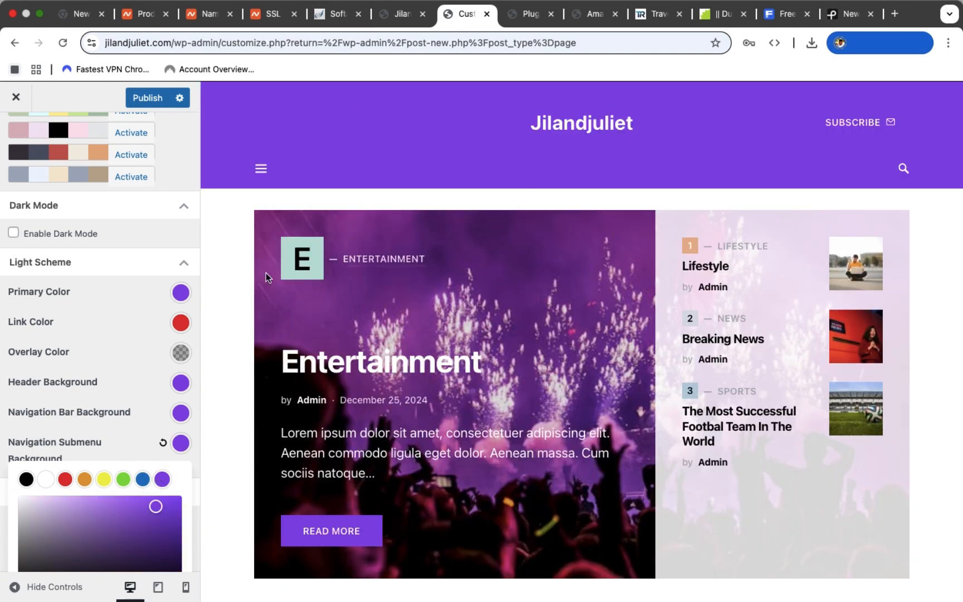
pyautogui.click(180, 444)
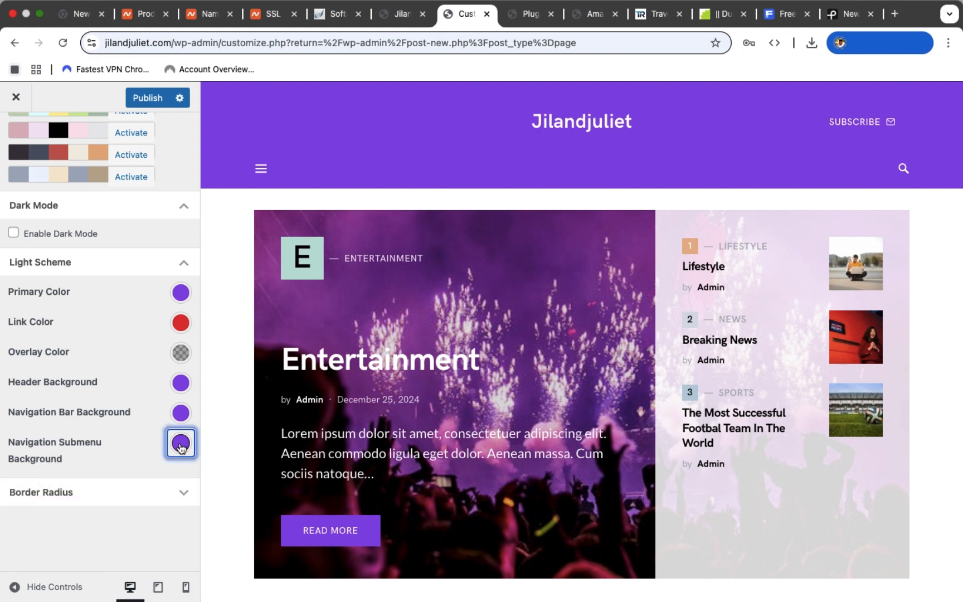
# Expand the Border Radius settings and look back over the Design section's options and color palettes.
pyautogui.click(183, 494)
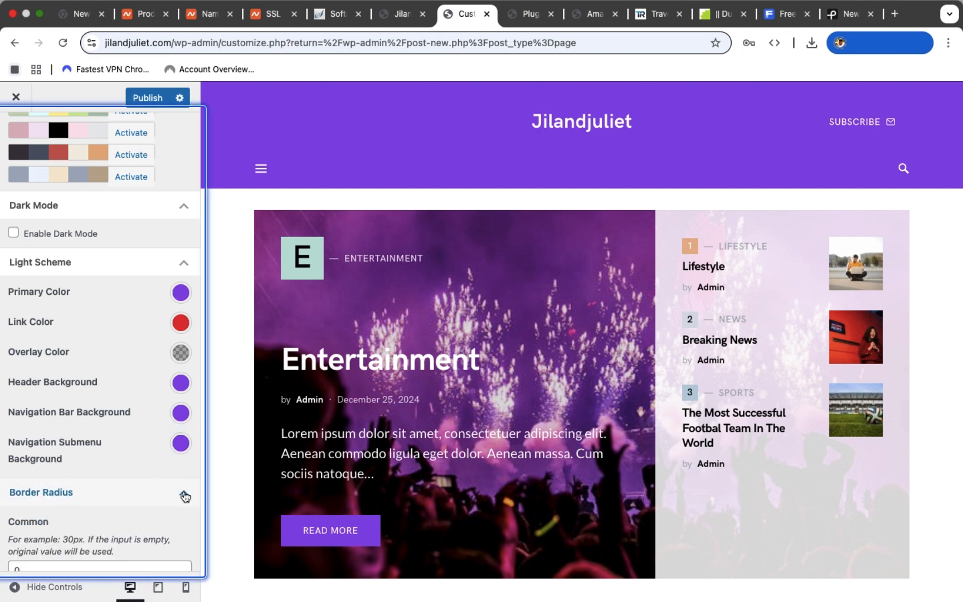
pyautogui.scroll(-5, 184, 493)
pyautogui.scroll(5, 184, 494)
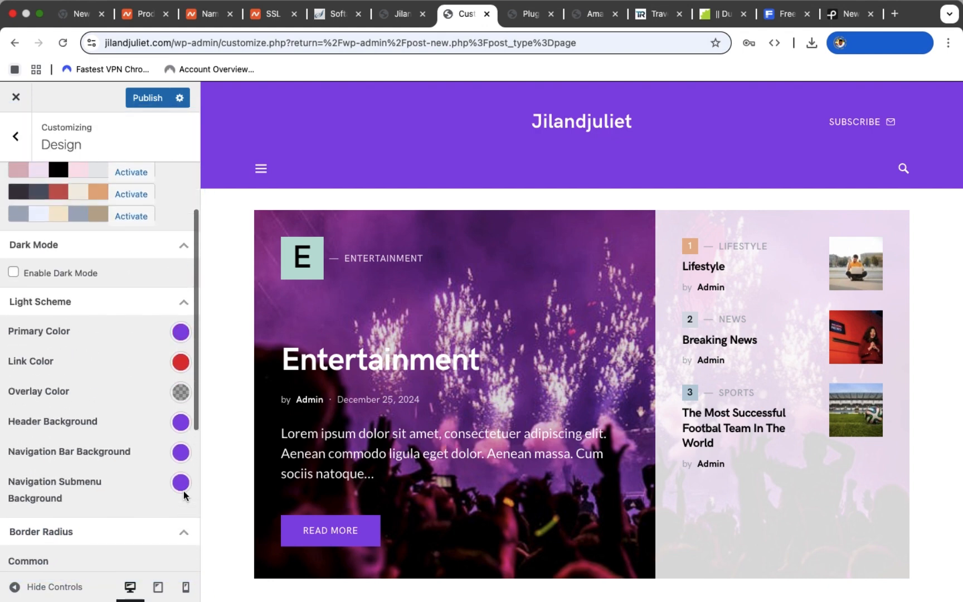
pyautogui.scroll(5, 139, 320)
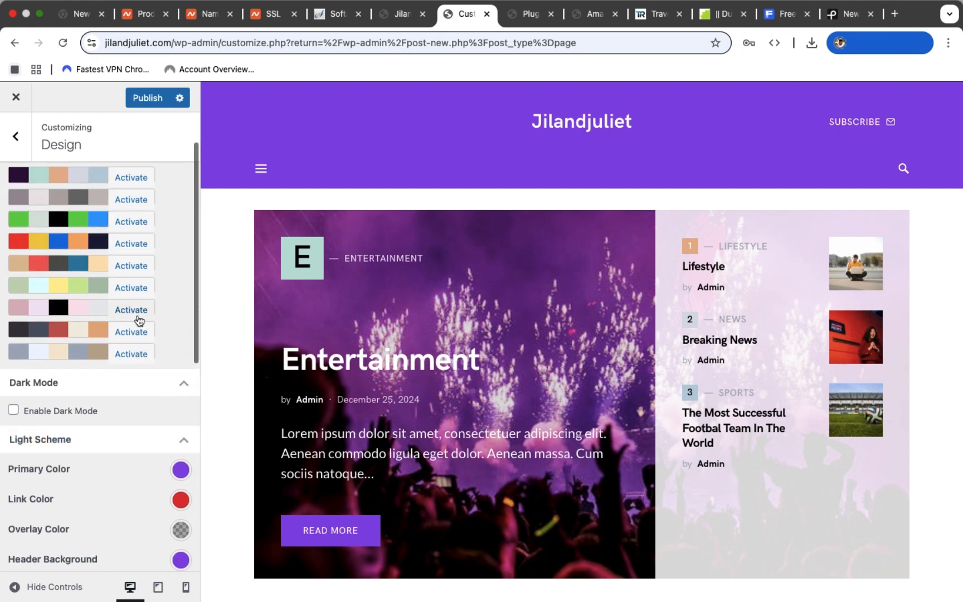
pyautogui.scroll(2, 139, 320)
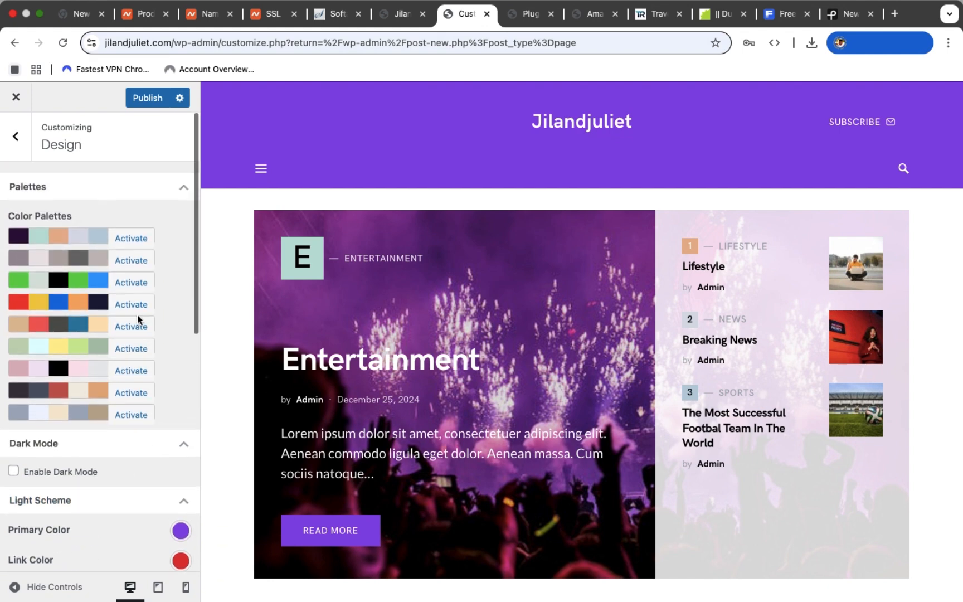
# Set the Base Font family to Sans Serif in the general typography settings.
pyautogui.click(15, 141)
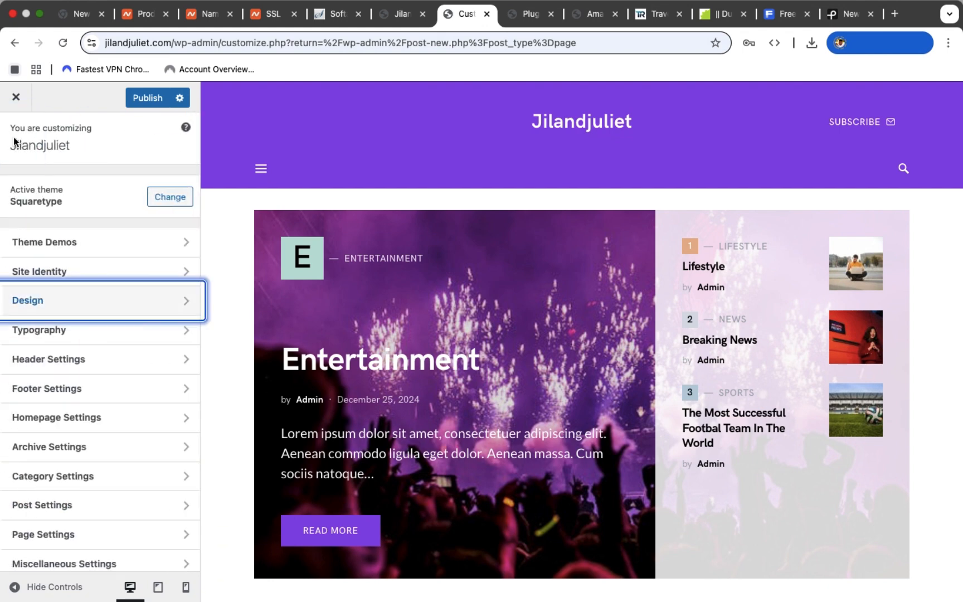
pyautogui.click(87, 331)
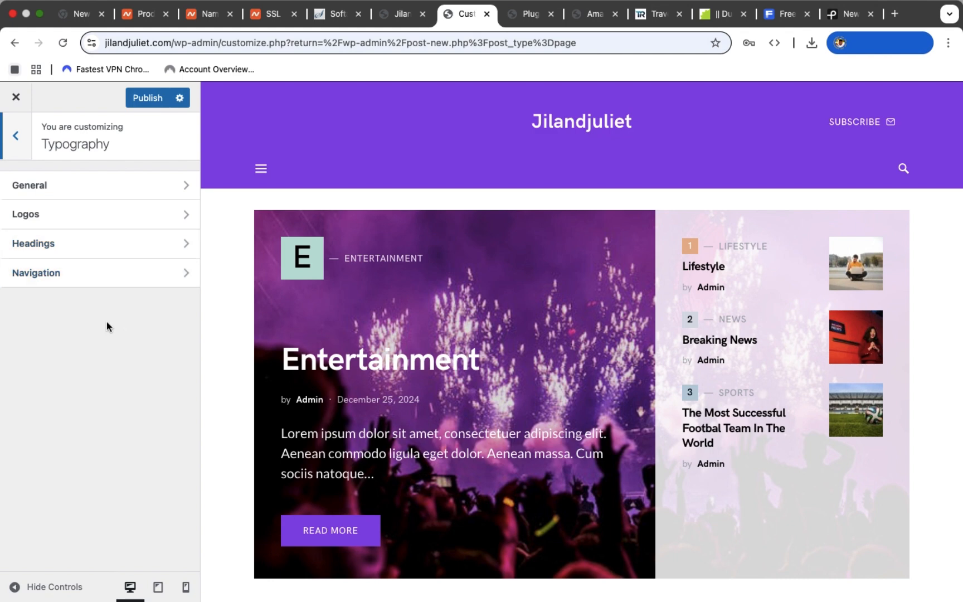
pyautogui.click(114, 192)
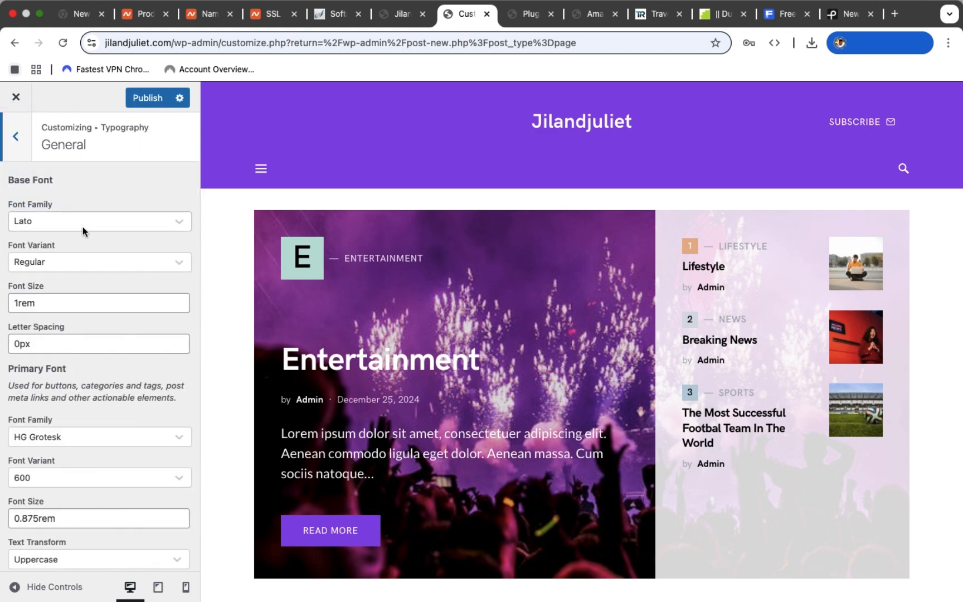
pyautogui.click(57, 217)
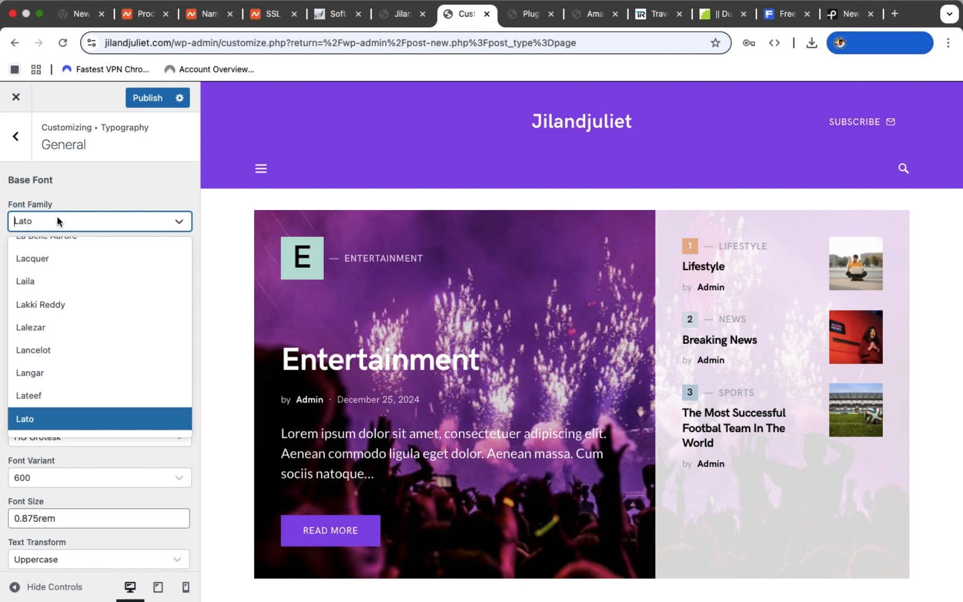
pyautogui.write('sa')
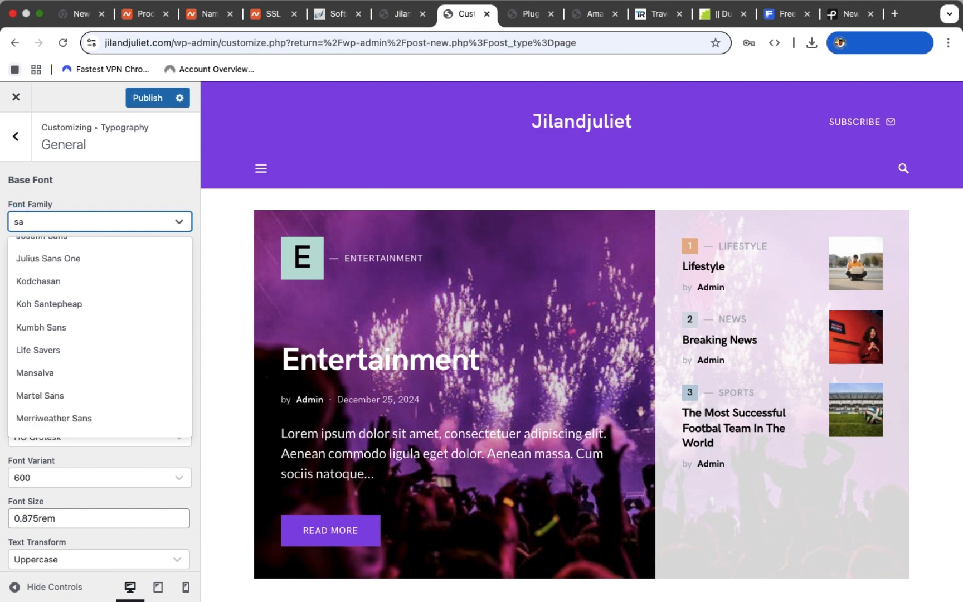
pyautogui.write('ns')
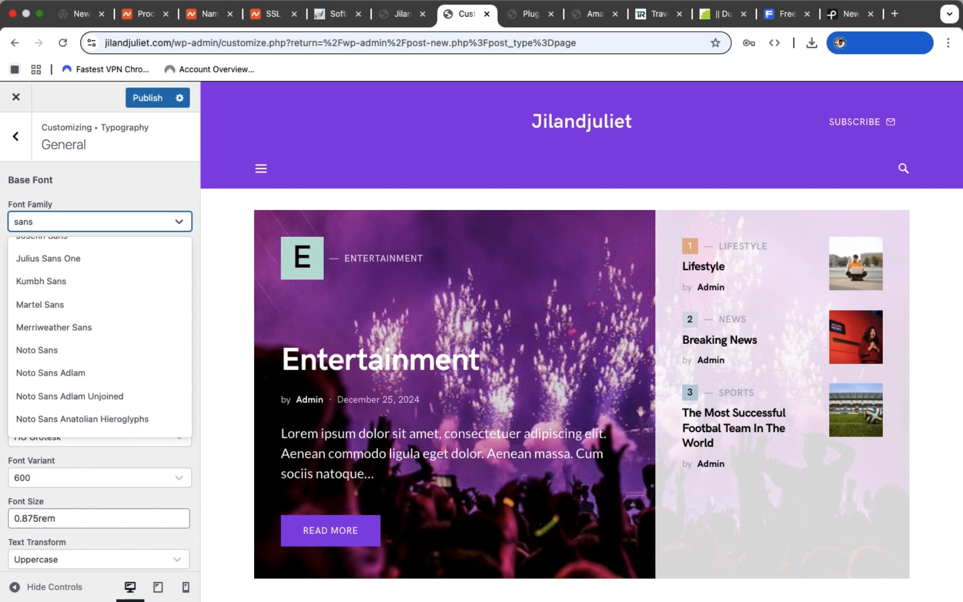
pyautogui.write(' ser')
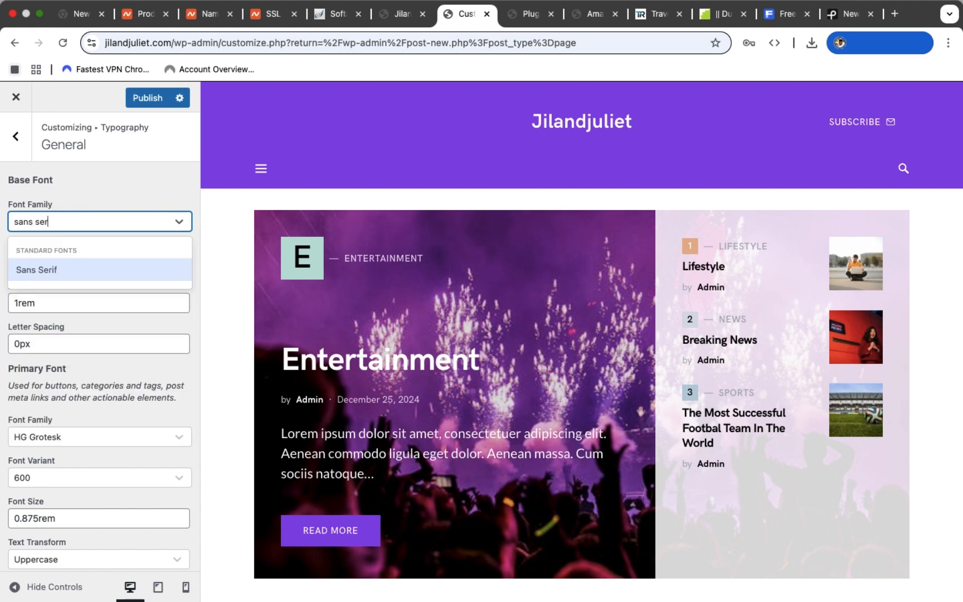
pyautogui.write('if')
pyautogui.click(36, 269)
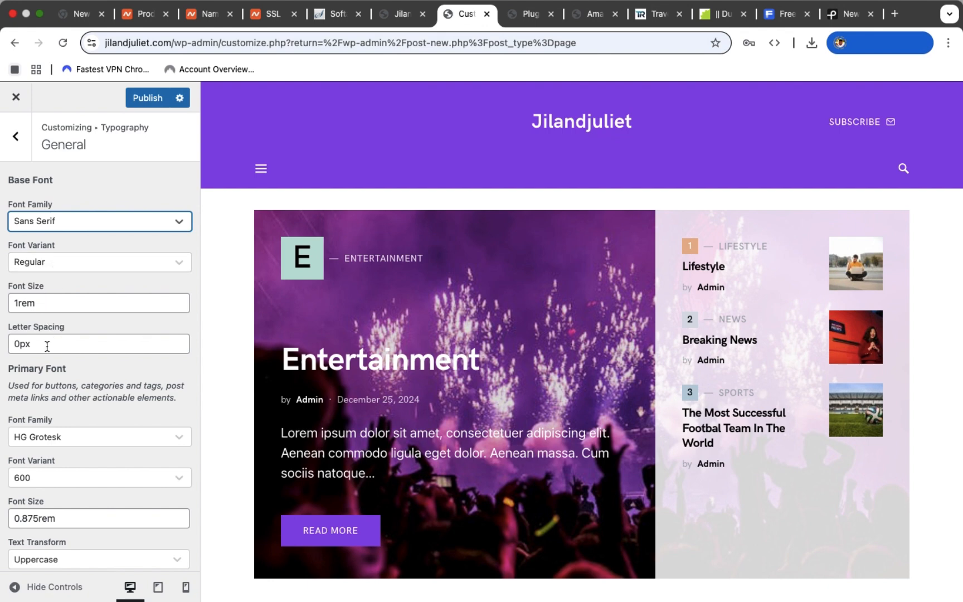
# Set the Primary Font's size to 0.75rem and its letter spacing to 0.125em.
pyautogui.scroll(-5, 47, 346)
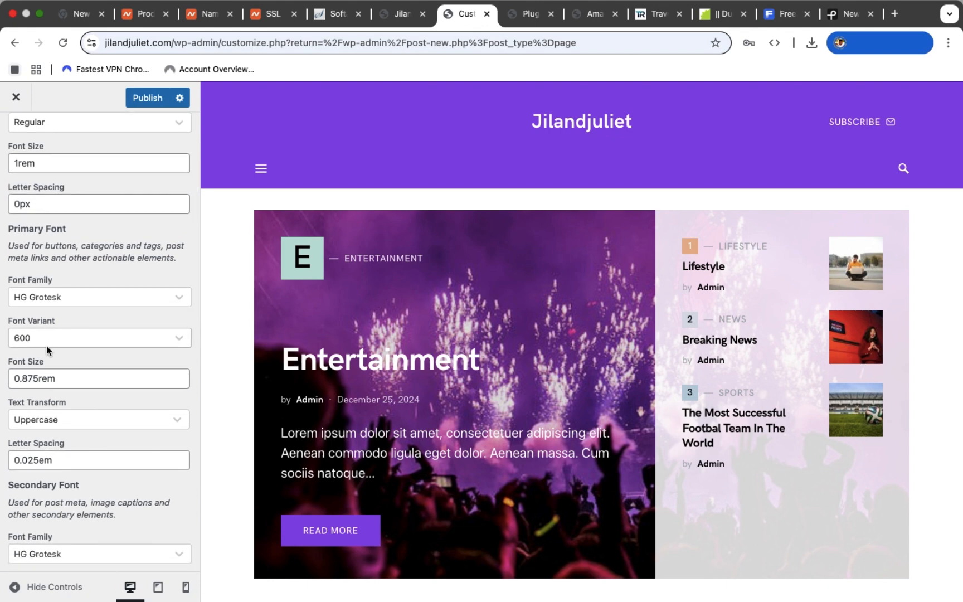
pyautogui.click(29, 379)
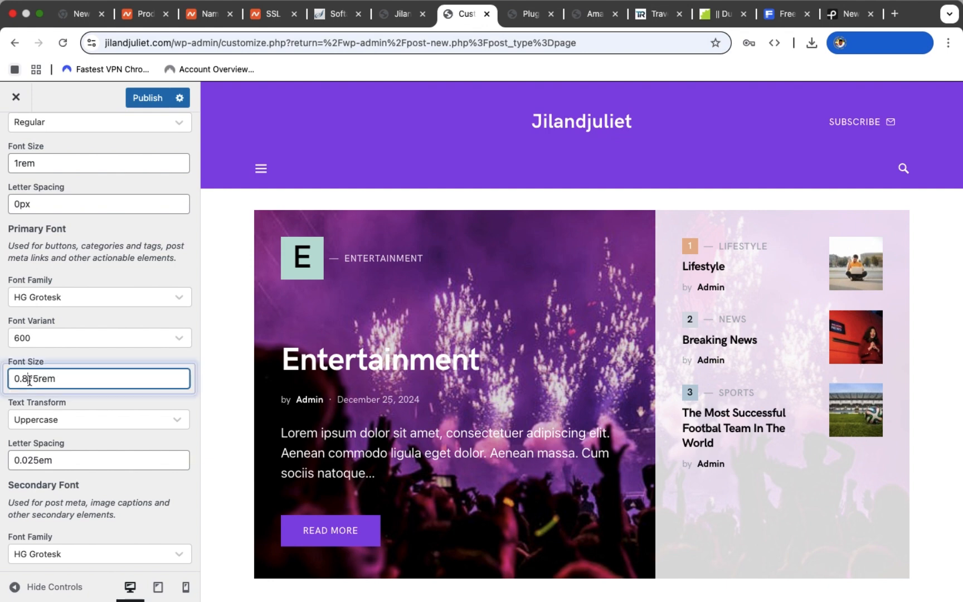
pyautogui.press('BackSpace')
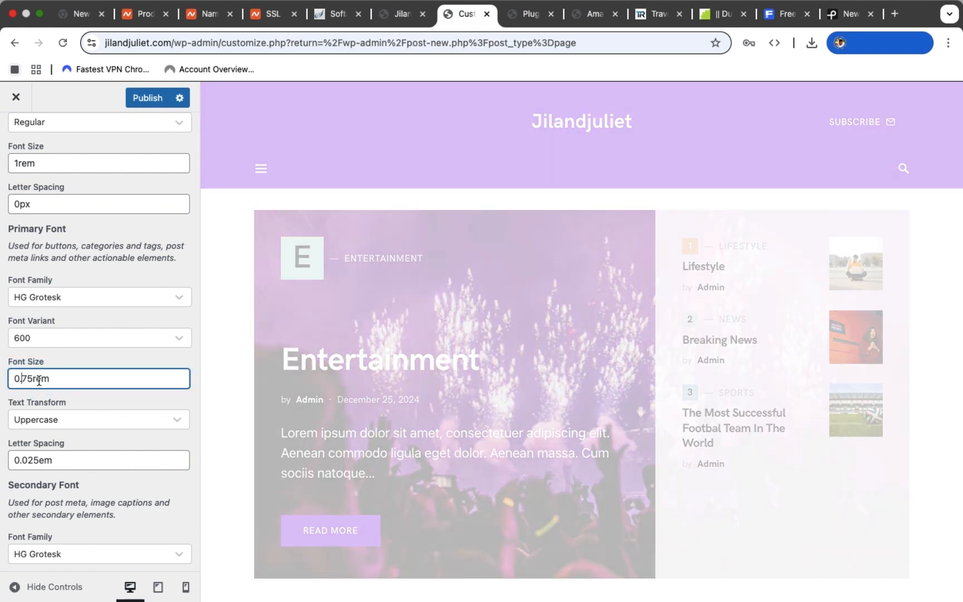
pyautogui.scroll(-2, 82, 422)
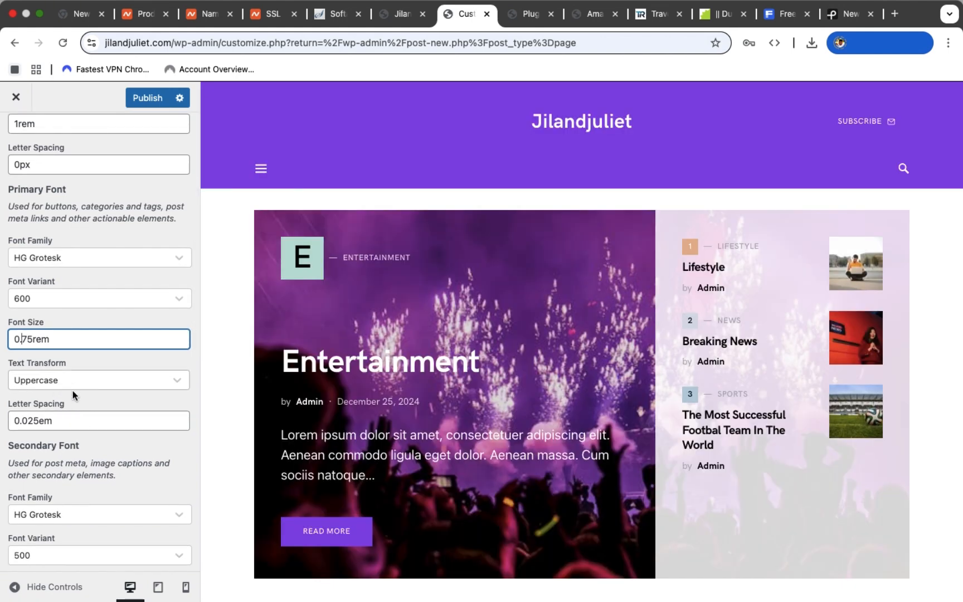
pyautogui.click(27, 421)
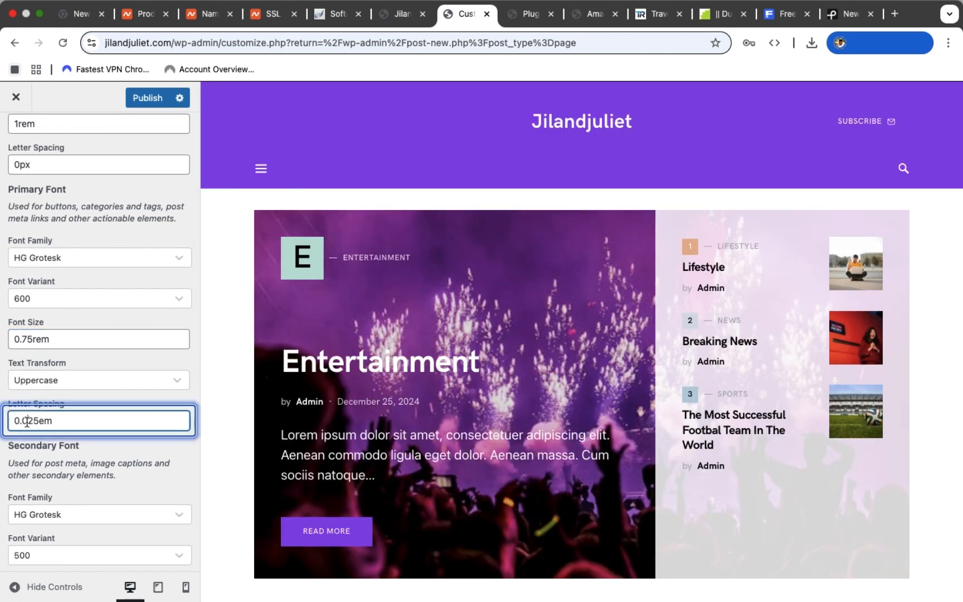
pyautogui.press('BackSpace')
pyautogui.write('1')
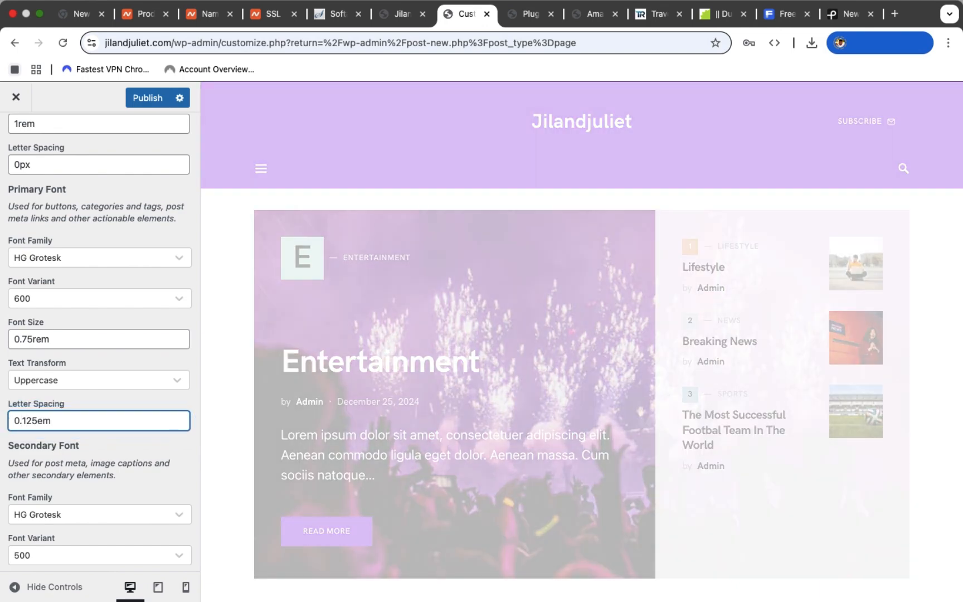
# Set the Secondary Font's size to 0.75rem and its letter spacing to 0px.
pyautogui.scroll(-3, 47, 463)
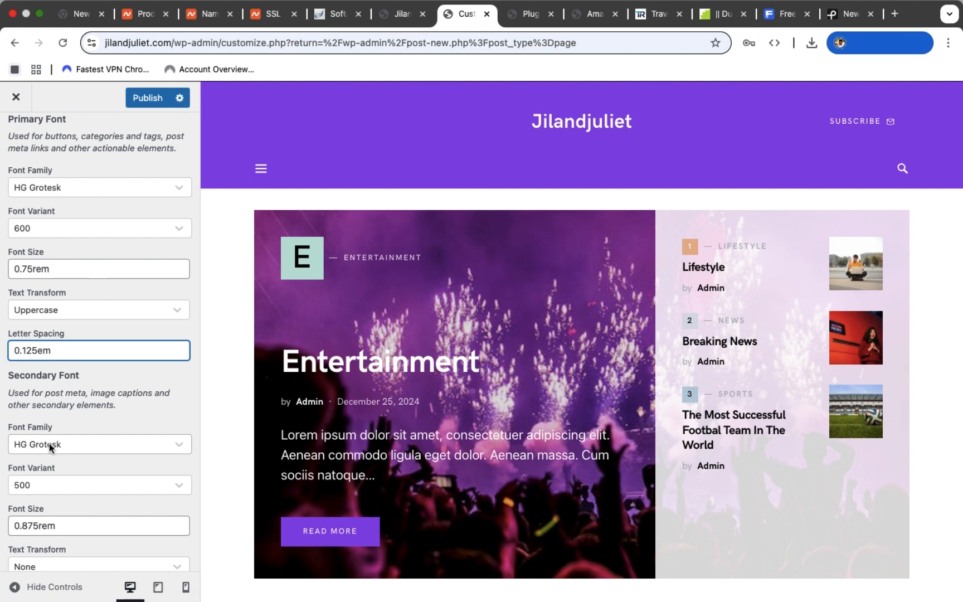
pyautogui.scroll(-4, 49, 444)
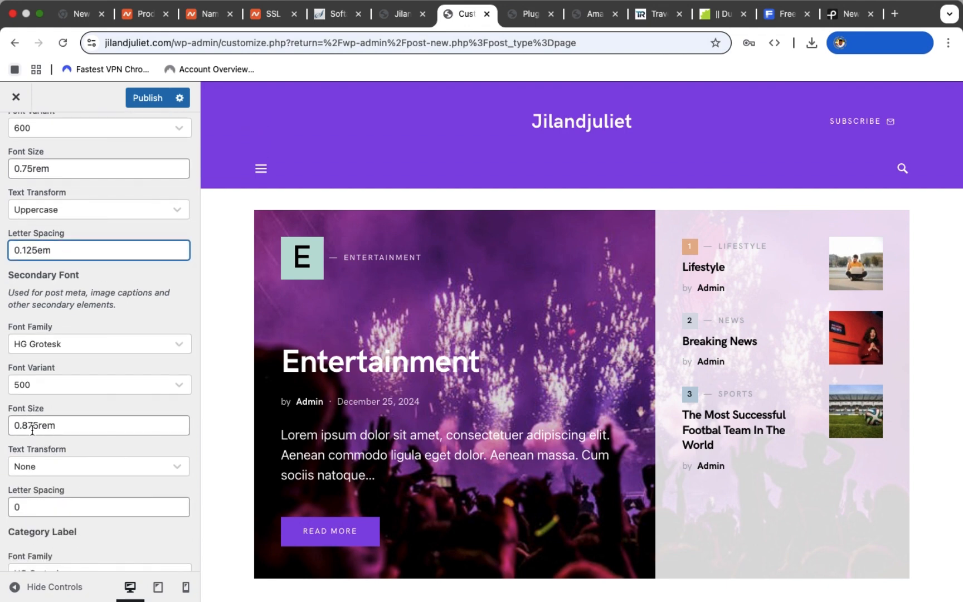
pyautogui.click(29, 426)
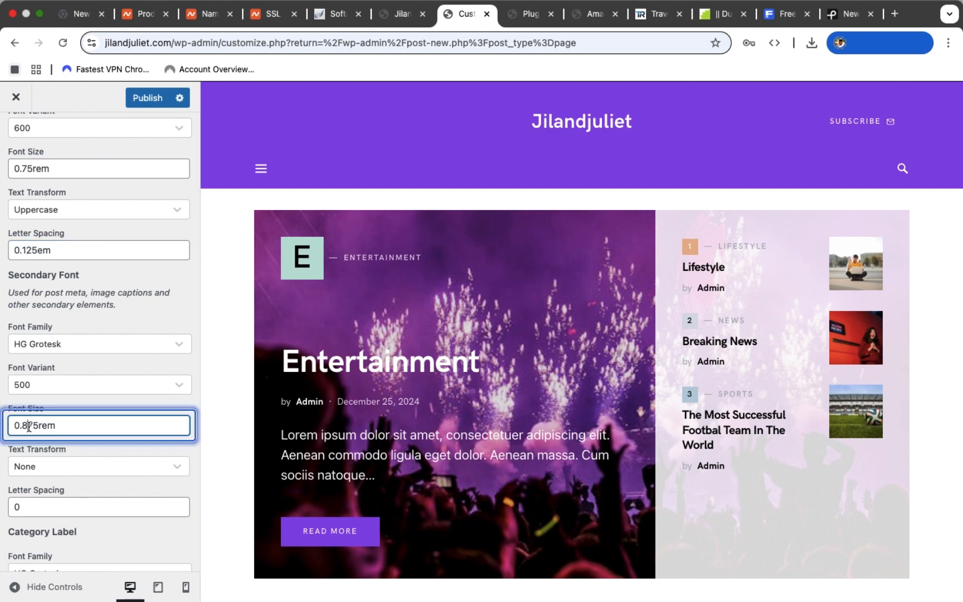
pyautogui.press('BackSpace')
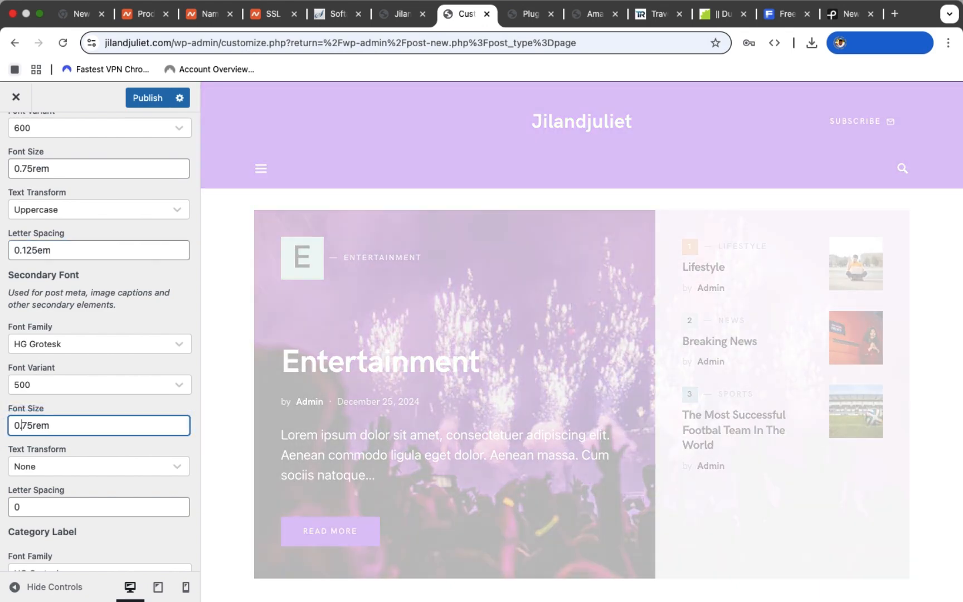
pyautogui.scroll(-4, 28, 391)
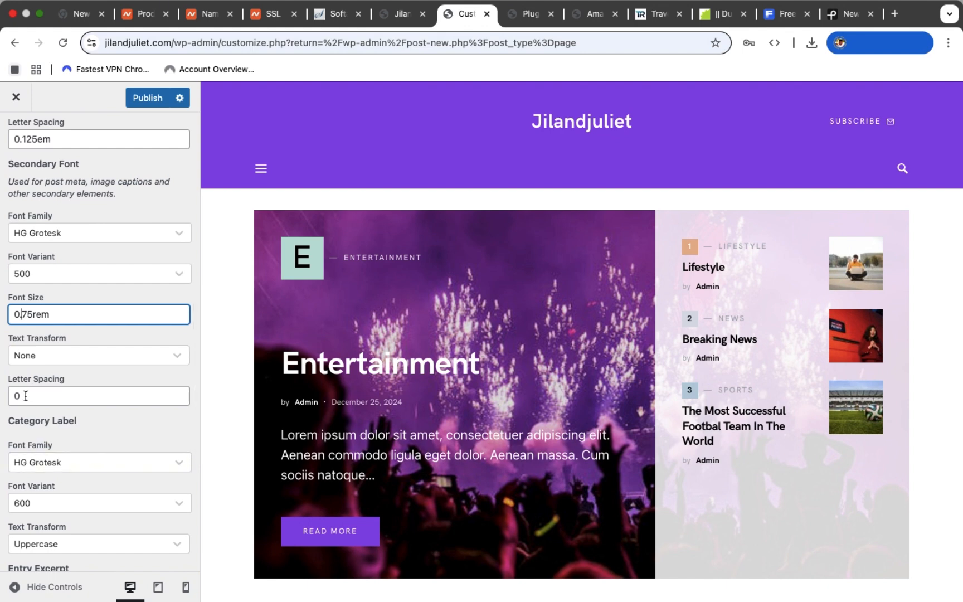
pyautogui.click(25, 396)
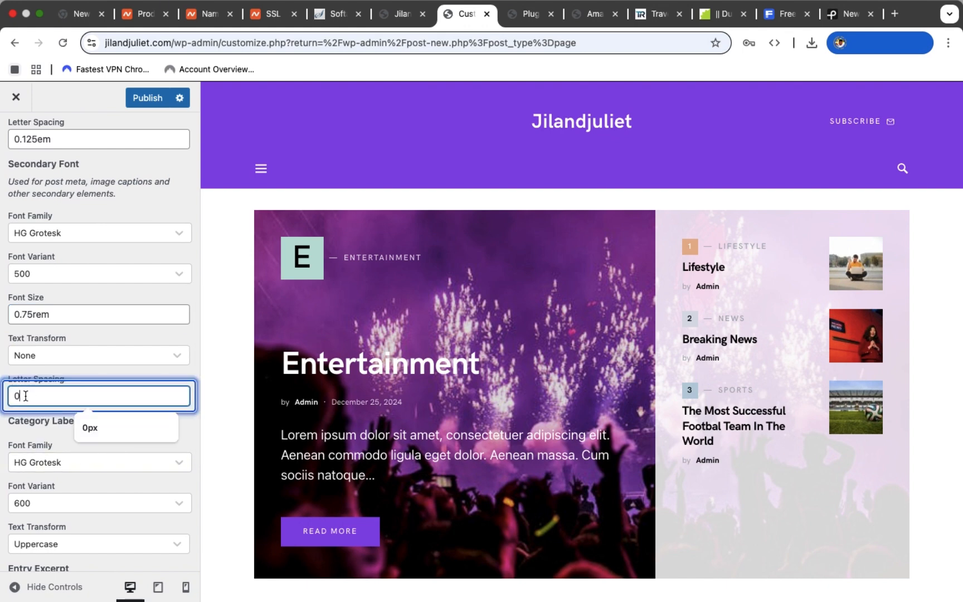
pyautogui.press('BackSpace')
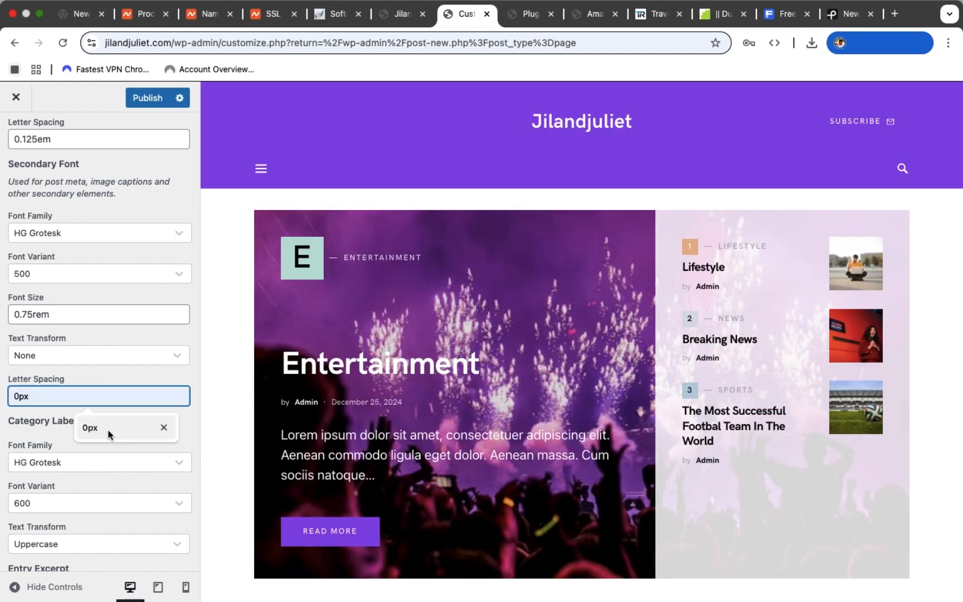
pyautogui.click(108, 429)
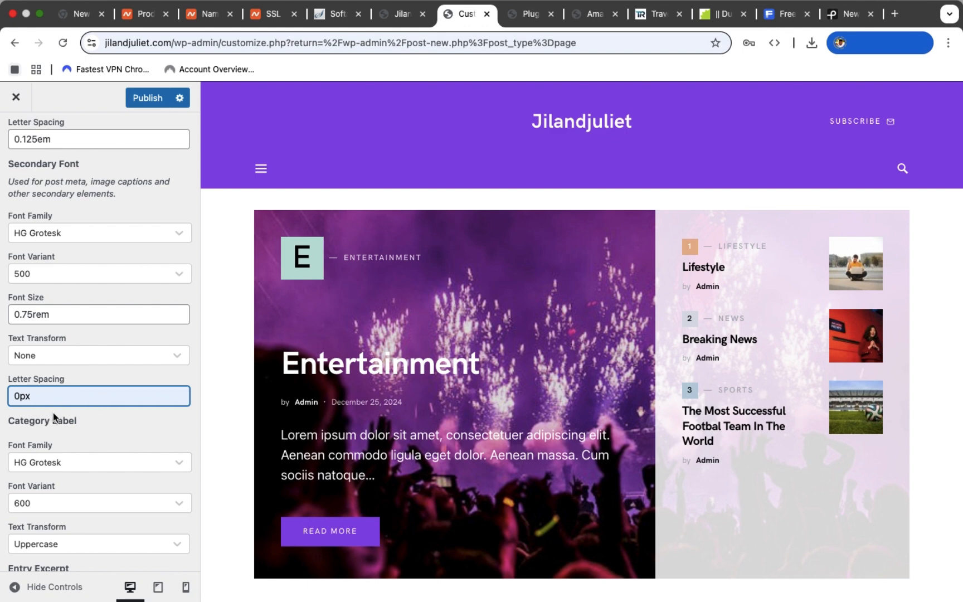
# Set the Category Label's font variant to 500 and its text transform to None.
pyautogui.scroll(-3, 80, 434)
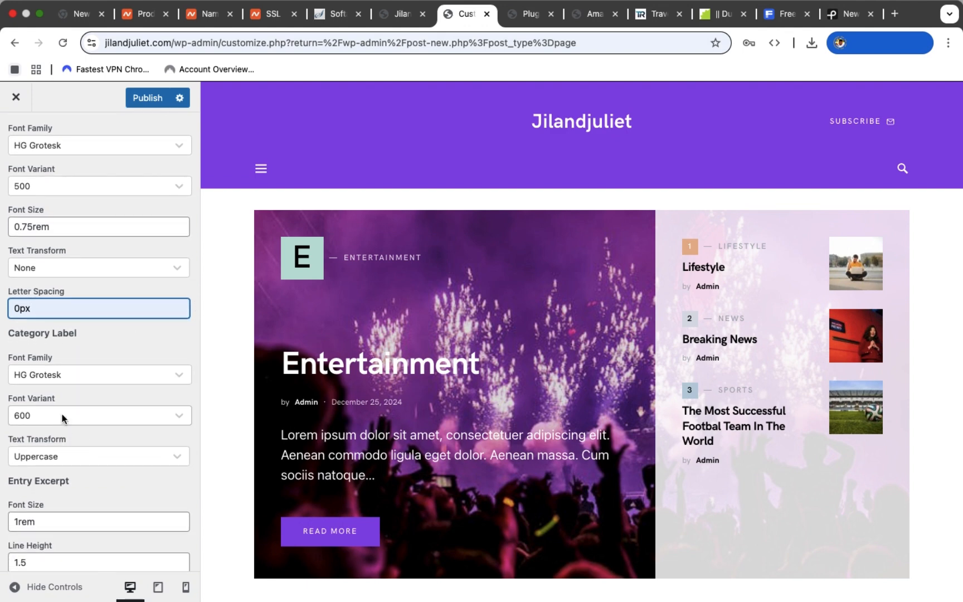
pyautogui.click(63, 419)
pyautogui.click(54, 447)
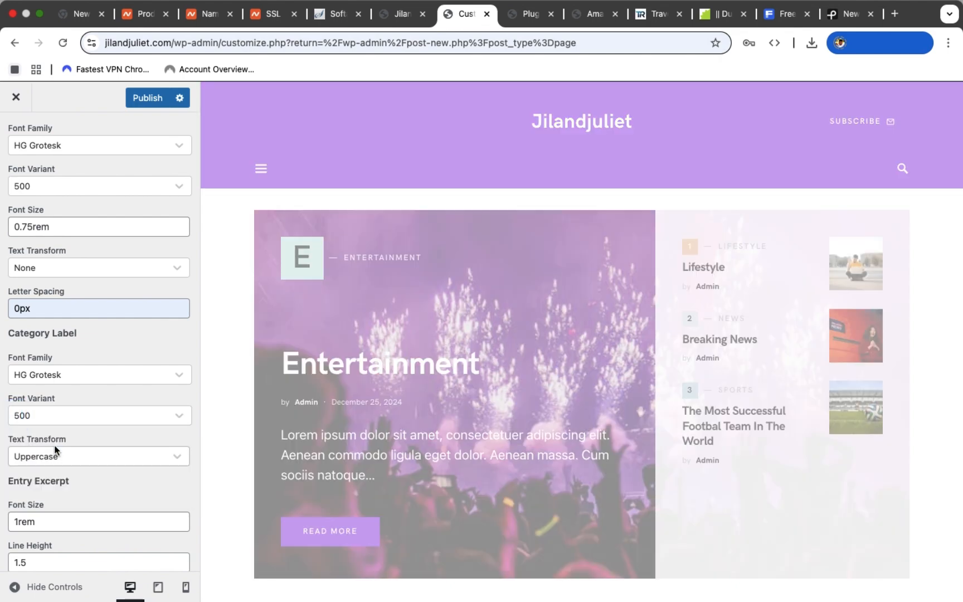
pyautogui.scroll(-2, 55, 448)
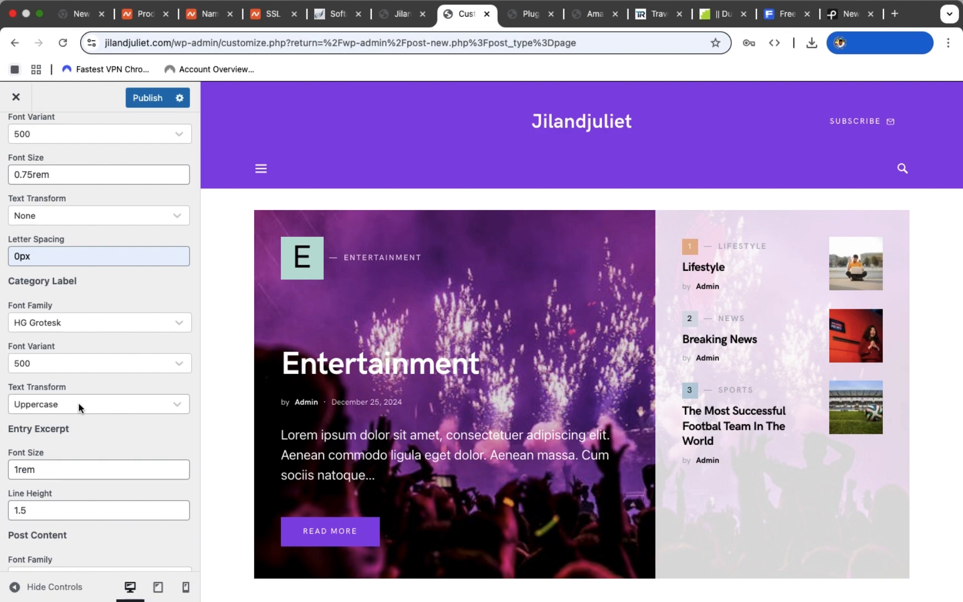
pyautogui.click(81, 408)
pyautogui.click(50, 440)
pyautogui.scroll(-1, 52, 446)
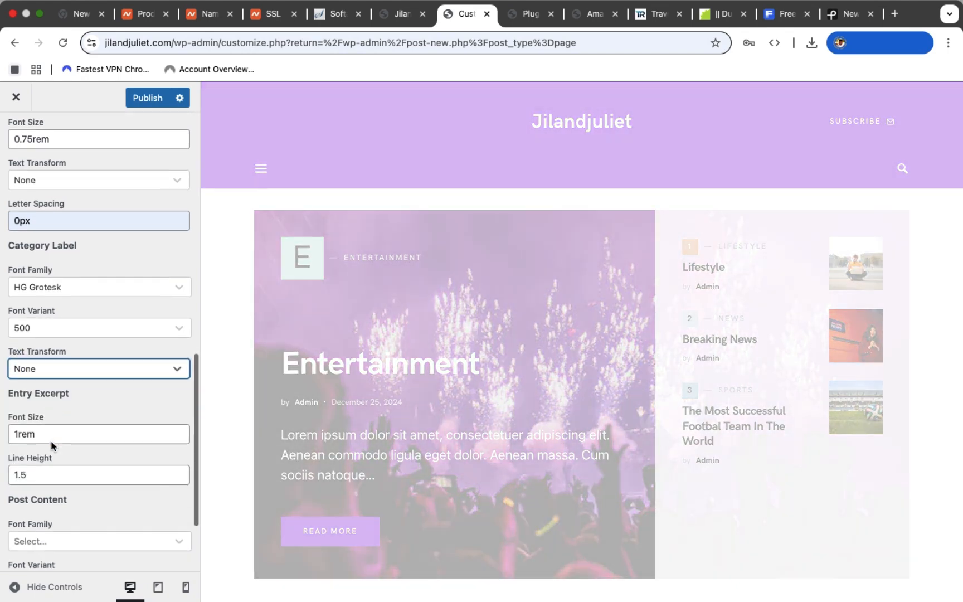
# Set the Entry Excerpt's font size to 0.875rem.
pyautogui.scroll(-2, 52, 445)
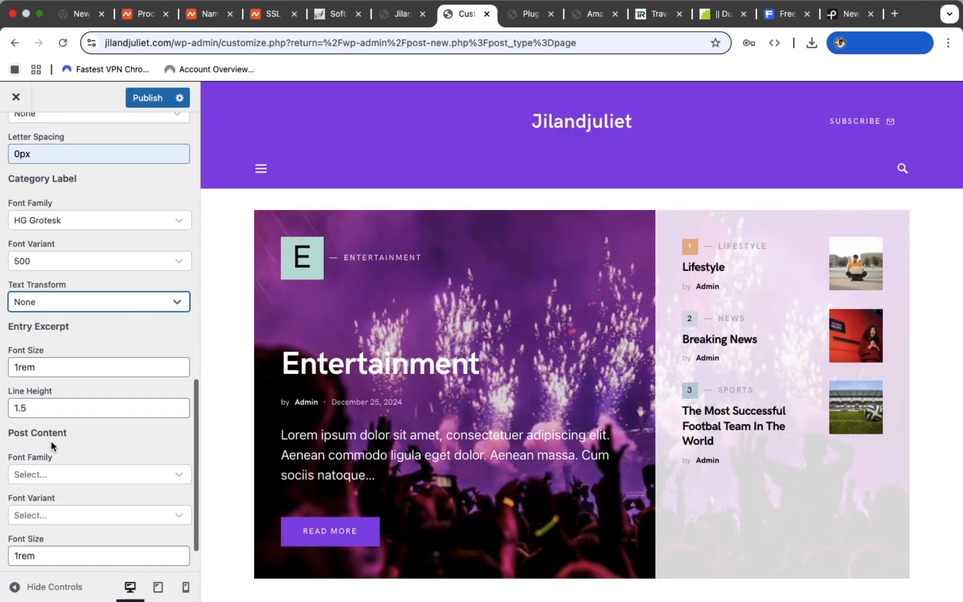
pyautogui.click(43, 372)
pyautogui.press('BackSpace')
pyautogui.press('BackSpace')
pyautogui.press('BackSpace')
pyautogui.press('BackSpace')
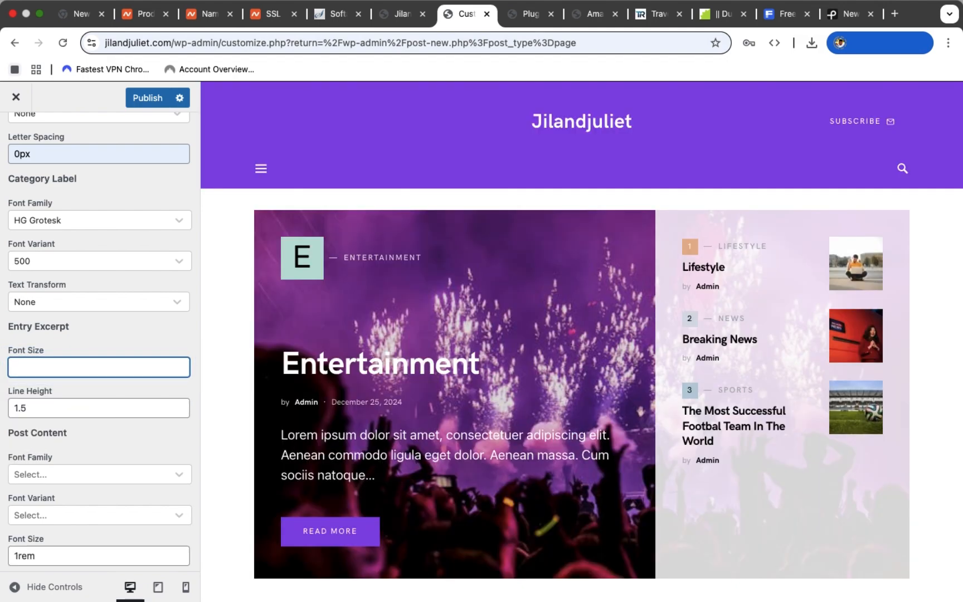
pyautogui.write('0.')
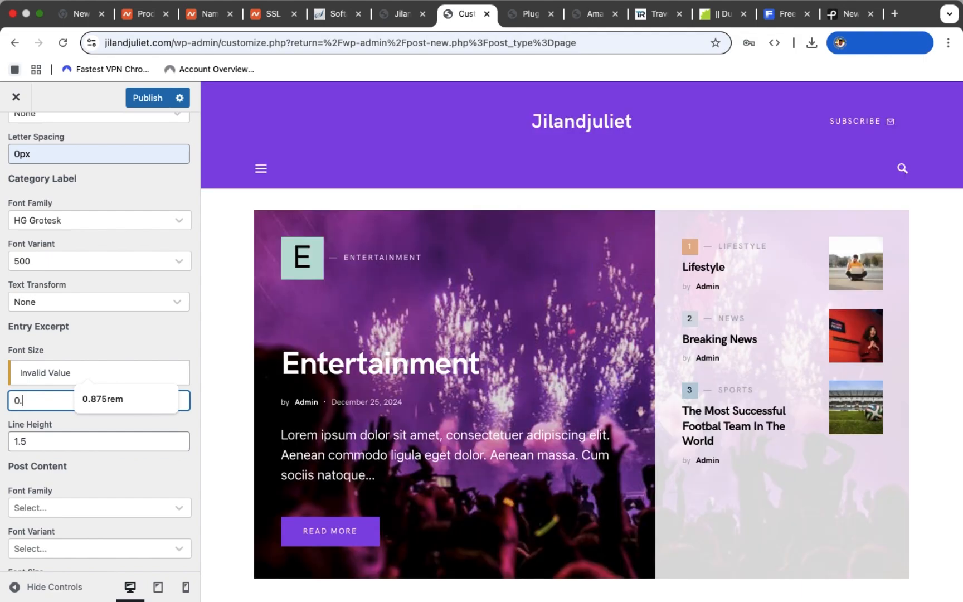
pyautogui.write('8')
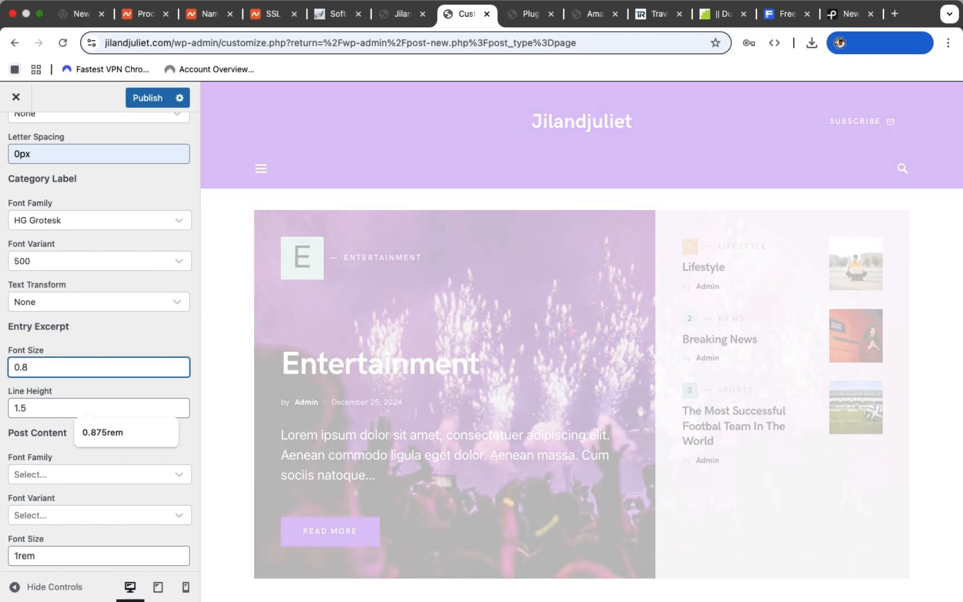
pyautogui.write('75')
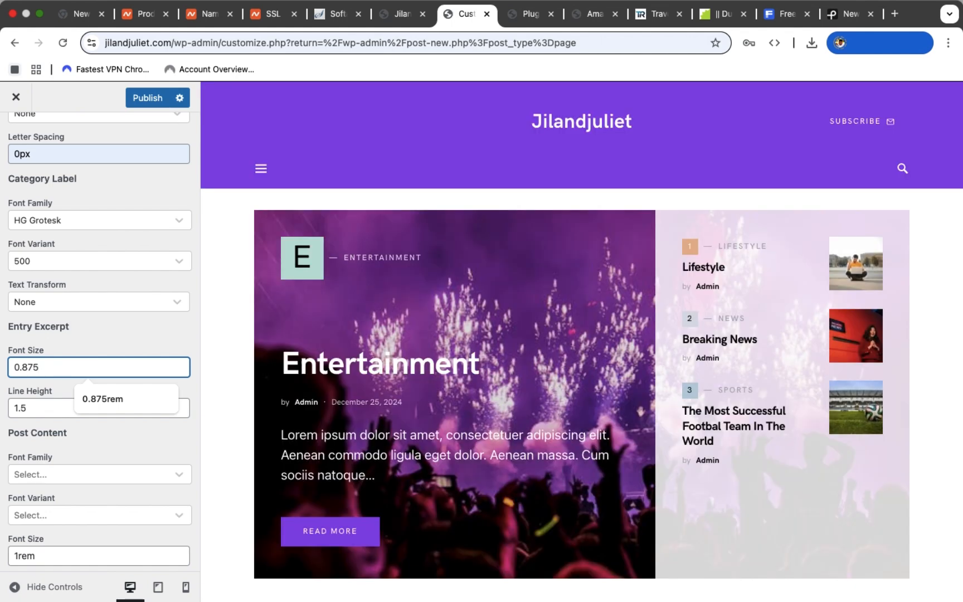
pyautogui.write('rem')
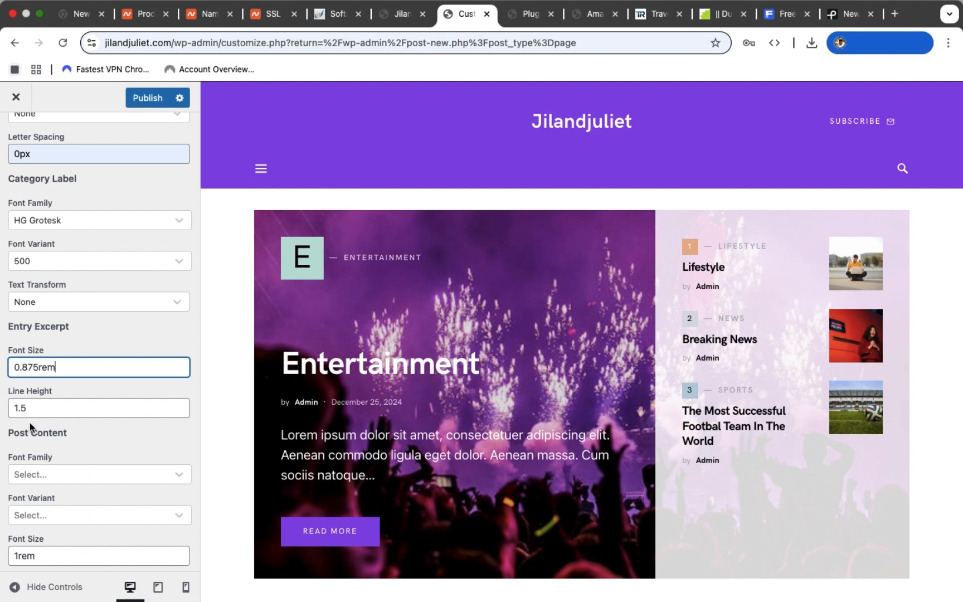
# Publish the general typography changes.
pyautogui.scroll(-2, 43, 456)
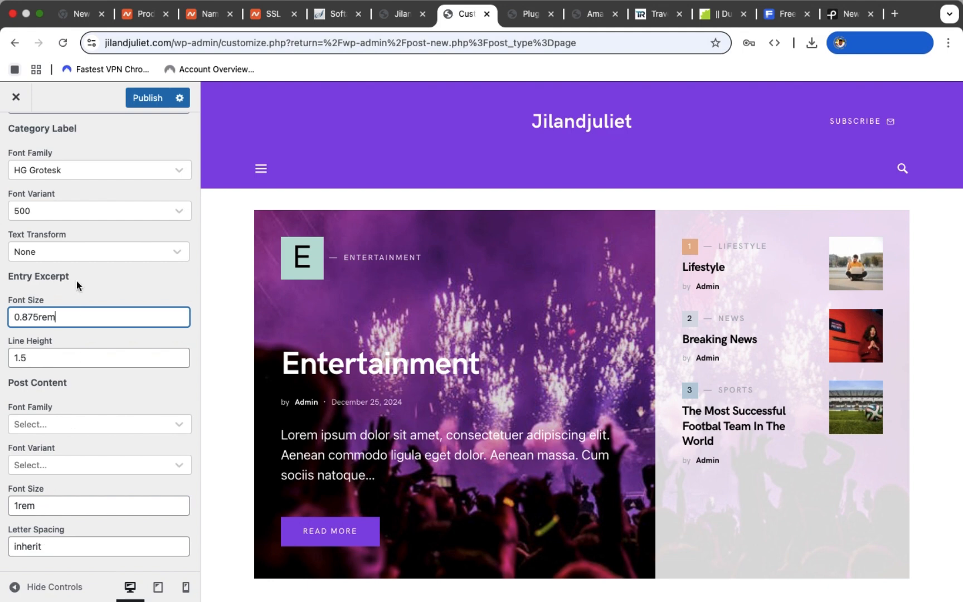
pyautogui.scroll(10, 76, 284)
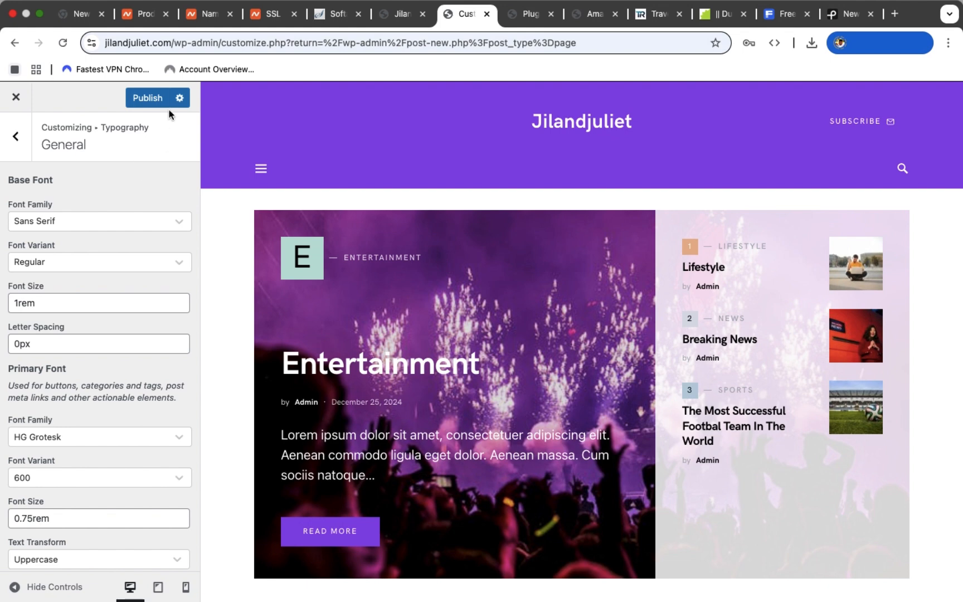
pyautogui.click(156, 100)
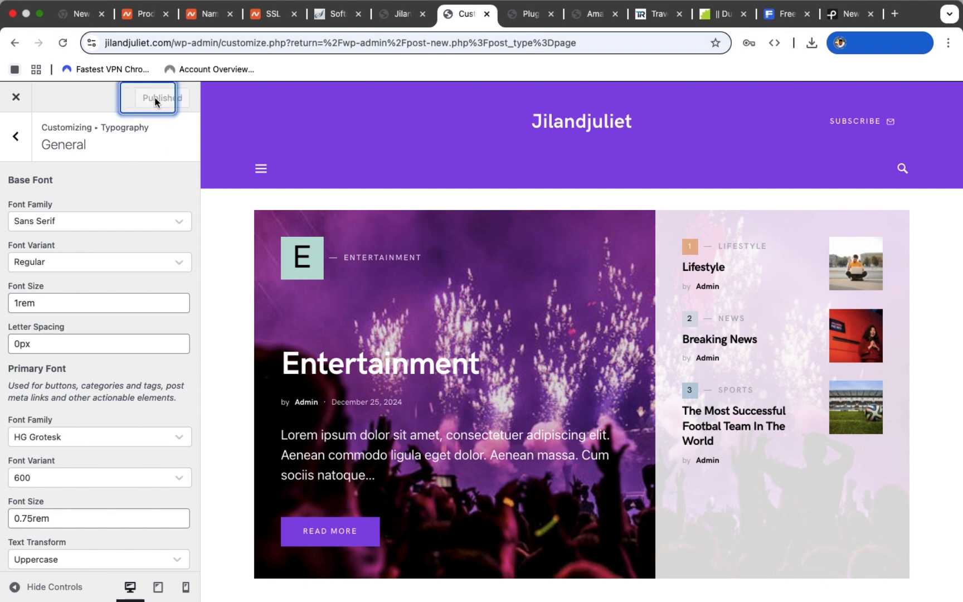
# In the Logos typography settings, set the Main Logo's font family to Sans Serif and its font variant to Regular.
pyautogui.click(20, 146)
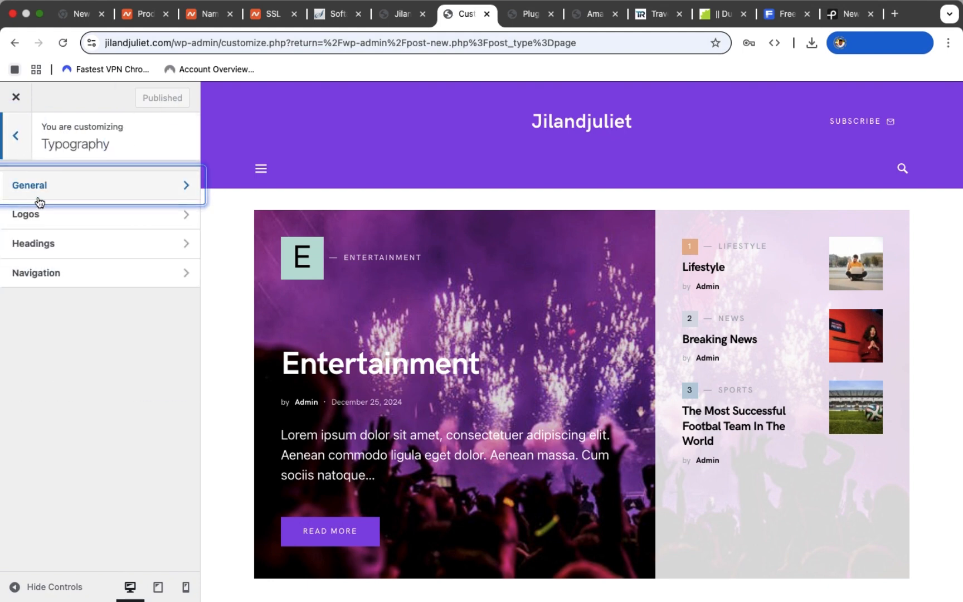
pyautogui.click(42, 220)
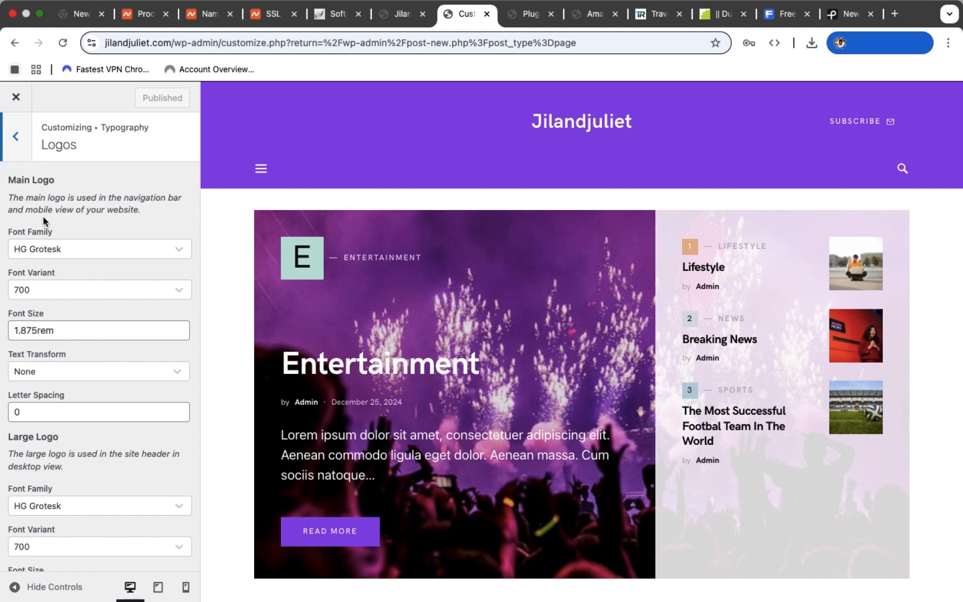
pyautogui.click(88, 246)
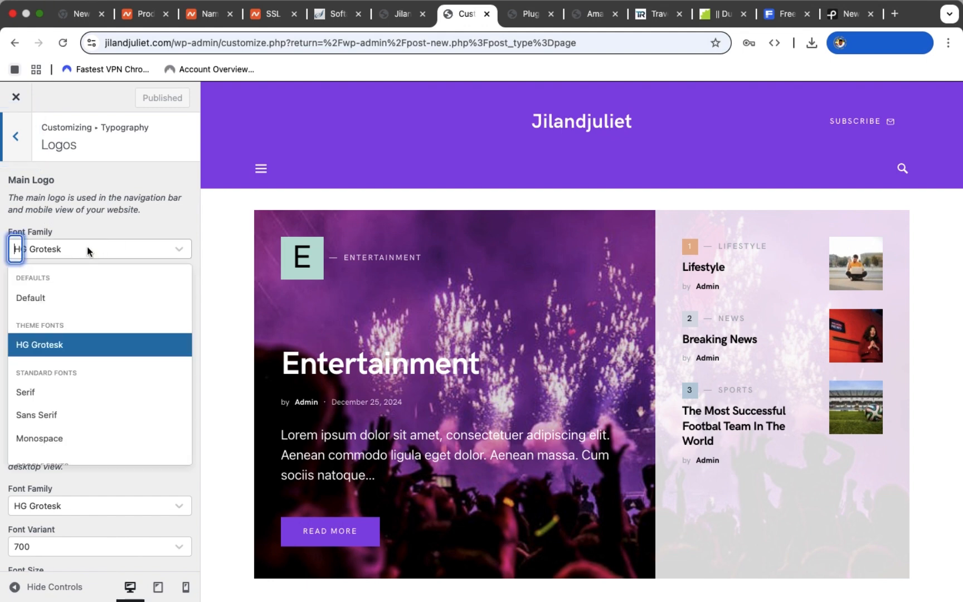
pyautogui.write('sans')
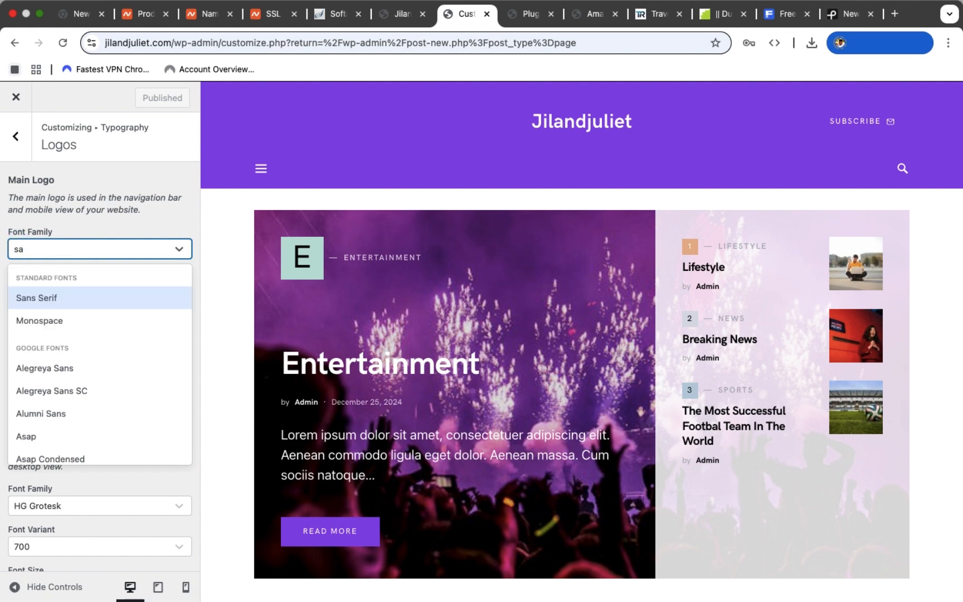
pyautogui.click(60, 295)
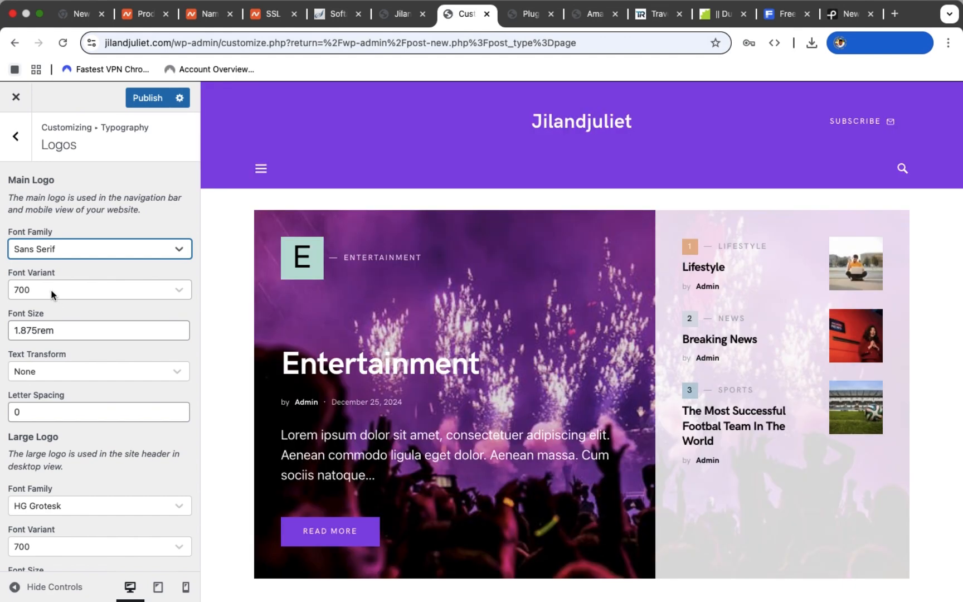
pyautogui.click(51, 293)
pyautogui.click(49, 317)
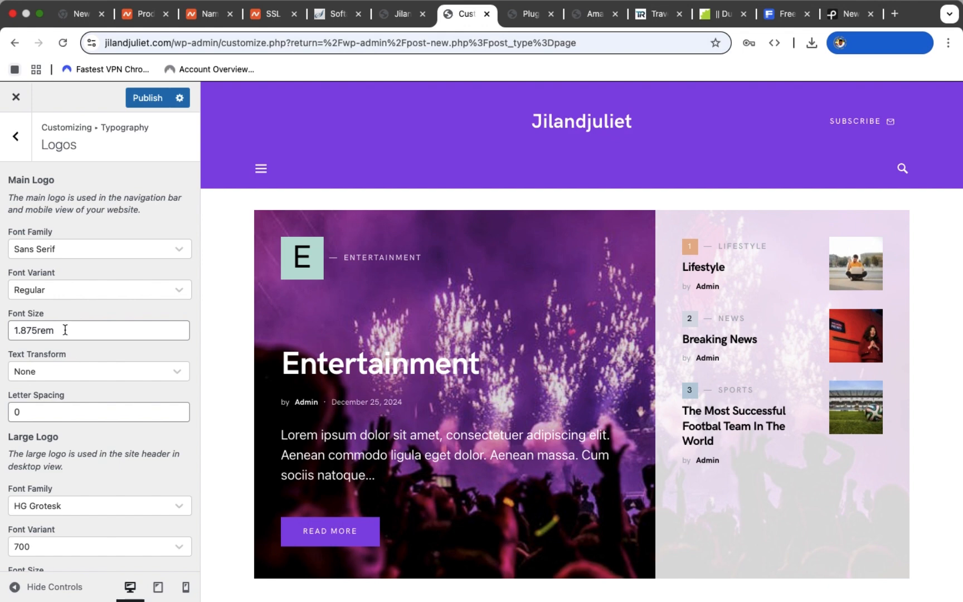
# Set the Main Logo's font size to 1.0625rem and its text transform to Uppercase.
pyautogui.click(32, 329)
pyautogui.press('BackSpace')
pyautogui.press('BackSpace')
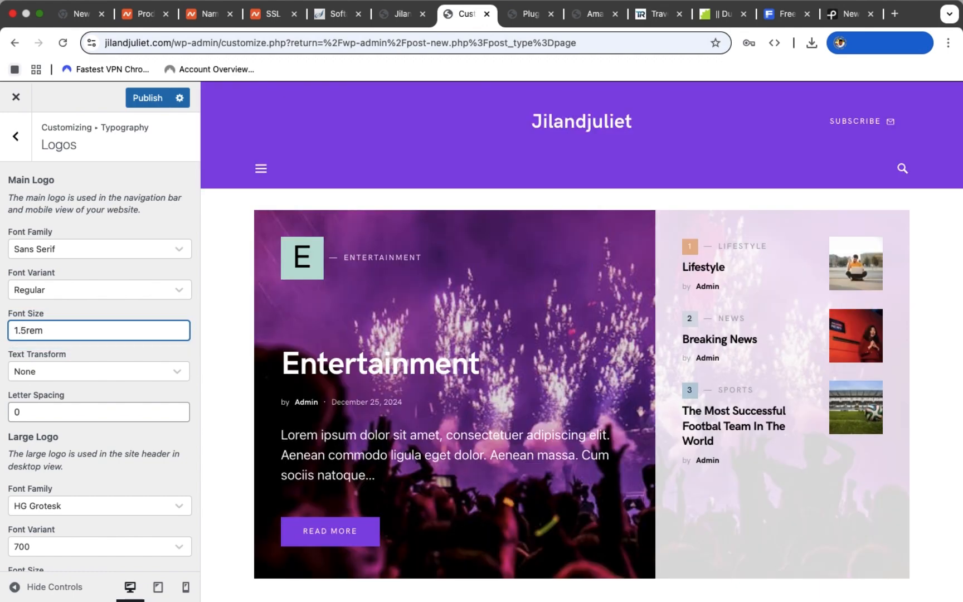
pyautogui.write('062')
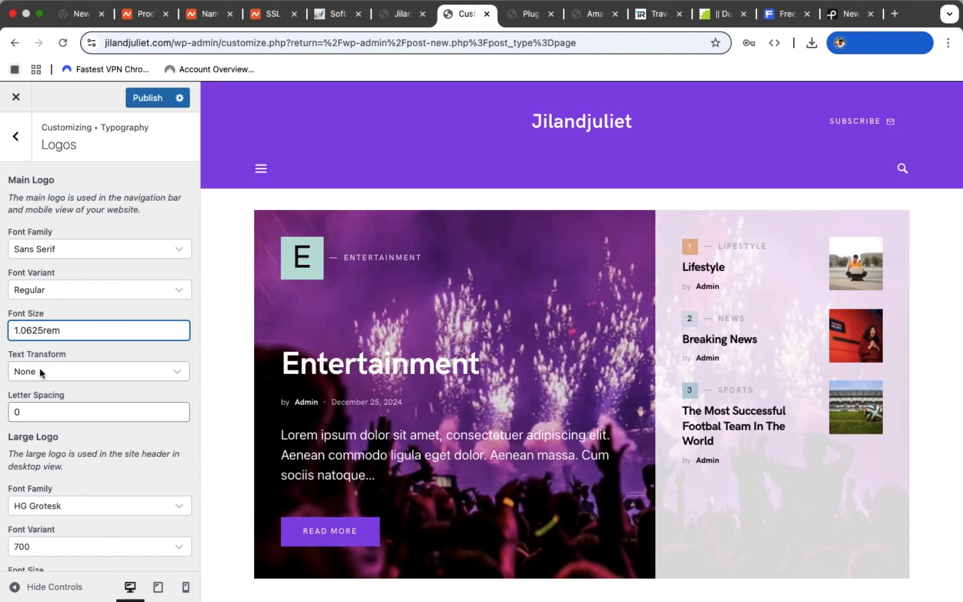
pyautogui.click(40, 369)
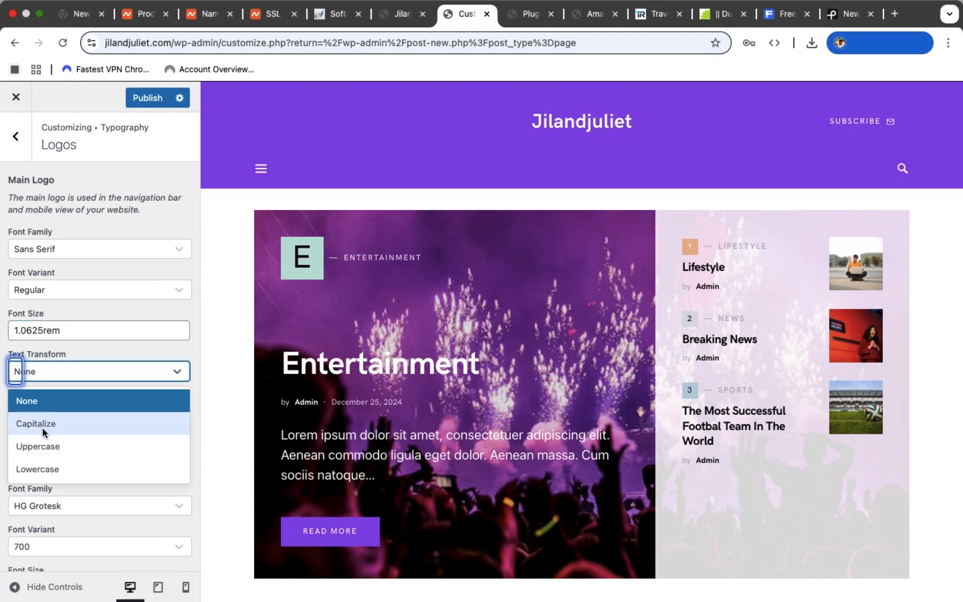
pyautogui.click(46, 447)
# Set the Main Logo's letter spacing to 3px.
pyautogui.scroll(-2, 39, 435)
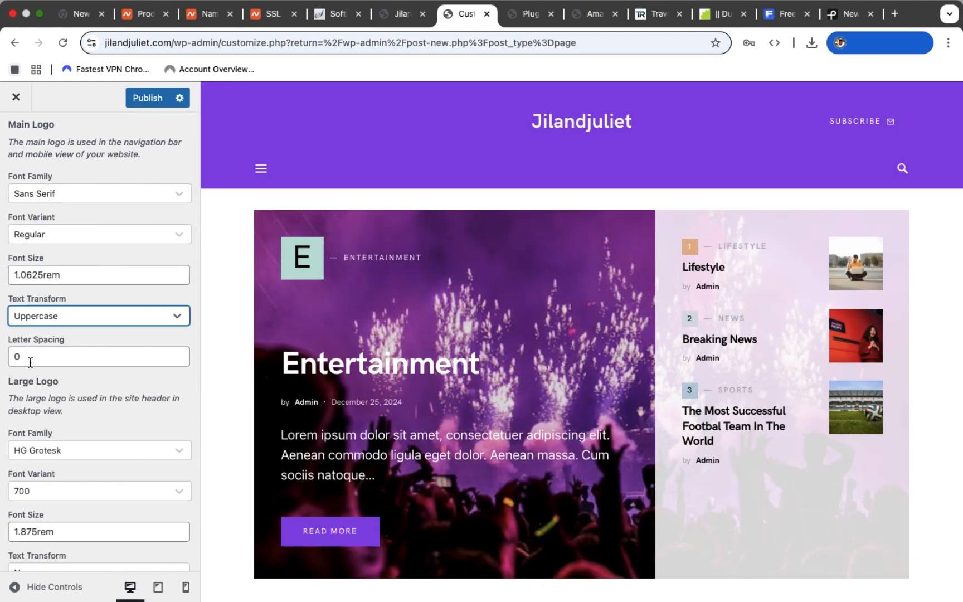
pyautogui.click(30, 362)
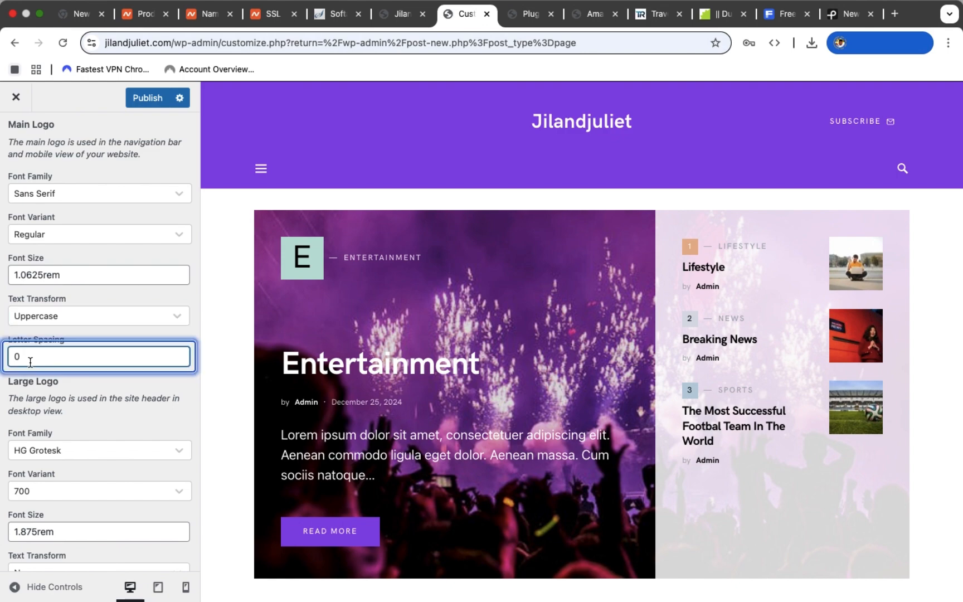
pyautogui.press('BackSpace')
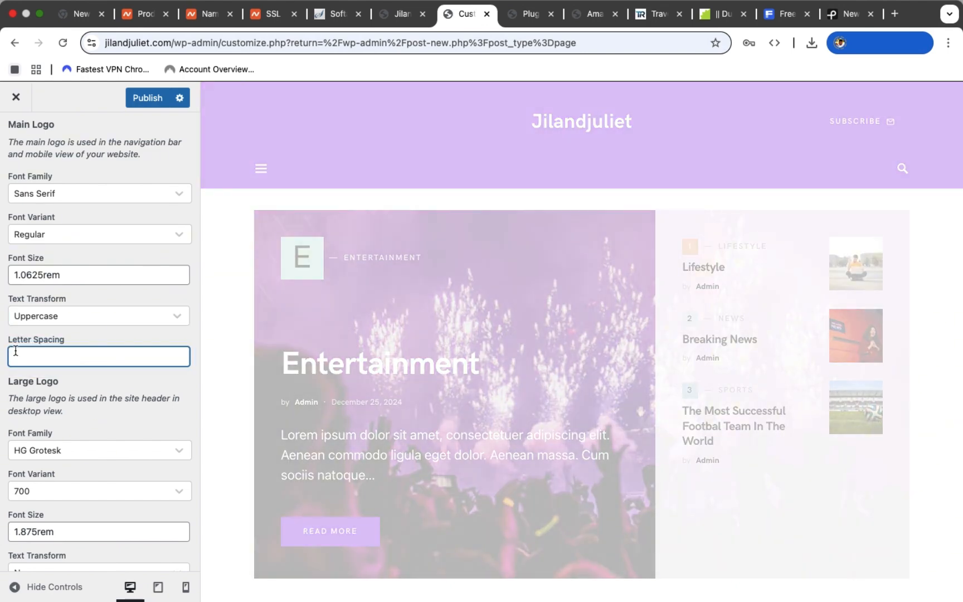
pyautogui.write('3p')
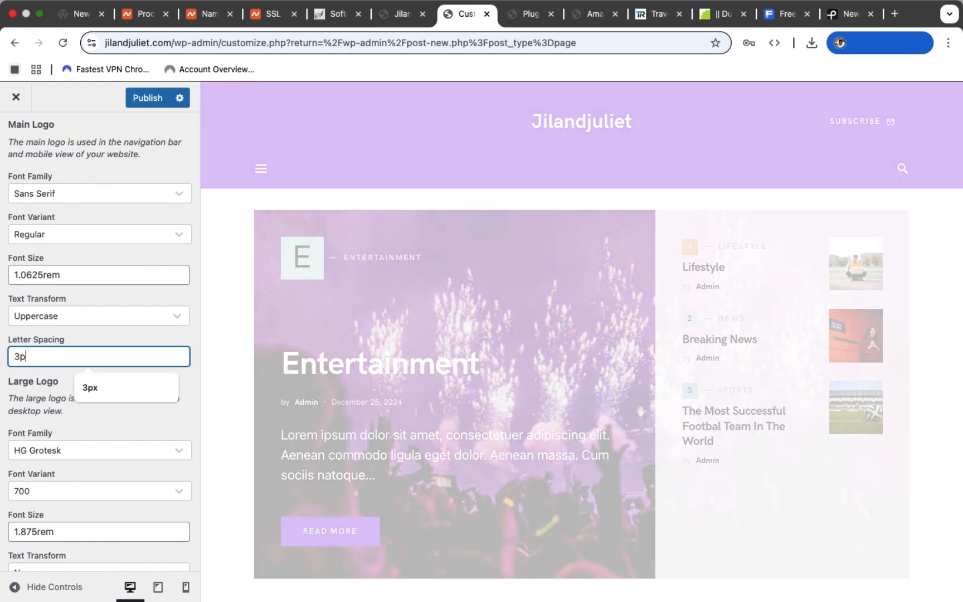
pyautogui.write('x')
# Set the Large Logo's font family to Sans Serif and its font variant to Regular.
pyautogui.scroll(-2, 26, 389)
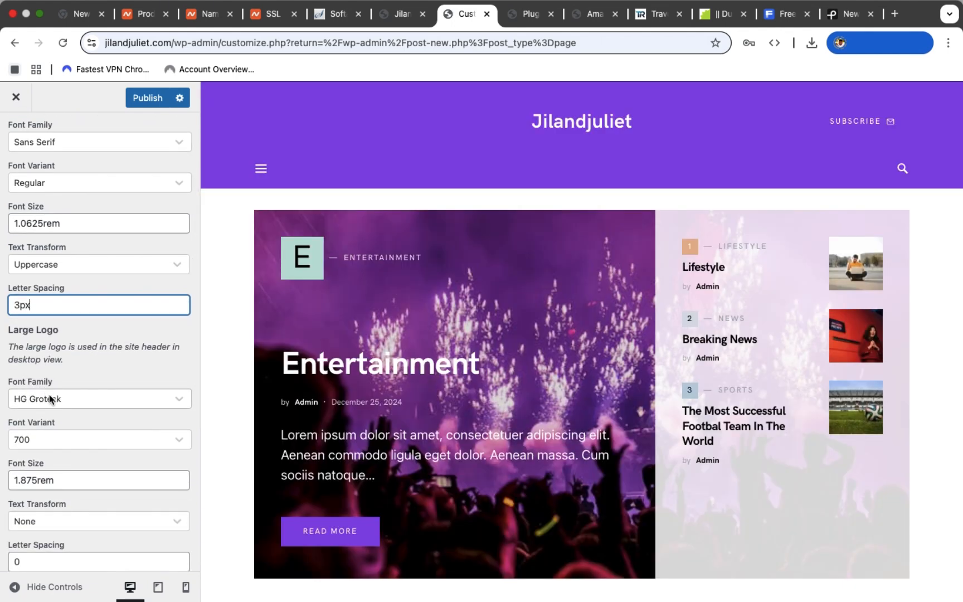
pyautogui.click(72, 399)
pyautogui.write('s')
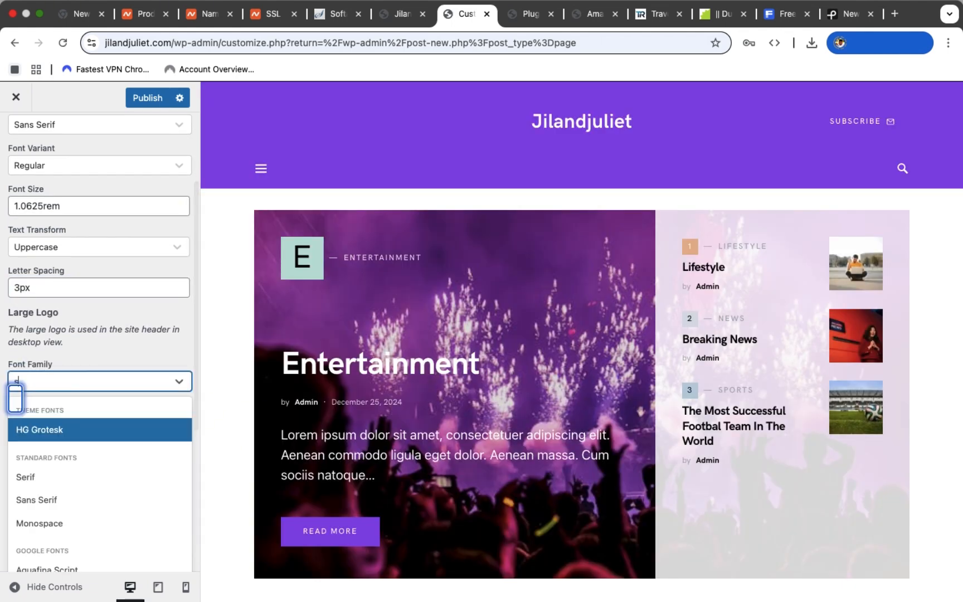
pyautogui.write('ans')
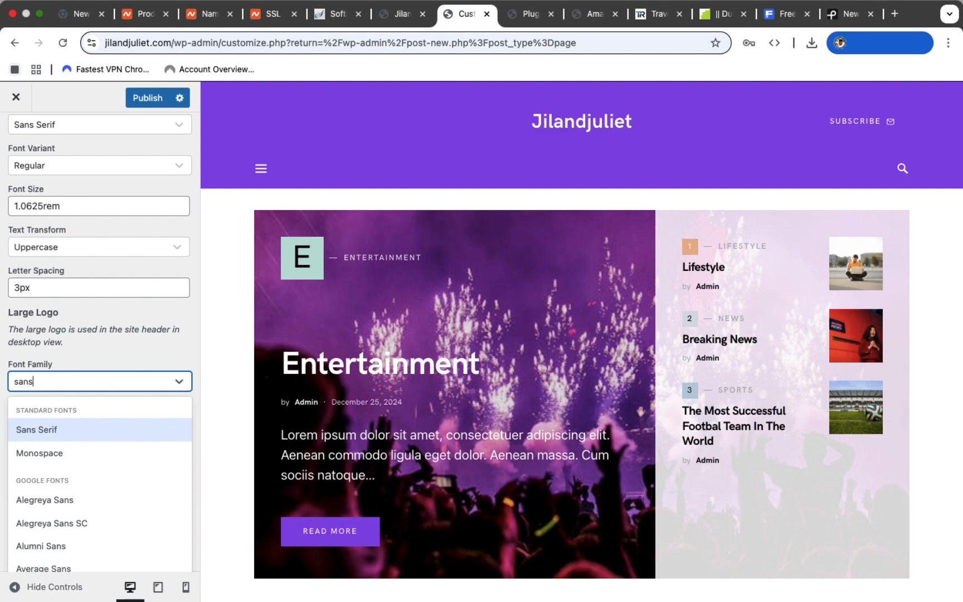
pyautogui.click(68, 432)
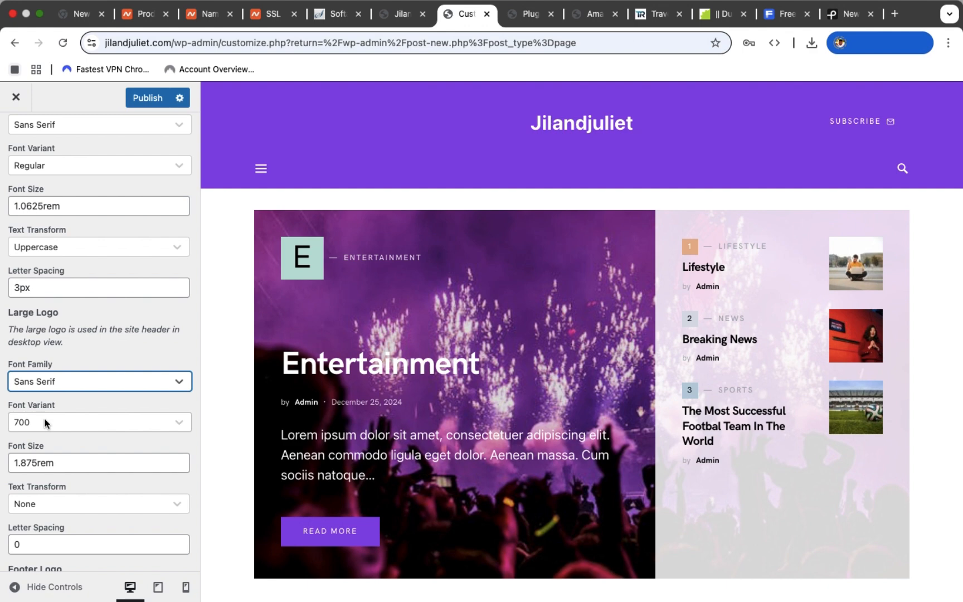
pyautogui.click(45, 423)
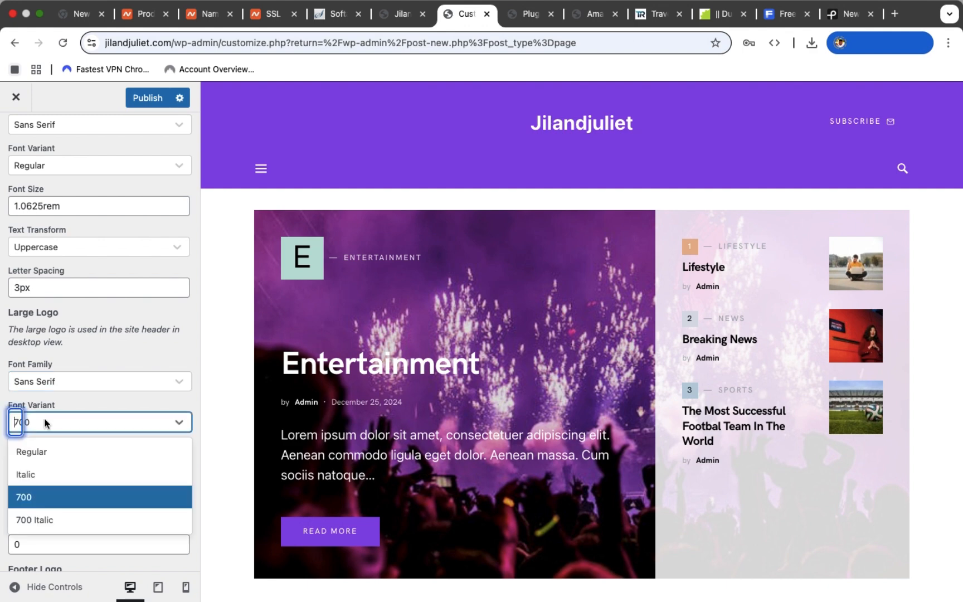
pyautogui.click(35, 451)
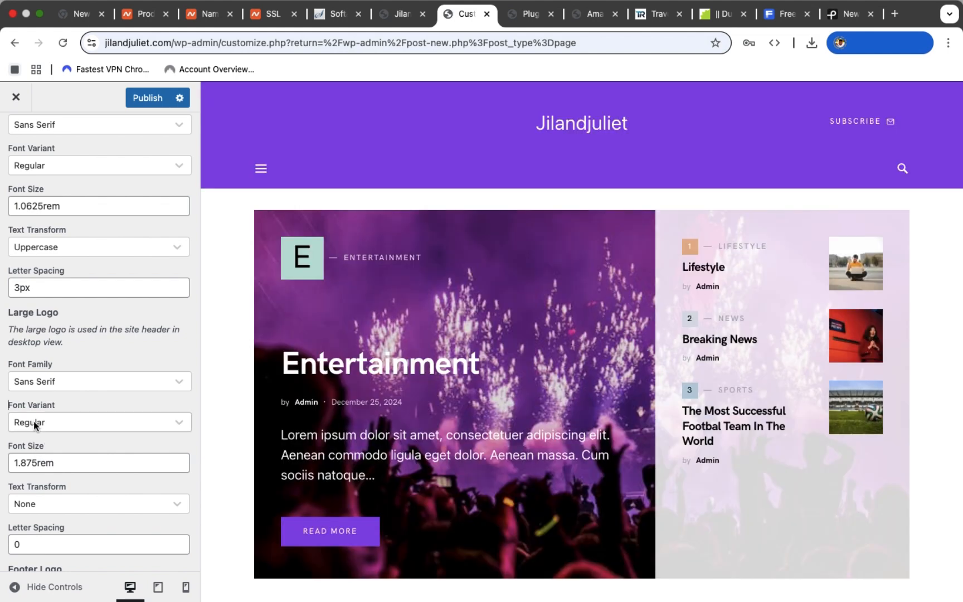
pyautogui.scroll(5, 34, 424)
pyautogui.scroll(-4, 34, 421)
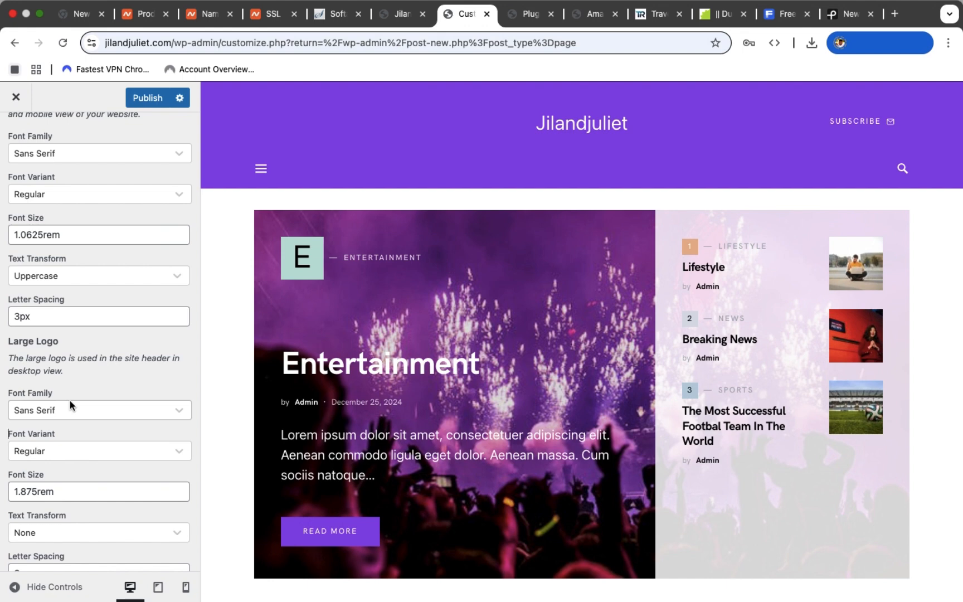
pyautogui.click(56, 449)
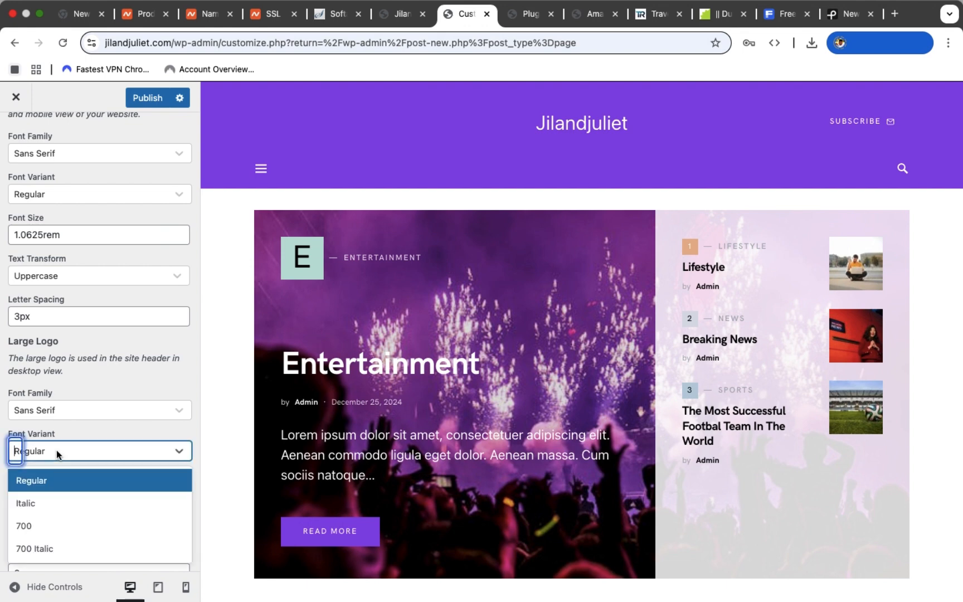
pyautogui.click(54, 478)
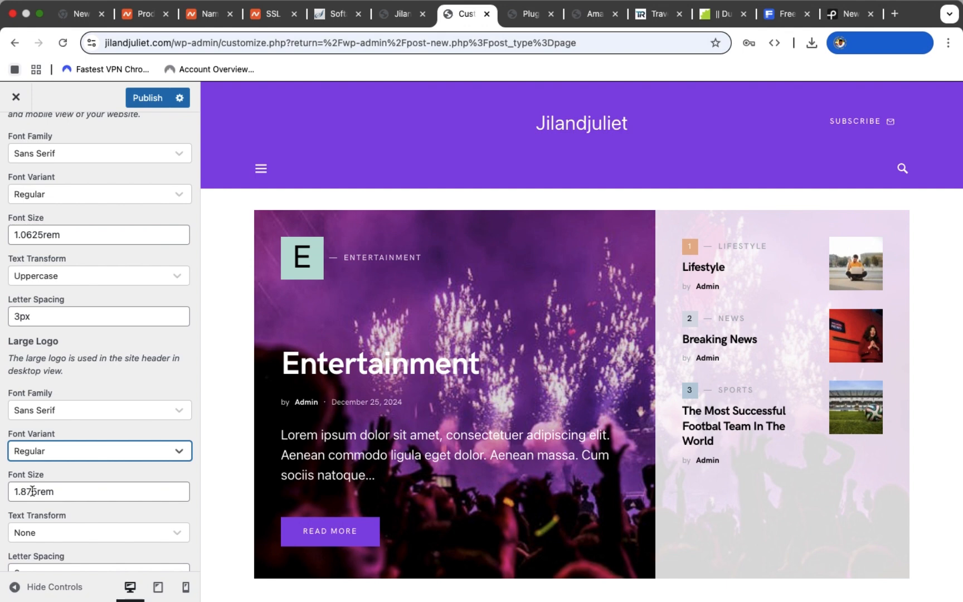
# Set the Large Logo's font size to 1.0625rem and its text transform to Uppercase.
pyautogui.click(32, 491)
pyautogui.press('BackSpace')
pyautogui.press('BackSpace')
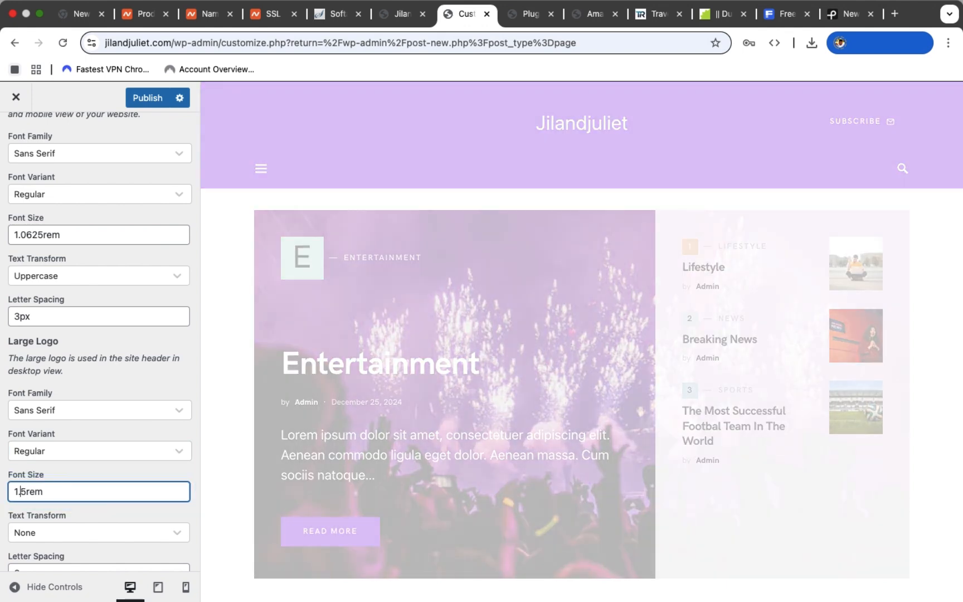
pyautogui.write('062')
pyautogui.scroll(-5, 23, 402)
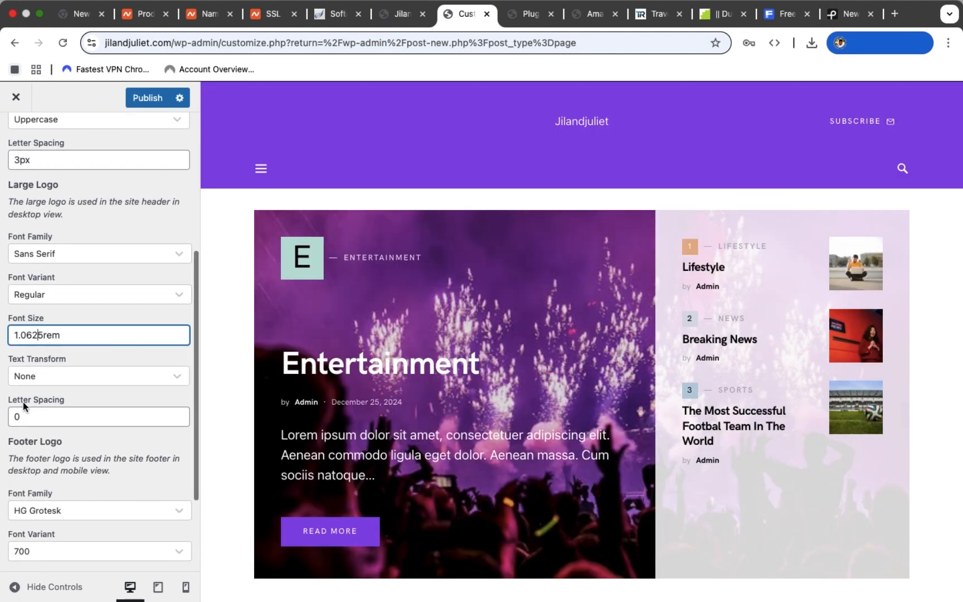
pyautogui.click(29, 377)
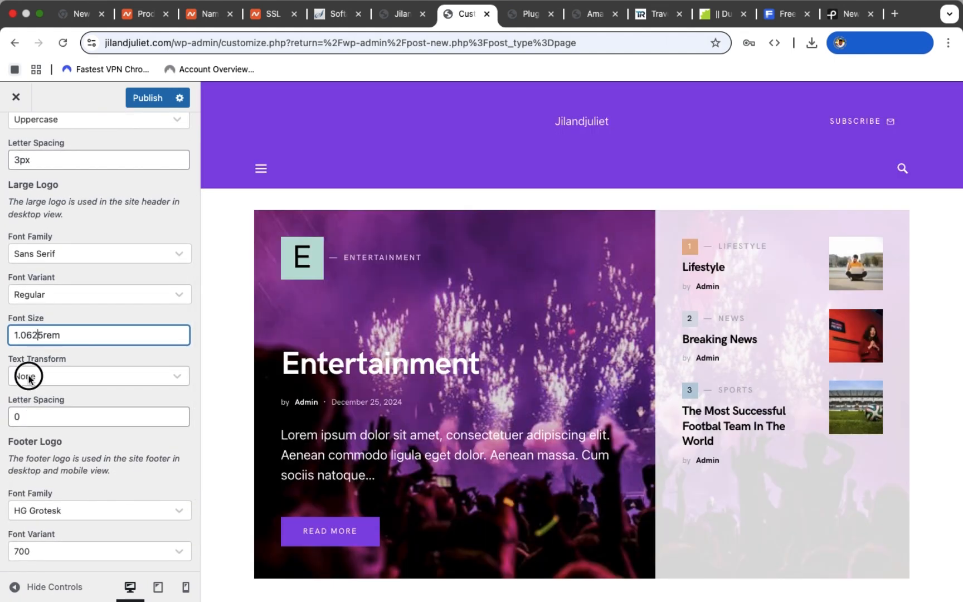
pyautogui.click(55, 450)
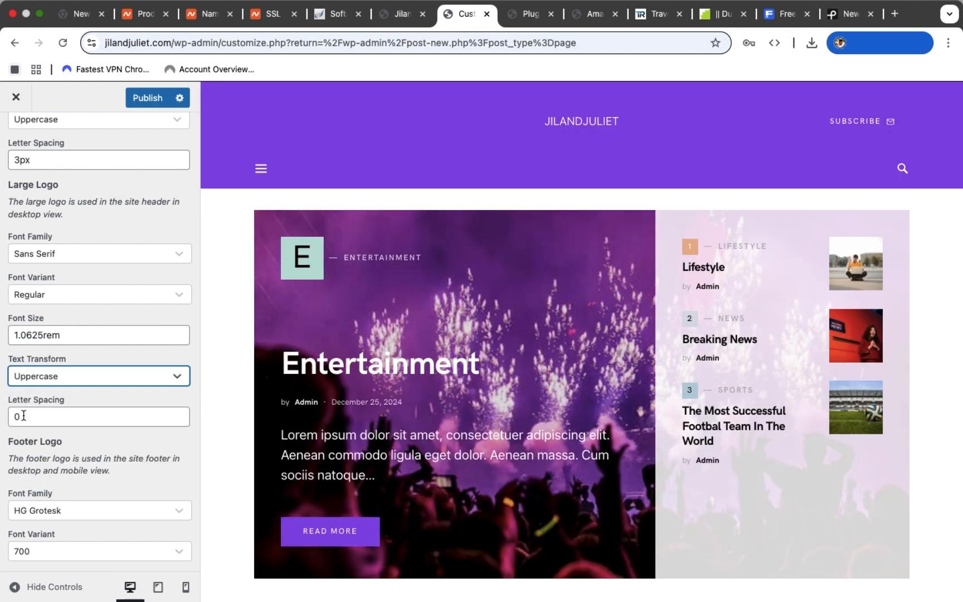
# Set the Large Logo's letter spacing to 3px.
pyautogui.click(23, 415)
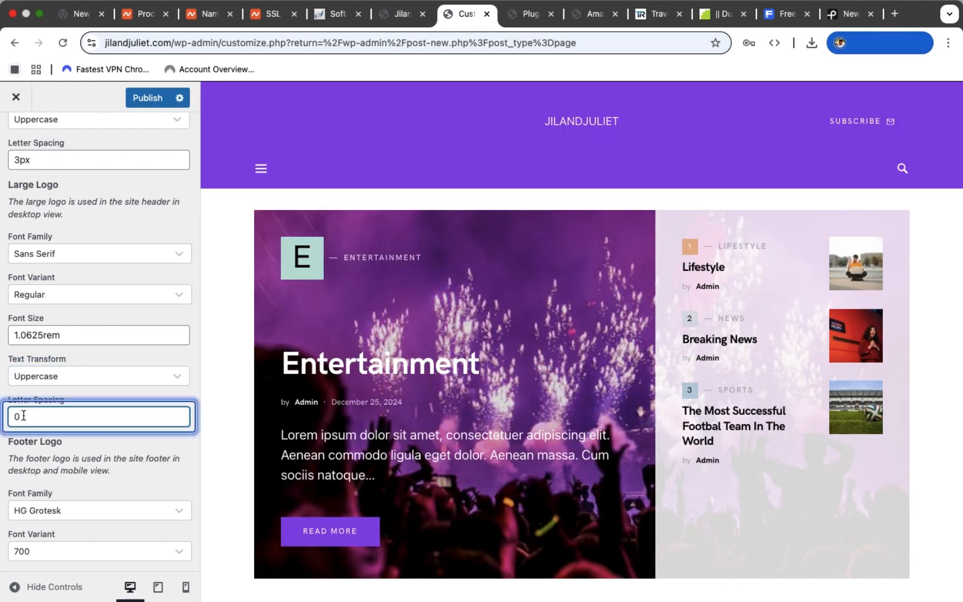
pyautogui.press('BackSpace')
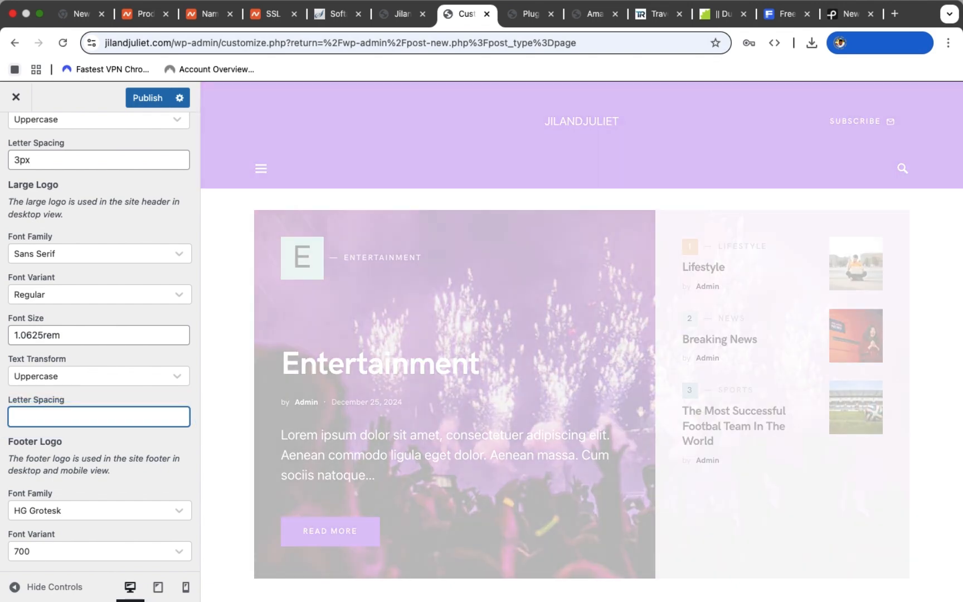
pyautogui.write('3')
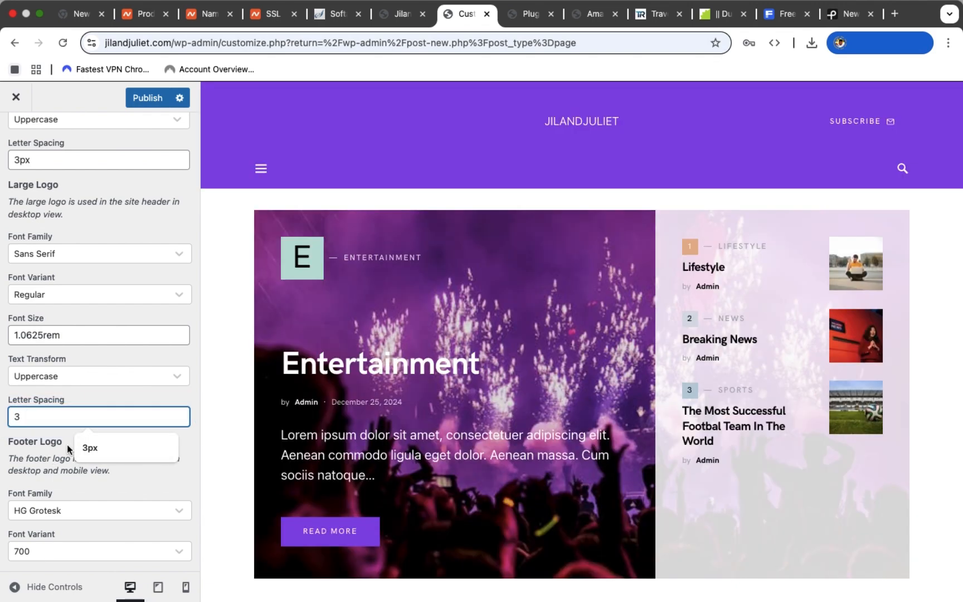
pyautogui.click(103, 444)
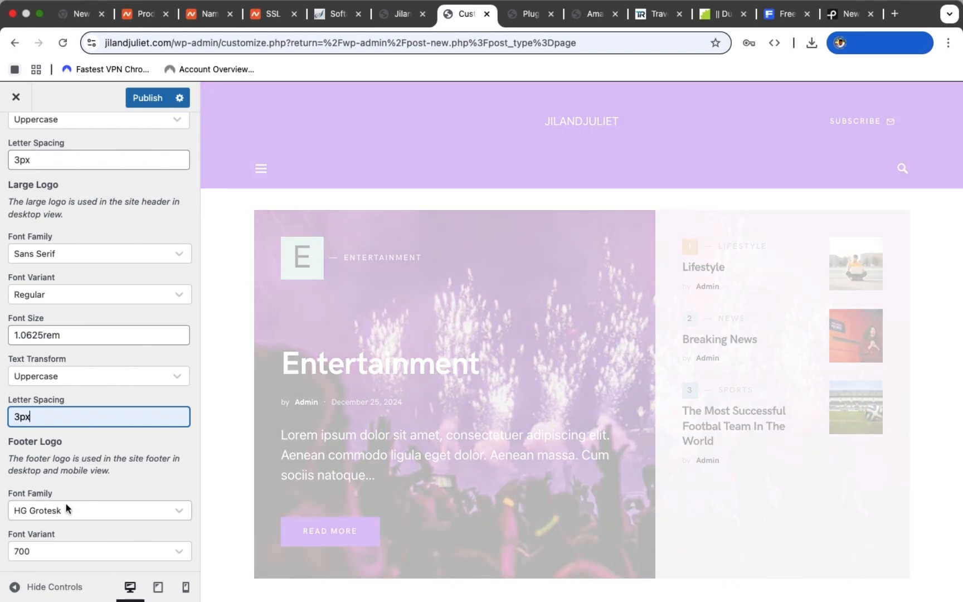
# Set the Footer Logo's font family to Sans Serif and its font variant to Regular.
pyautogui.scroll(-3, 65, 503)
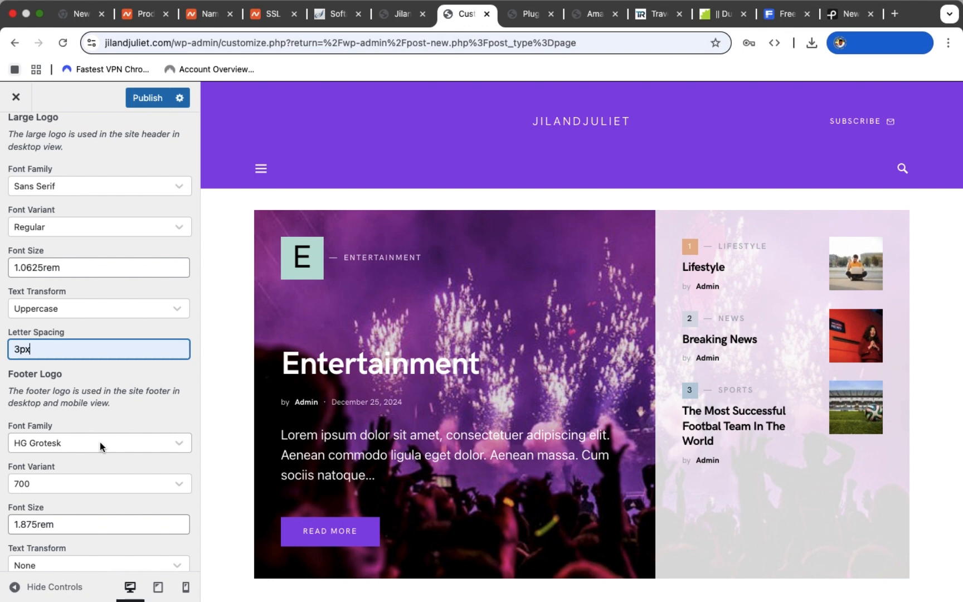
pyautogui.click(100, 441)
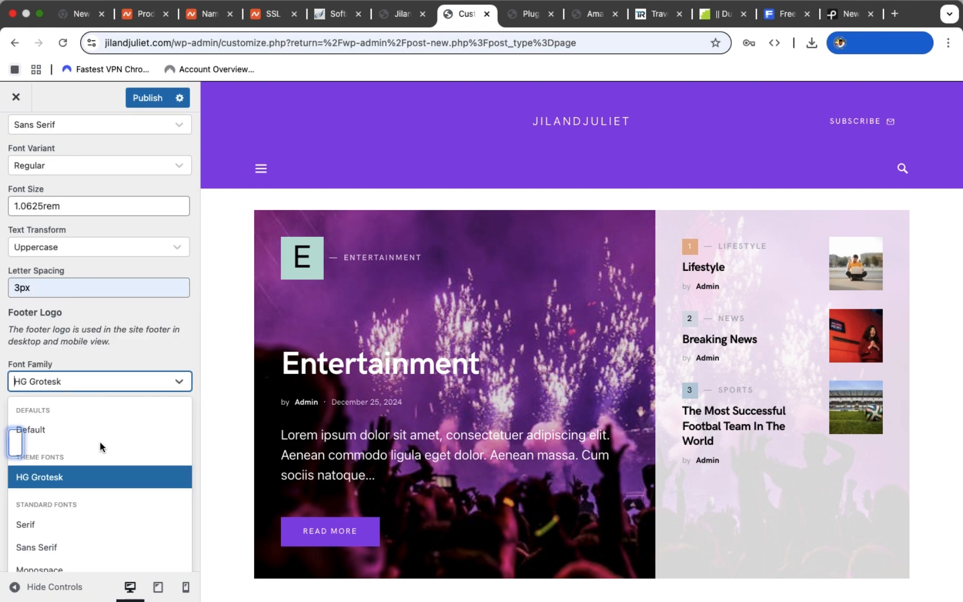
pyautogui.write('sans')
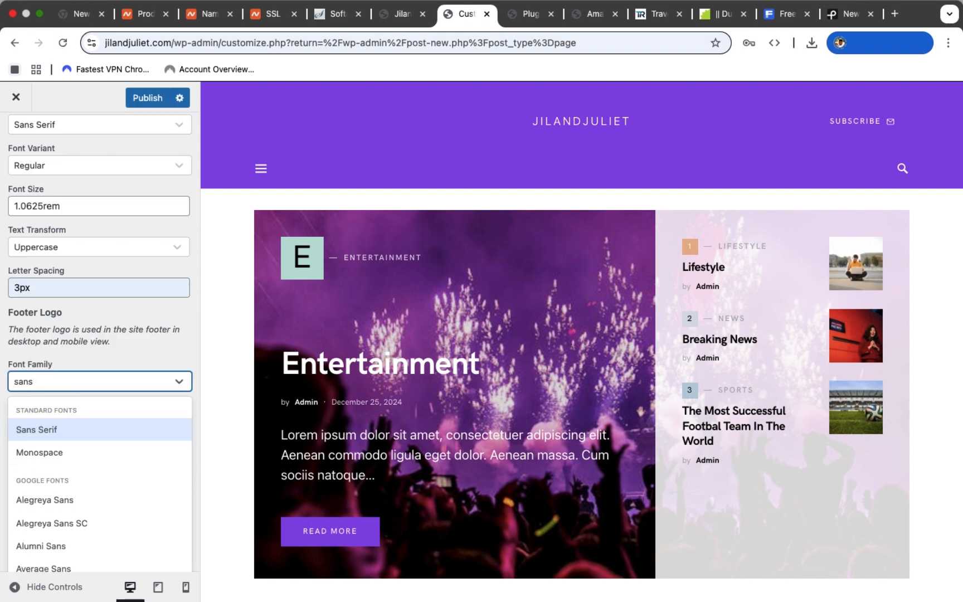
pyautogui.click(77, 429)
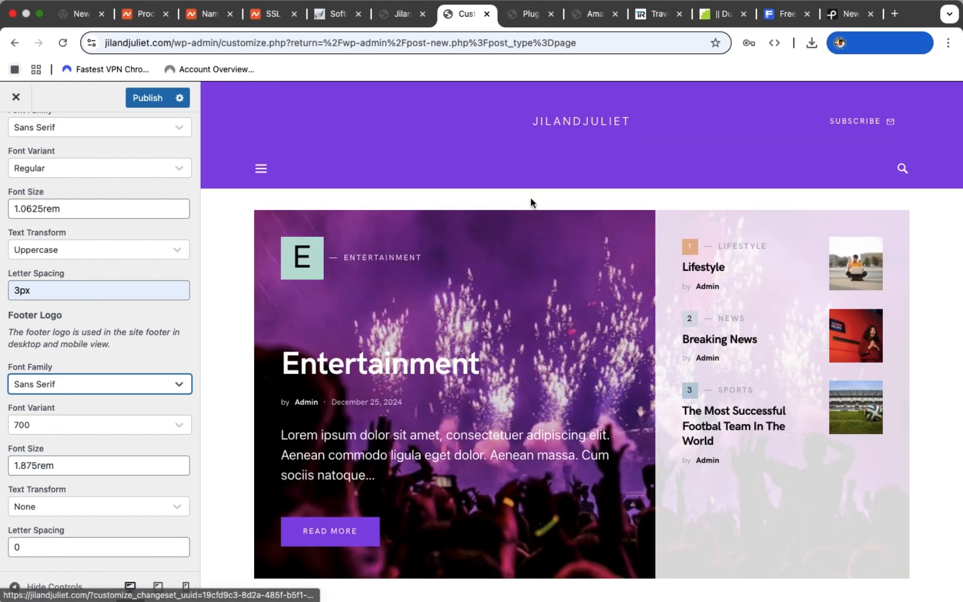
pyautogui.scroll(-15, 530, 198)
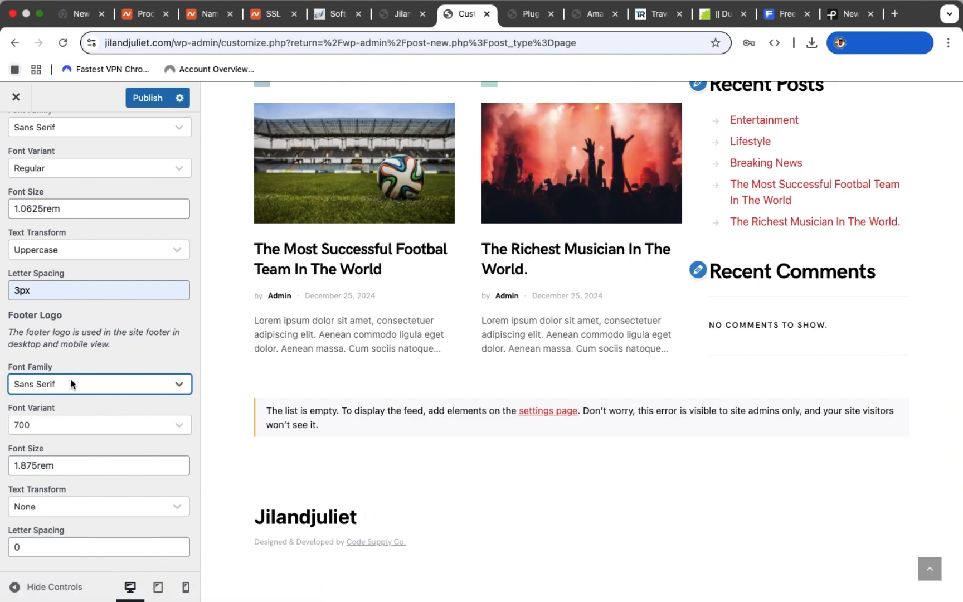
pyautogui.click(47, 426)
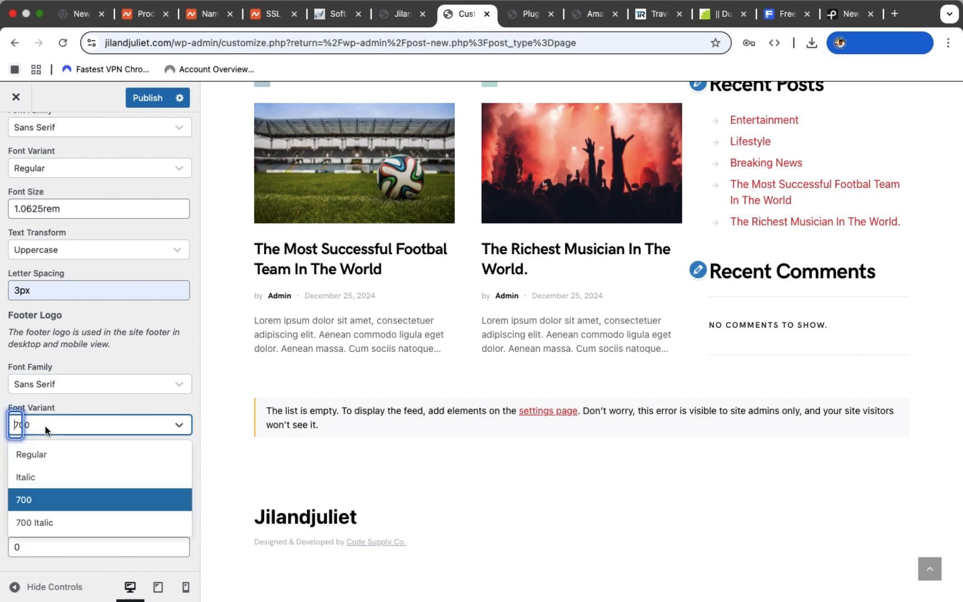
pyautogui.click(33, 453)
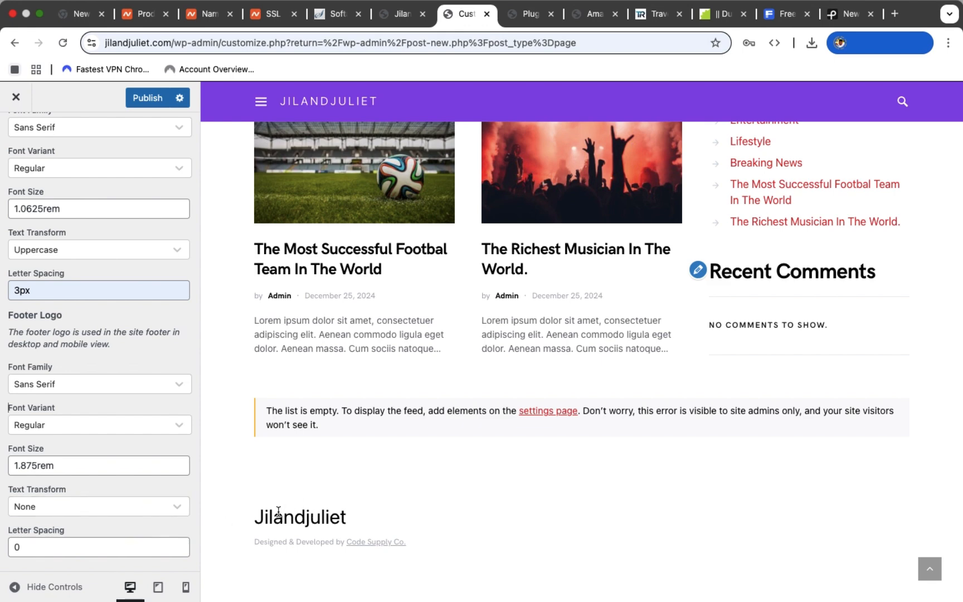
# Set the Footer Logo's font size to 1.0625rem and its text transform to Uppercase.
pyautogui.click(32, 463)
pyautogui.press('BackSpace')
pyautogui.press('BackSpace')
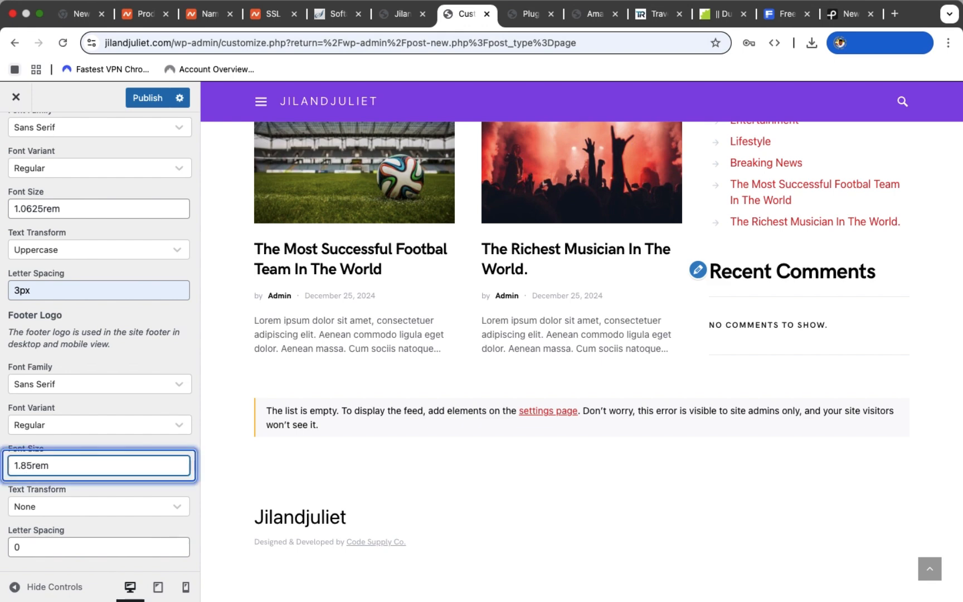
pyautogui.write('0')
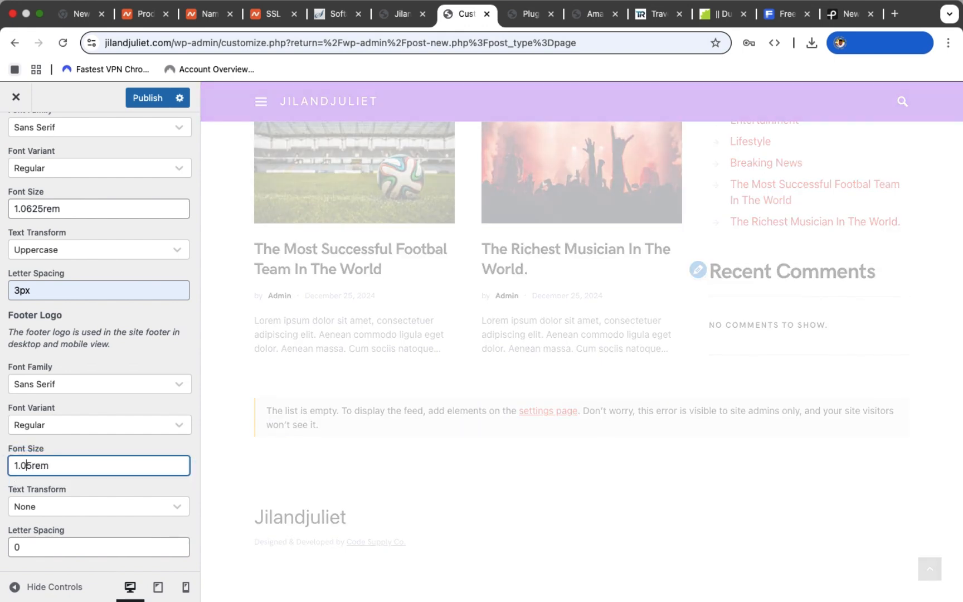
pyautogui.write('62')
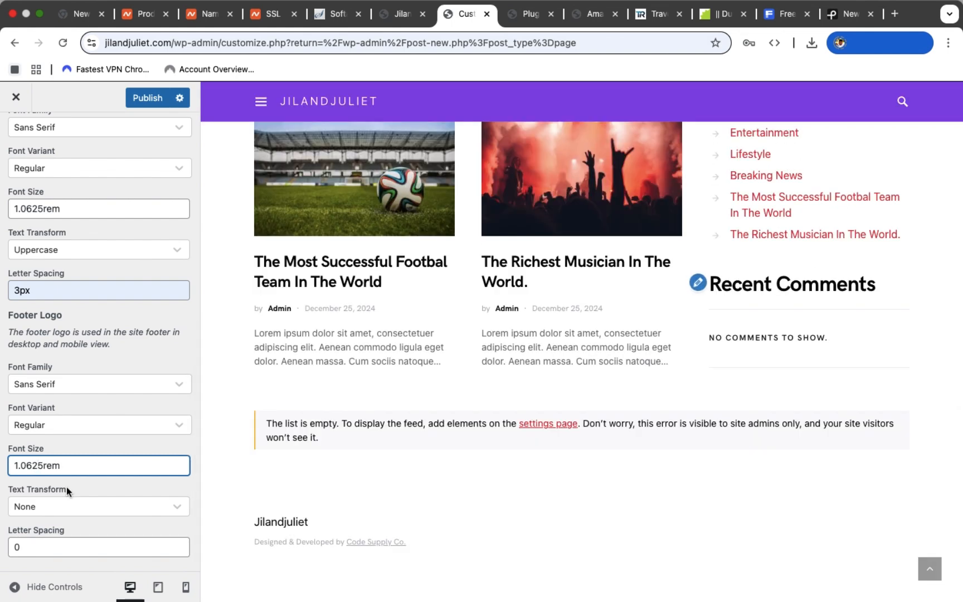
pyautogui.click(71, 507)
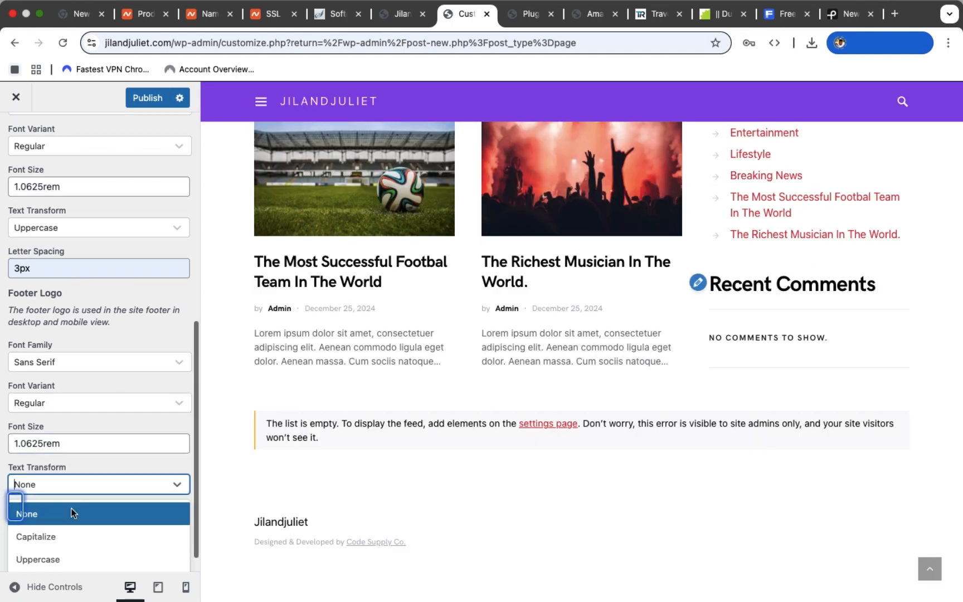
pyautogui.click(66, 558)
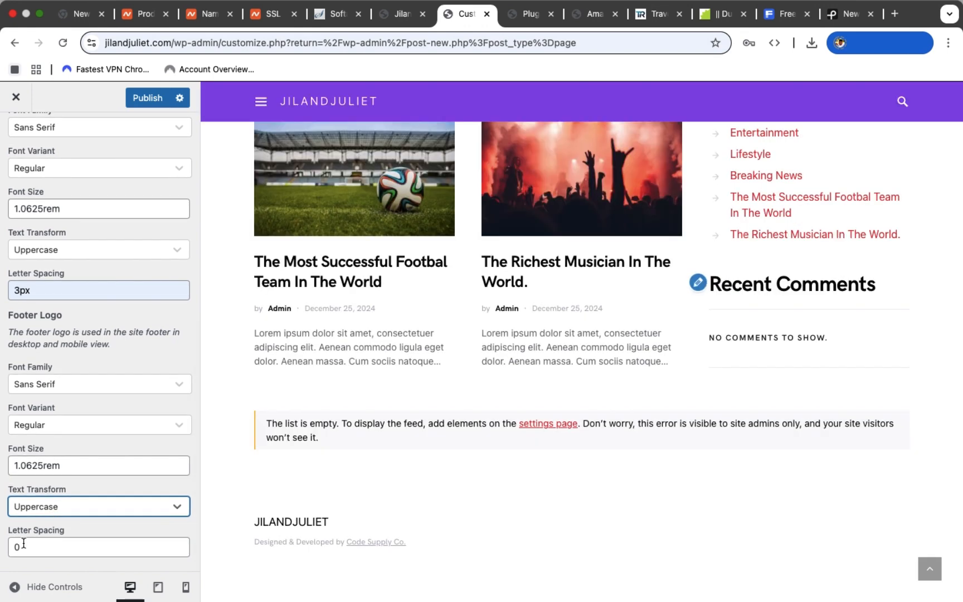
# Set the Footer Logo's letter spacing to 3px and publish the logo typography changes.
pyautogui.click(23, 543)
pyautogui.press('BackSpace')
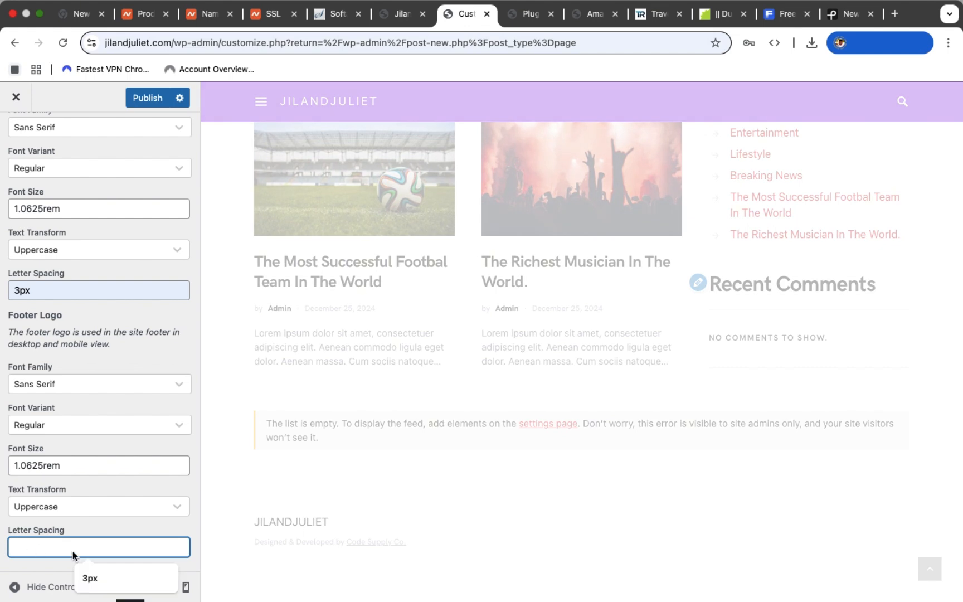
pyautogui.click(101, 572)
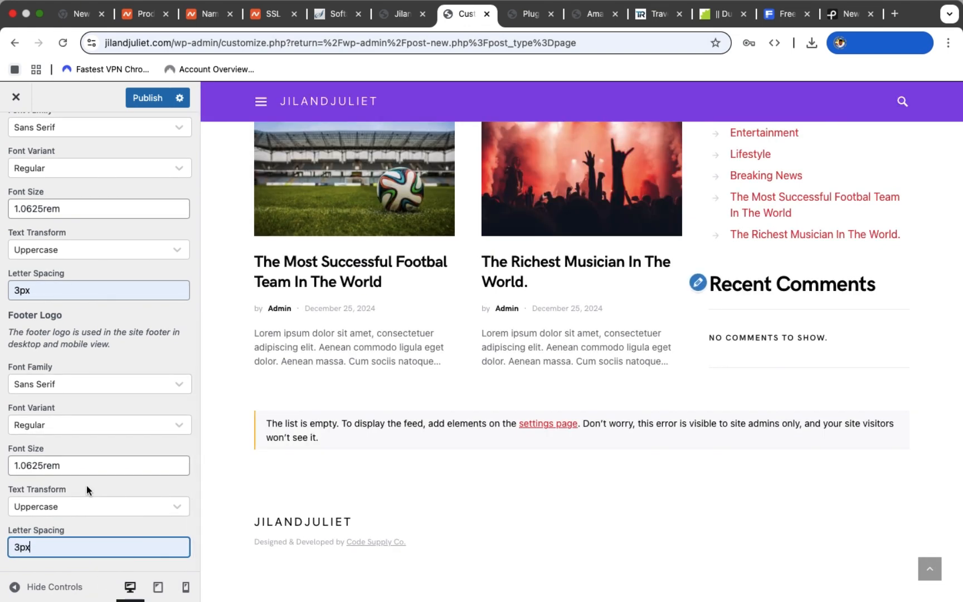
pyautogui.scroll(10, 87, 485)
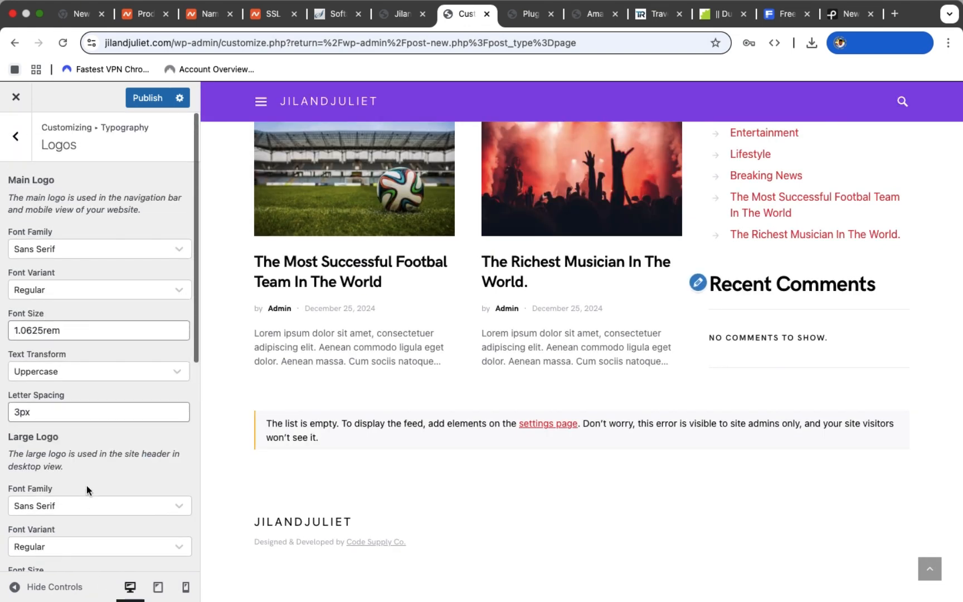
pyautogui.click(140, 99)
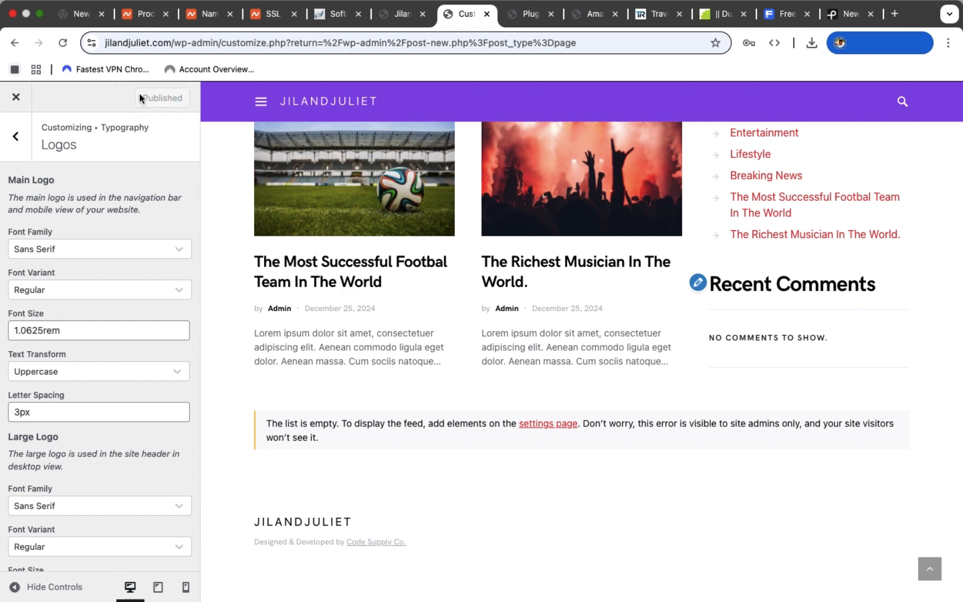
# Set the Headings font variant to 500 in the typography settings for headings.
pyautogui.click(15, 136)
pyautogui.click(33, 243)
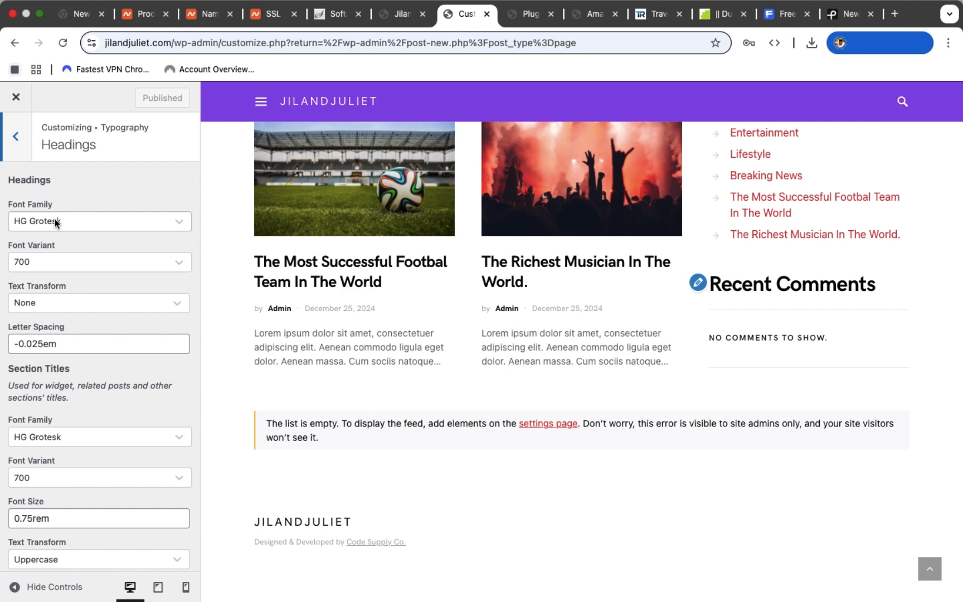
pyautogui.click(41, 261)
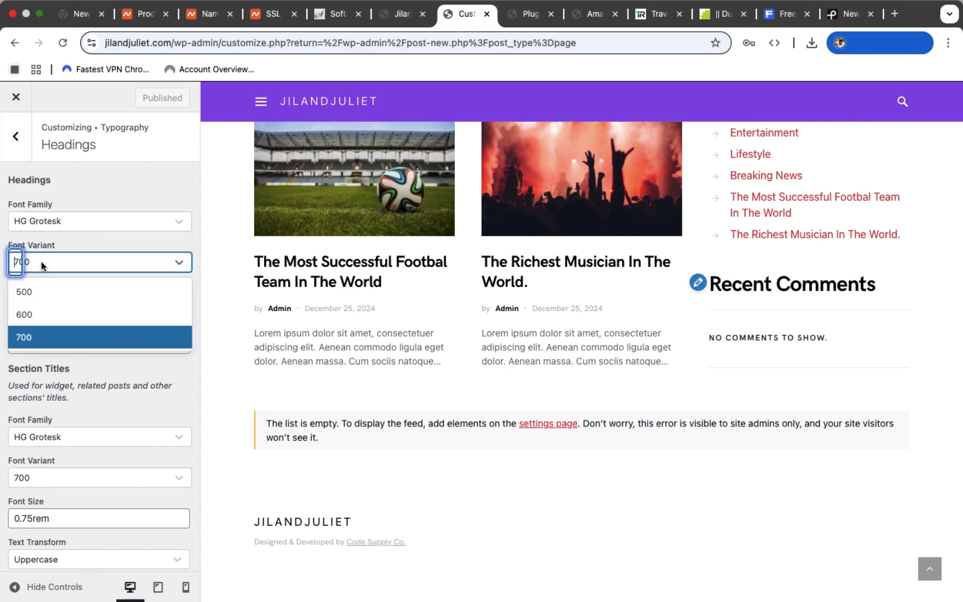
pyautogui.click(40, 292)
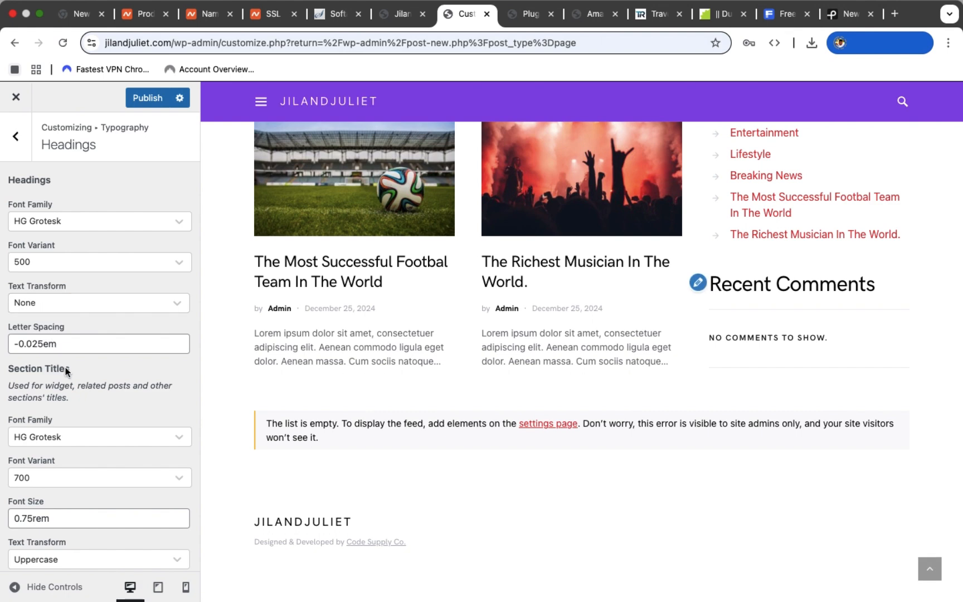
# Set the Section Titles font variant to 500 and publish the heading typography changes.
pyautogui.scroll(-2, 67, 432)
pyautogui.scroll(-1, 67, 432)
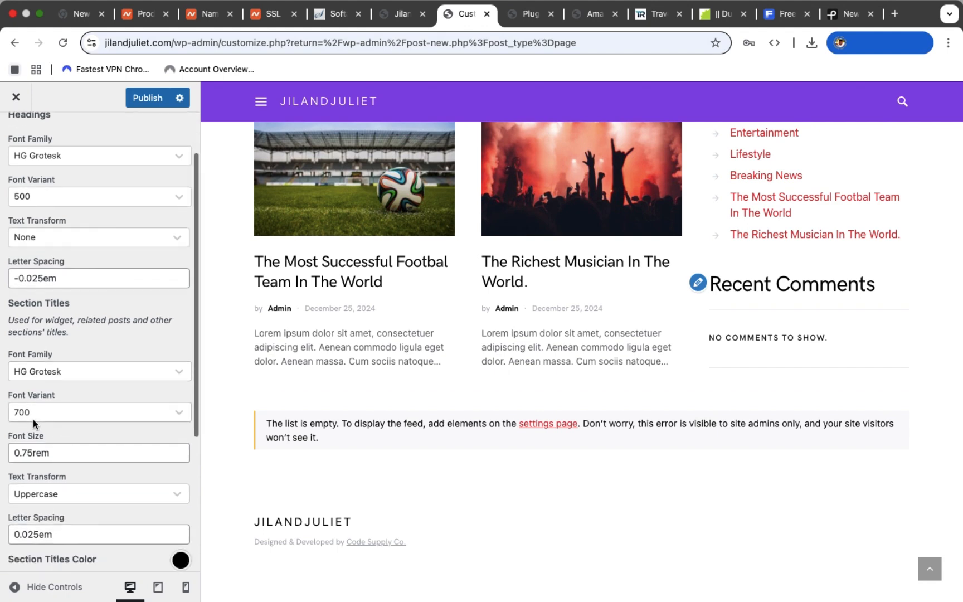
pyautogui.click(31, 410)
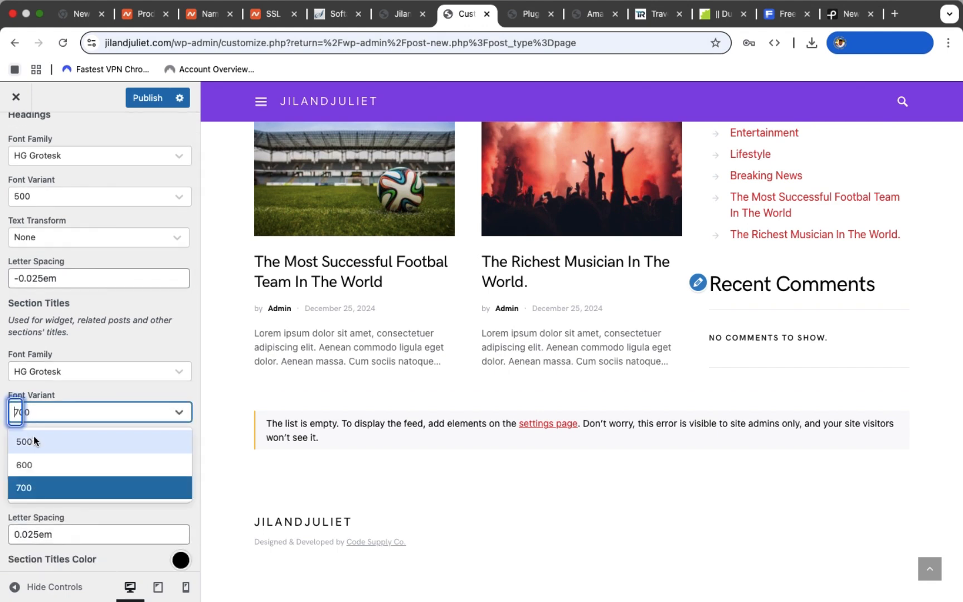
pyautogui.click(33, 437)
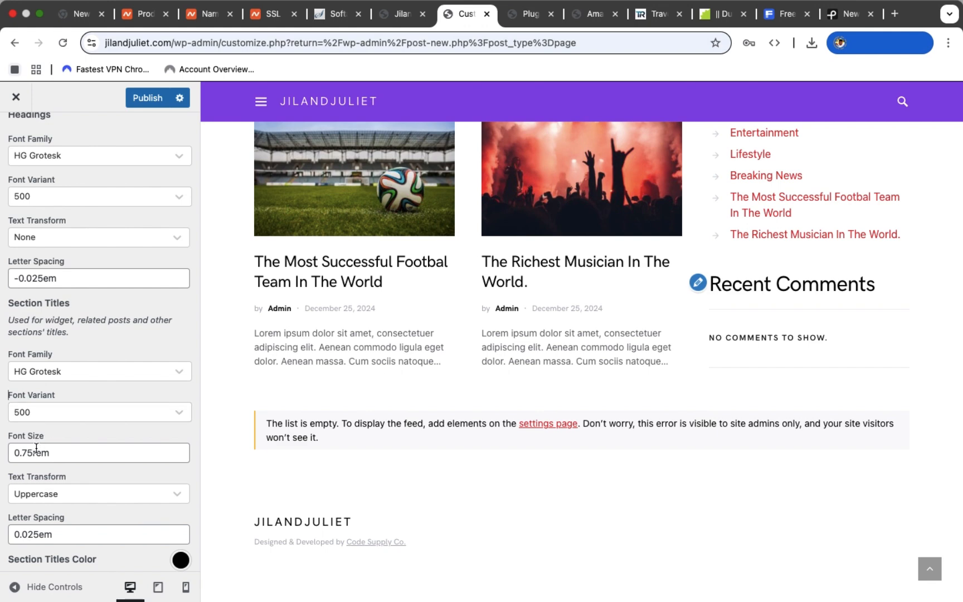
pyautogui.scroll(-2, 36, 448)
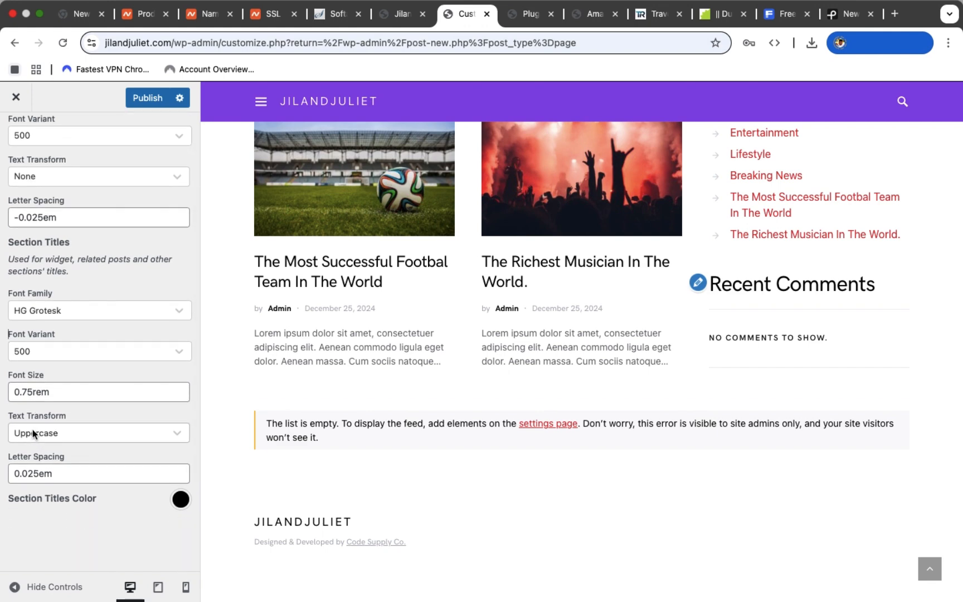
pyautogui.scroll(-2, 48, 473)
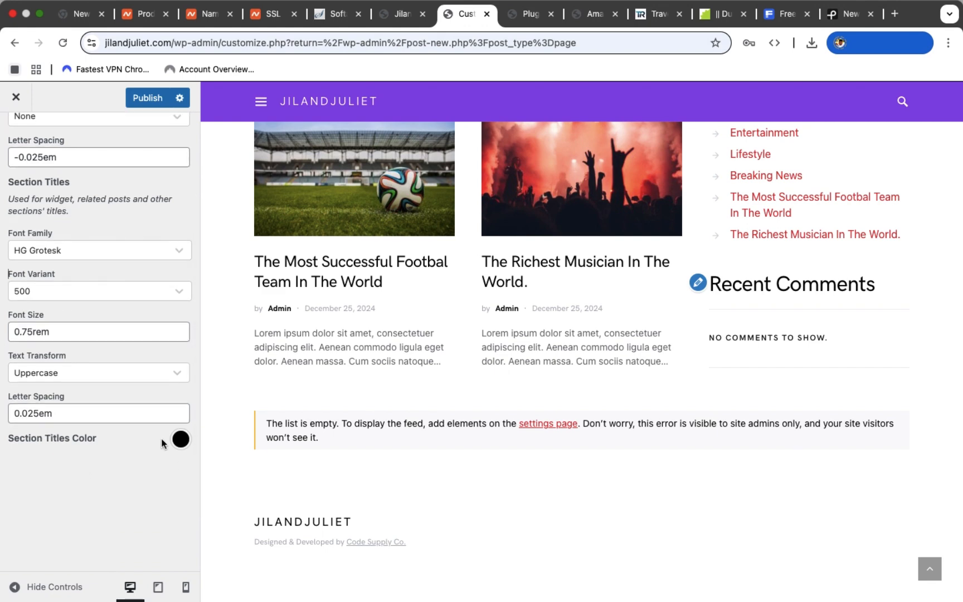
pyautogui.scroll(-3, 165, 443)
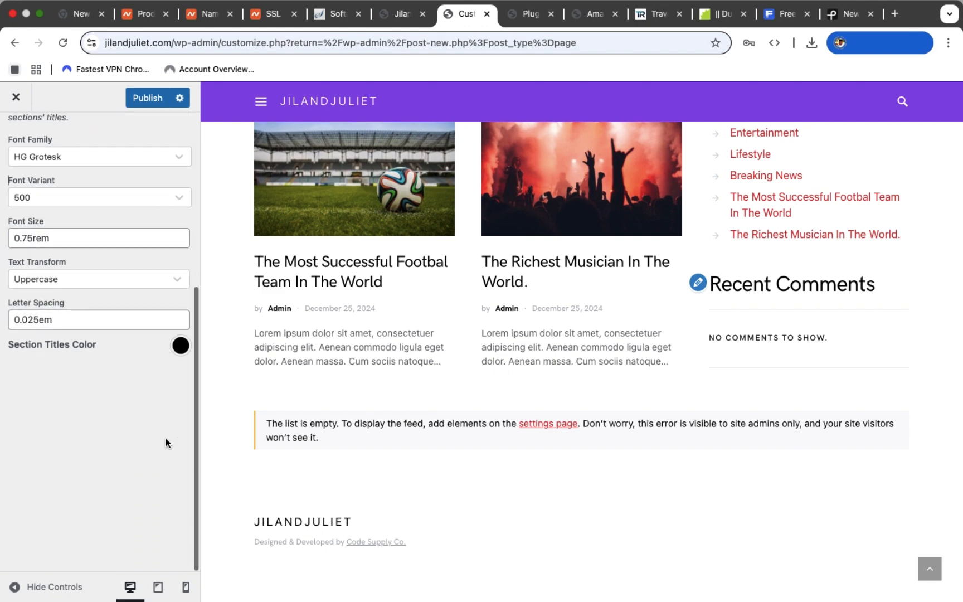
pyautogui.click(136, 99)
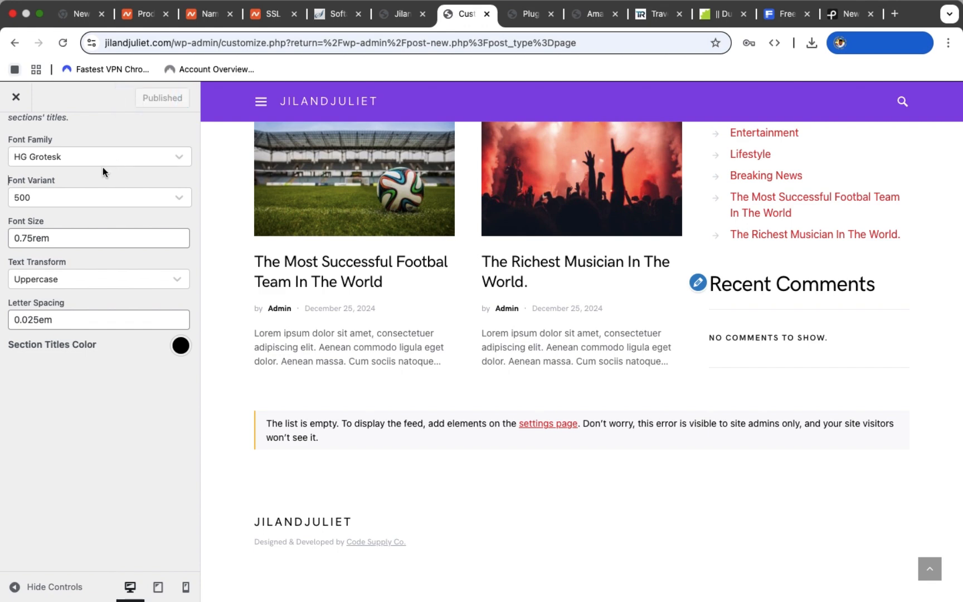
# Set the Menu Font's variant to 500 in the navigation typography settings.
pyautogui.scroll(5, 103, 166)
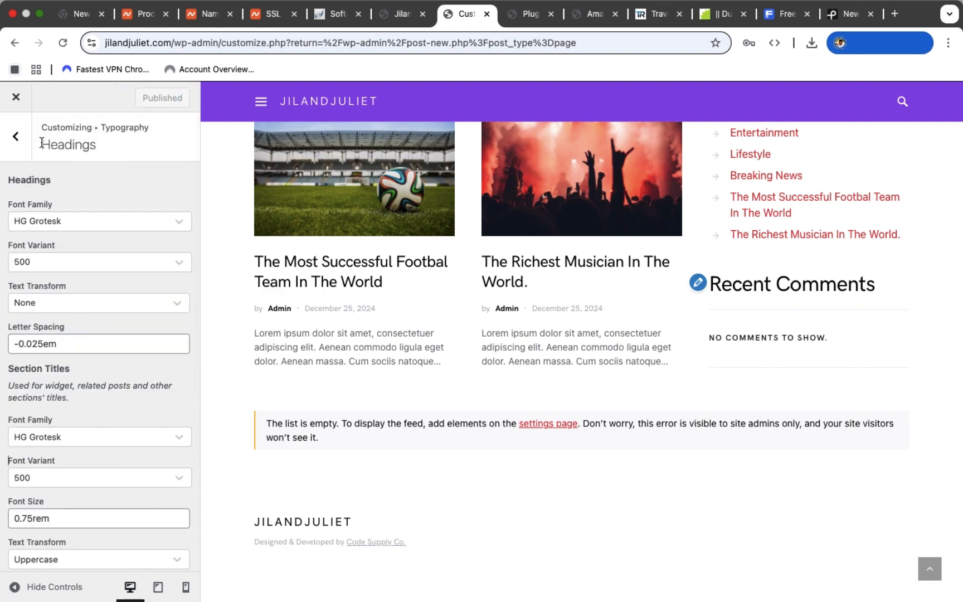
pyautogui.click(14, 139)
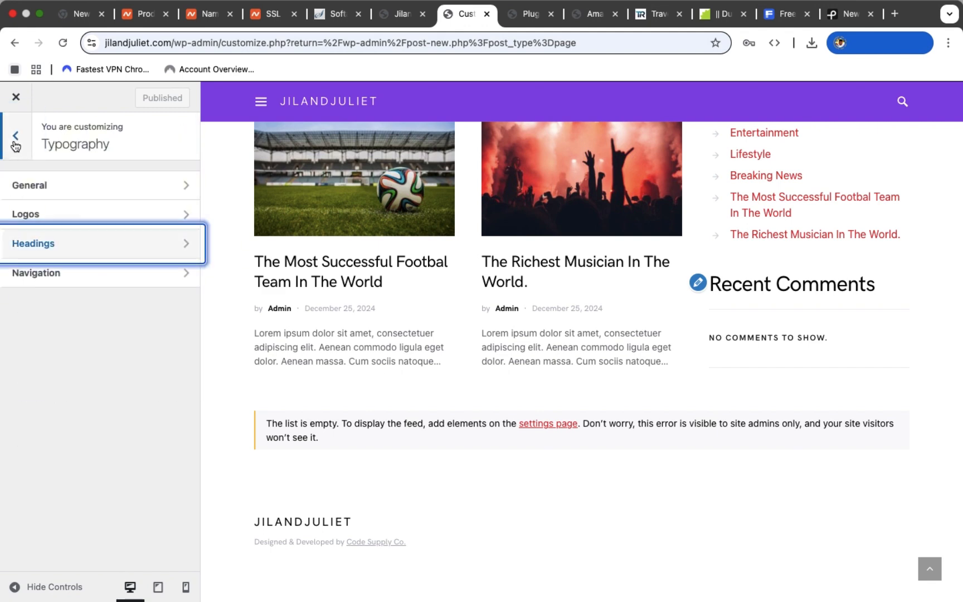
pyautogui.click(72, 276)
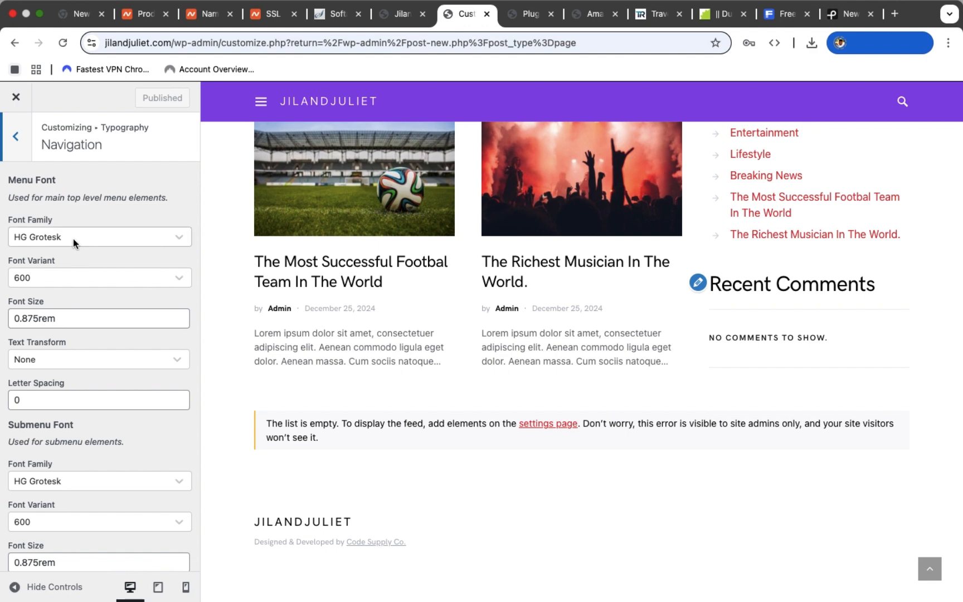
pyautogui.click(70, 277)
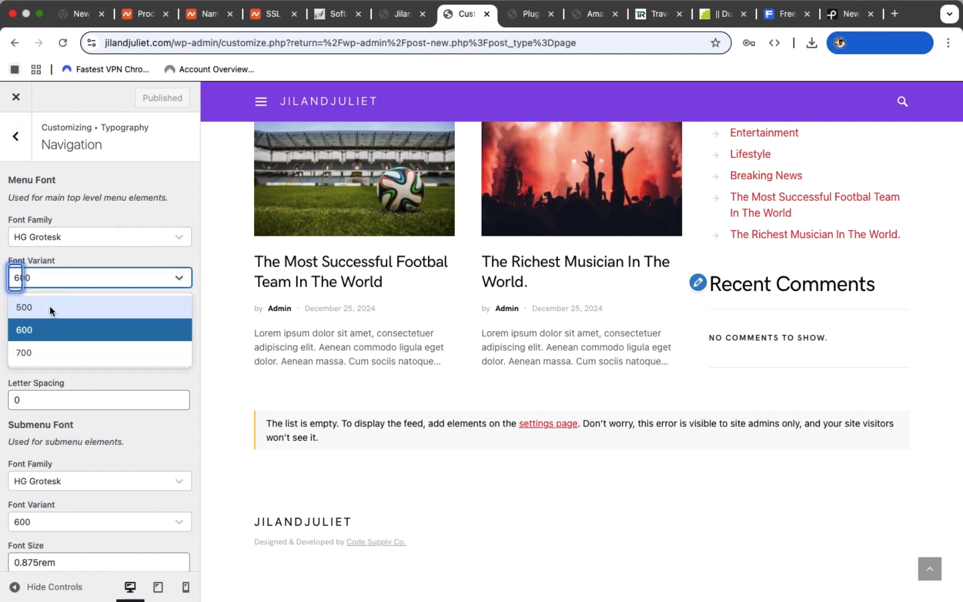
pyautogui.click(49, 307)
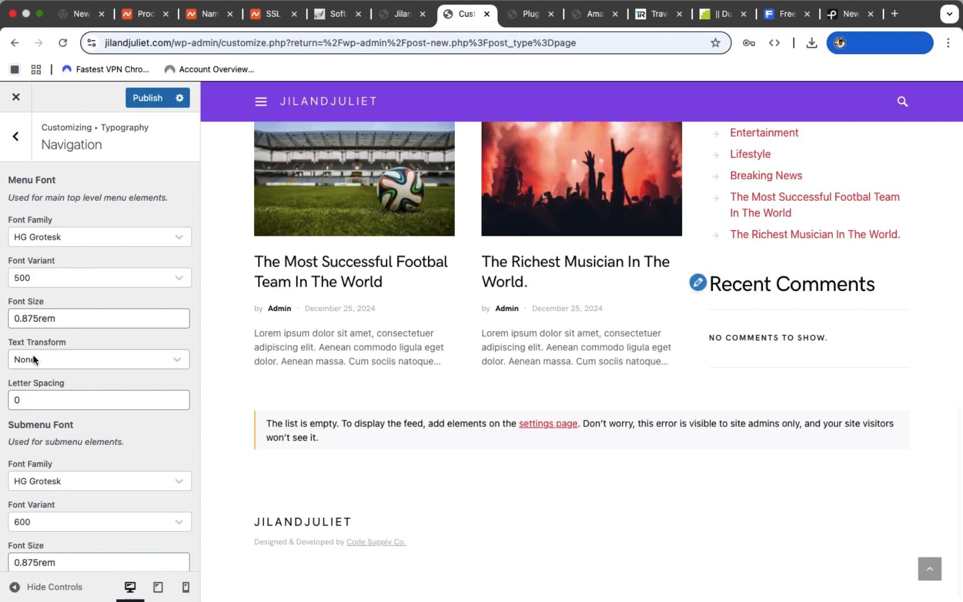
# Set the Menu Font's letter spacing to 0px in the navigation typography settings.
pyautogui.click(32, 399)
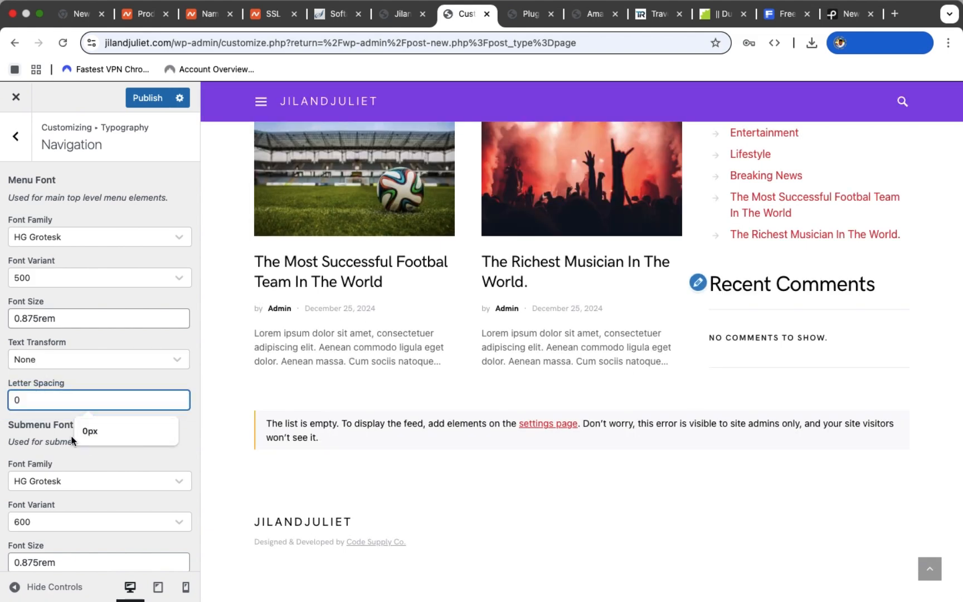
pyautogui.click(103, 429)
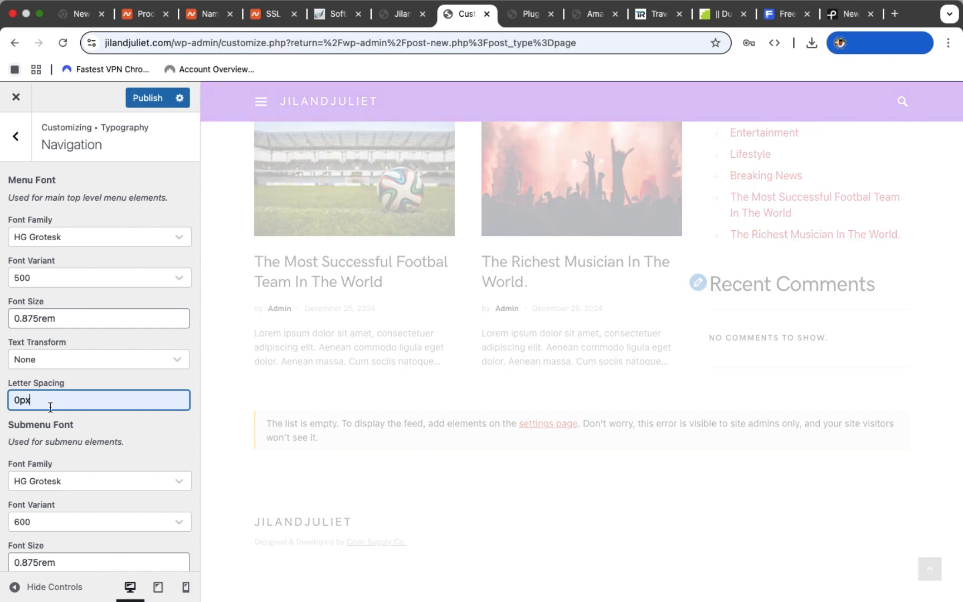
# Set the Submenu Font's variant to 500 and its letter spacing to 0px.
pyautogui.scroll(-3, 43, 407)
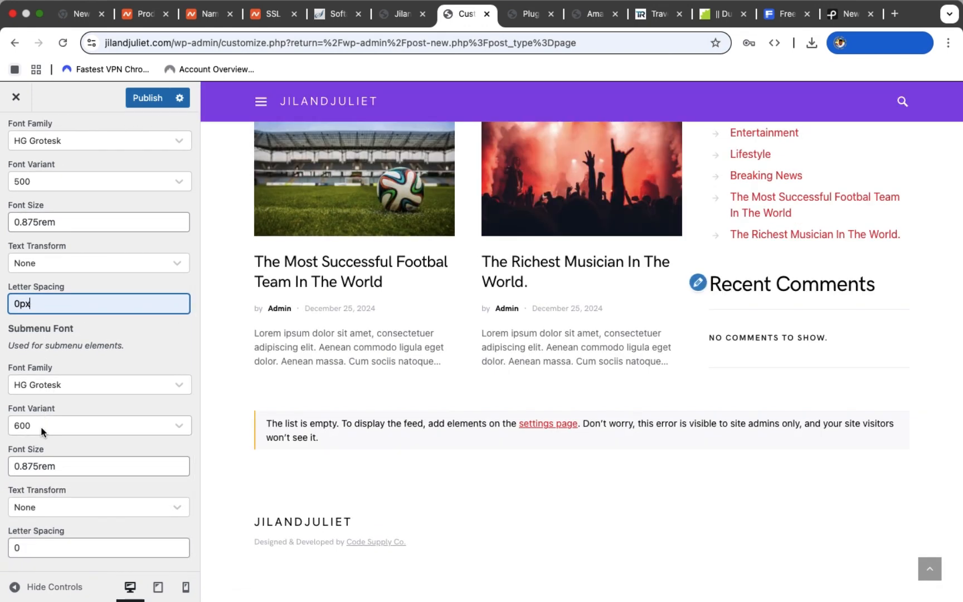
pyautogui.click(43, 426)
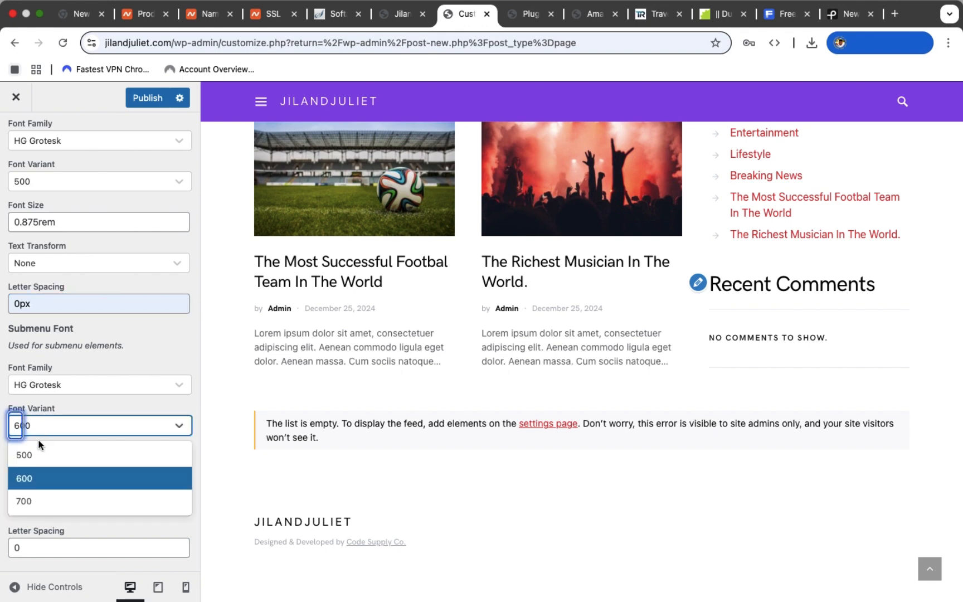
pyautogui.click(42, 454)
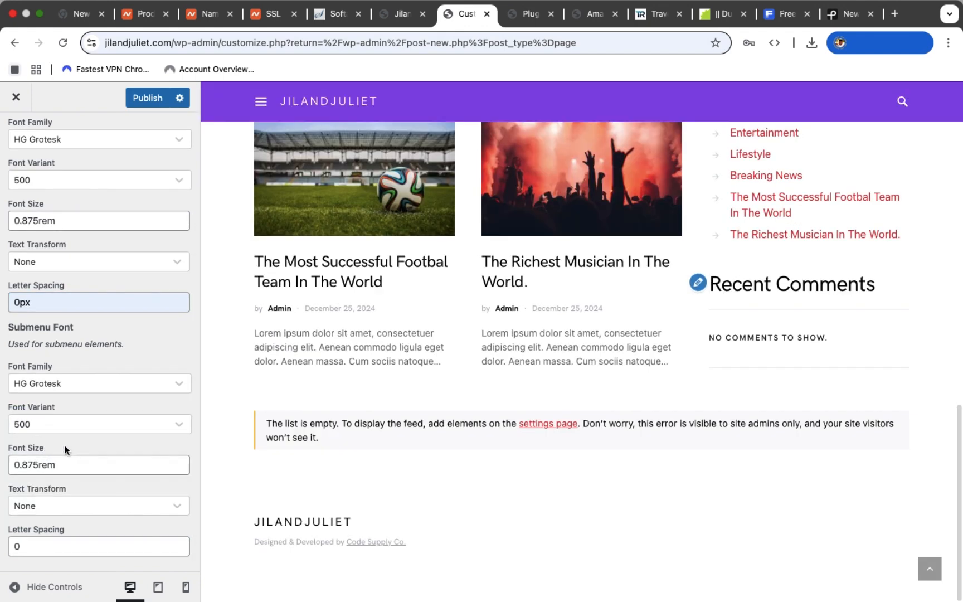
pyautogui.click(27, 547)
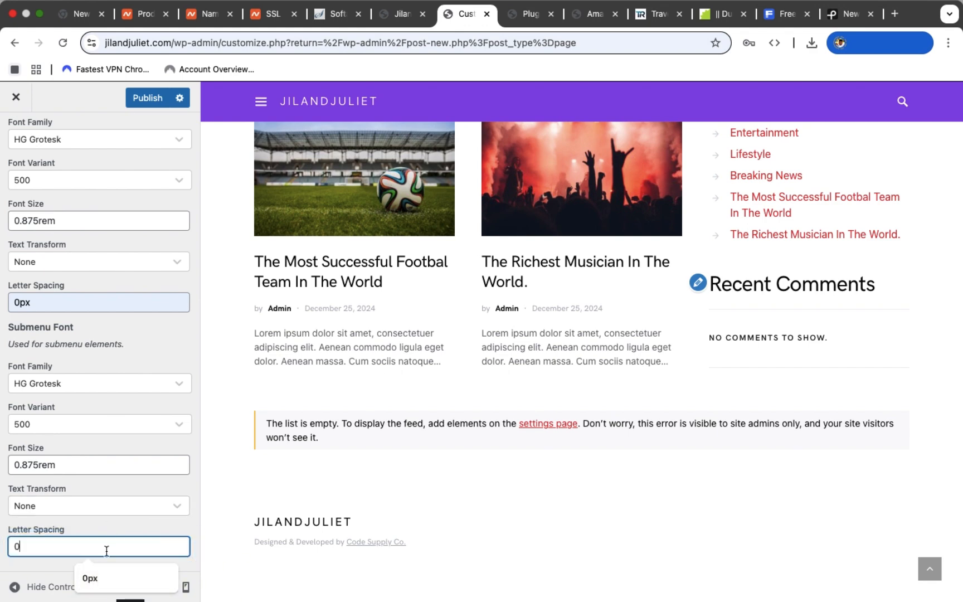
pyautogui.click(100, 585)
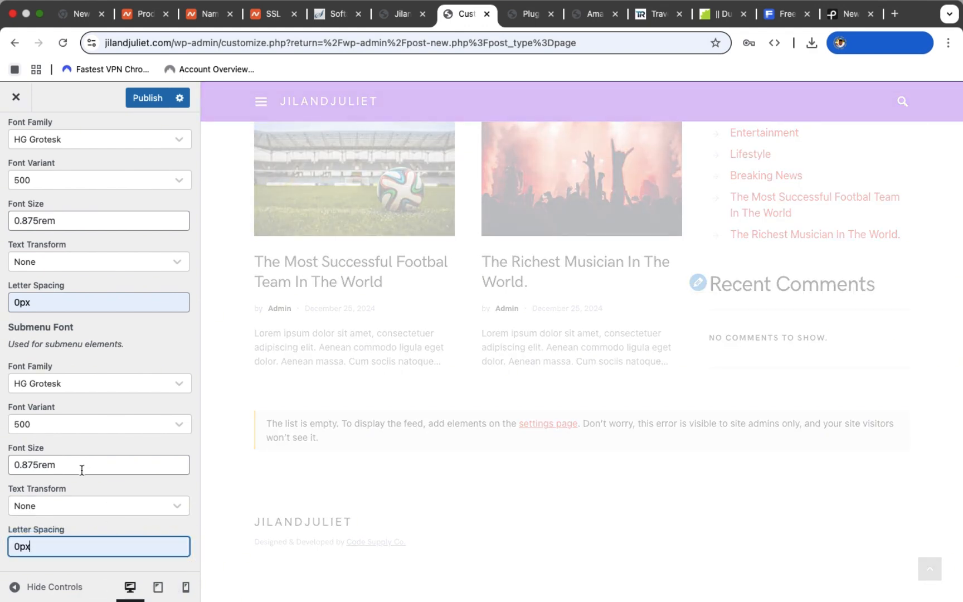
# Publish the navigation typography changes and review the homepage preview.
pyautogui.click(146, 97)
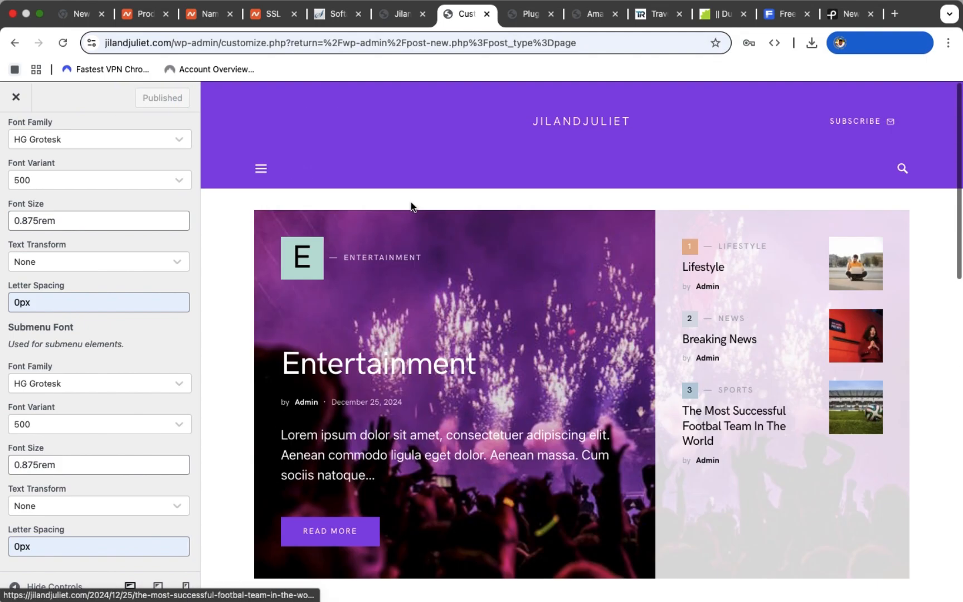
pyautogui.scroll(-4, 411, 202)
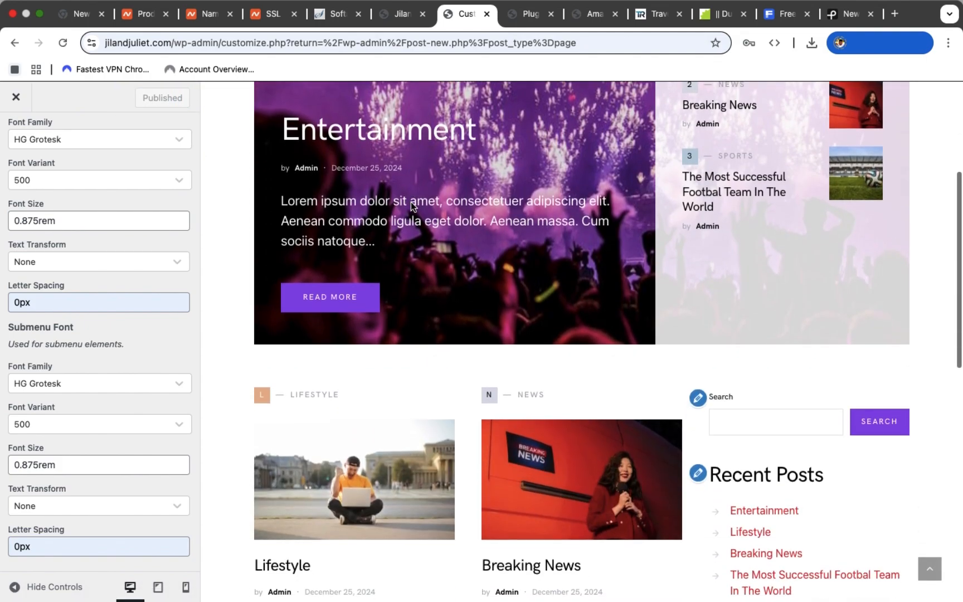
pyautogui.scroll(4, 410, 201)
pyautogui.scroll(3, 118, 141)
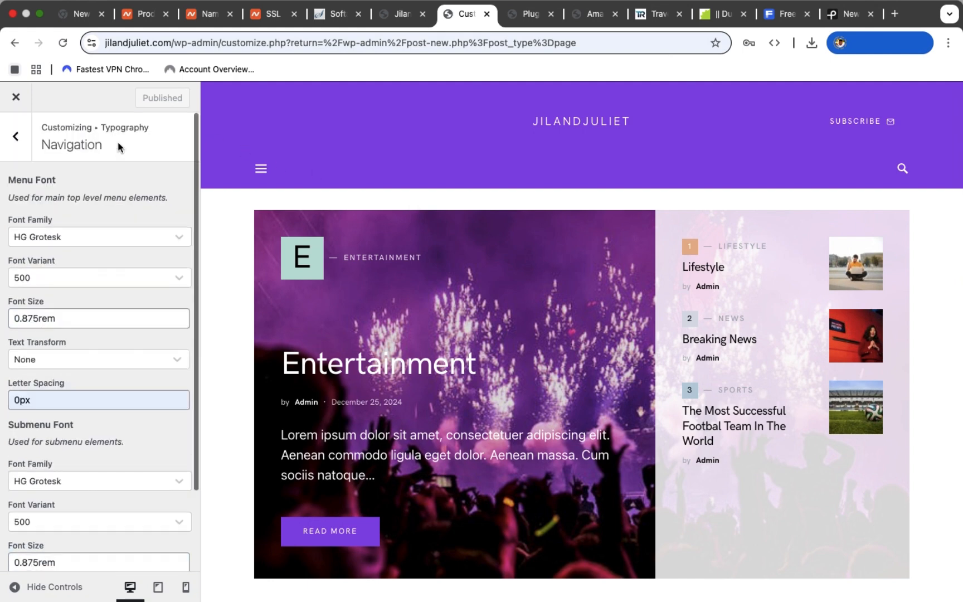
# In the theme's header settings, choose the Compact layout, try center alignment, and set the alignment back to Left.
pyautogui.click(17, 136)
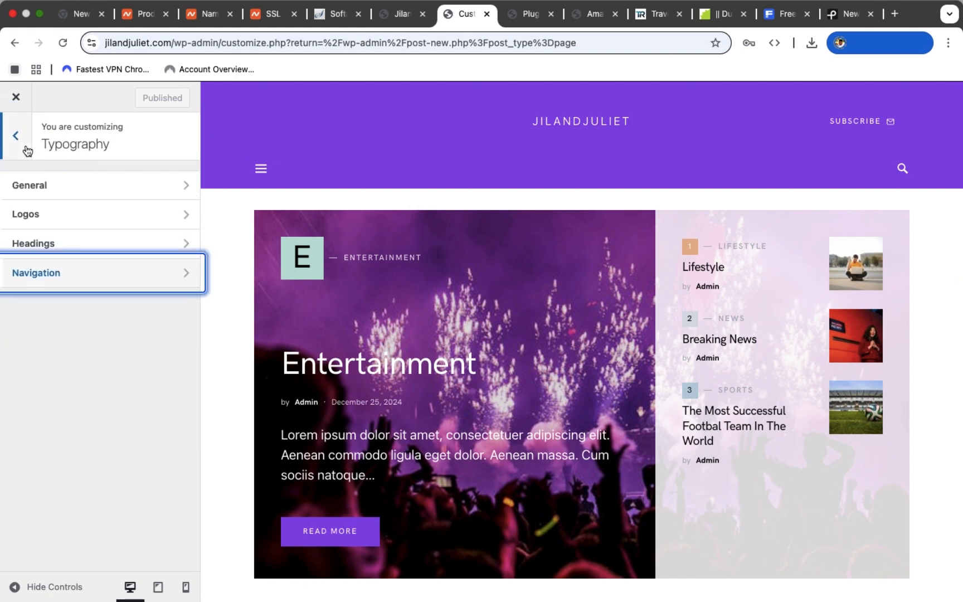
pyautogui.click(15, 137)
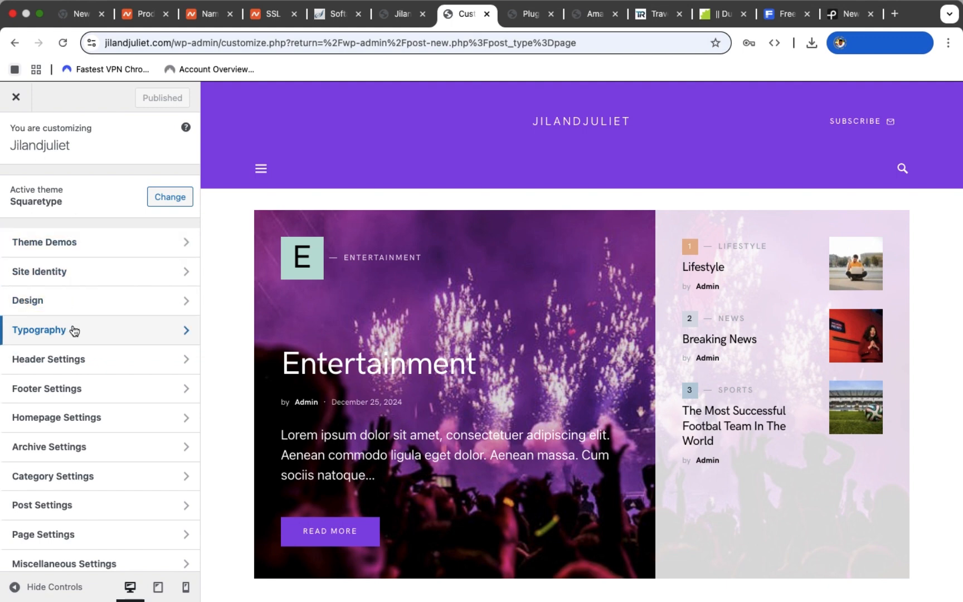
pyautogui.click(78, 366)
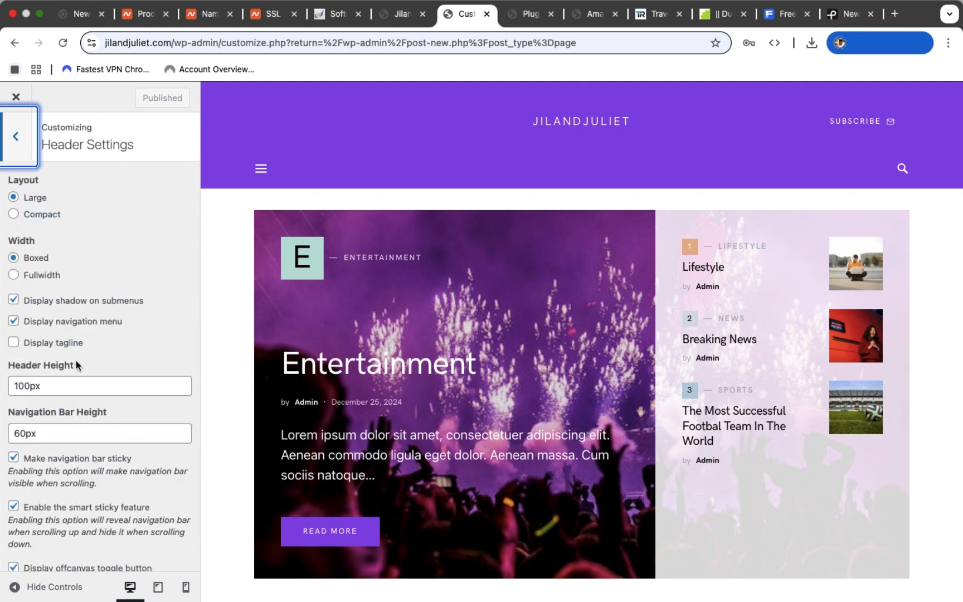
pyautogui.click(13, 216)
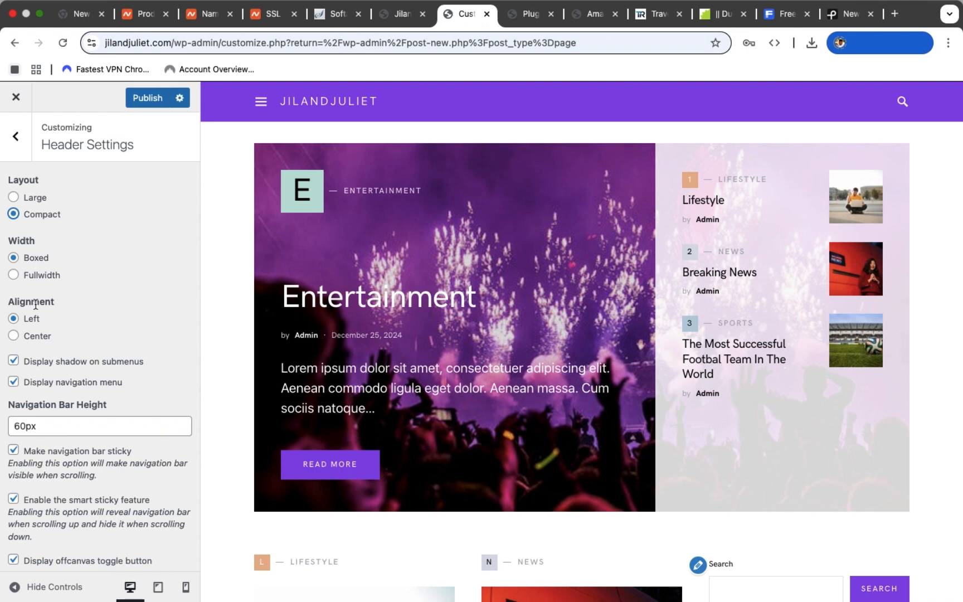
pyautogui.click(13, 336)
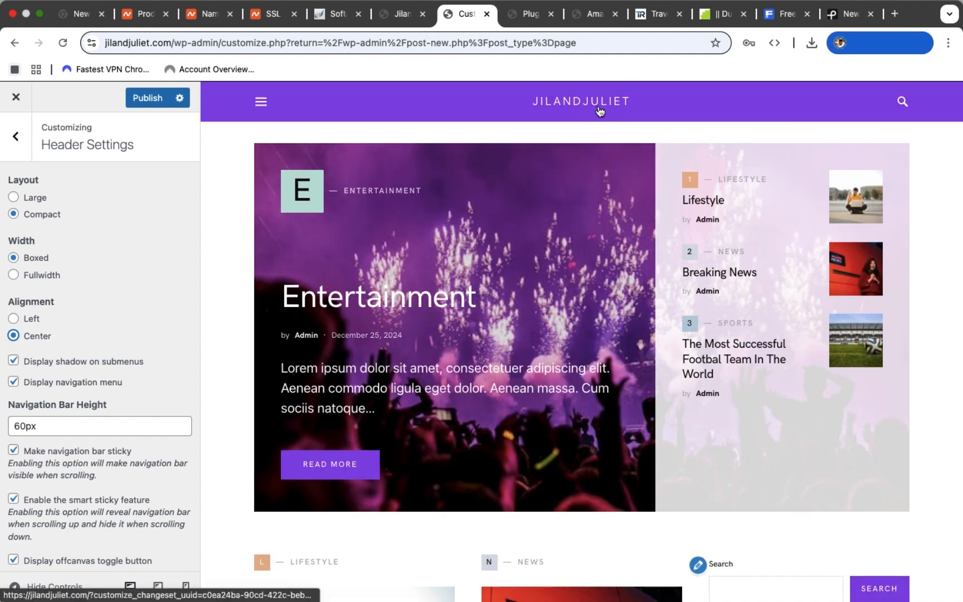
pyautogui.click(13, 319)
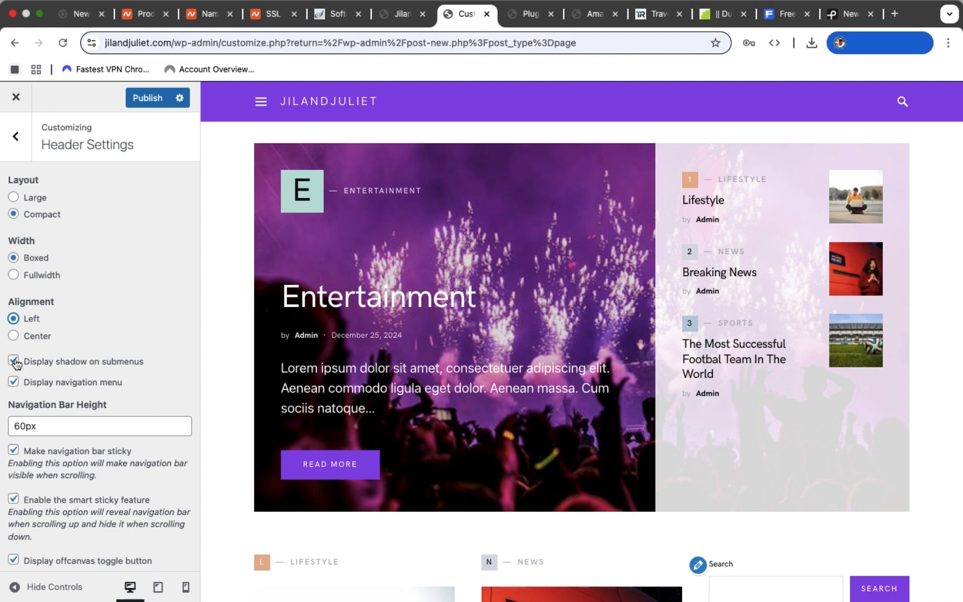
# Disable the smart sticky feature of the navigation bar in the header settings.
pyautogui.scroll(-4, 16, 364)
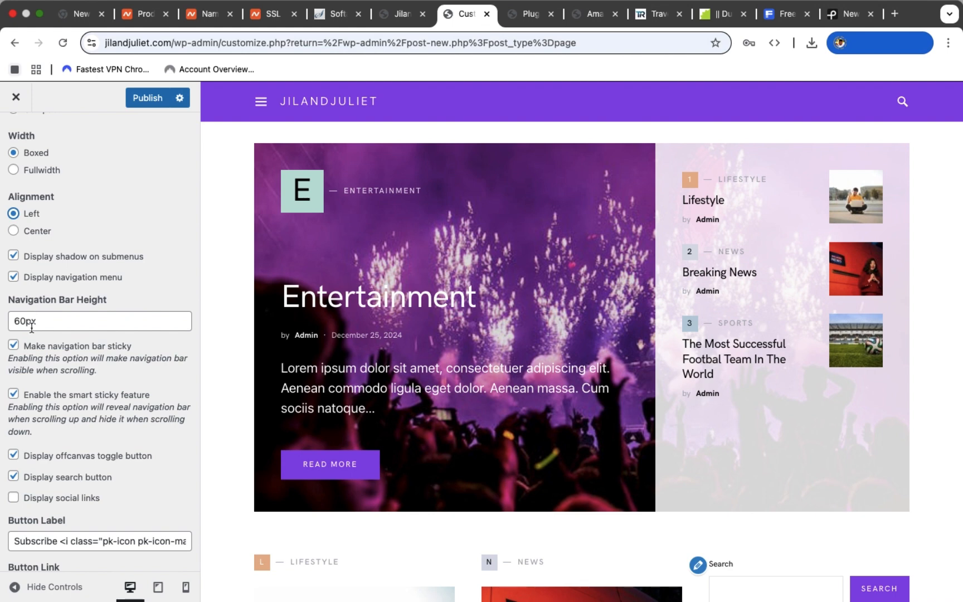
pyautogui.scroll(-2, 32, 328)
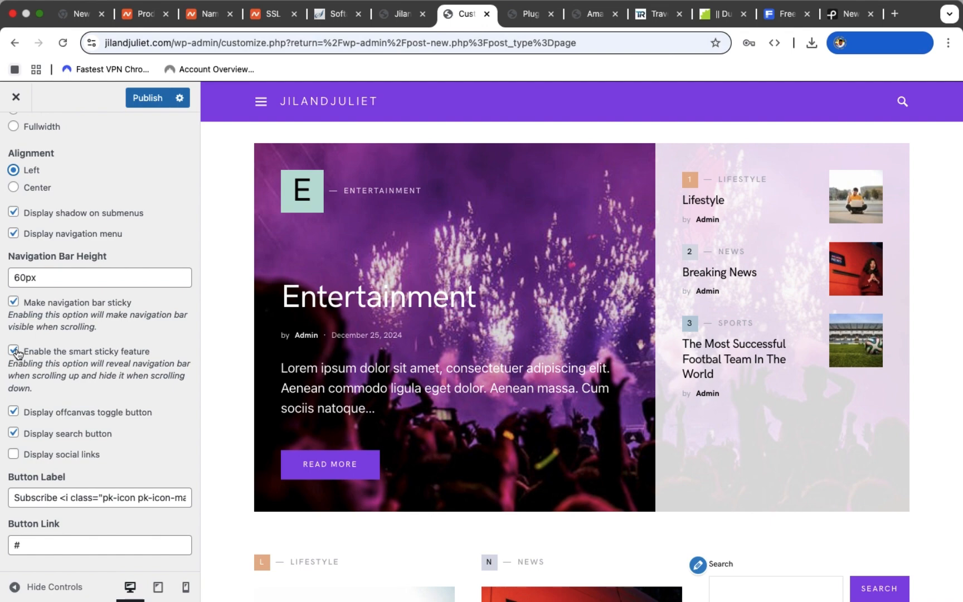
pyautogui.scroll(-6, 367, 343)
pyautogui.scroll(6, 367, 343)
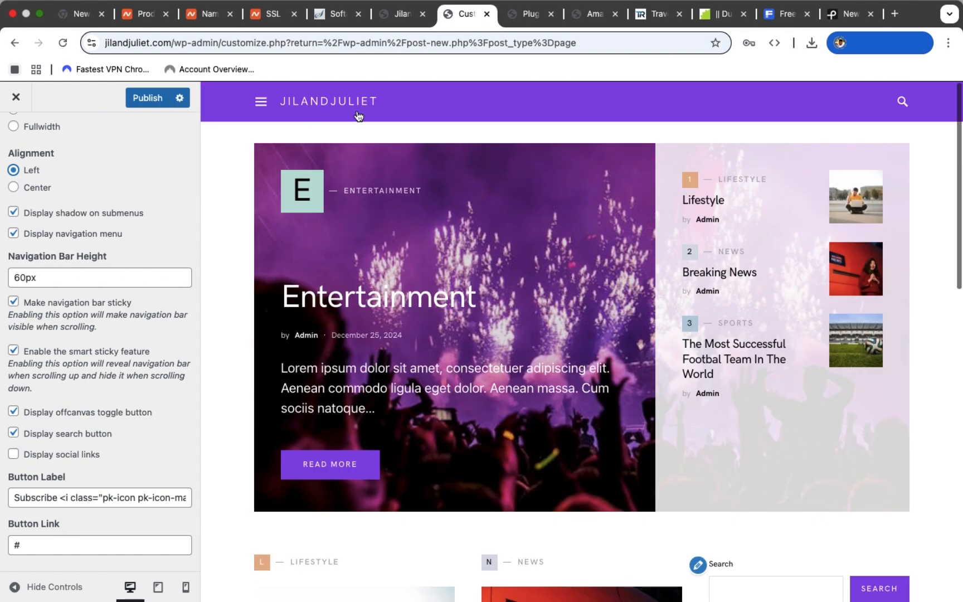
pyautogui.scroll(-5, 457, 277)
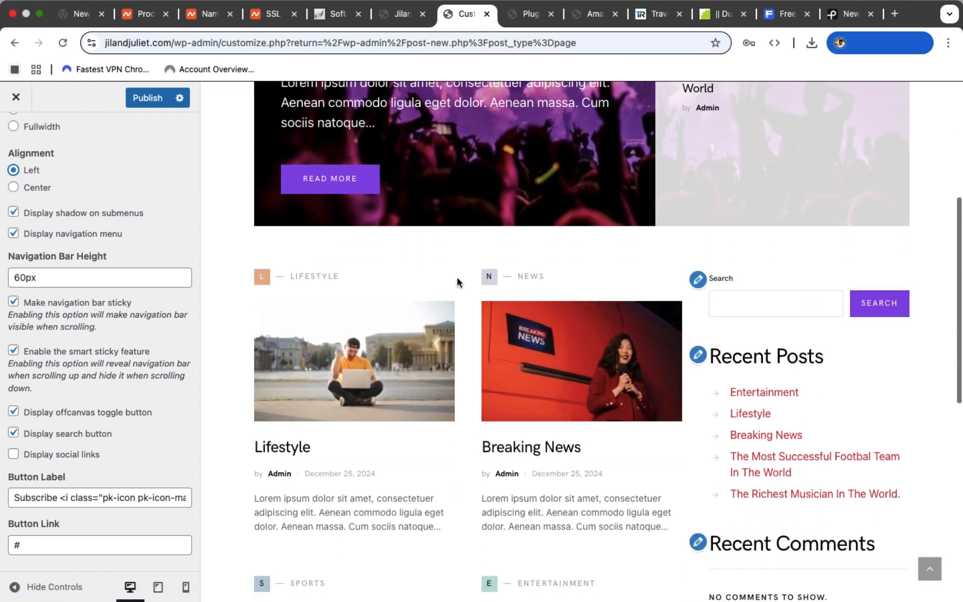
pyautogui.scroll(5, 456, 281)
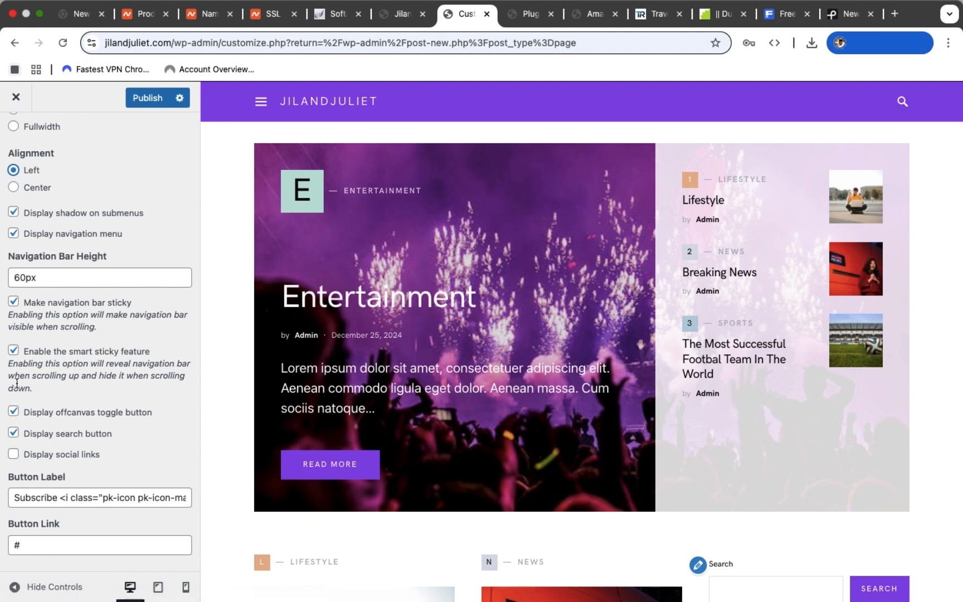
pyautogui.click(12, 351)
# Examine how the navigation bar behaves throughout the homepage preview with the smart sticky feature off.
pyautogui.scroll(-10, 413, 292)
pyautogui.scroll(12, 412, 290)
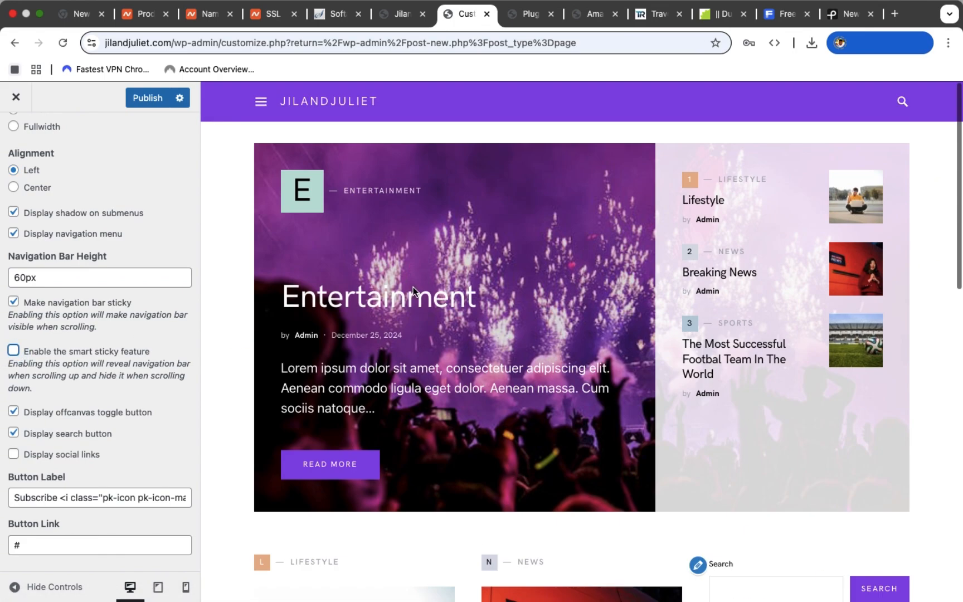
pyautogui.scroll(-1, 413, 290)
pyautogui.scroll(-10, 413, 290)
pyautogui.scroll(12, 413, 291)
pyautogui.scroll(-5, 413, 291)
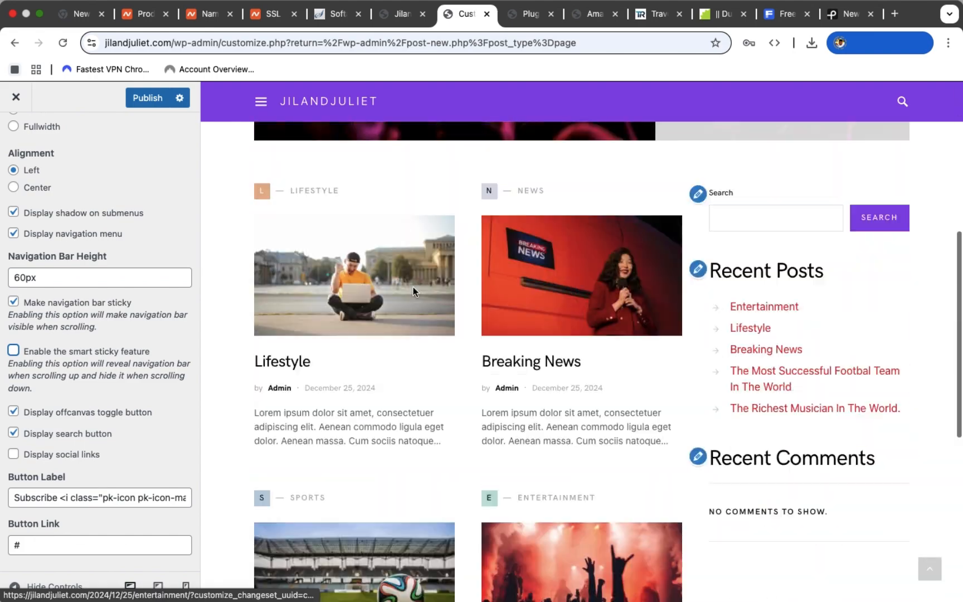
pyautogui.scroll(1, 413, 290)
pyautogui.scroll(5, 413, 290)
pyautogui.scroll(-10, 413, 290)
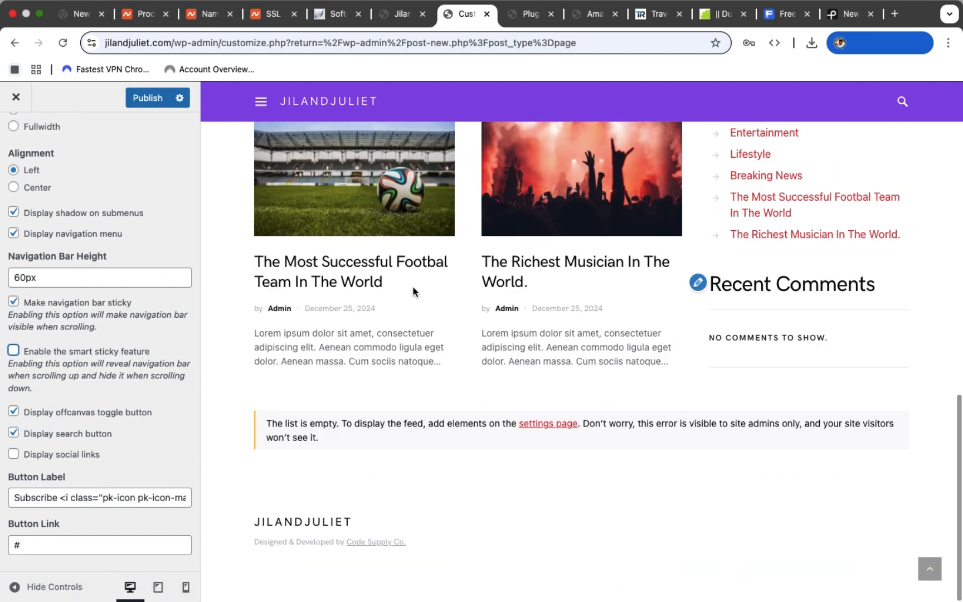
pyautogui.scroll(12, 413, 291)
pyautogui.scroll(-10, 413, 290)
pyautogui.scroll(12, 413, 286)
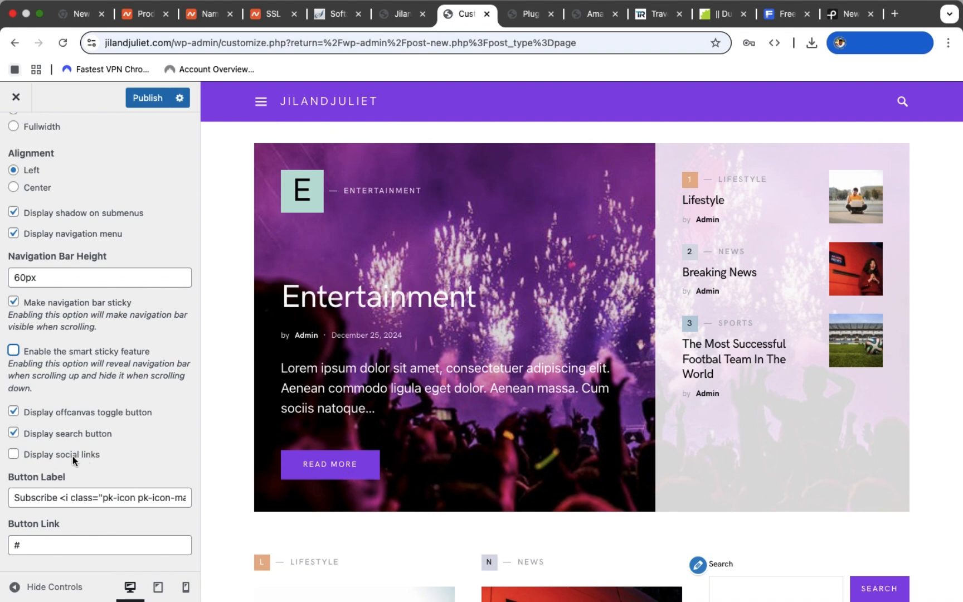
# Turn off the header's offcanvas toggle button and check the tablet and mobile previews before returning to desktop.
pyautogui.click(14, 413)
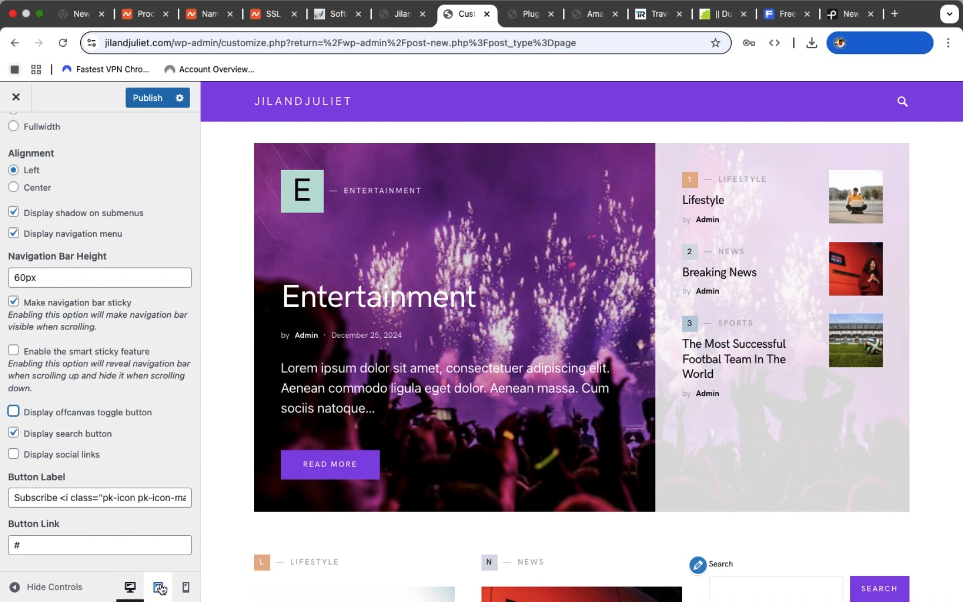
pyautogui.click(159, 587)
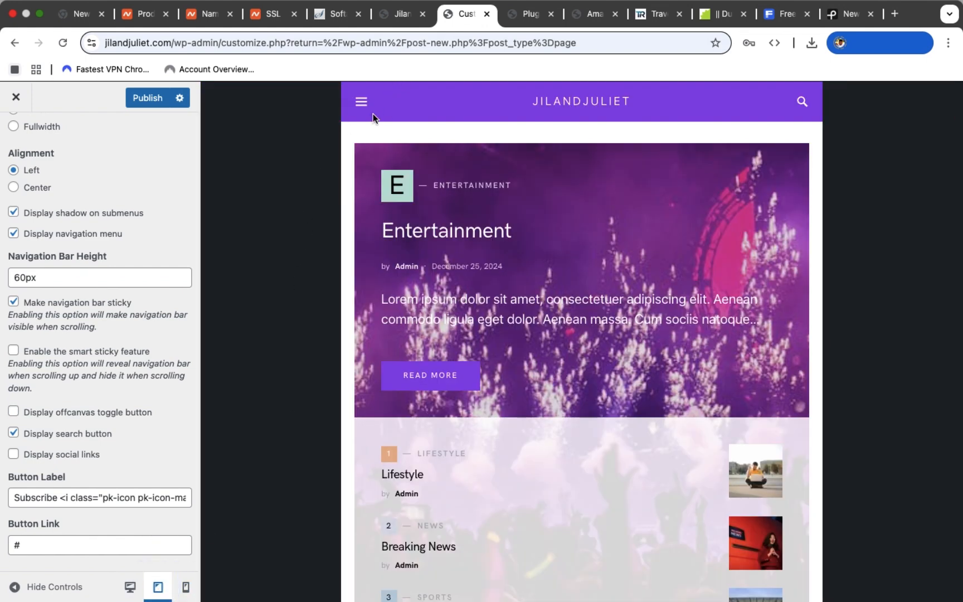
pyautogui.click(185, 588)
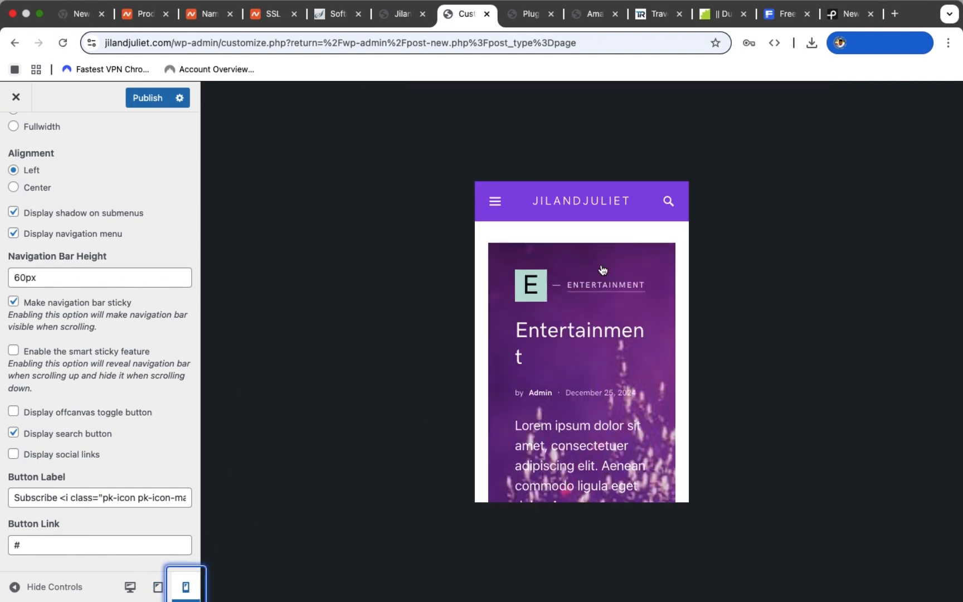
pyautogui.click(131, 588)
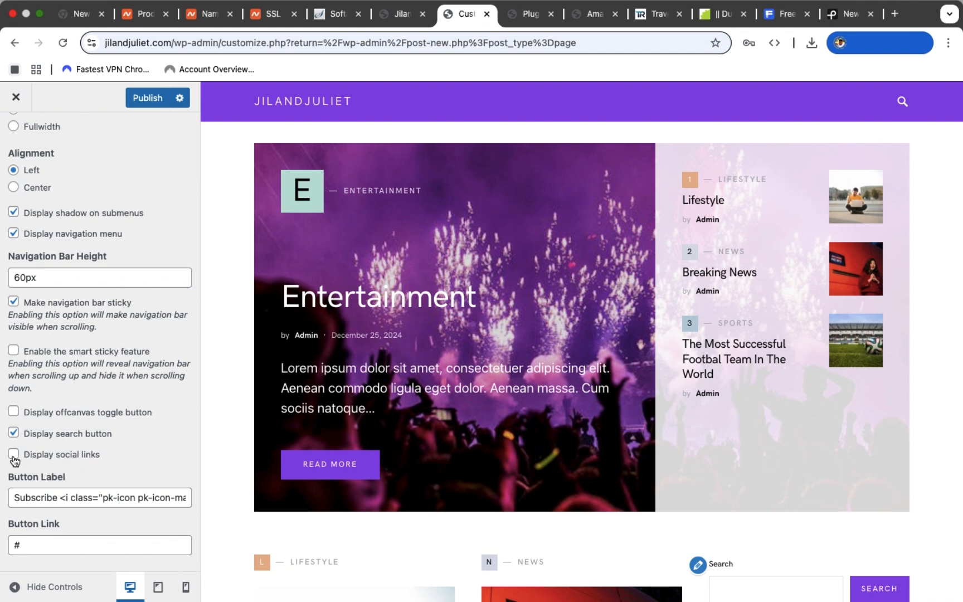
# Examine the header's Subscribe button in the full-width homepage preview with the customizer controls hidden, and restore the controls.
pyautogui.click(178, 498)
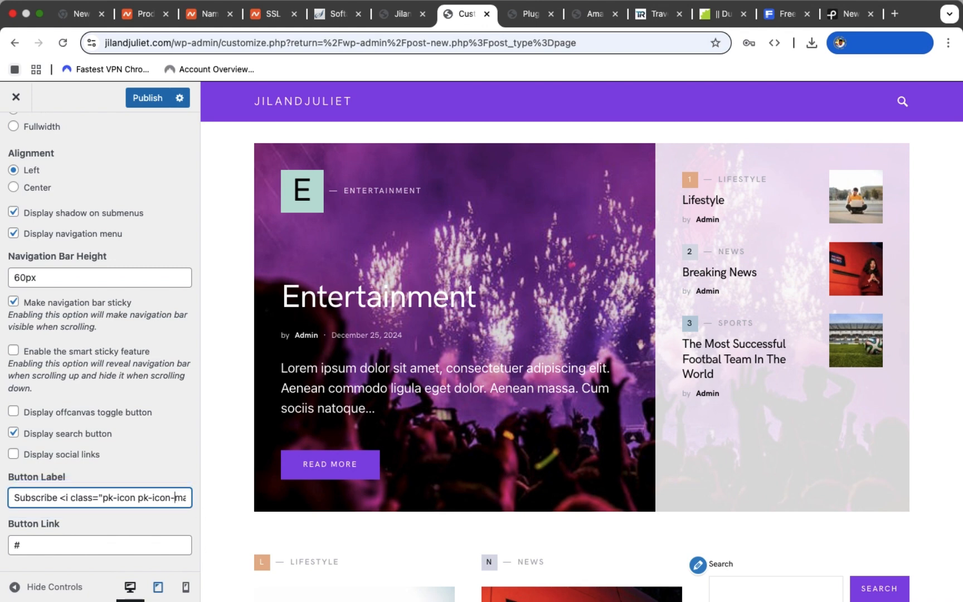
pyautogui.click(17, 587)
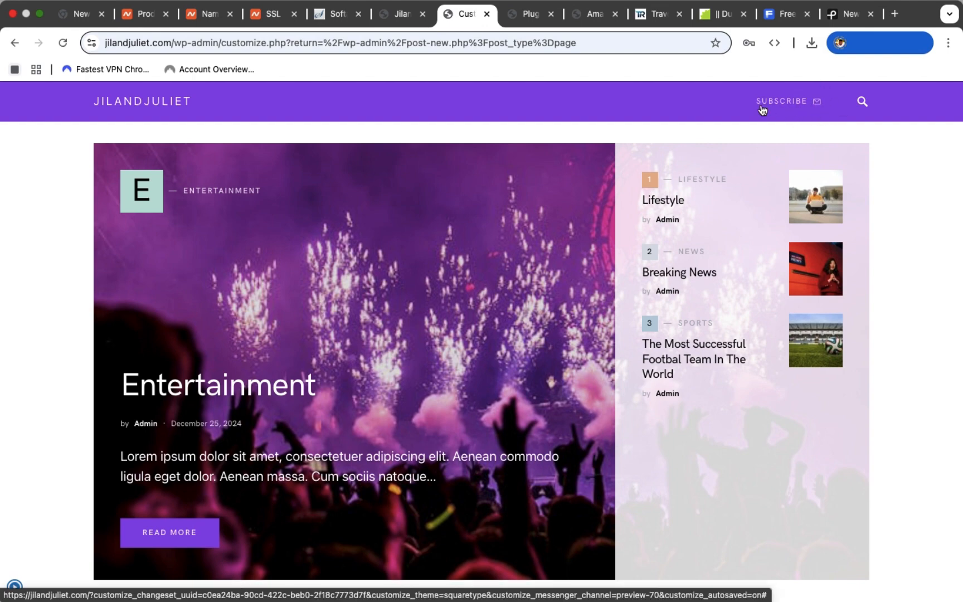
pyautogui.scroll(-15, 499, 229)
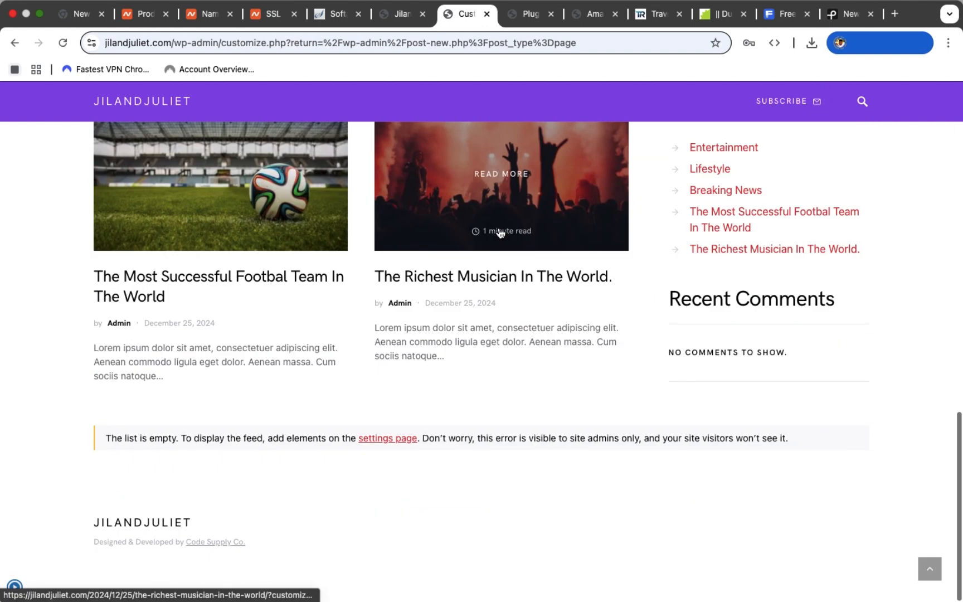
pyautogui.scroll(15, 500, 229)
pyautogui.moveTo(17, 569)
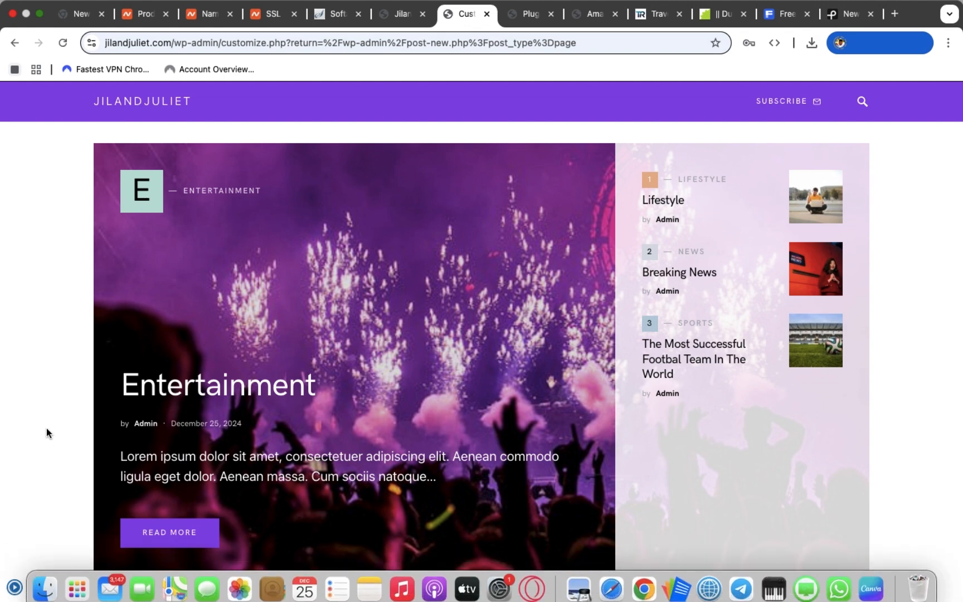
pyautogui.click(15, 586)
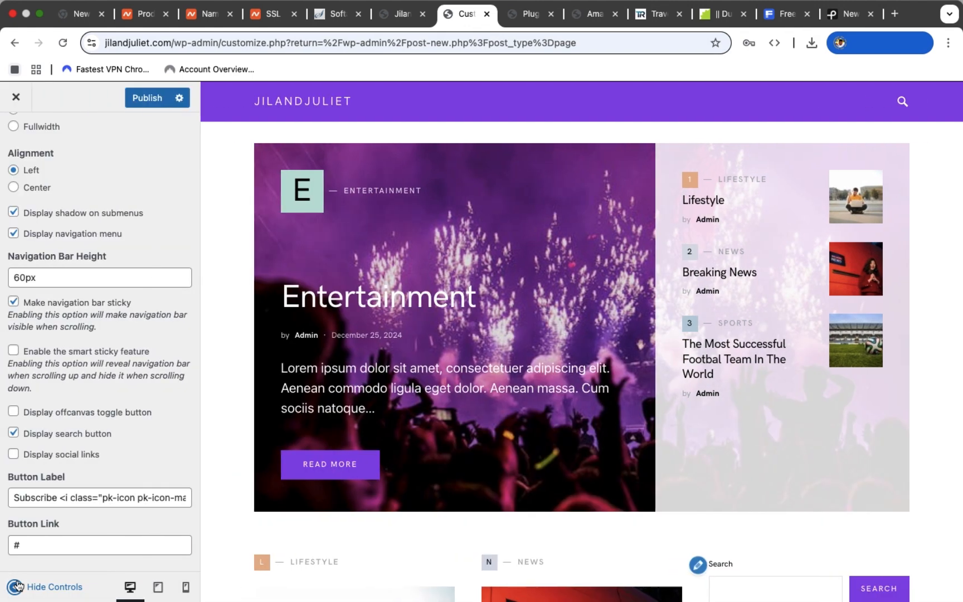
# Clear both the label and the link of the header button.
pyautogui.click(179, 497)
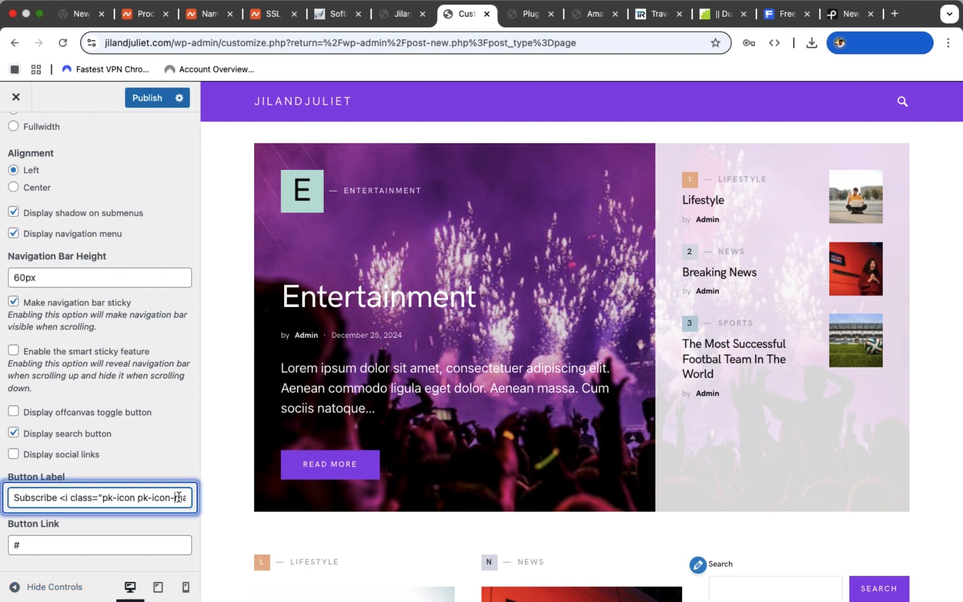
pyautogui.press('BackSpace')
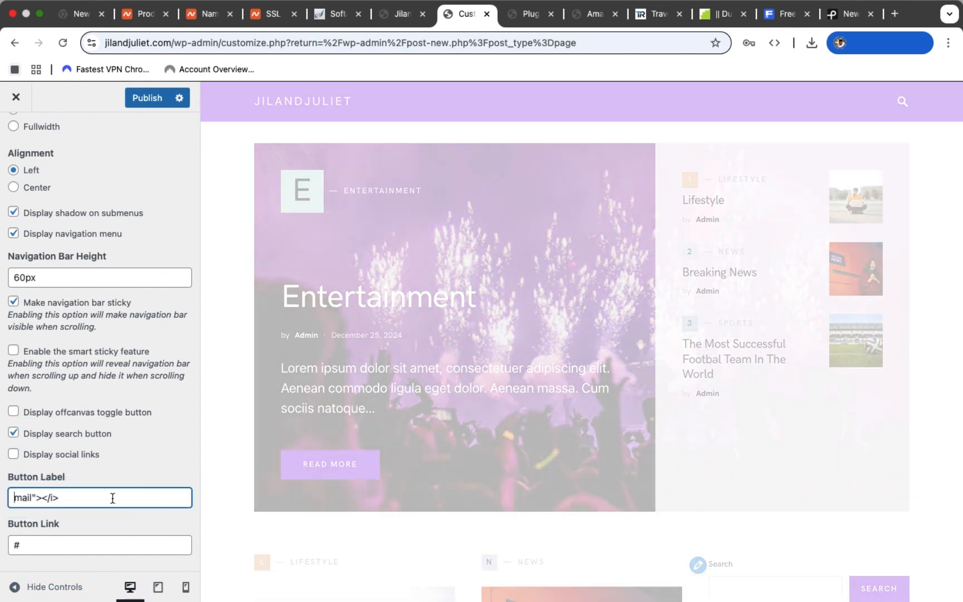
pyautogui.press('BackSpace')
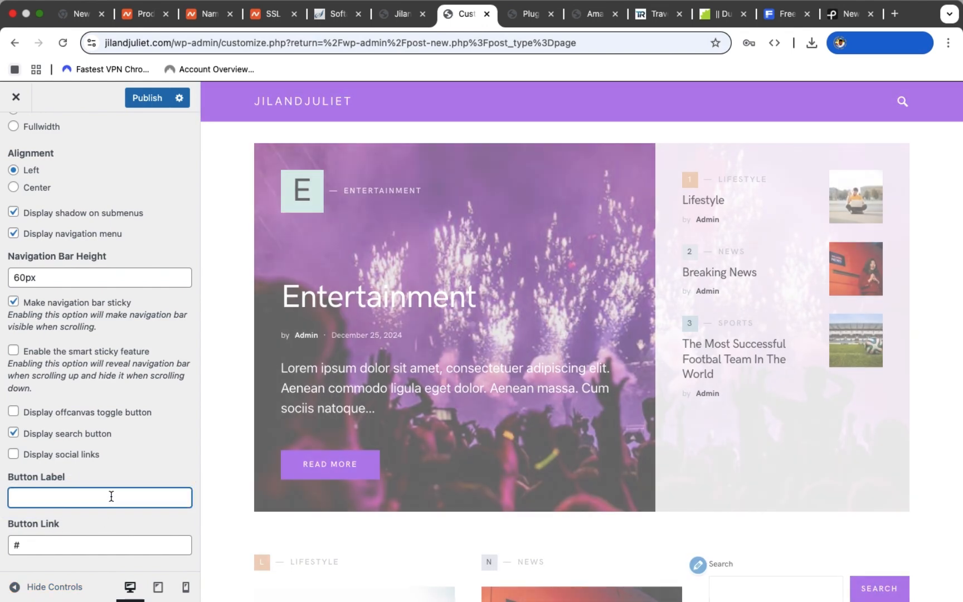
pyautogui.click(29, 543)
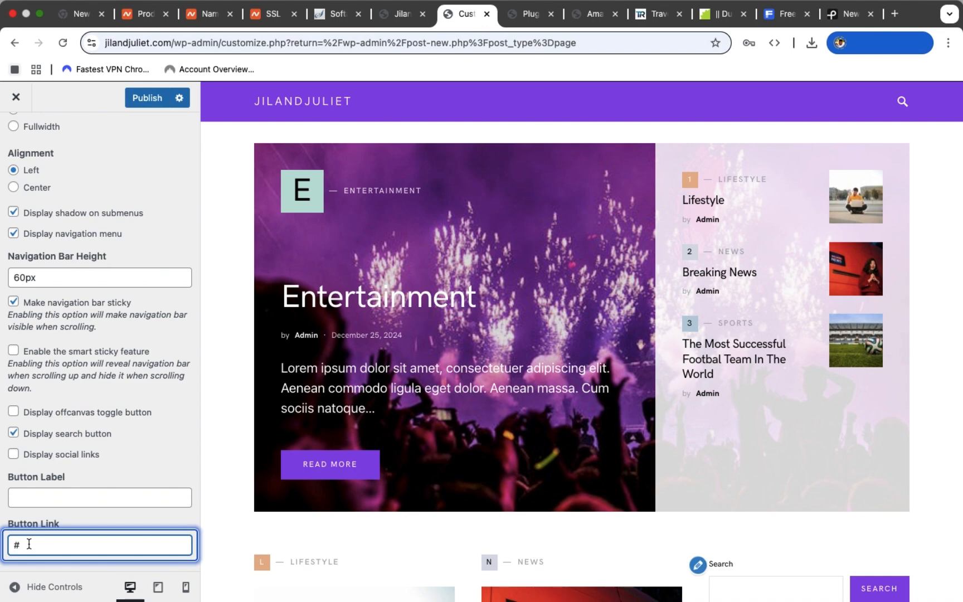
pyautogui.press('BackSpace')
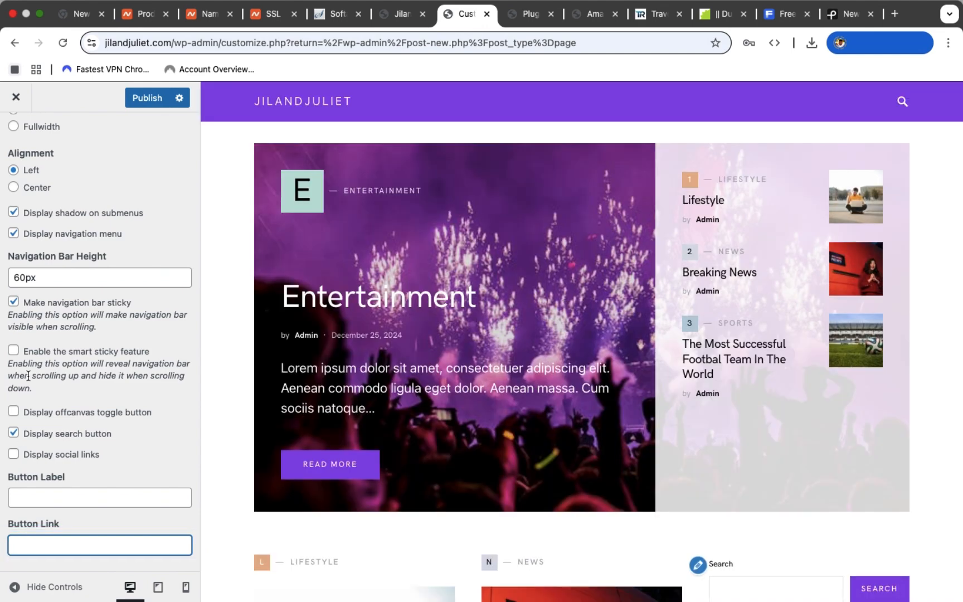
# Publish the header changes and return to the customizer's main list of settings.
pyautogui.click(147, 97)
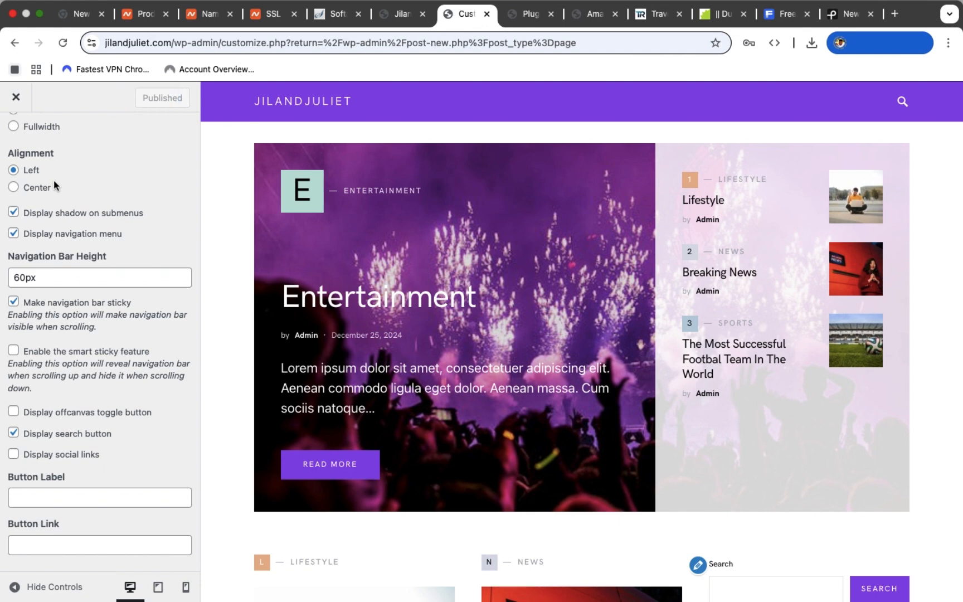
pyautogui.scroll(5, 53, 197)
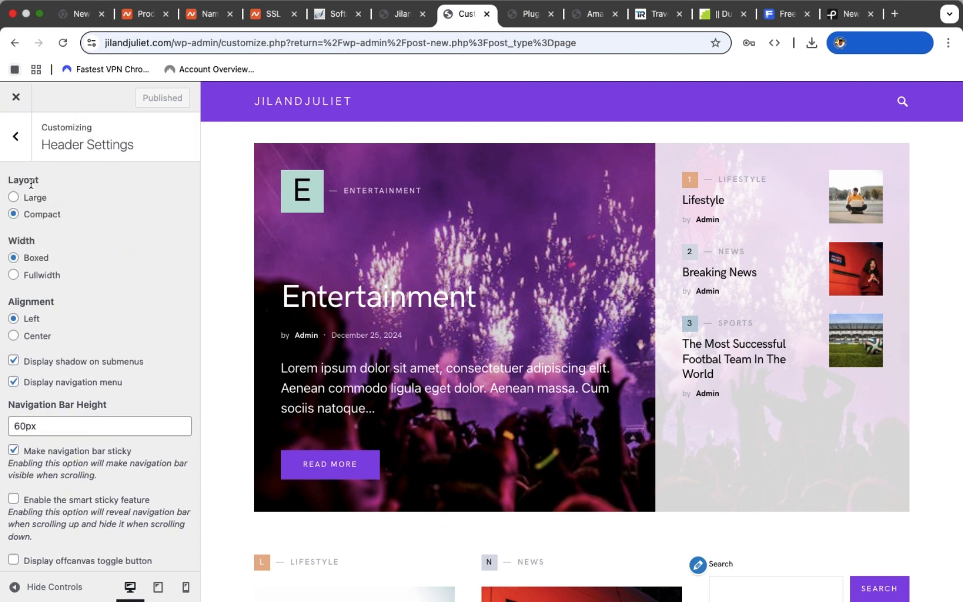
pyautogui.click(15, 136)
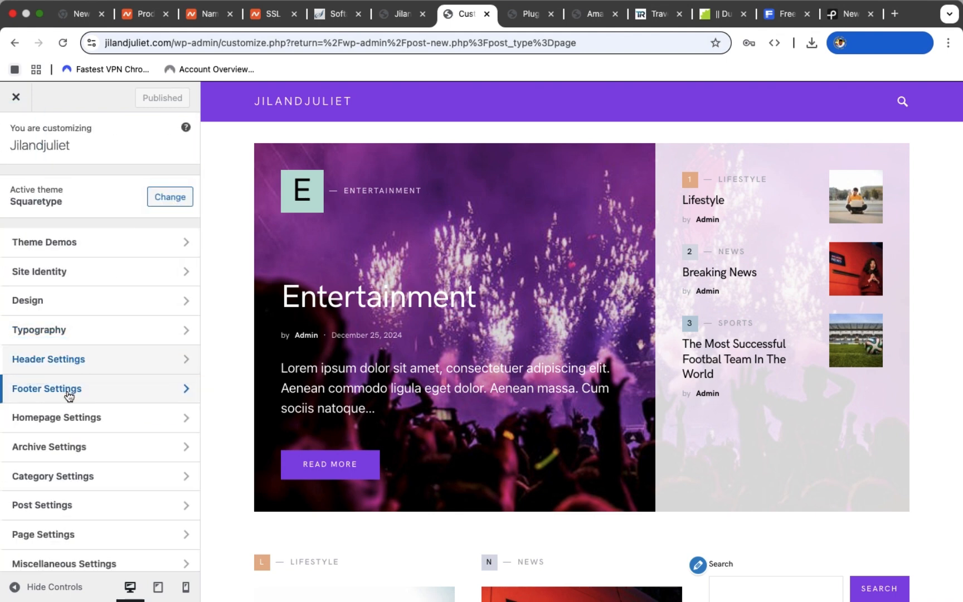
# Clear the existing footer text in the general footer settings.
pyautogui.click(75, 386)
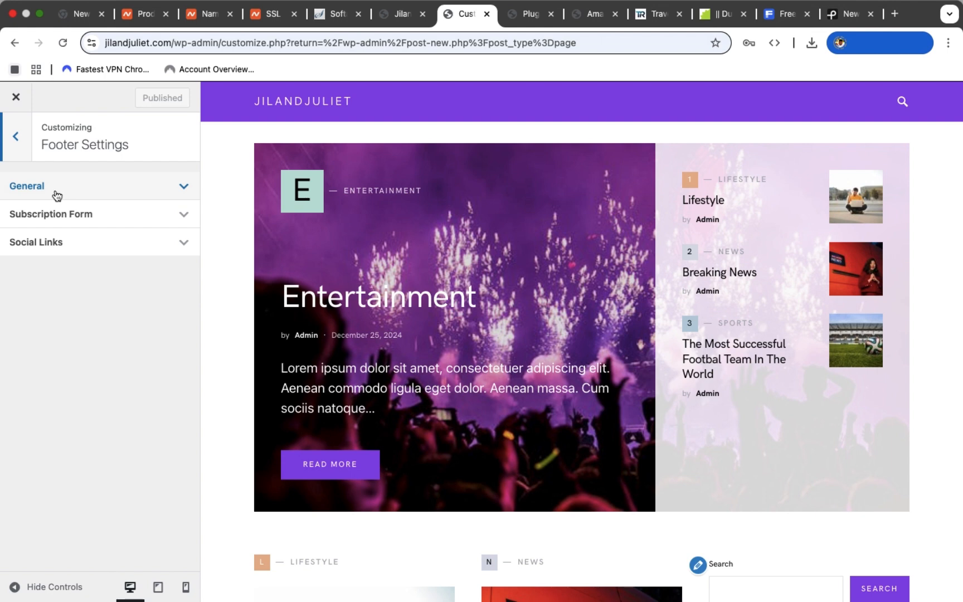
pyautogui.click(56, 190)
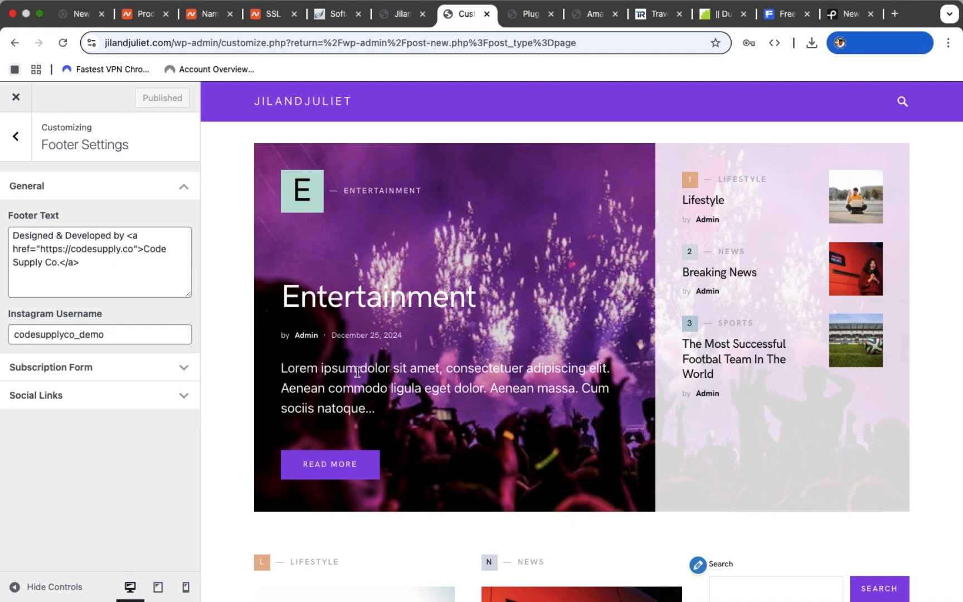
pyautogui.scroll(-15, 357, 371)
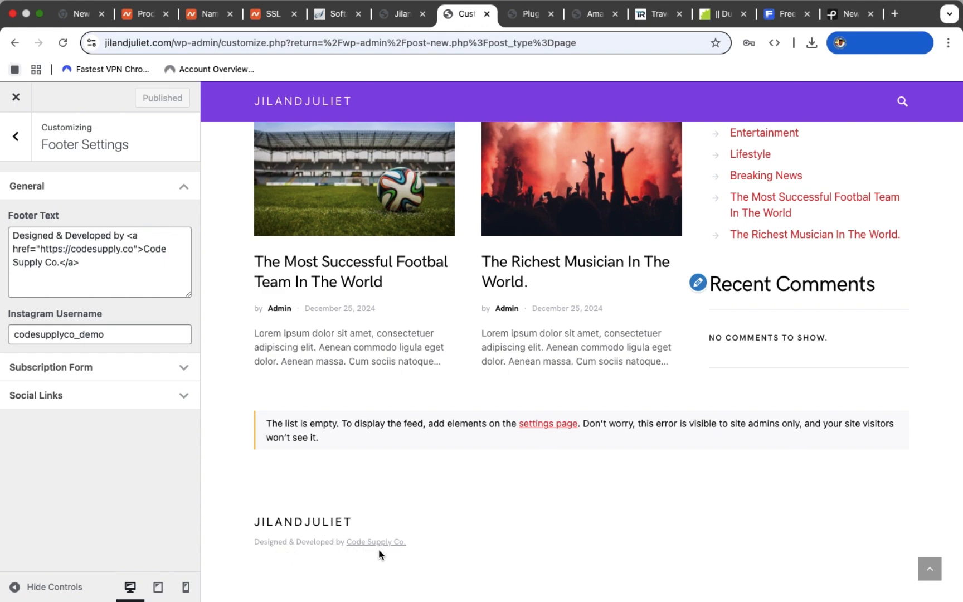
pyautogui.click(89, 264)
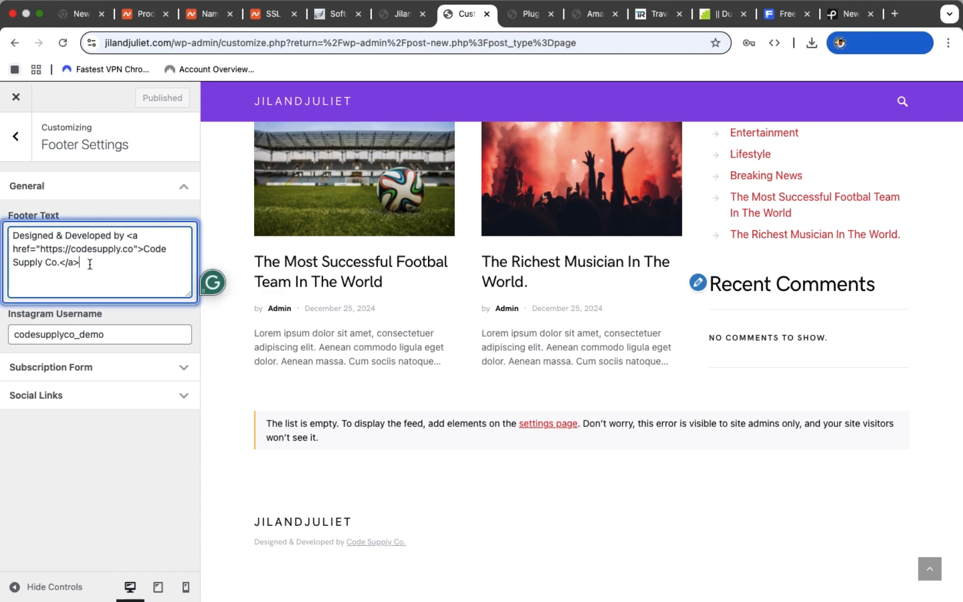
pyautogui.press('super+BackSpace')
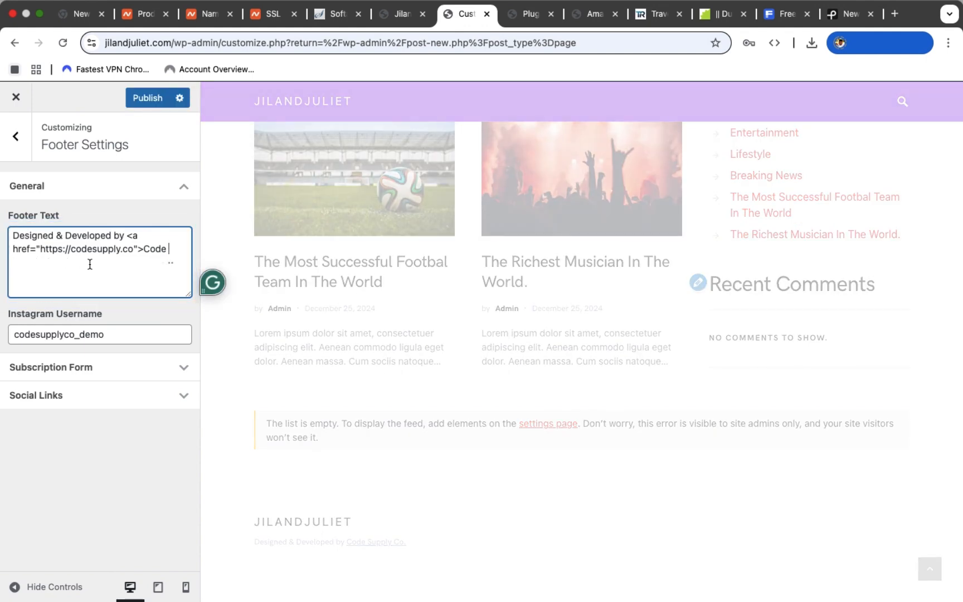
pyautogui.press('super+BackSpace')
pyautogui.press('super+BackSpace')
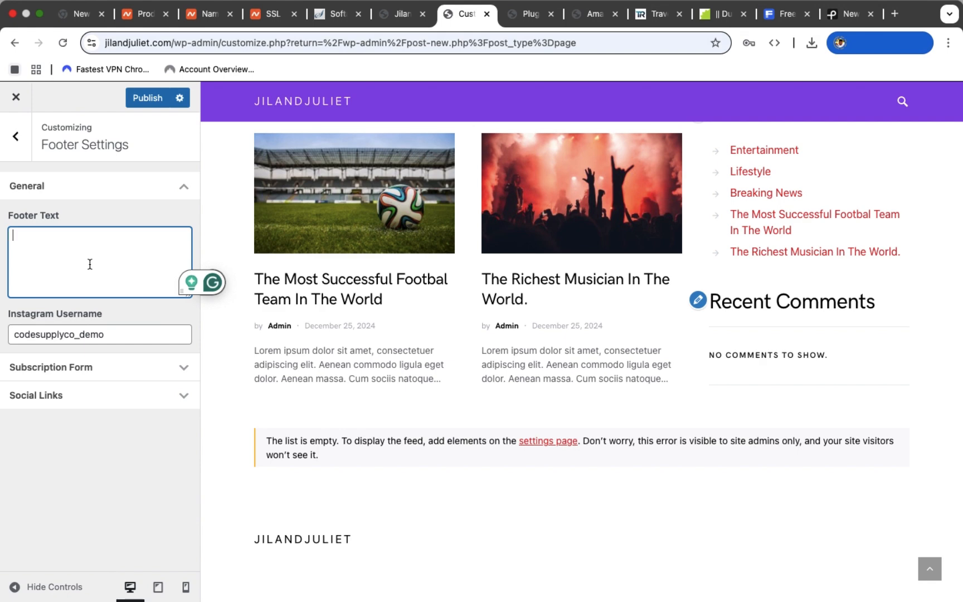
# Start the new footer text with a copyright symbol followed by the year, "© 2024".
pyautogui.press('ctrl+super+space')
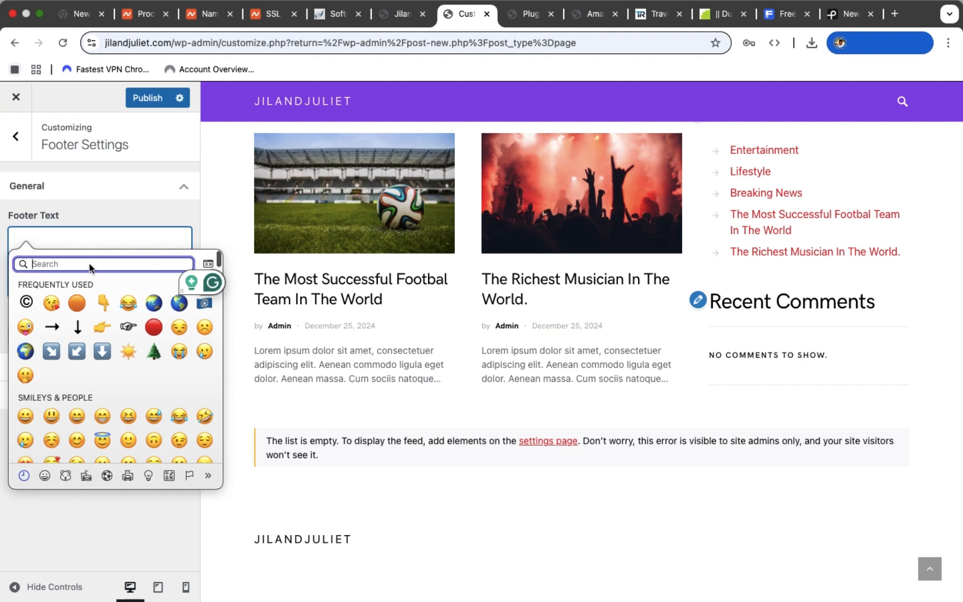
pyautogui.click(26, 302)
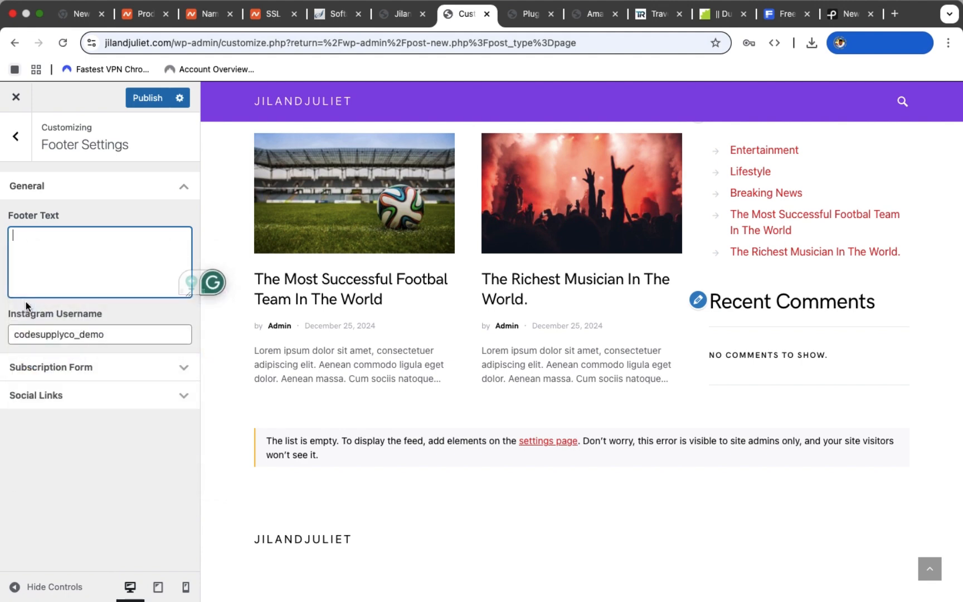
pyautogui.press('ctrl+super+space')
pyautogui.click(25, 303)
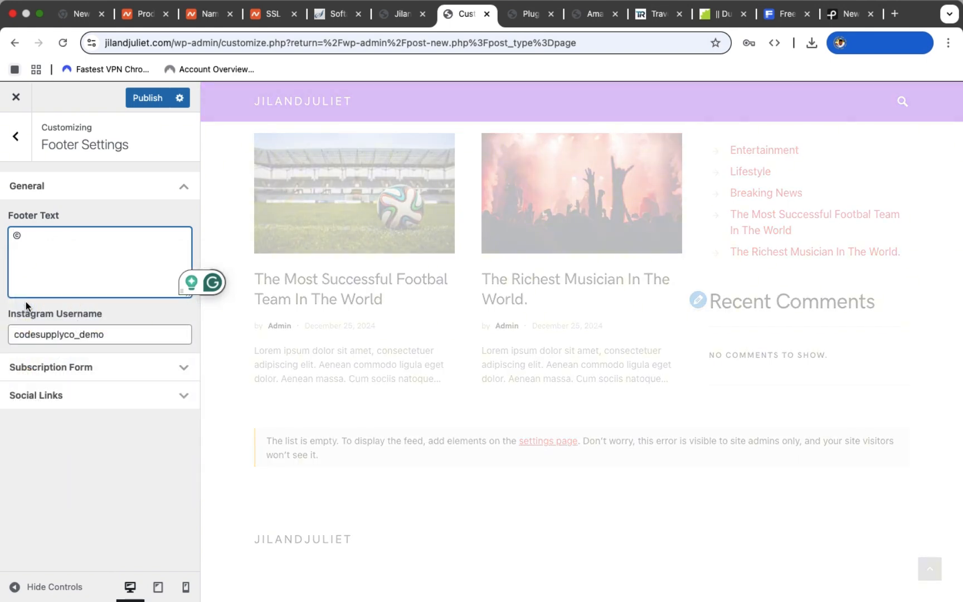
pyautogui.write('20')
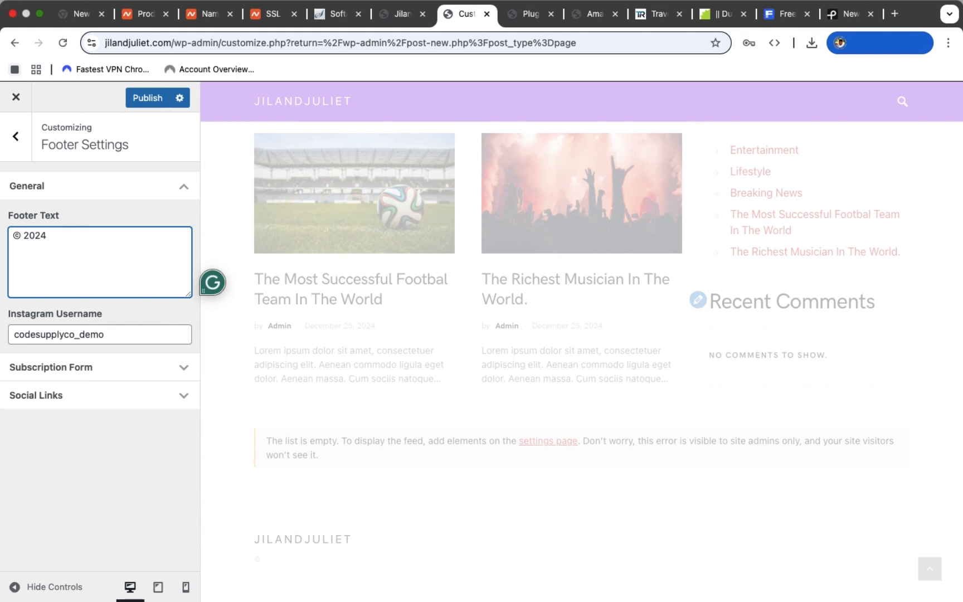
pyautogui.write('24')
# Copy the site's domain from the page address into the footer text after the year, capitalized as "Jilandjuliet.com".
pyautogui.click(173, 45)
pyautogui.click(172, 46)
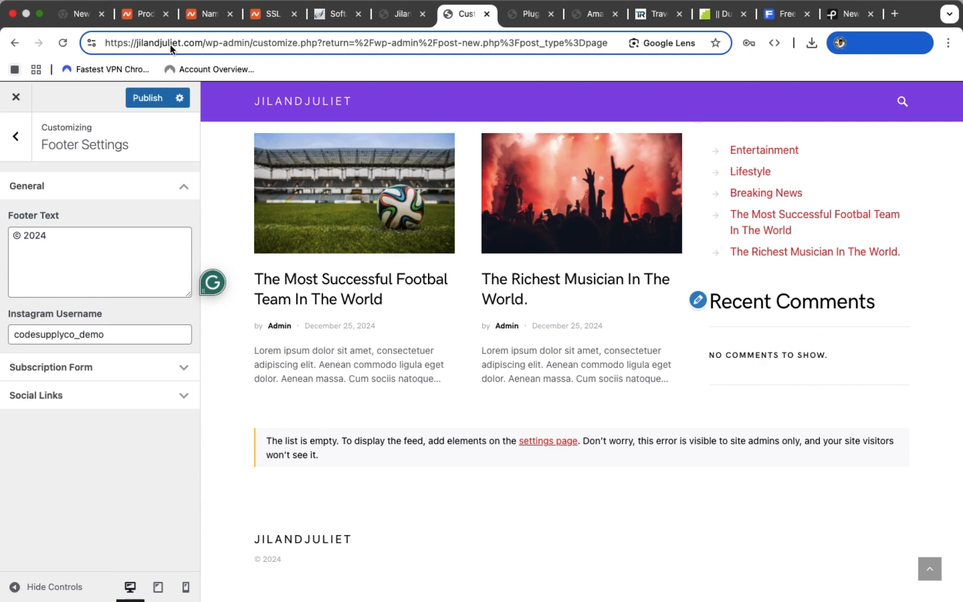
pyautogui.moveTo(201, 43); pyautogui.dragTo(135, 42)
pyautogui.press('super+c')
pyautogui.click(57, 237)
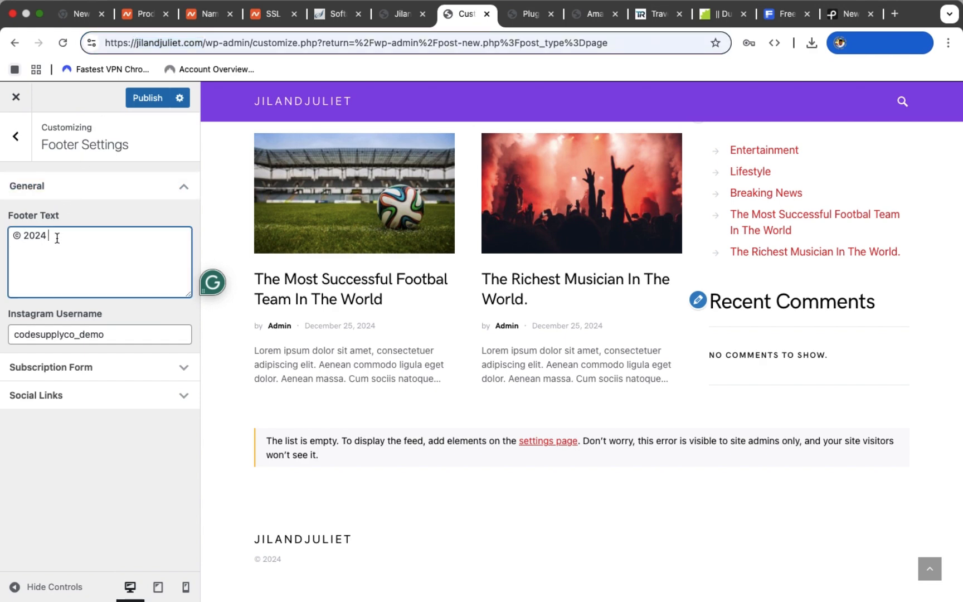
pyautogui.press('super+v')
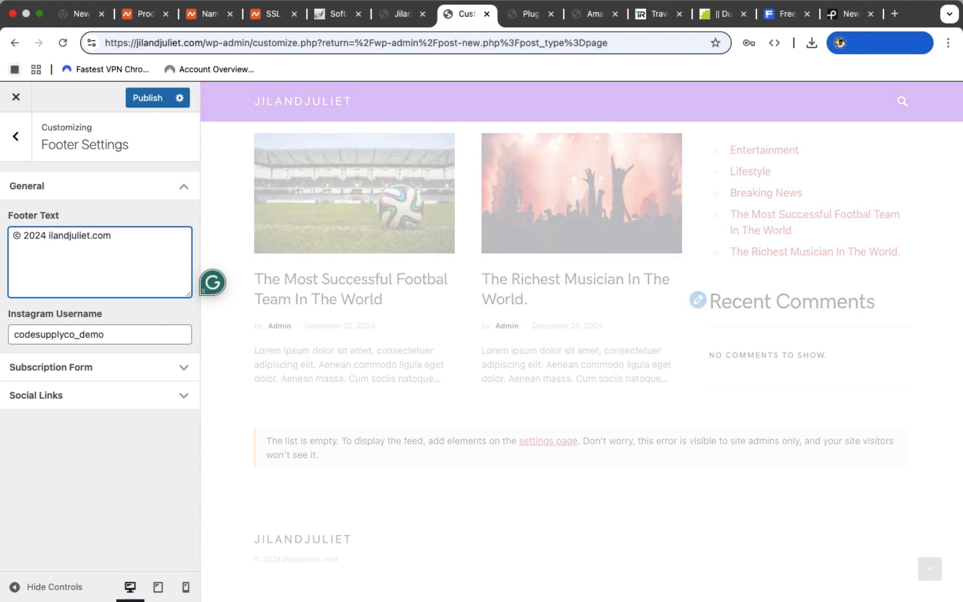
pyautogui.write('J')
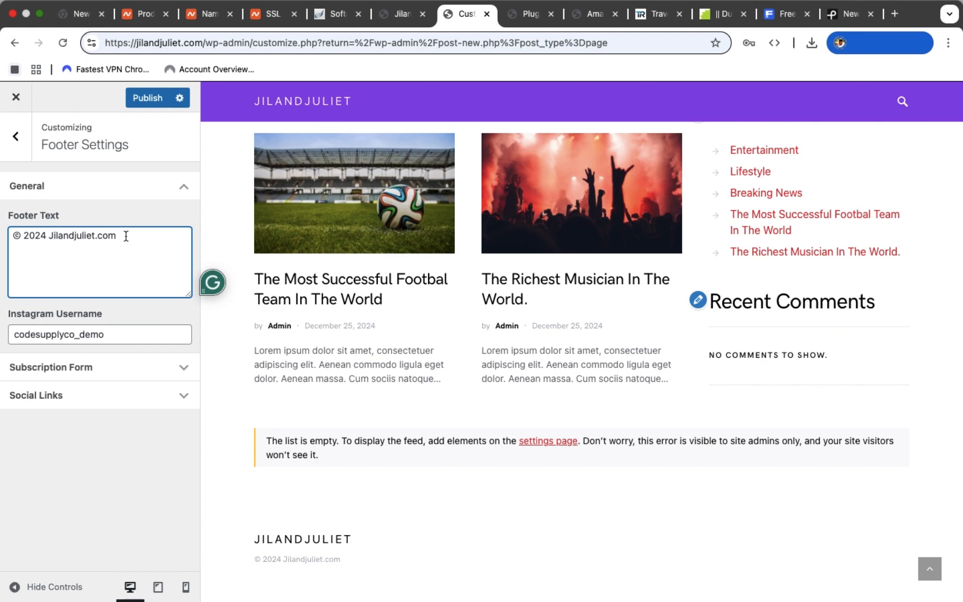
# Append "| All Right Reserved | Designed By Kaatruths Team." to the footer text and check the footer in the preview.
pyautogui.click(126, 242)
pyautogui.write('All ')
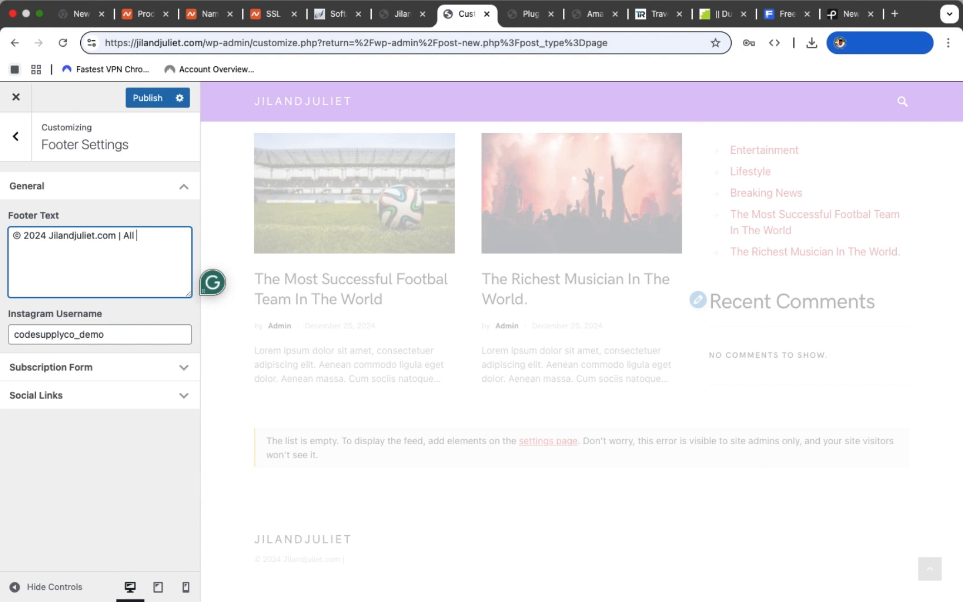
pyautogui.write('Right Reserved | Designed')
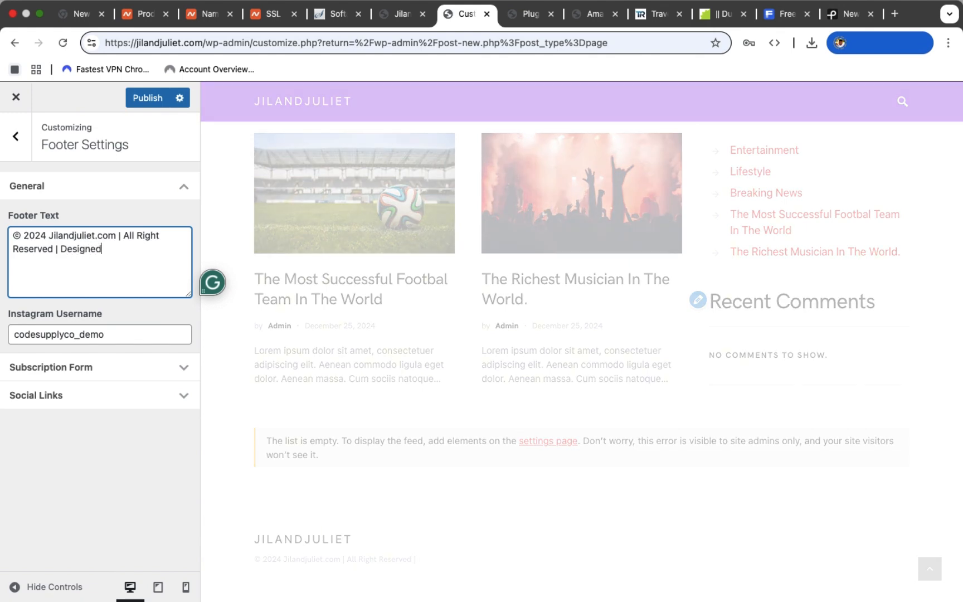
pyautogui.write(' By KAA')
pyautogui.press('BackSpace')
pyautogui.write('aatruth')
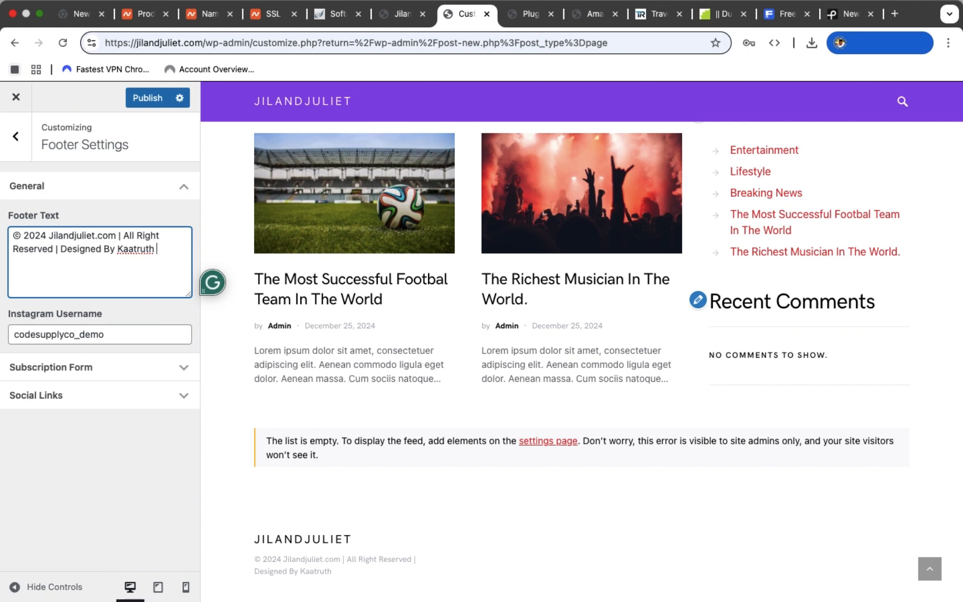
pyautogui.write('s')
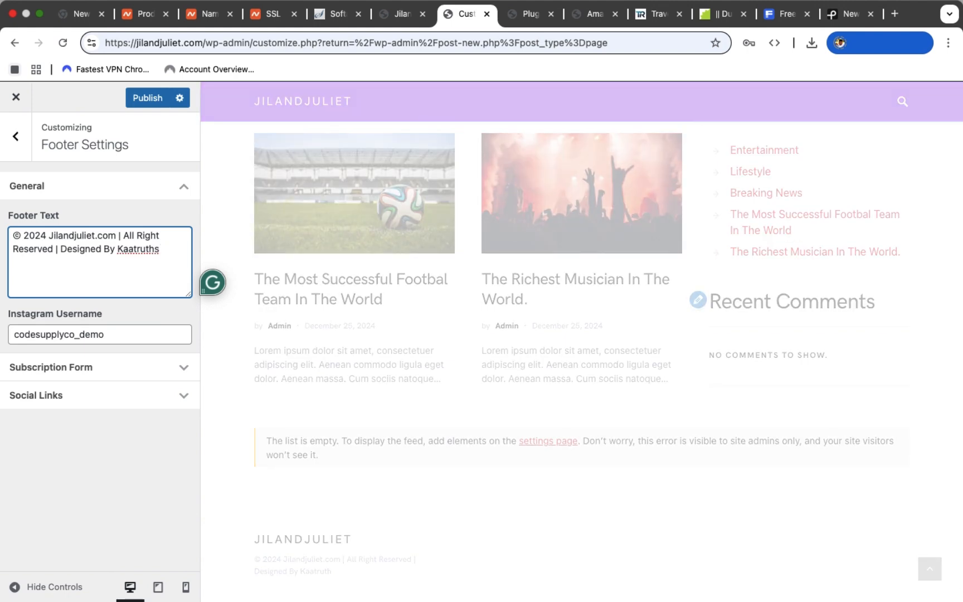
pyautogui.write(' Team')
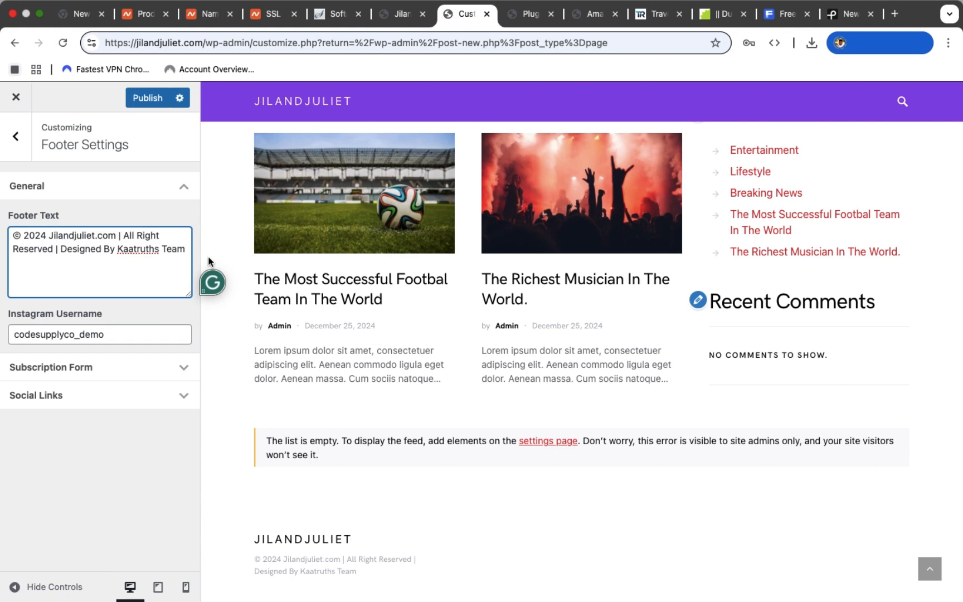
pyautogui.write('.')
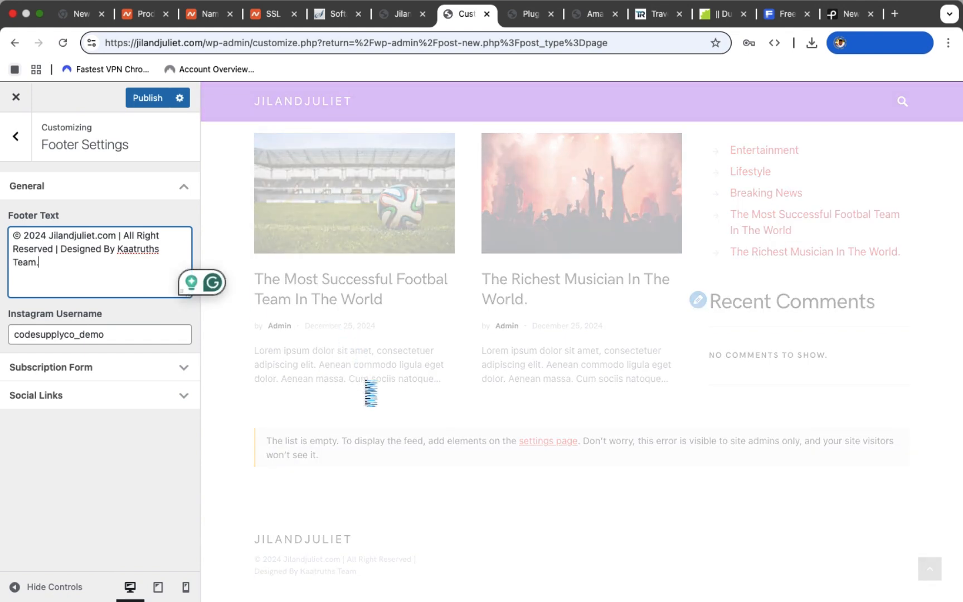
pyautogui.scroll(-1, 364, 387)
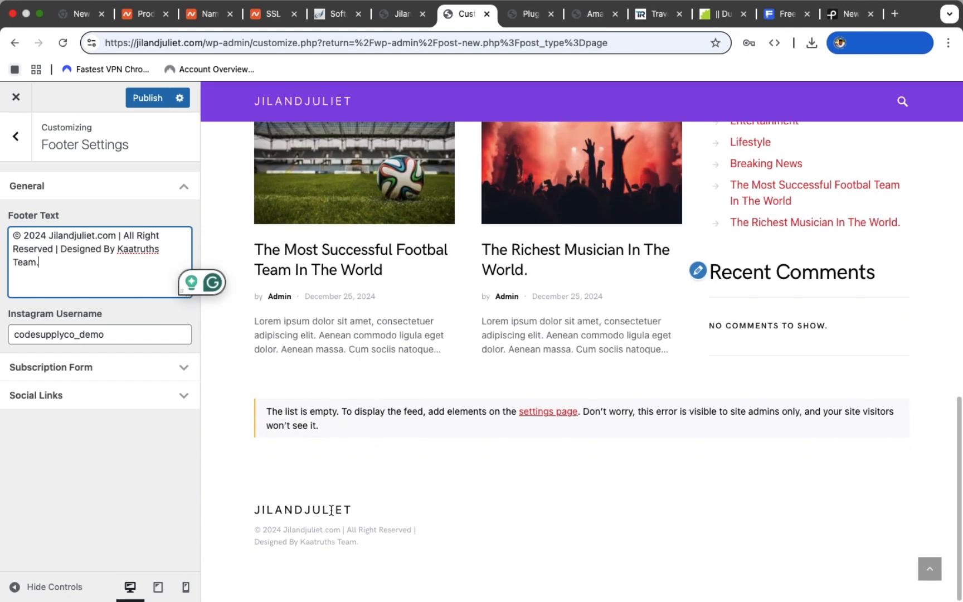
pyautogui.click(356, 535)
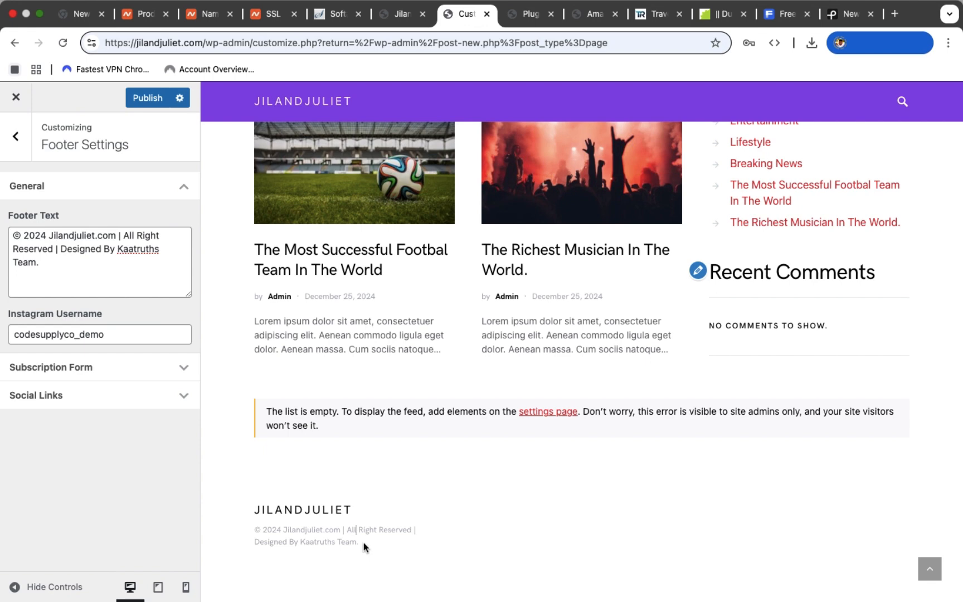
pyautogui.moveTo(363, 542); pyautogui.dragTo(235, 533)
pyautogui.click(232, 509)
# Clear the footer's Instagram username and expand the subscription form and social links options.
pyautogui.click(121, 337)
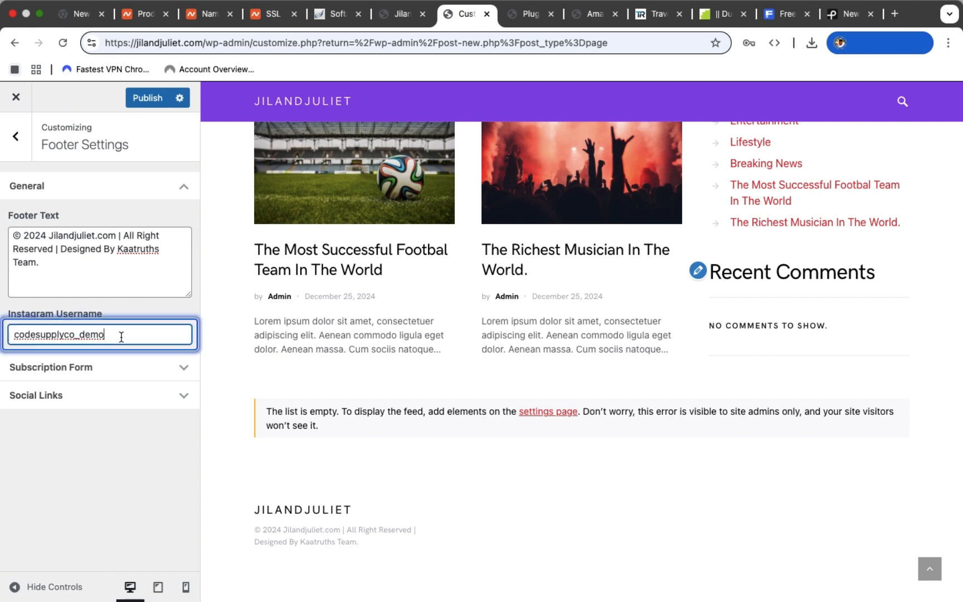
pyautogui.press('super+BackSpace')
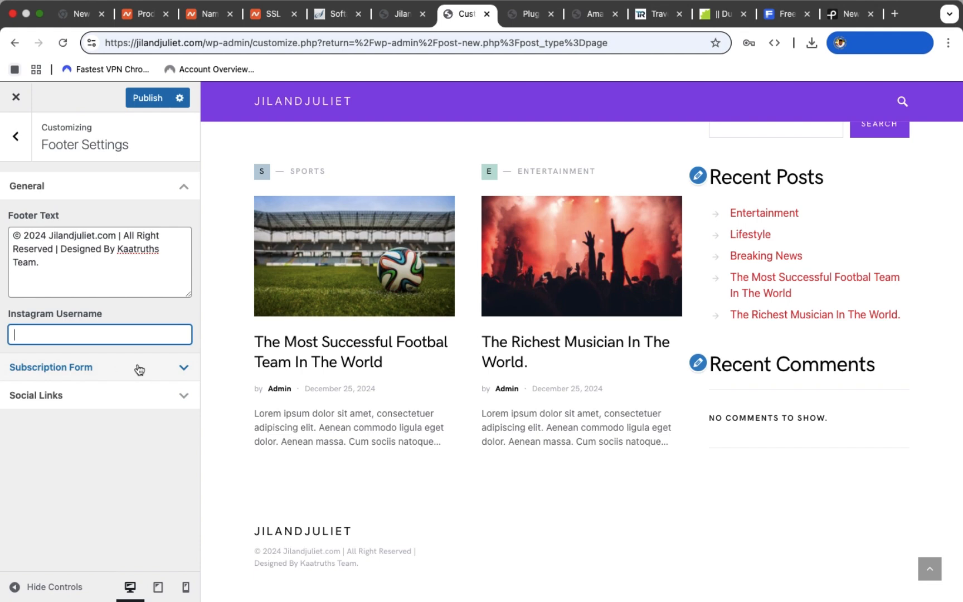
pyautogui.click(144, 370)
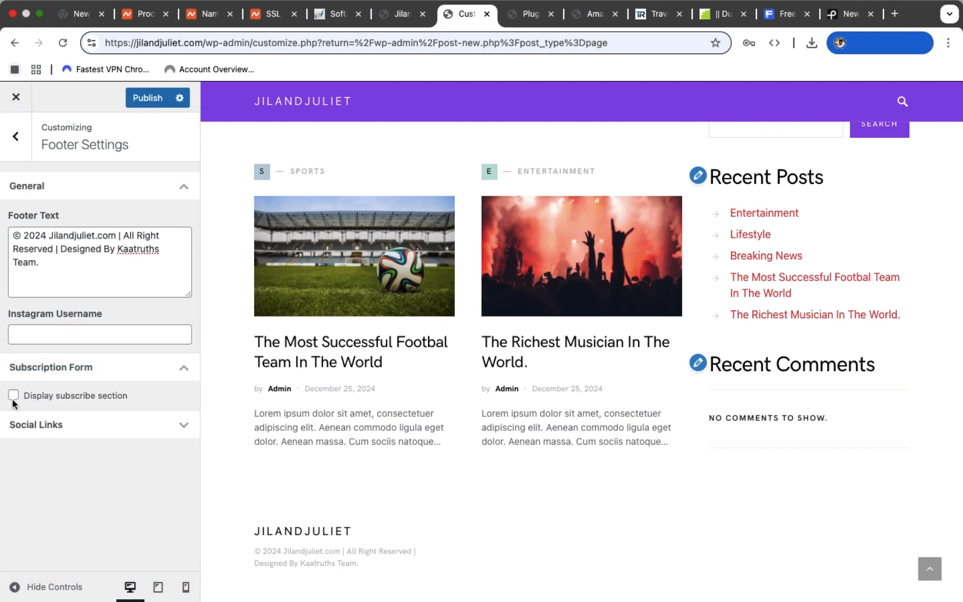
pyautogui.click(91, 428)
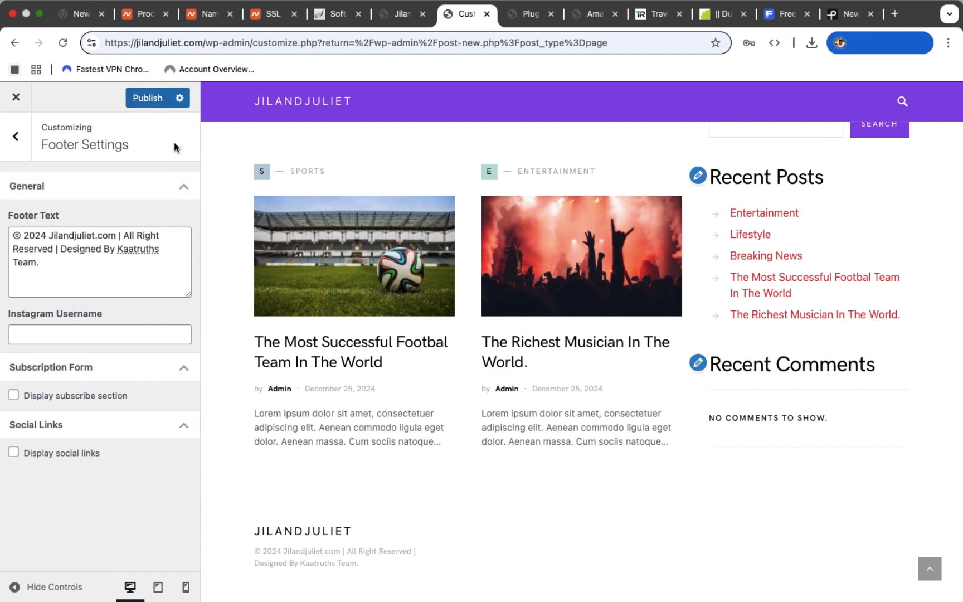
# Publish the footer changes and return to the customizer's main list of settings.
pyautogui.click(149, 97)
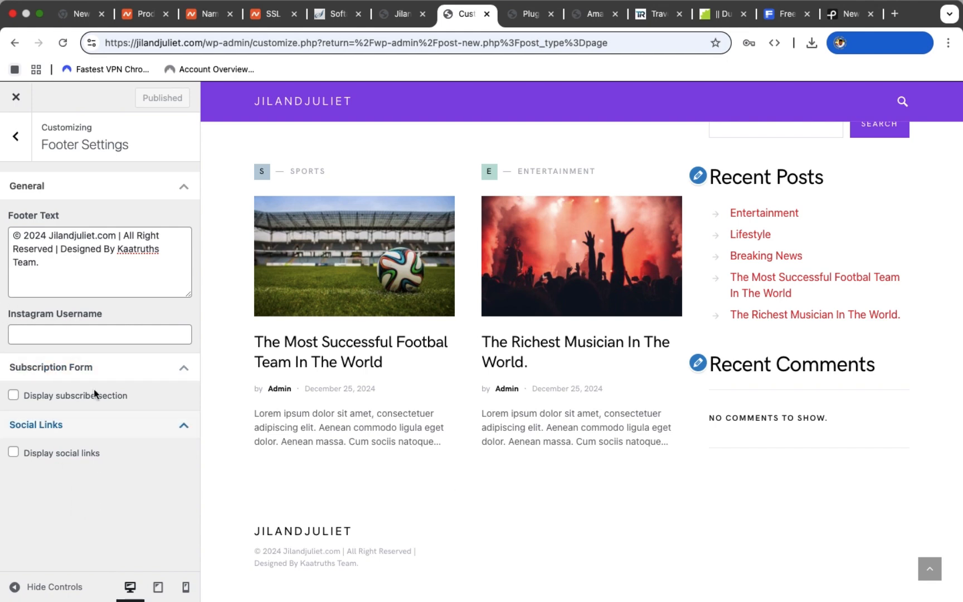
pyautogui.click(17, 148)
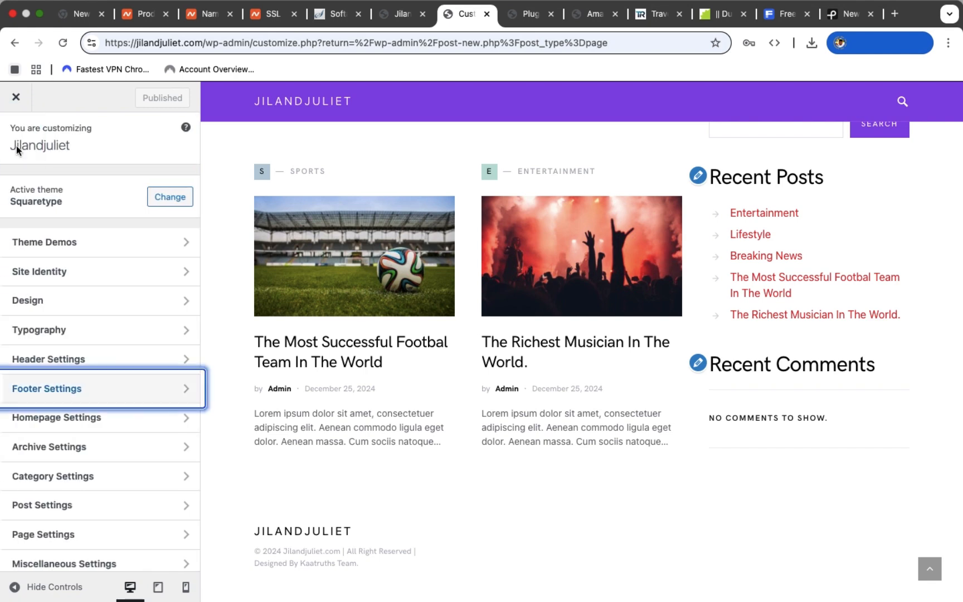
# Set the homepage hero section's layout to Fullwidth and check the homepage in the preview.
pyautogui.click(68, 417)
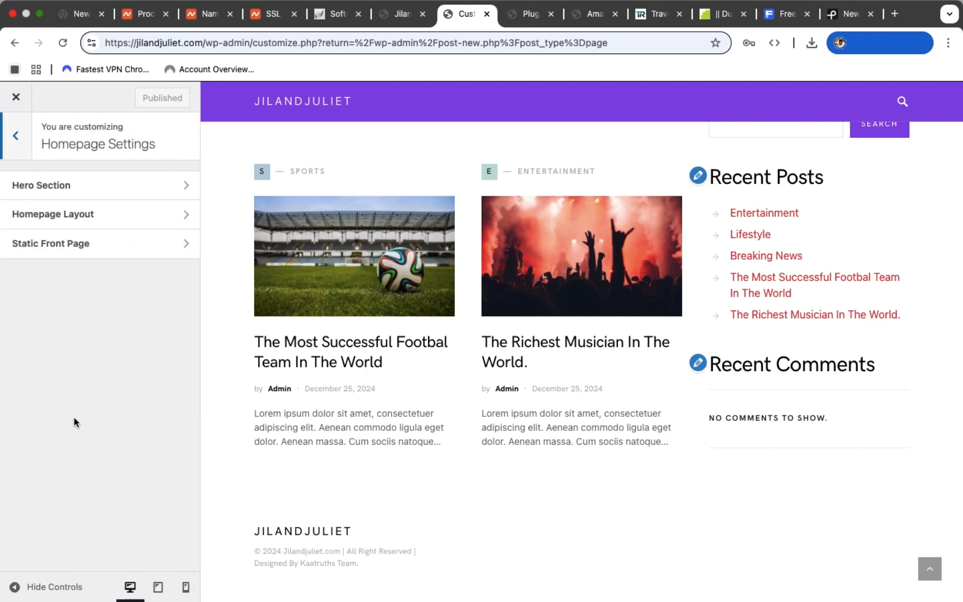
pyautogui.click(61, 195)
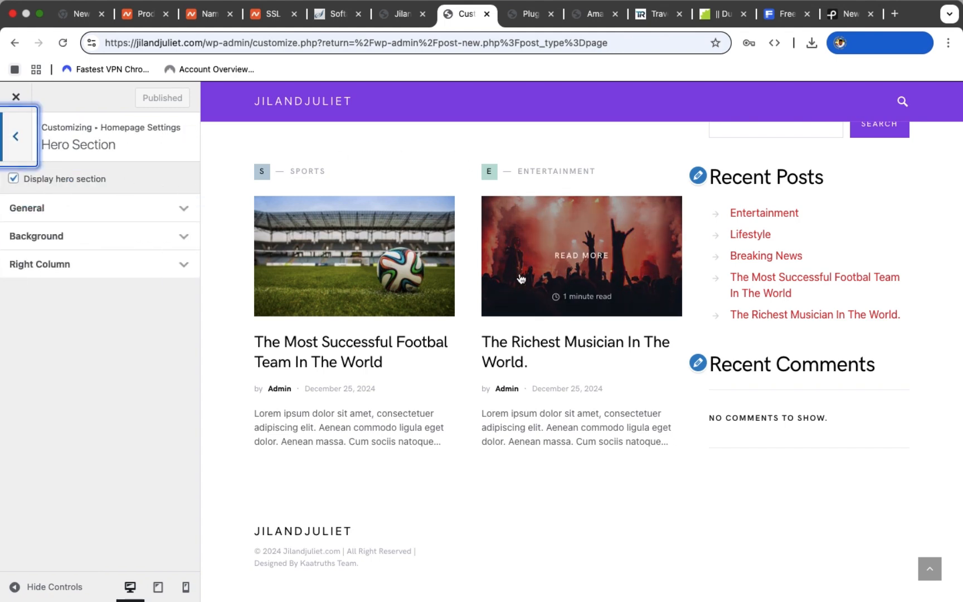
pyautogui.scroll(5, 521, 278)
pyautogui.scroll(3, 521, 278)
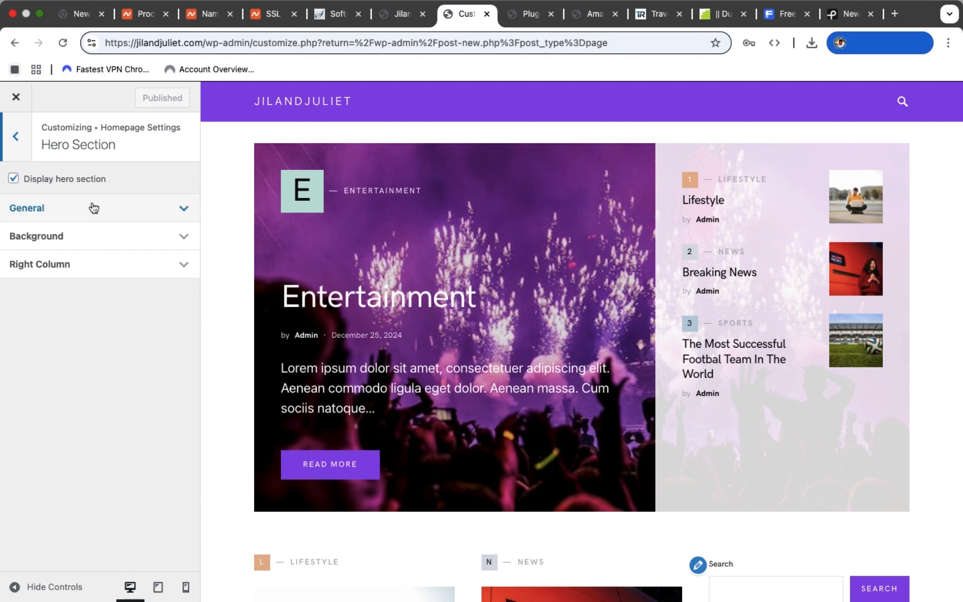
pyautogui.click(94, 208)
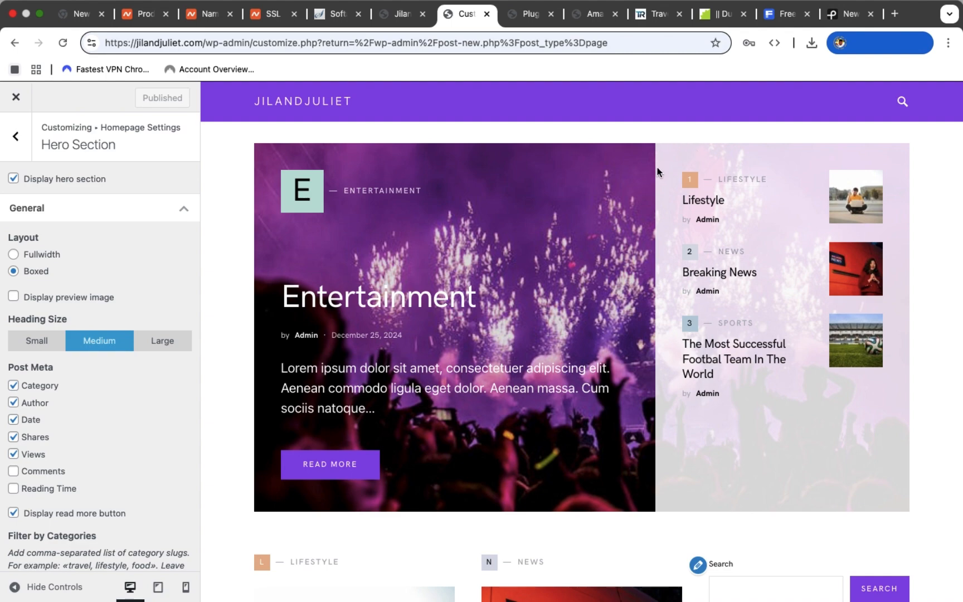
pyautogui.click(13, 255)
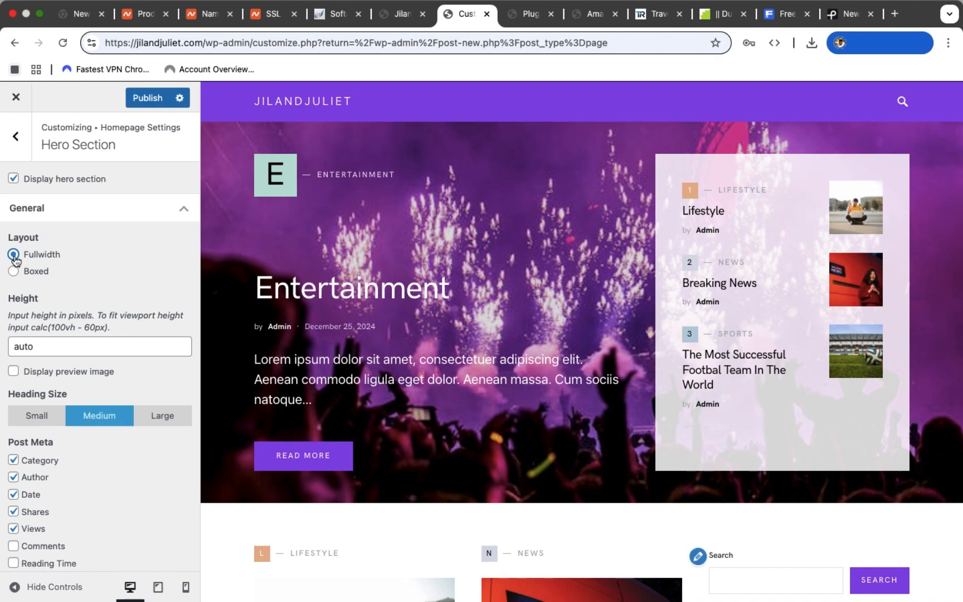
pyautogui.scroll(-6, 697, 259)
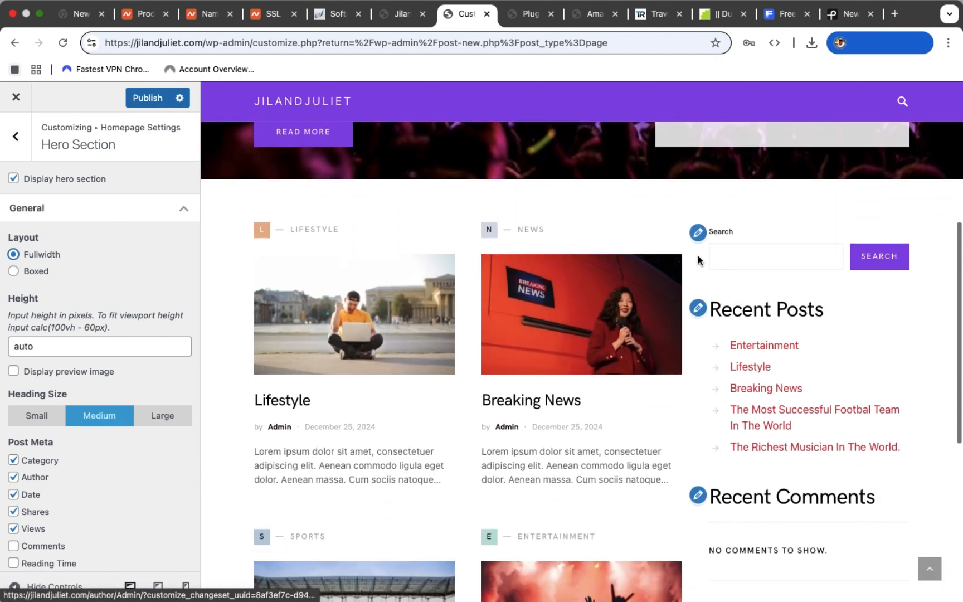
pyautogui.scroll(6, 698, 258)
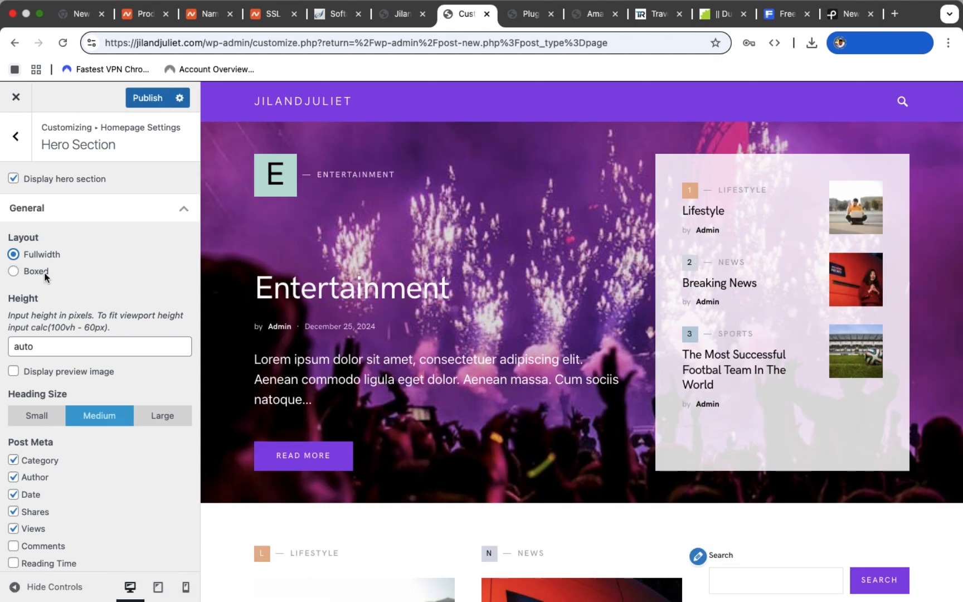
# Remove the category, author, shares and views from the hero section's post meta, leaving only the date selected.
pyautogui.scroll(-4, 46, 277)
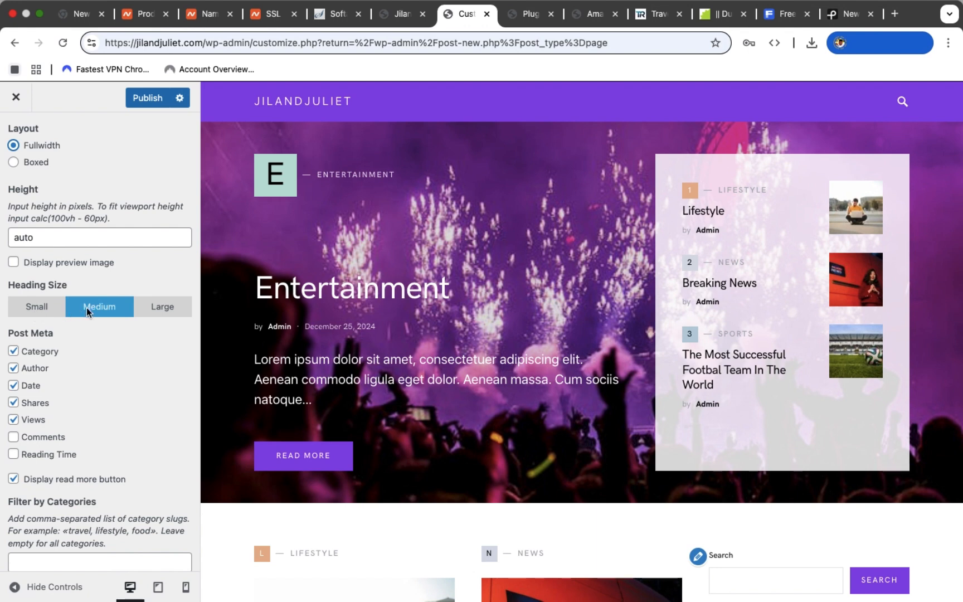
pyautogui.scroll(-2, 89, 308)
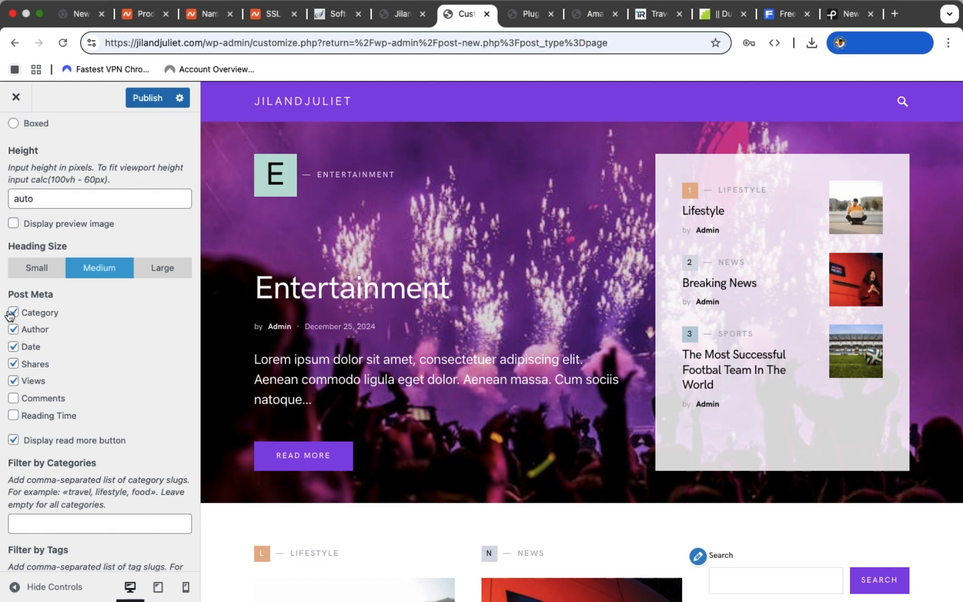
pyautogui.click(14, 315)
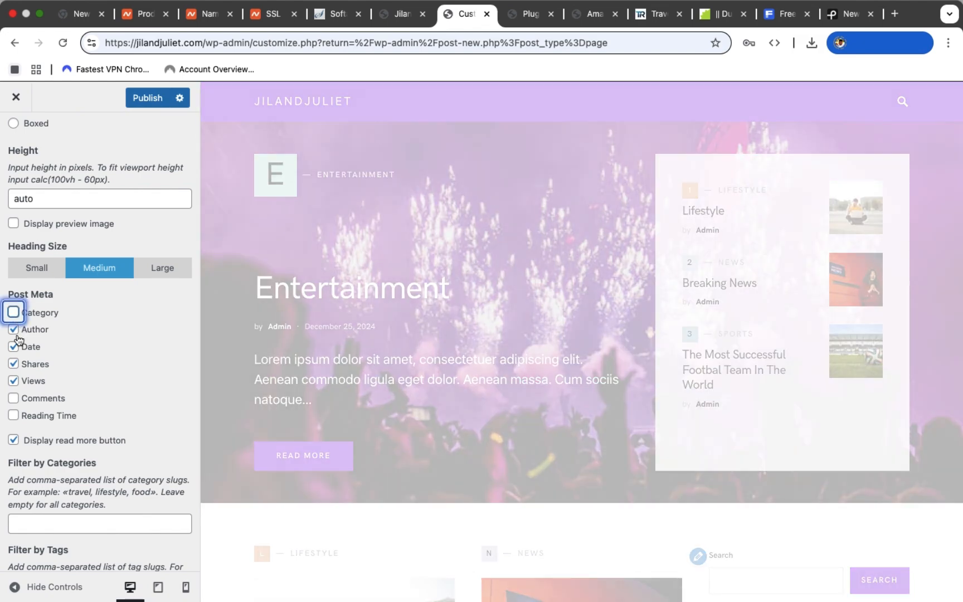
pyautogui.click(14, 331)
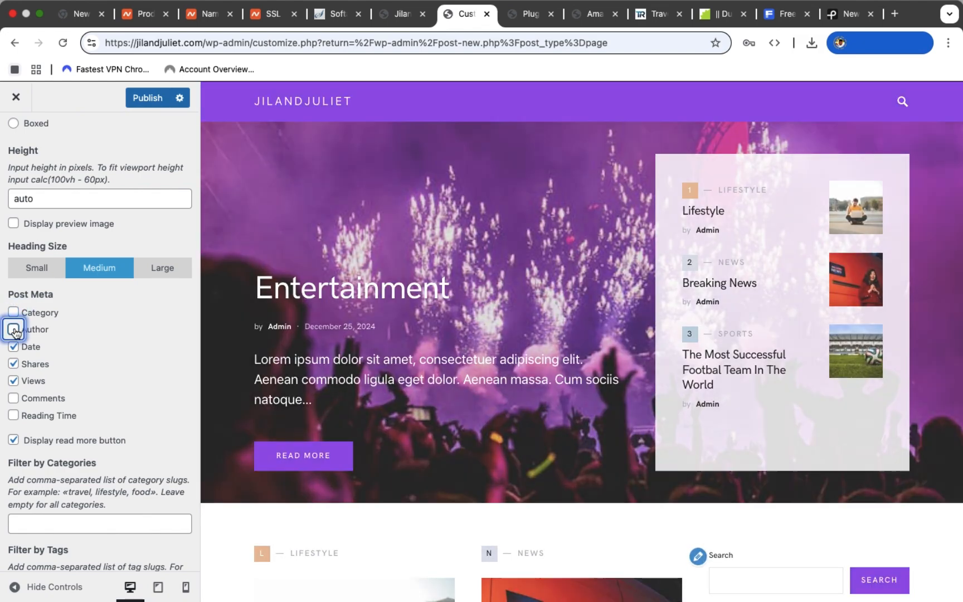
pyautogui.click(14, 364)
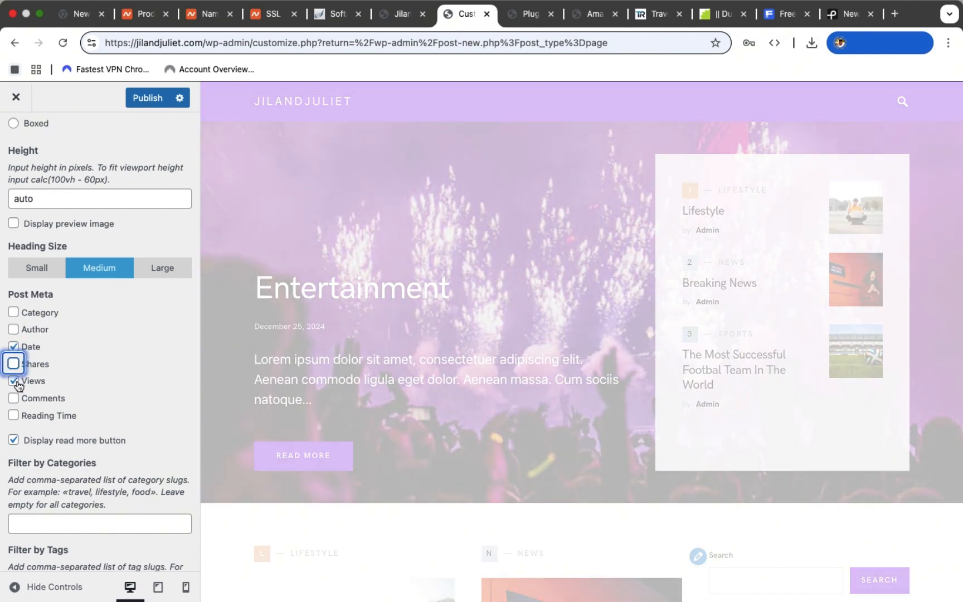
pyautogui.click(16, 382)
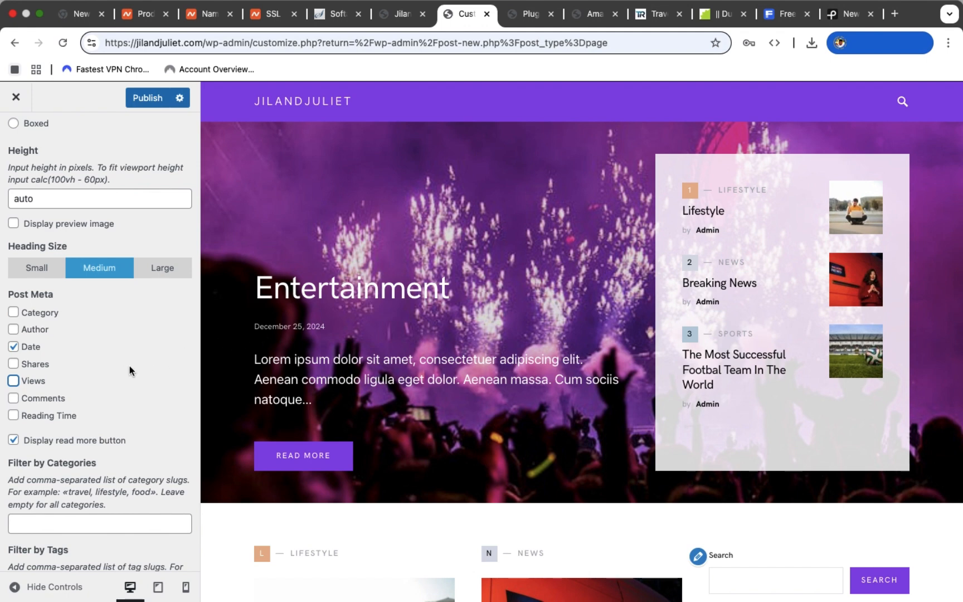
# Turn off excluding hero posts from the main archive in the hero section's general settings.
pyautogui.scroll(-3, 123, 366)
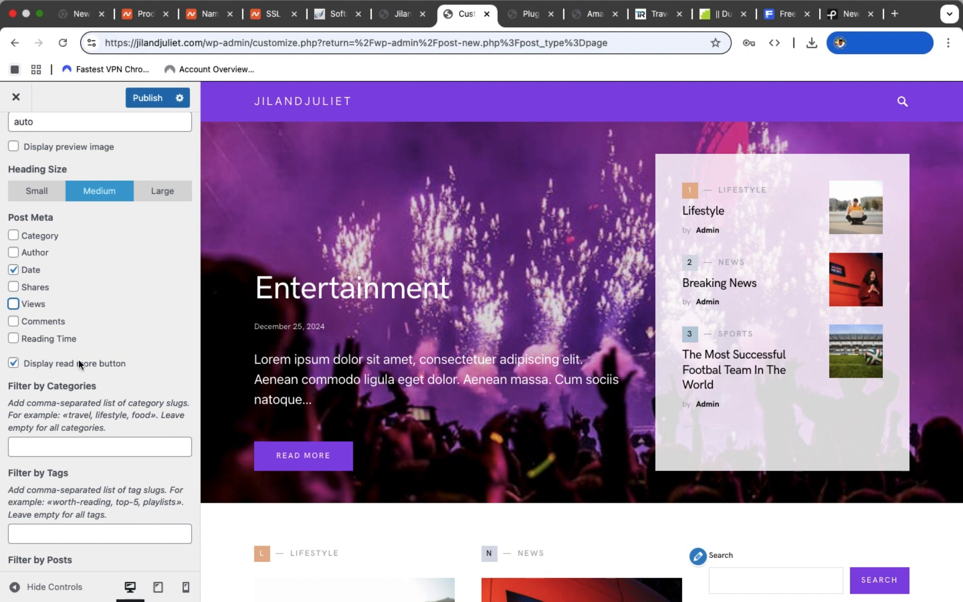
pyautogui.scroll(-10, 78, 362)
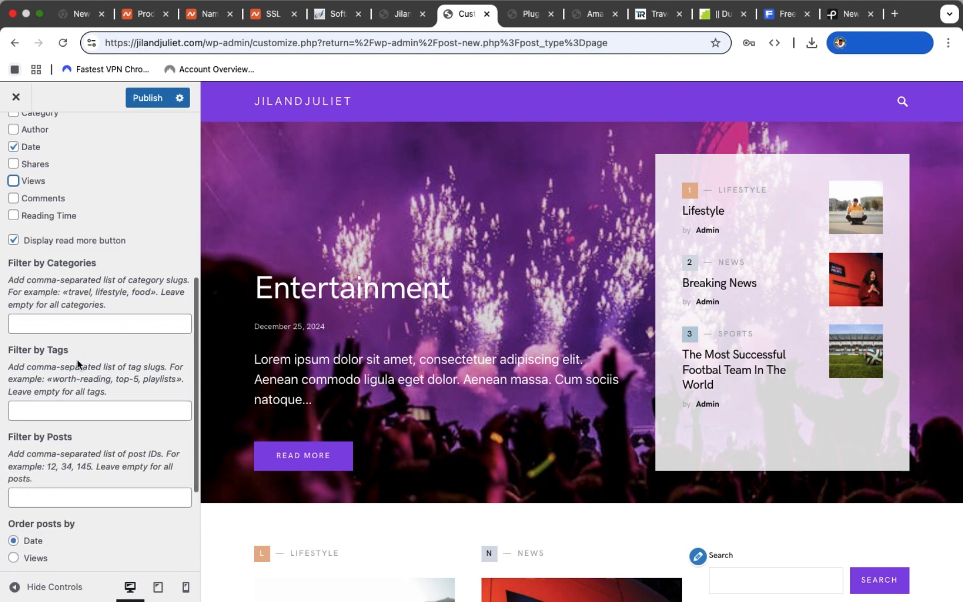
pyautogui.scroll(-2, 77, 359)
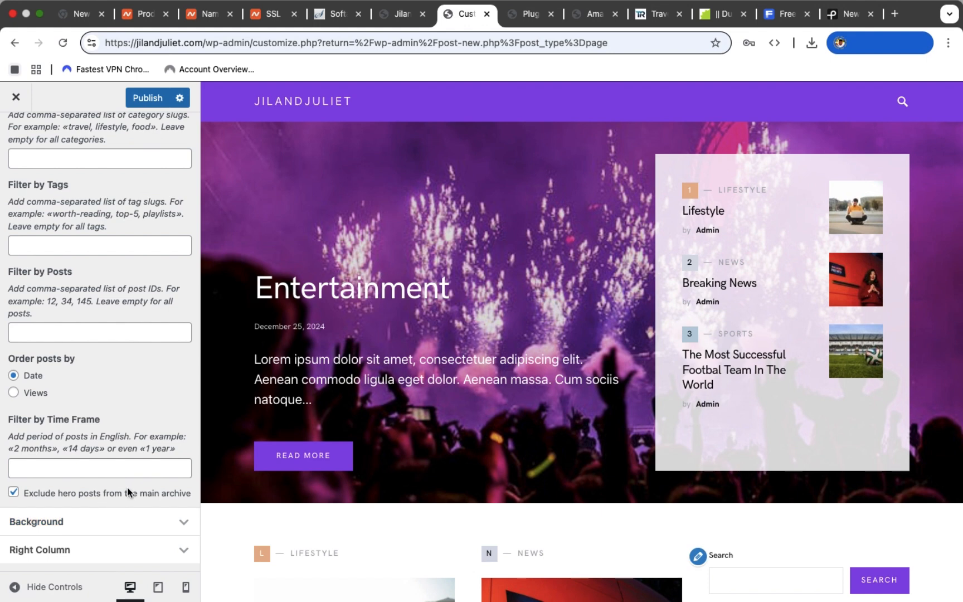
pyautogui.scroll(-5, 348, 461)
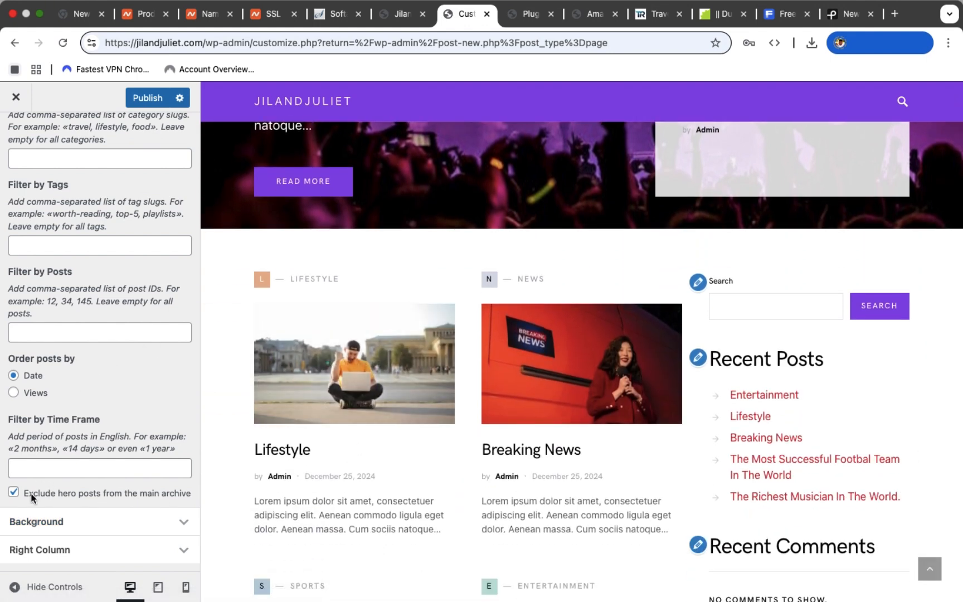
pyautogui.scroll(2, 412, 158)
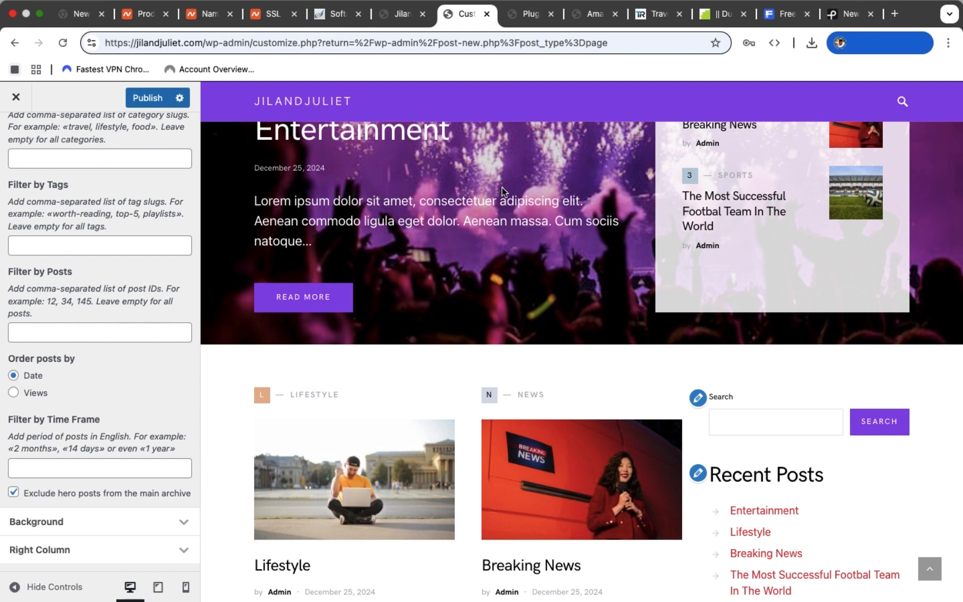
pyautogui.click(12, 493)
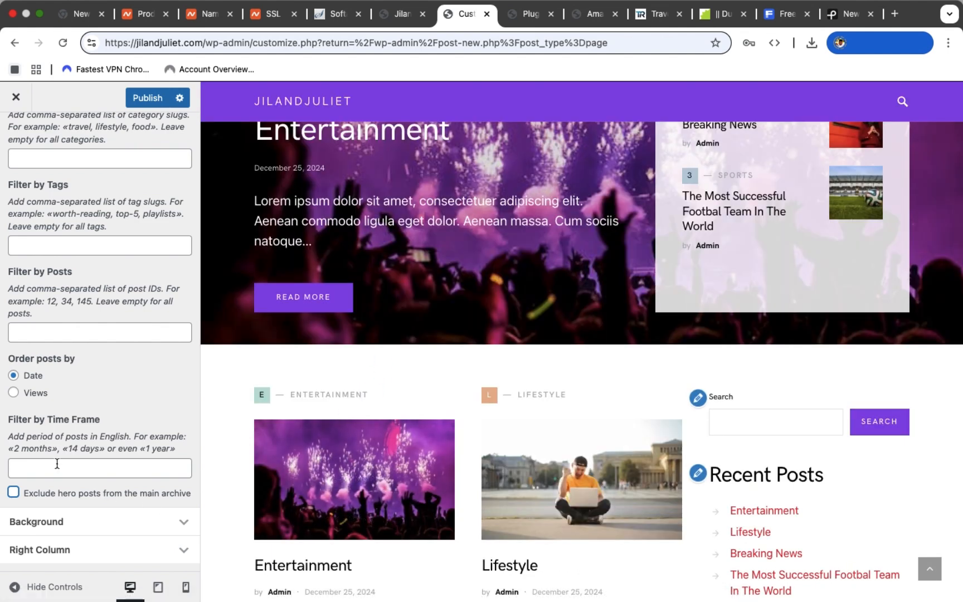
# Expand the hero section's Background options and look over the section's settings and the hero area in the preview.
pyautogui.click(183, 524)
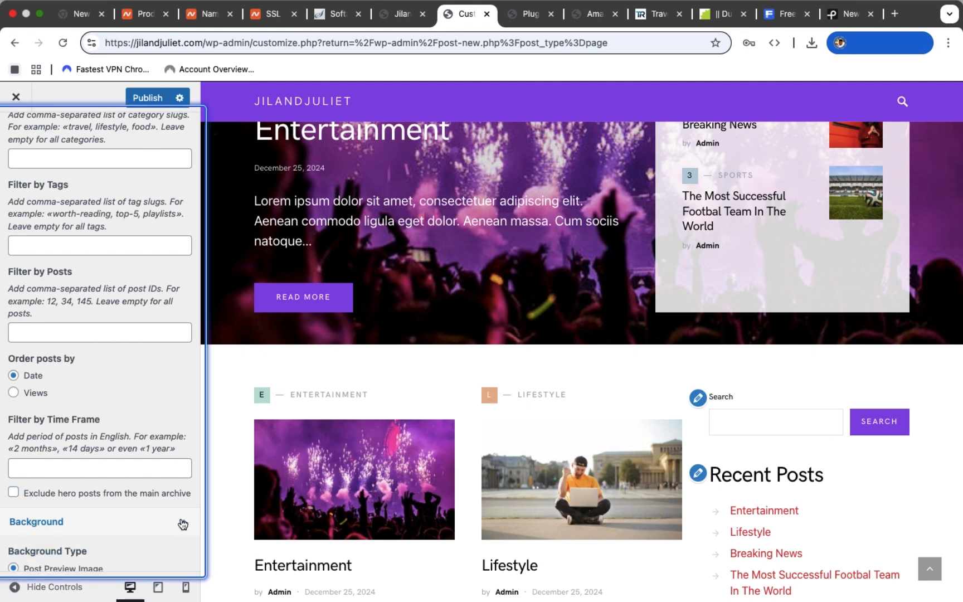
pyautogui.scroll(15, 95, 226)
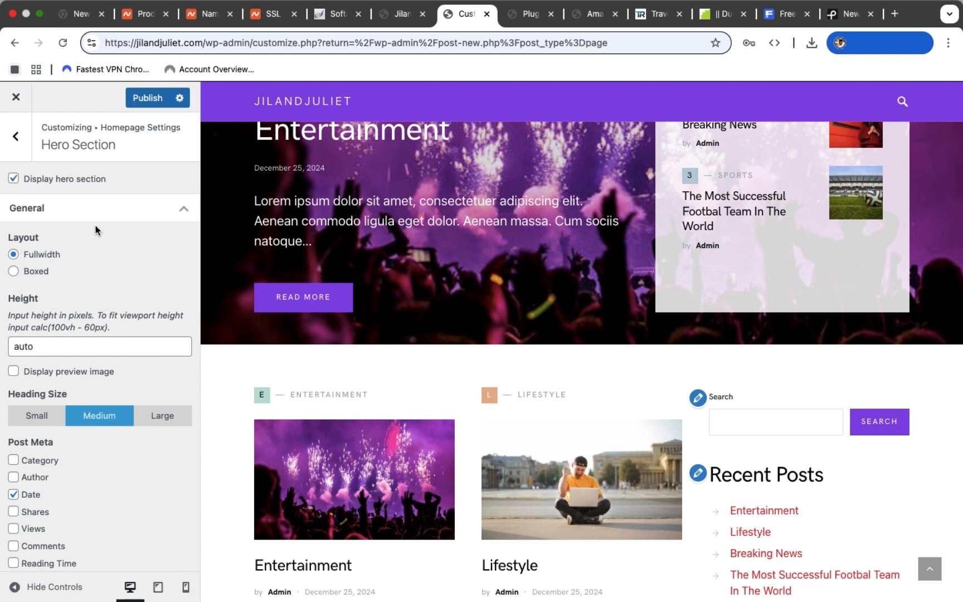
pyautogui.scroll(-15, 95, 225)
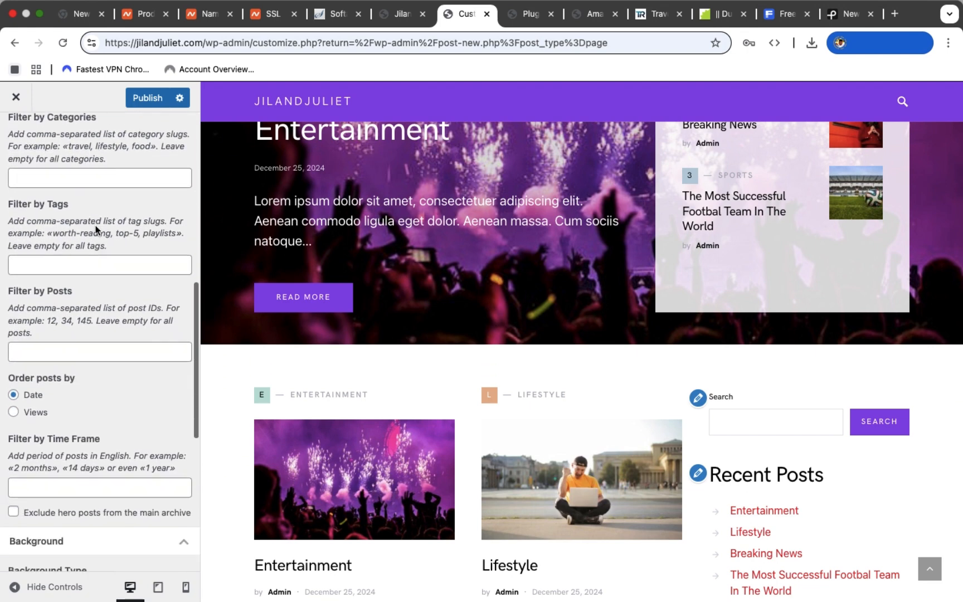
pyautogui.scroll(3, 96, 225)
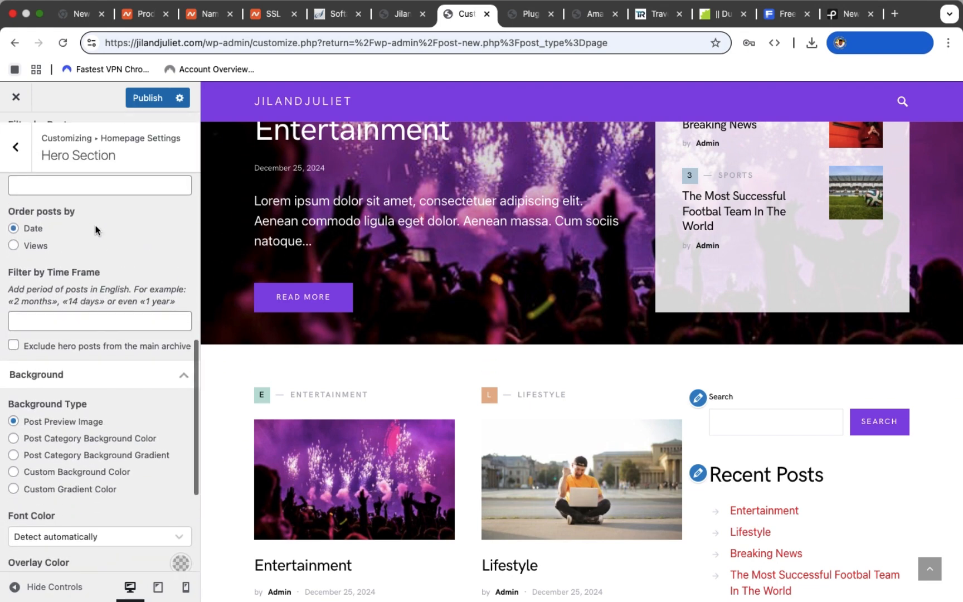
pyautogui.scroll(7, 95, 225)
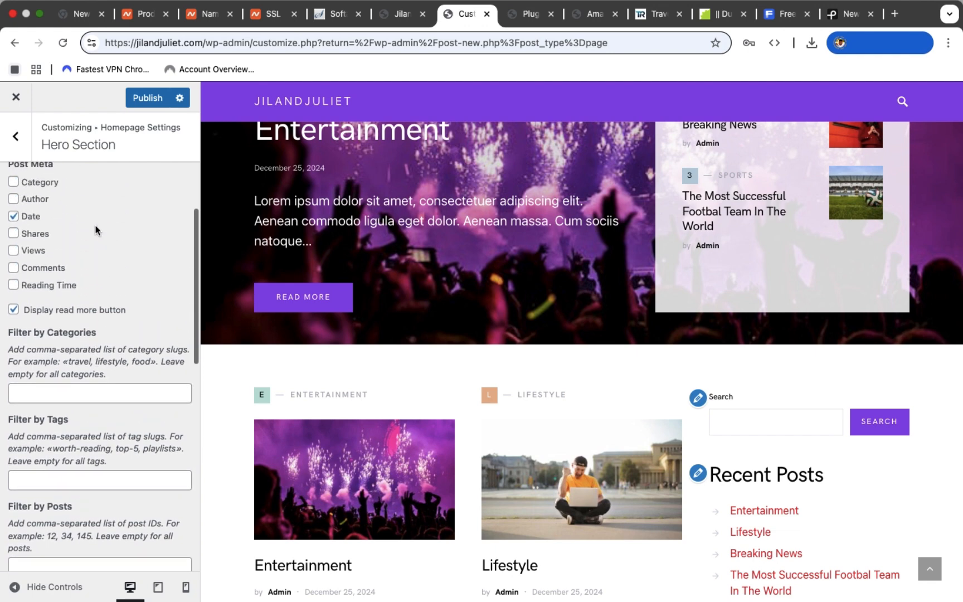
pyautogui.scroll(5, 95, 225)
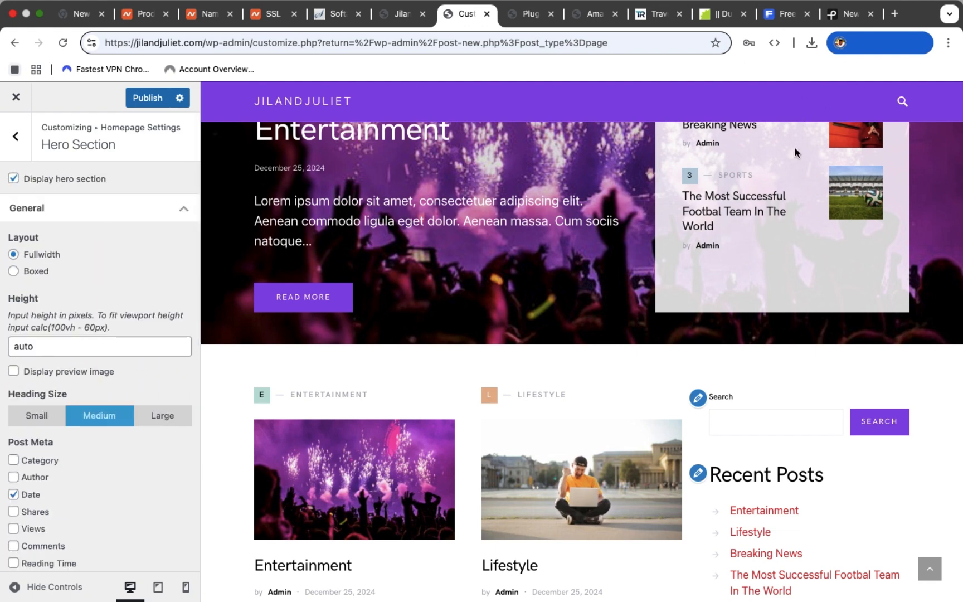
pyautogui.scroll(2, 796, 151)
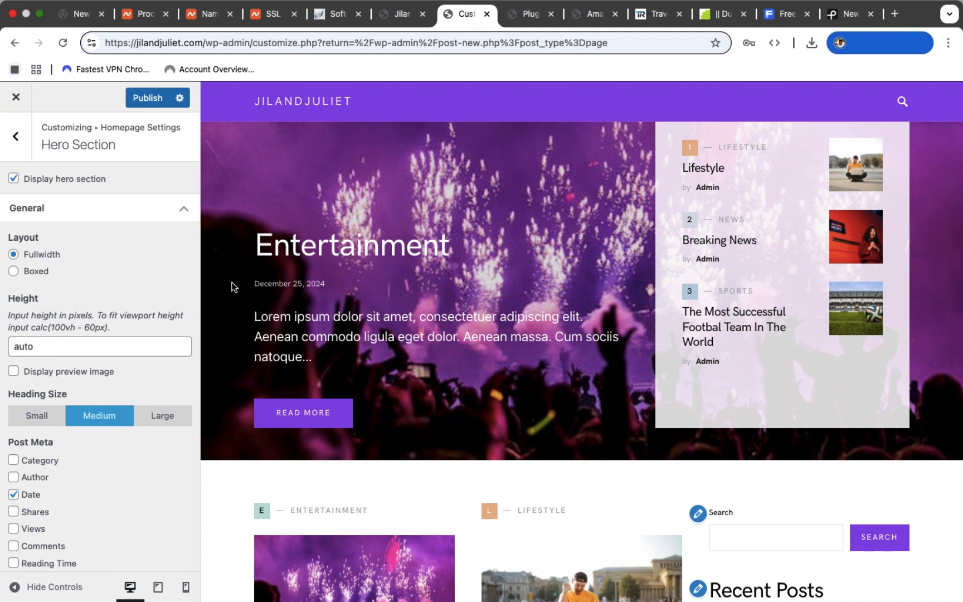
# Reopen the hero section from the homepage settings and examine its background type, font color and overlay color options.
pyautogui.click(16, 136)
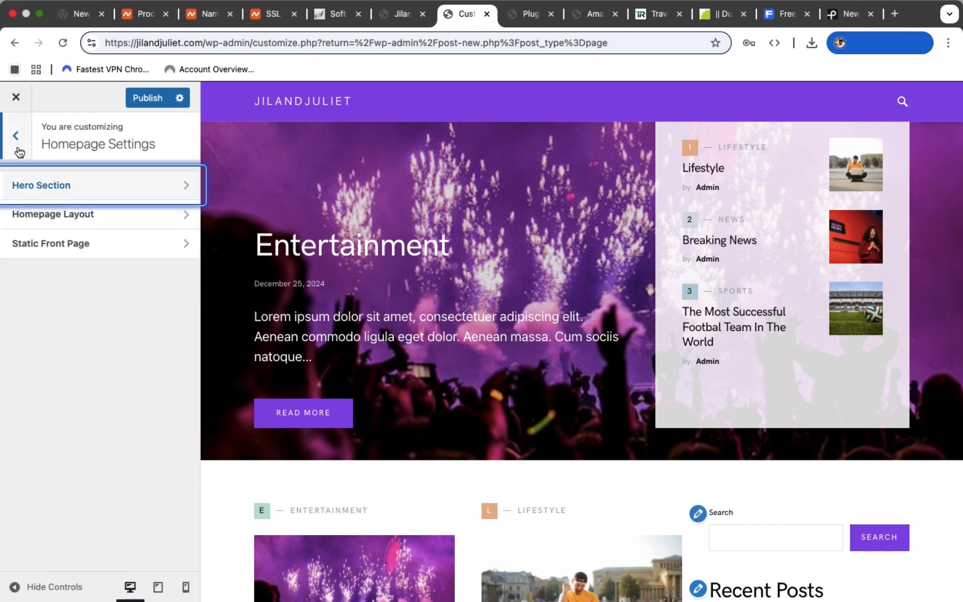
pyautogui.click(101, 179)
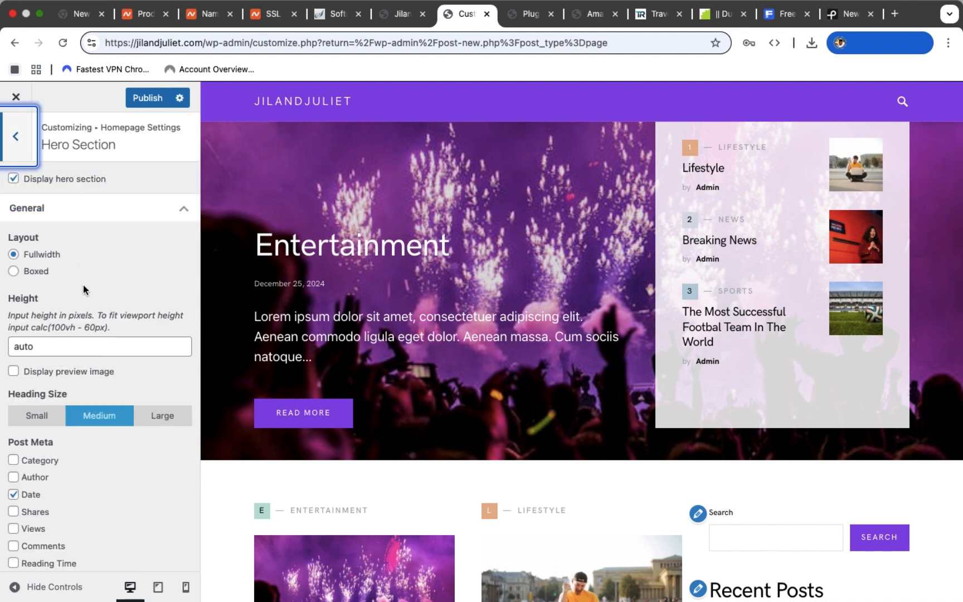
pyautogui.scroll(-1, 83, 285)
pyautogui.scroll(-10, 82, 285)
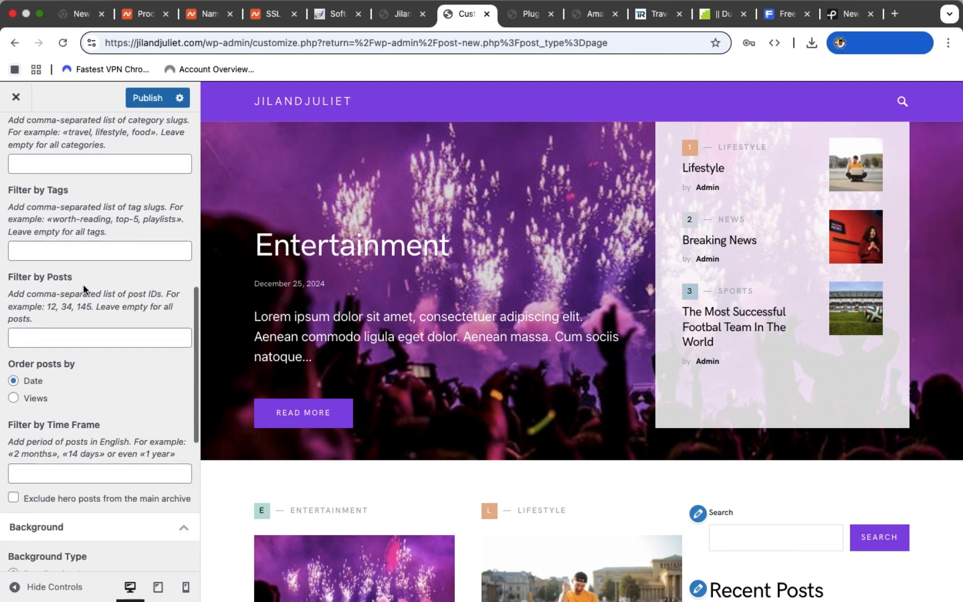
pyautogui.scroll(-3, 83, 289)
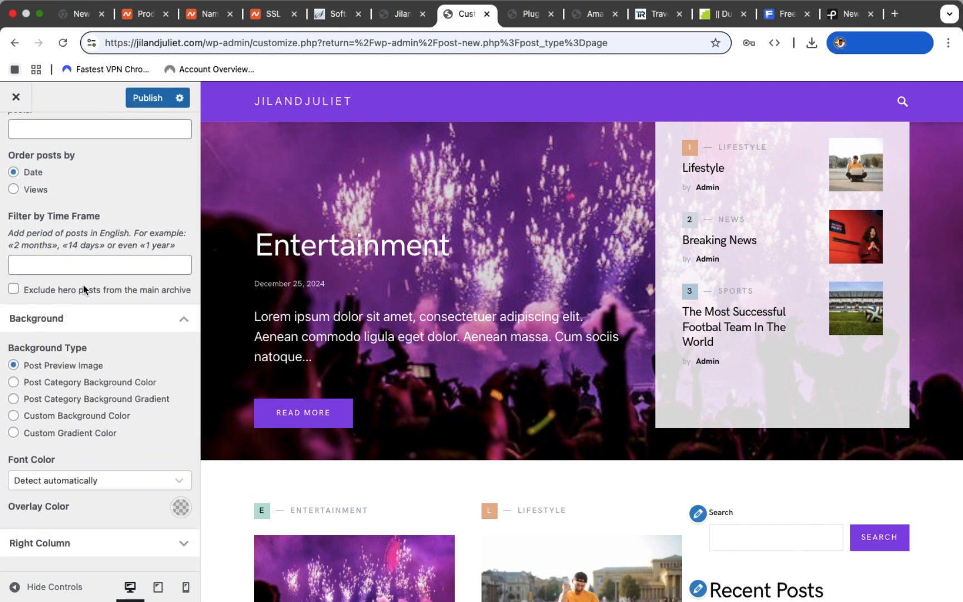
pyautogui.scroll(-5, 83, 286)
pyautogui.scroll(4, 82, 285)
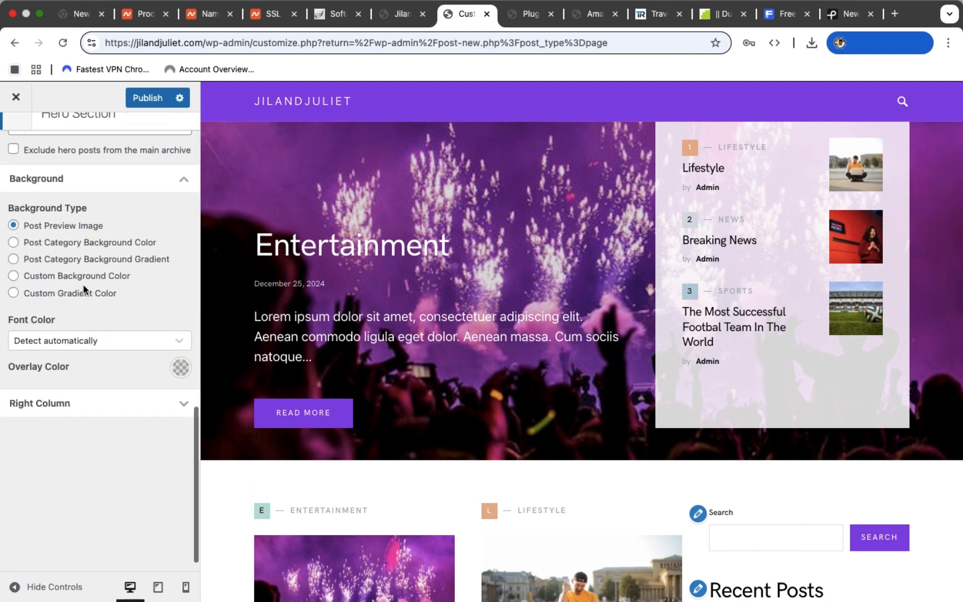
pyautogui.scroll(1, 83, 290)
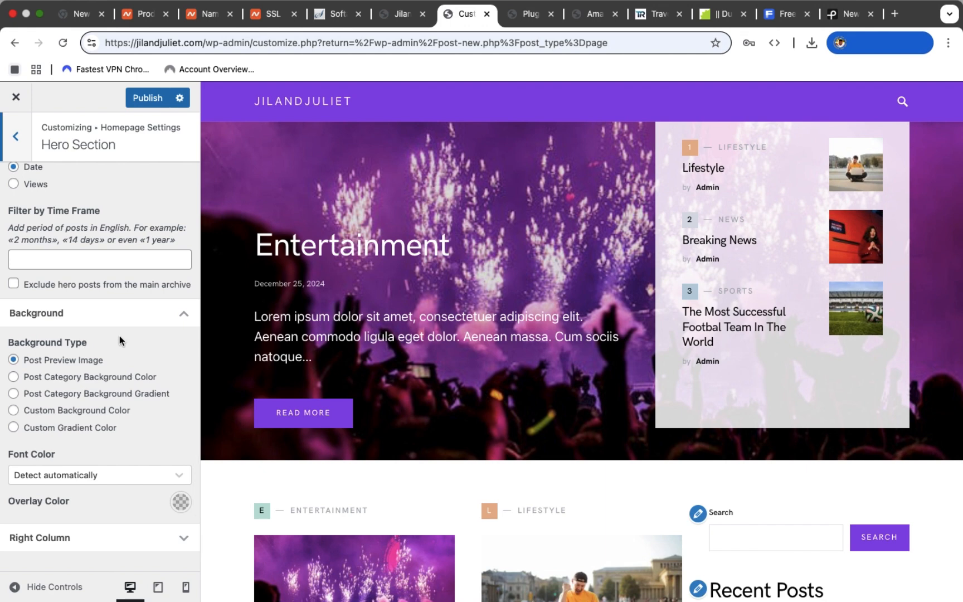
pyautogui.scroll(-2, 90, 370)
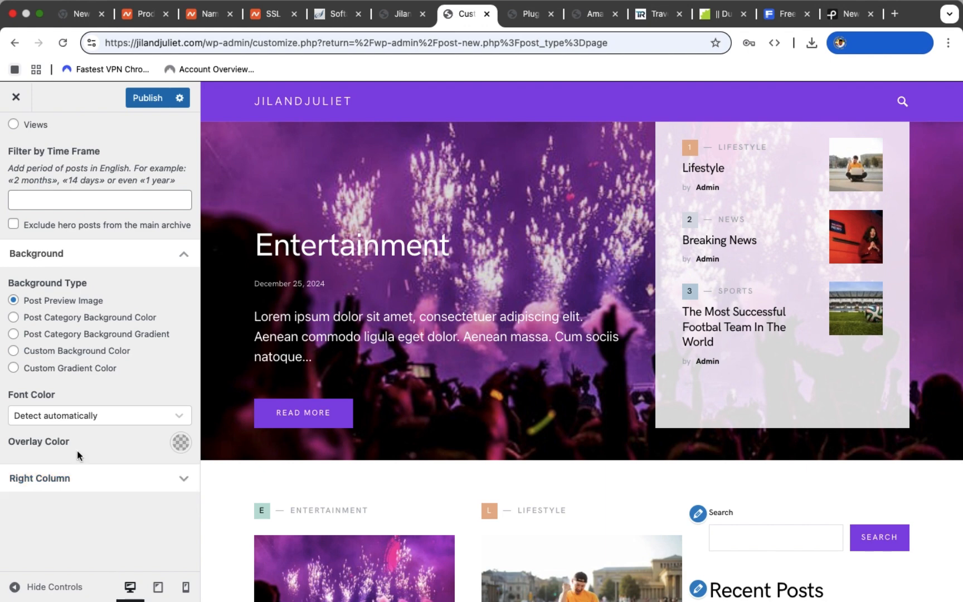
pyautogui.scroll(5, 118, 346)
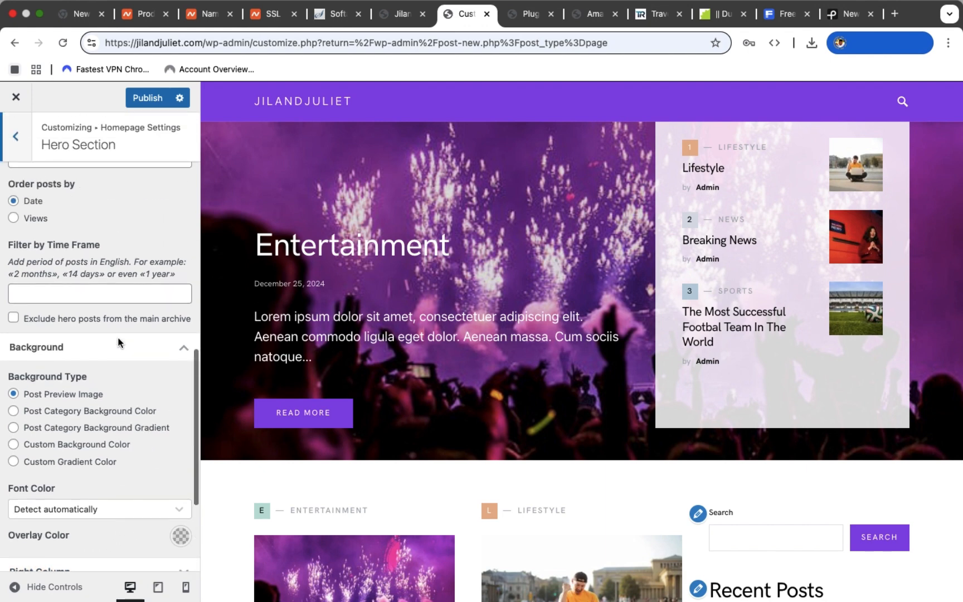
pyautogui.scroll(3, 118, 342)
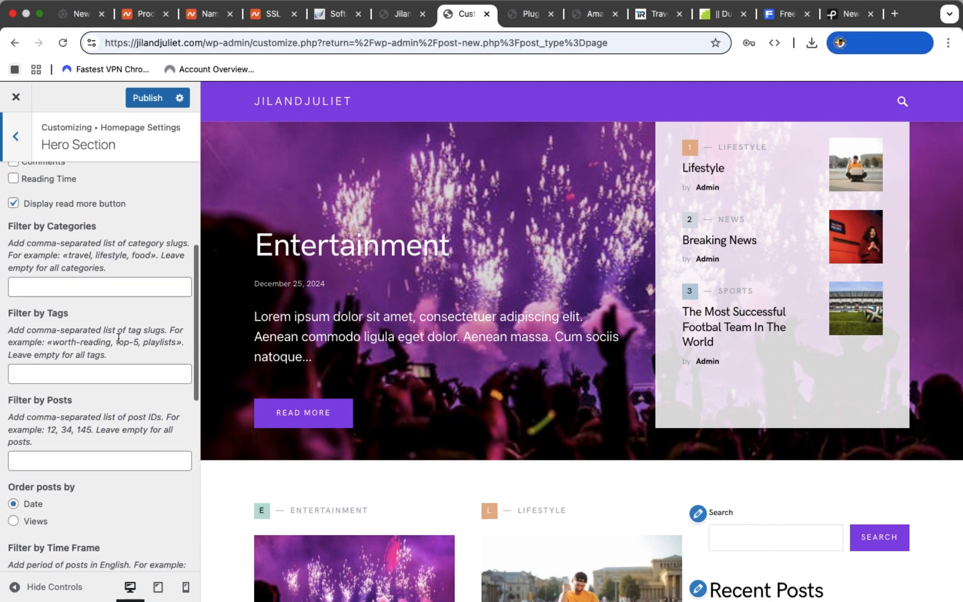
pyautogui.scroll(-8, 118, 338)
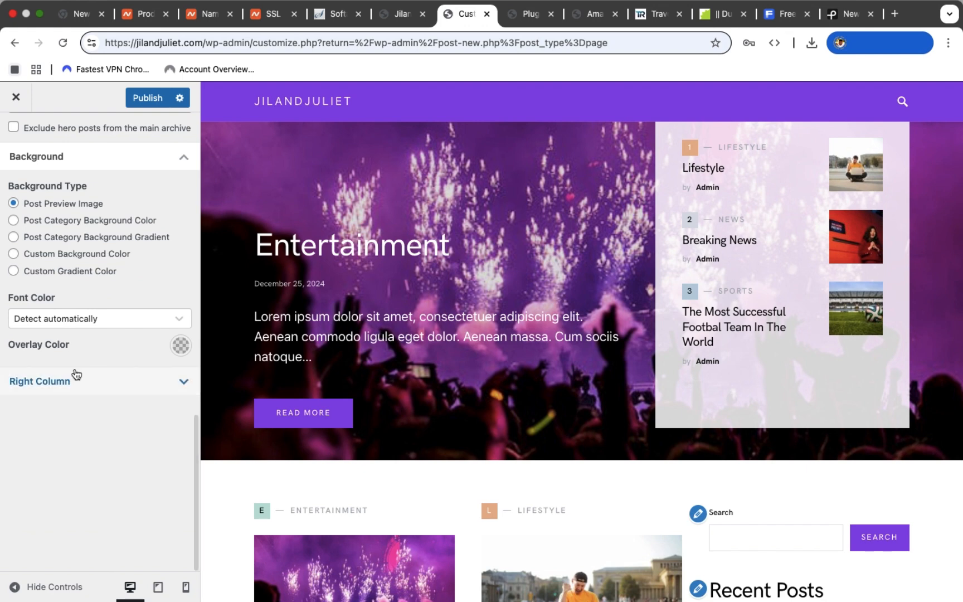
# Expand the hero section's right column options, try 4 as the number of posts, and set it to 5.
pyautogui.click(184, 385)
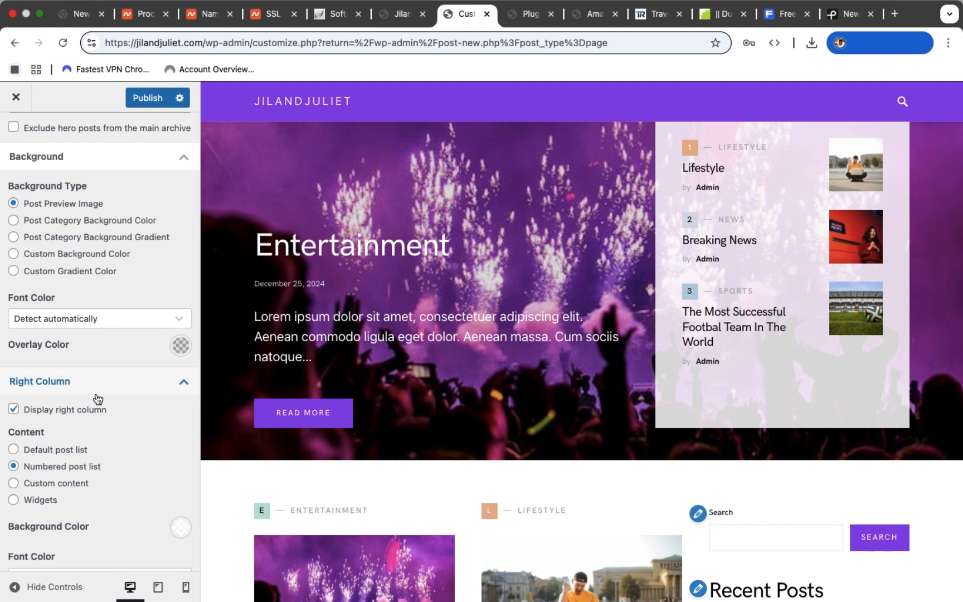
pyautogui.scroll(-4, 97, 398)
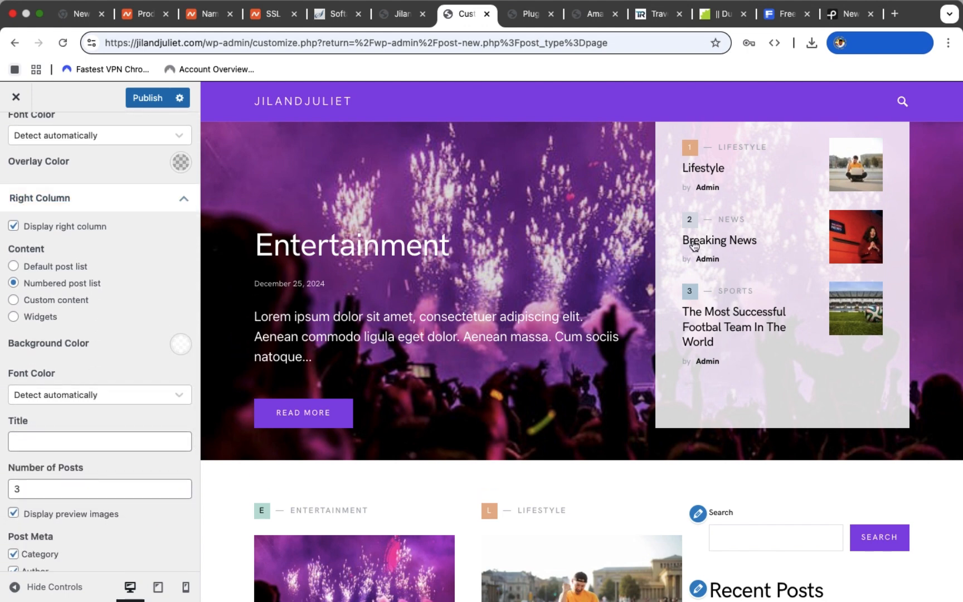
pyautogui.click(27, 491)
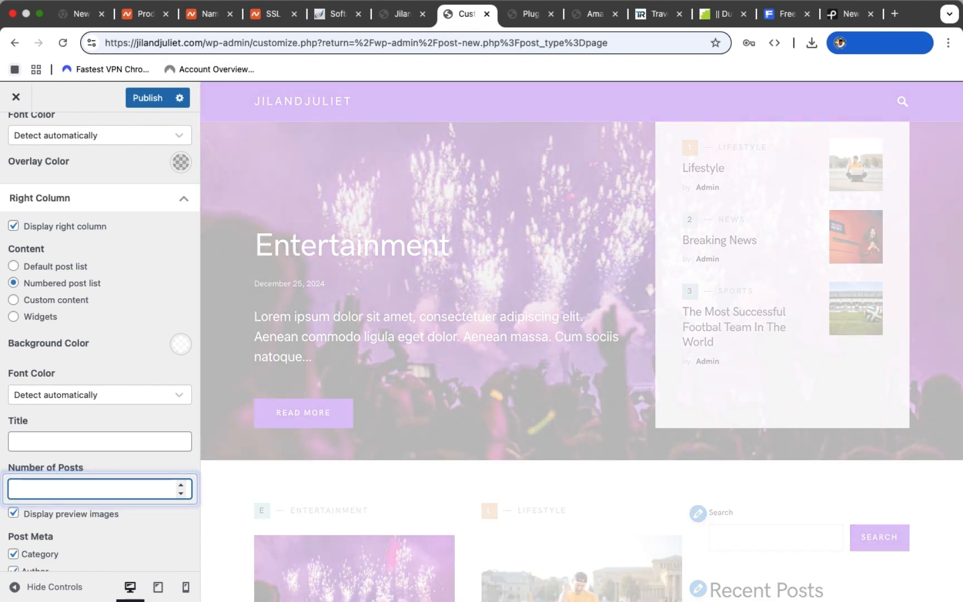
pyautogui.write('4')
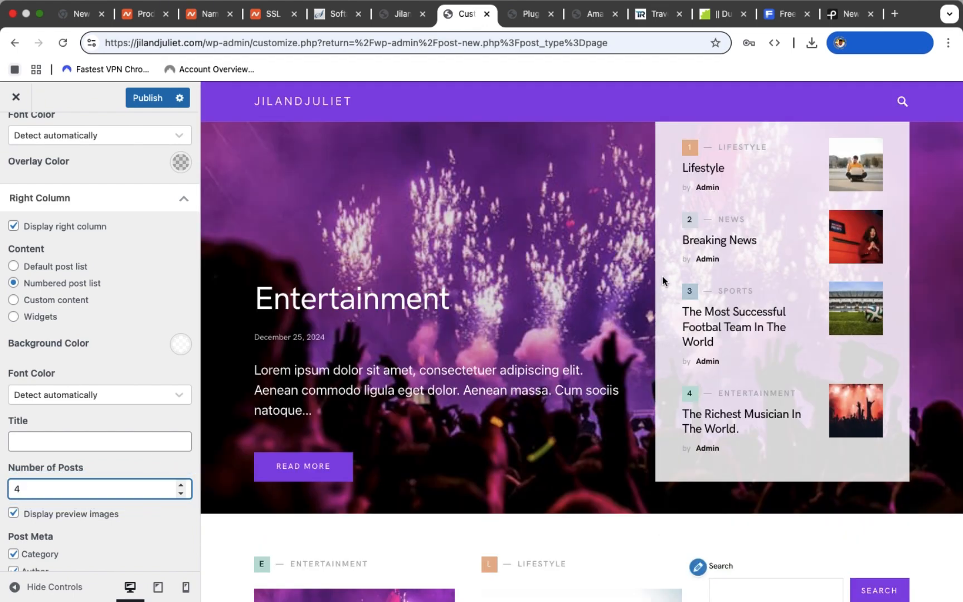
pyautogui.press('BackSpace')
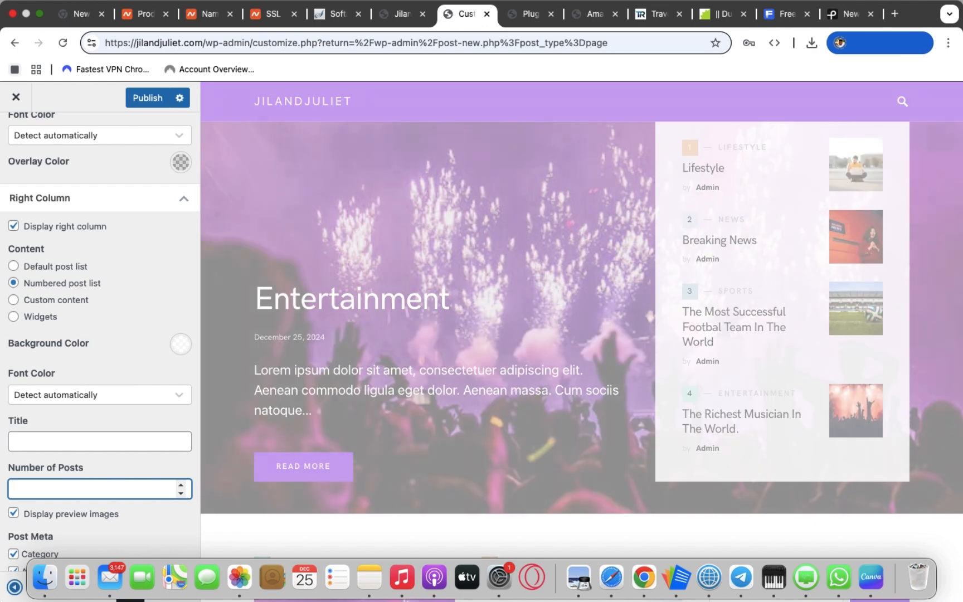
pyautogui.write('5')
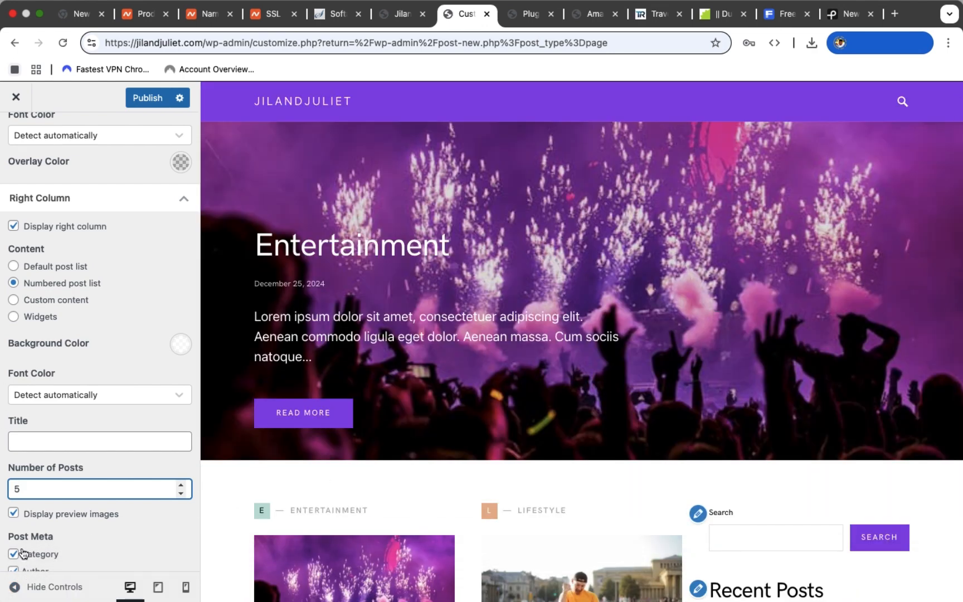
# Set the hero section right column's number of posts to 4 and check the list in the preview.
pyautogui.press('BackSpace')
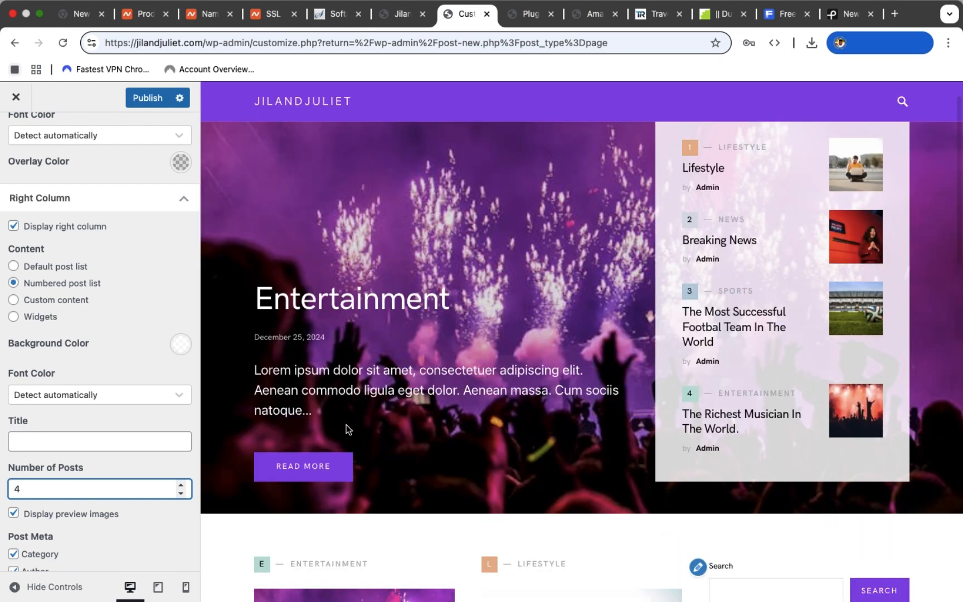
pyautogui.scroll(-2, 765, 322)
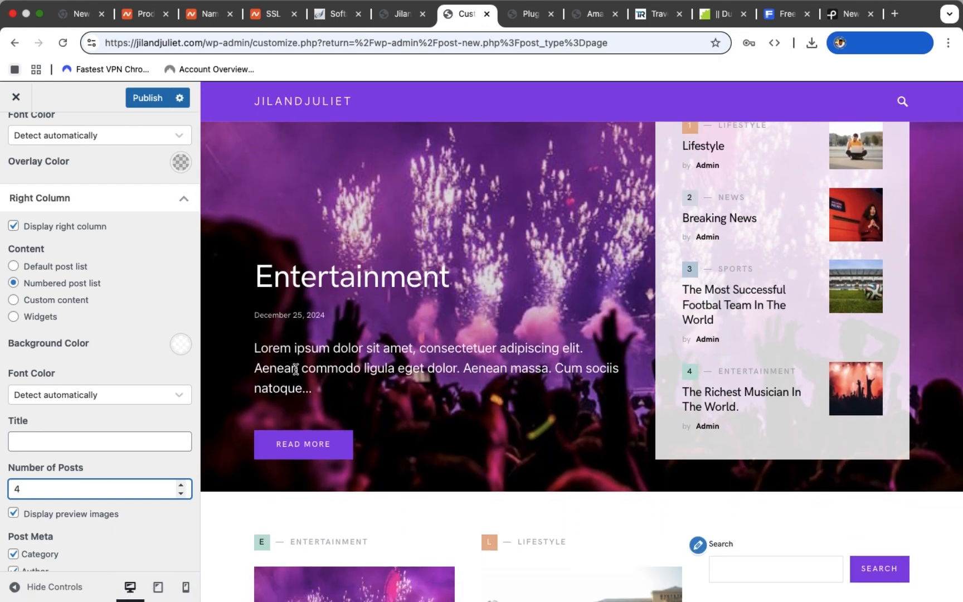
pyautogui.scroll(-2, 65, 358)
pyautogui.scroll(-3, 65, 353)
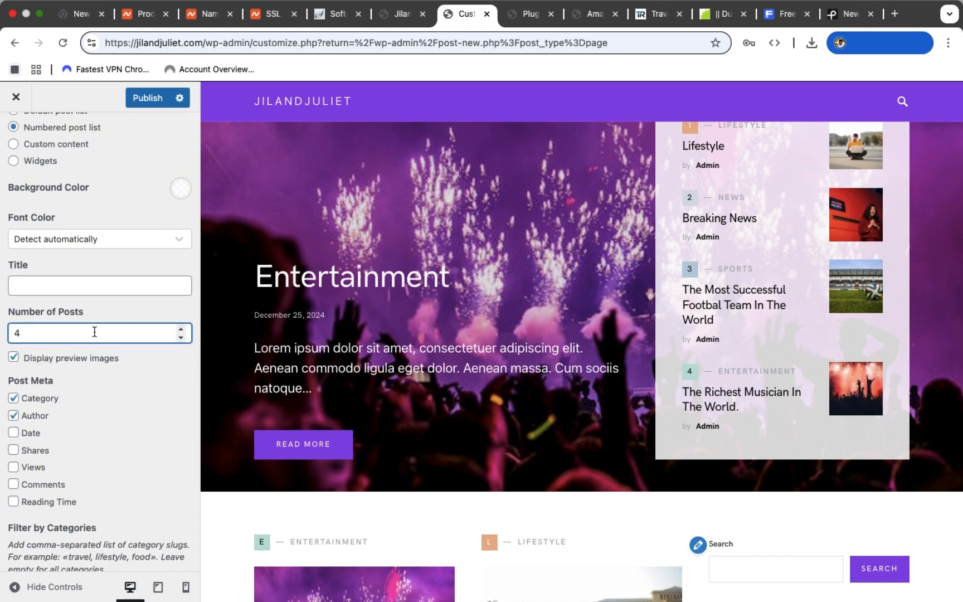
# Hide the category and author and show the date and reading time in the right column's post meta.
pyautogui.click(14, 398)
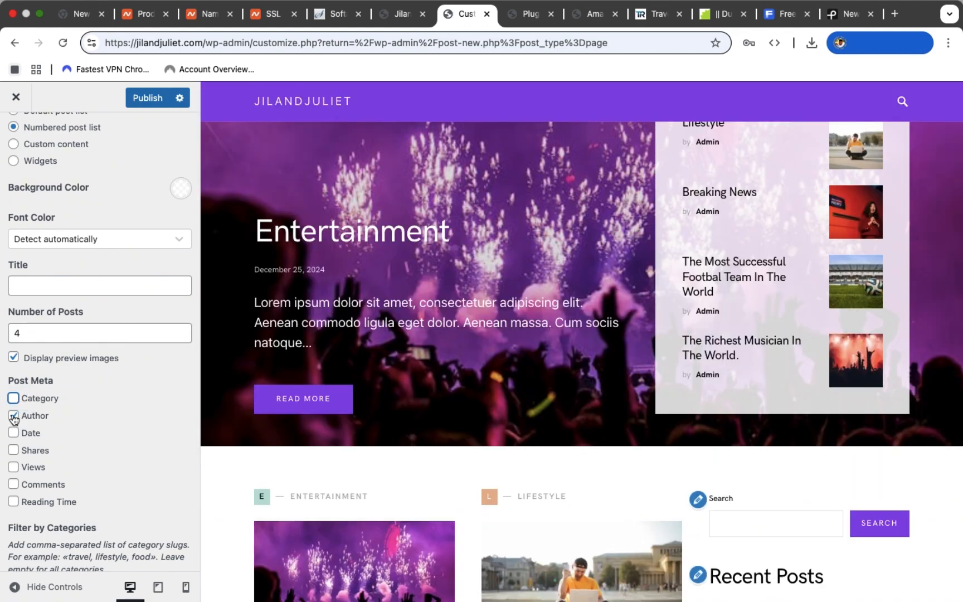
pyautogui.click(14, 418)
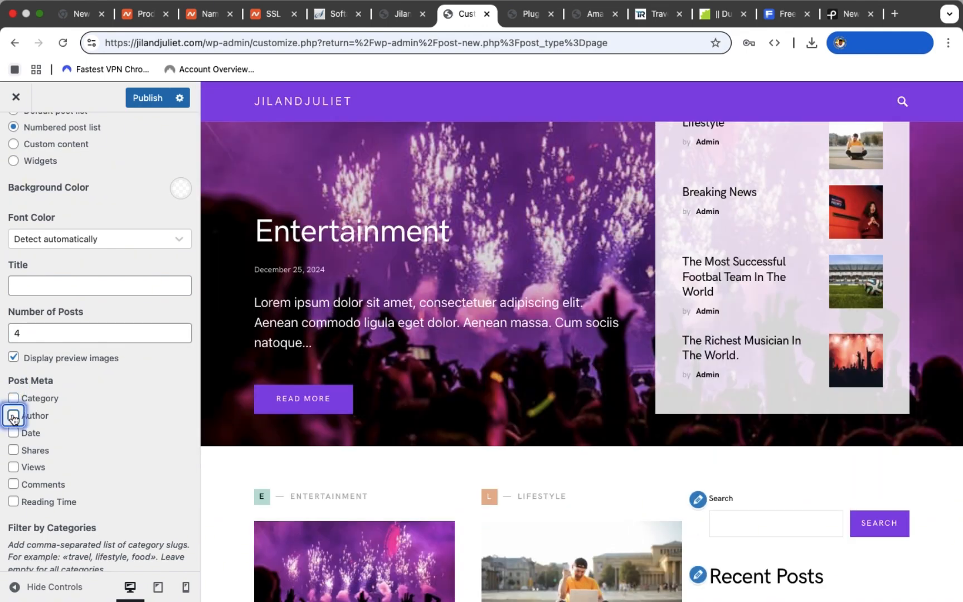
pyautogui.click(14, 434)
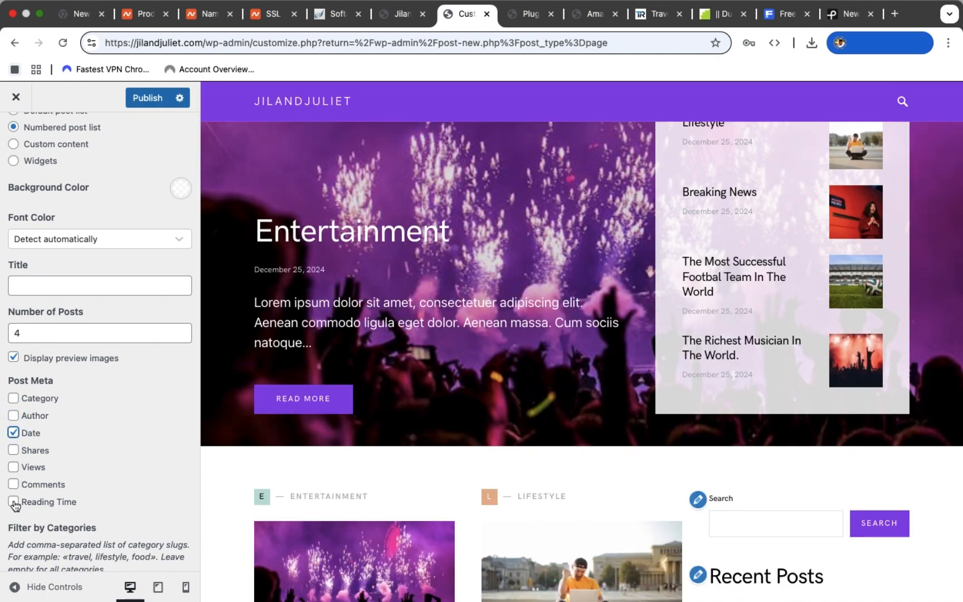
pyautogui.click(14, 501)
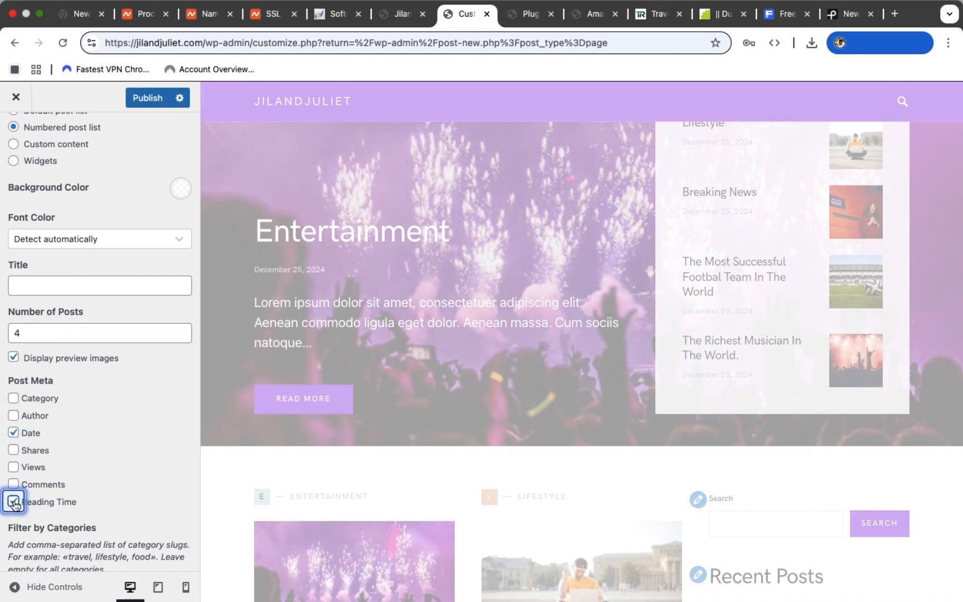
pyautogui.scroll(-5, 15, 502)
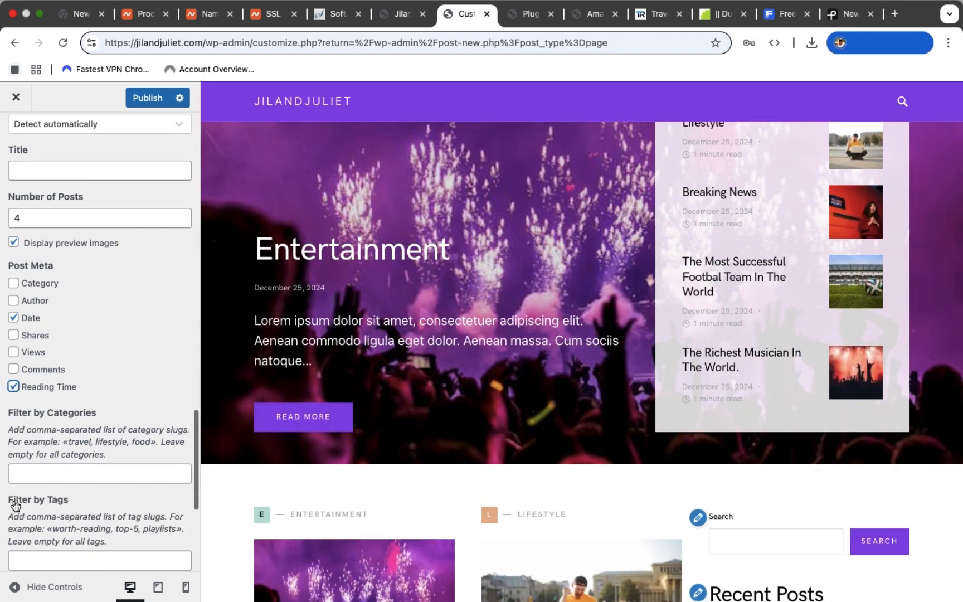
pyautogui.scroll(-3, 52, 448)
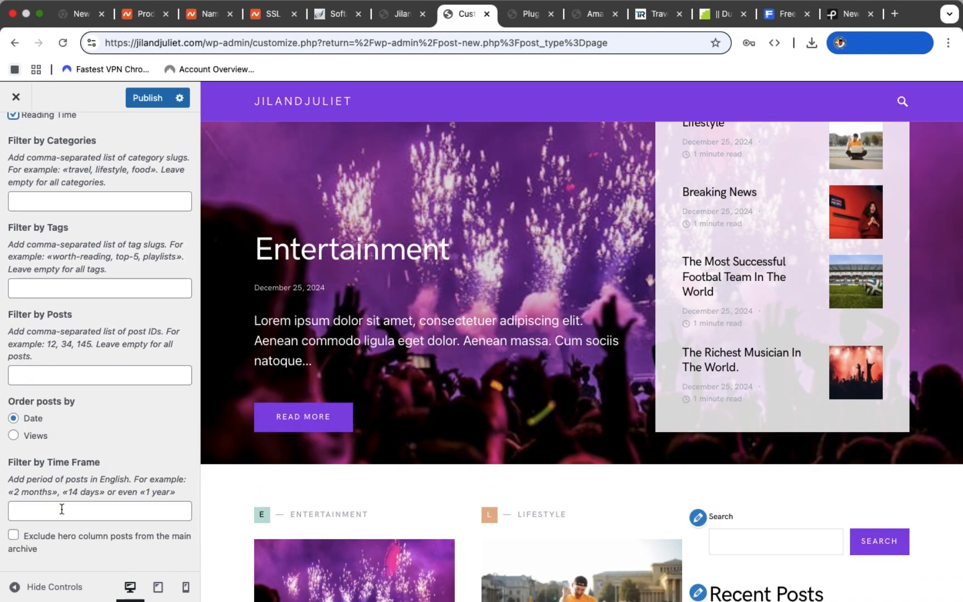
pyautogui.click(36, 553)
pyautogui.click(52, 542)
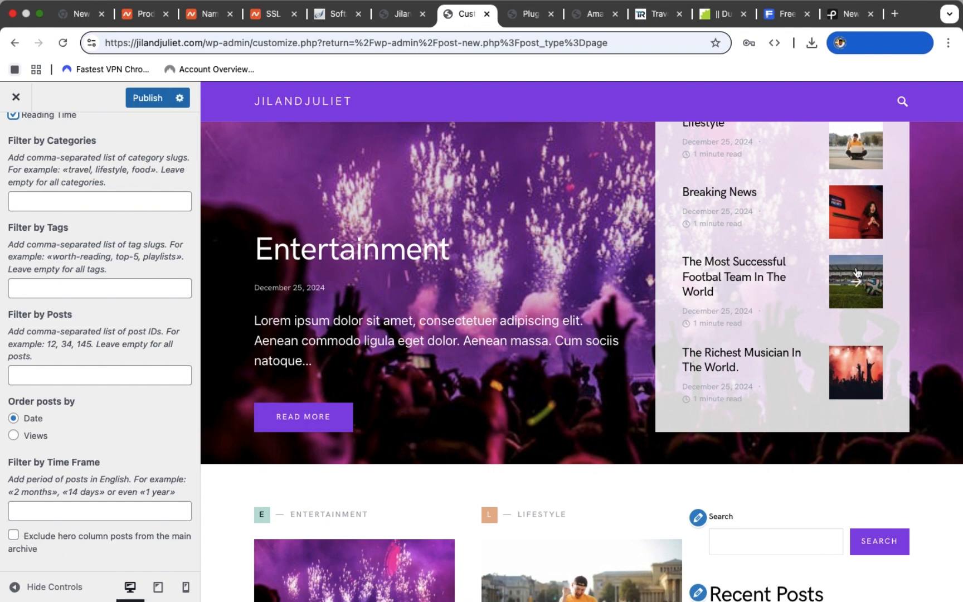
# Title the hero section's right column LATEST POSTS.
pyautogui.scroll(8, 80, 375)
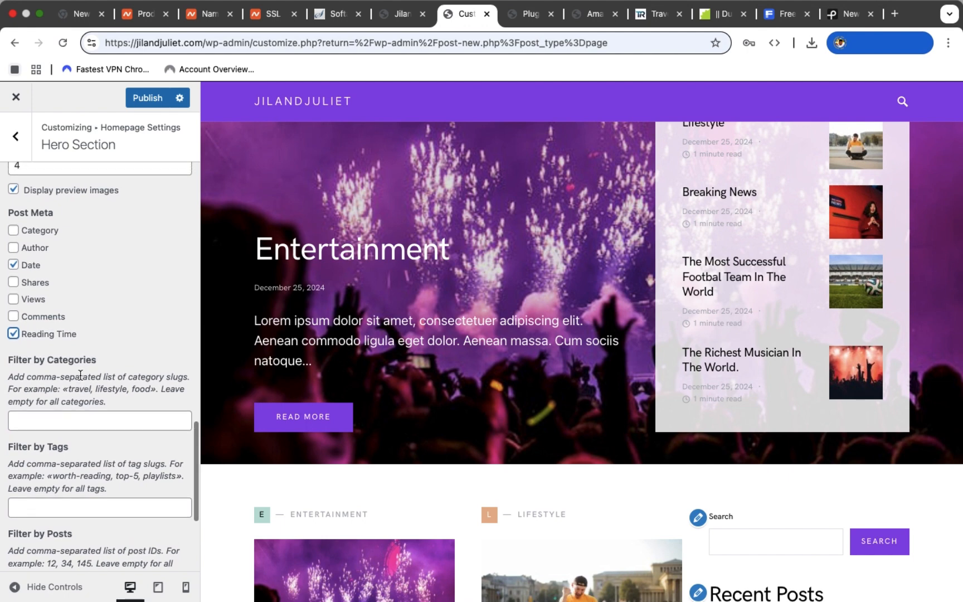
pyautogui.scroll(8, 80, 374)
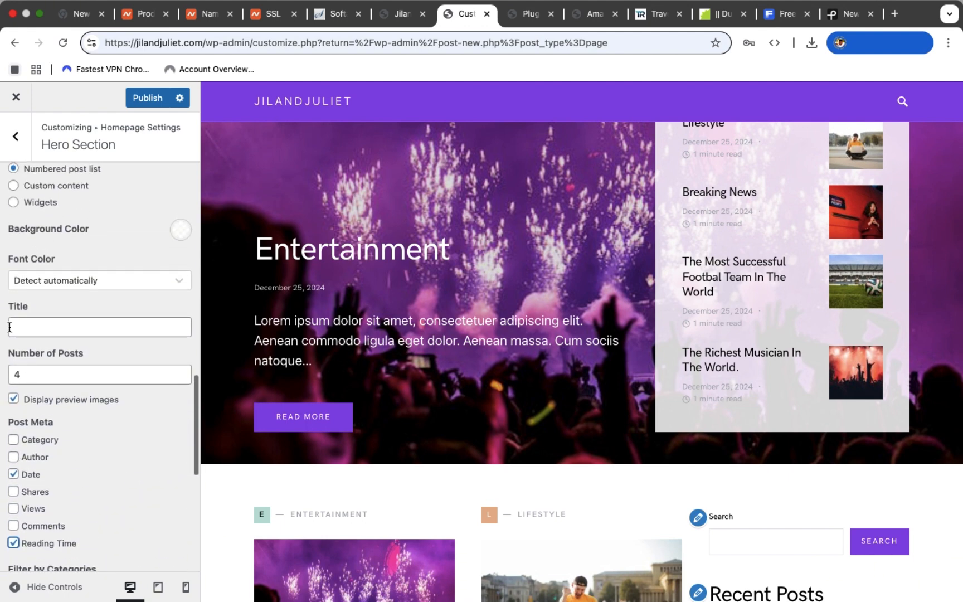
pyautogui.scroll(1, 524, 238)
pyautogui.scroll(2, 524, 238)
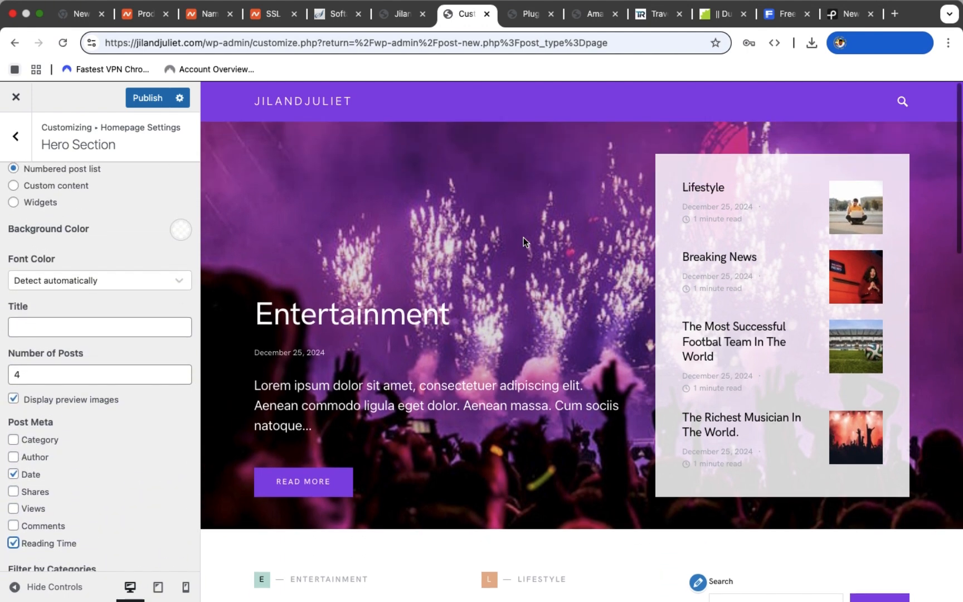
pyautogui.click(42, 327)
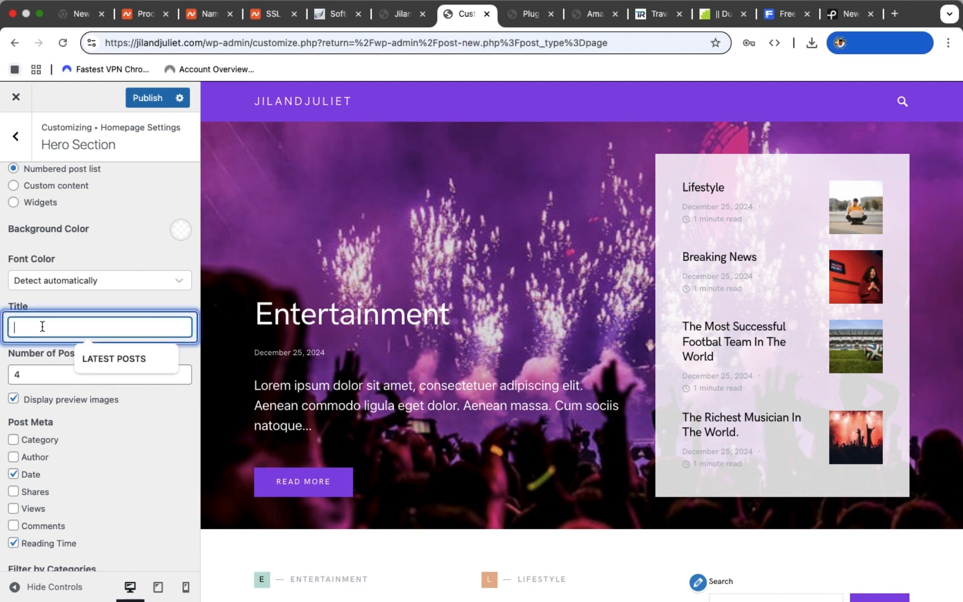
pyautogui.click(107, 360)
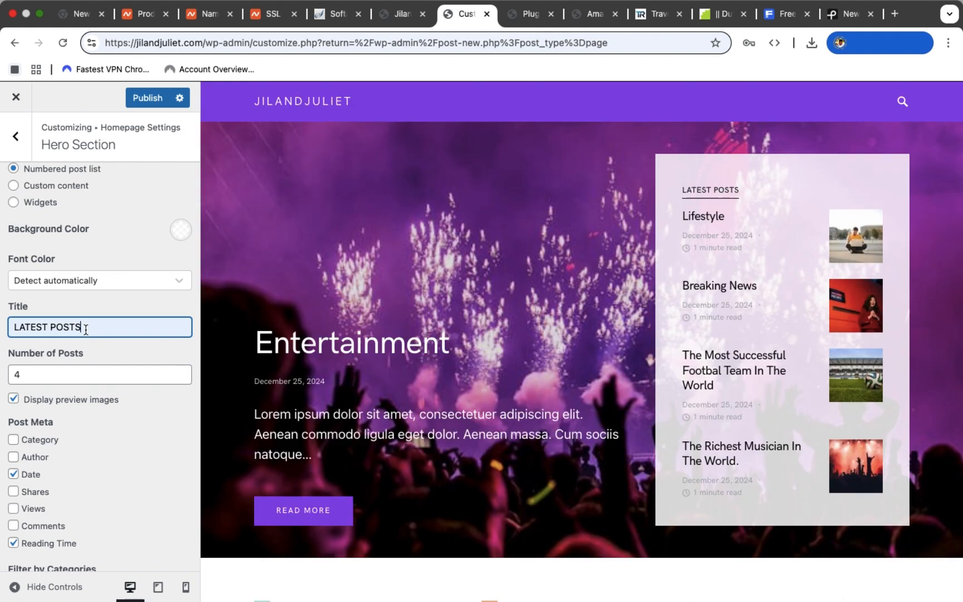
# Look over the remaining right column filters and publish the hero section changes.
pyautogui.scroll(-8, 89, 432)
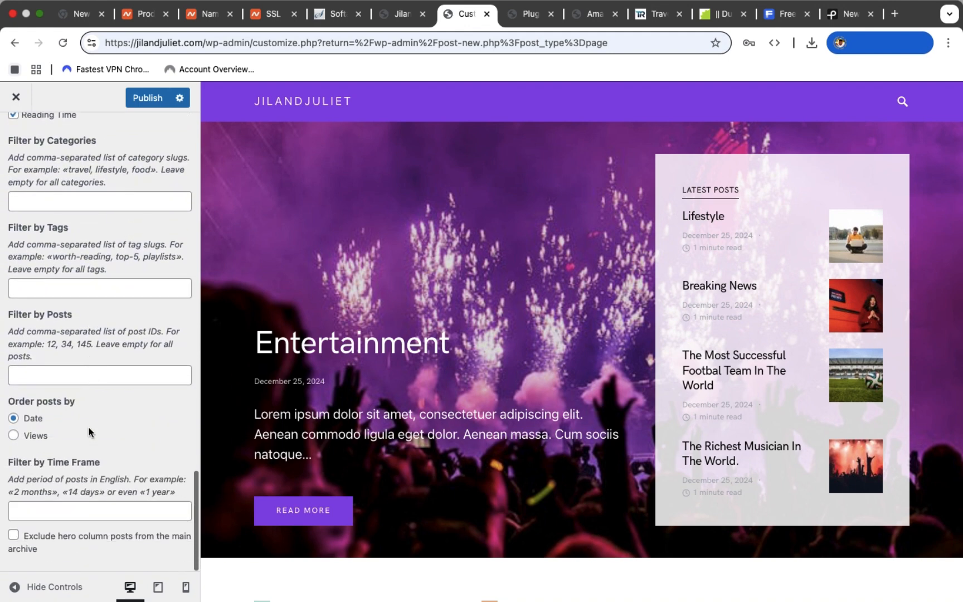
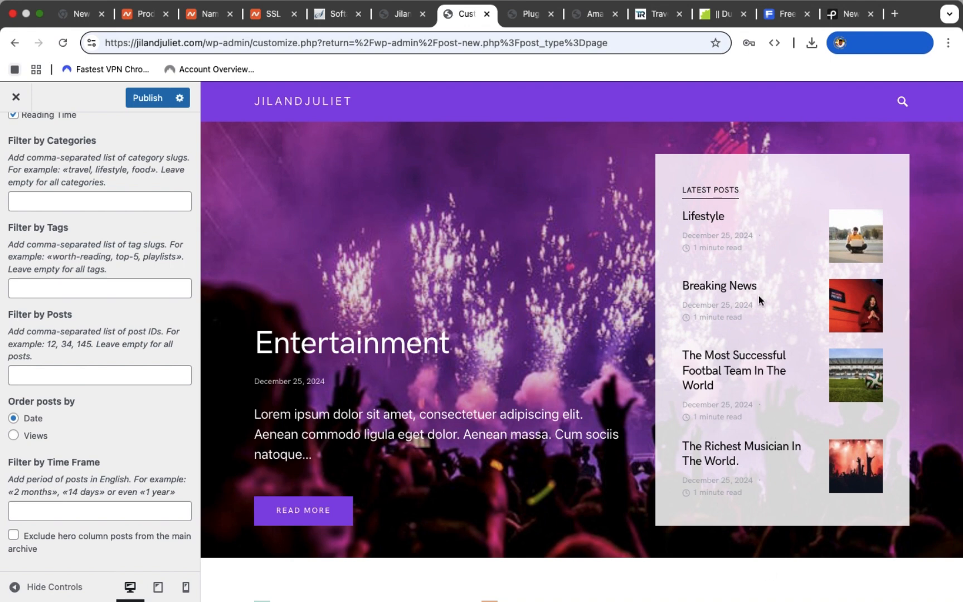
pyautogui.scroll(4, 86, 319)
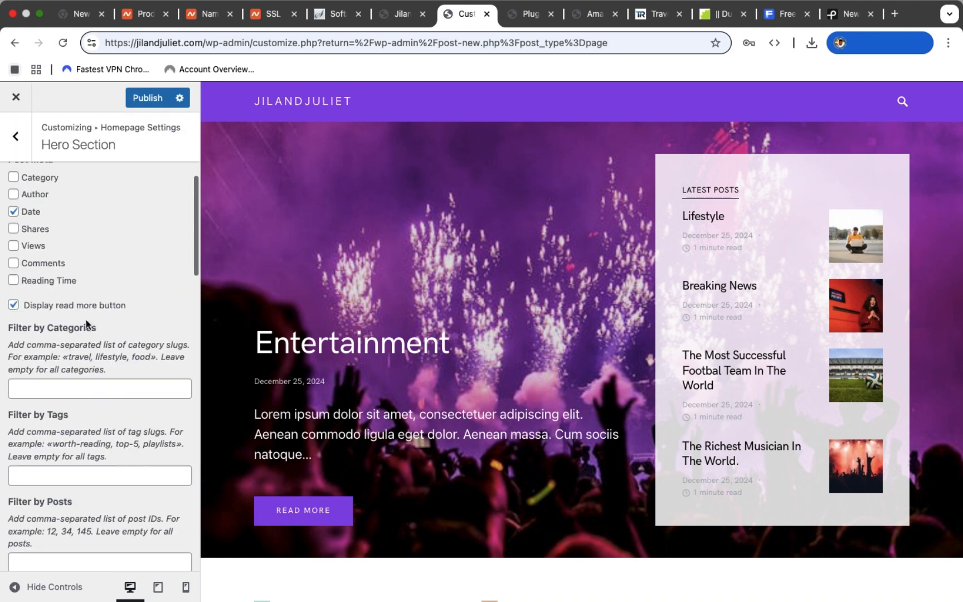
pyautogui.click(151, 98)
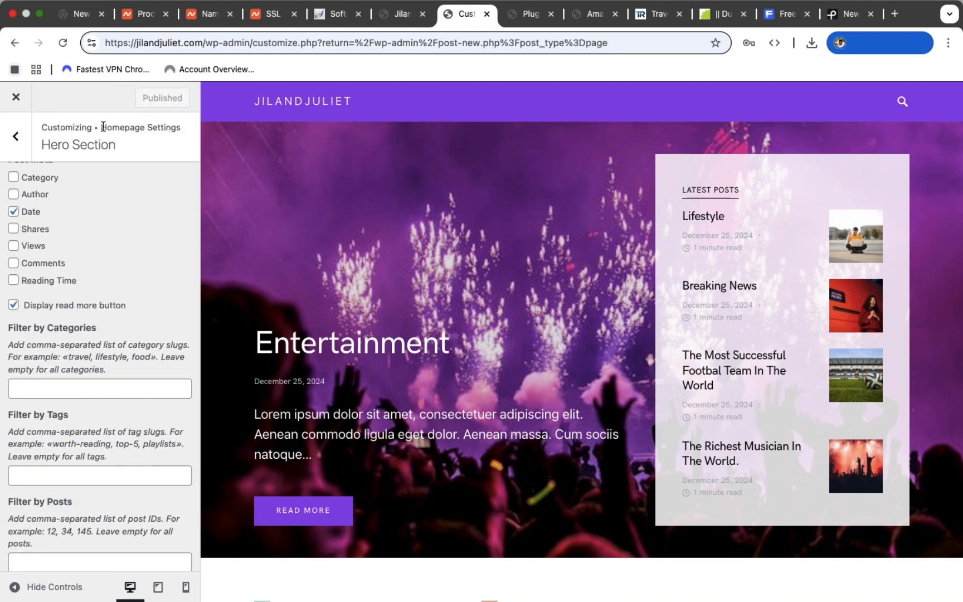
# Open the homepage layout settings, switch the posts to List Layout, and check the post list in the preview.
pyautogui.click(17, 139)
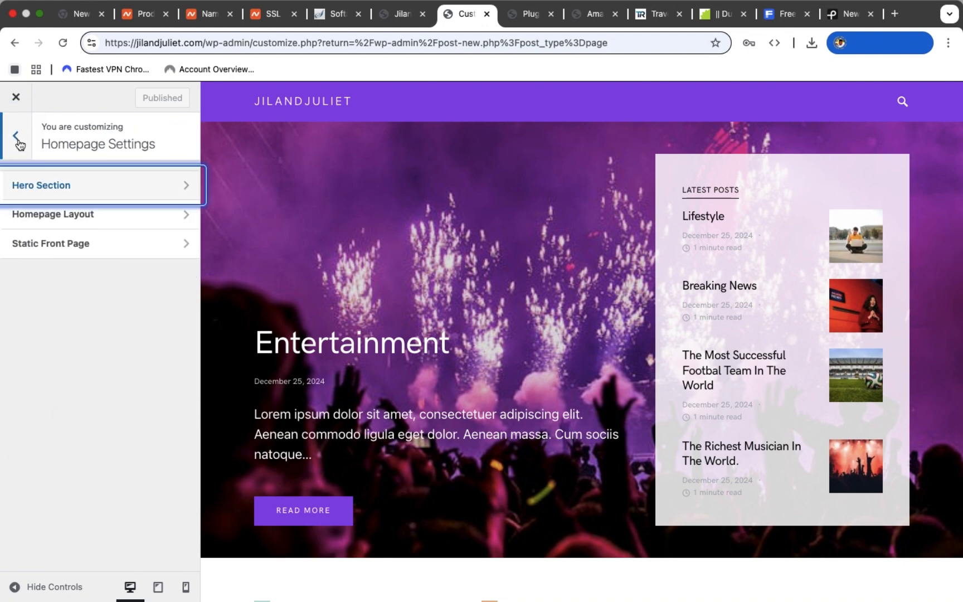
pyautogui.click(71, 217)
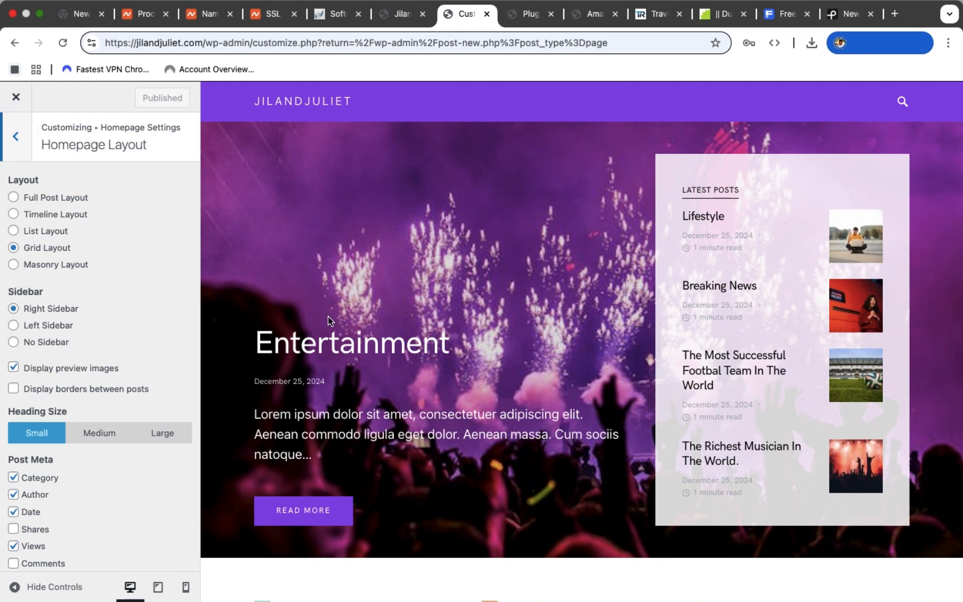
pyautogui.scroll(-7, 328, 316)
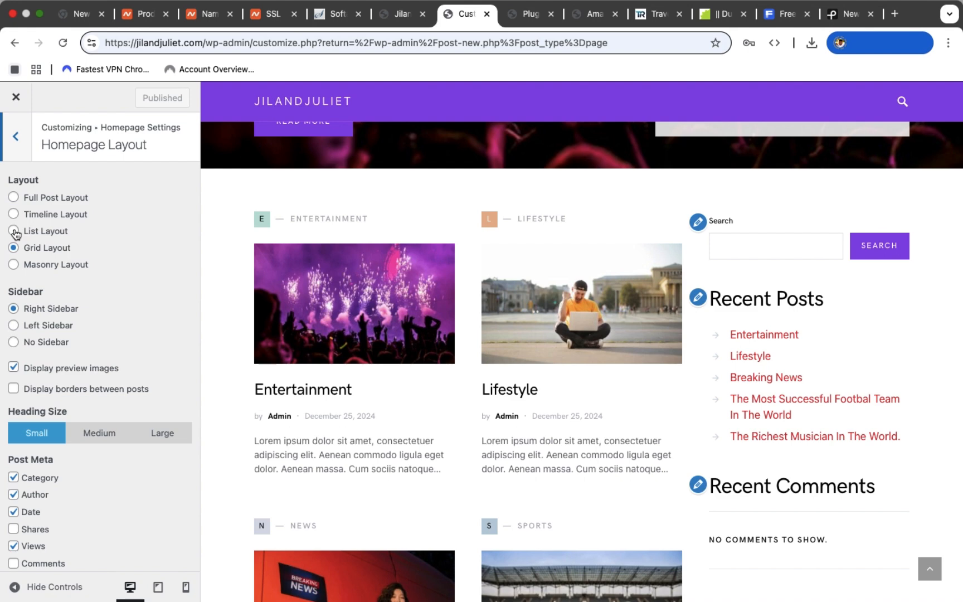
pyautogui.click(15, 231)
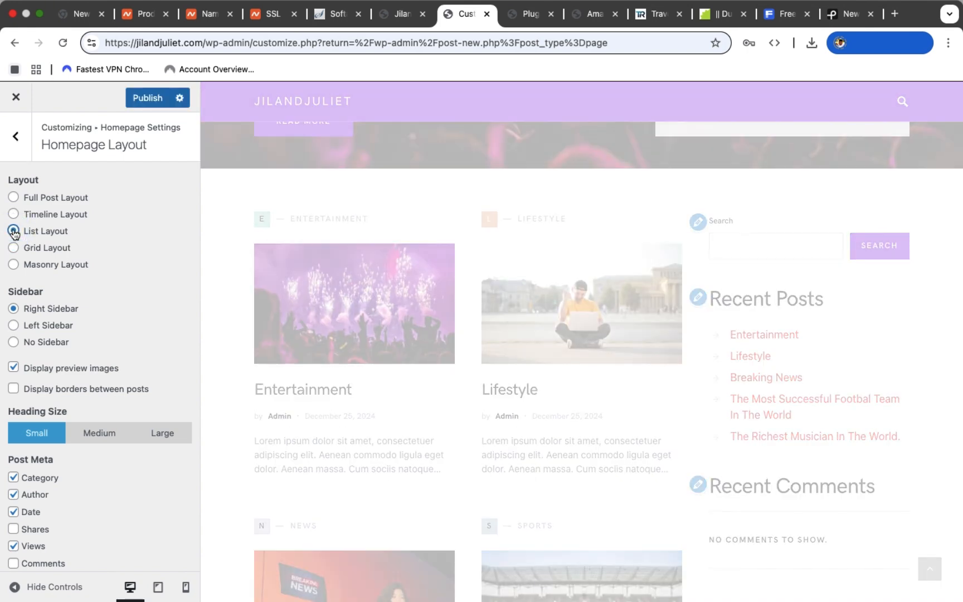
pyautogui.scroll(-5, 531, 352)
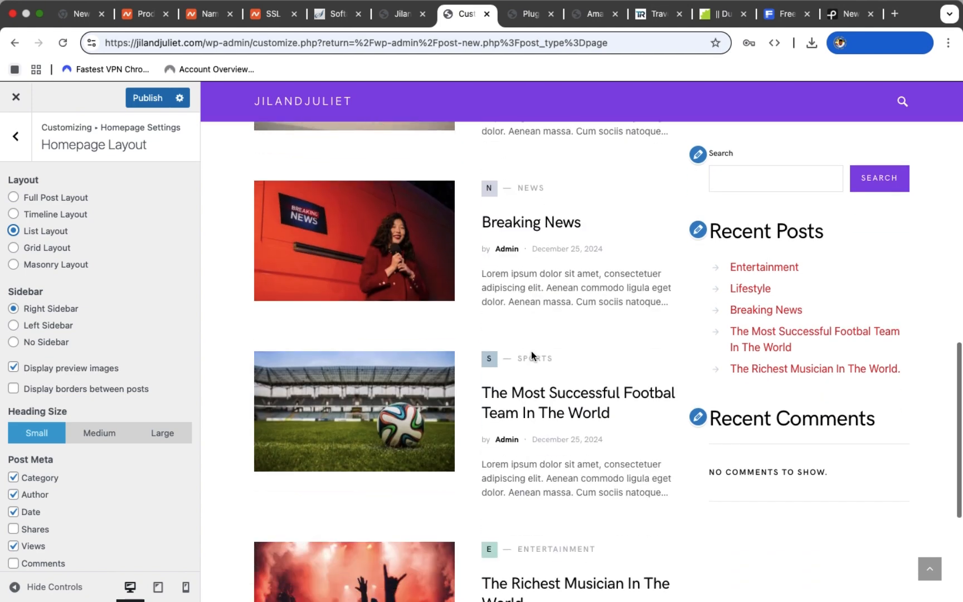
pyautogui.scroll(5, 531, 352)
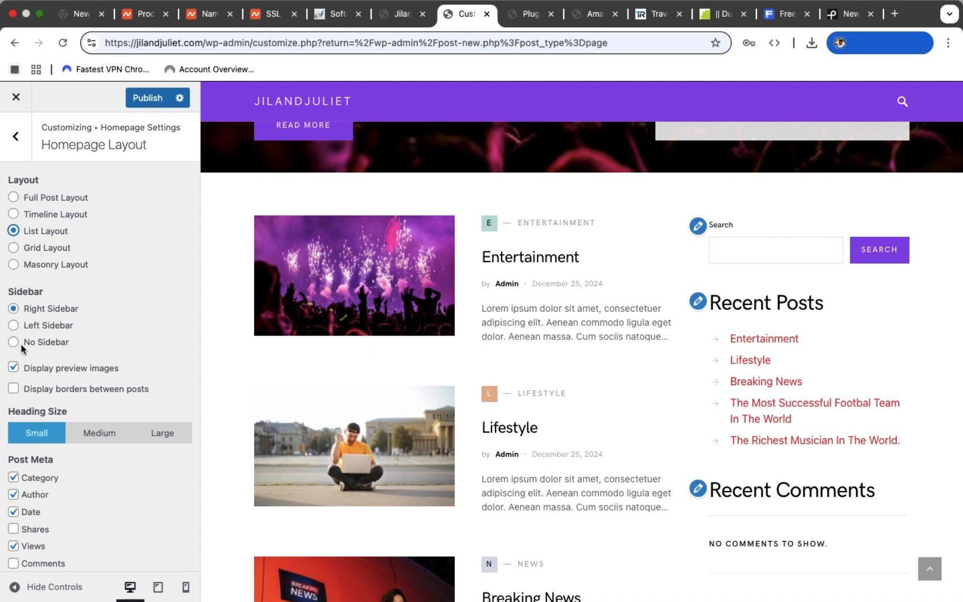
# Remove the category, author and views from the homepage layout's post meta.
pyautogui.scroll(-4, 27, 361)
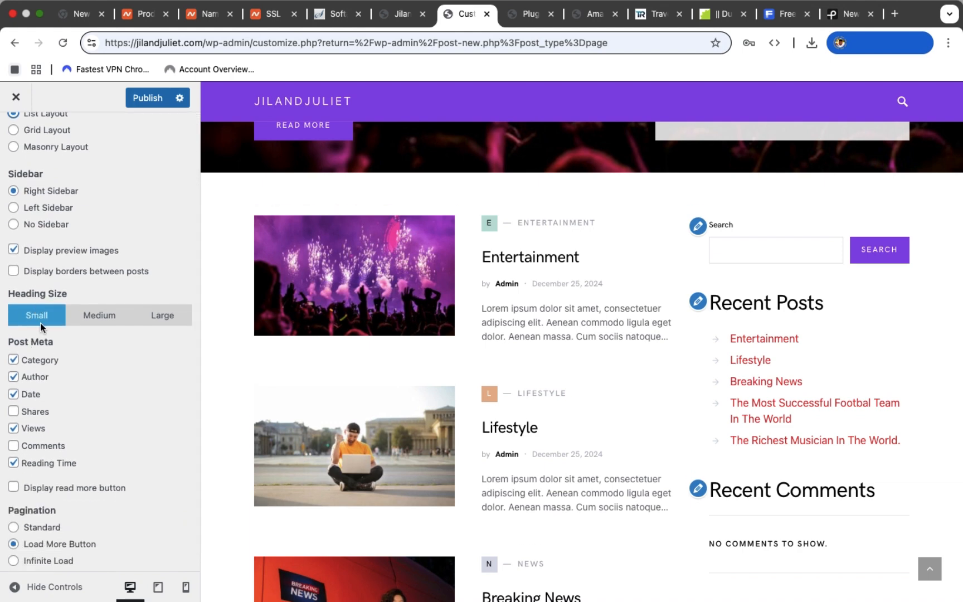
pyautogui.click(12, 360)
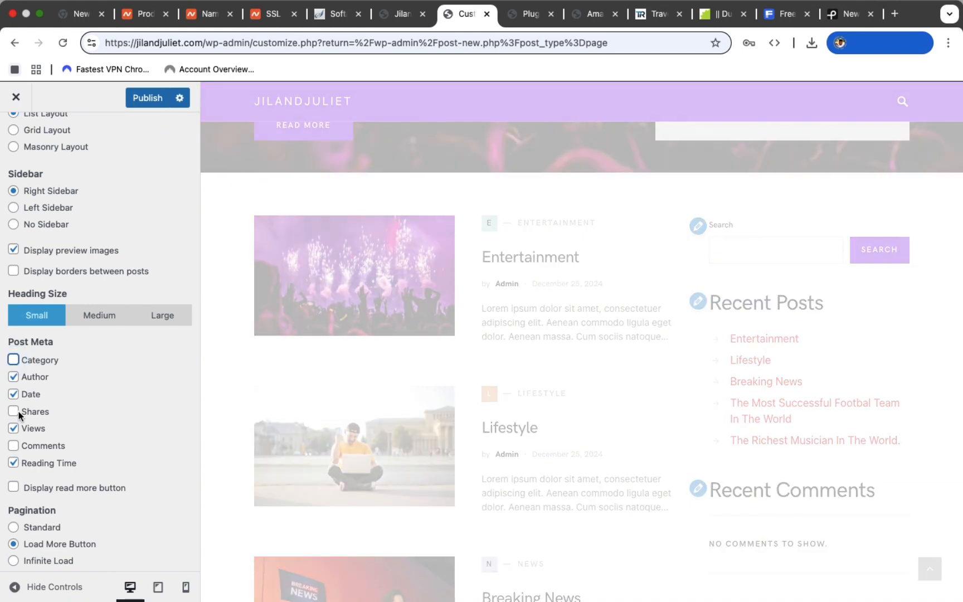
pyautogui.click(14, 377)
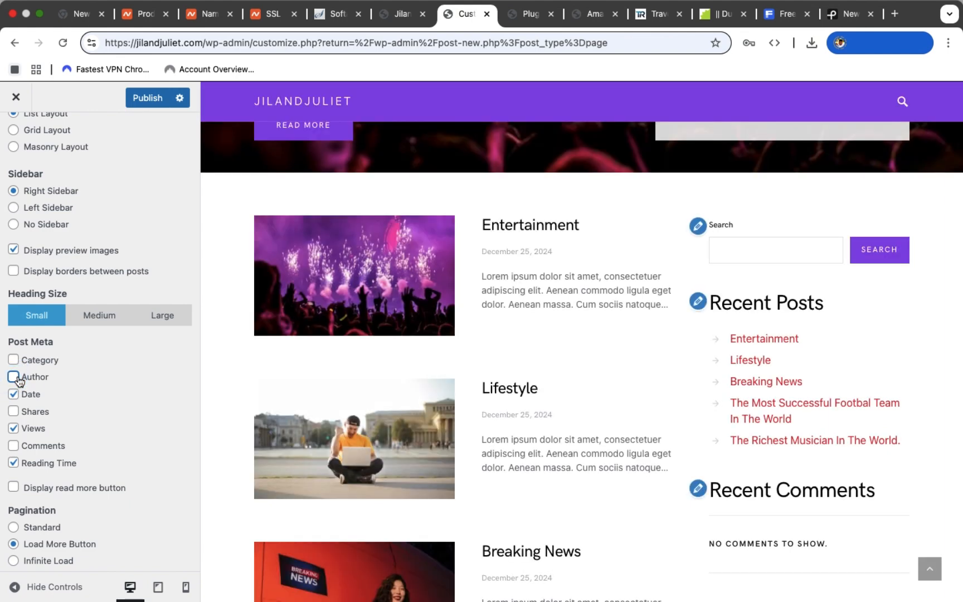
pyautogui.click(14, 429)
pyautogui.scroll(-1, 68, 417)
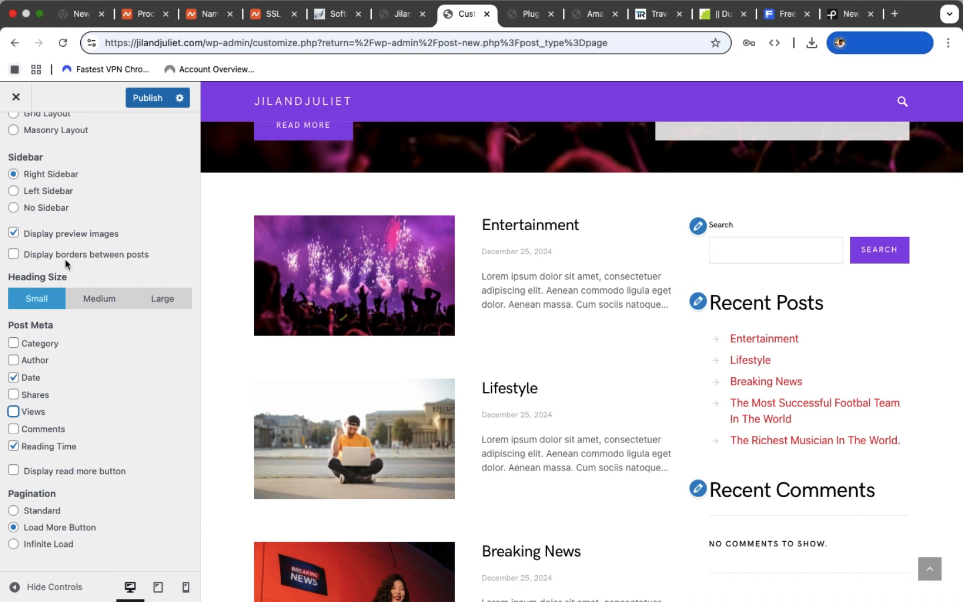
# Display borders between the homepage posts, and turn the preview images off and back on to compare.
pyautogui.click(13, 255)
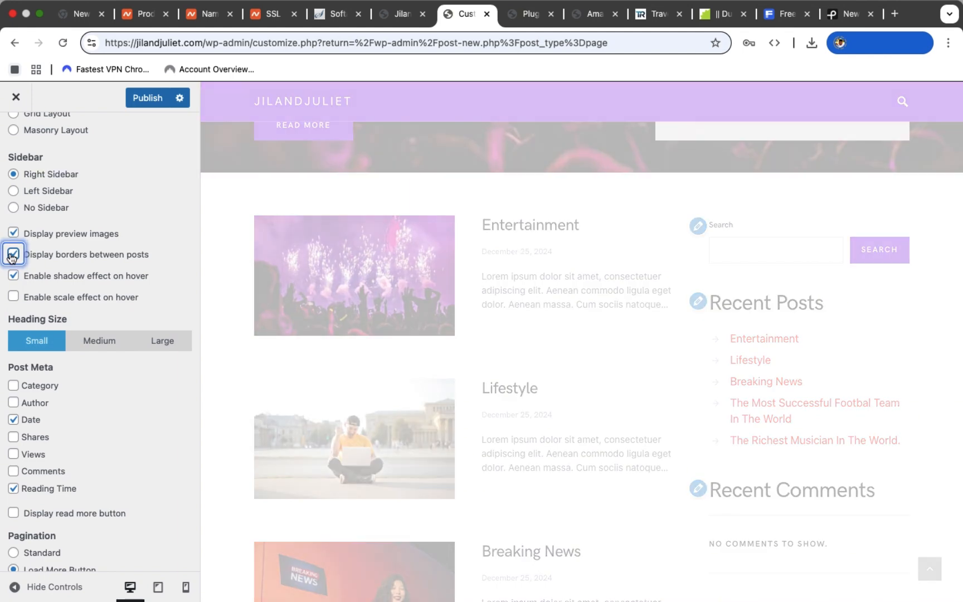
pyautogui.scroll(2, 13, 256)
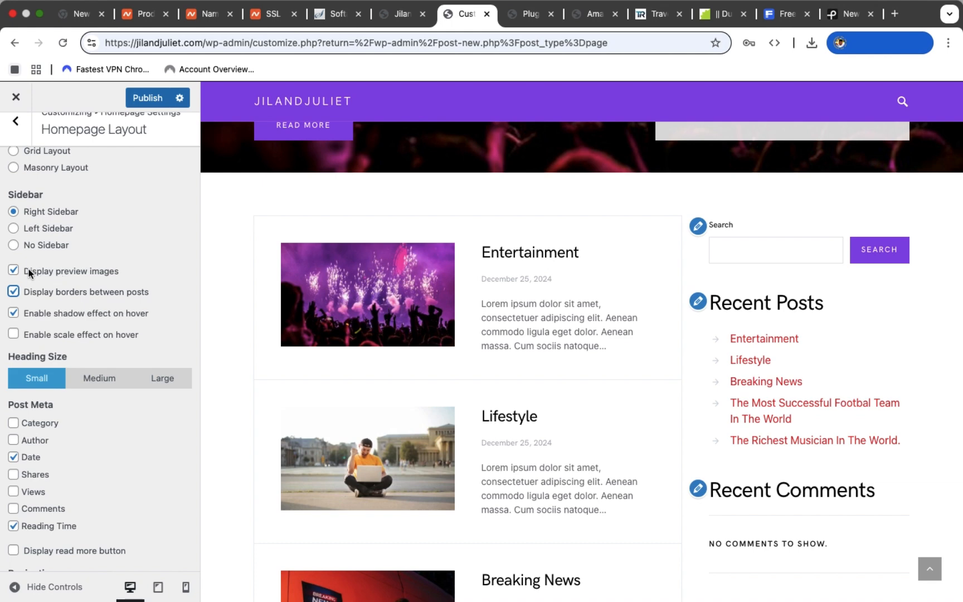
pyautogui.click(15, 273)
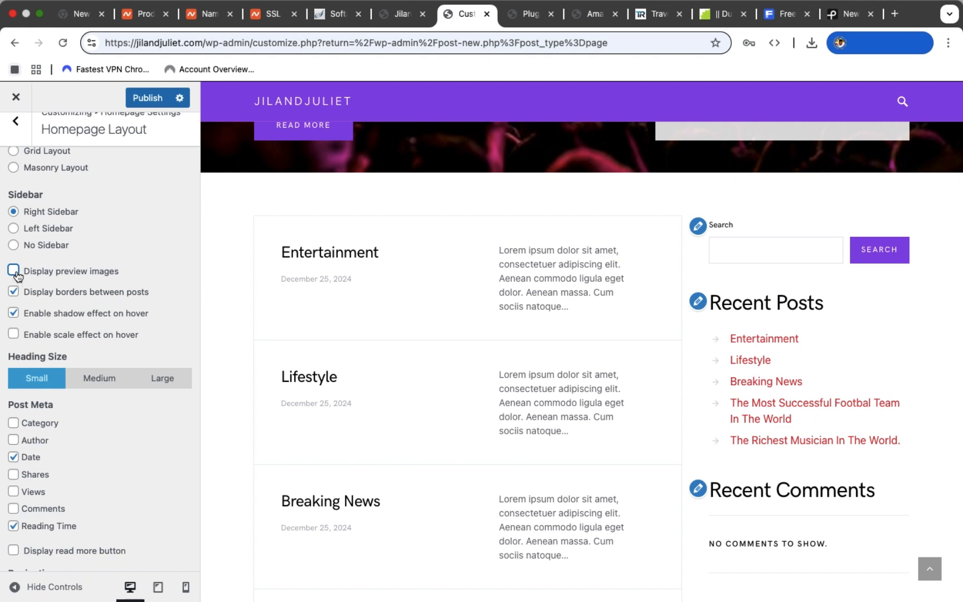
pyautogui.click(15, 272)
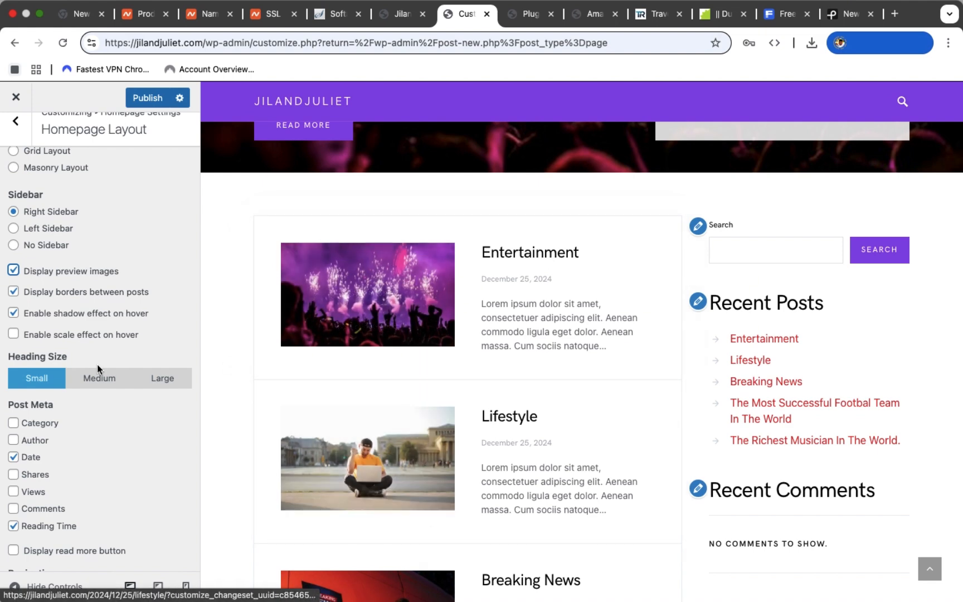
# Enable the scale effect on hover for the homepage posts and check it in the preview.
pyautogui.click(14, 334)
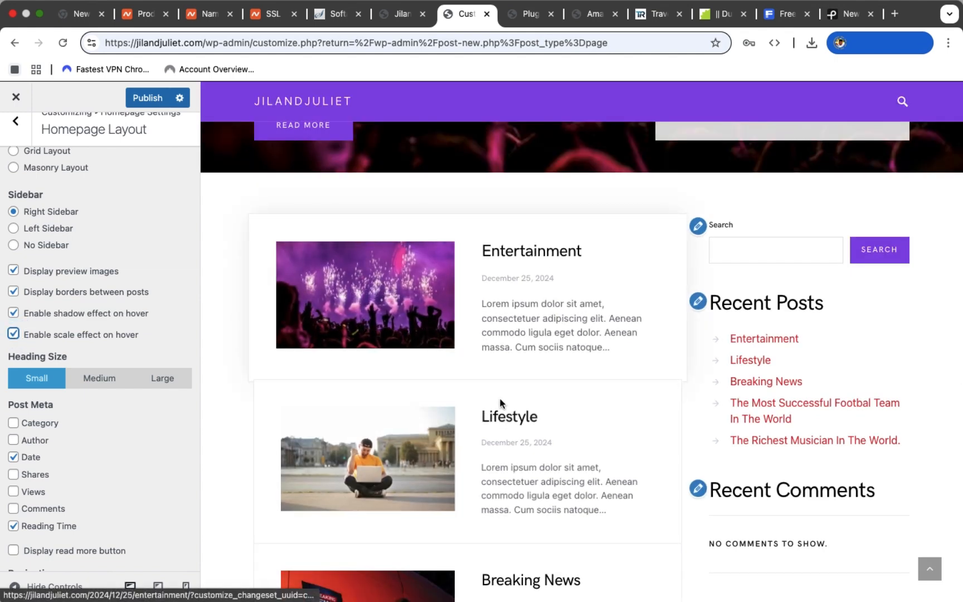
pyautogui.scroll(-3, 501, 434)
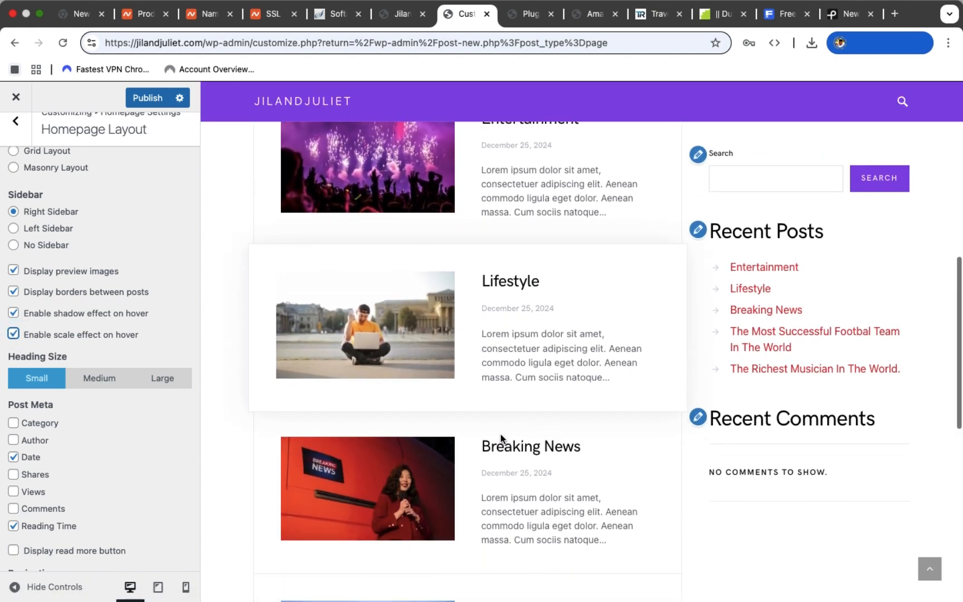
# Check the hover effects on the homepage post list in the preview and publish the homepage layout changes.
pyautogui.scroll(-4, 508, 438)
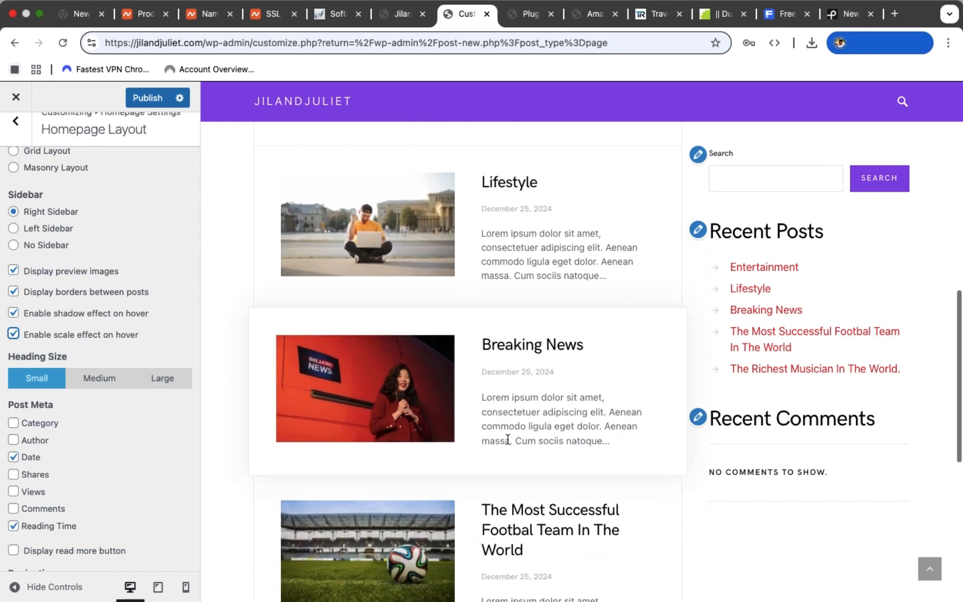
pyautogui.scroll(10, 471, 348)
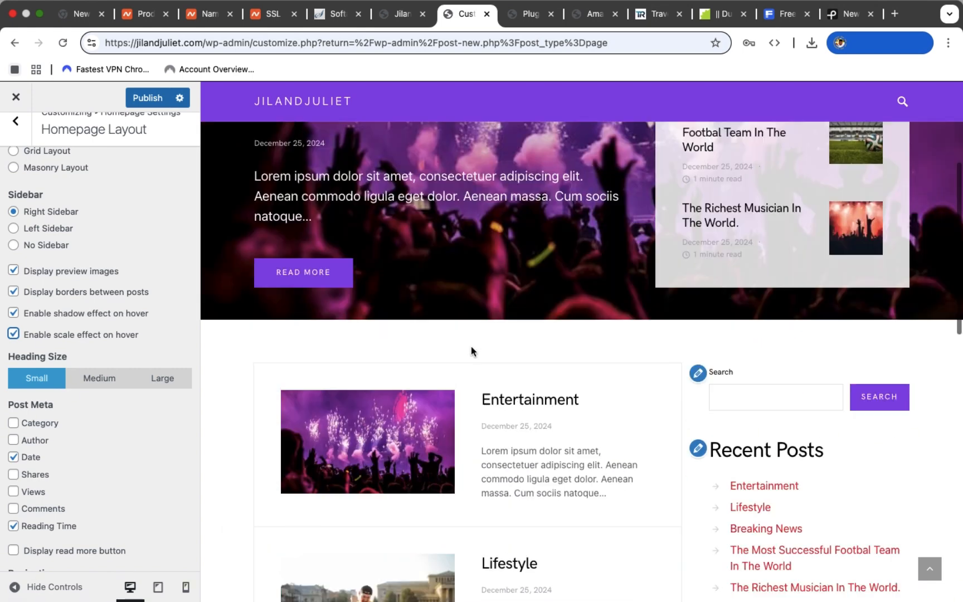
pyautogui.scroll(-5, 471, 347)
pyautogui.scroll(-2, 471, 346)
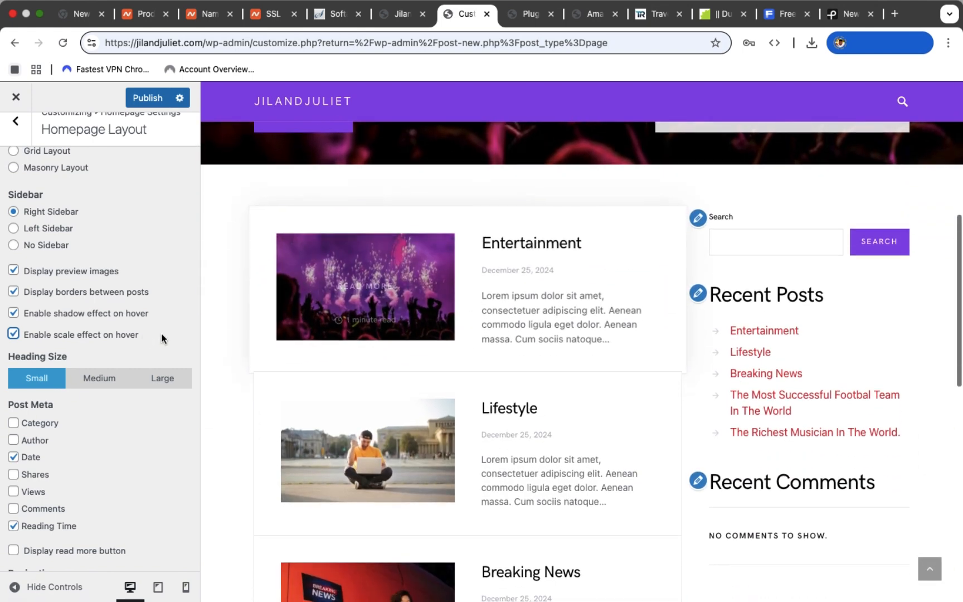
pyautogui.scroll(-3, 78, 327)
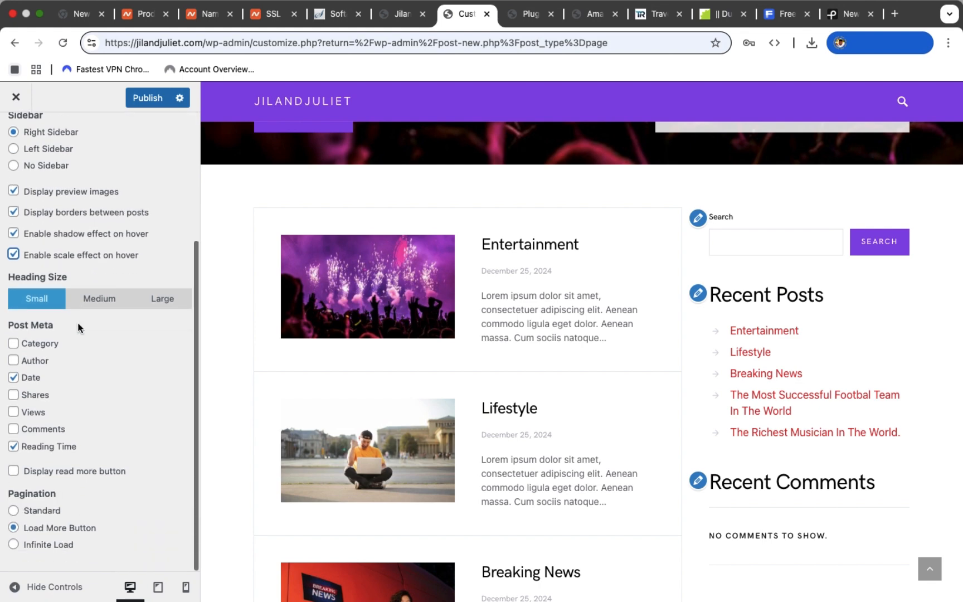
pyautogui.scroll(6, 78, 327)
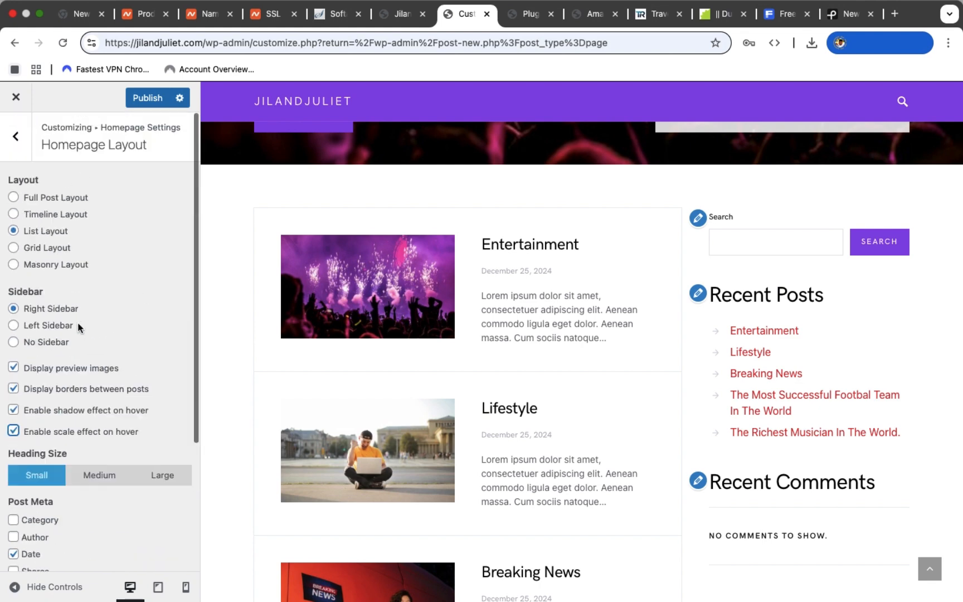
pyautogui.click(140, 99)
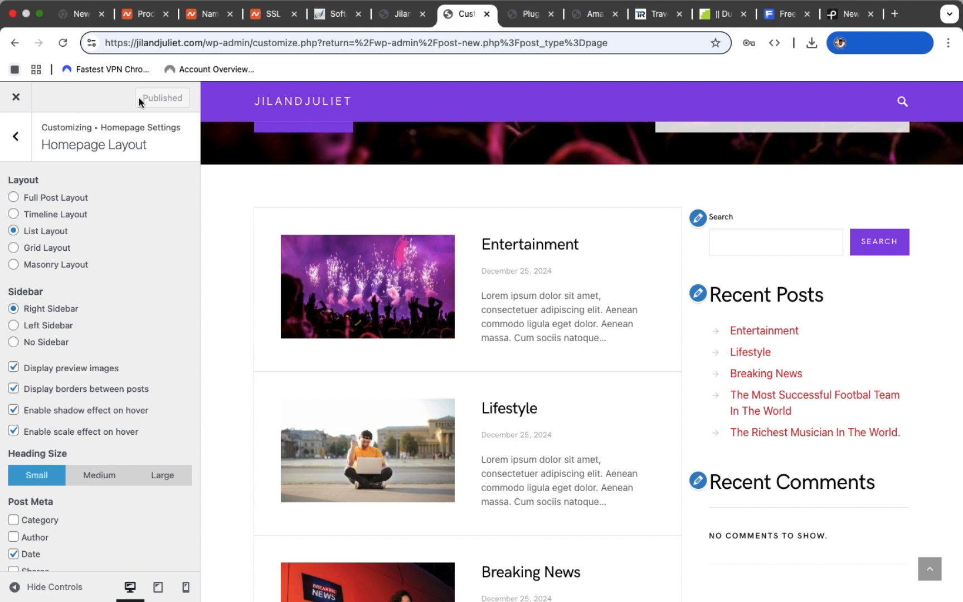
# Review the static front page options in the homepage settings and return to the main list of theme settings.
pyautogui.click(16, 138)
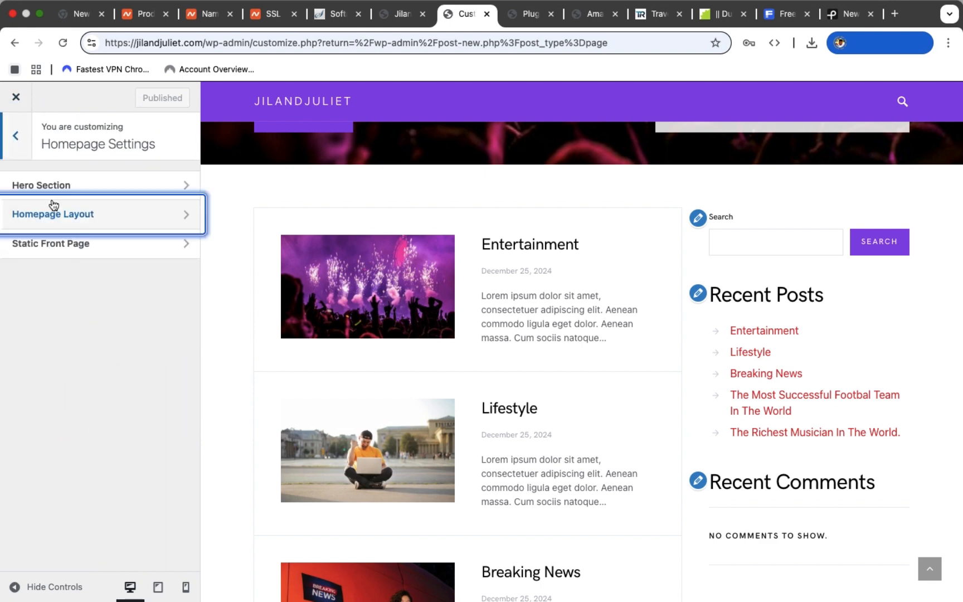
pyautogui.click(64, 245)
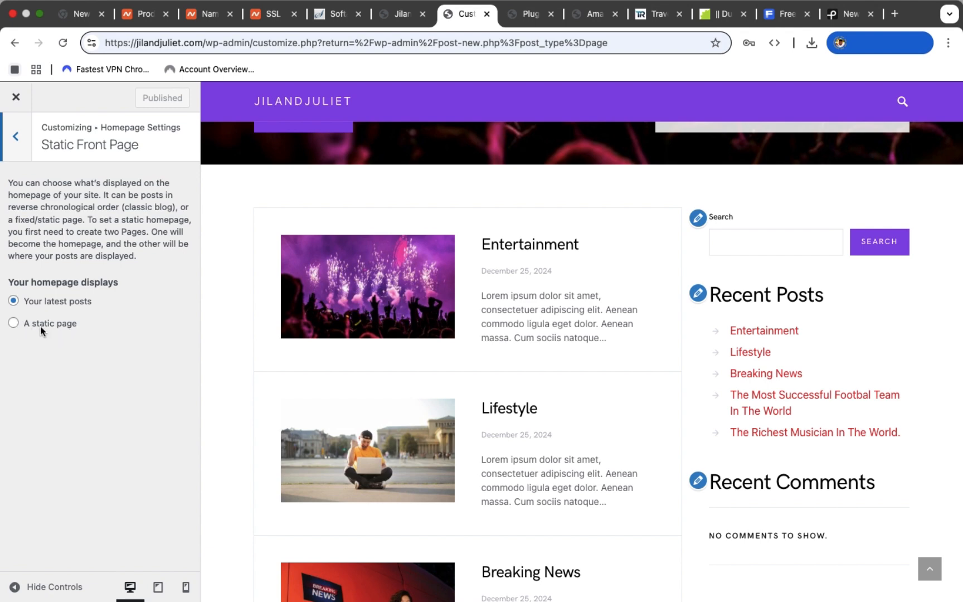
pyautogui.click(18, 137)
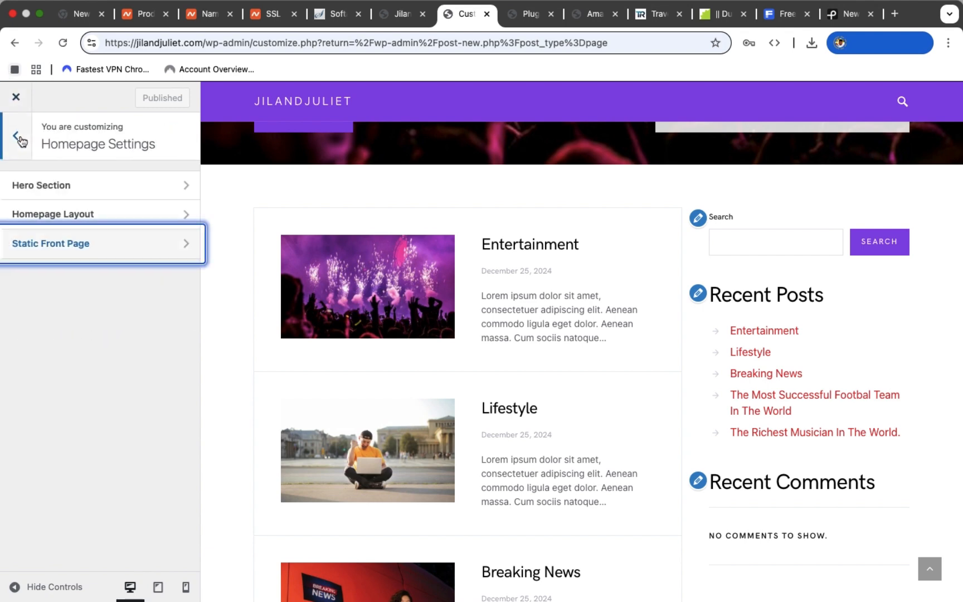
pyautogui.click(19, 138)
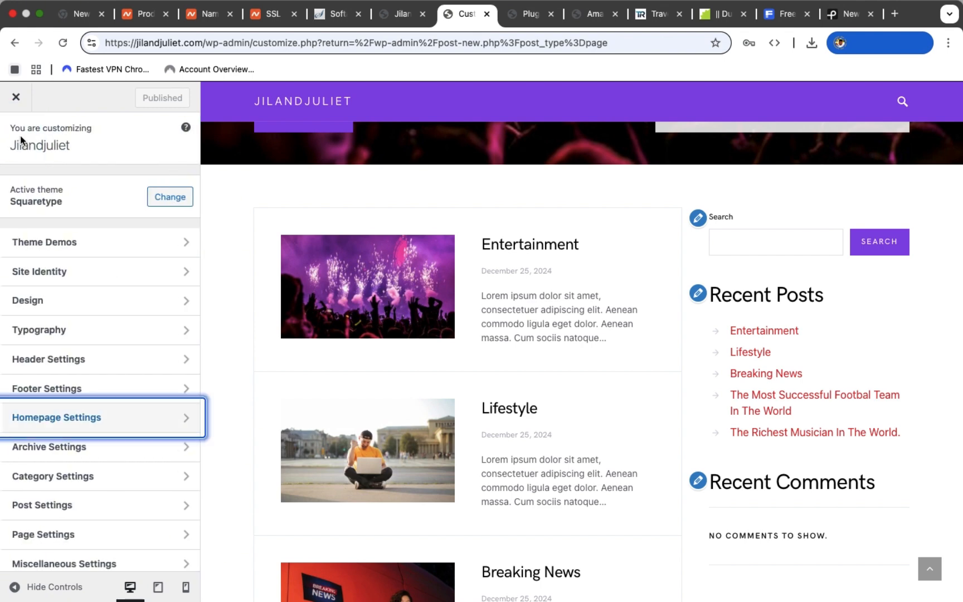
# Open the archive settings and display borders between the archive posts.
pyautogui.click(92, 456)
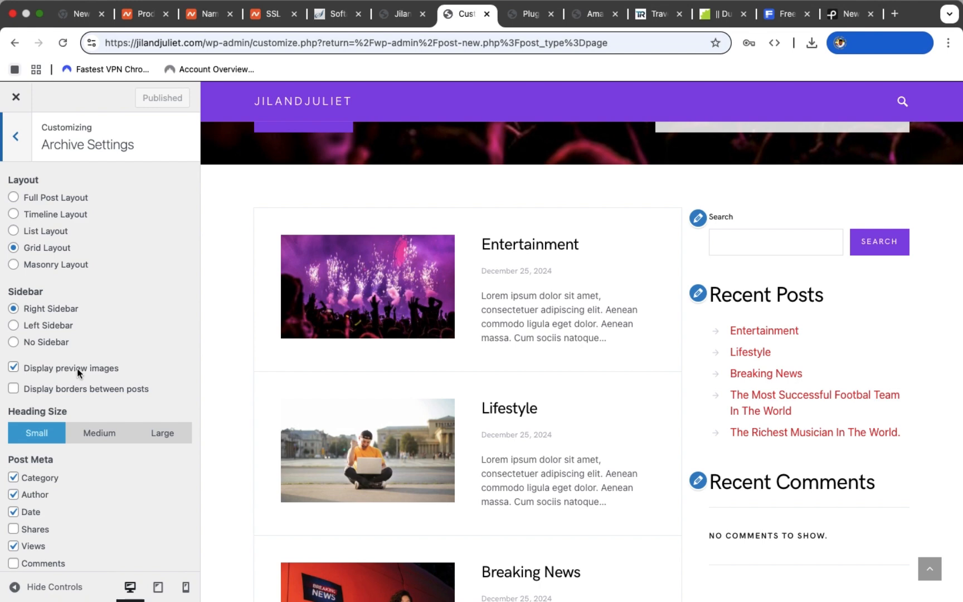
pyautogui.scroll(-3, 76, 369)
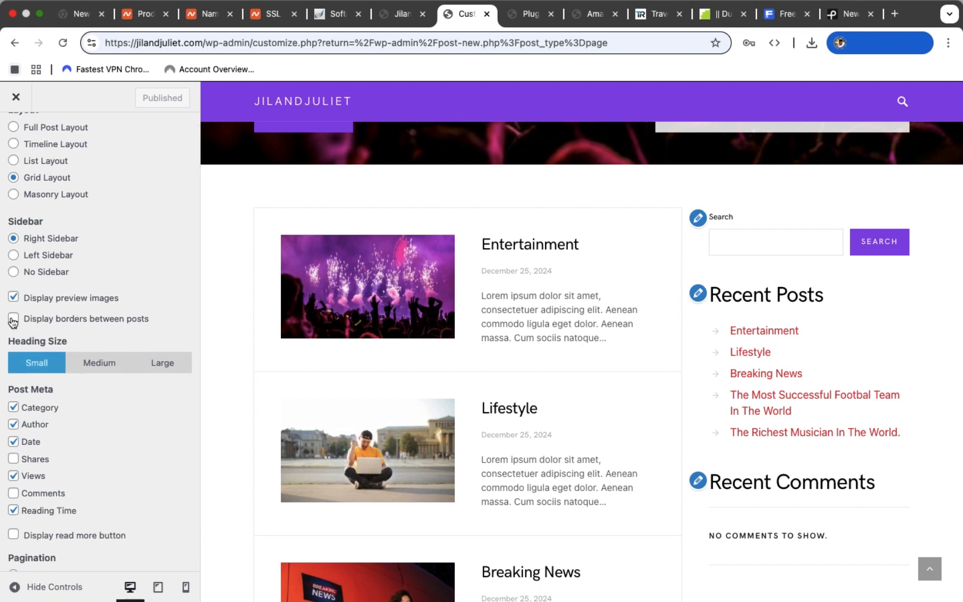
pyautogui.click(13, 320)
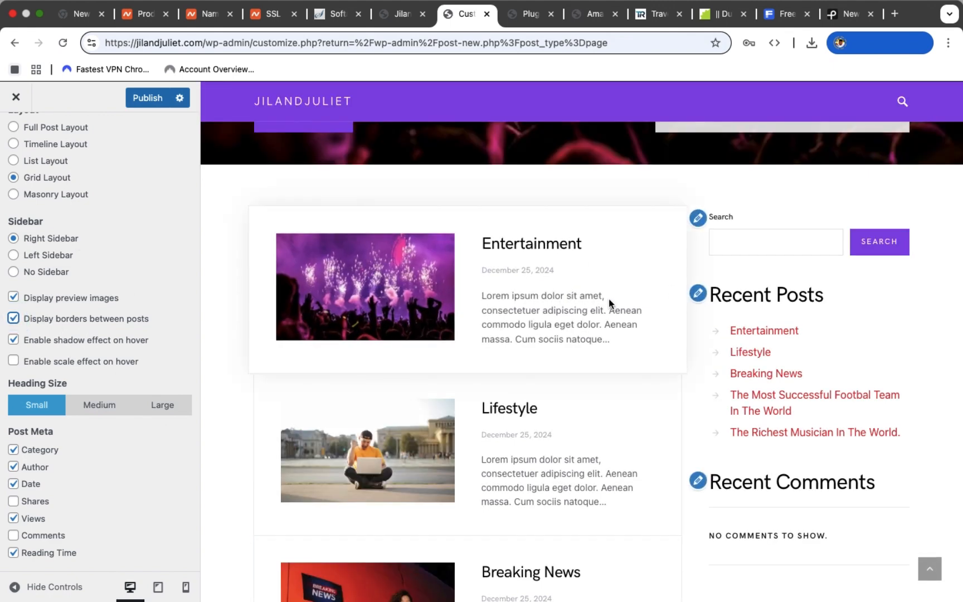
# Open the Entertainment post in the preview, look through the whole post page, and return to the homepage.
pyautogui.click(444, 265)
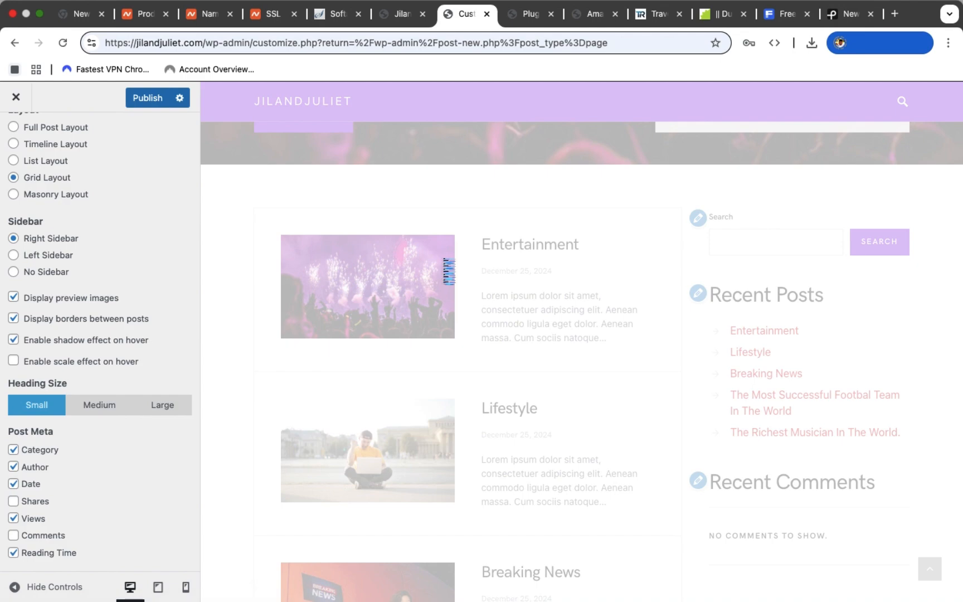
pyautogui.scroll(-6, 614, 393)
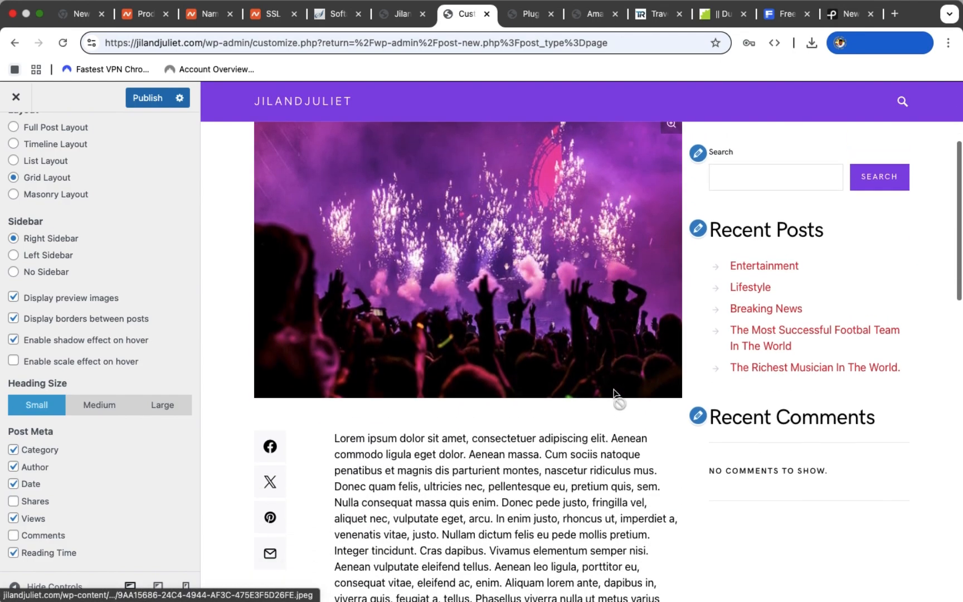
pyautogui.scroll(-10, 614, 393)
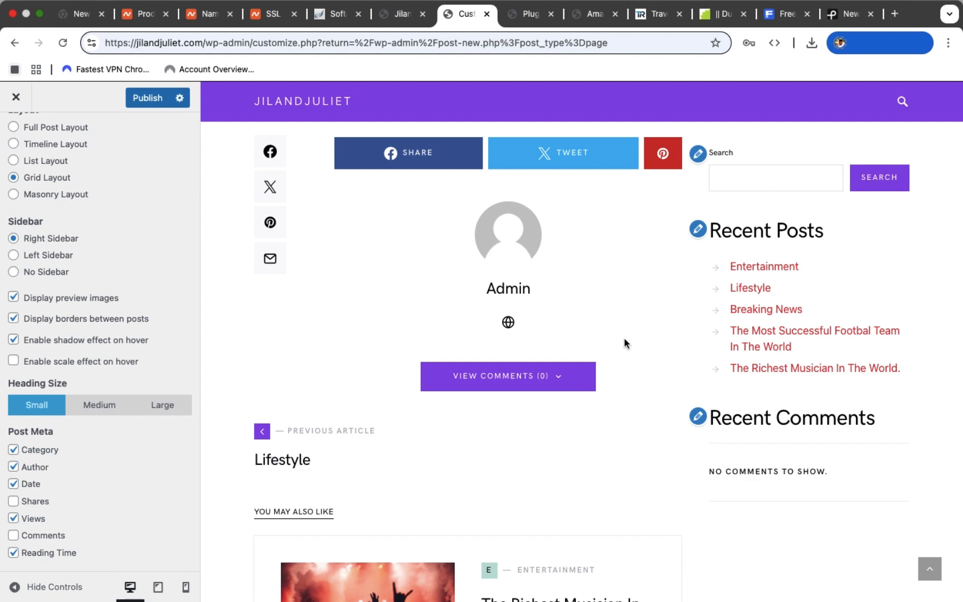
pyautogui.scroll(15, 624, 339)
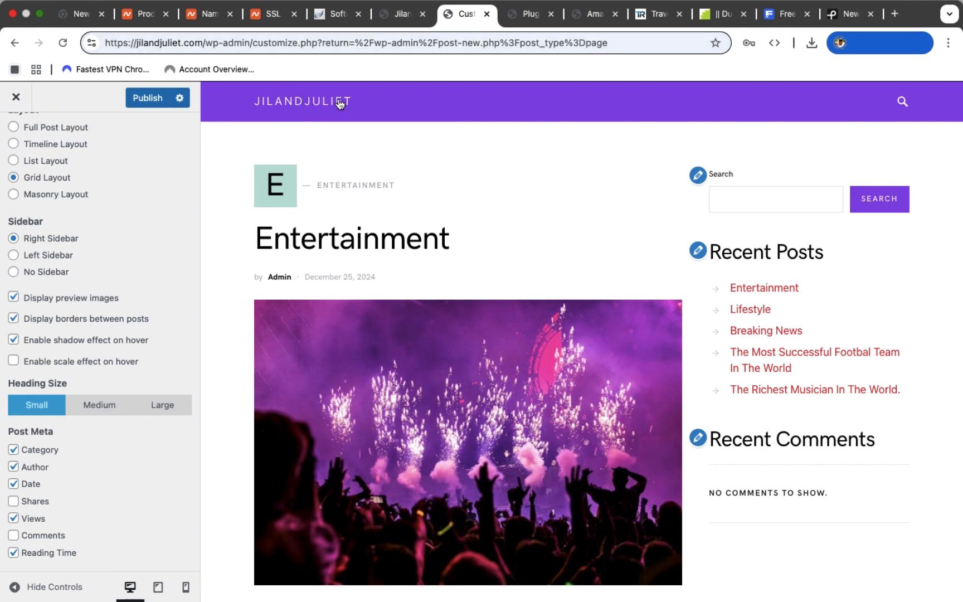
pyautogui.click(290, 100)
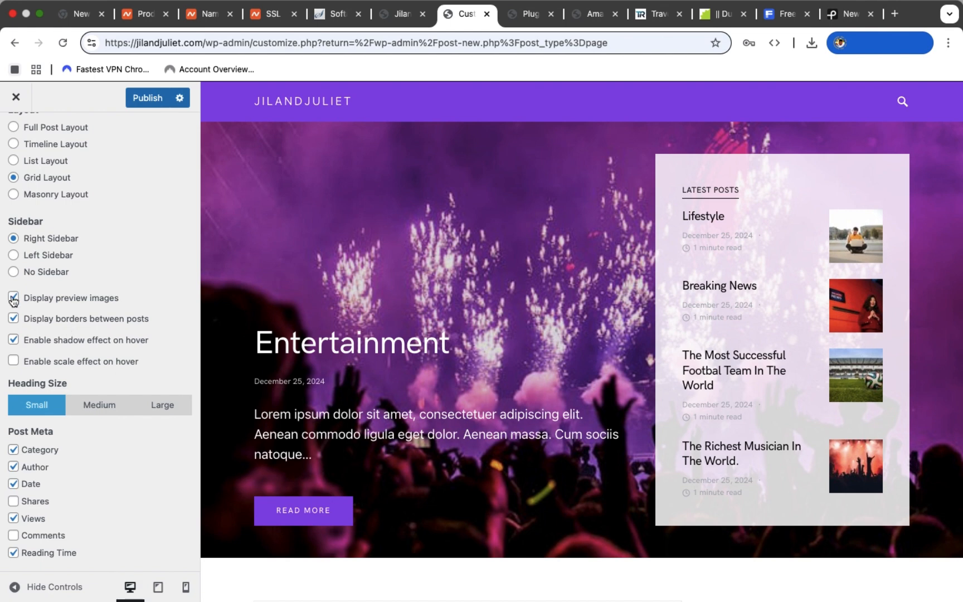
# Enable the scale effect on hover for archive posts and remove the author and views from their post meta.
pyautogui.click(14, 361)
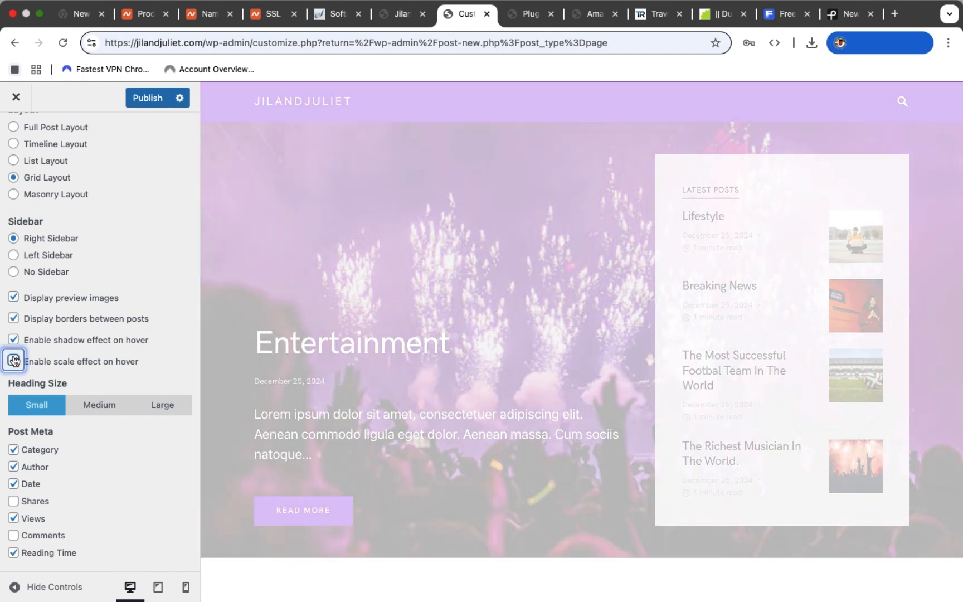
pyautogui.scroll(-2, 14, 360)
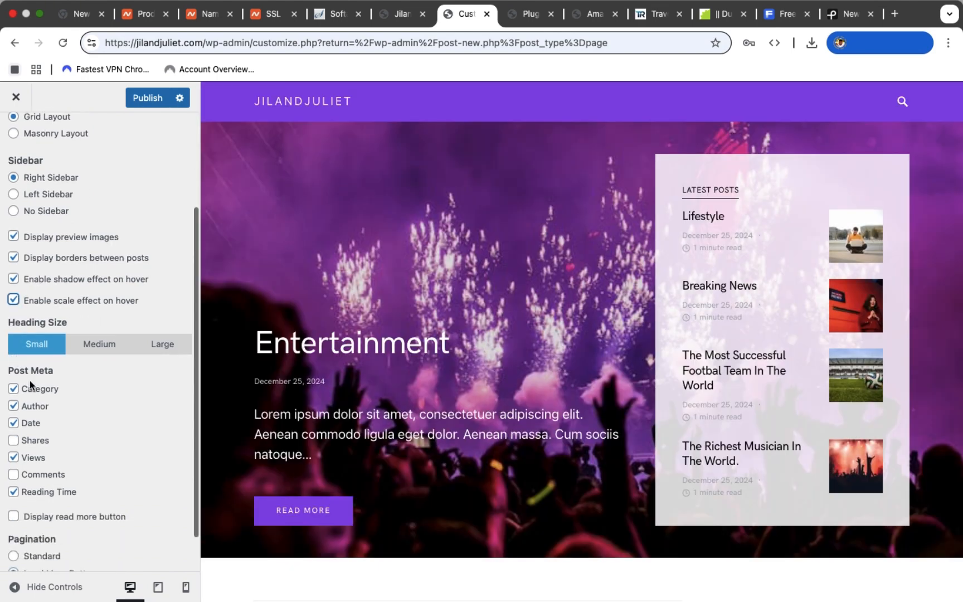
pyautogui.click(15, 407)
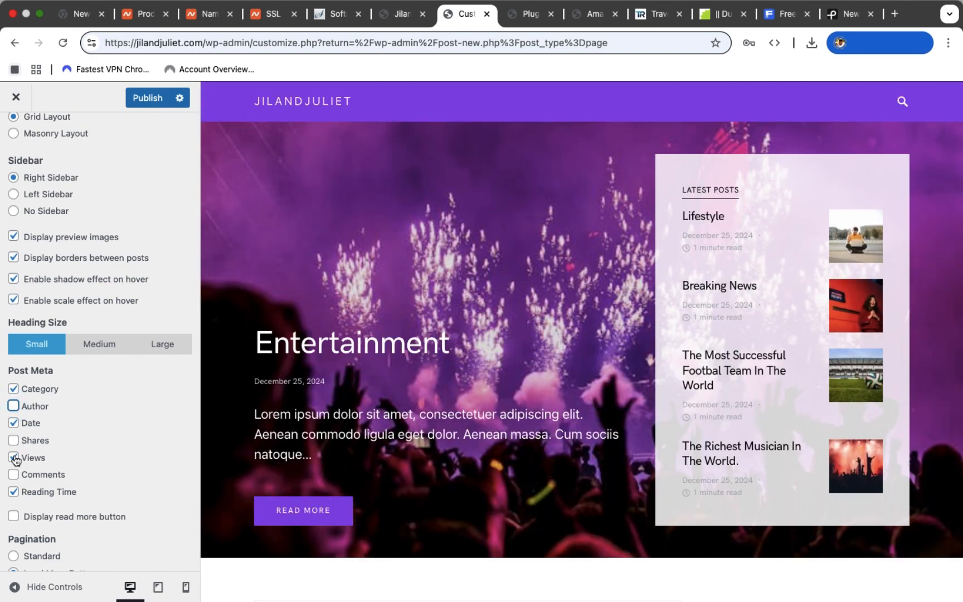
pyautogui.click(13, 457)
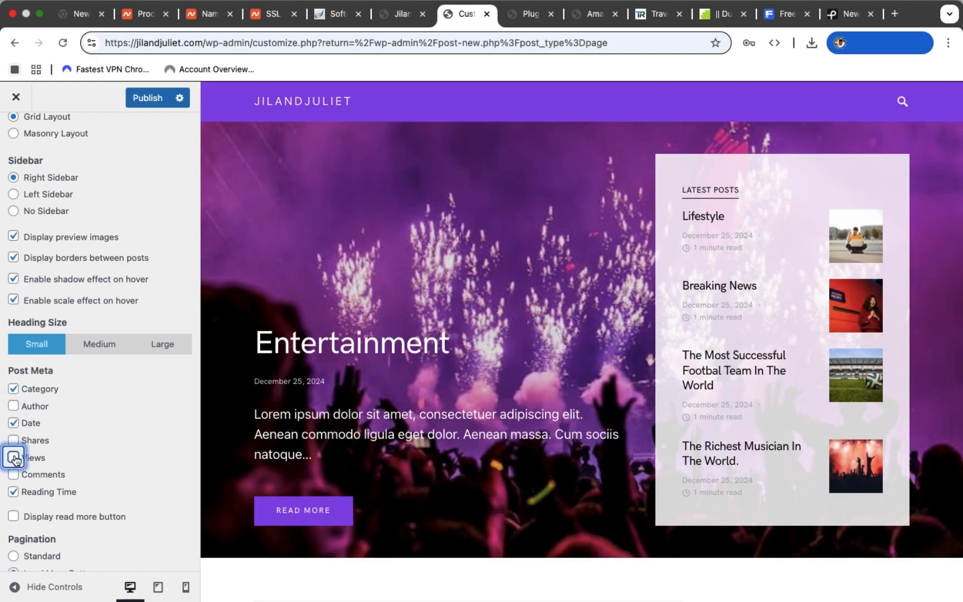
# Set the archive pagination to Infinite Load and publish the archive settings.
pyautogui.scroll(-2, 58, 500)
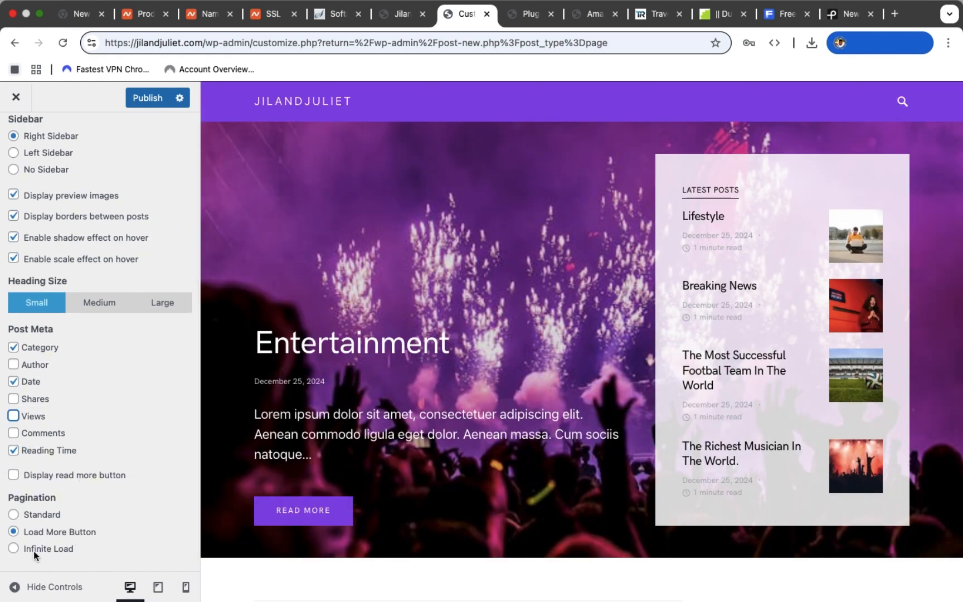
pyautogui.click(13, 549)
pyautogui.scroll(5, 52, 425)
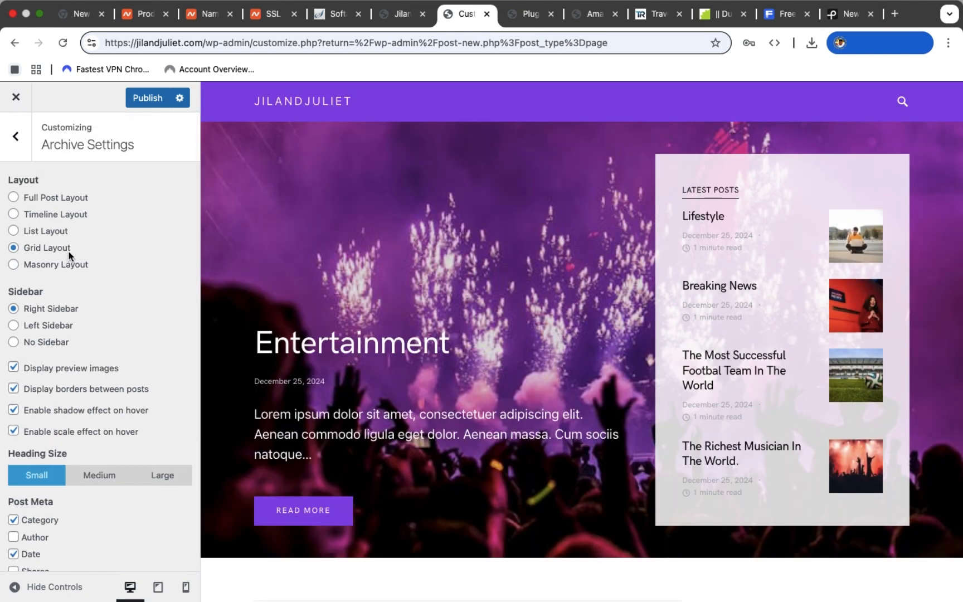
pyautogui.click(147, 98)
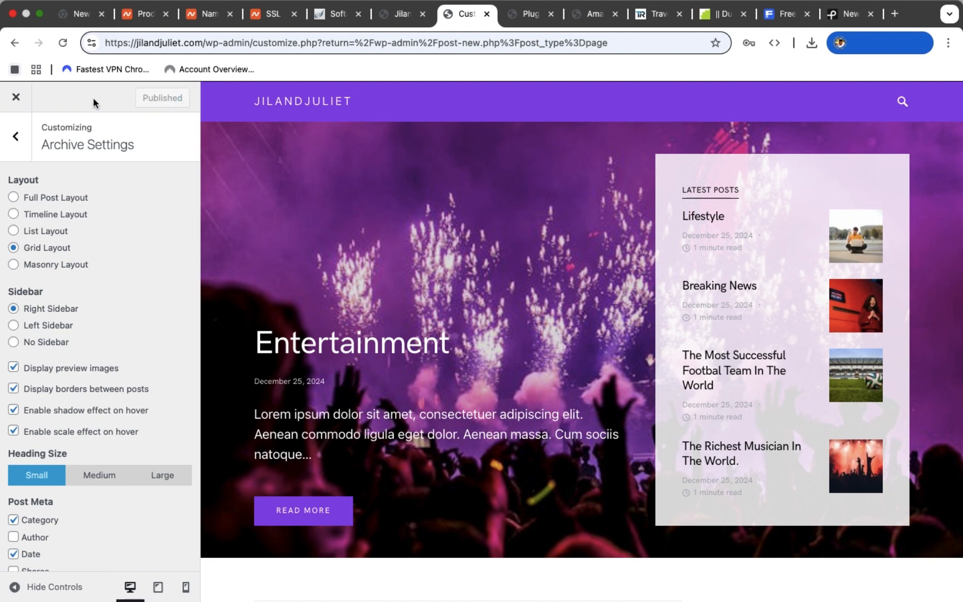
# Check the subcategory filter option in the category settings and return to the main list of theme settings.
pyautogui.click(24, 142)
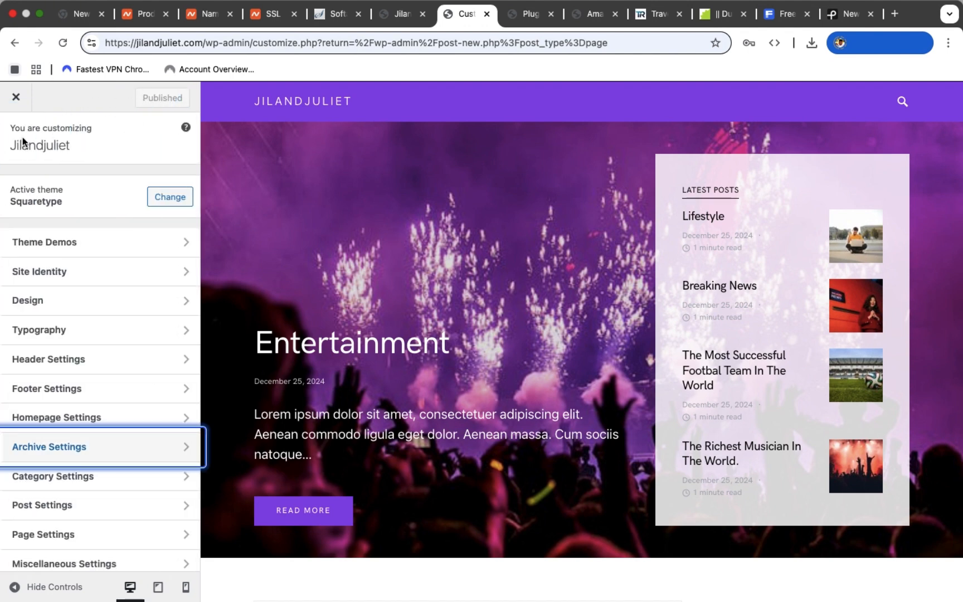
pyautogui.click(68, 478)
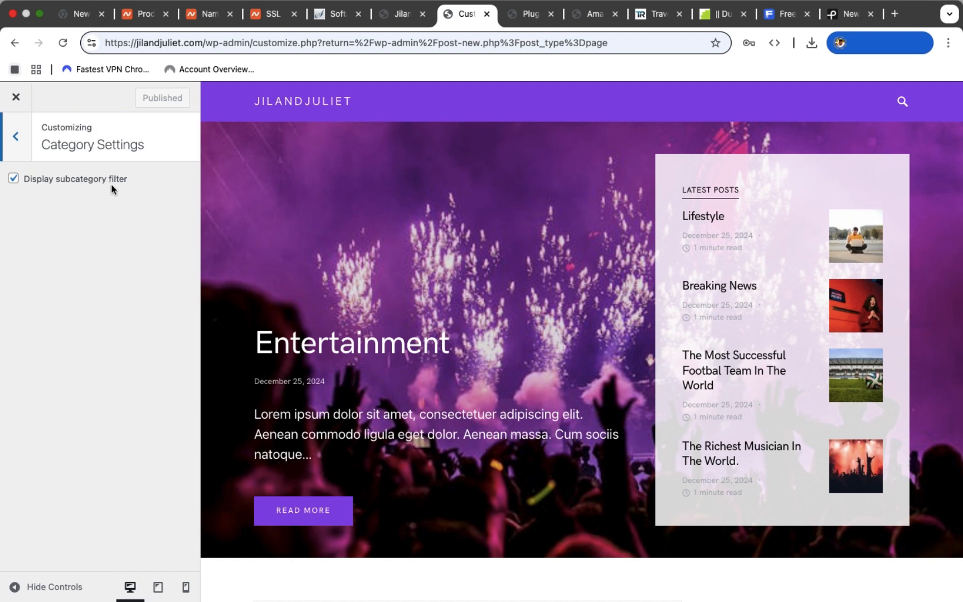
pyautogui.click(25, 145)
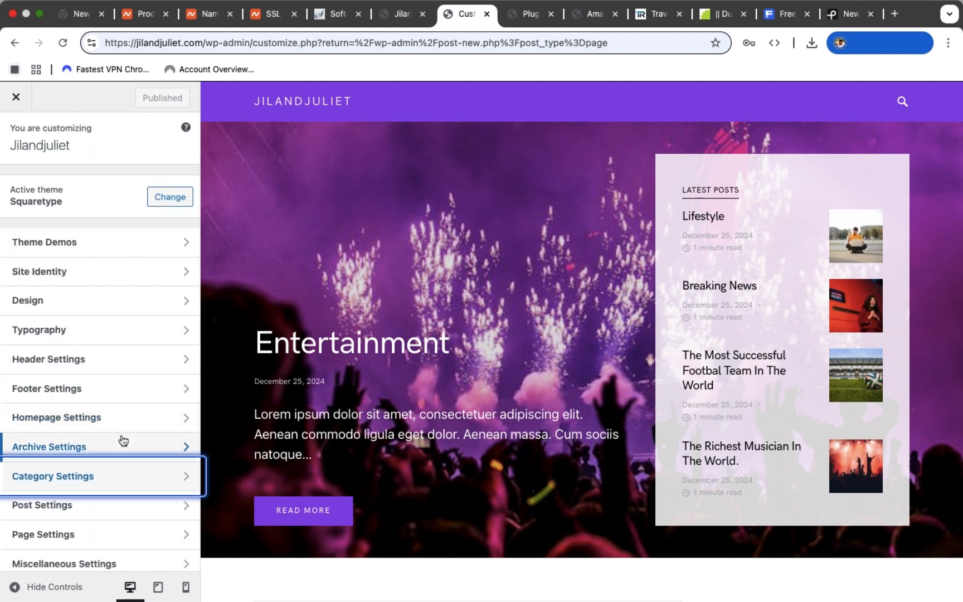
# Open the post settings, add the reading time to the post meta, and remove the views and shares.
pyautogui.scroll(-3, 122, 438)
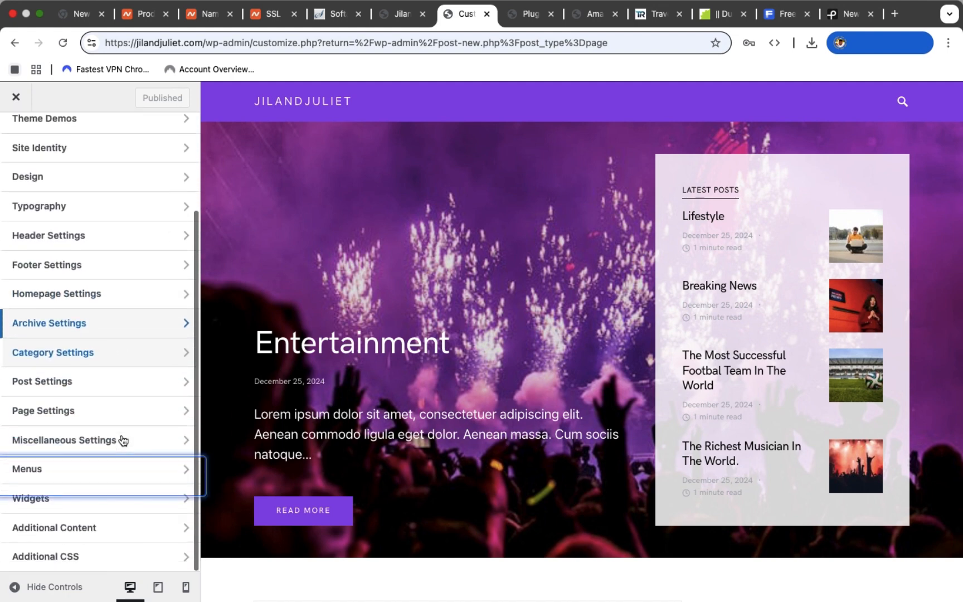
pyautogui.click(69, 385)
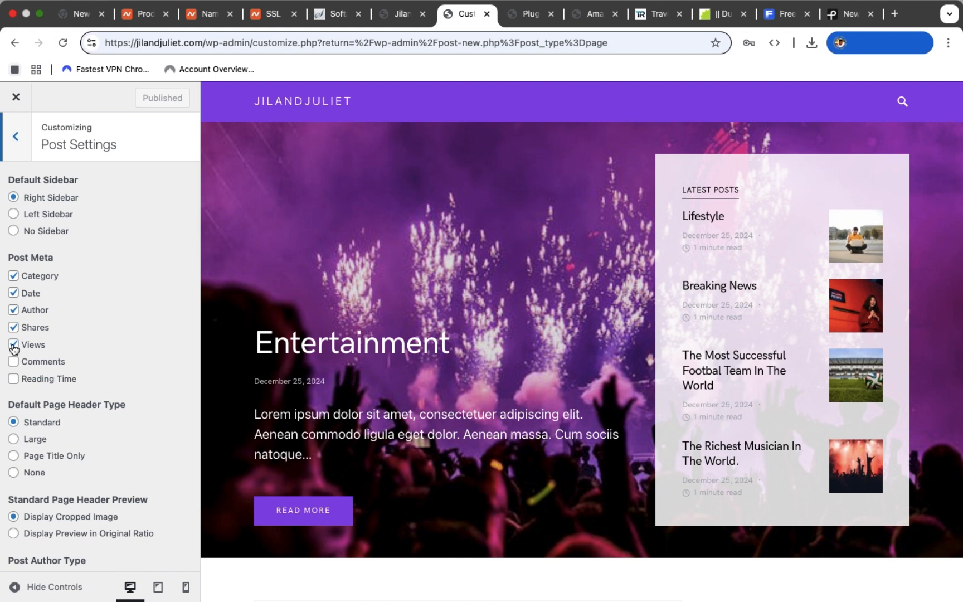
pyautogui.click(12, 380)
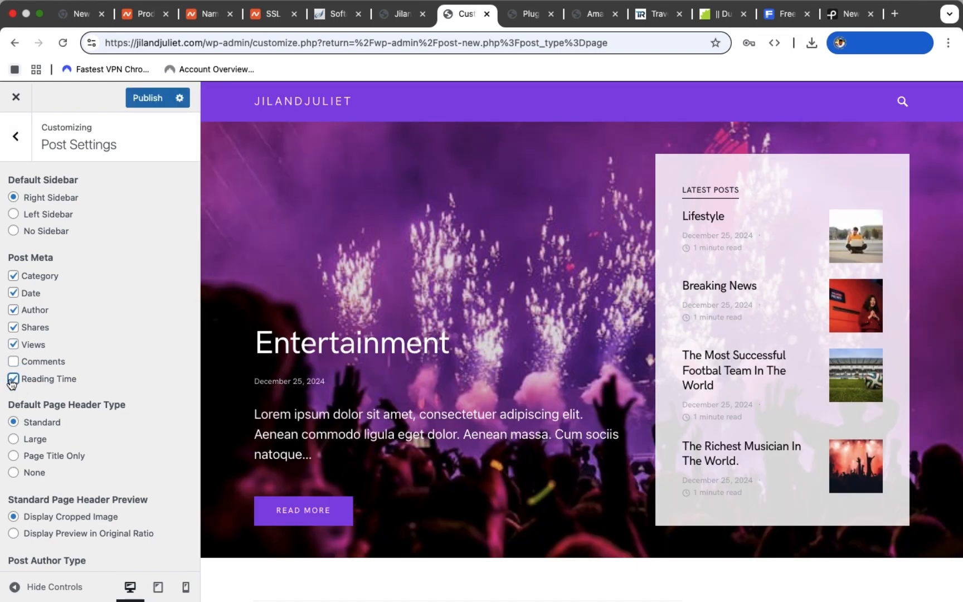
pyautogui.click(13, 345)
pyautogui.click(14, 328)
# Set the post author type to Compact in the post settings and review the display options below it.
pyautogui.scroll(-3, 62, 332)
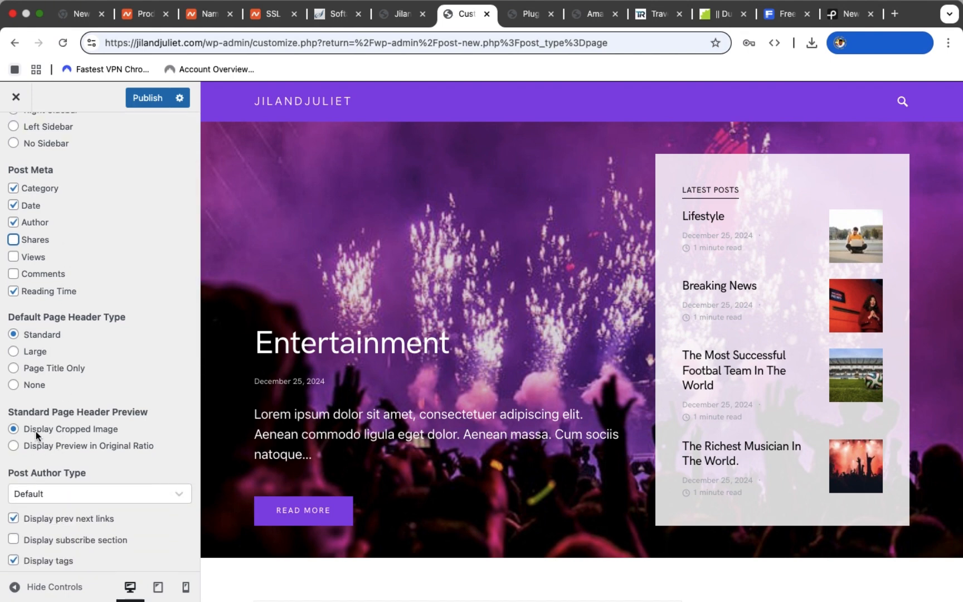
pyautogui.click(79, 494)
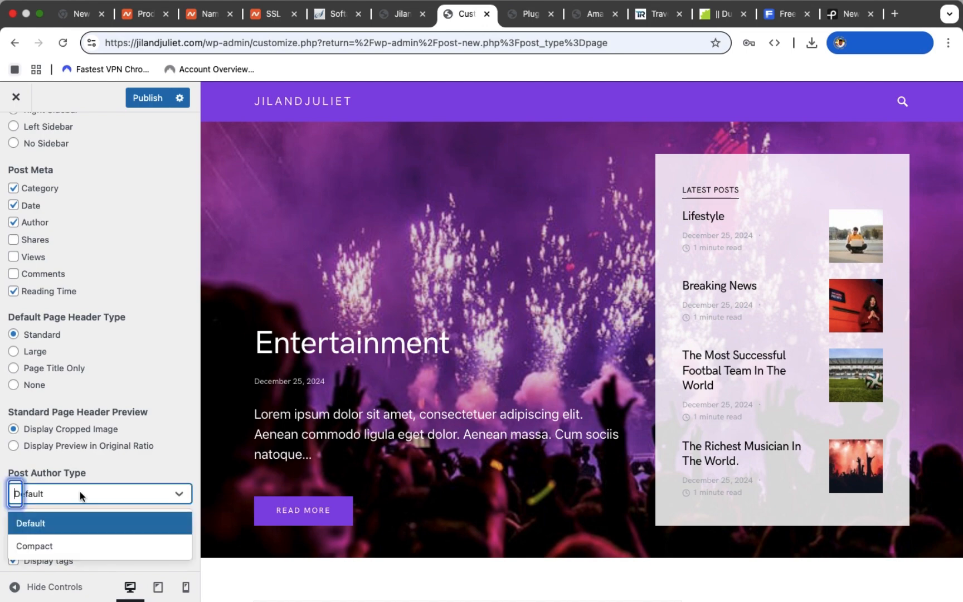
pyautogui.click(57, 541)
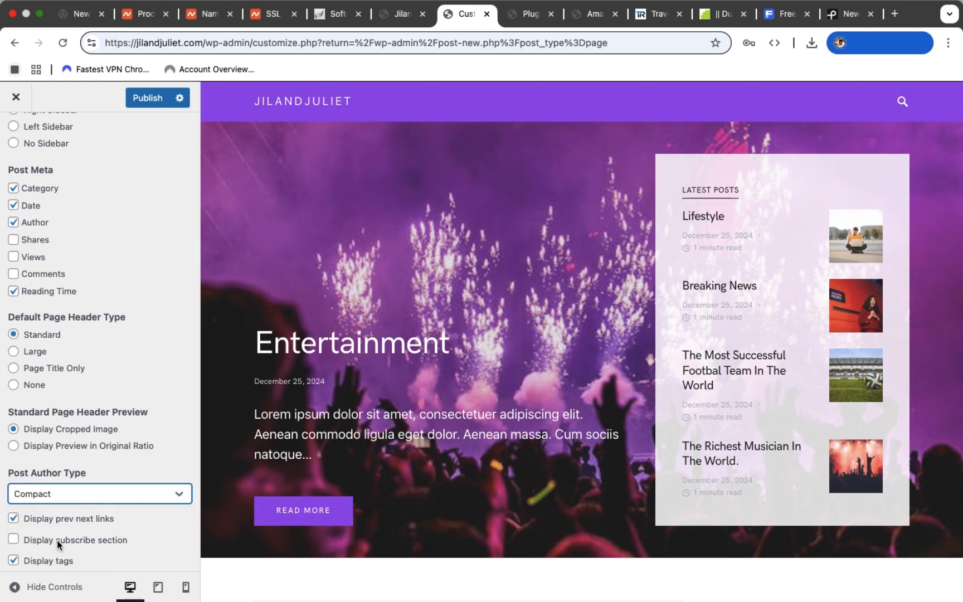
pyautogui.scroll(-4, 57, 535)
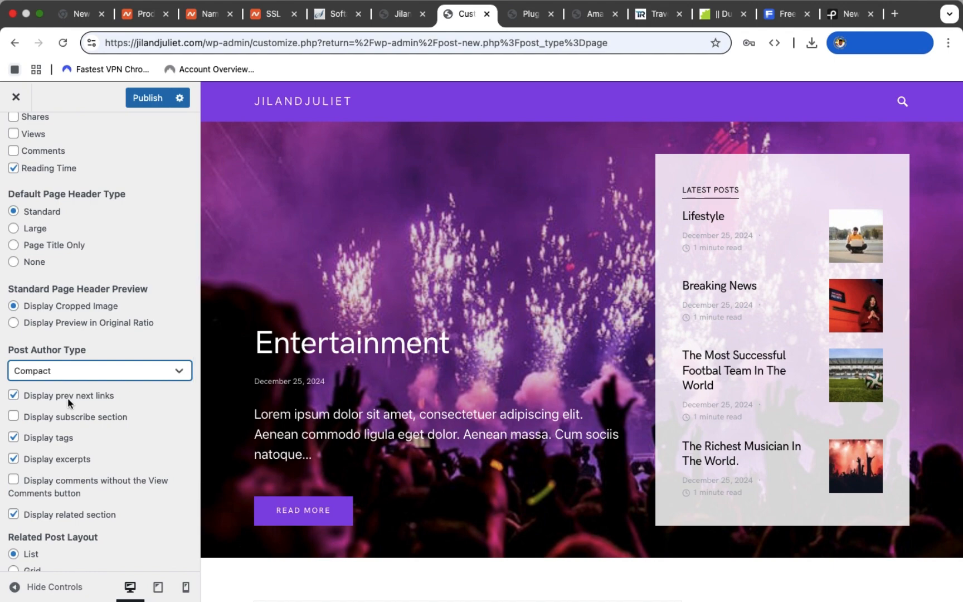
# Turn off the previous and next links in the post settings, publish the change, and return to the list of theme settings.
pyautogui.click(14, 395)
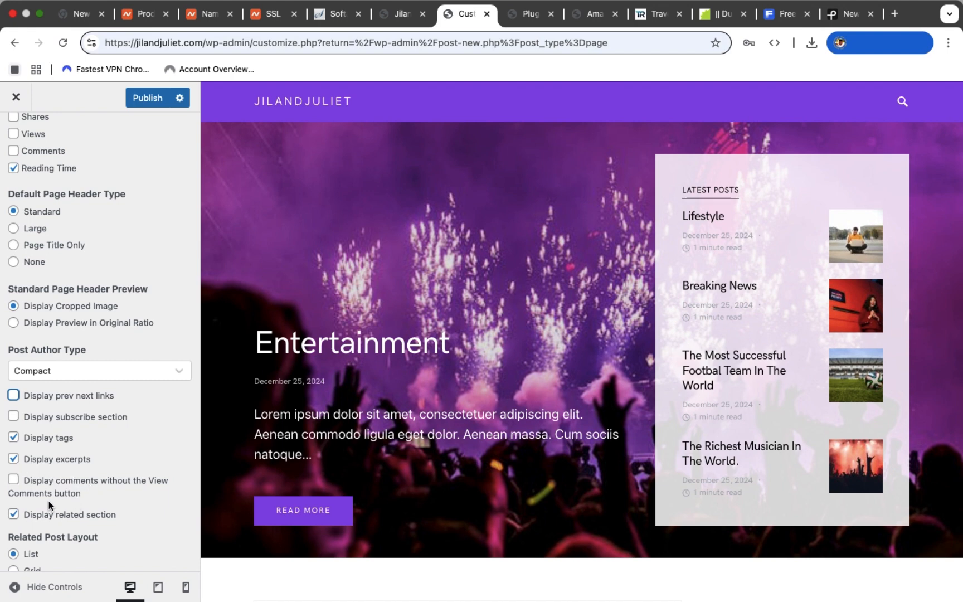
pyautogui.scroll(-3, 56, 532)
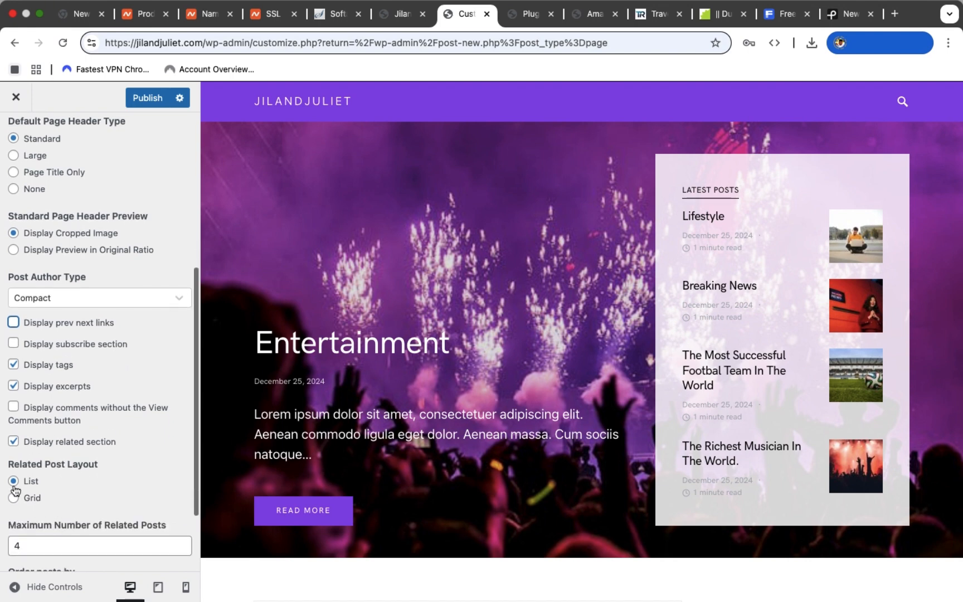
pyautogui.scroll(-2, 60, 509)
pyautogui.scroll(-2, 59, 509)
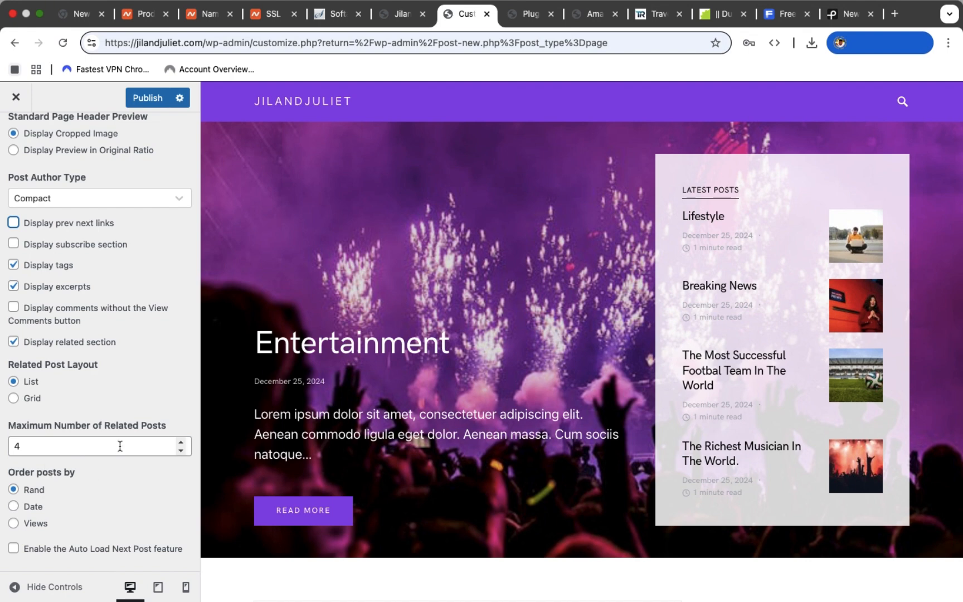
pyautogui.scroll(2, 84, 395)
pyautogui.scroll(-2, 85, 397)
pyautogui.scroll(10, 35, 455)
pyautogui.scroll(-10, 35, 455)
pyautogui.scroll(10, 116, 426)
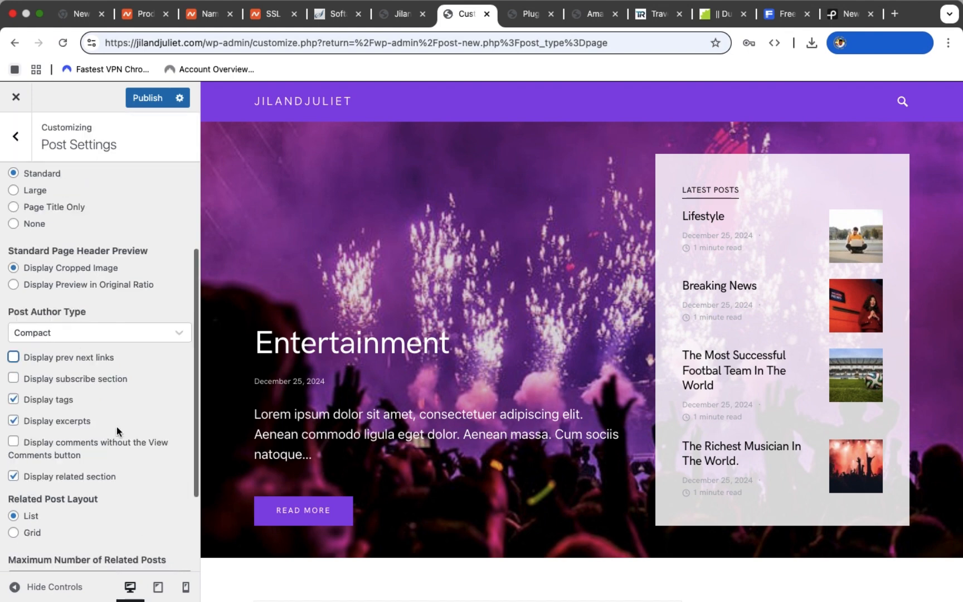
pyautogui.click(142, 104)
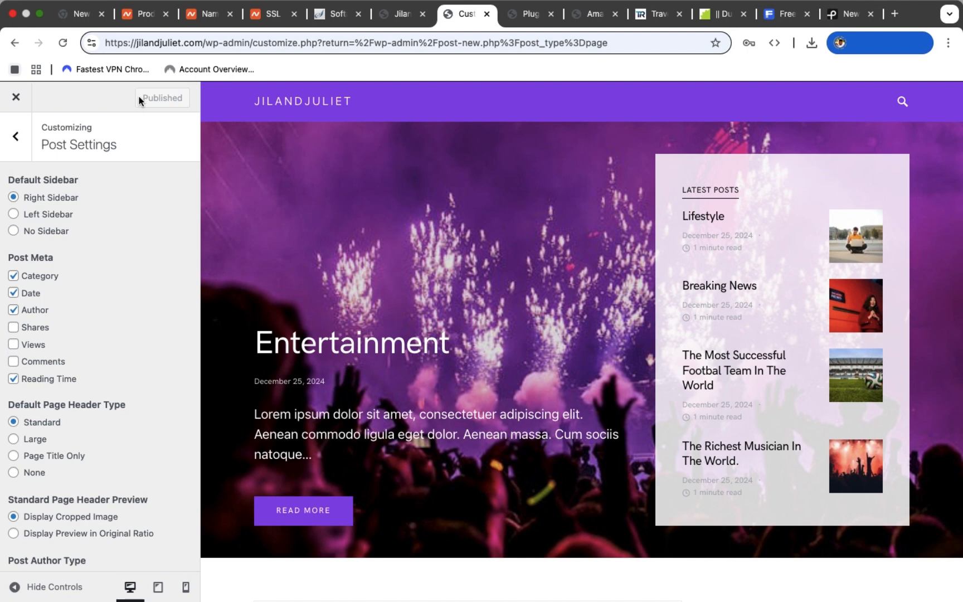
pyautogui.click(16, 136)
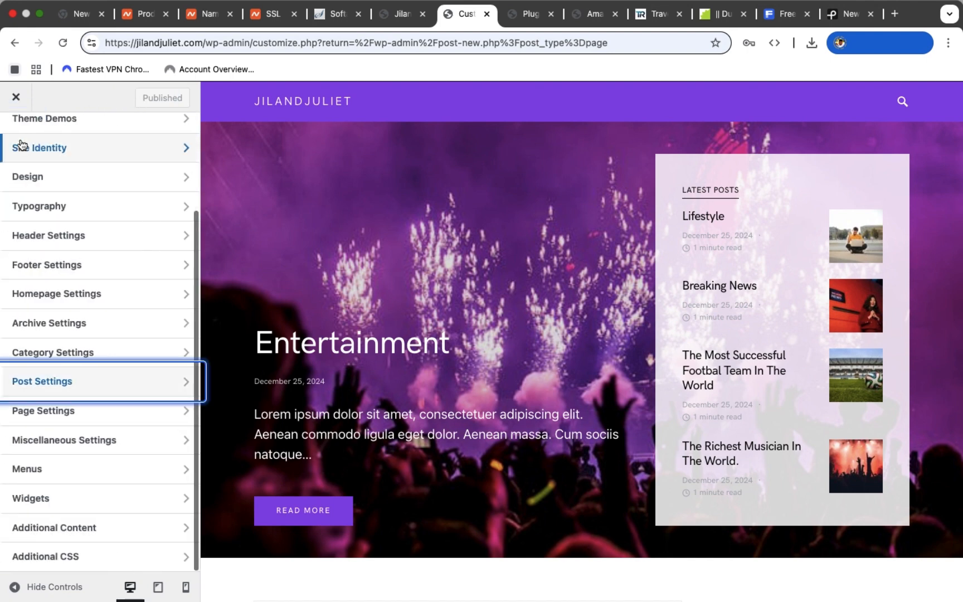
# Review the options in the page settings and the miscellaneous settings, and return to the list of theme settings.
pyautogui.click(68, 413)
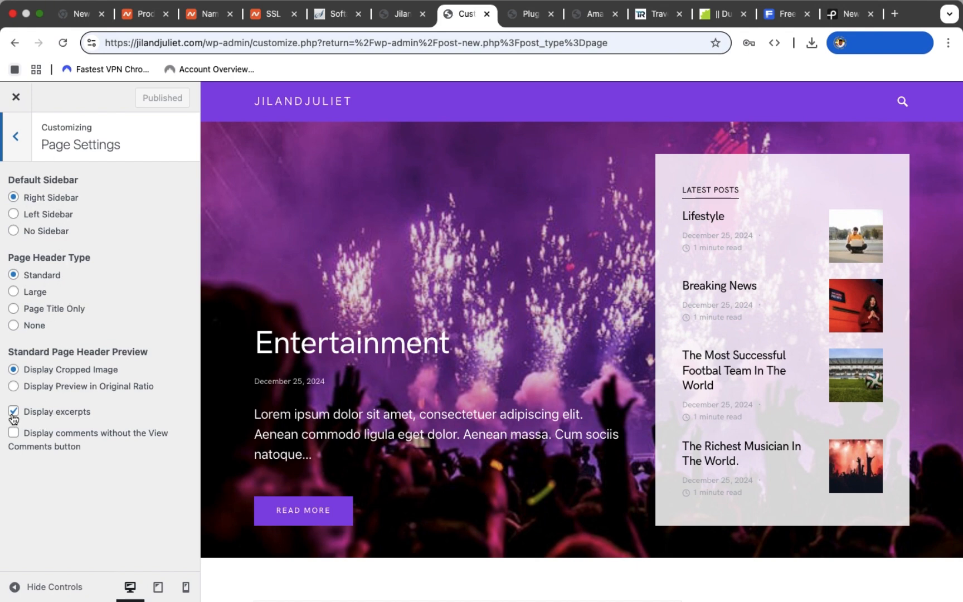
pyautogui.click(17, 129)
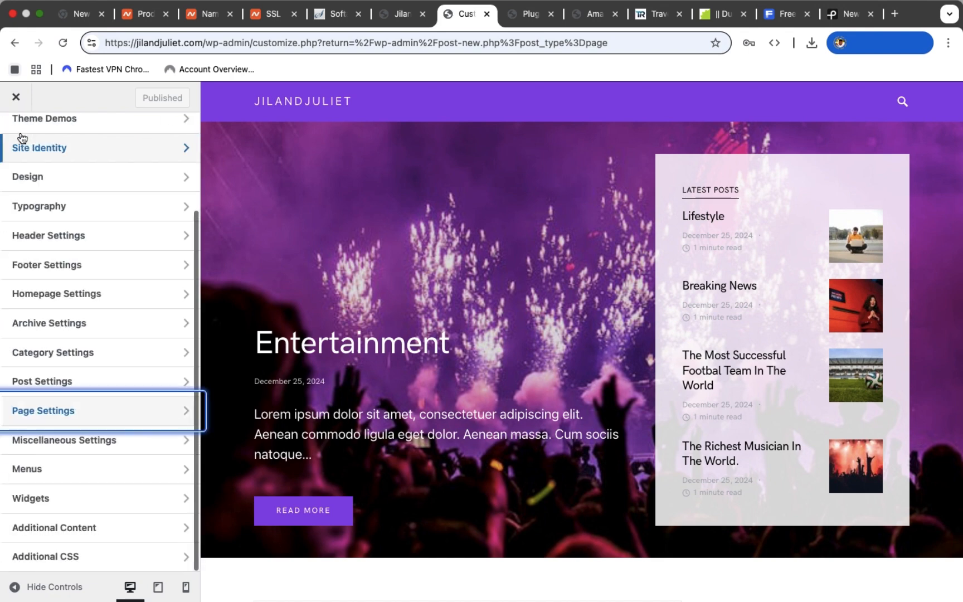
pyautogui.click(88, 444)
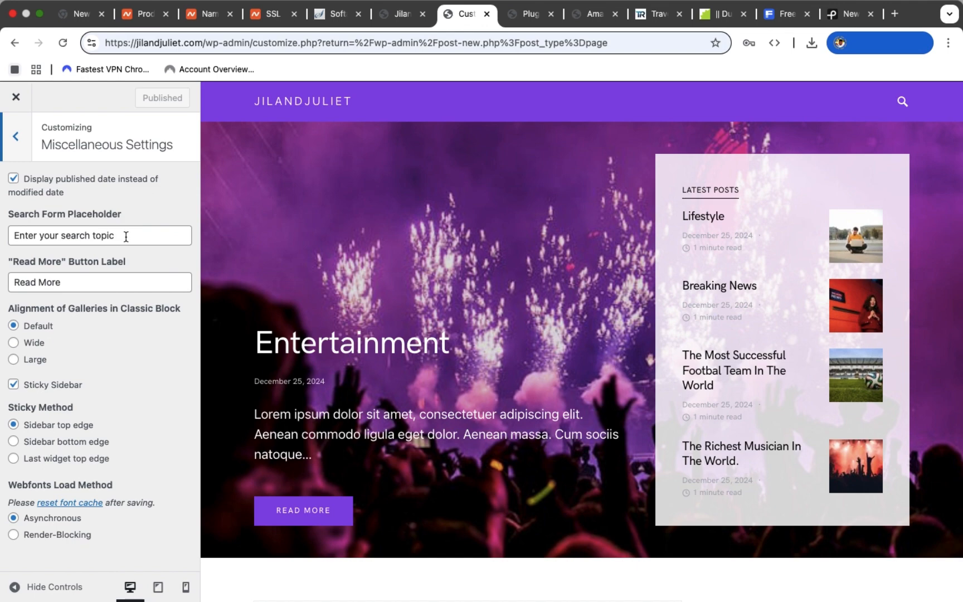
pyautogui.scroll(-6, 535, 351)
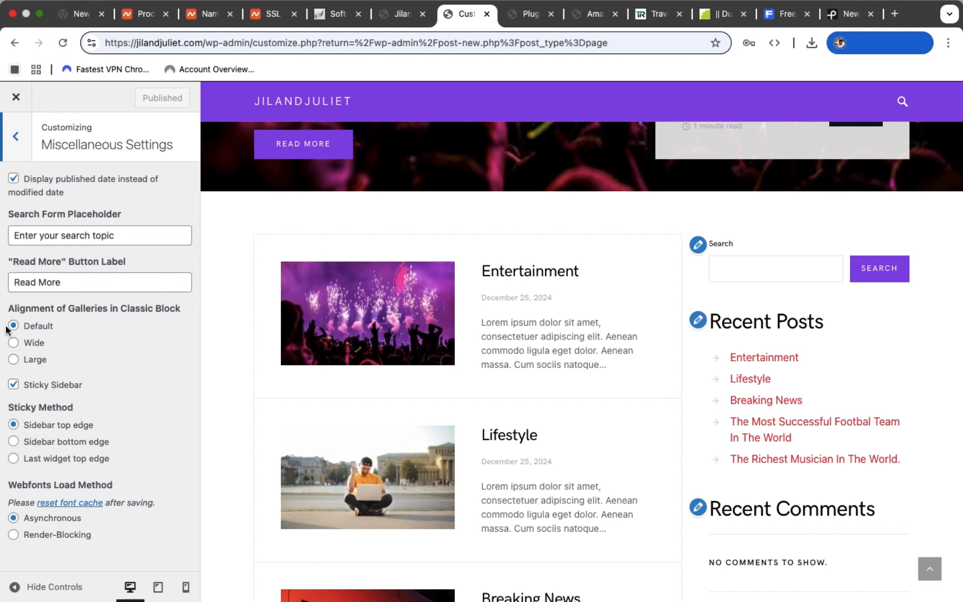
pyautogui.click(16, 136)
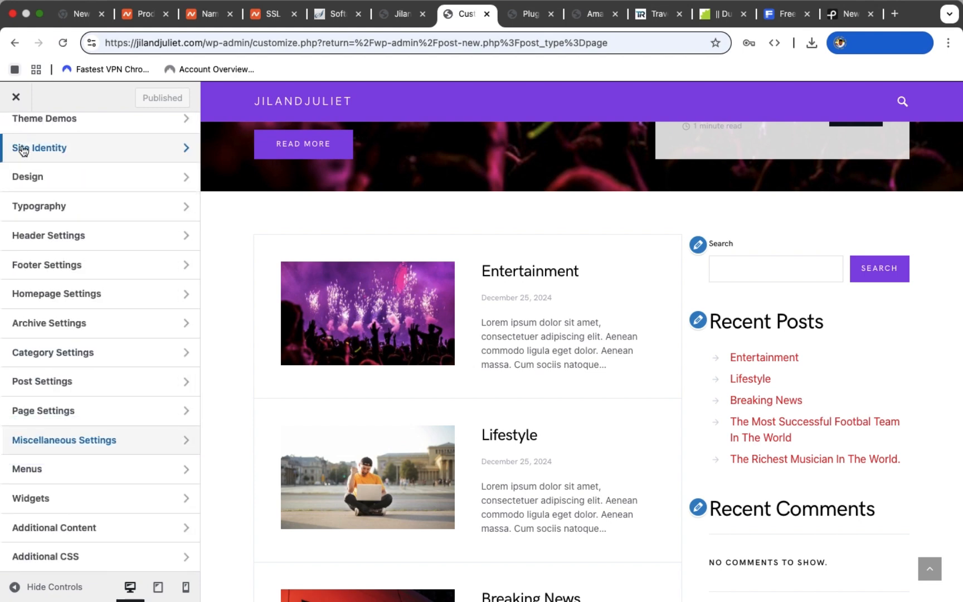
pyautogui.scroll(3, 42, 160)
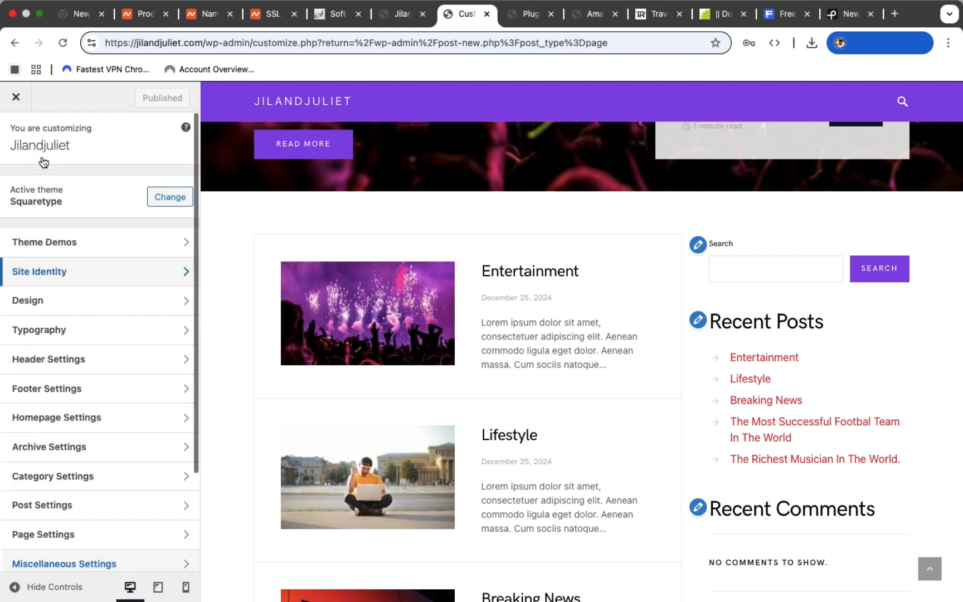
pyautogui.scroll(-3, 67, 329)
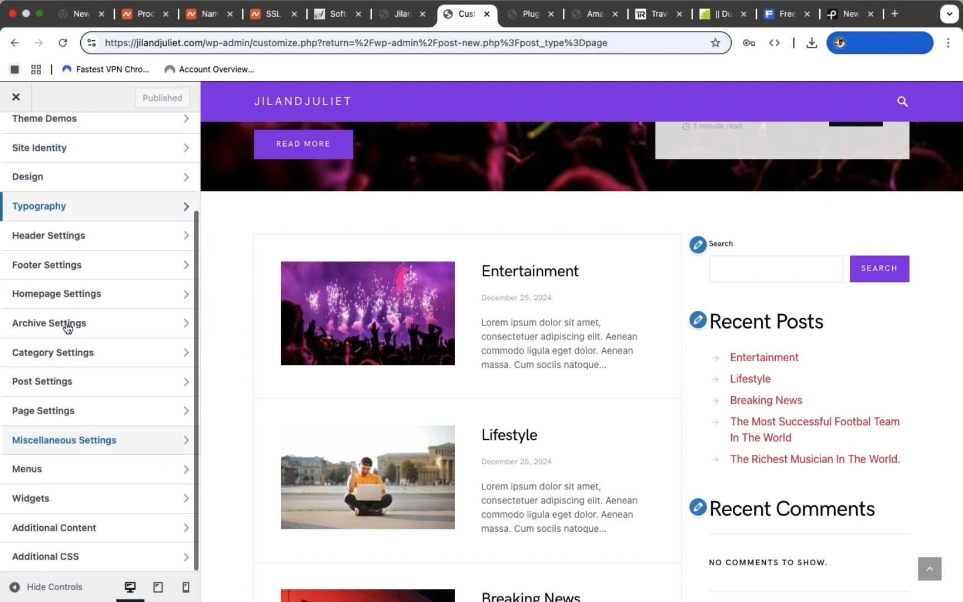
# Open the site's menu settings and look at the Travelreal website's menus for reference.
pyautogui.click(81, 475)
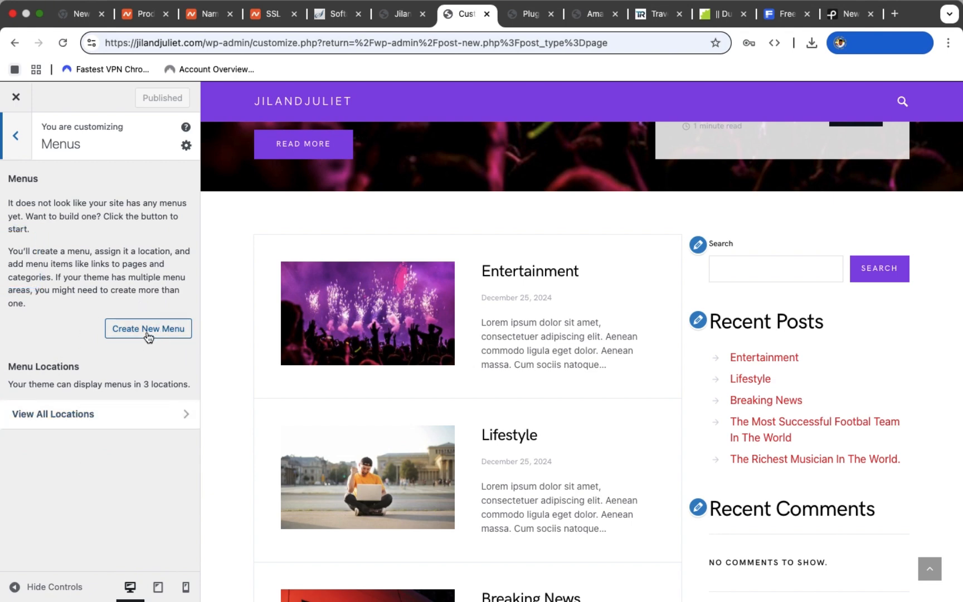
pyautogui.click(665, 16)
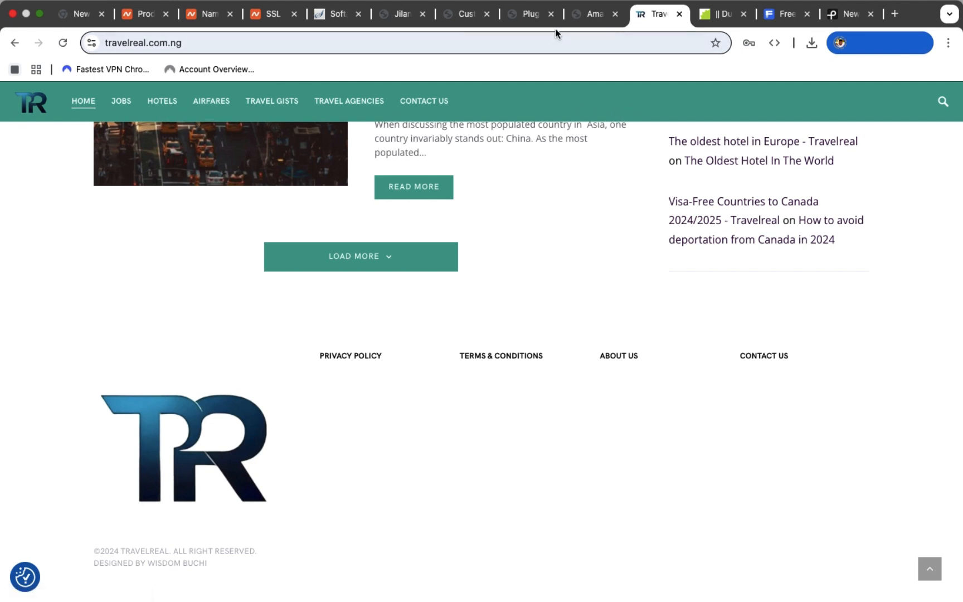
pyautogui.click(455, 15)
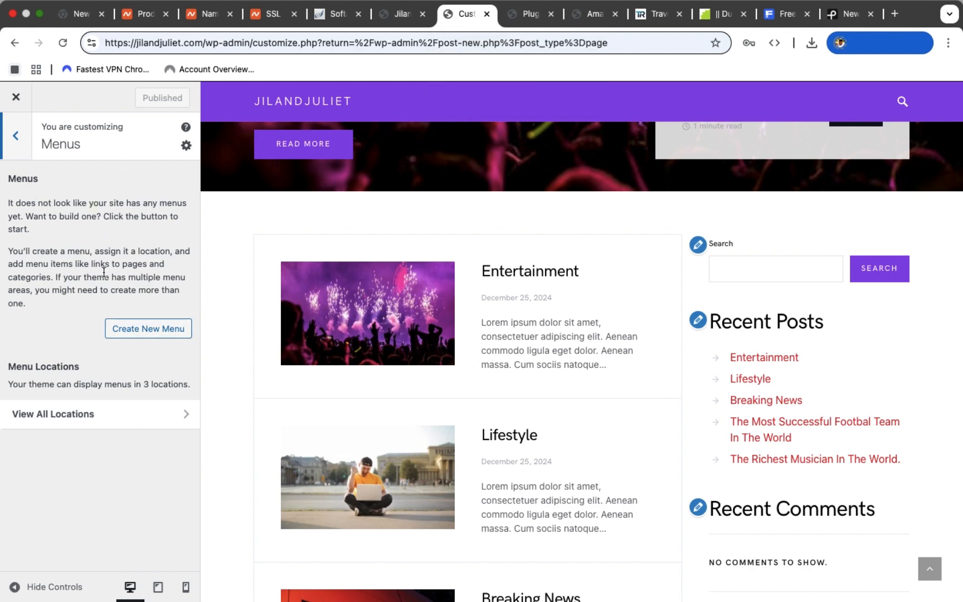
# Create a new menu named My Menu and assign it to the Primary and Mobile locations.
pyautogui.click(155, 331)
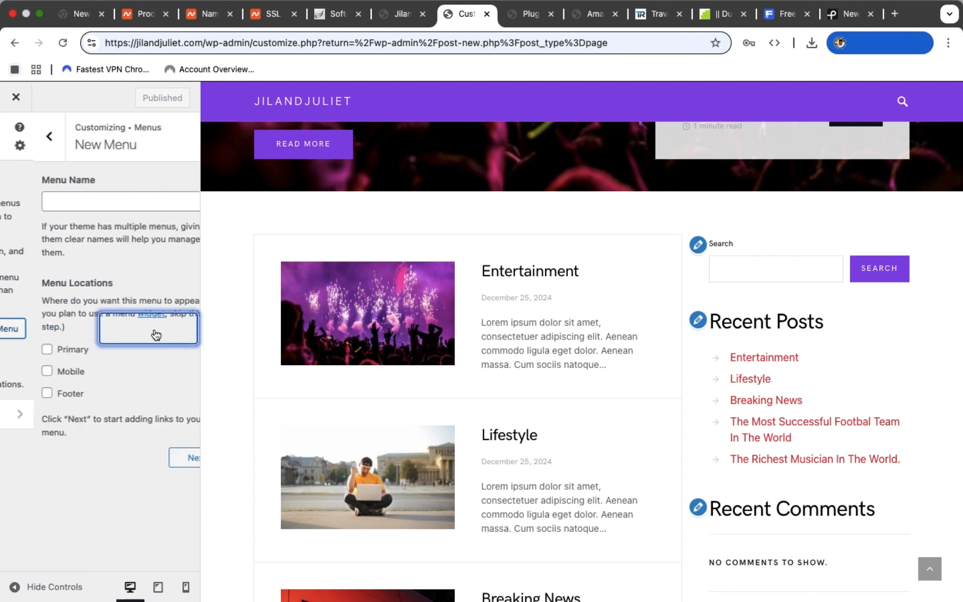
pyautogui.click(67, 204)
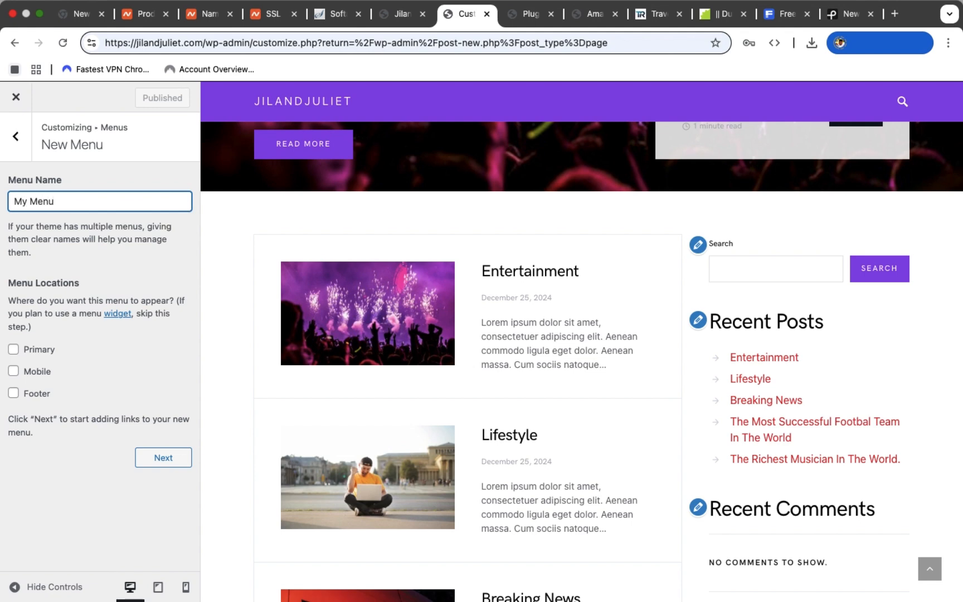
pyautogui.click(15, 354)
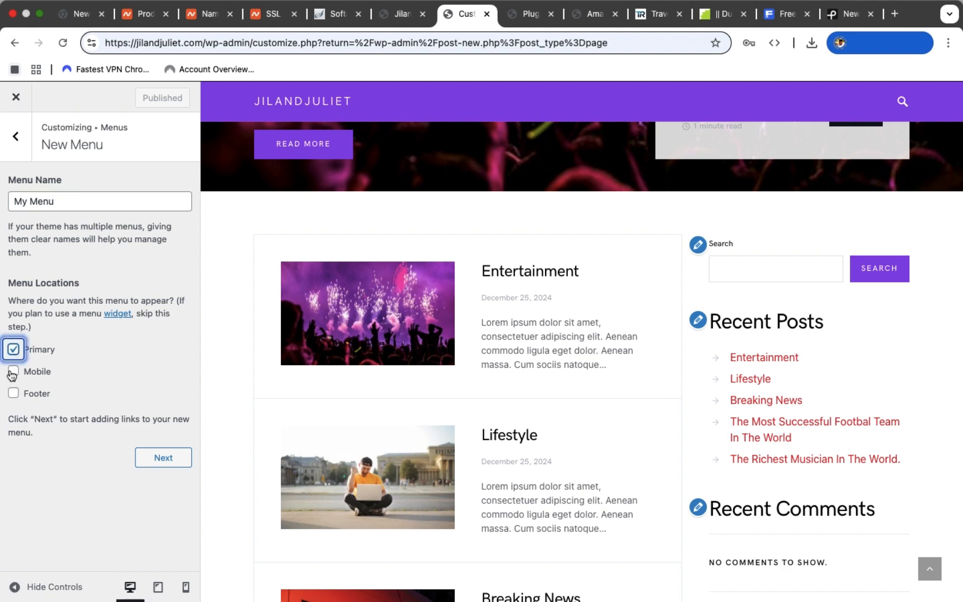
pyautogui.click(13, 372)
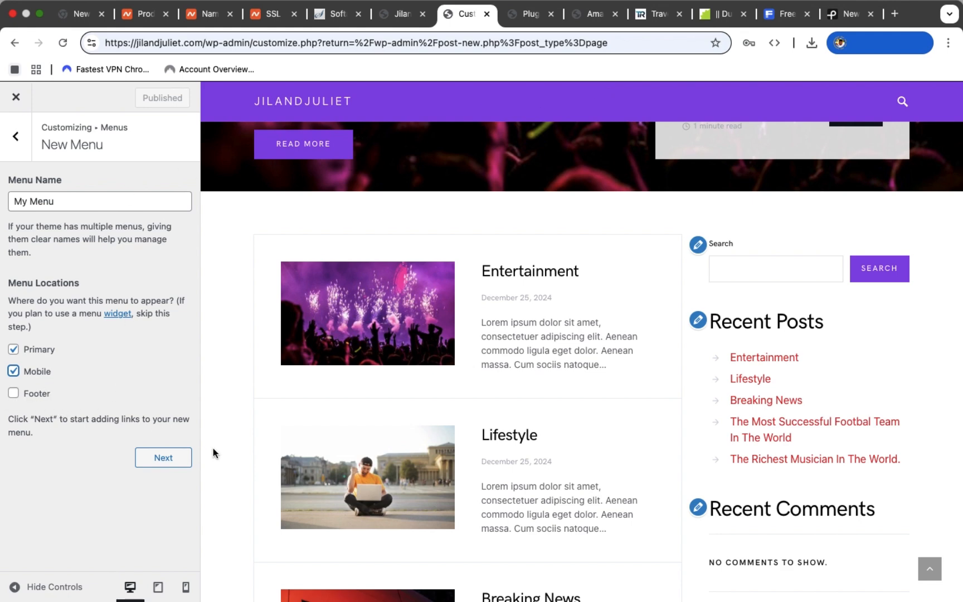
pyautogui.scroll(-10, 296, 509)
pyautogui.scroll(10, 534, 318)
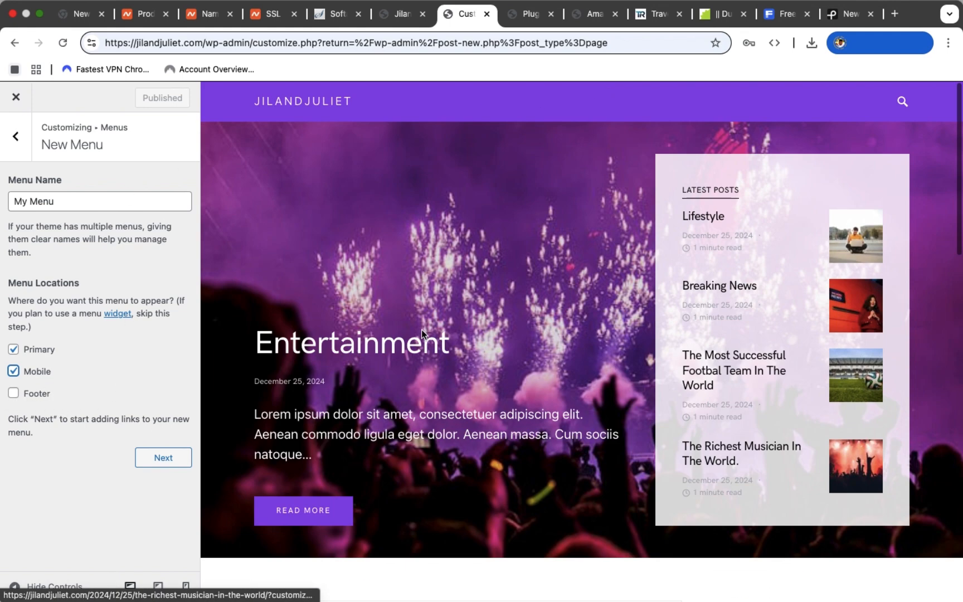
pyautogui.click(163, 457)
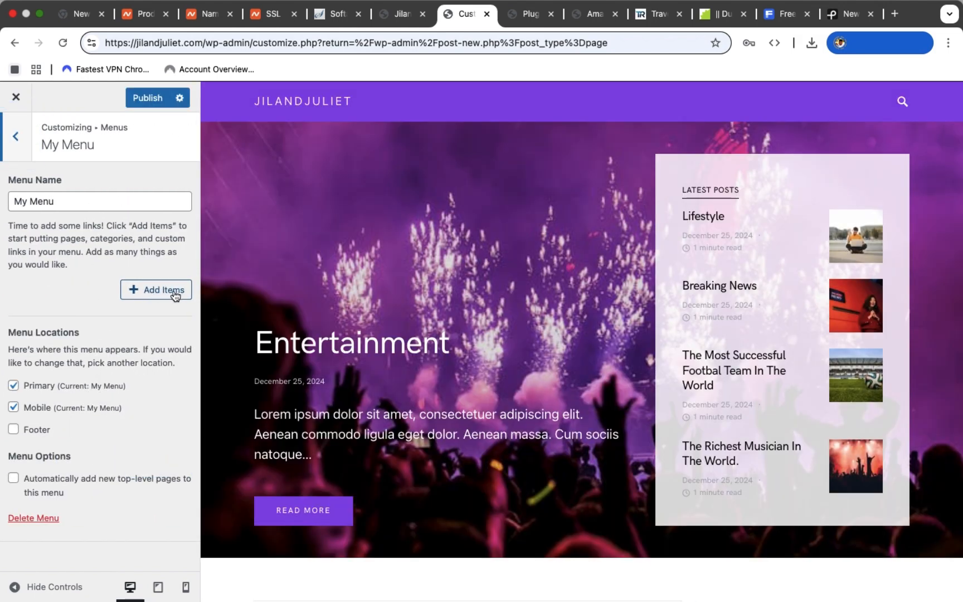
# Add the Home link and the News, Sports, Lifestyle and Entertainment categories to My Menu.
pyautogui.click(163, 294)
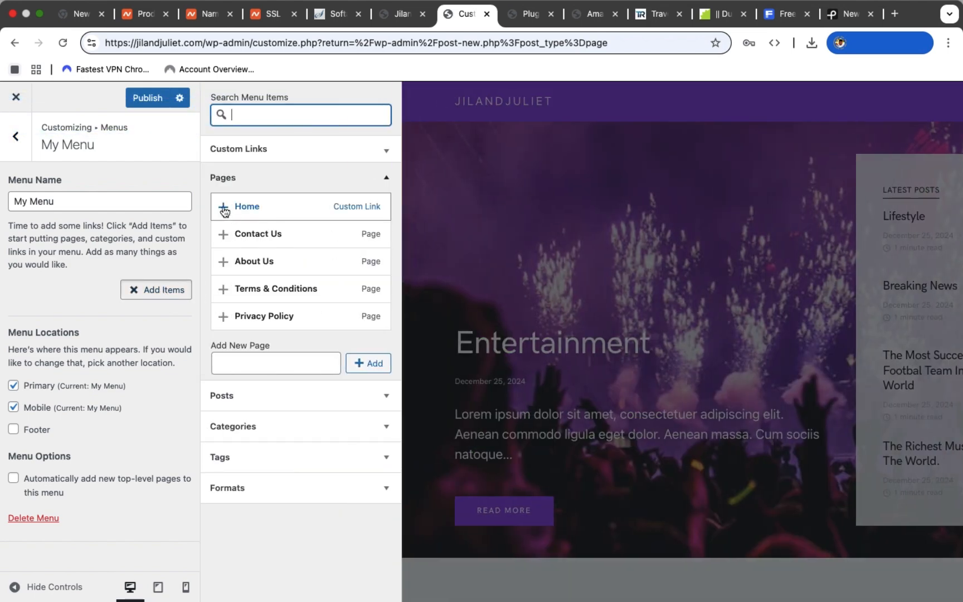
pyautogui.click(224, 208)
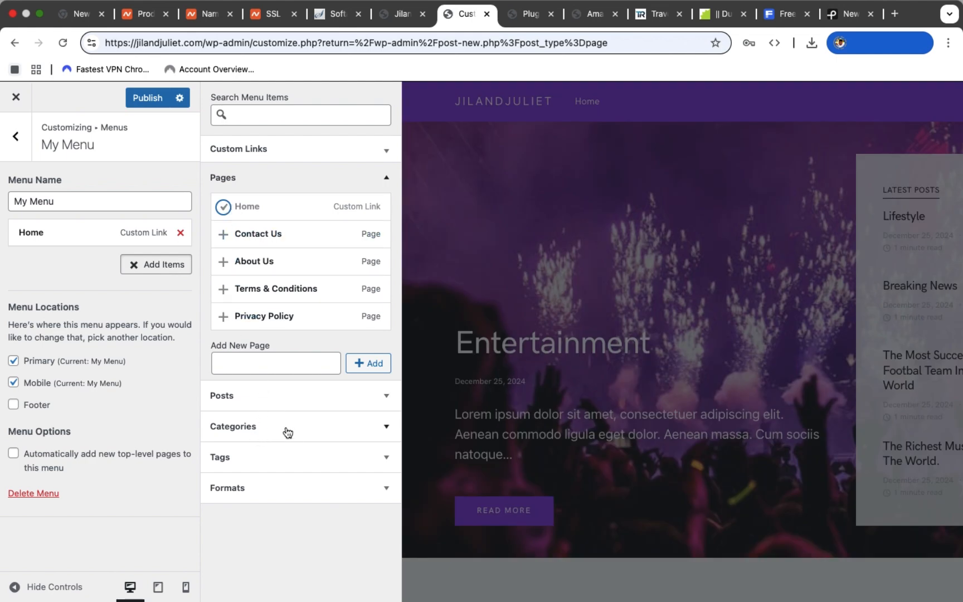
pyautogui.click(386, 427)
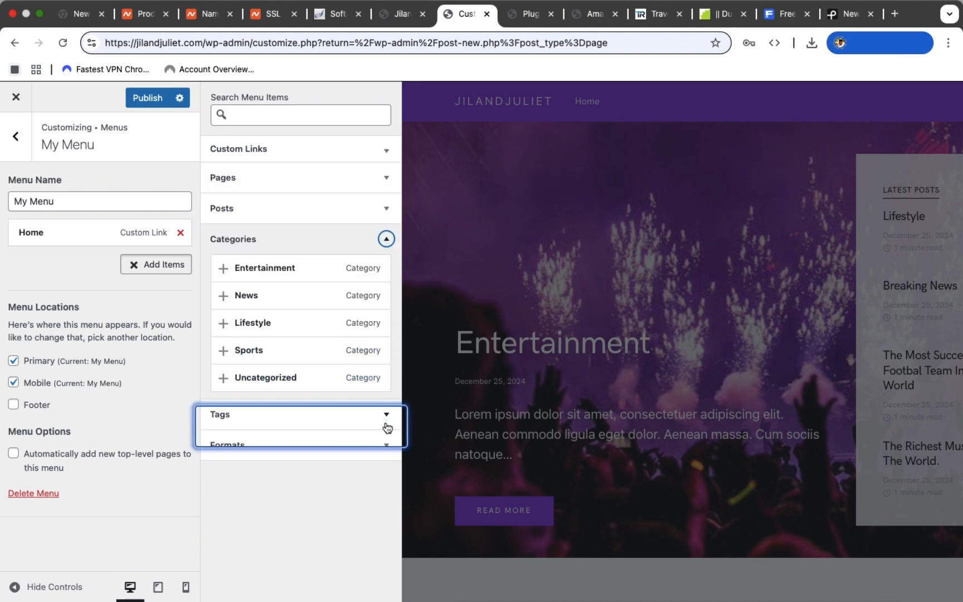
pyautogui.click(224, 296)
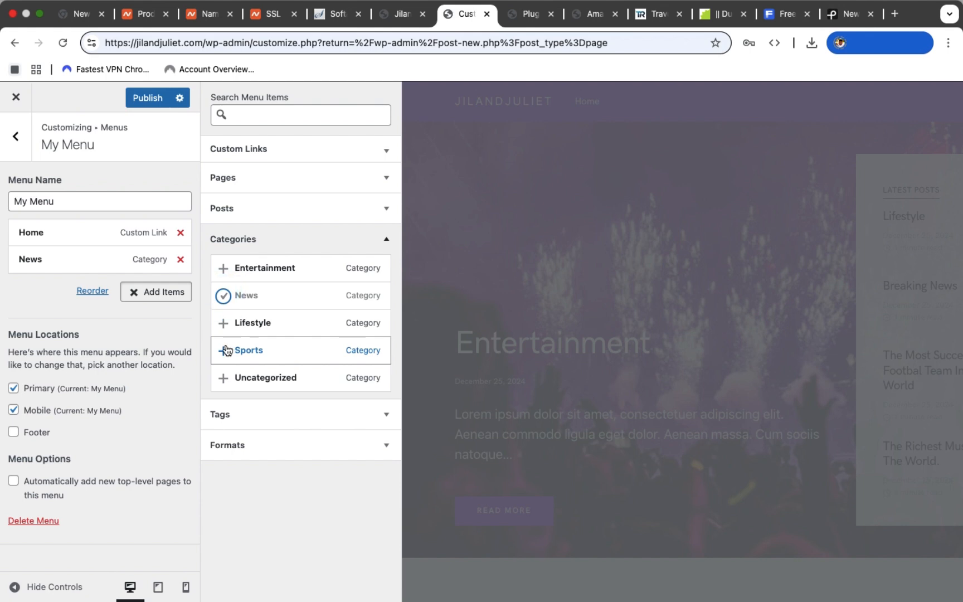
pyautogui.click(225, 351)
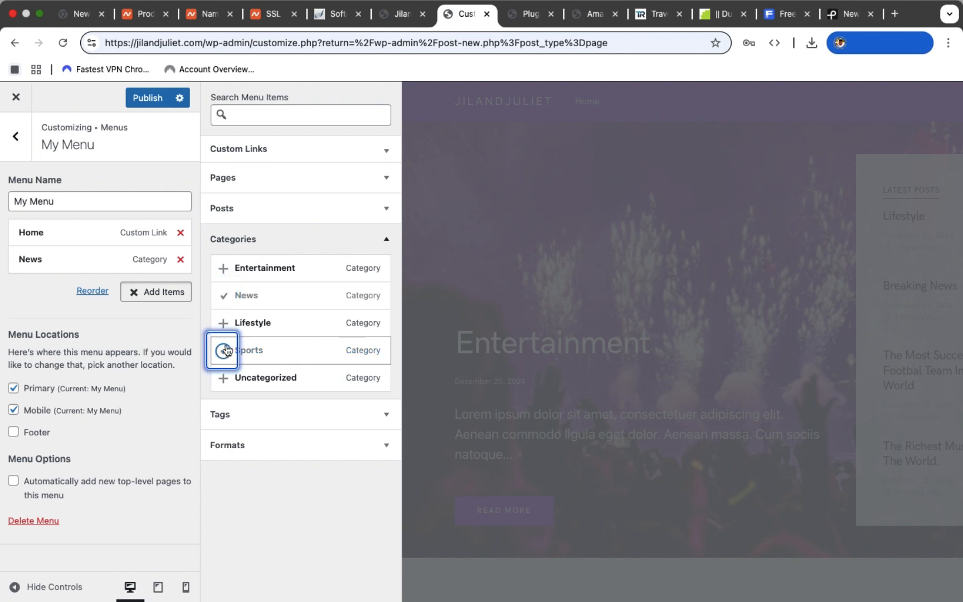
pyautogui.click(224, 324)
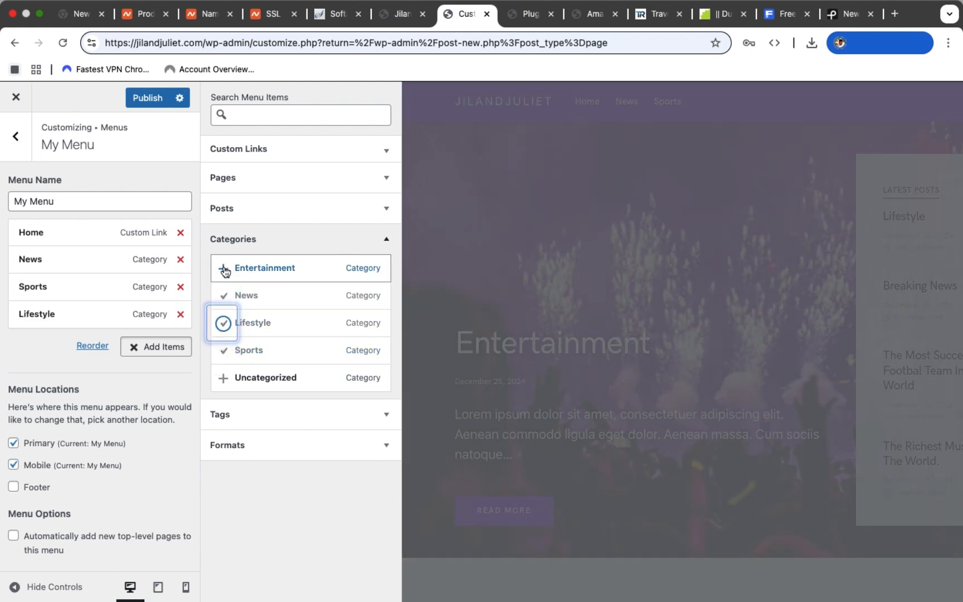
pyautogui.click(225, 270)
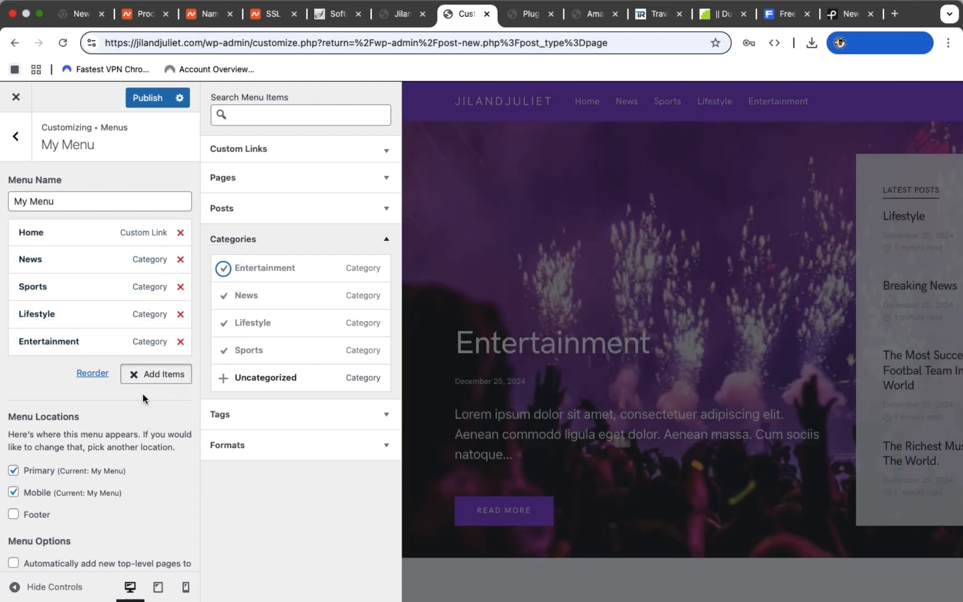
# Publish My Menu and return to the overview of menus.
pyautogui.scroll(-2, 137, 434)
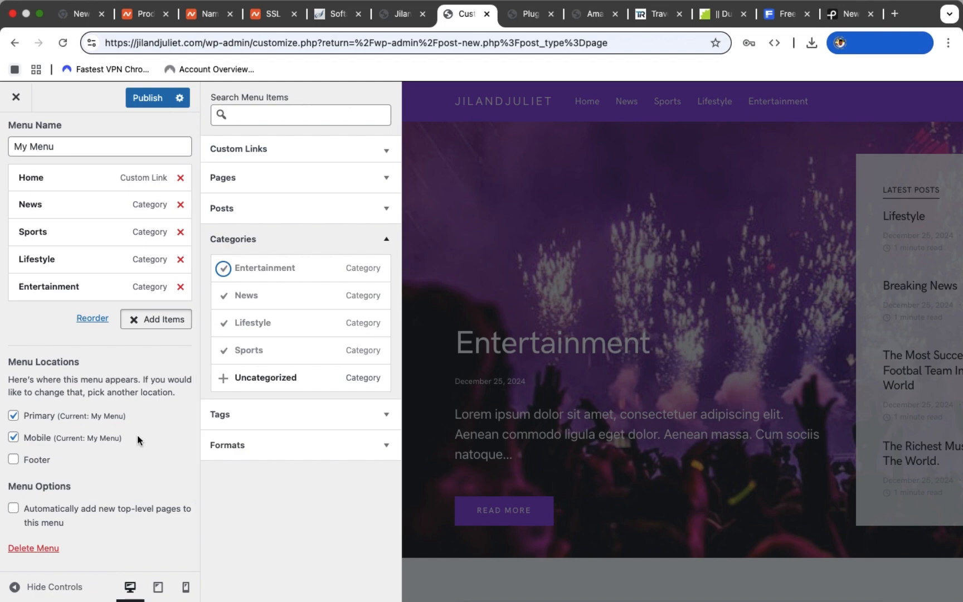
pyautogui.scroll(2, 138, 434)
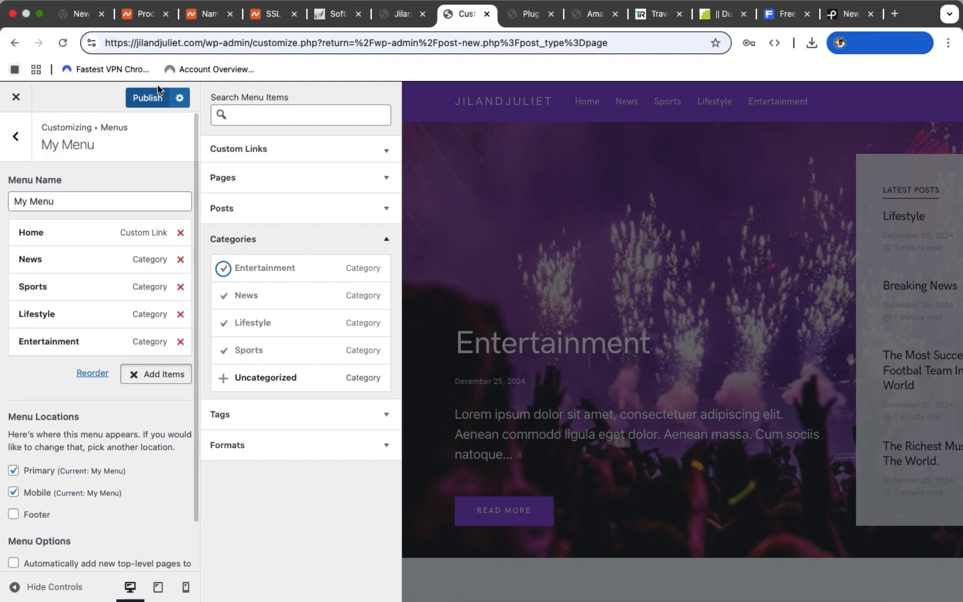
pyautogui.click(153, 99)
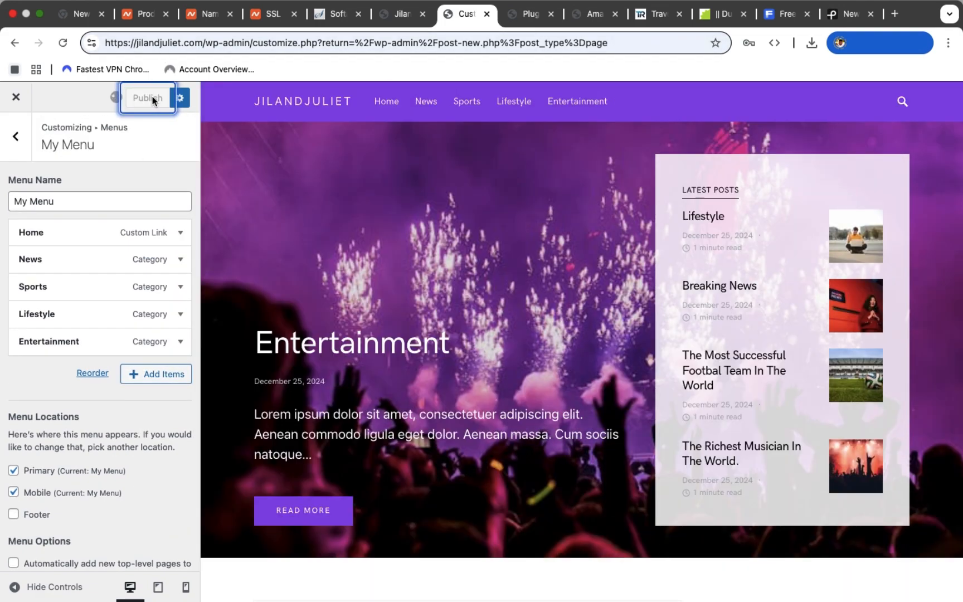
pyautogui.click(413, 99)
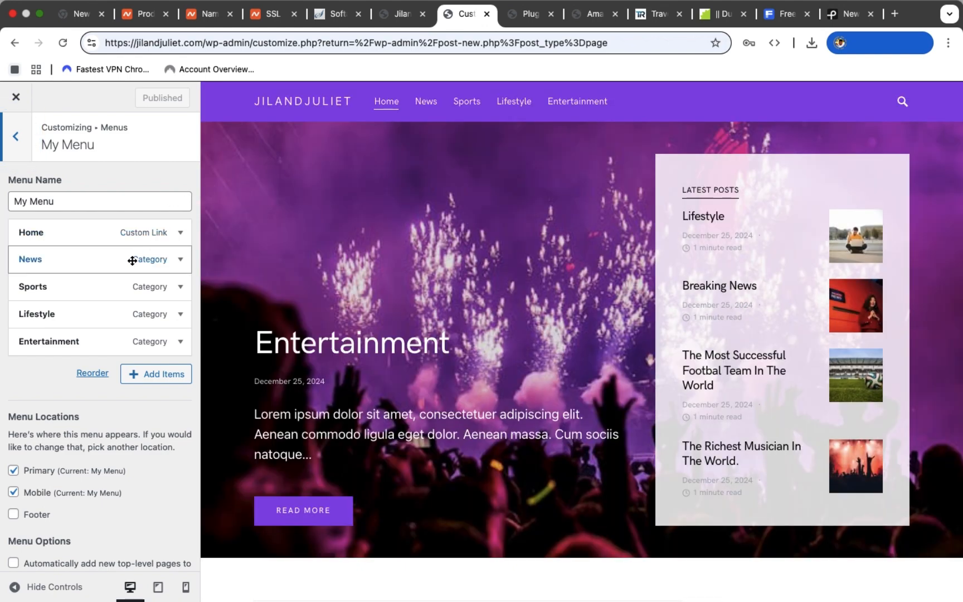
pyautogui.scroll(-2, 129, 265)
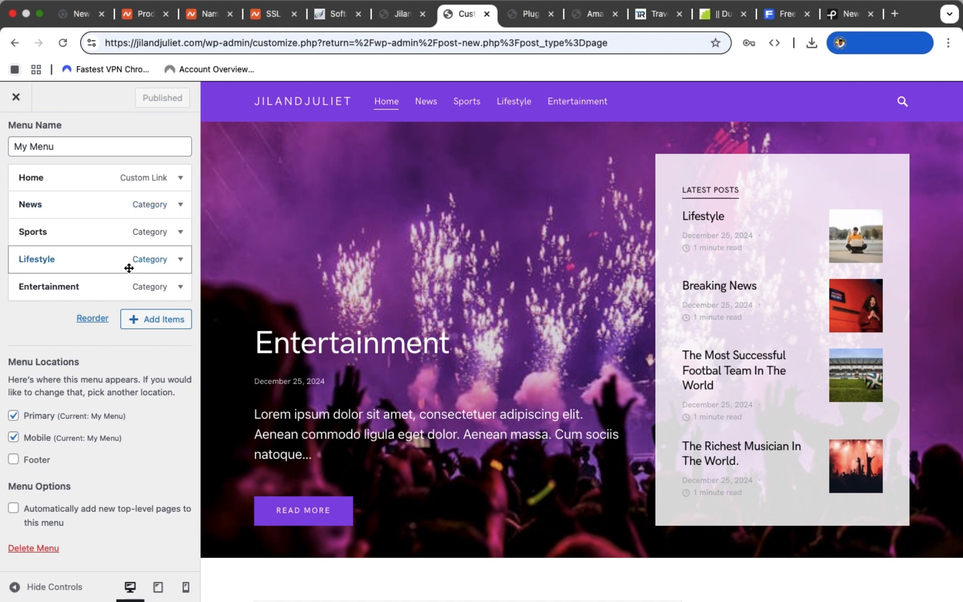
pyautogui.scroll(2, 128, 266)
pyautogui.click(16, 138)
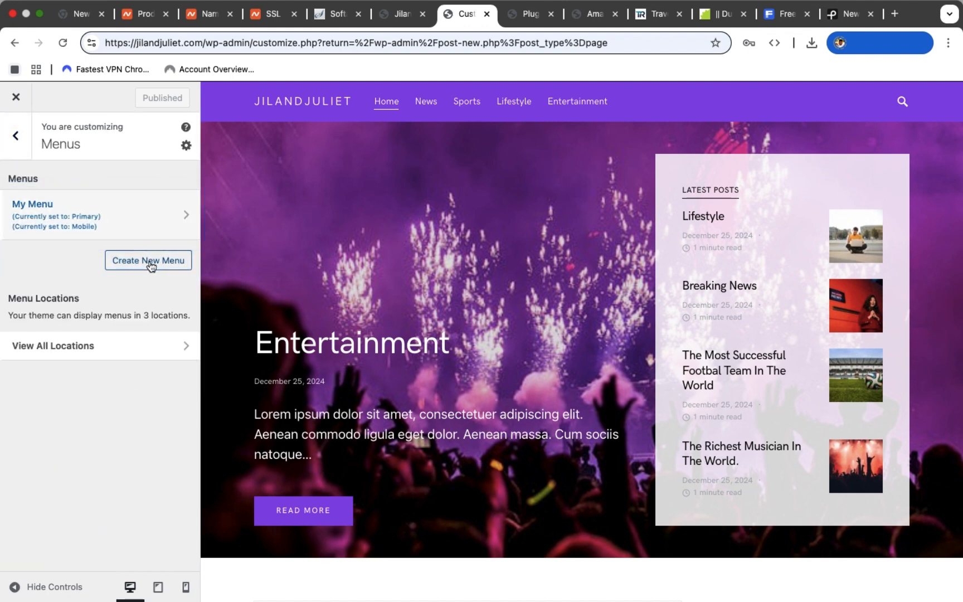
# Create a new menu named My Footer and assign it to the Footer and Mobile locations.
pyautogui.click(150, 265)
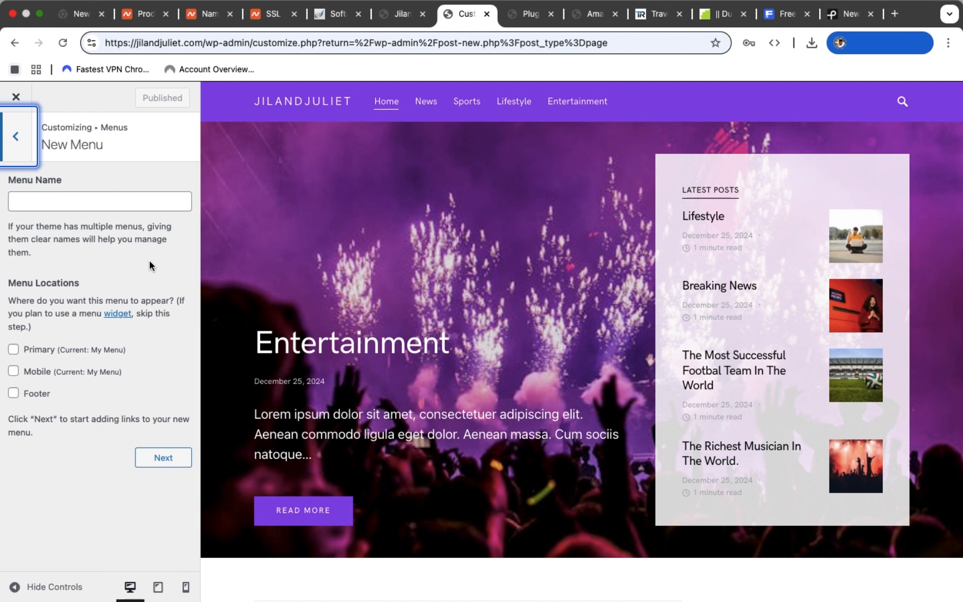
pyautogui.click(36, 203)
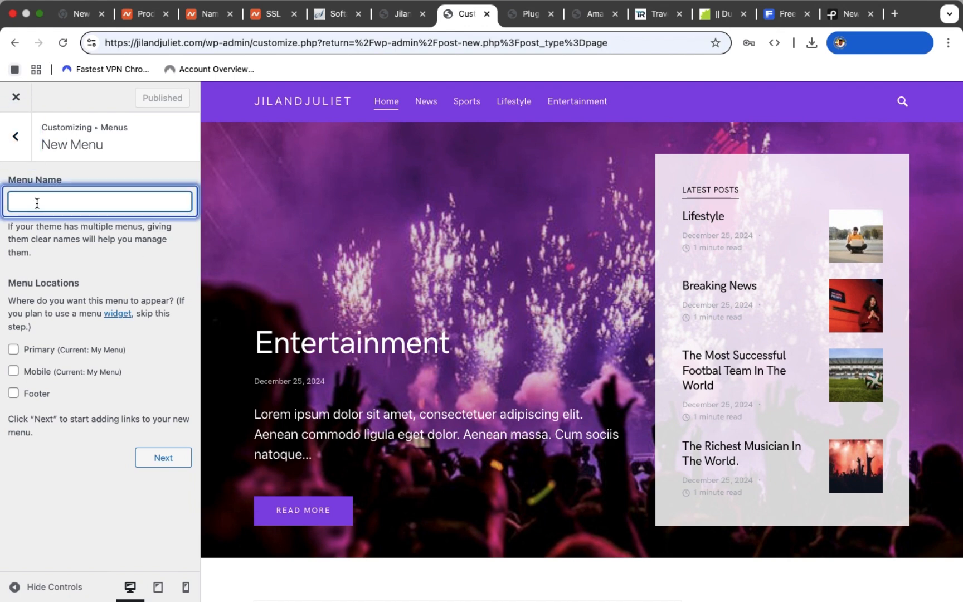
pyautogui.write('My Footer')
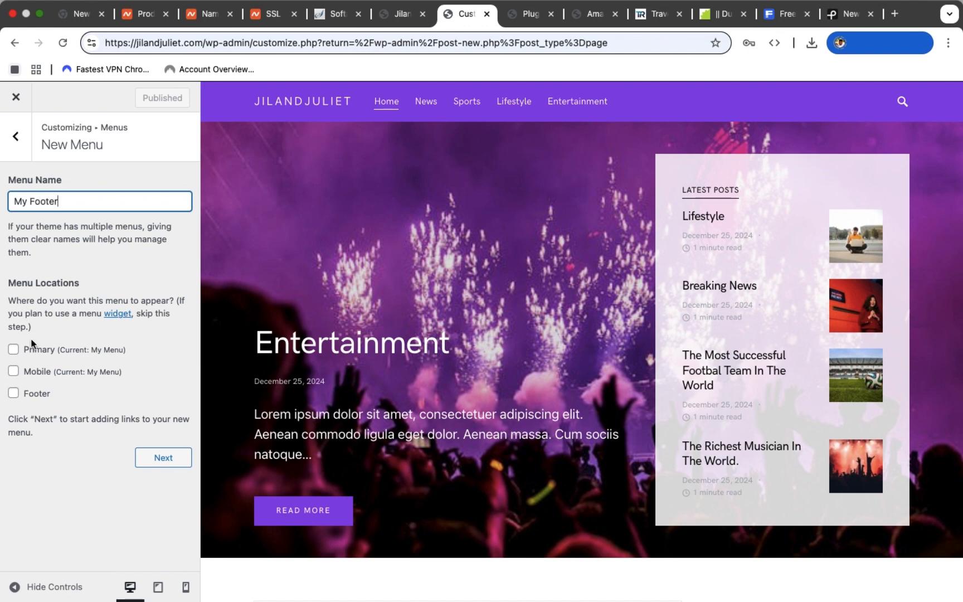
pyautogui.click(14, 394)
pyautogui.click(13, 371)
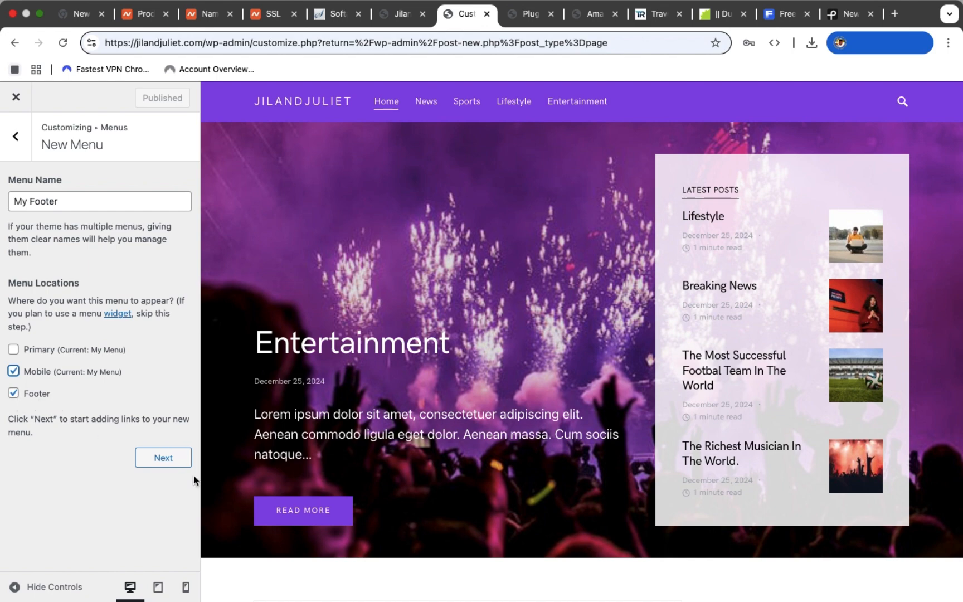
pyautogui.click(166, 459)
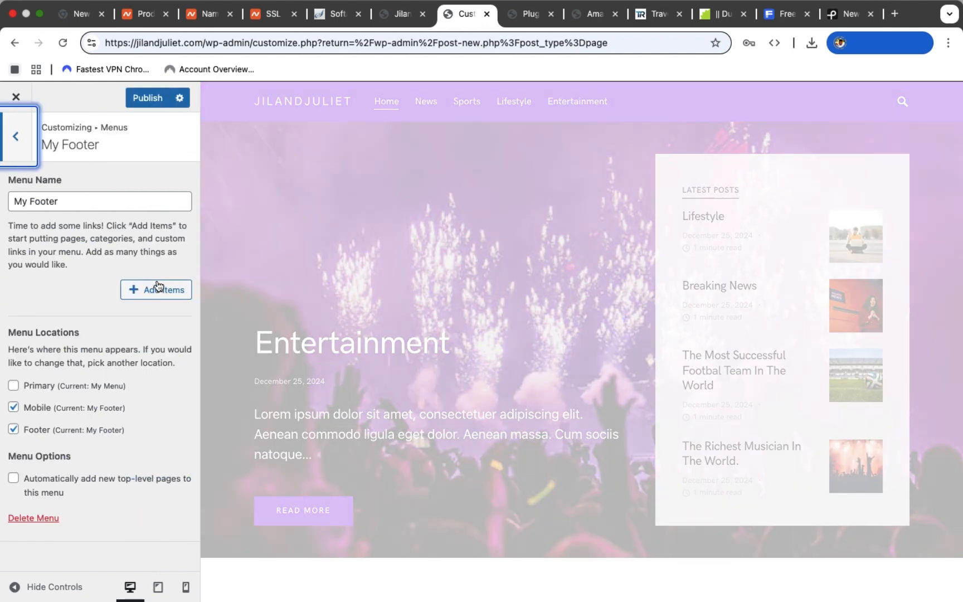
# Add the Contact Us, About Us, Terms & Conditions and Privacy Policy pages to My Footer and publish it.
pyautogui.click(152, 293)
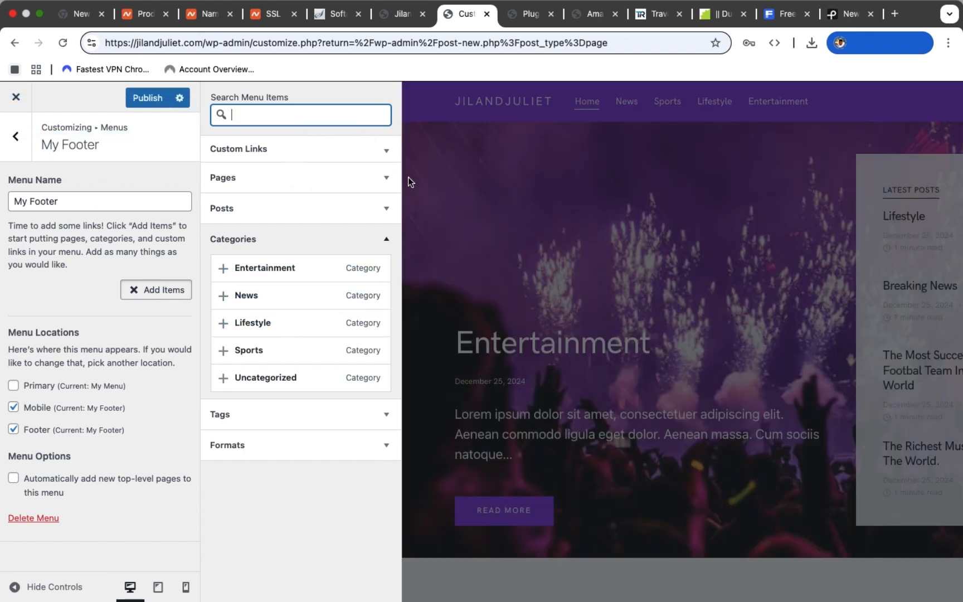
pyautogui.click(385, 179)
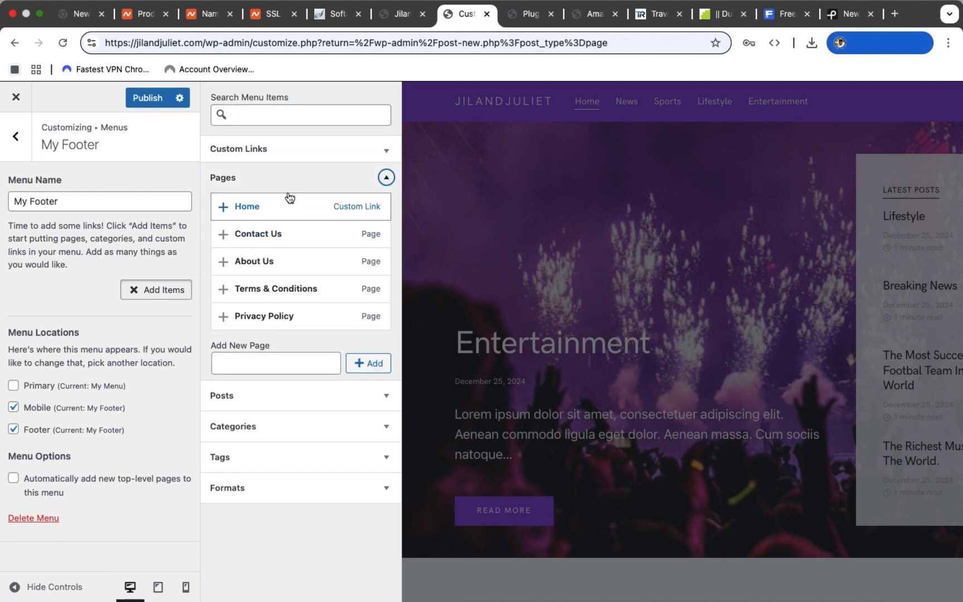
pyautogui.click(226, 235)
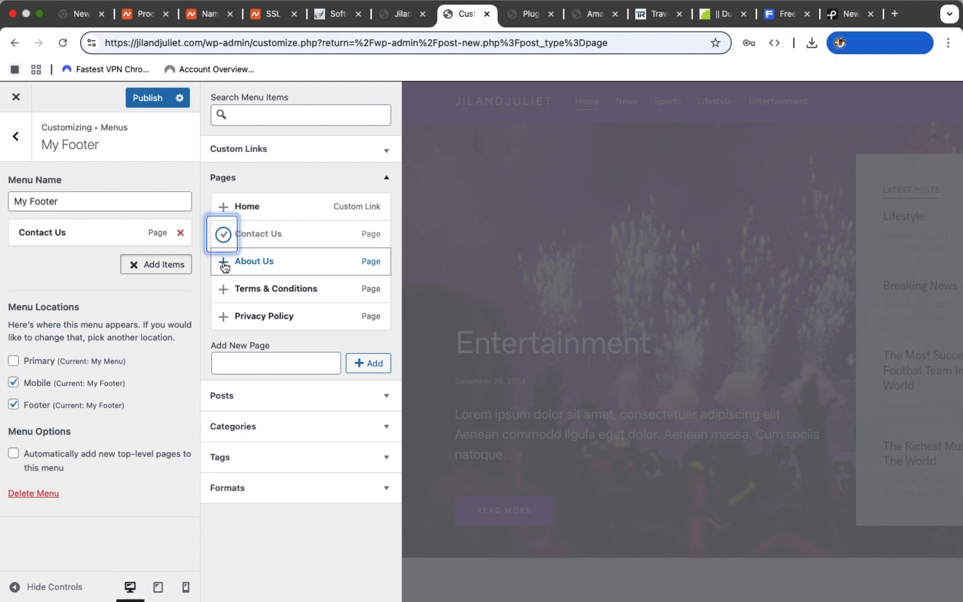
pyautogui.click(223, 264)
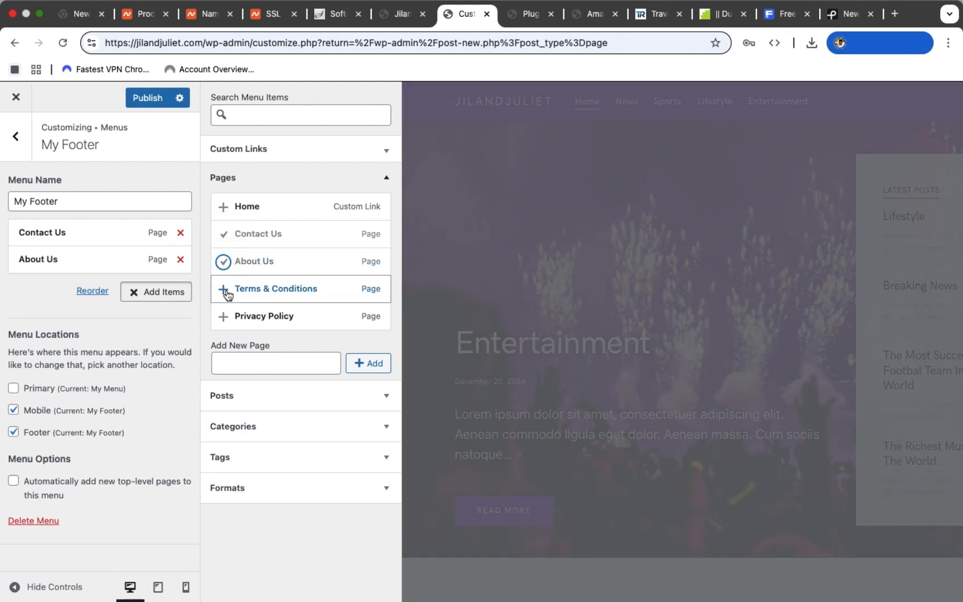
pyautogui.click(225, 289)
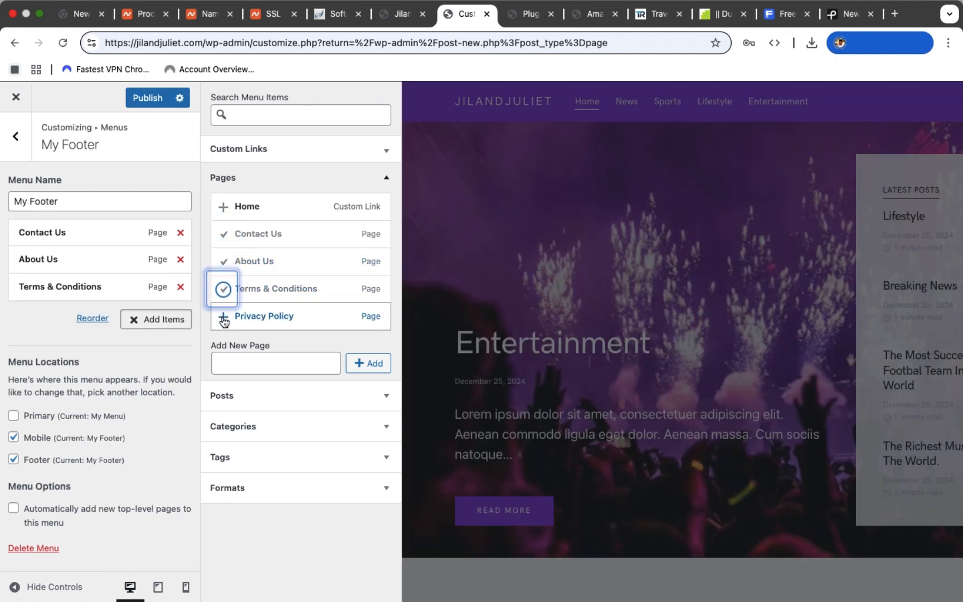
pyautogui.click(224, 317)
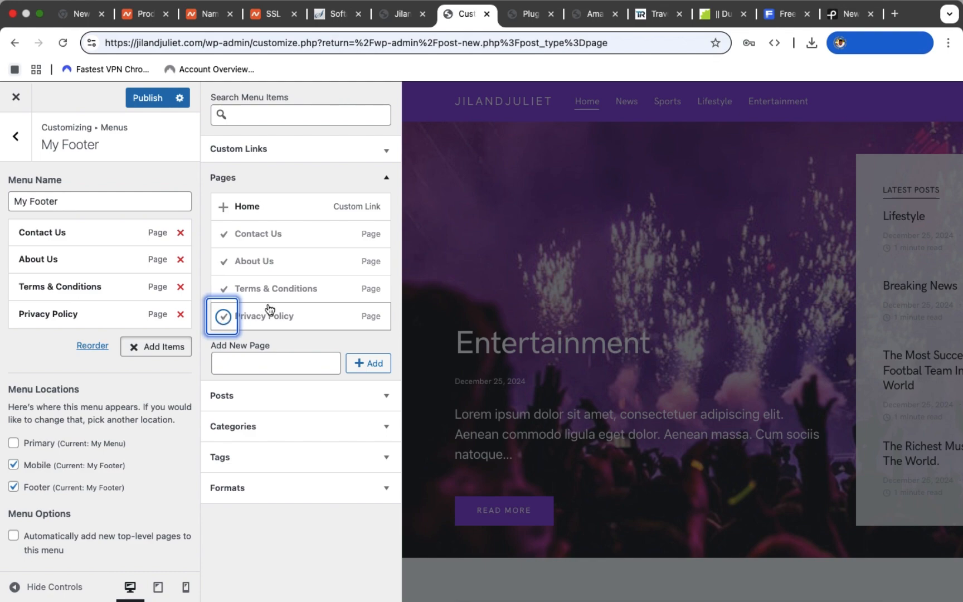
pyautogui.click(154, 99)
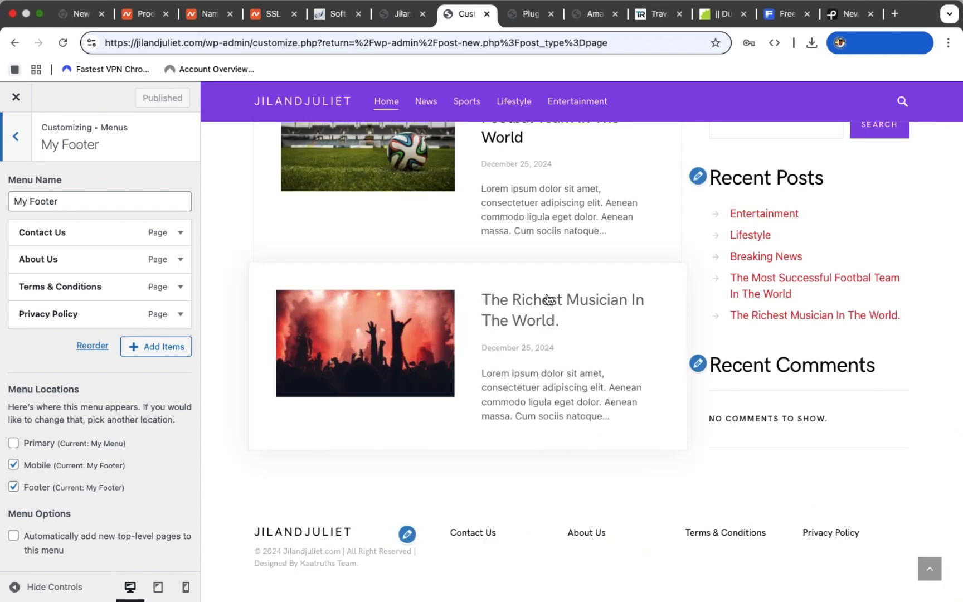
pyautogui.scroll(15, 549, 298)
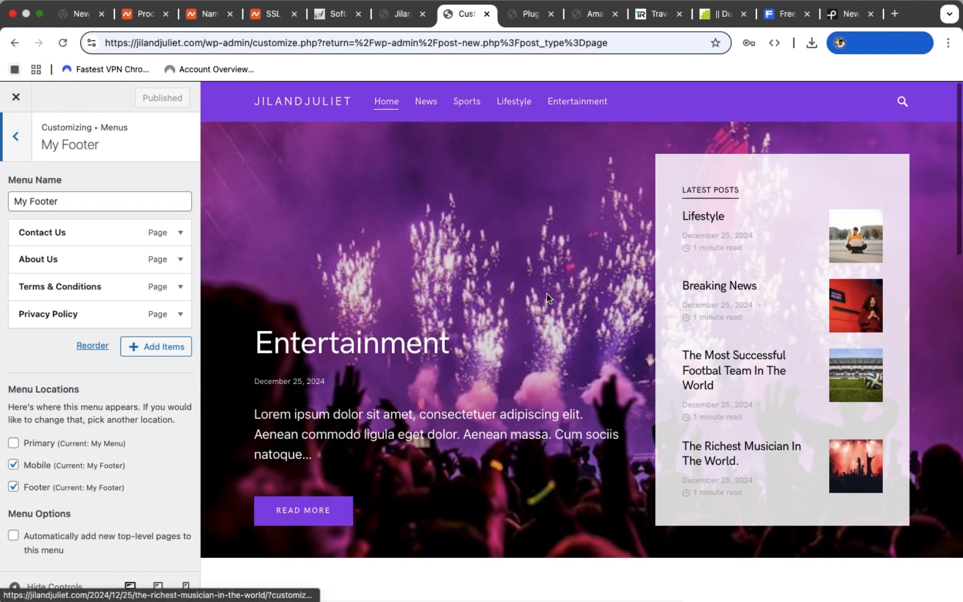
# Add the Privacy Policy page to My Menu and publish the change.
pyautogui.click(16, 136)
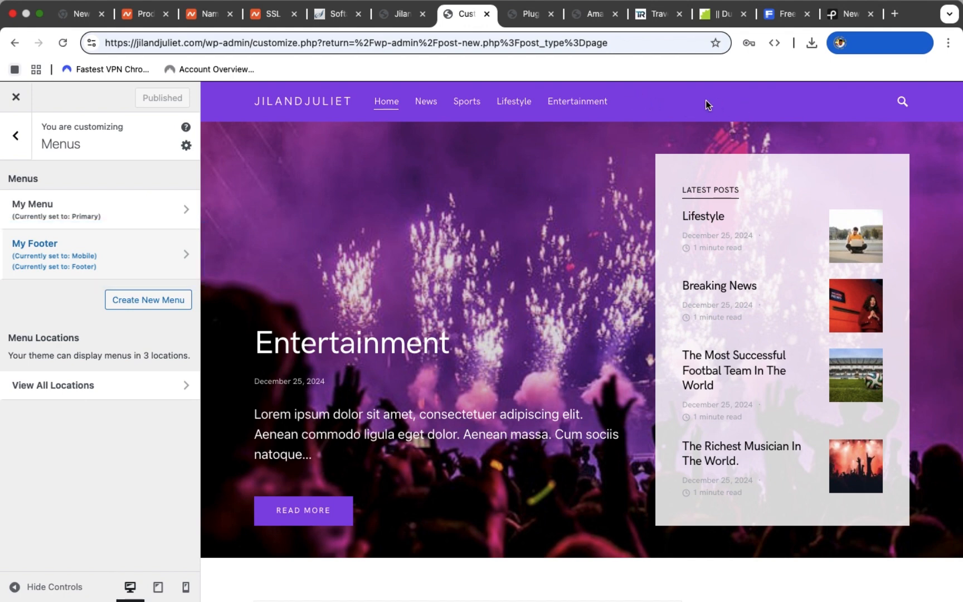
pyautogui.click(165, 210)
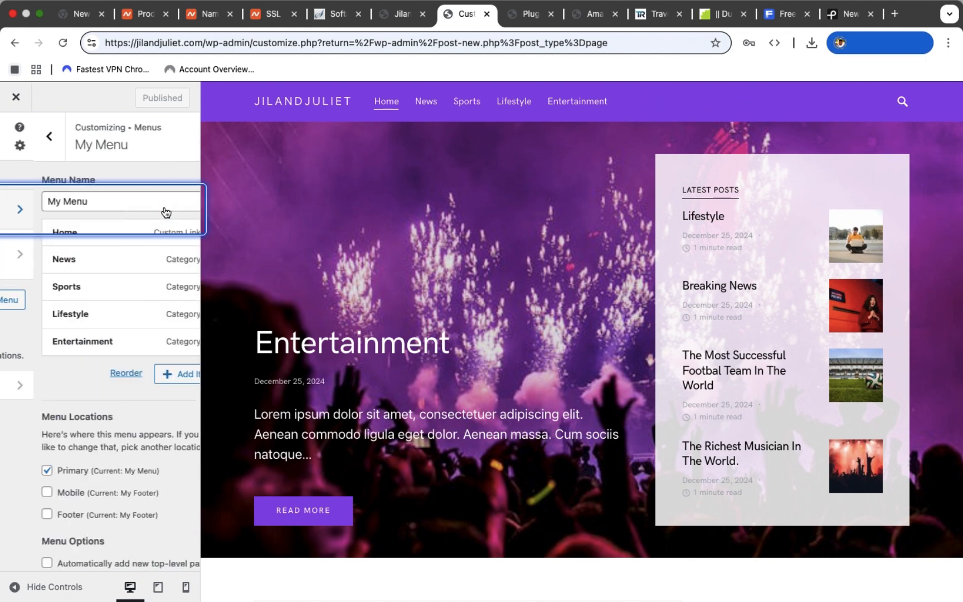
pyautogui.click(162, 384)
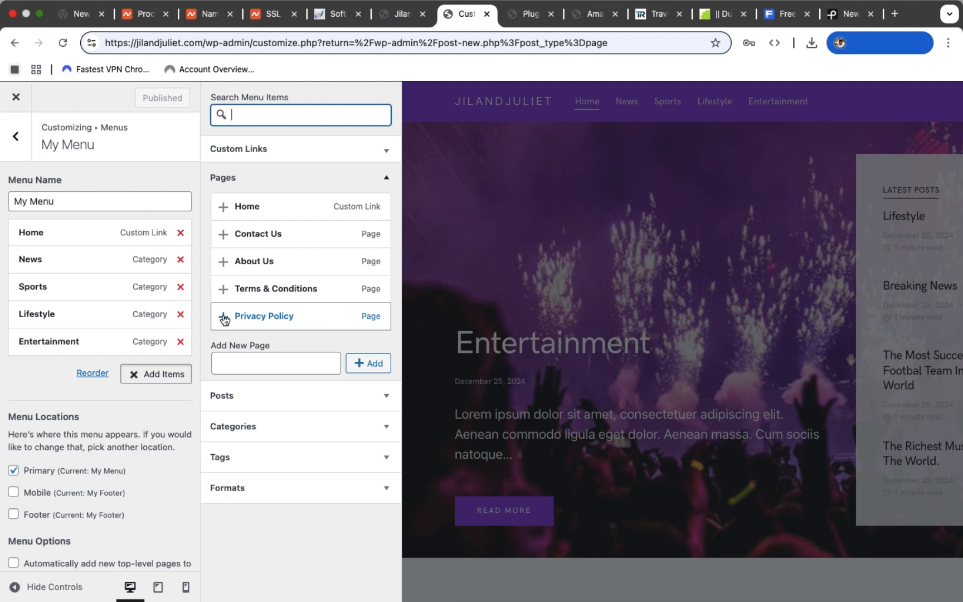
pyautogui.click(224, 316)
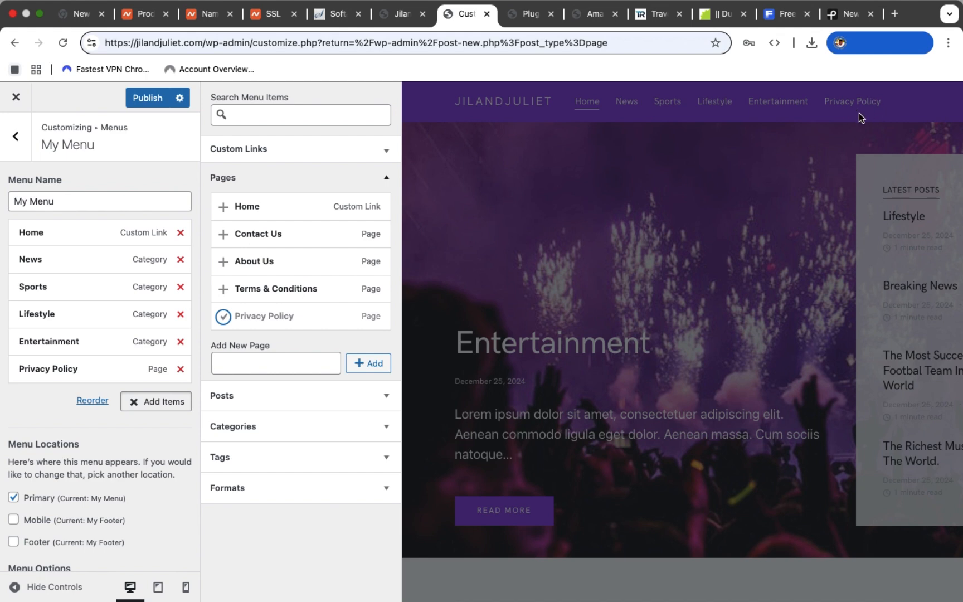
pyautogui.click(158, 89)
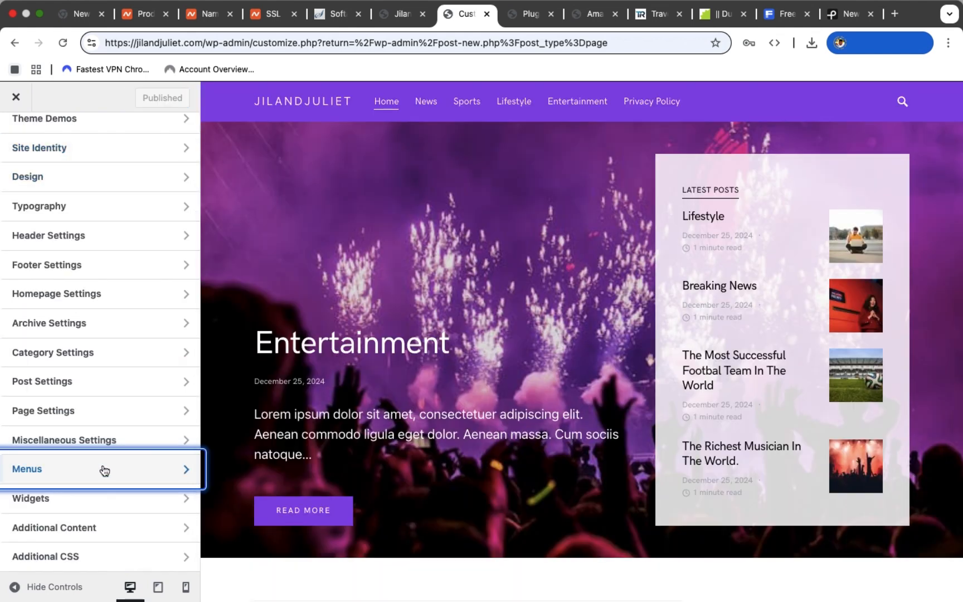
# Open the site's widget settings and look at the second block in the Off-Canvas area.
pyautogui.click(87, 499)
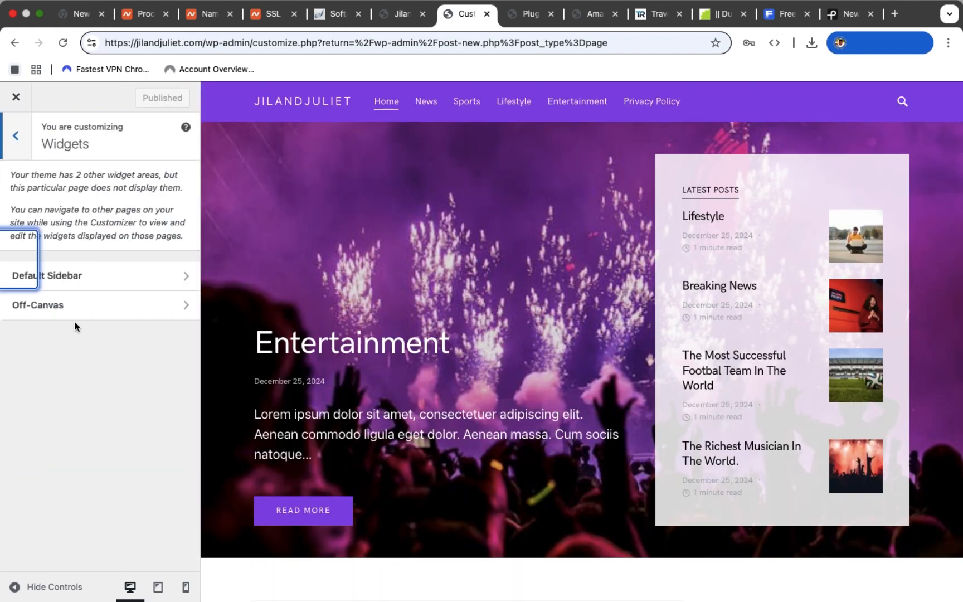
pyautogui.click(122, 308)
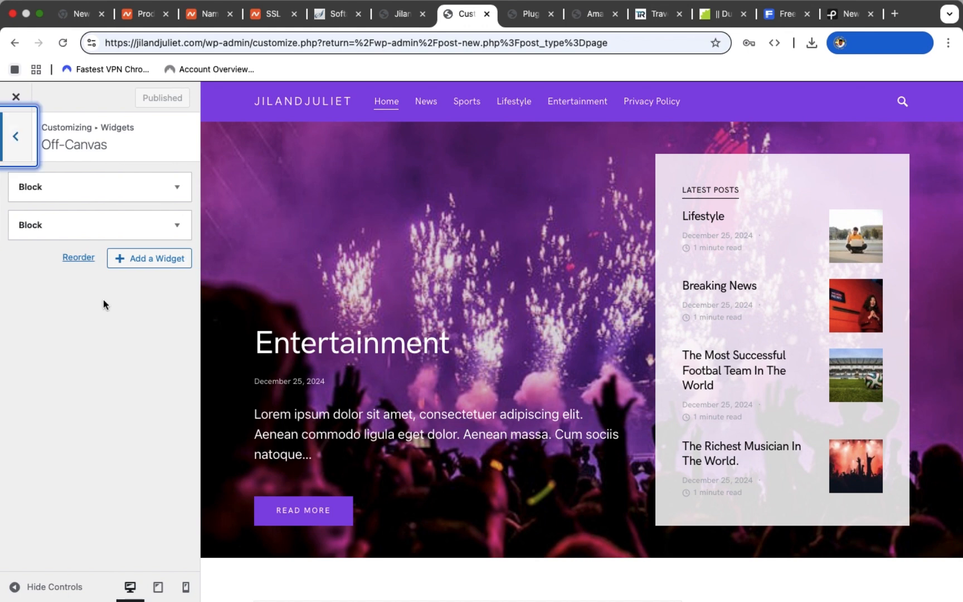
pyautogui.click(73, 222)
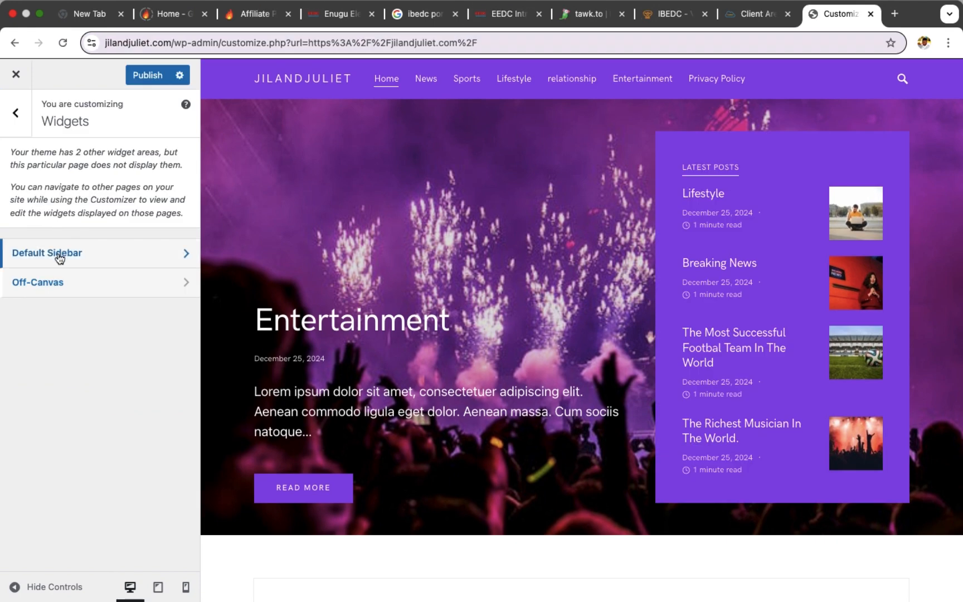
# Search for "search" among the widgets and add SearchWP Live Search to the Default Sidebar.
pyautogui.click(60, 256)
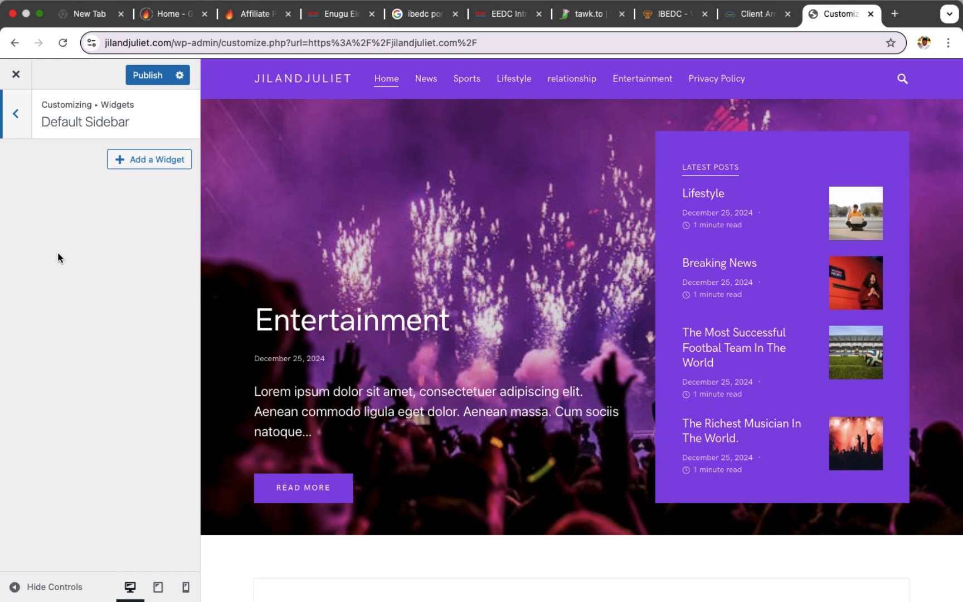
pyautogui.click(129, 160)
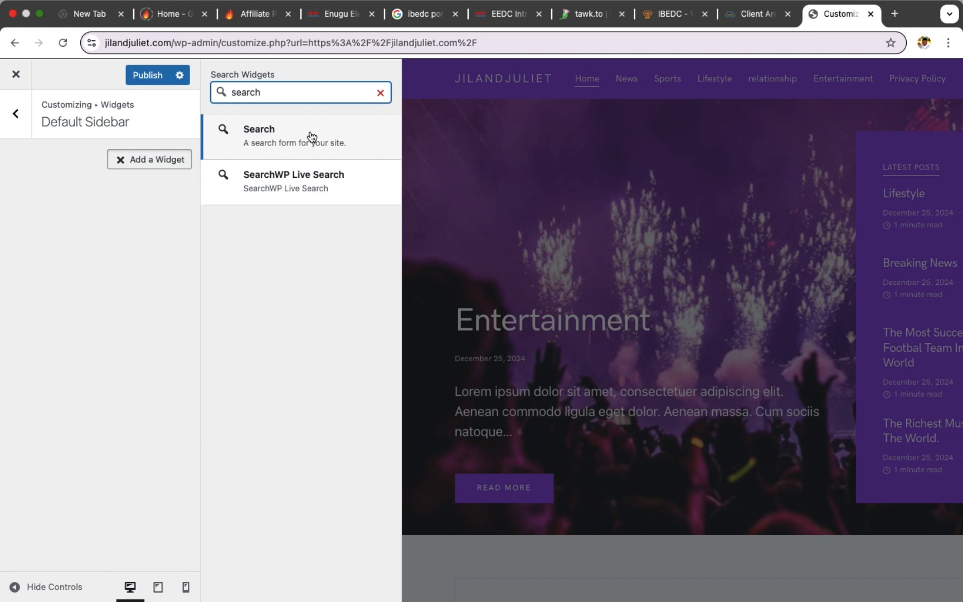
pyautogui.click(297, 190)
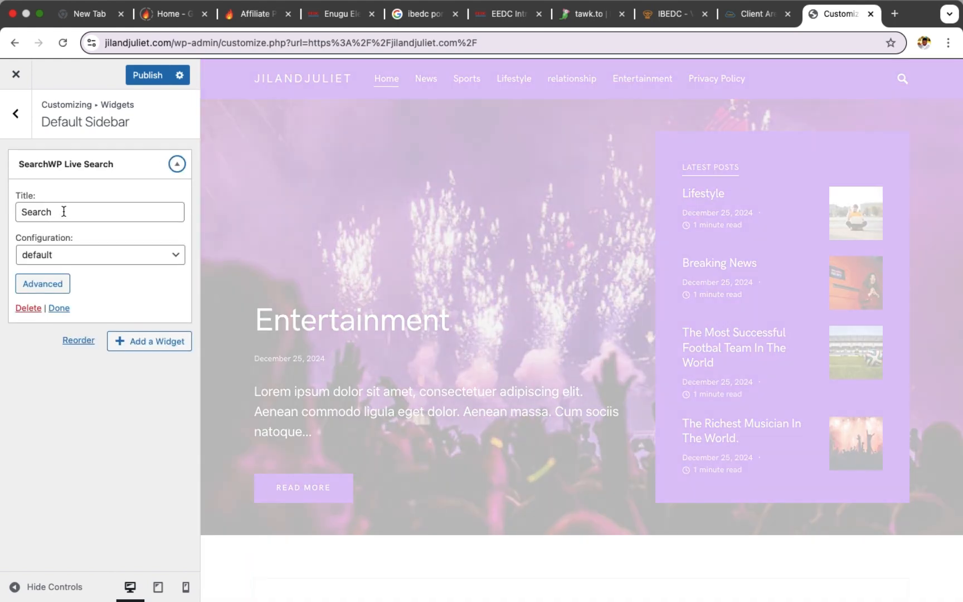
pyautogui.click(64, 211)
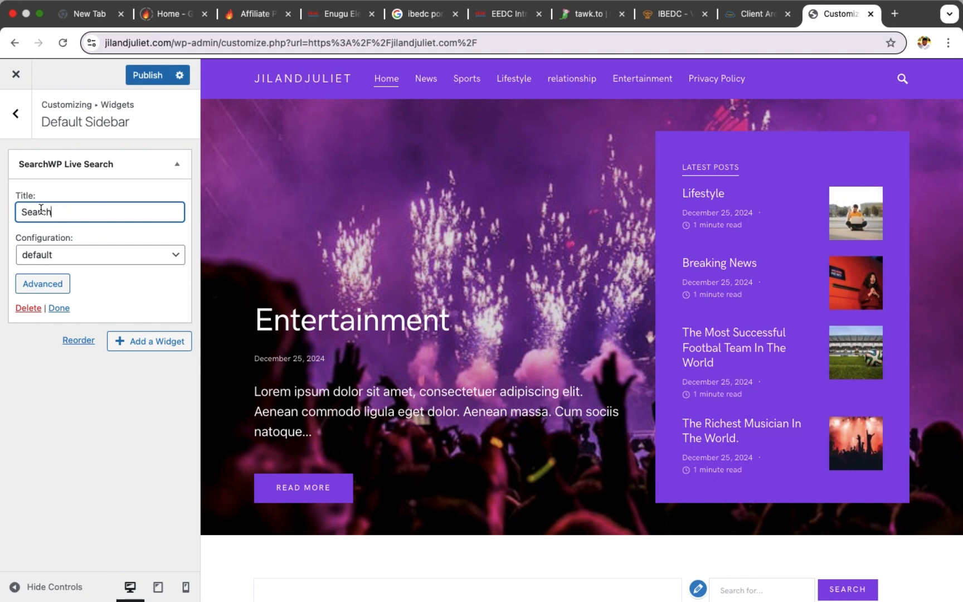
pyautogui.click(60, 309)
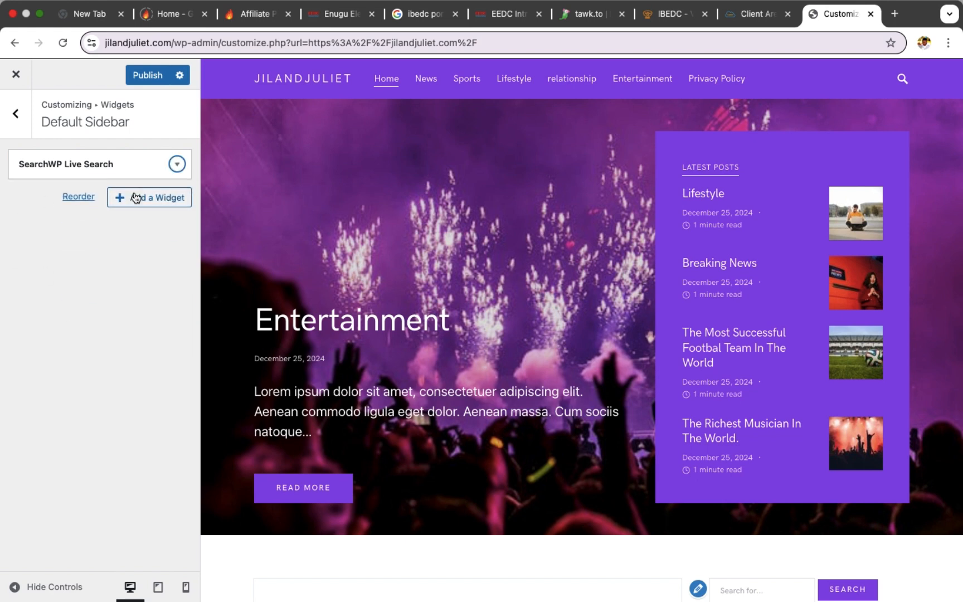
# Add a Recent Posts widget titled "Recent Posts" to the Default Sidebar and change its number of posts to show.
pyautogui.click(135, 198)
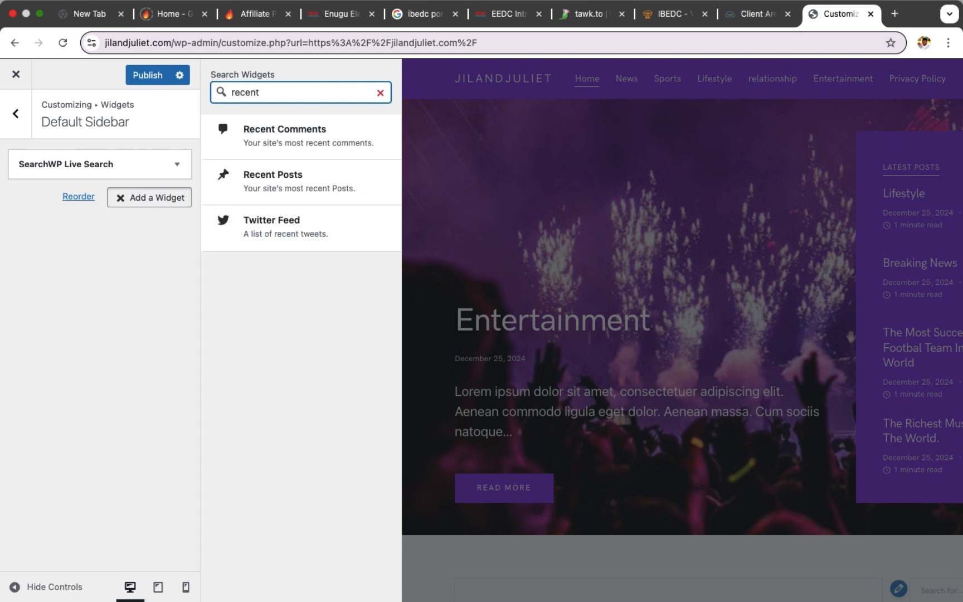
pyautogui.click(294, 188)
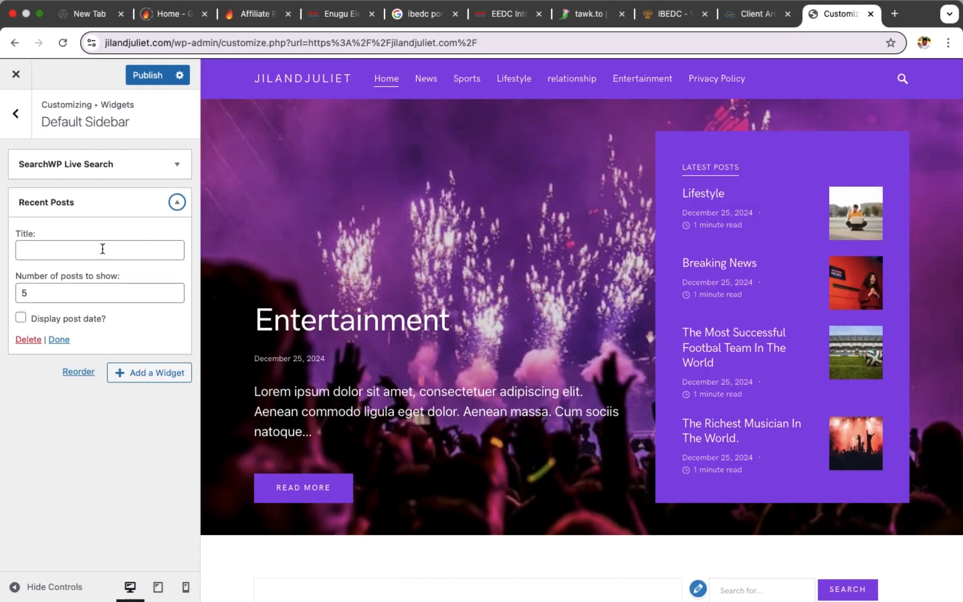
pyautogui.click(59, 247)
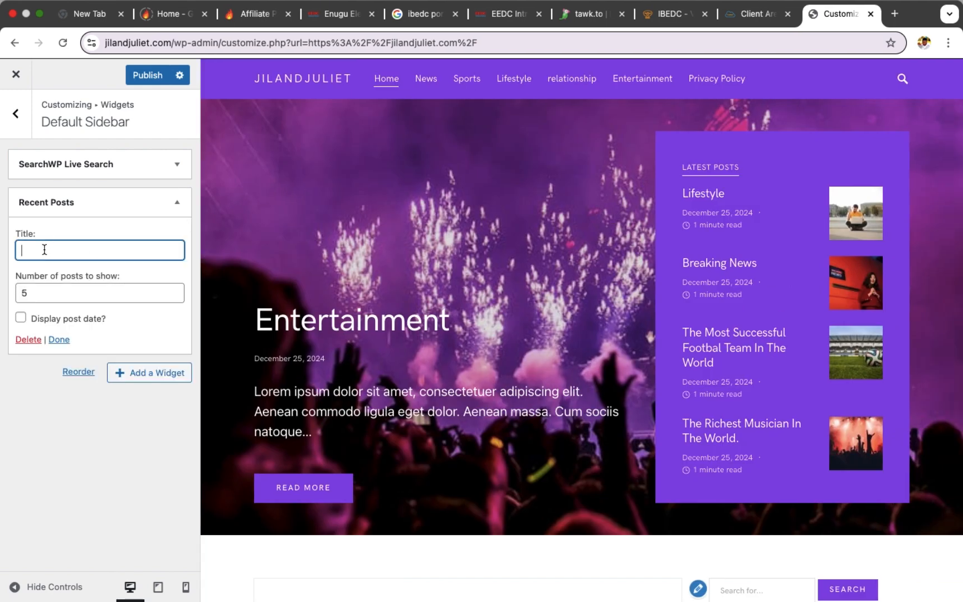
pyautogui.write('Recent Post')
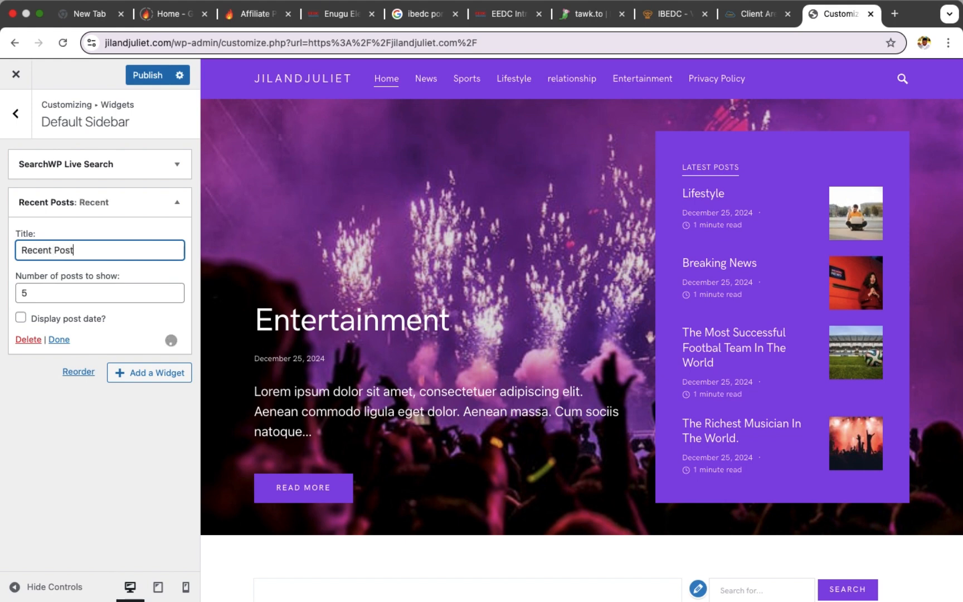
pyautogui.write('s')
pyautogui.click(23, 290)
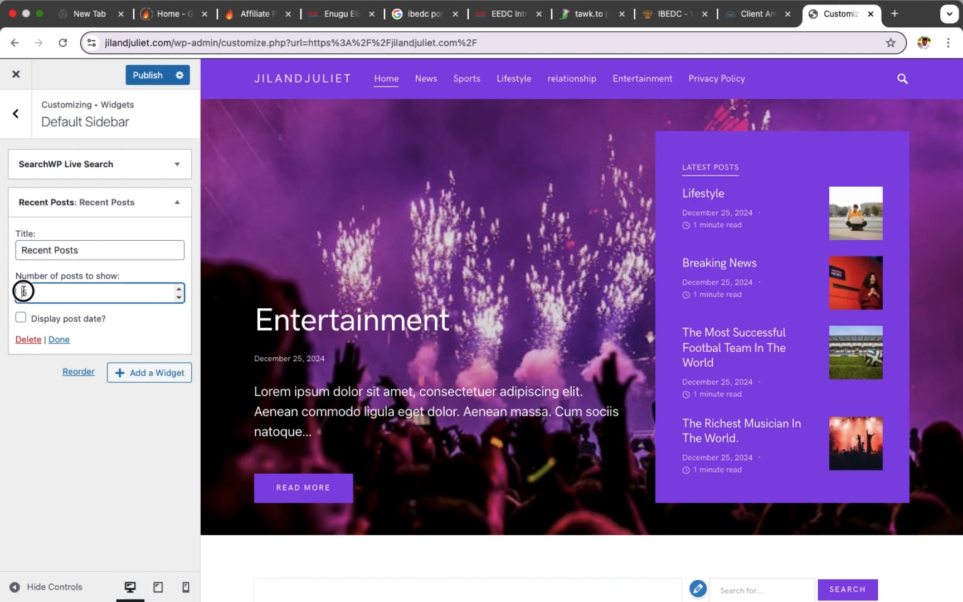
pyautogui.write('1')
pyautogui.click(59, 339)
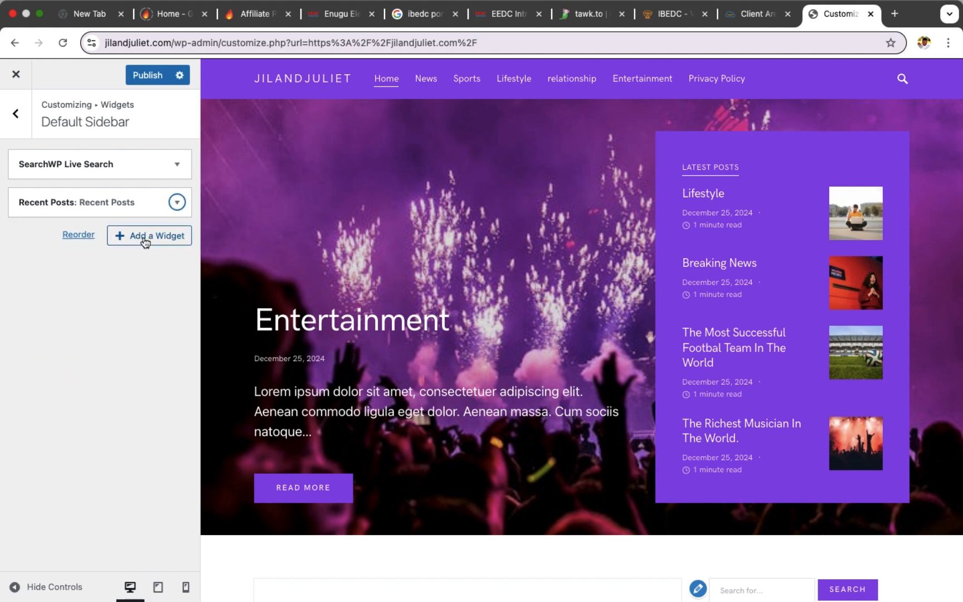
# Search for "categ" among the widgets and add a Categories widget titled "Categories" to the Default Sidebar.
pyautogui.click(145, 240)
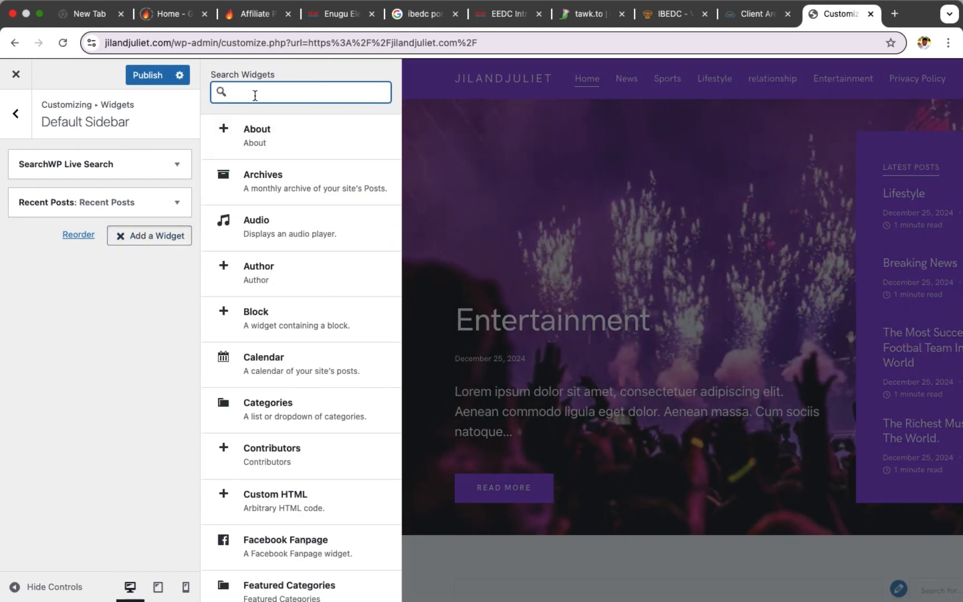
pyautogui.write('cat')
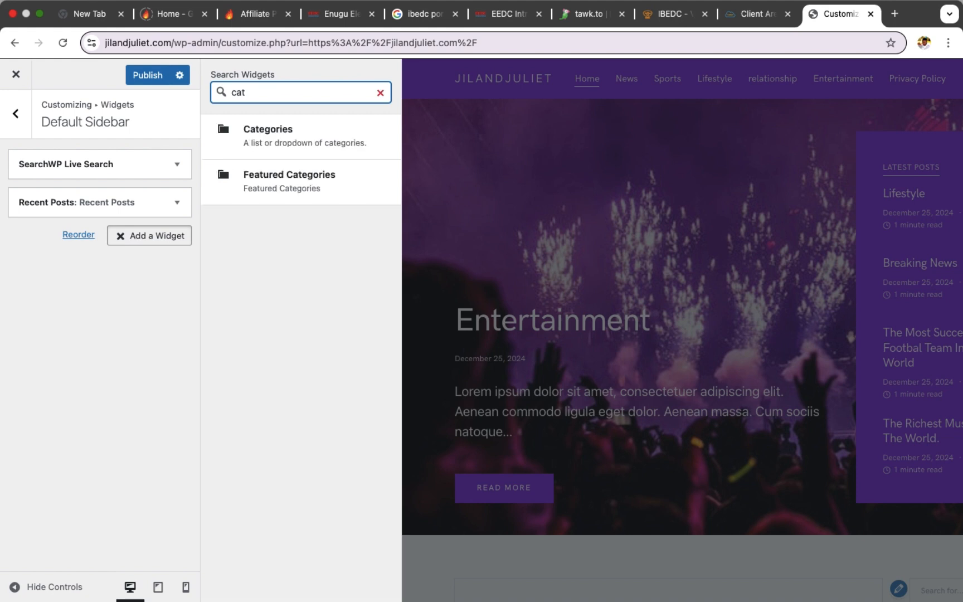
pyautogui.write('eg')
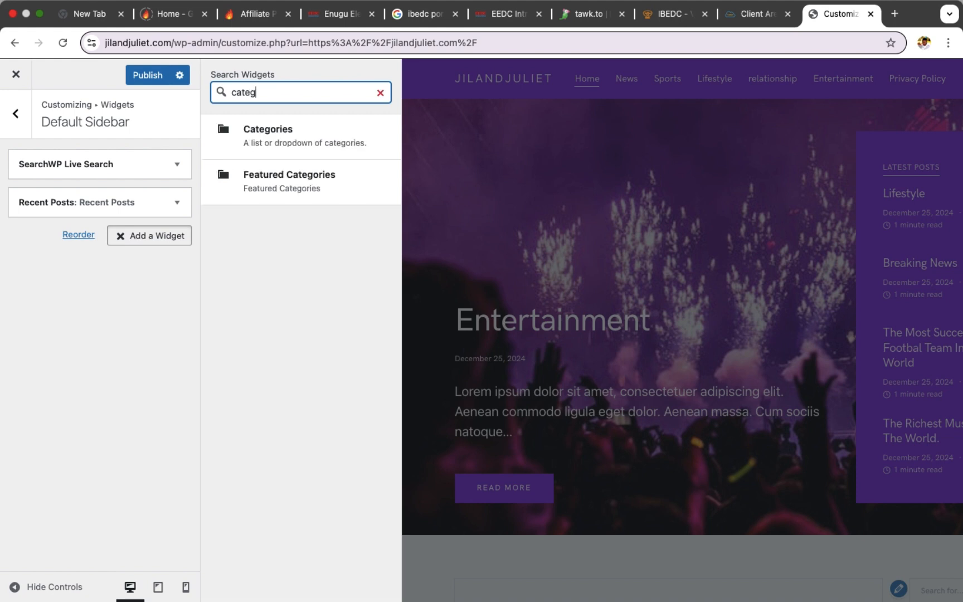
pyautogui.click(293, 145)
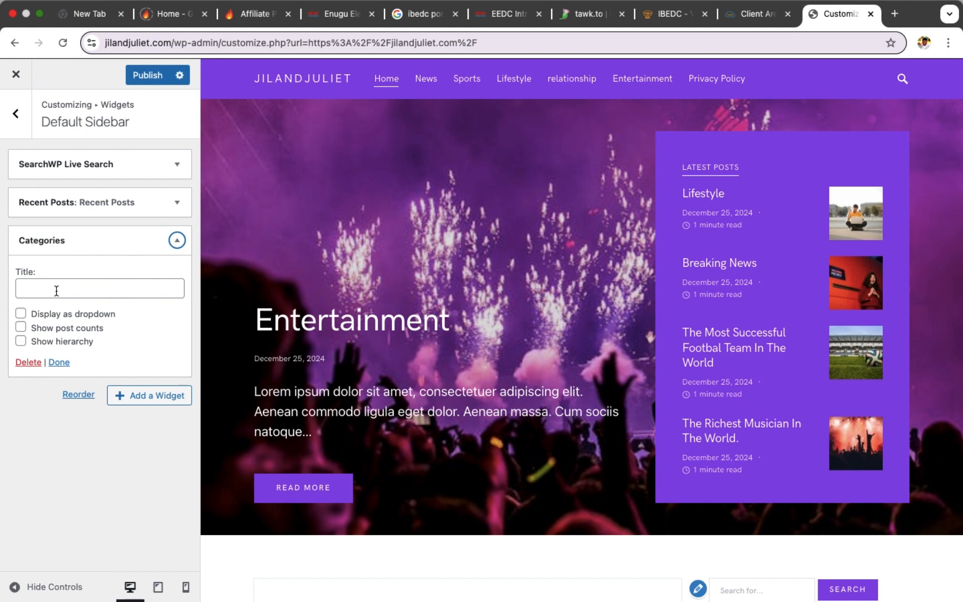
pyautogui.click(56, 291)
pyautogui.write('C')
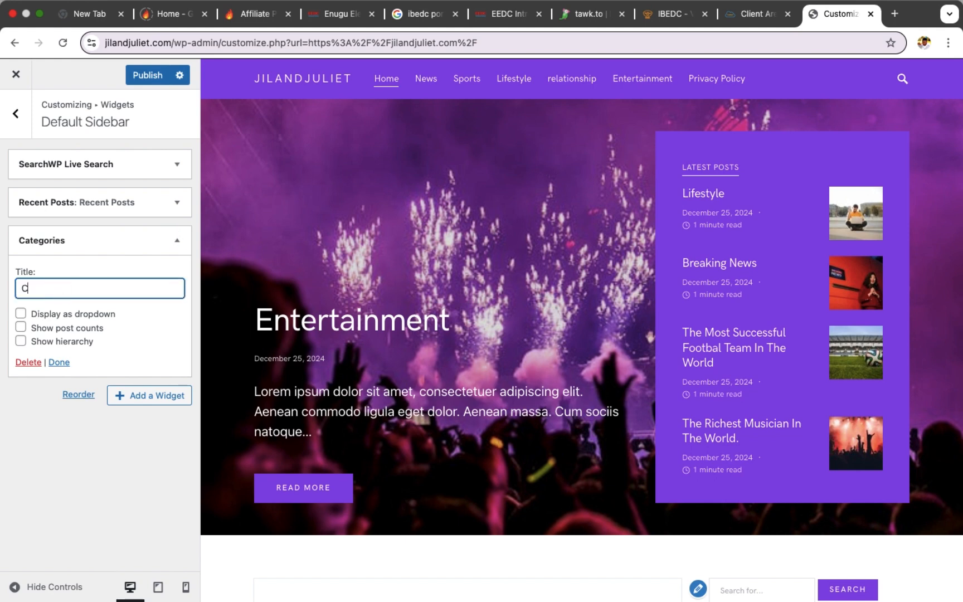
pyautogui.write('ategories')
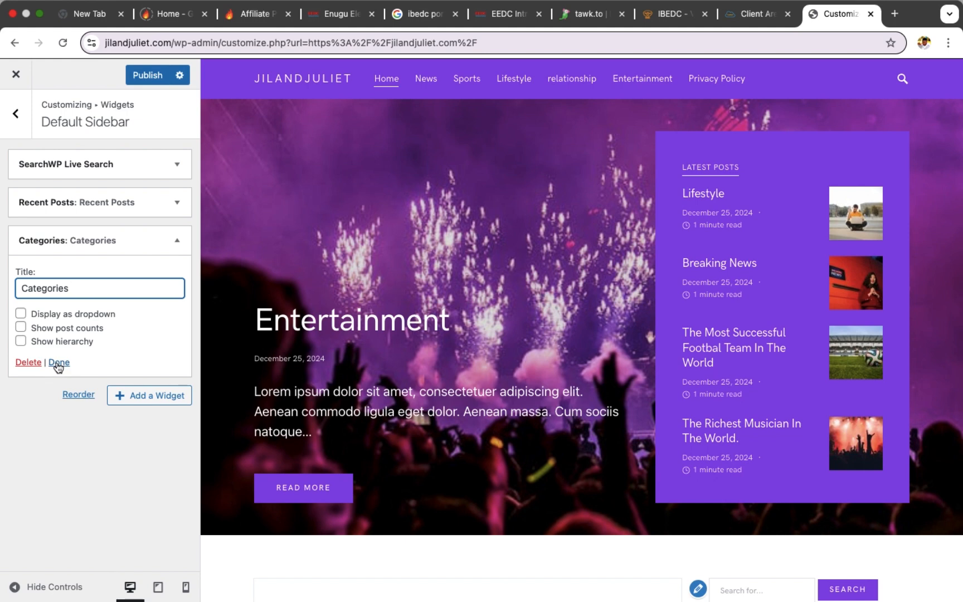
pyautogui.click(58, 363)
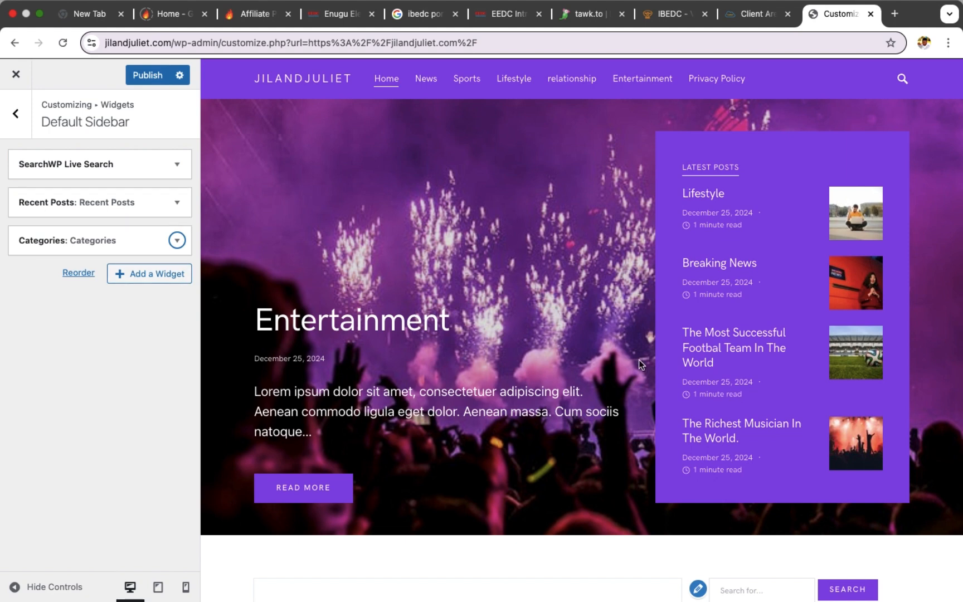
# Test the live search in the previewed page's sidebar with "hdgg" and clear the search term.
pyautogui.scroll(-6, 642, 406)
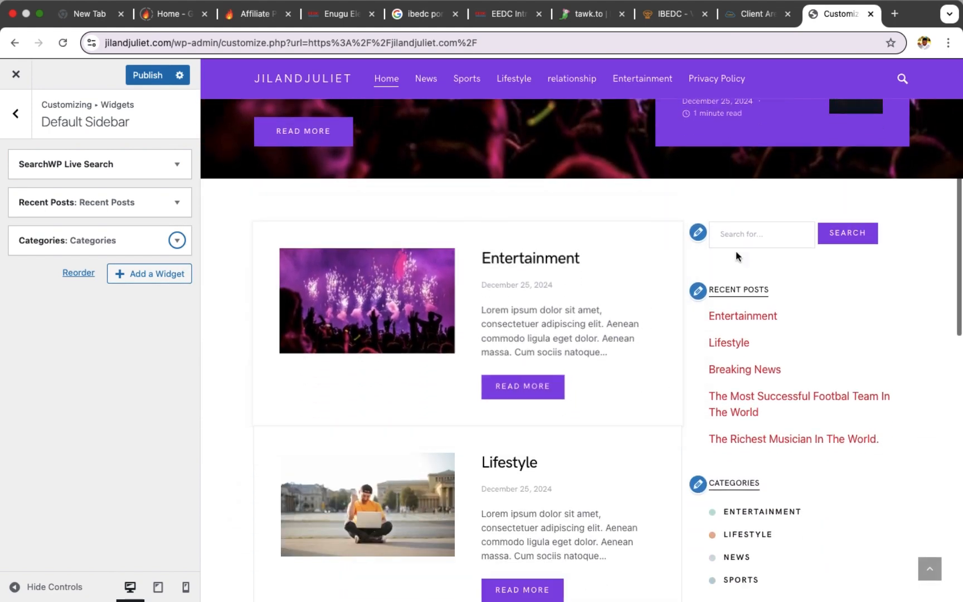
pyautogui.click(765, 232)
pyautogui.write('hdgg')
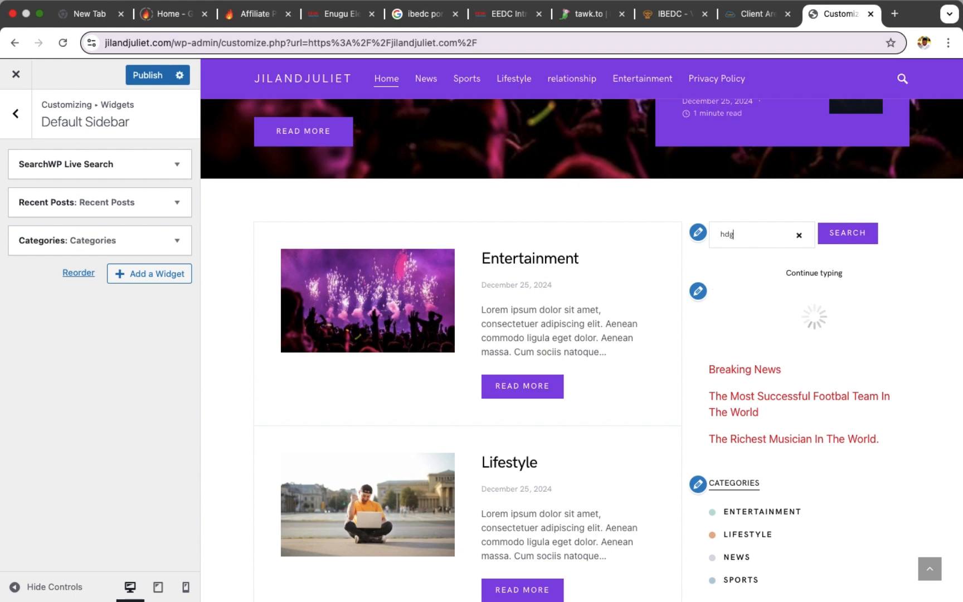
pyautogui.press('BackSpace')
pyautogui.press('BackSpace')
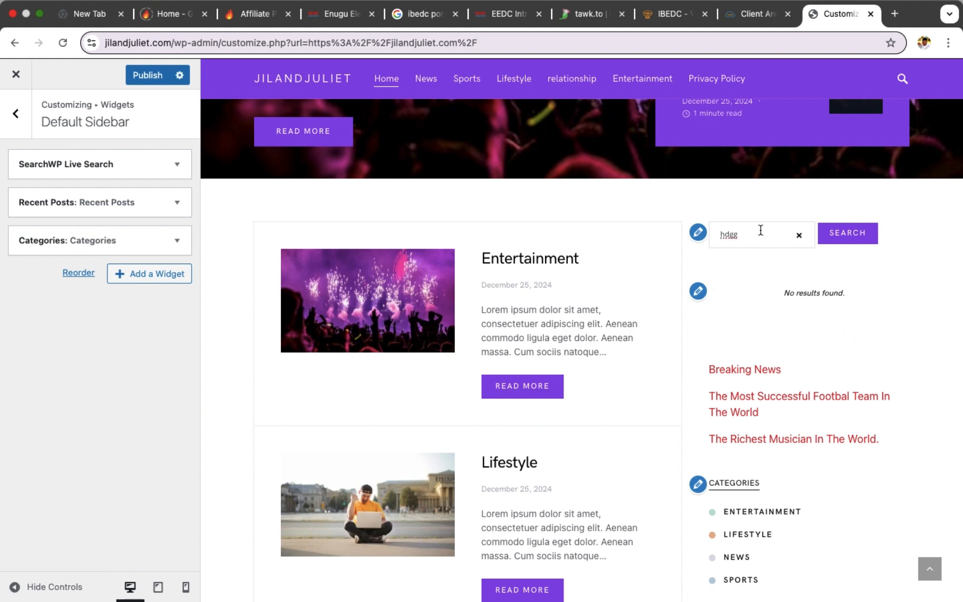
pyautogui.press('BackSpace')
pyautogui.press('BackSpace')
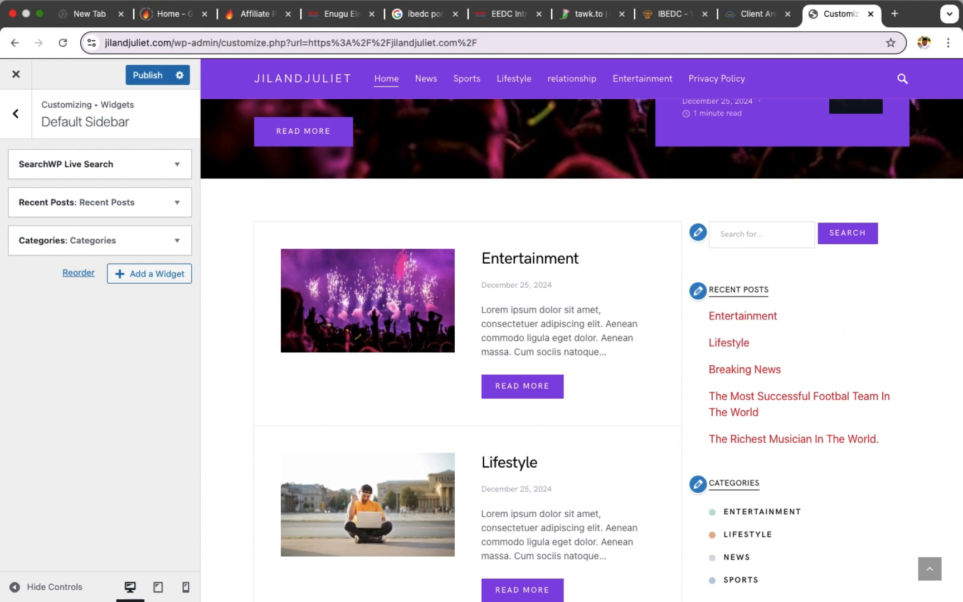
# Search for "lorem" in the previewed sidebar, look through the matching posts and clear the search.
pyautogui.write('lorem')
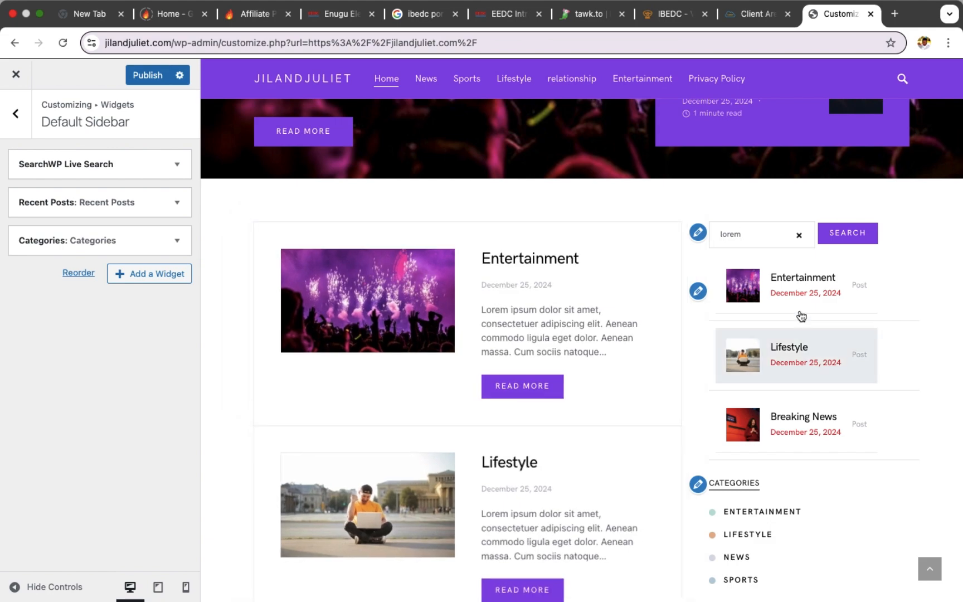
pyautogui.scroll(-6, 781, 363)
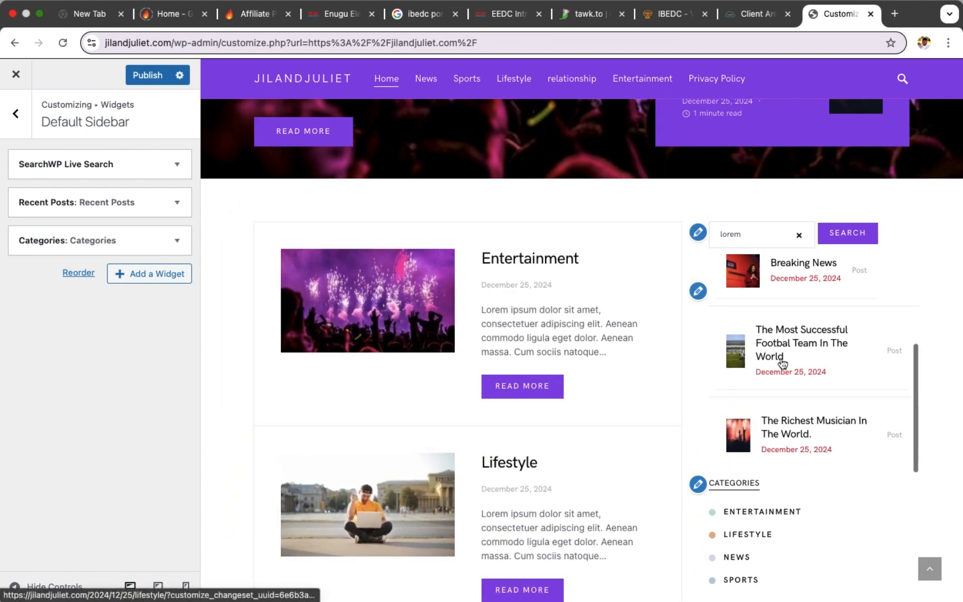
pyautogui.scroll(10, 781, 362)
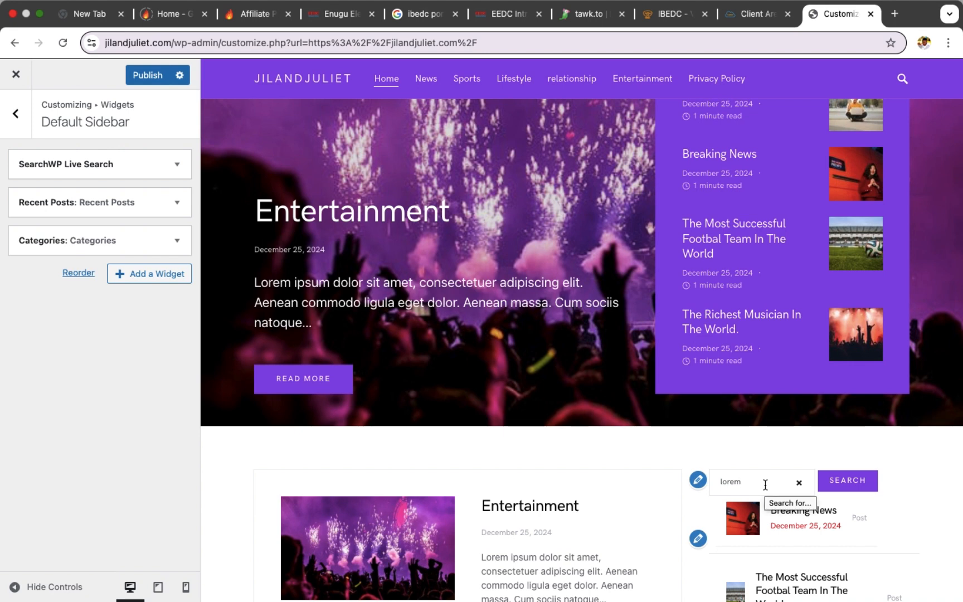
pyautogui.scroll(-3, 766, 484)
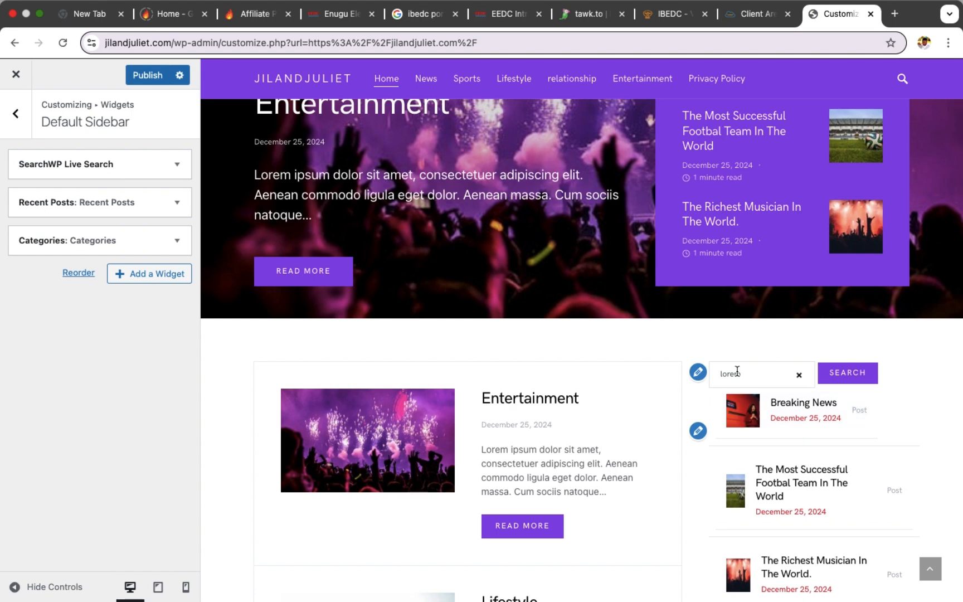
pyautogui.click(801, 374)
pyautogui.scroll(-3, 801, 374)
pyautogui.scroll(-3, 801, 374)
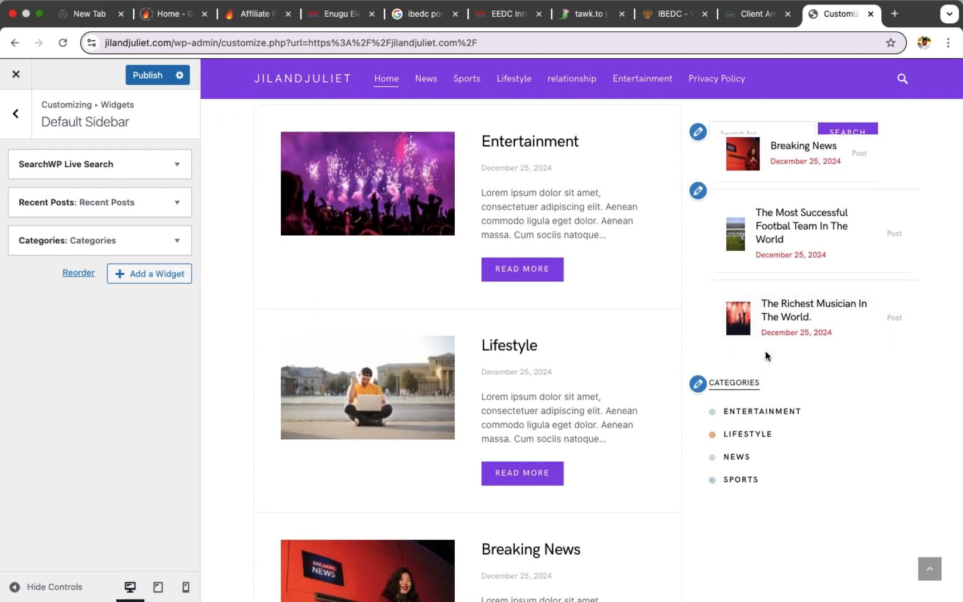
pyautogui.scroll(3, 736, 366)
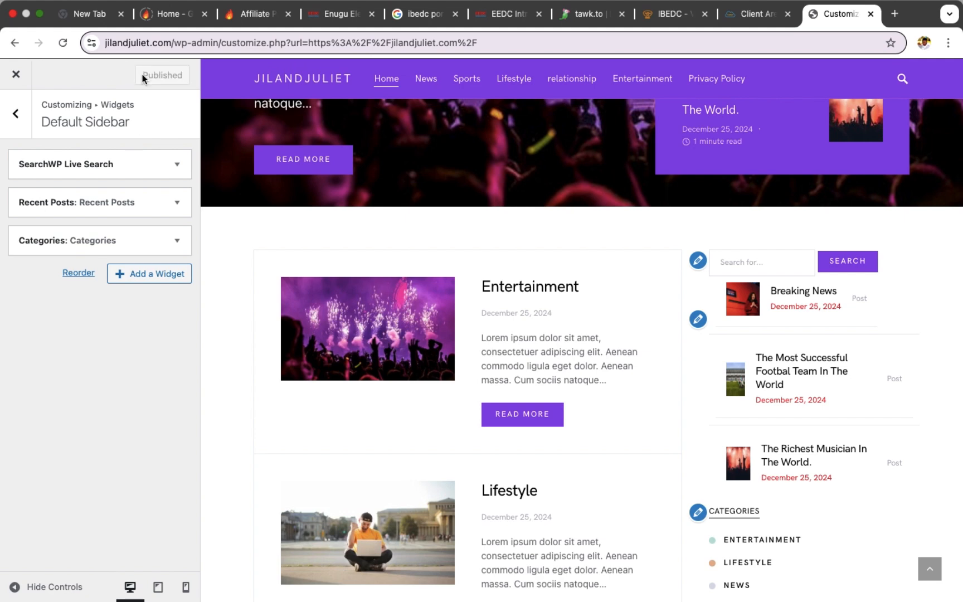
# Open the Off-Canvas widget area and examine the site's off-canvas menu in the tablet and mobile previews.
pyautogui.click(15, 116)
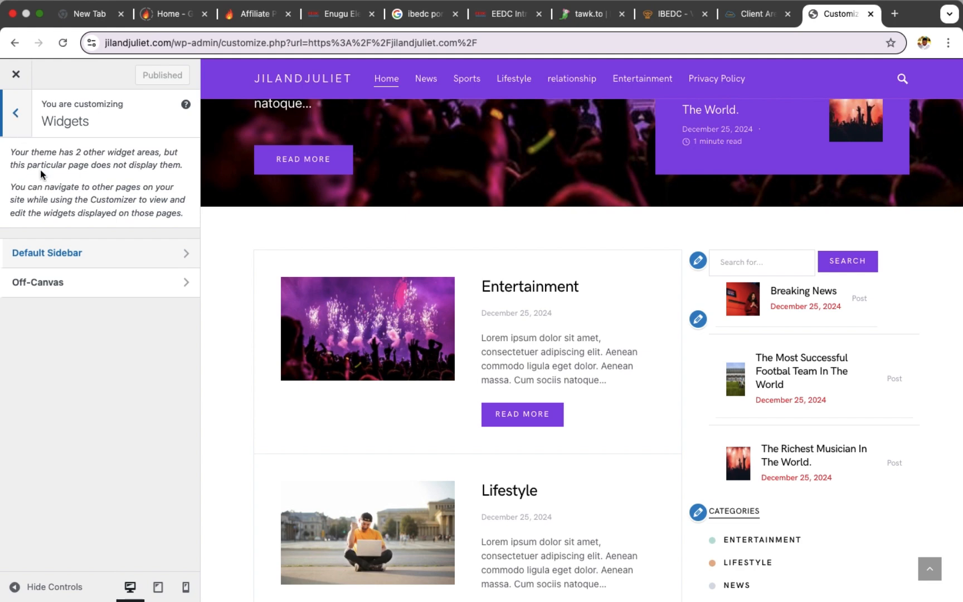
pyautogui.click(83, 283)
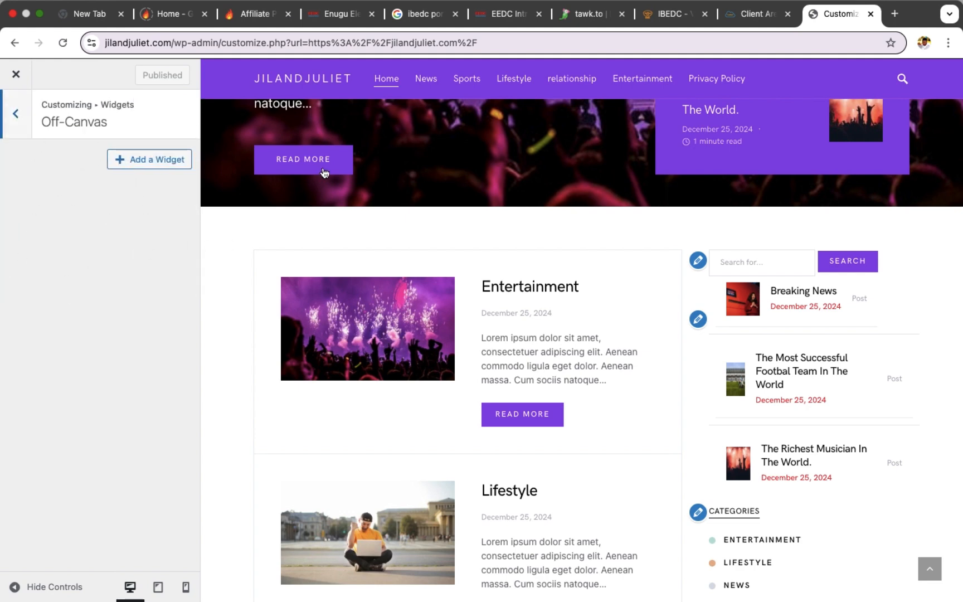
pyautogui.scroll(6, 323, 173)
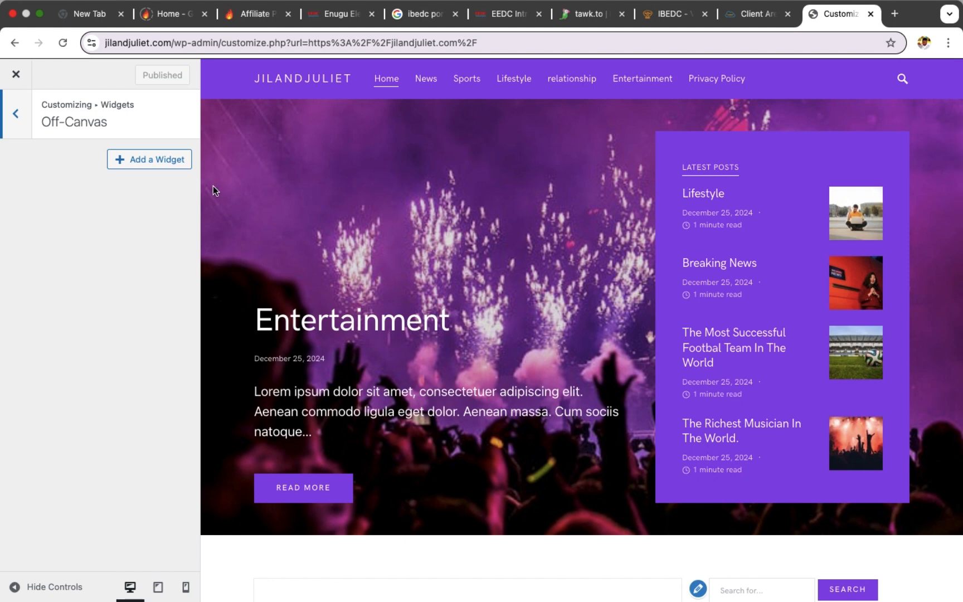
pyautogui.click(157, 587)
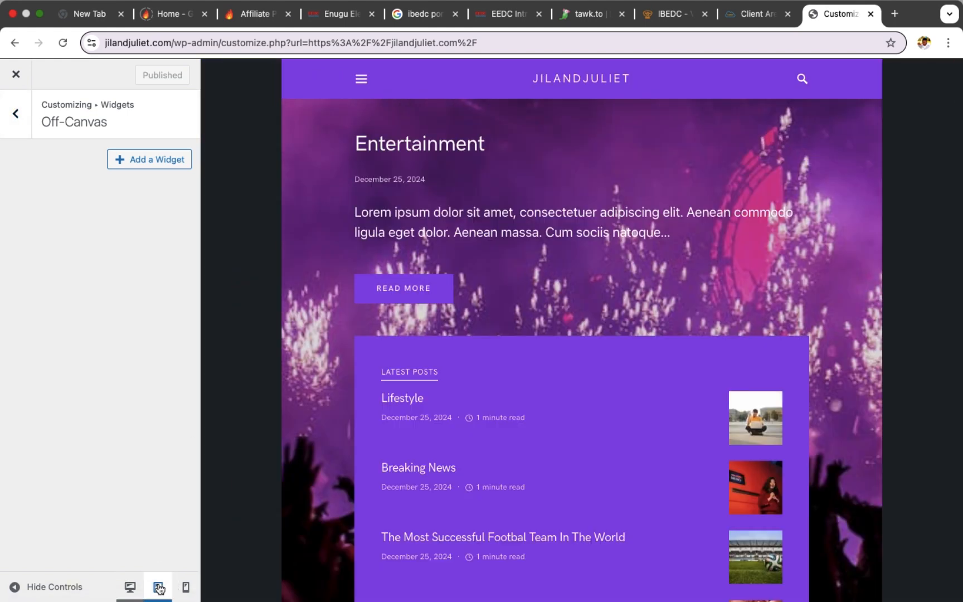
pyautogui.click(362, 78)
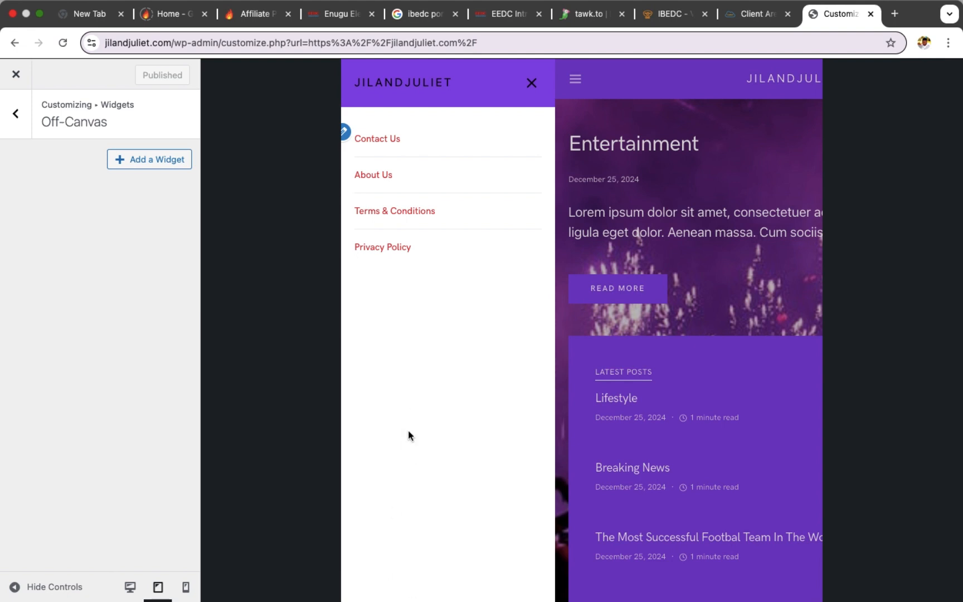
pyautogui.click(186, 586)
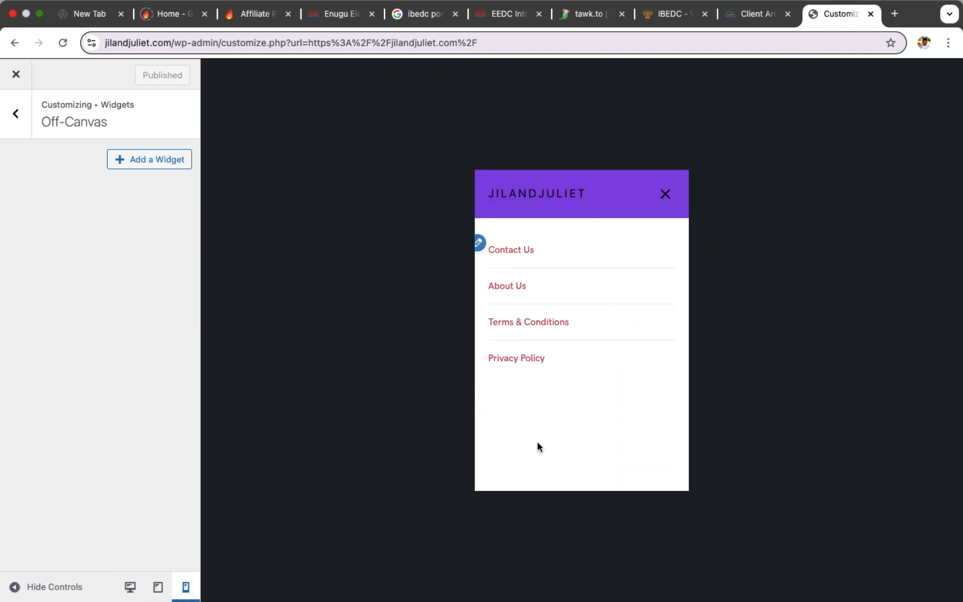
pyautogui.click(666, 194)
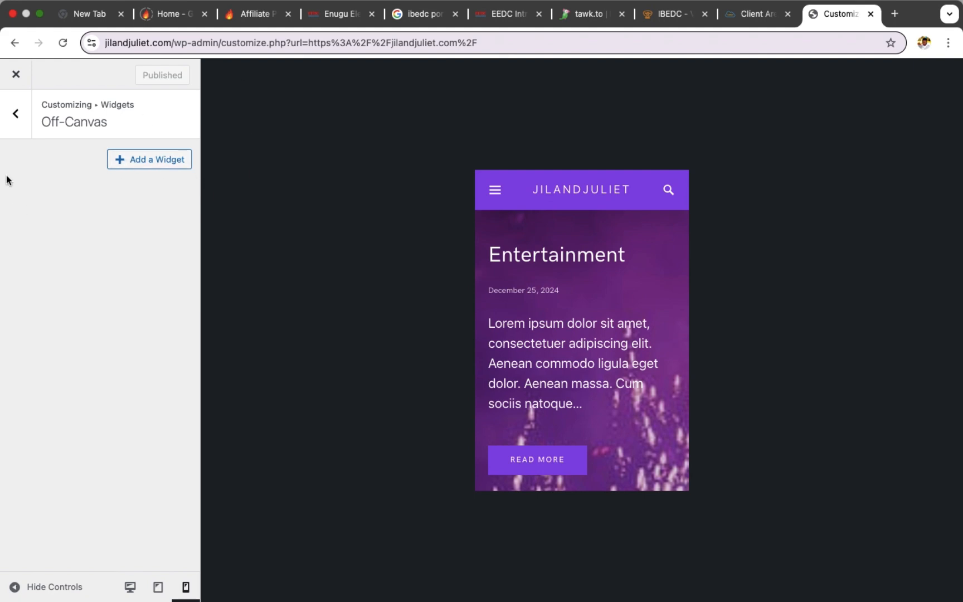
# Switch the preview back to desktop and open the Homepage section of the Additional Content settings.
pyautogui.click(18, 128)
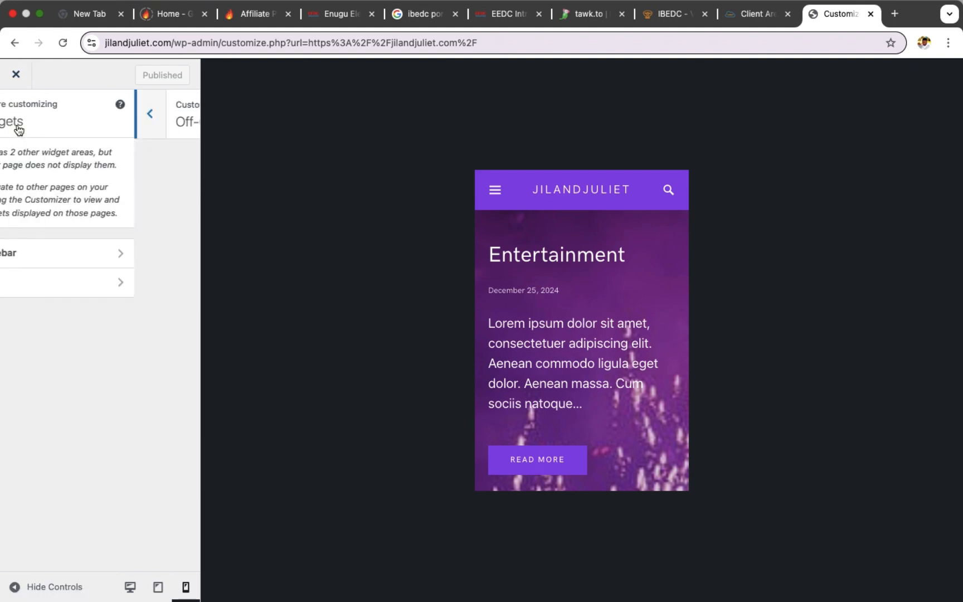
pyautogui.click(18, 128)
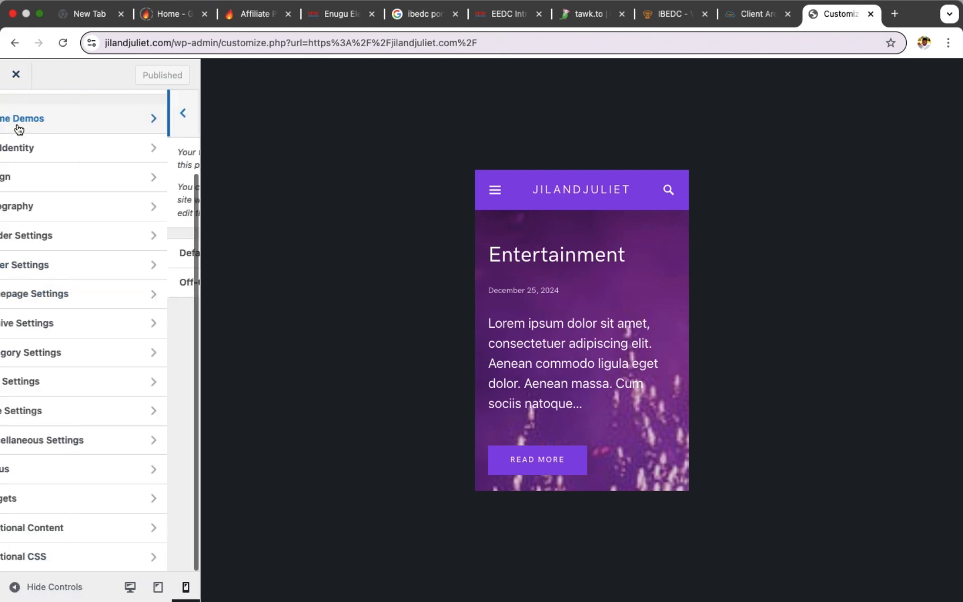
pyautogui.click(131, 588)
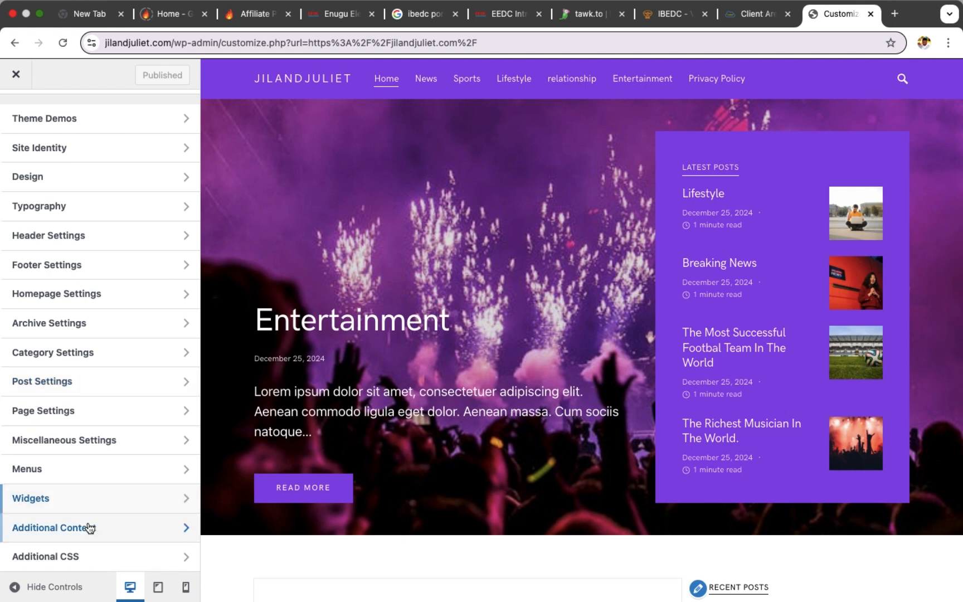
pyautogui.click(123, 535)
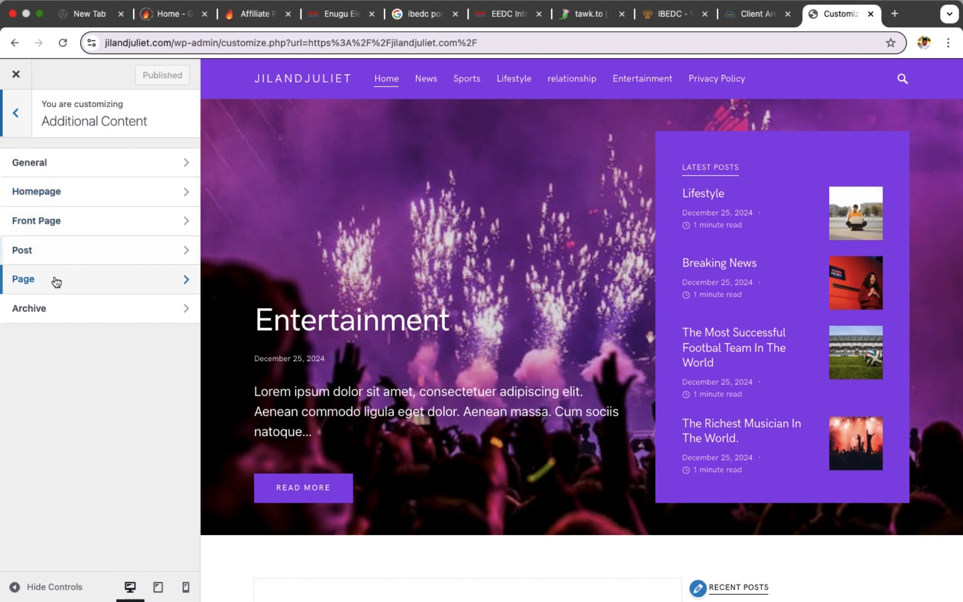
pyautogui.click(67, 201)
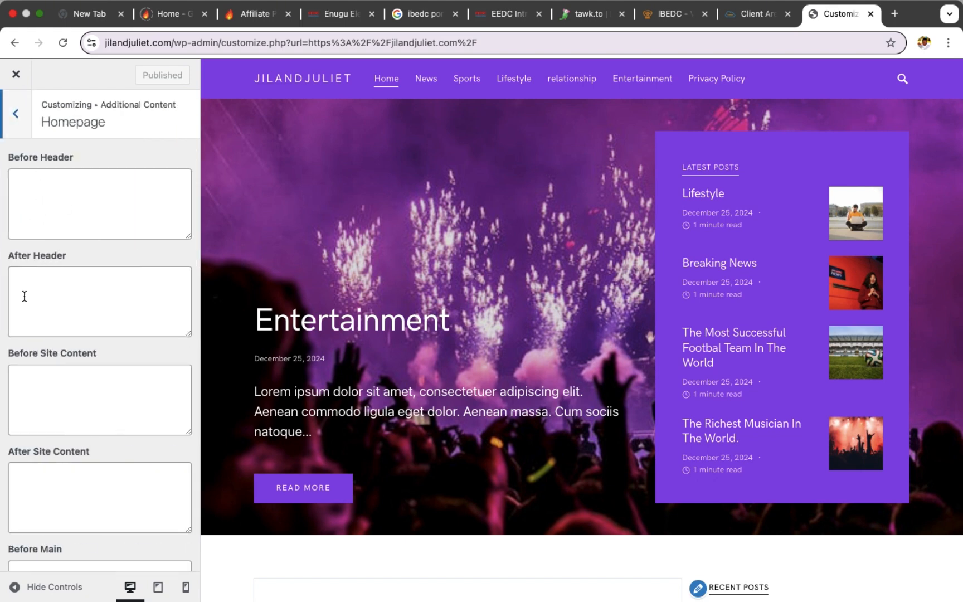
# Enter the text "Wisdom" as the homepage's Before Site Content.
pyautogui.scroll(-4, 24, 296)
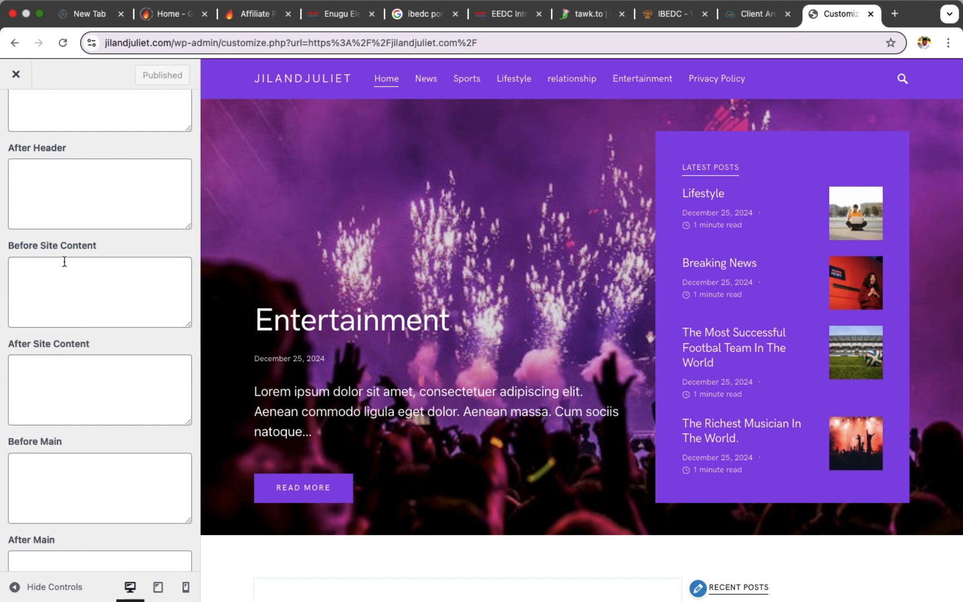
pyautogui.click(29, 271)
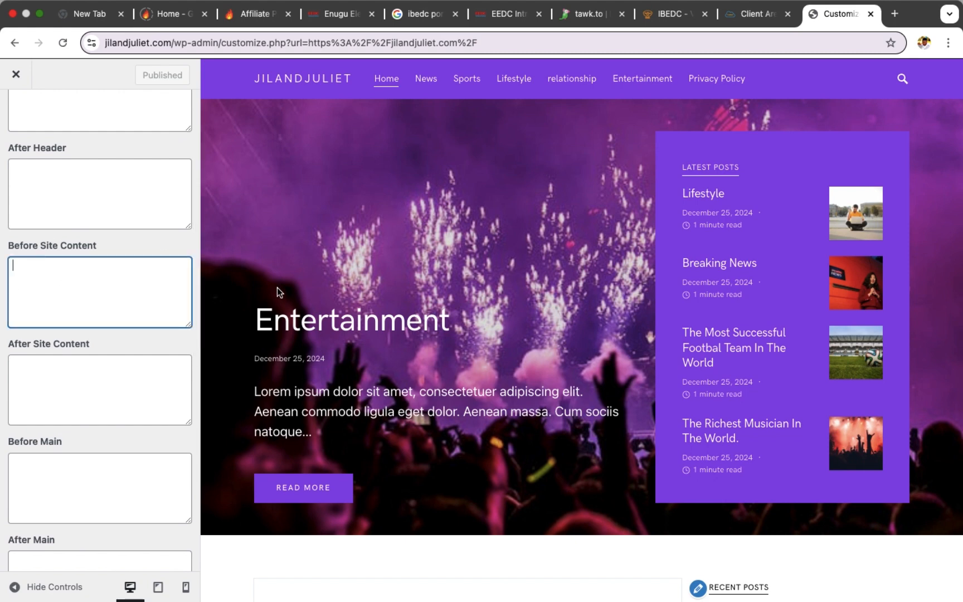
pyautogui.scroll(-4, 277, 286)
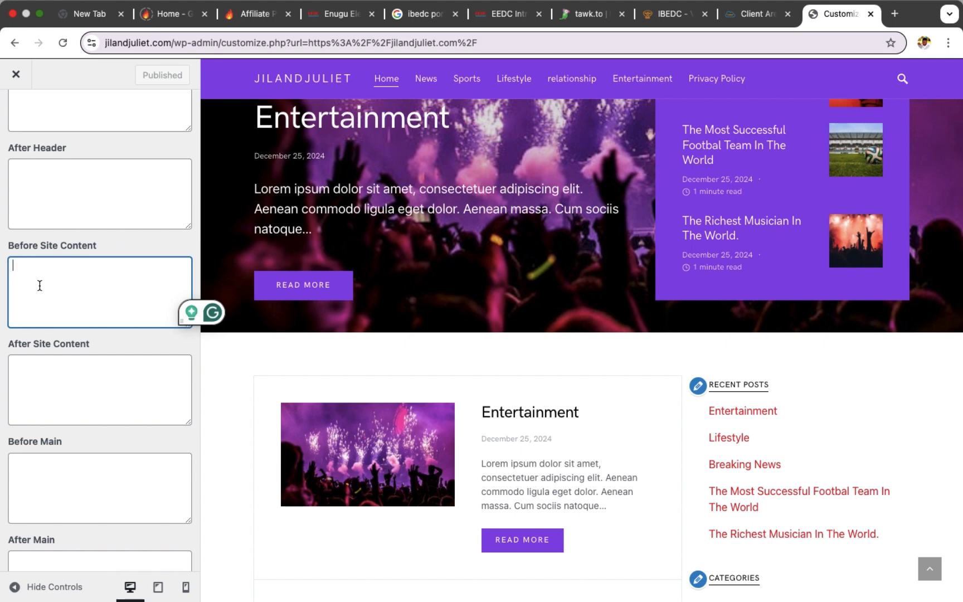
pyautogui.write('Wisdom')
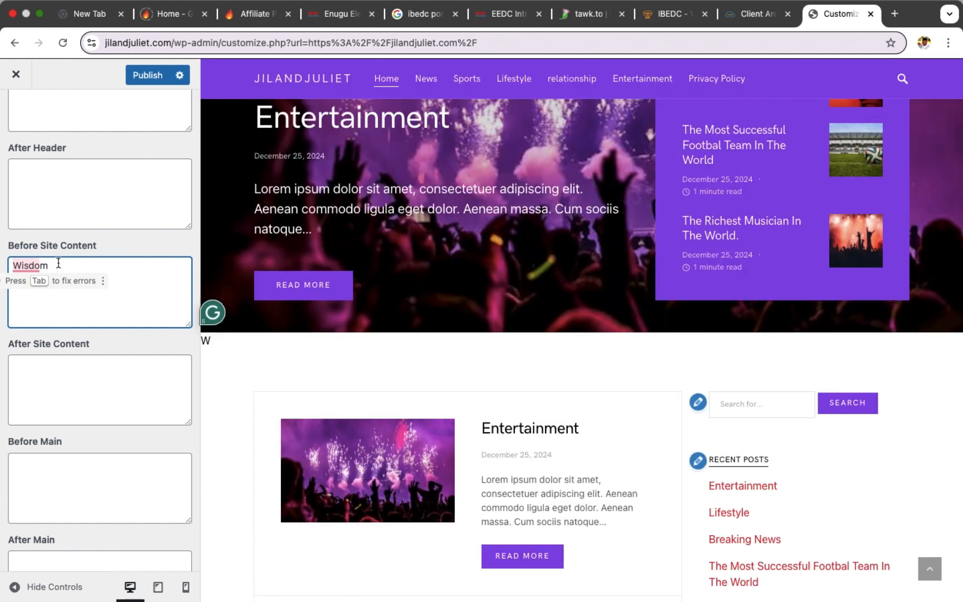
pyautogui.press('BackSpace')
pyautogui.press('BackSpace')
pyautogui.press('BackSpace')
pyautogui.press('BackSpace')
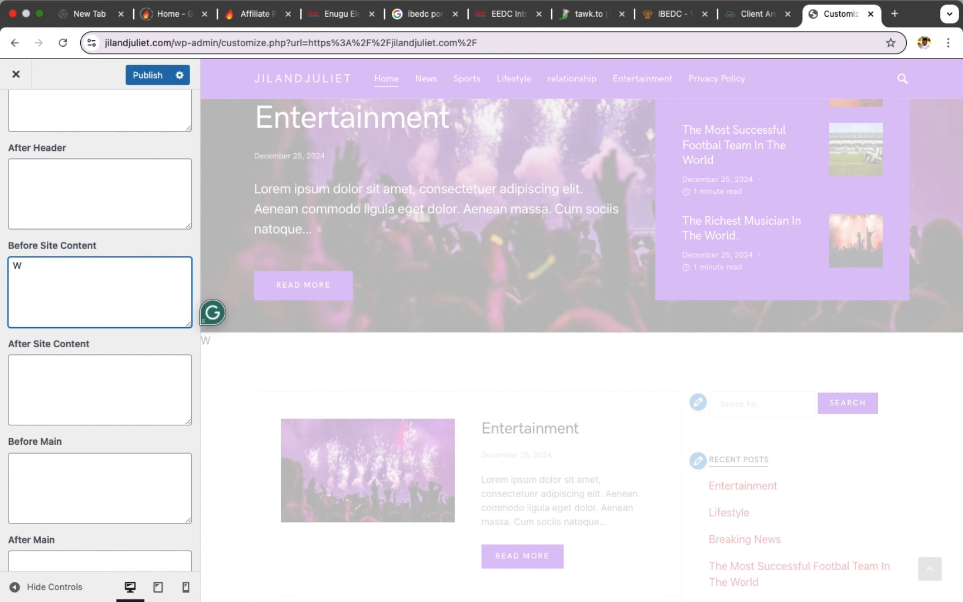
pyautogui.write('isdom')
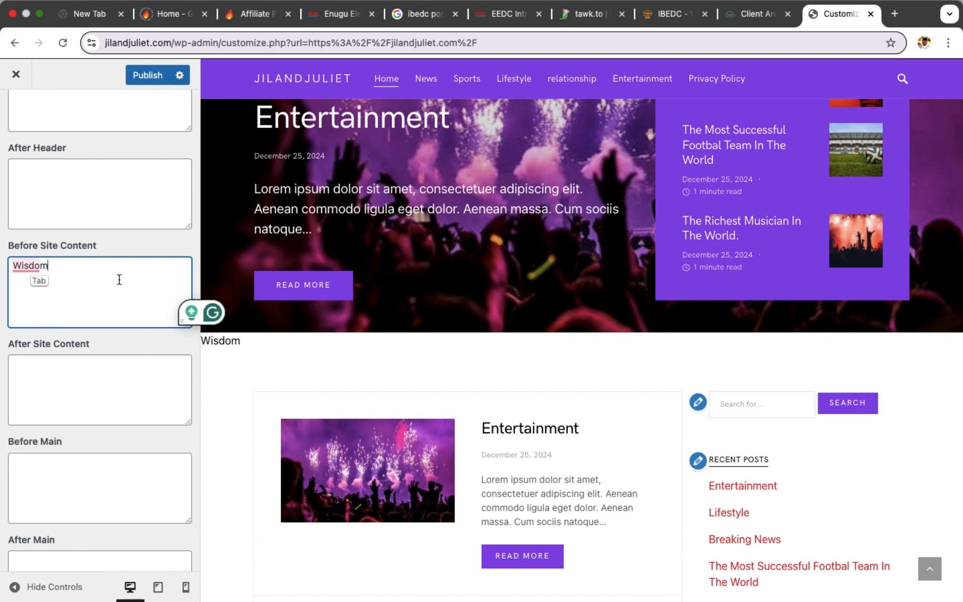
# Clear the text "Wisdom" from the homepage's Before Site Content.
pyautogui.press('BackSpace')
pyautogui.press('BackSpace')
pyautogui.press('BackSpace')
pyautogui.press('BackSpace')
pyautogui.press('BackSpace')
pyautogui.press('BackSpace')
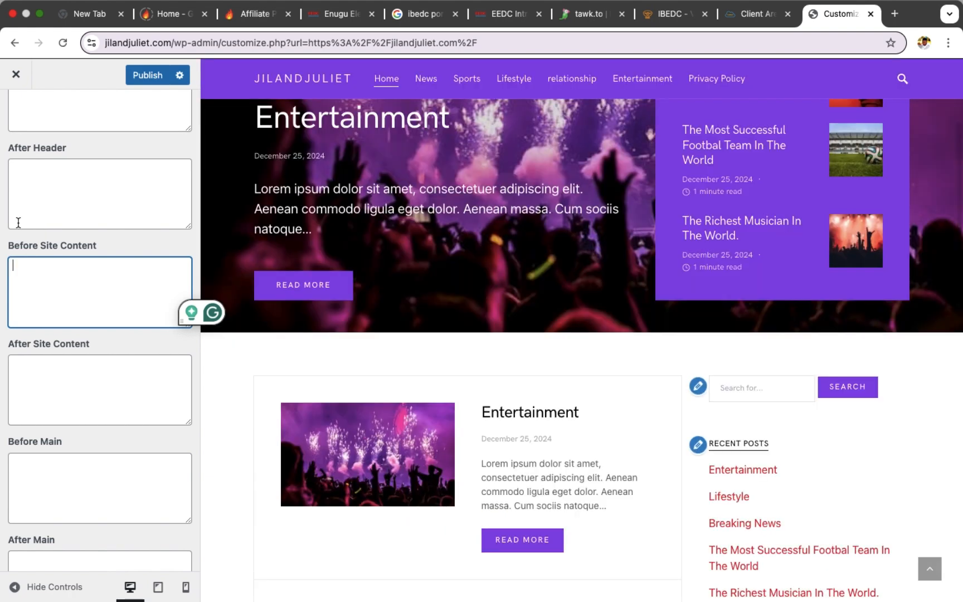
# Look over the remaining homepage content fields, leave Additional Content and open the Additional CSS editor.
pyautogui.scroll(-10, 19, 220)
pyautogui.scroll(10, 18, 222)
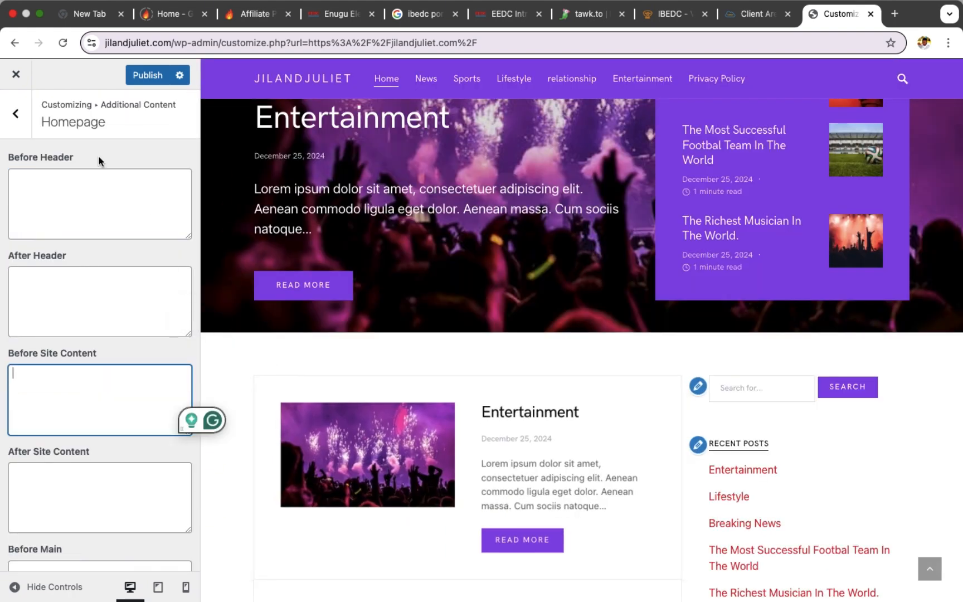
pyautogui.click(16, 114)
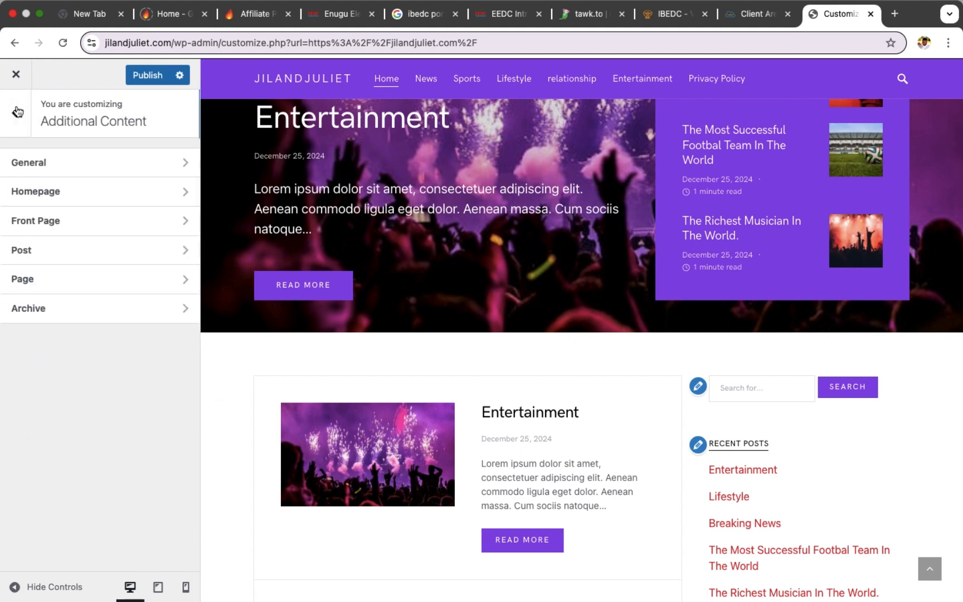
pyautogui.click(18, 113)
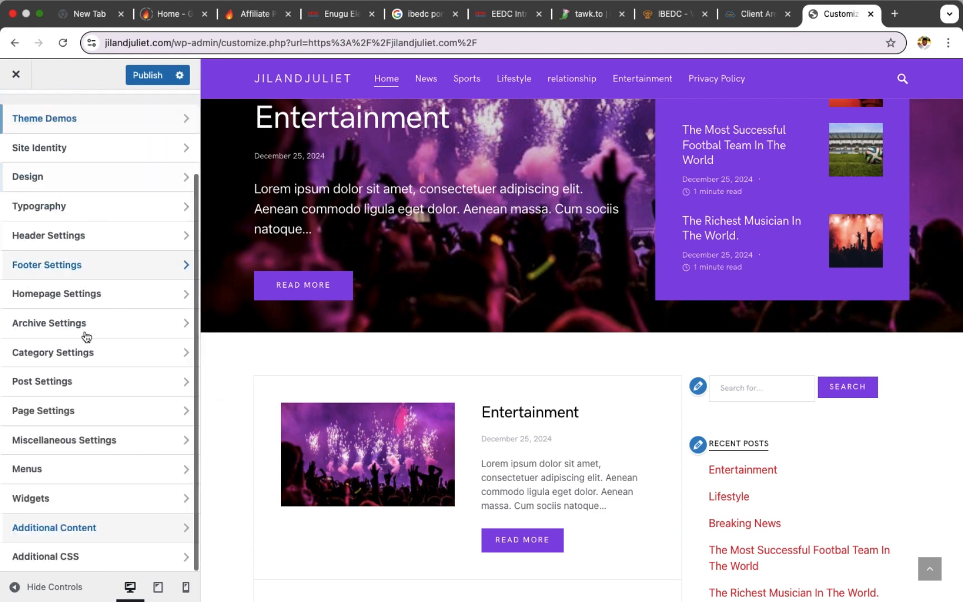
pyautogui.click(82, 559)
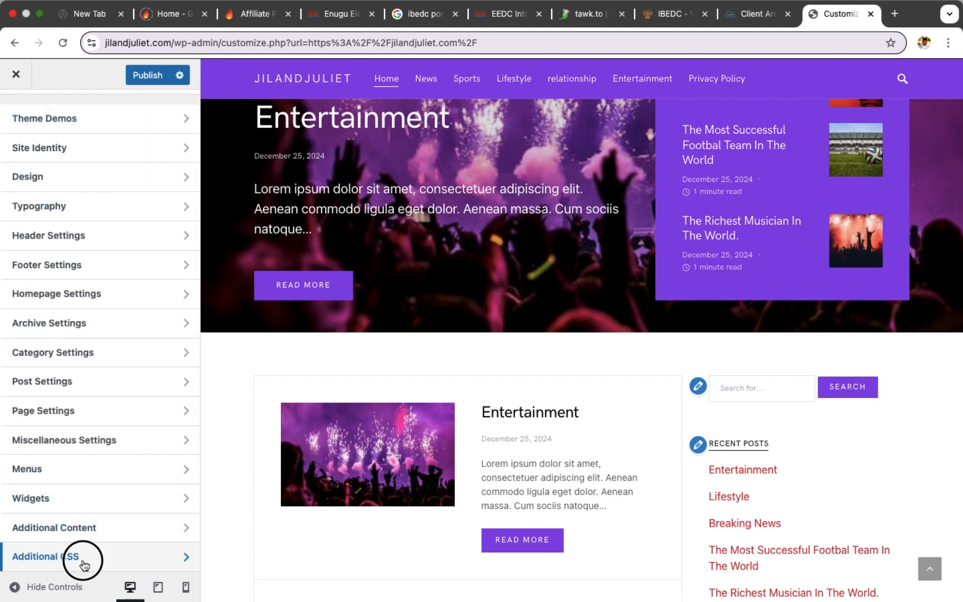
pyautogui.scroll(-5, 73, 479)
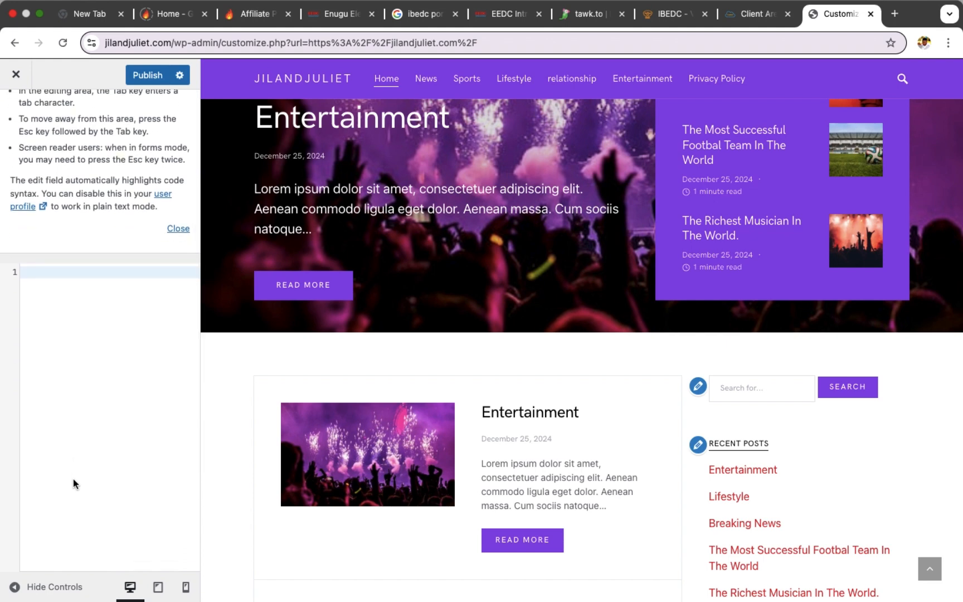
# Enter the code "<header>Wisdom</header>" as the site's Additional CSS.
pyautogui.click(43, 281)
pyautogui.write(',hea')
pyautogui.write('d')
pyautogui.press('BackSpace')
pyautogui.press('BackSpace')
pyautogui.press('BackSpace')
pyautogui.press('BackSpace')
pyautogui.press('BackSpace')
pyautogui.press('BackSpace')
pyautogui.press('BackSpace')
pyautogui.press('BackSpace')
pyautogui.write('<header>Wisdom</he')
pyautogui.write('ader>')
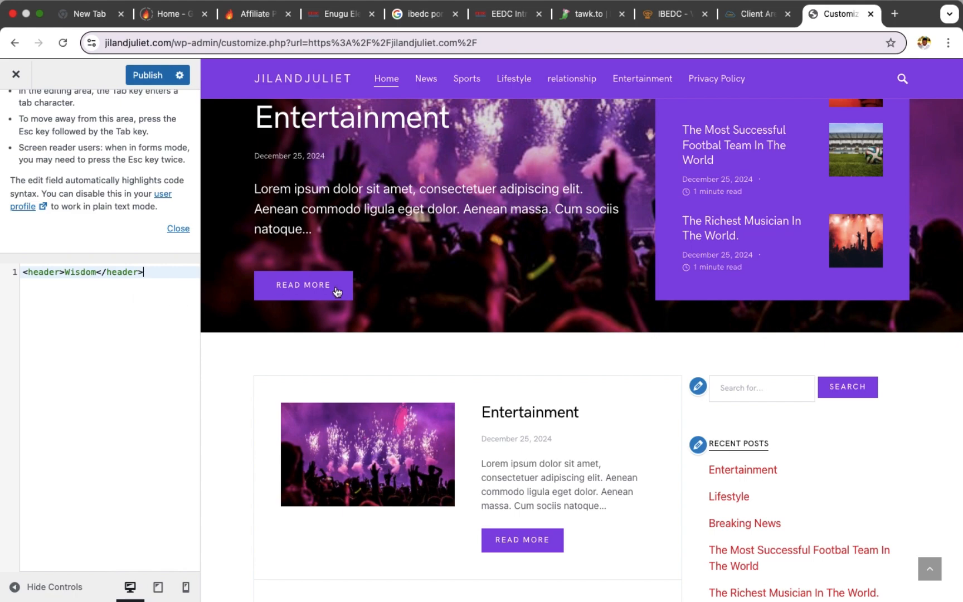
# Examine the whole homepage preview for any effect of the code entered in Additional CSS.
pyautogui.scroll(4, 337, 292)
pyautogui.scroll(-2, 337, 292)
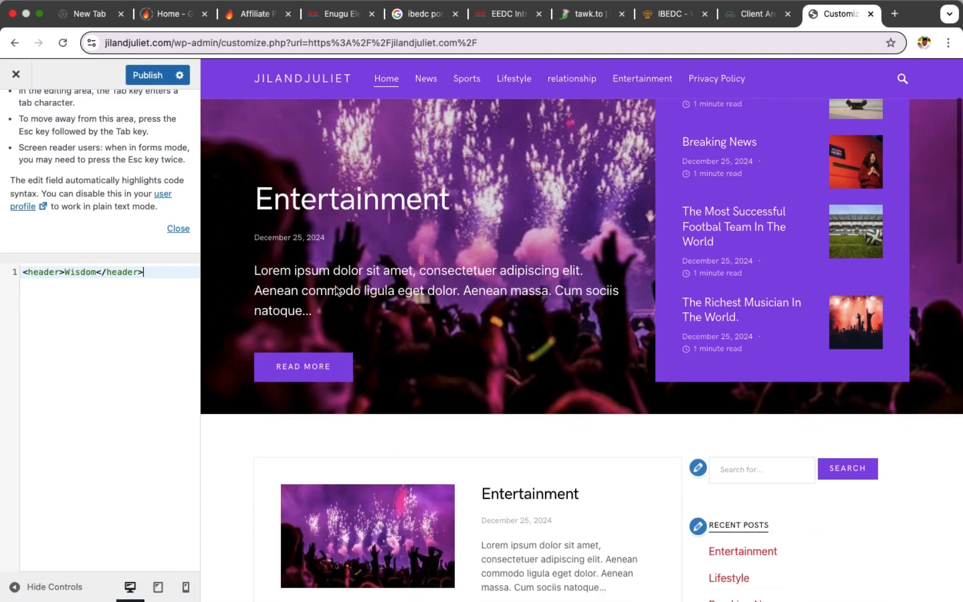
pyautogui.scroll(-15, 336, 290)
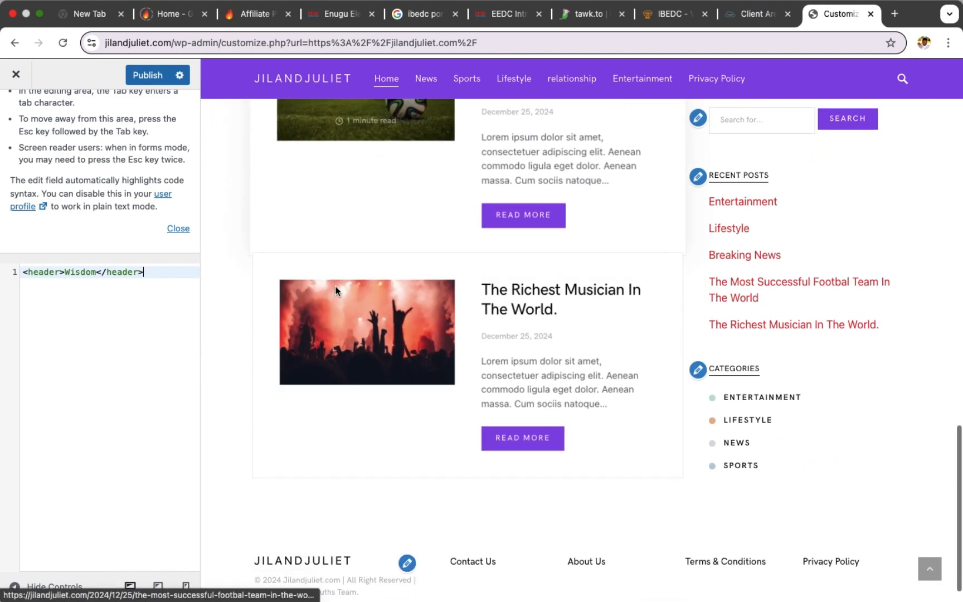
pyautogui.scroll(15, 336, 290)
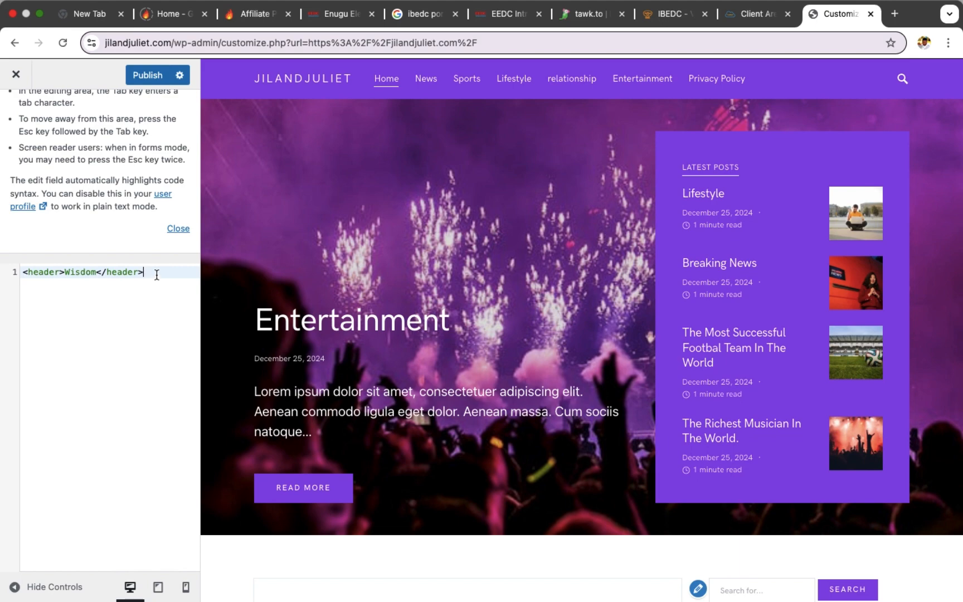
pyautogui.scroll(-10, 576, 203)
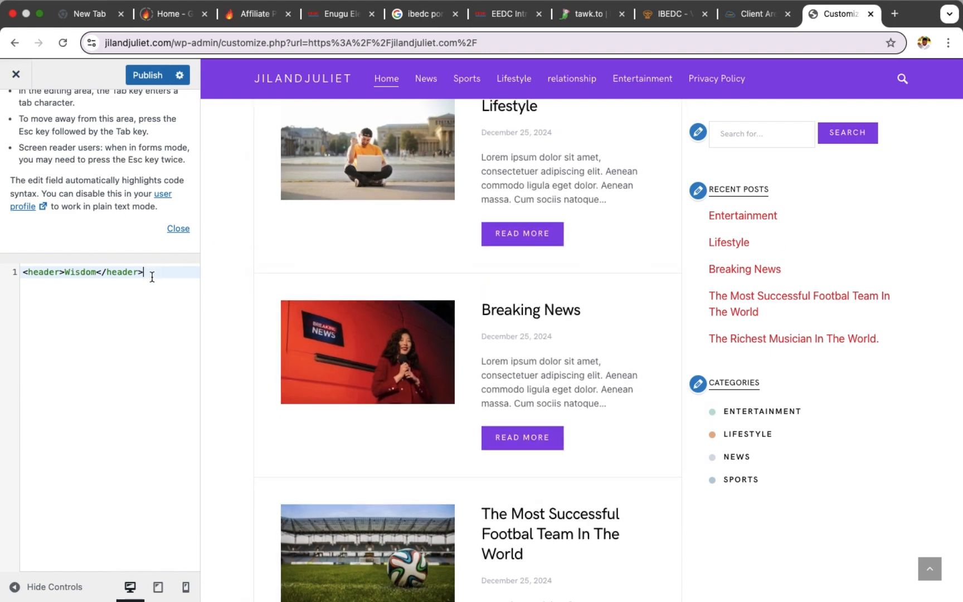
# Delete all the code from Additional CSS and return to the customizer's main list of sections.
pyautogui.press('super+a')
pyautogui.press('BackSpace')
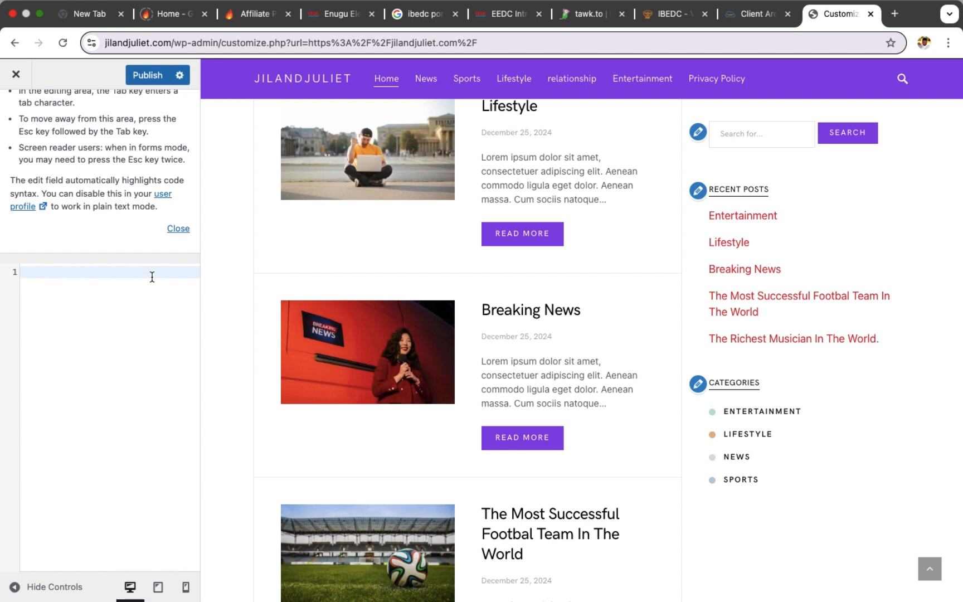
pyautogui.scroll(5, 151, 275)
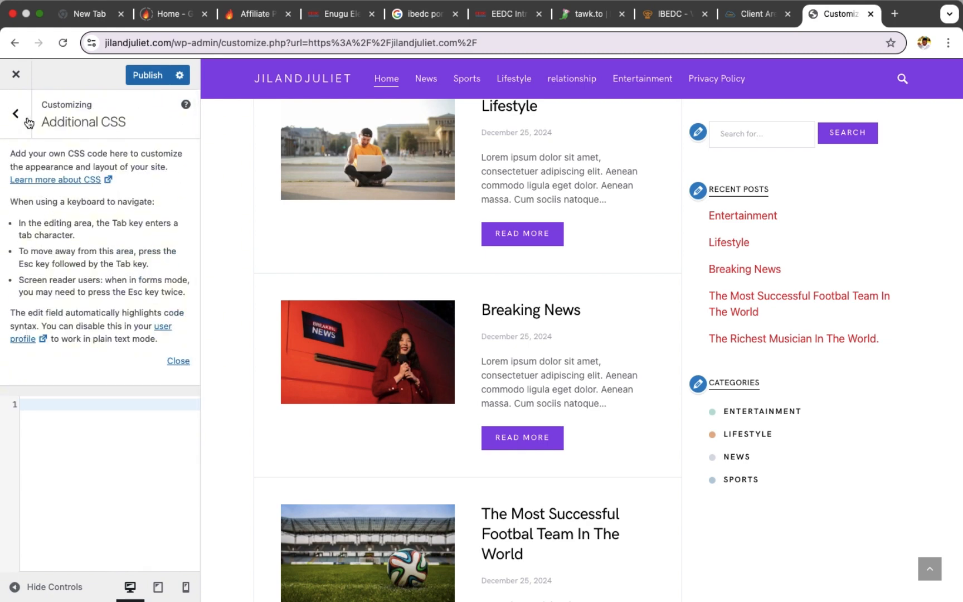
pyautogui.click(28, 122)
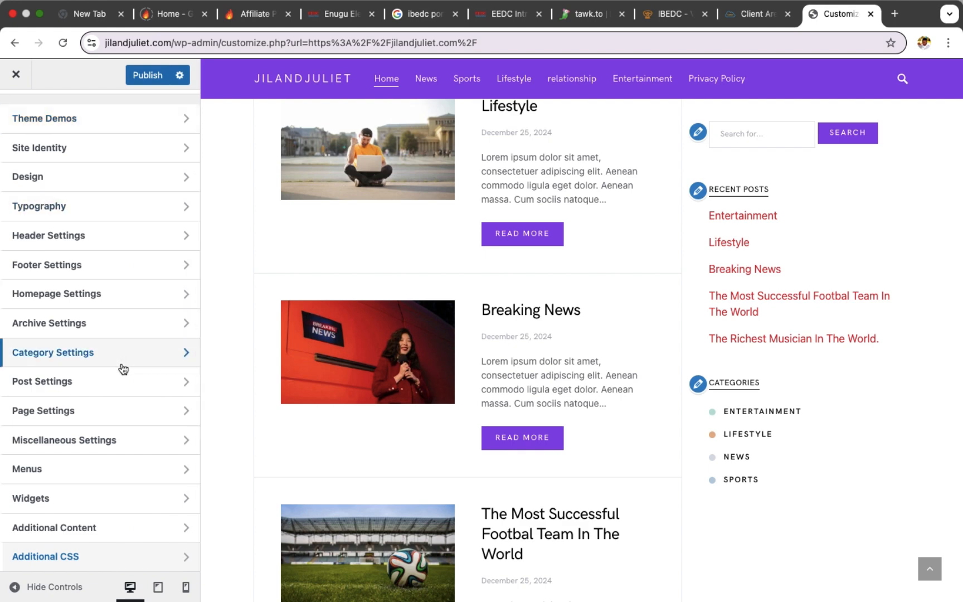
# Review the list of customizer sections and look through the homepage preview down to the footer.
pyautogui.scroll(4, 97, 258)
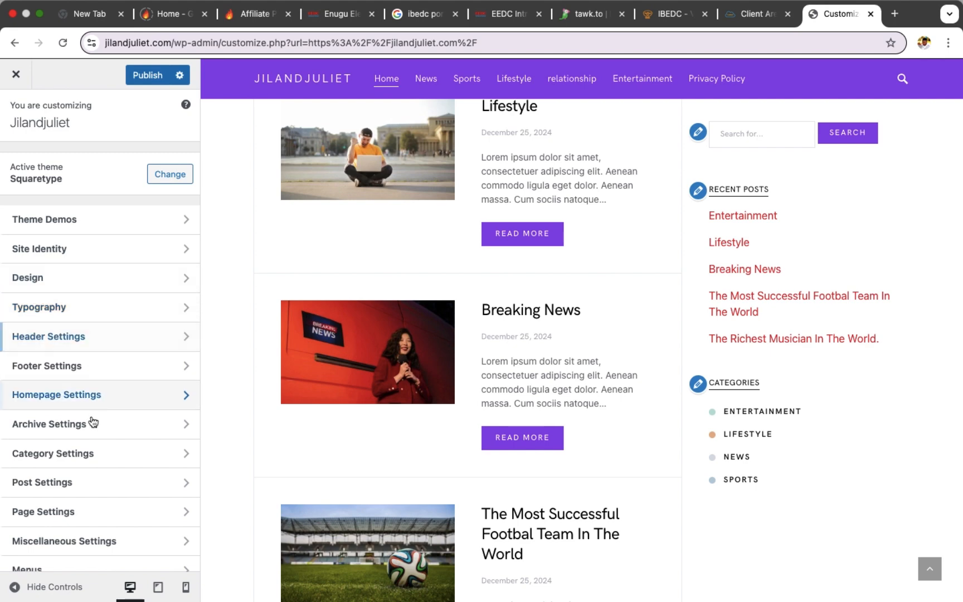
pyautogui.scroll(-2, 85, 468)
pyautogui.scroll(-2, 84, 481)
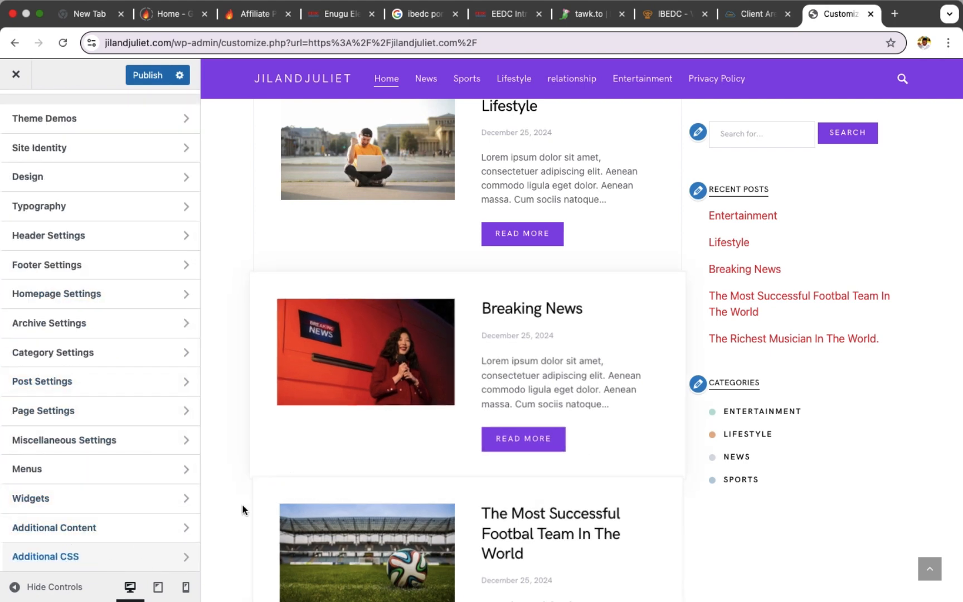
pyautogui.scroll(-8, 569, 469)
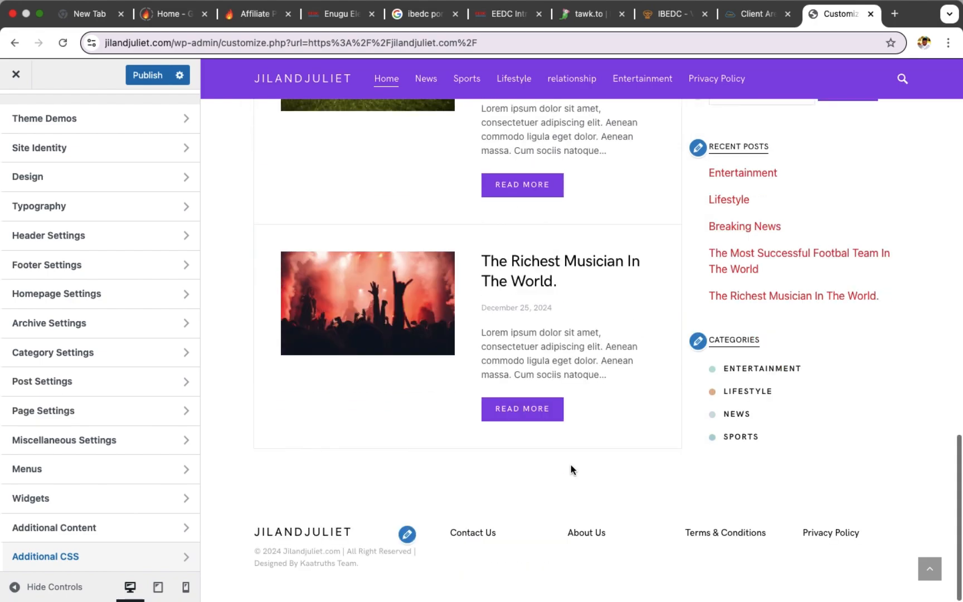
pyautogui.scroll(10, 571, 470)
pyautogui.scroll(-10, 571, 470)
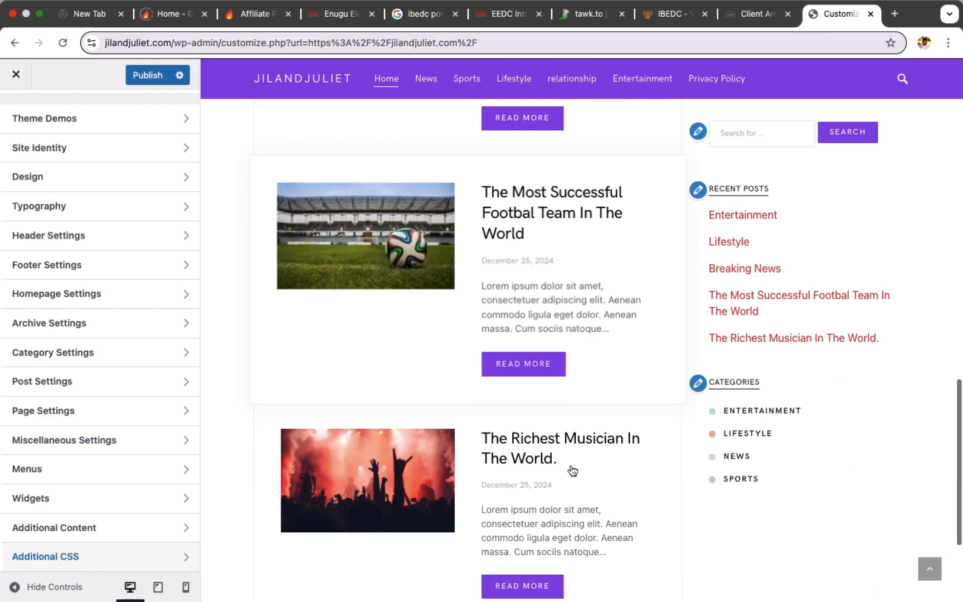
pyautogui.scroll(10, 571, 469)
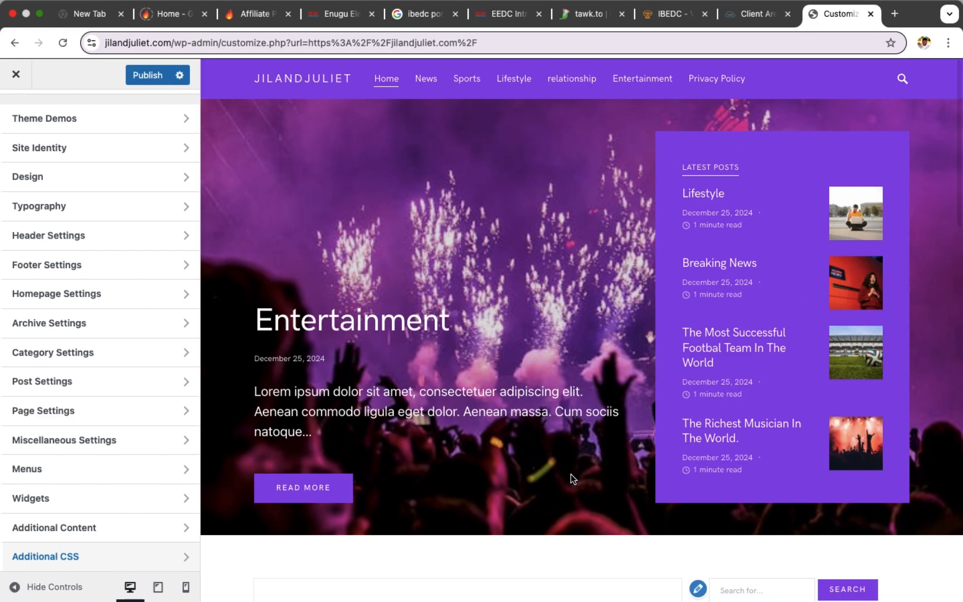
# Hide the customizer controls and look through the homepage at full width.
pyautogui.click(33, 586)
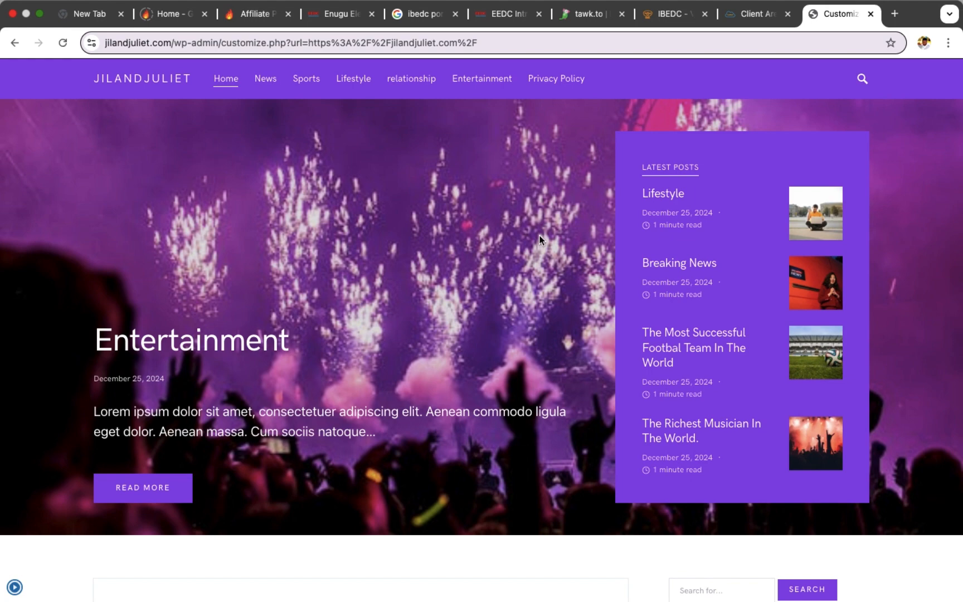
pyautogui.scroll(-15, 539, 239)
pyautogui.scroll(5, 539, 240)
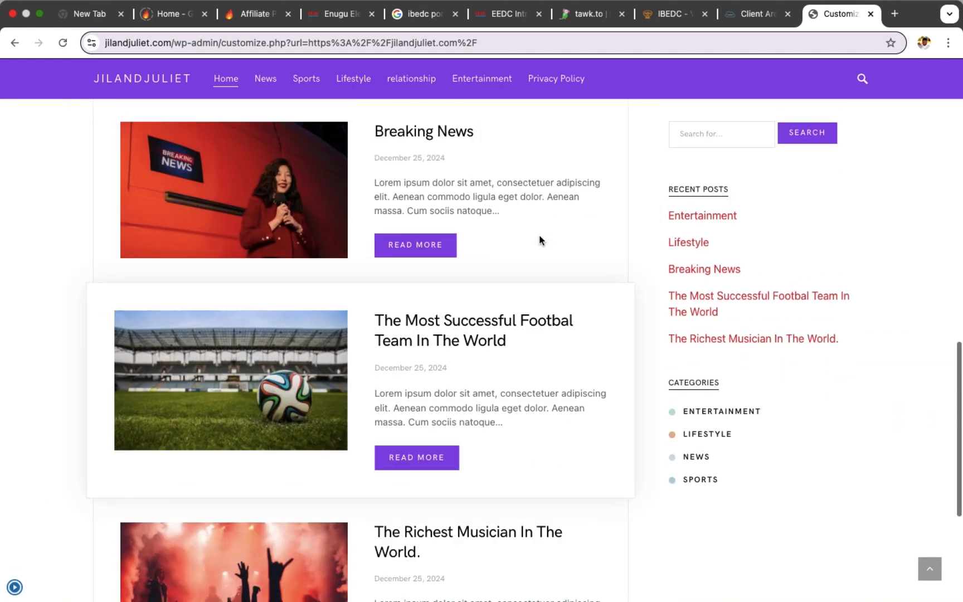
pyautogui.scroll(10, 539, 240)
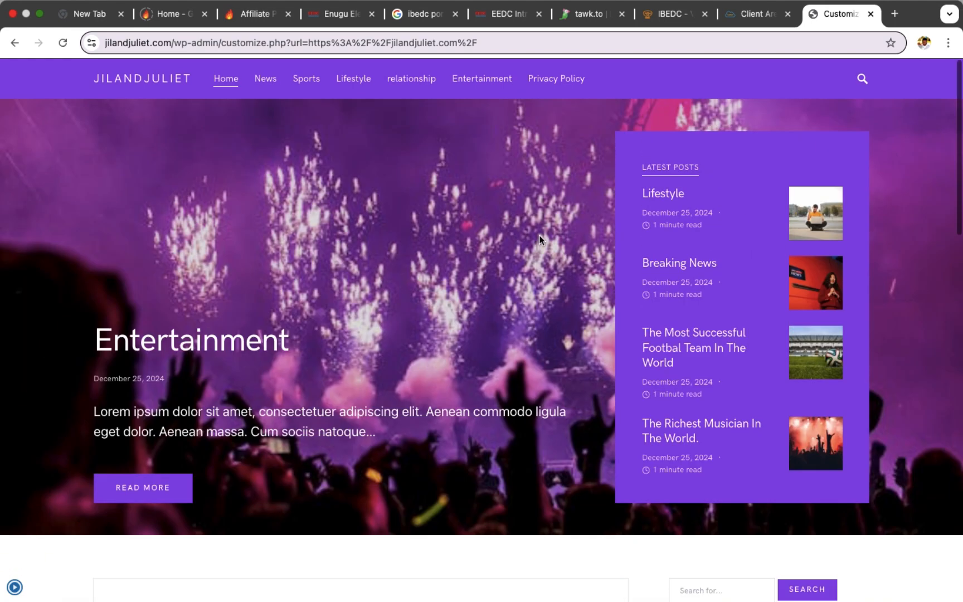
# Open the News and Sports category pages in the preview and examine the layout of each.
pyautogui.click(265, 81)
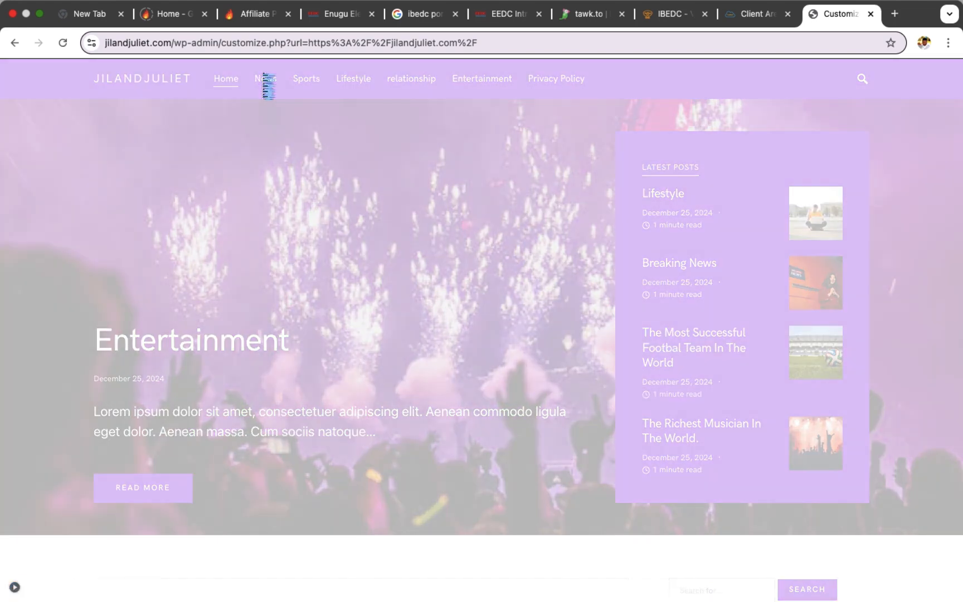
pyautogui.scroll(-3, 284, 321)
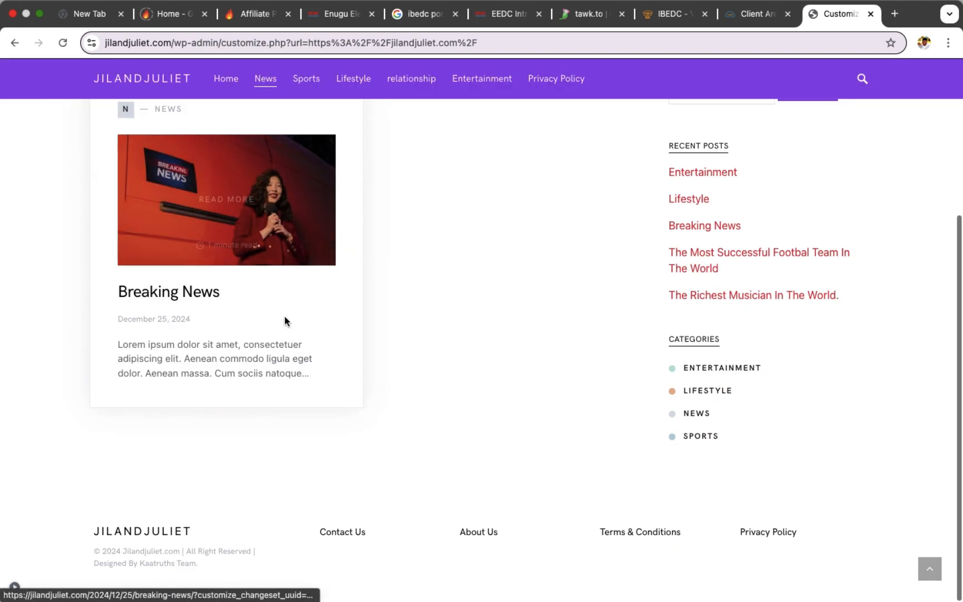
pyautogui.scroll(4, 285, 319)
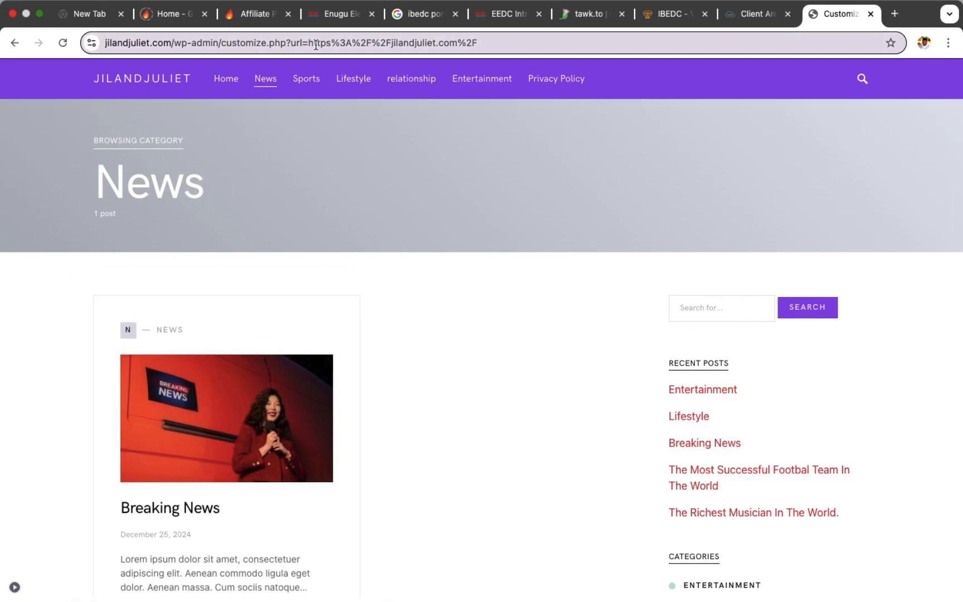
pyautogui.click(307, 79)
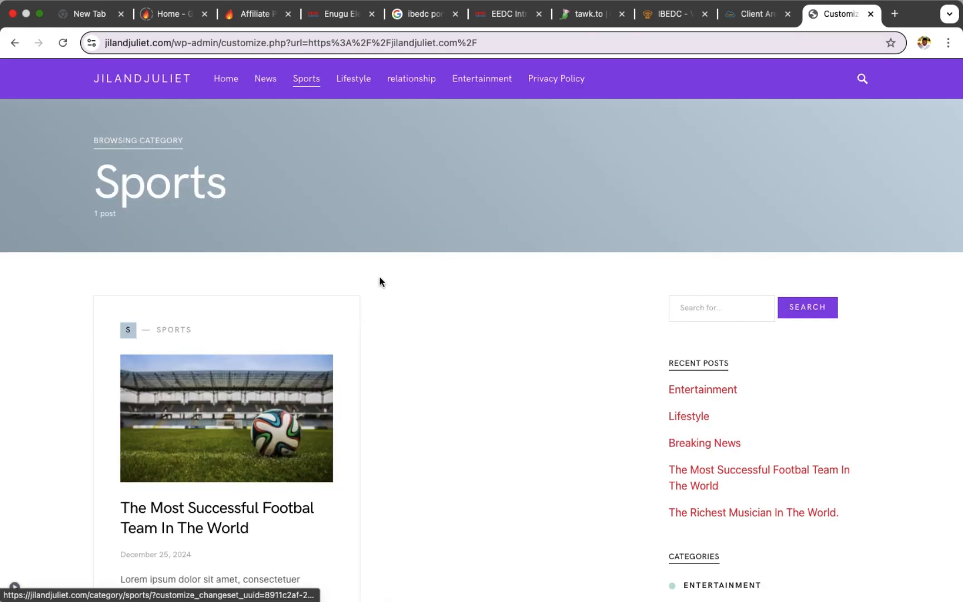
pyautogui.scroll(-4, 364, 387)
pyautogui.scroll(4, 363, 387)
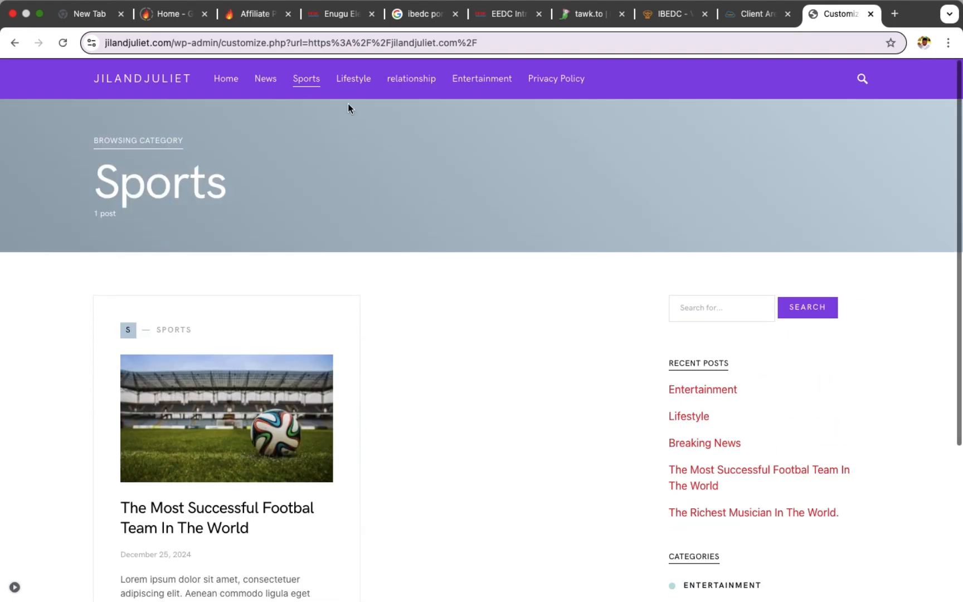
# Open the Lifestyle, relationship and Entertainment category pages in the preview and examine their posts and layout.
pyautogui.click(356, 77)
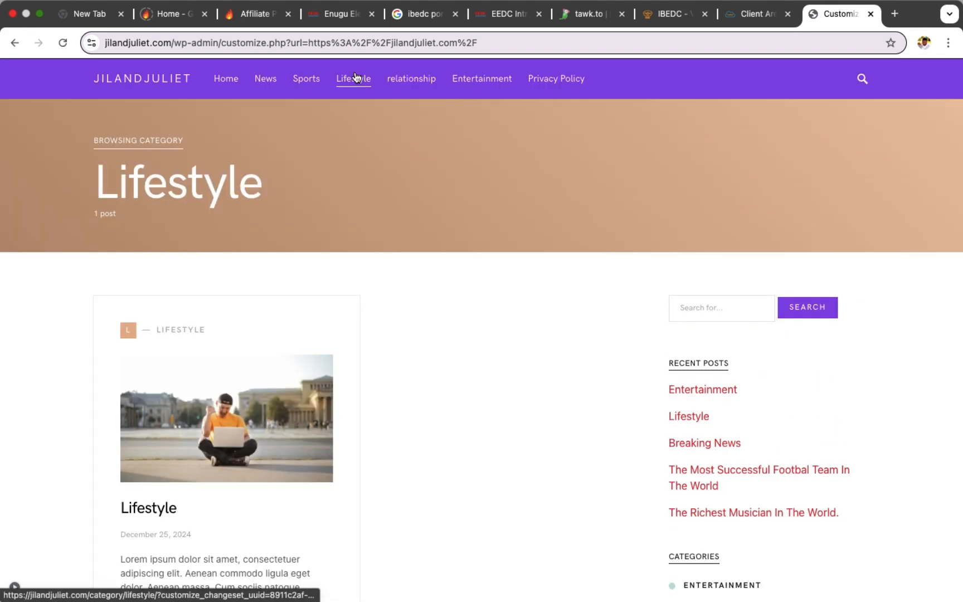
pyautogui.scroll(-4, 410, 388)
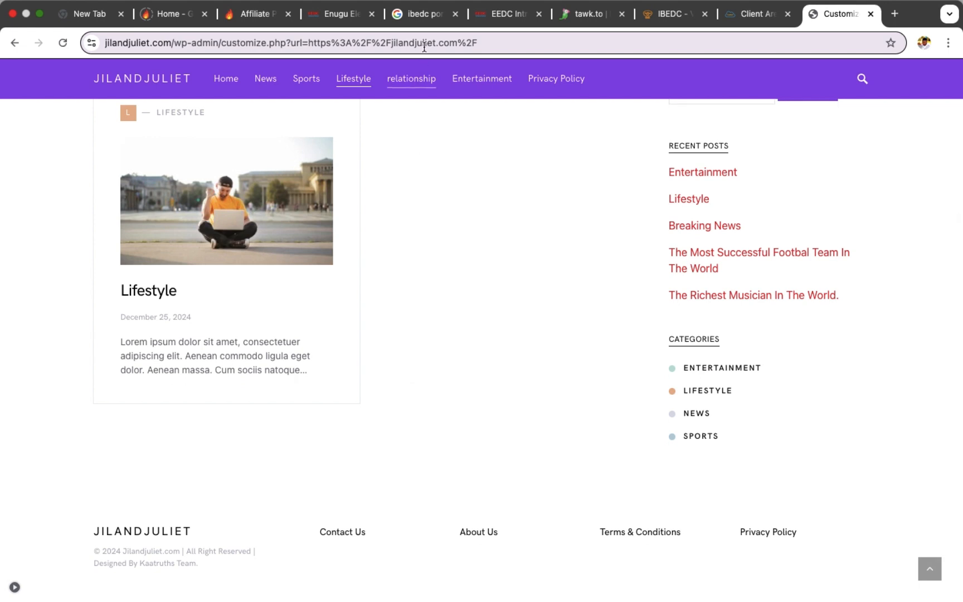
pyautogui.click(410, 82)
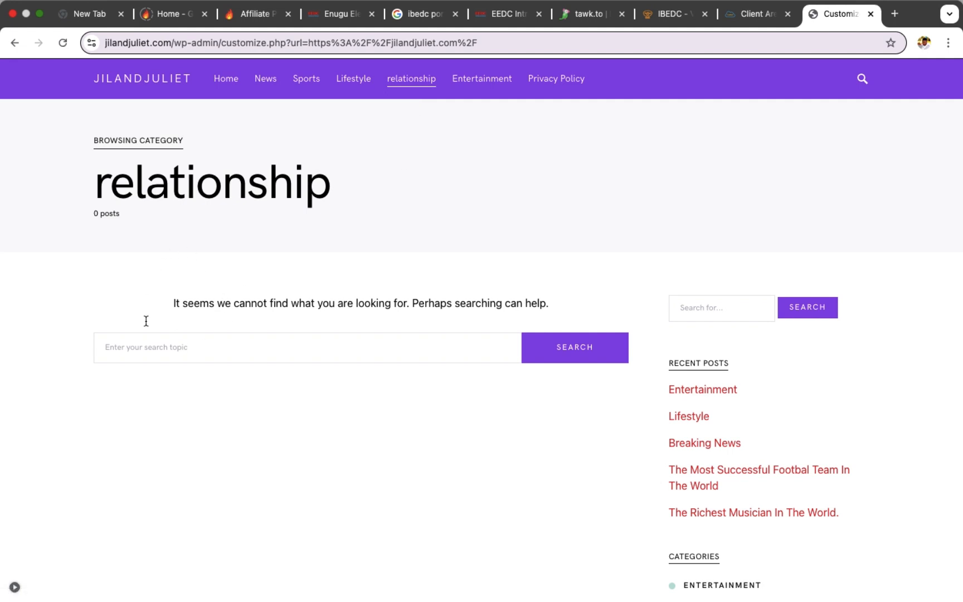
pyautogui.click(480, 80)
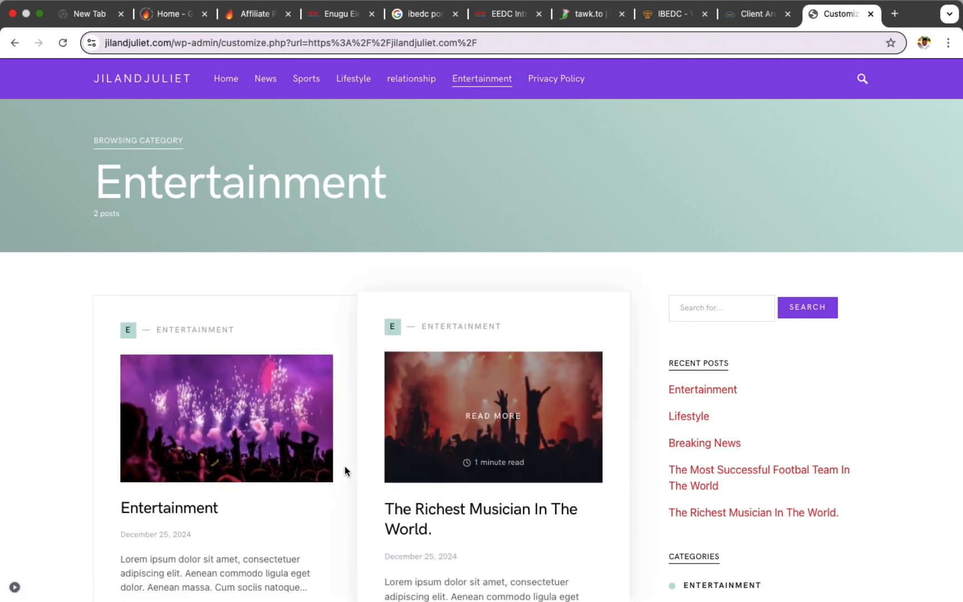
pyautogui.scroll(-4, 140, 182)
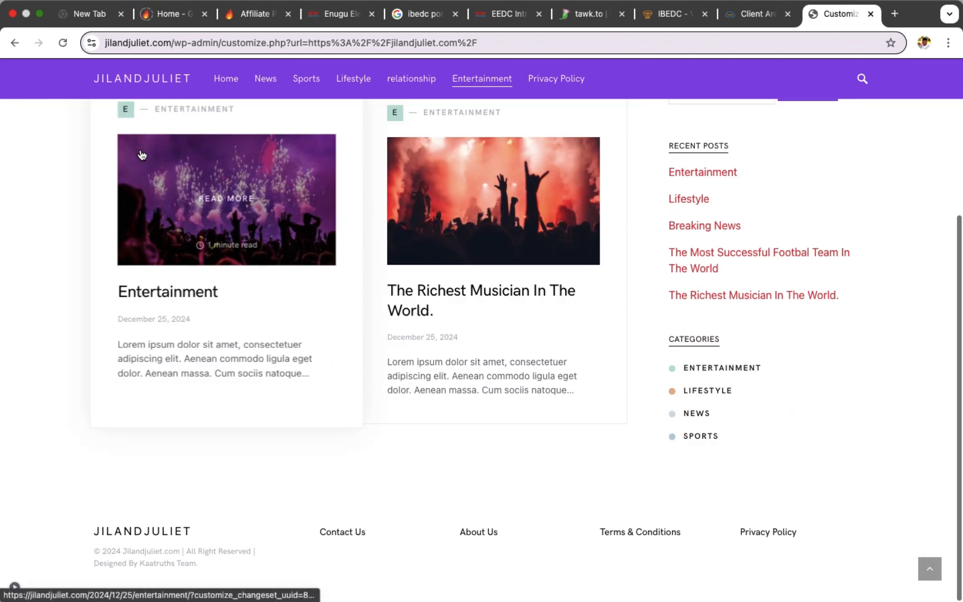